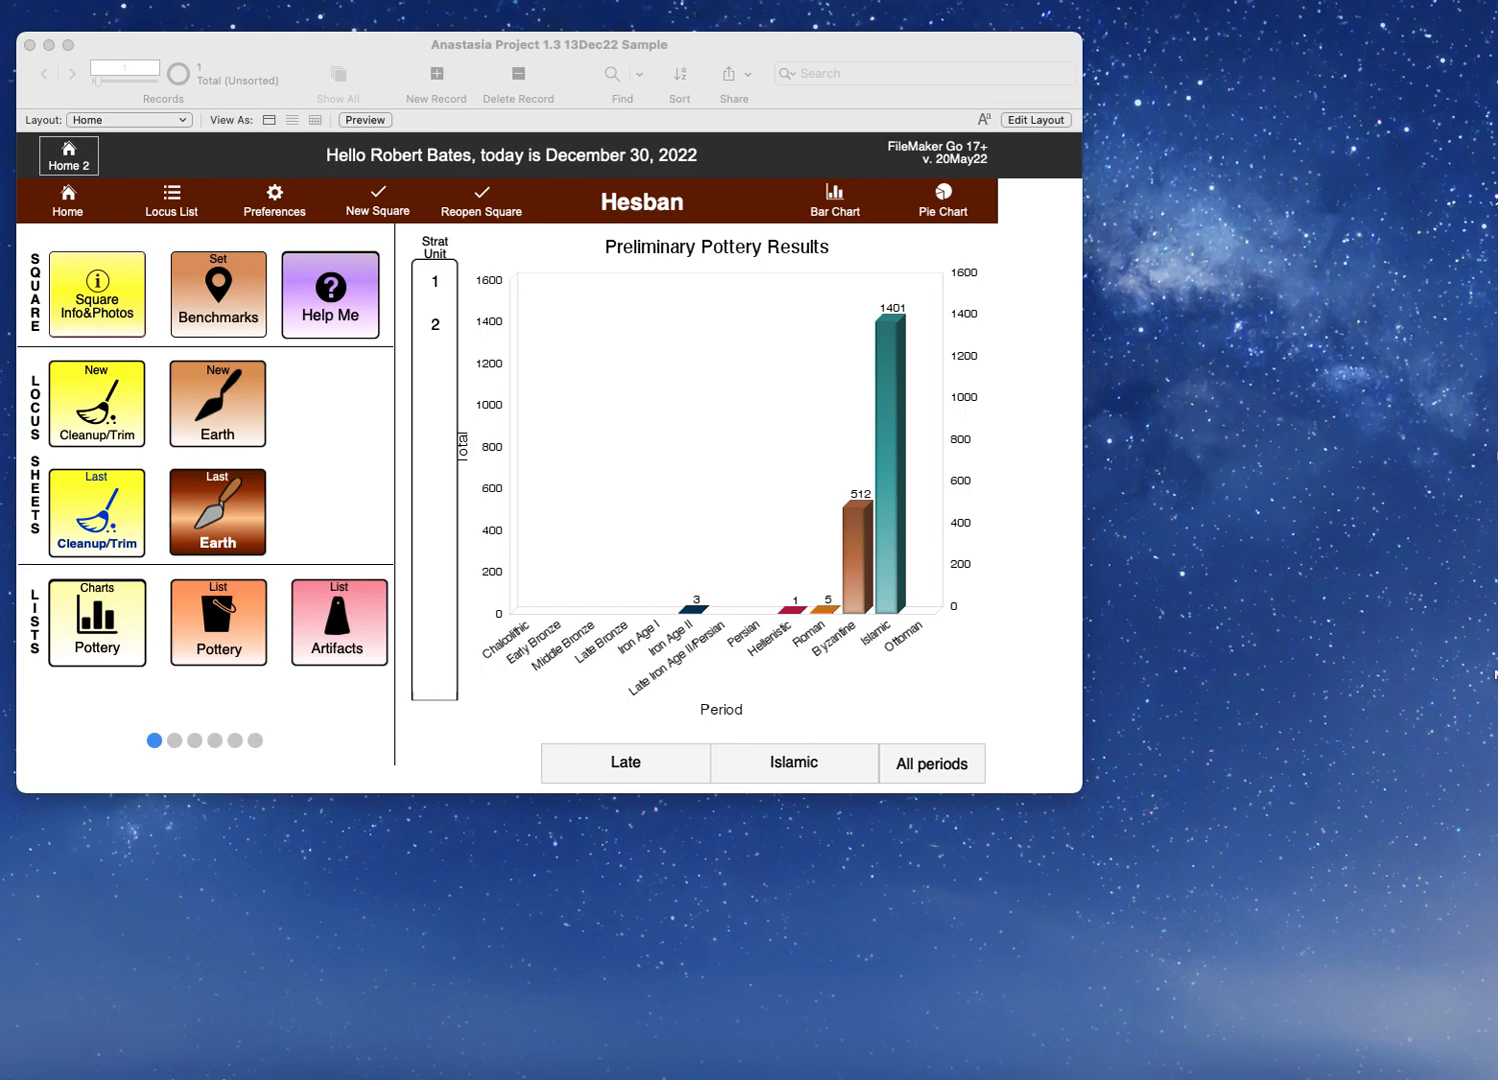
Step: Review the copy types available for saving a copy of the current file, and leave without saving
click(684, 58)
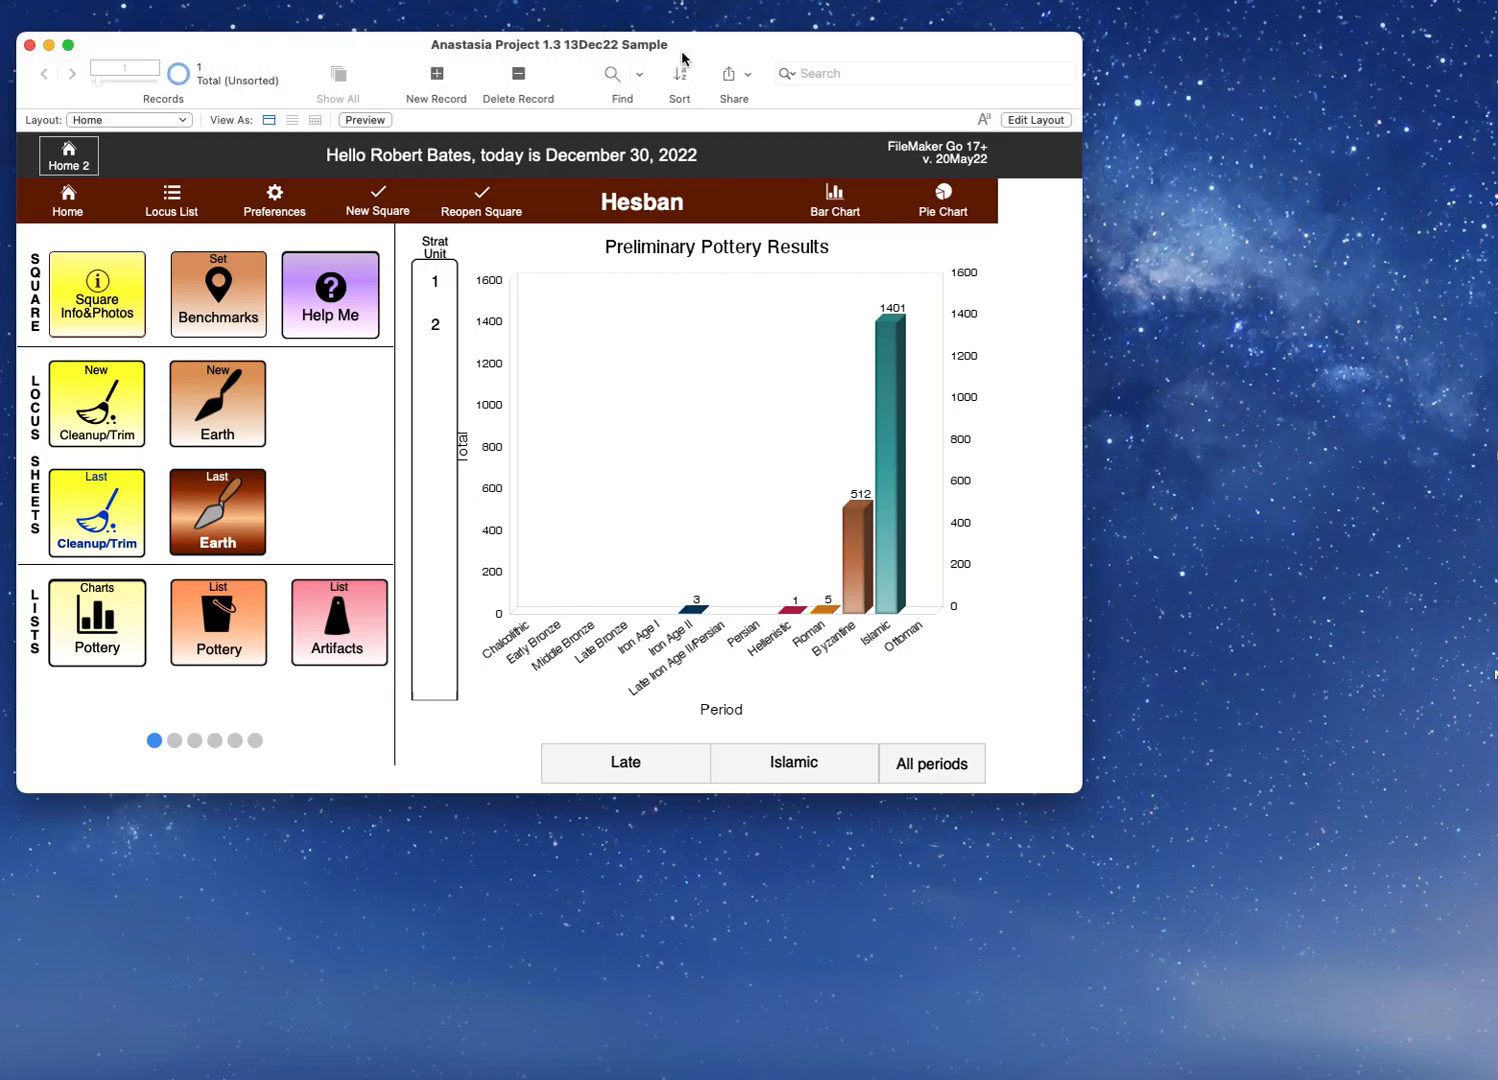
click(163, 1)
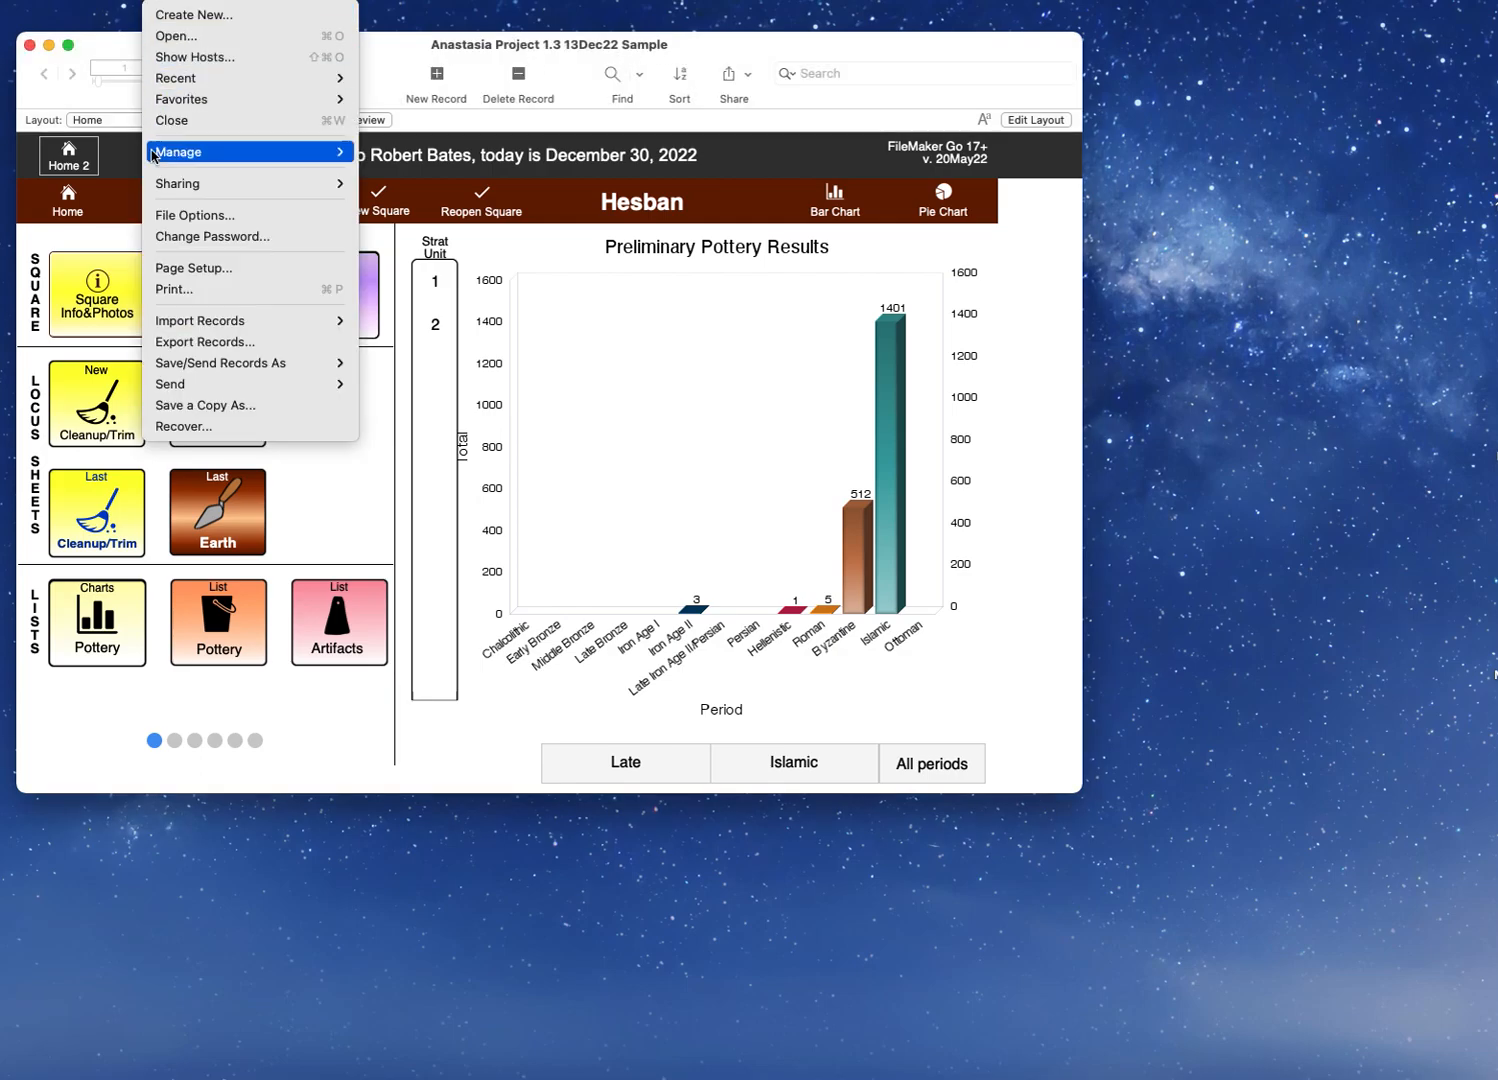
mouse_move(197, 372)
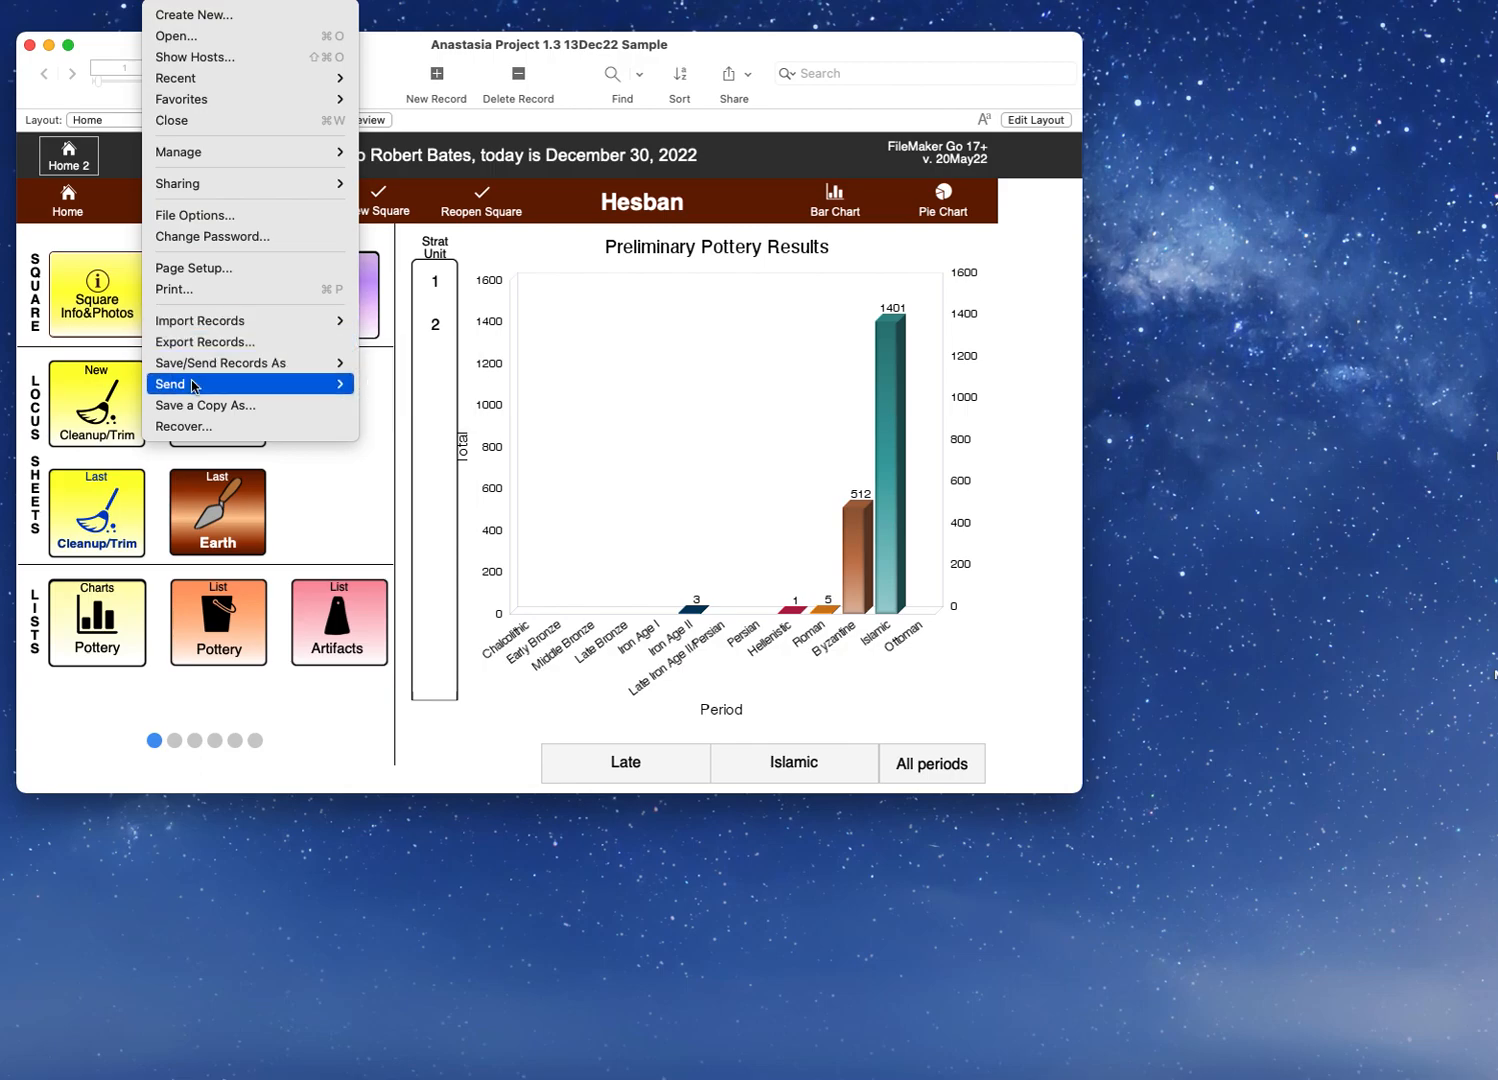
click(207, 405)
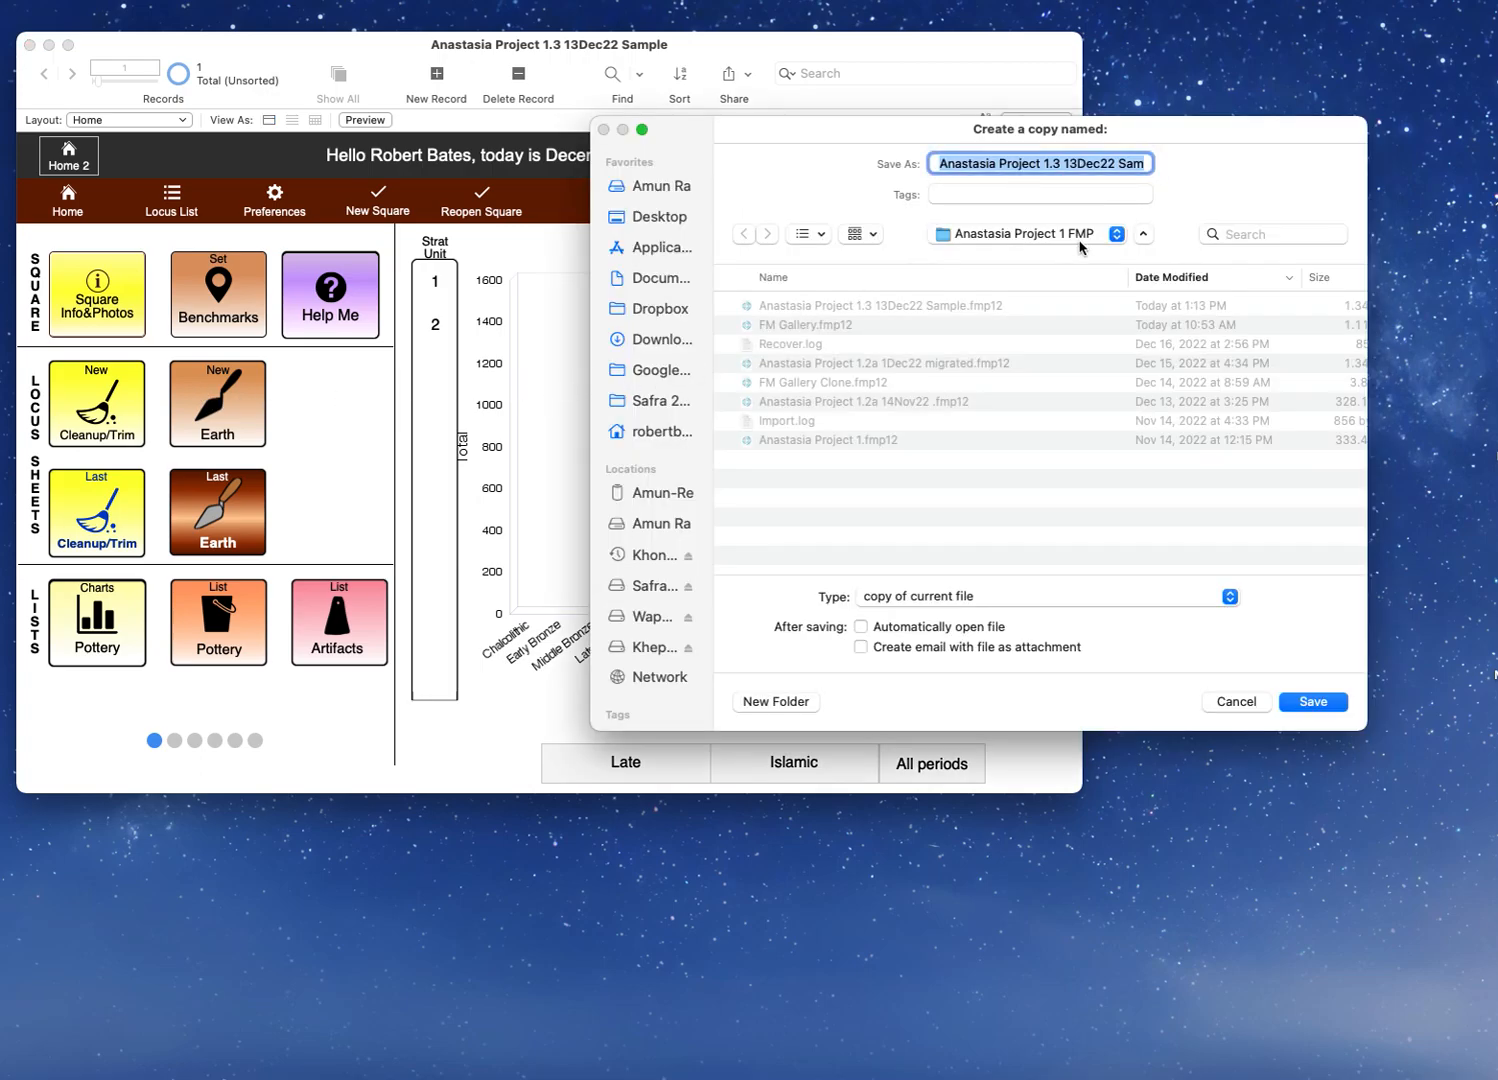
click(942, 598)
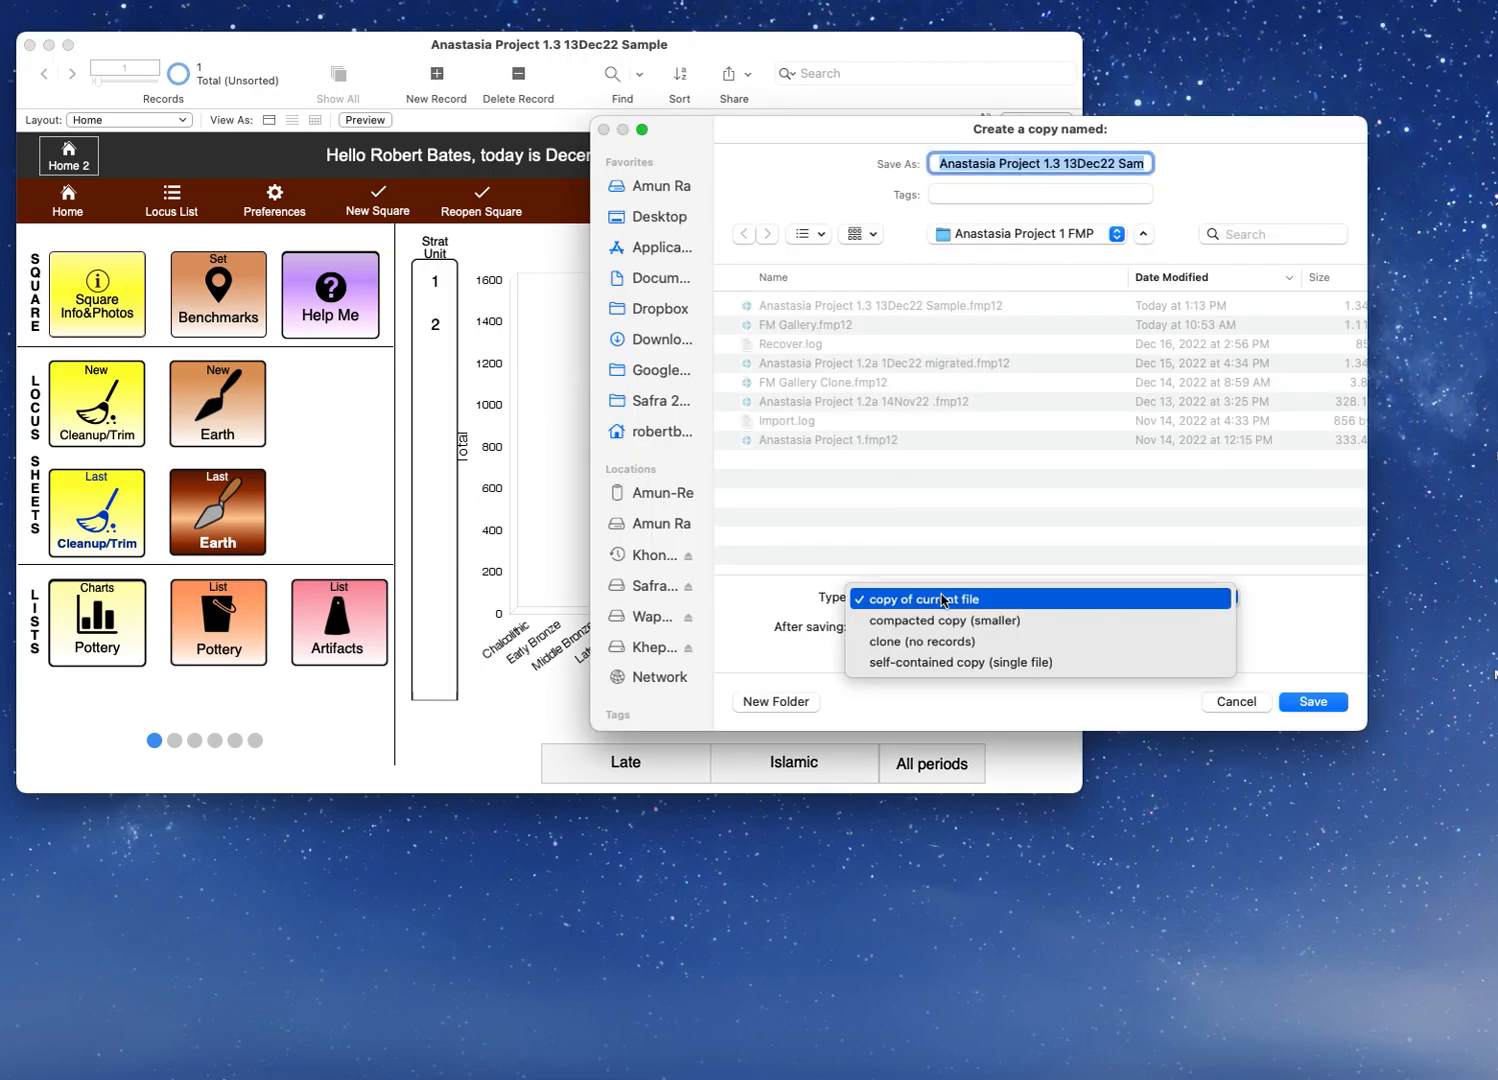
click(898, 530)
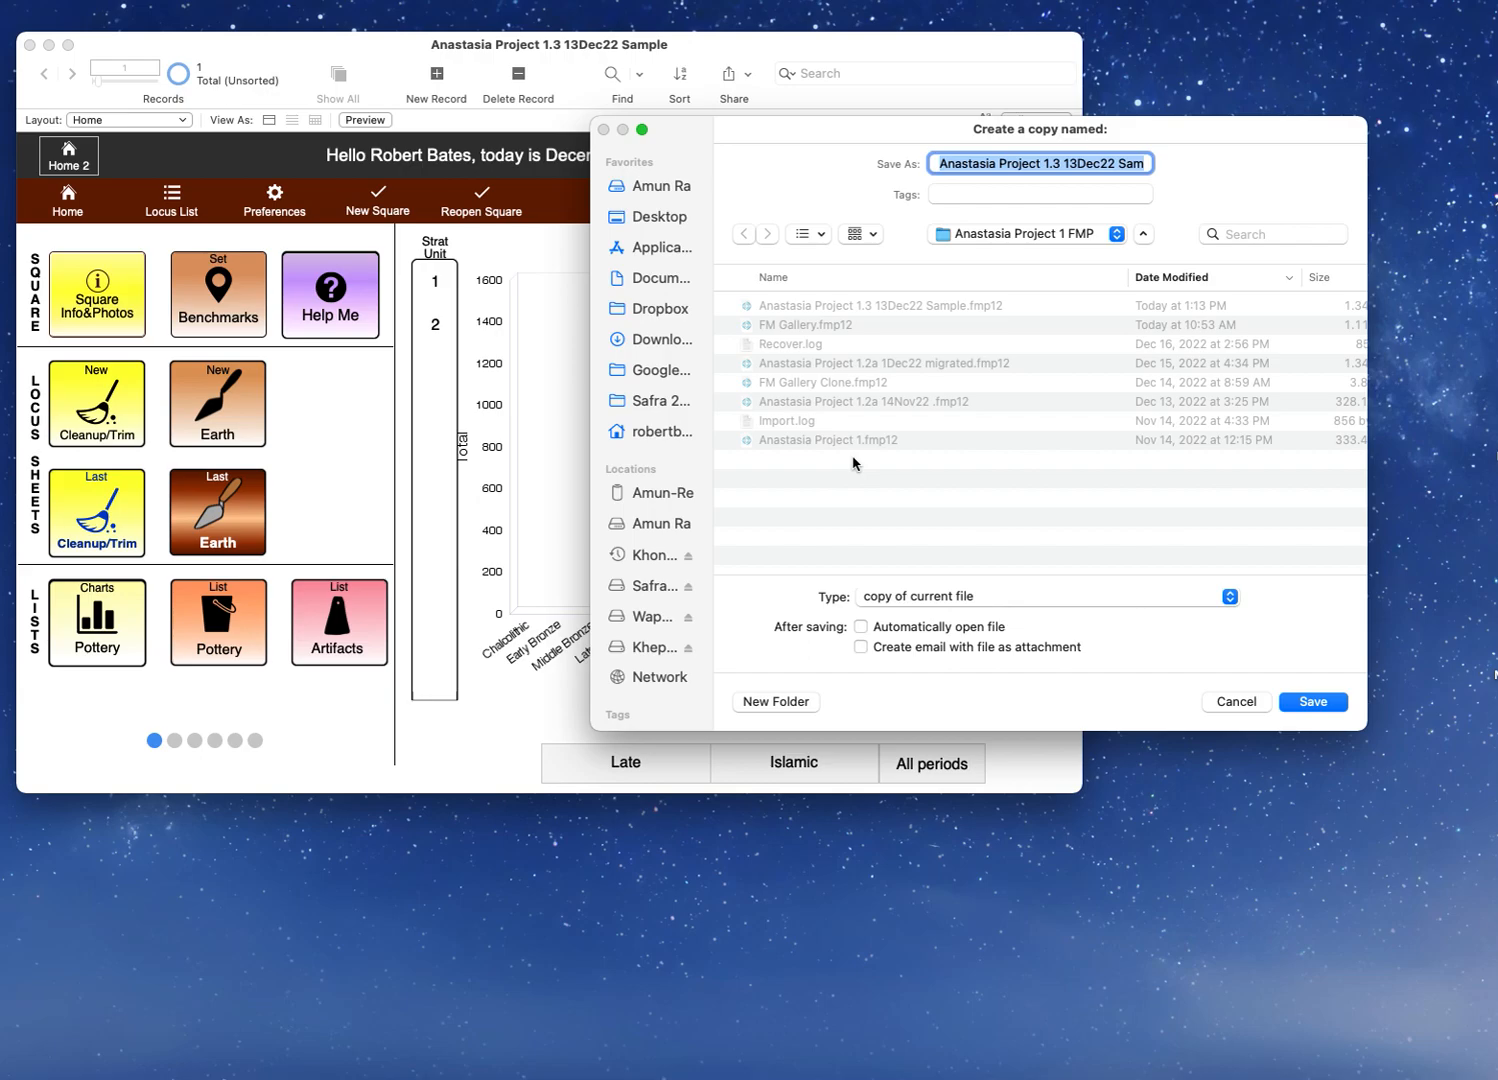
click(1232, 707)
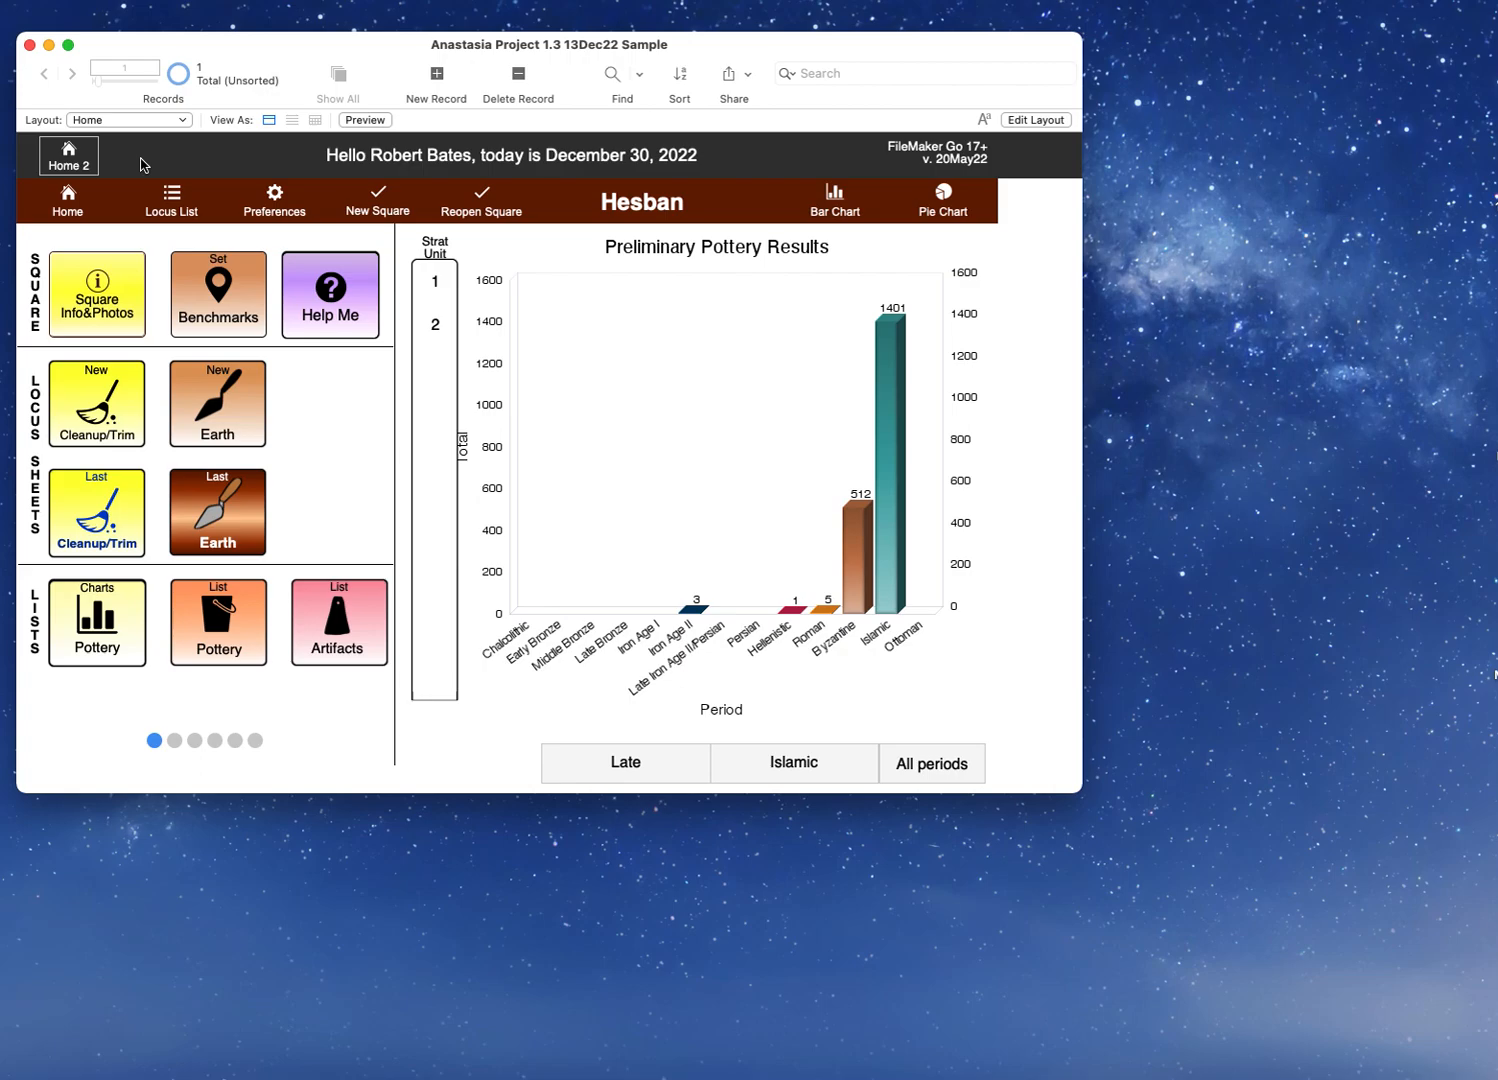
Step: Switch to the Home_Anastasia layout and widen the window until the whole Preliminary Pottery Results chart fits
click(68, 164)
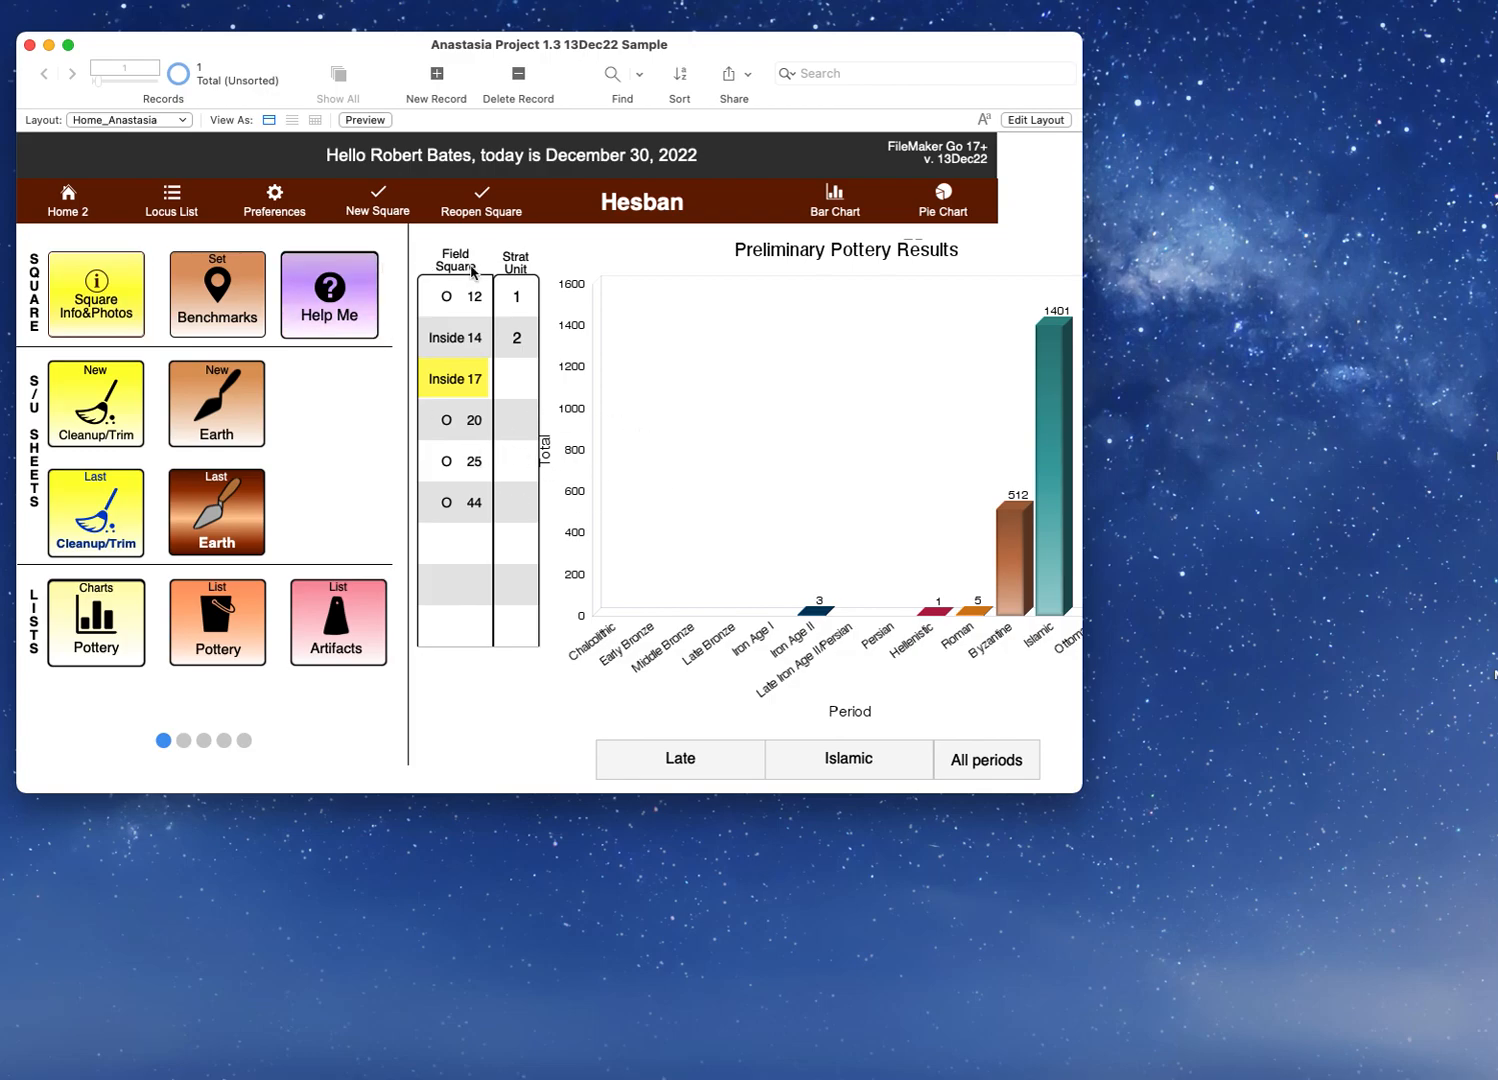
drag(1082, 792, 1368, 792)
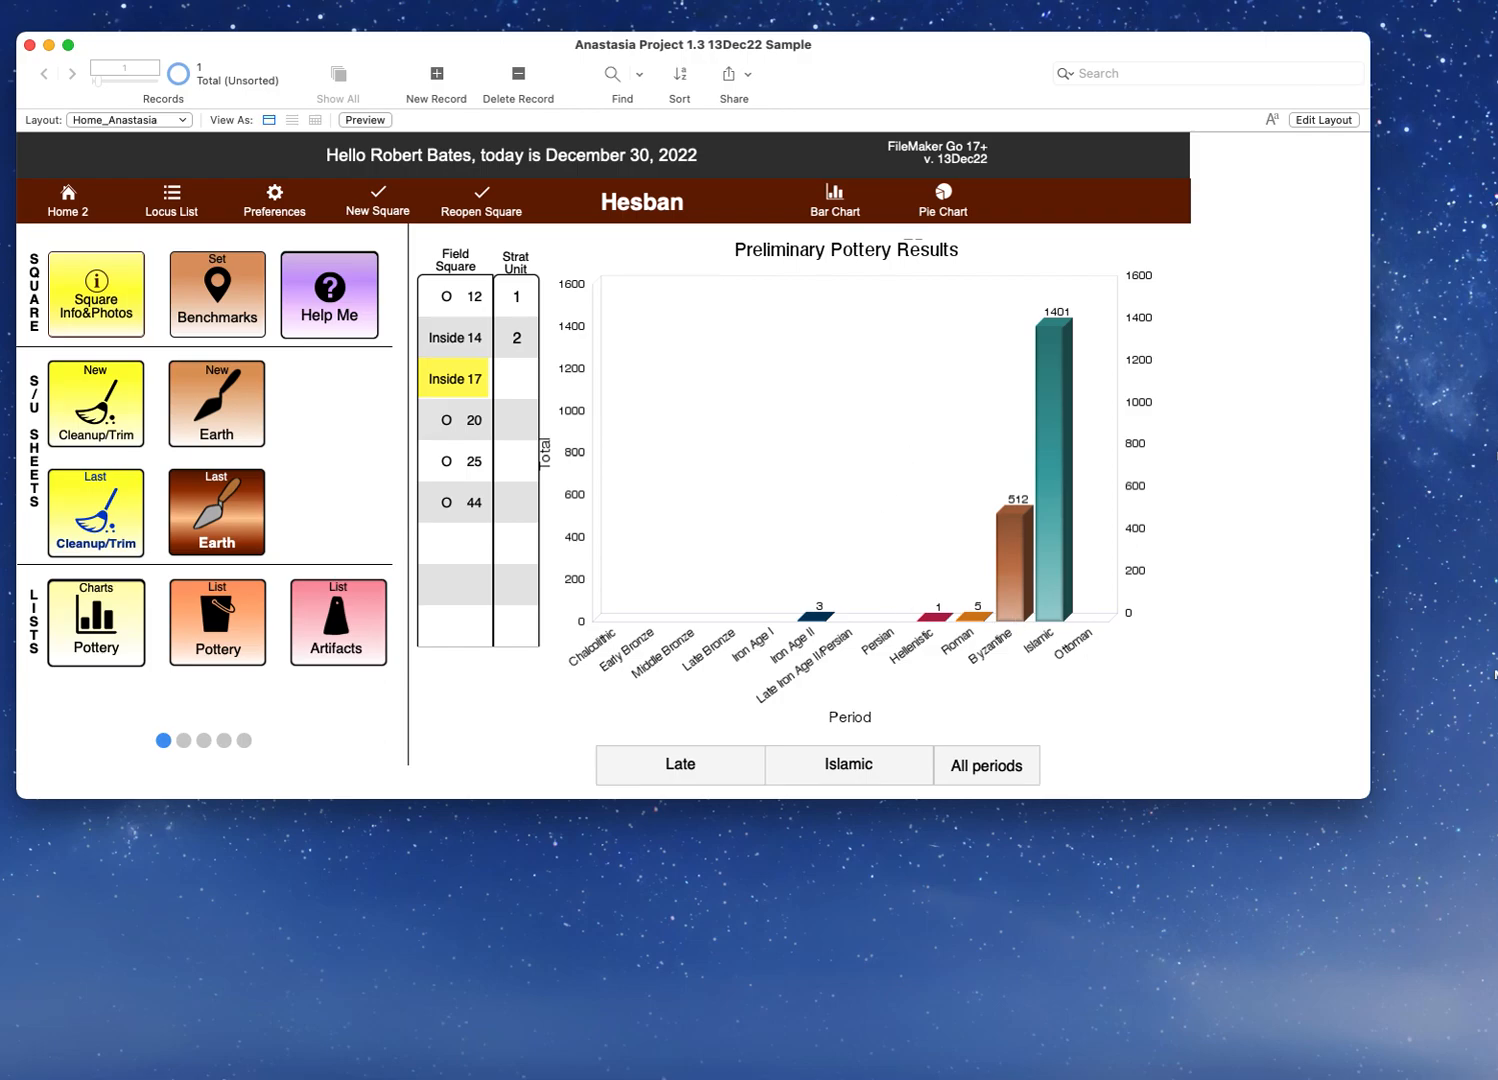
click(1496, 674)
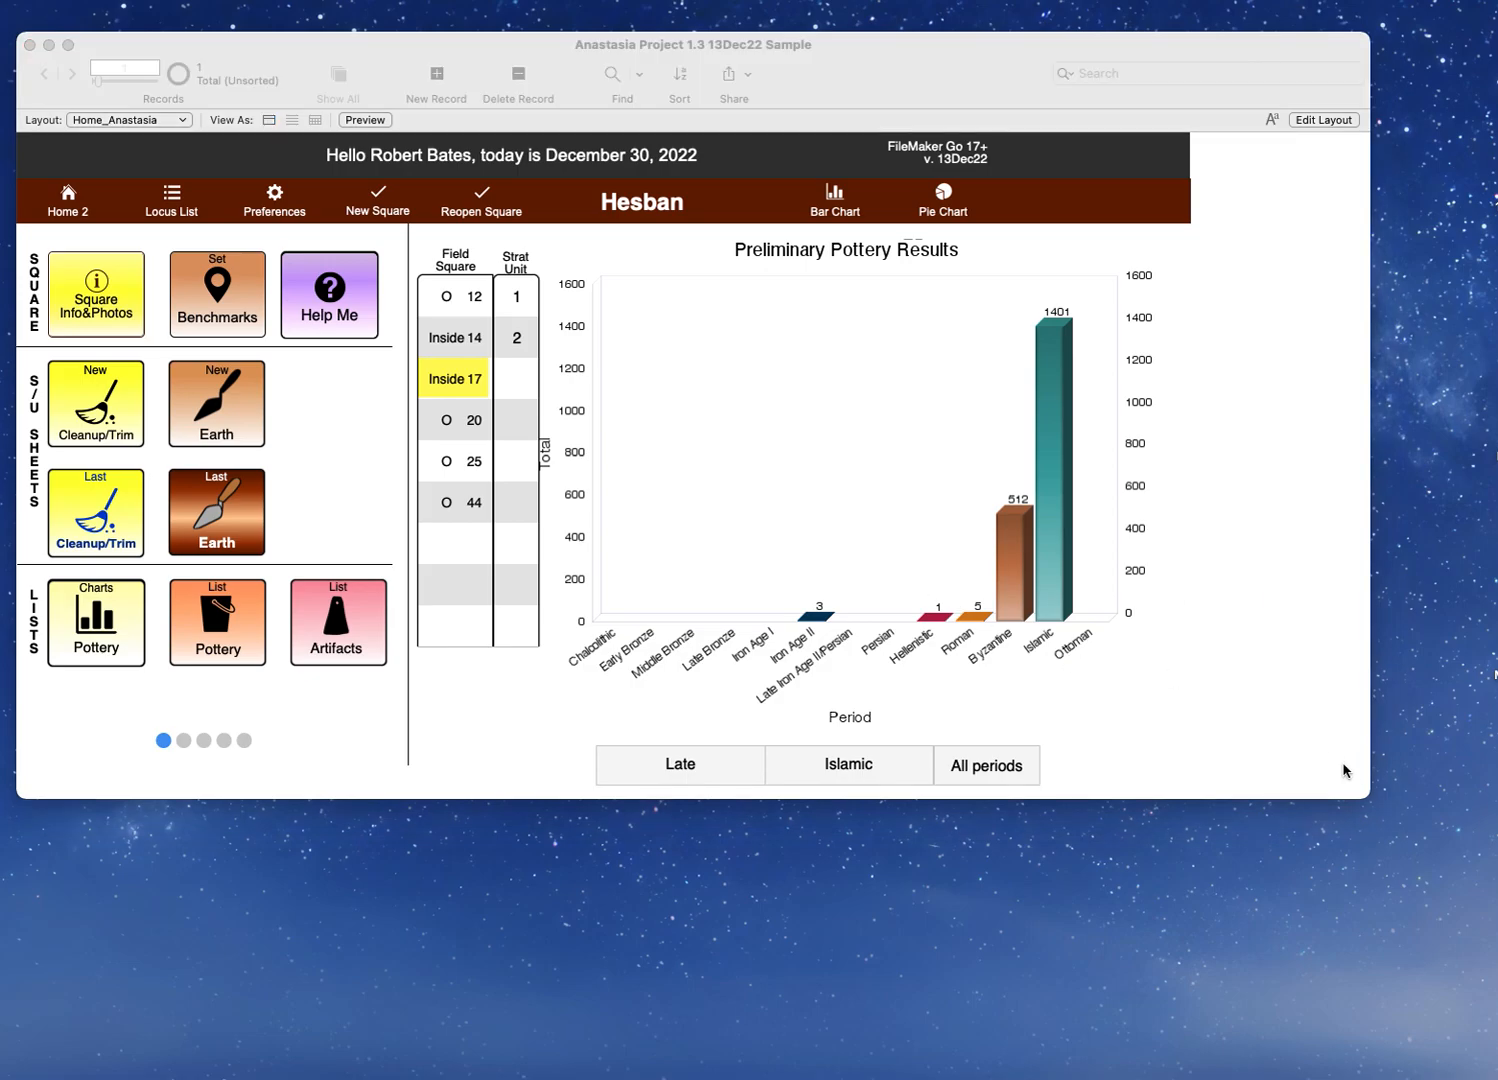
drag(1331, 803, 1295, 808)
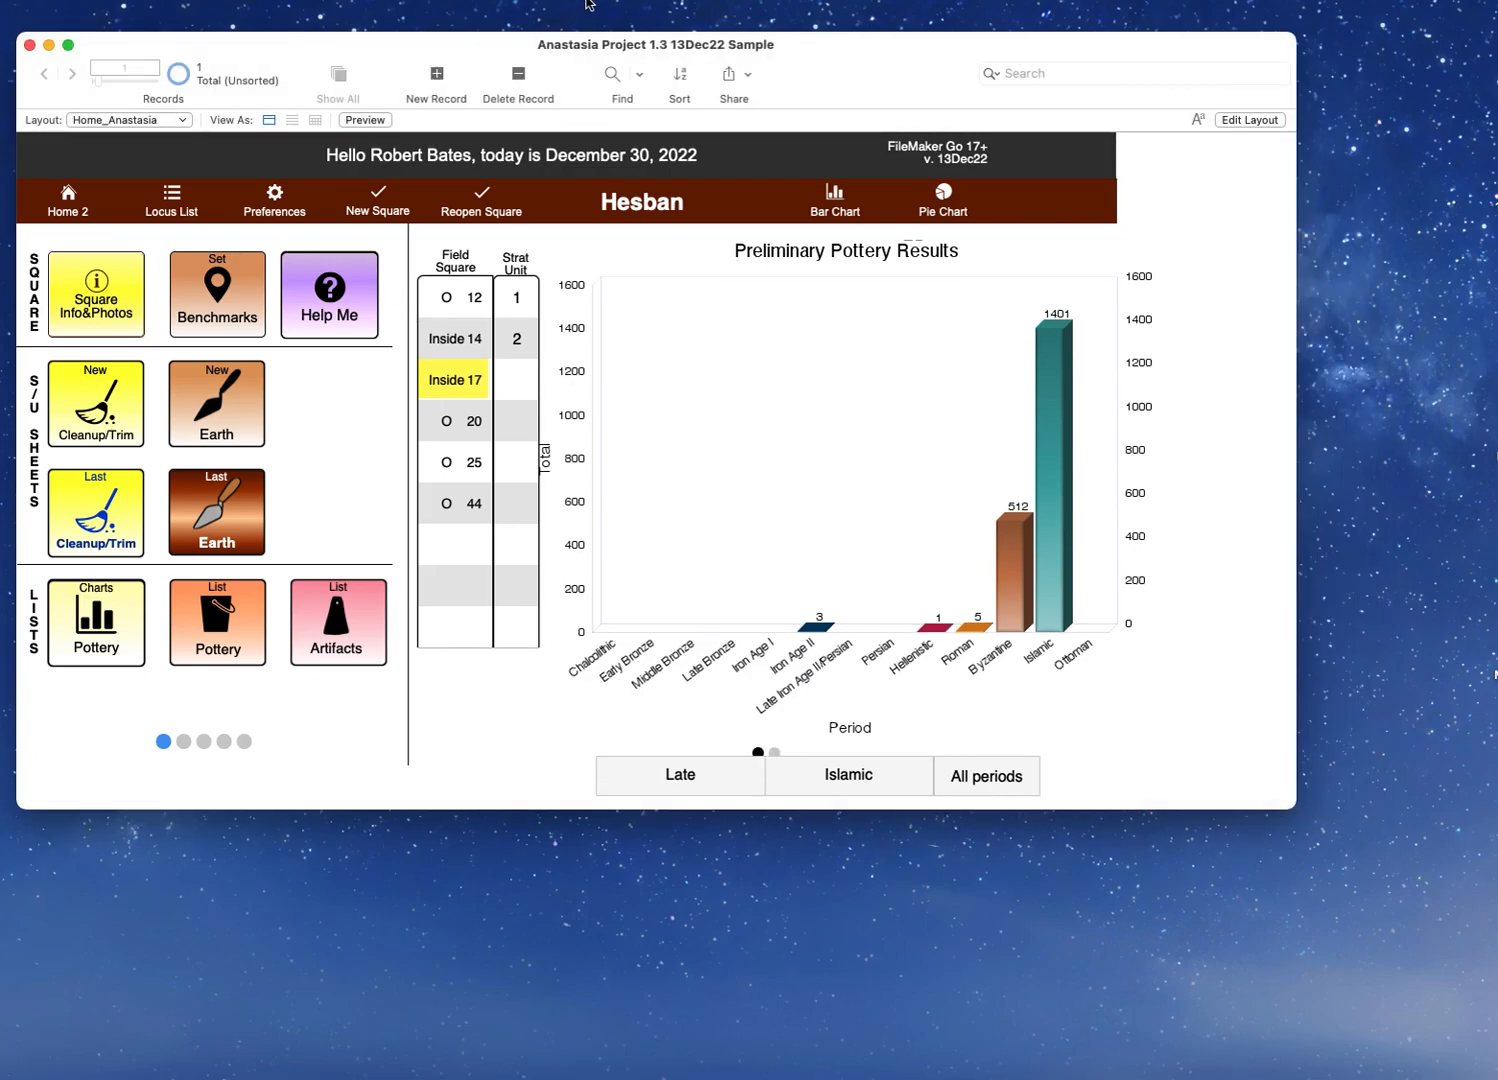
Step: Create a second window of the database and switch it to the layout Add Pottery Info iPad Islamic Period Anastasia
click(590, 0)
click(601, 18)
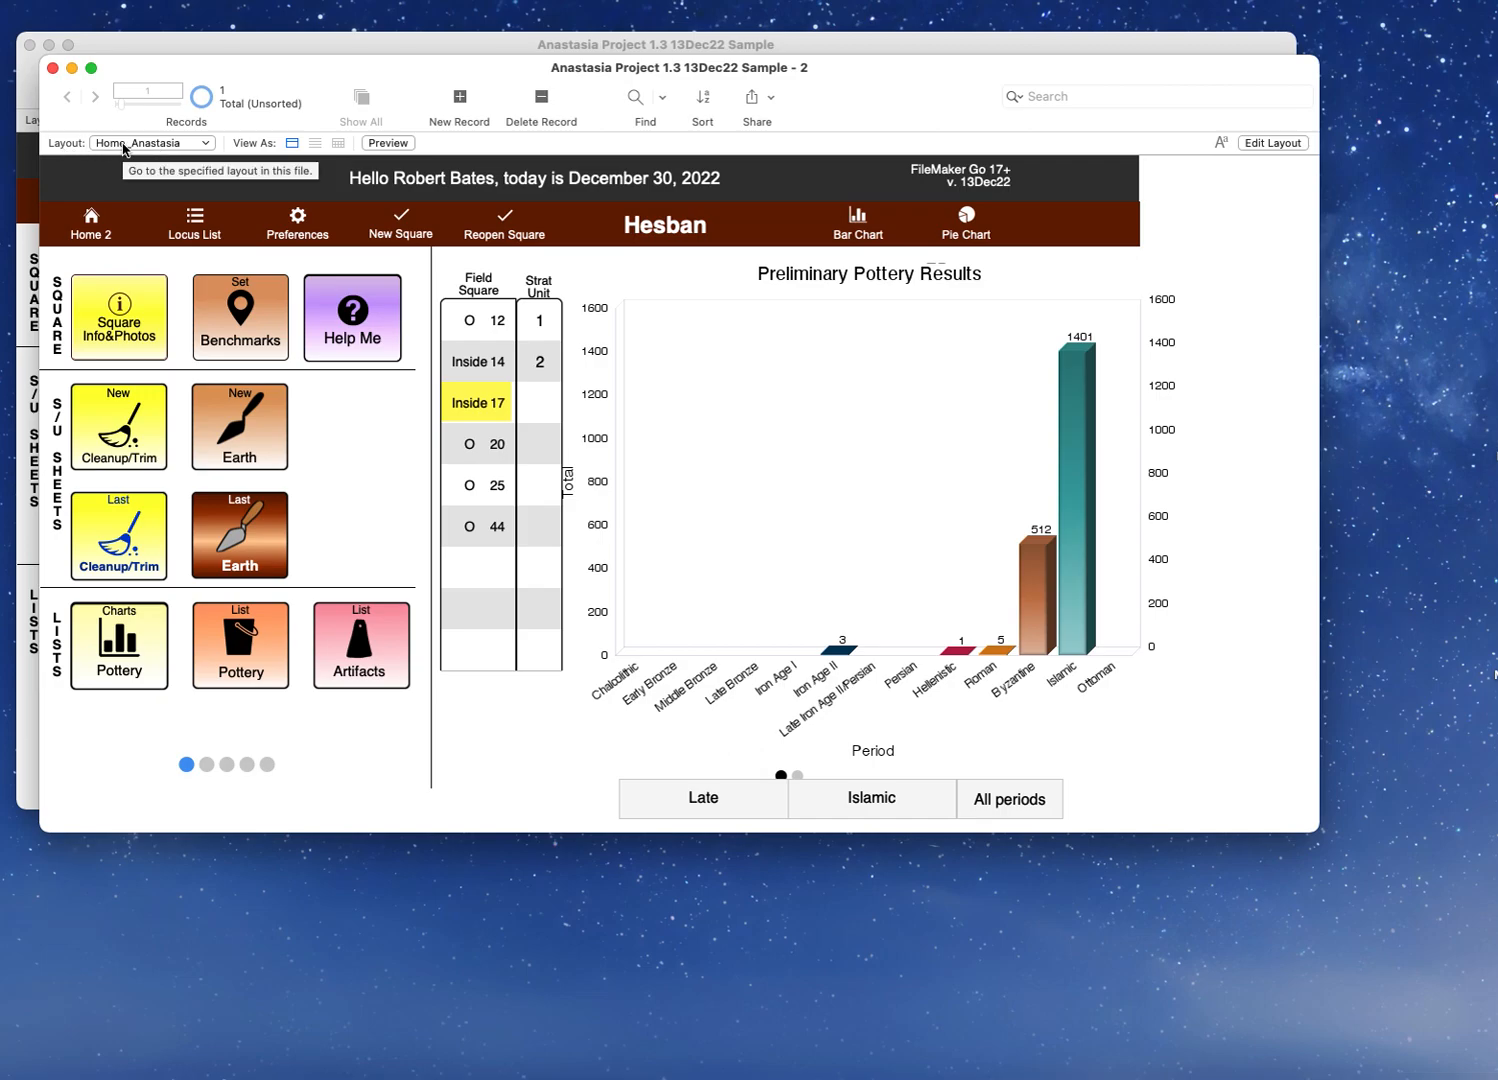
click(124, 143)
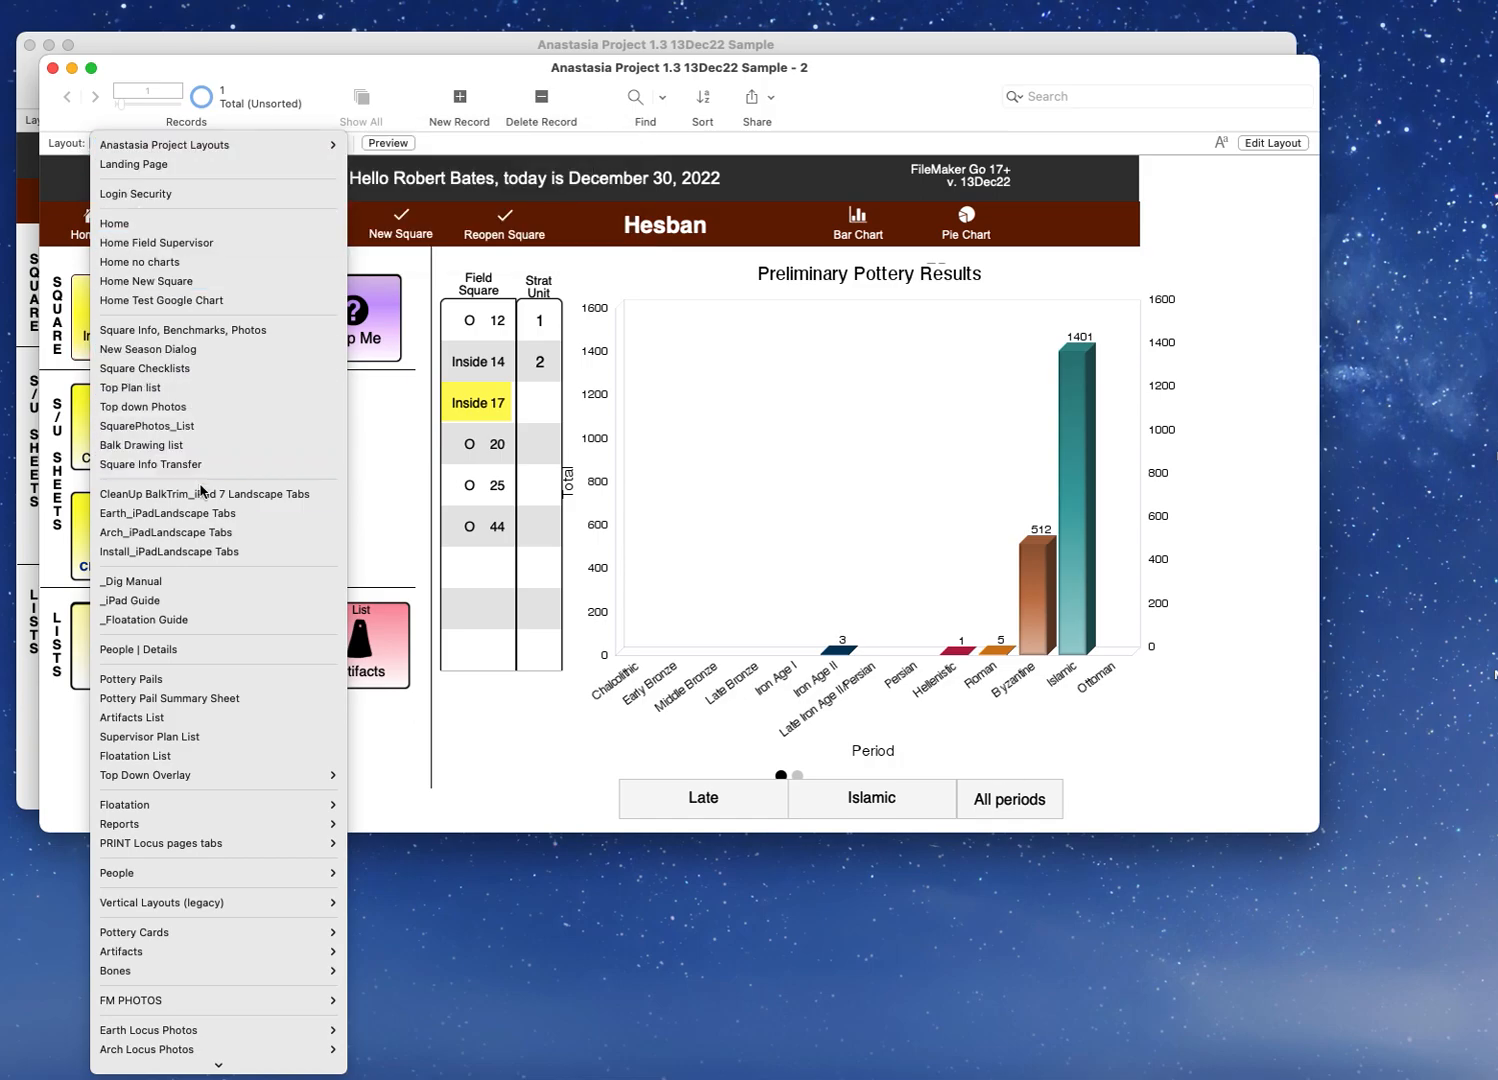
mouse_move(199, 829)
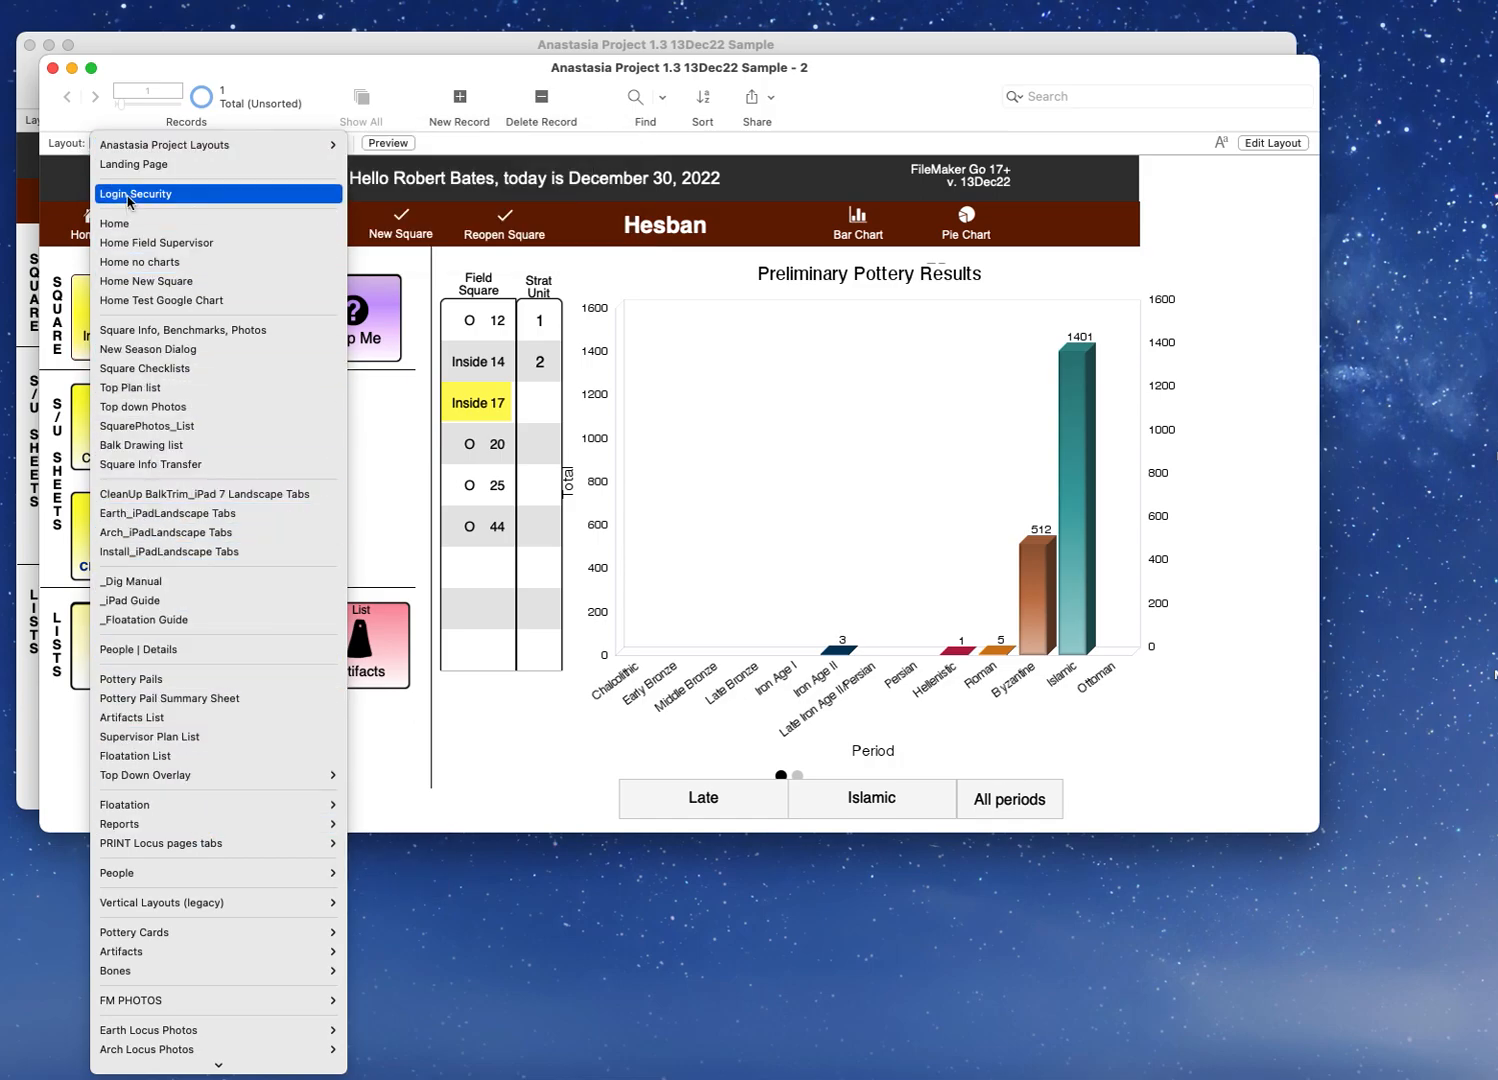
mouse_move(130, 154)
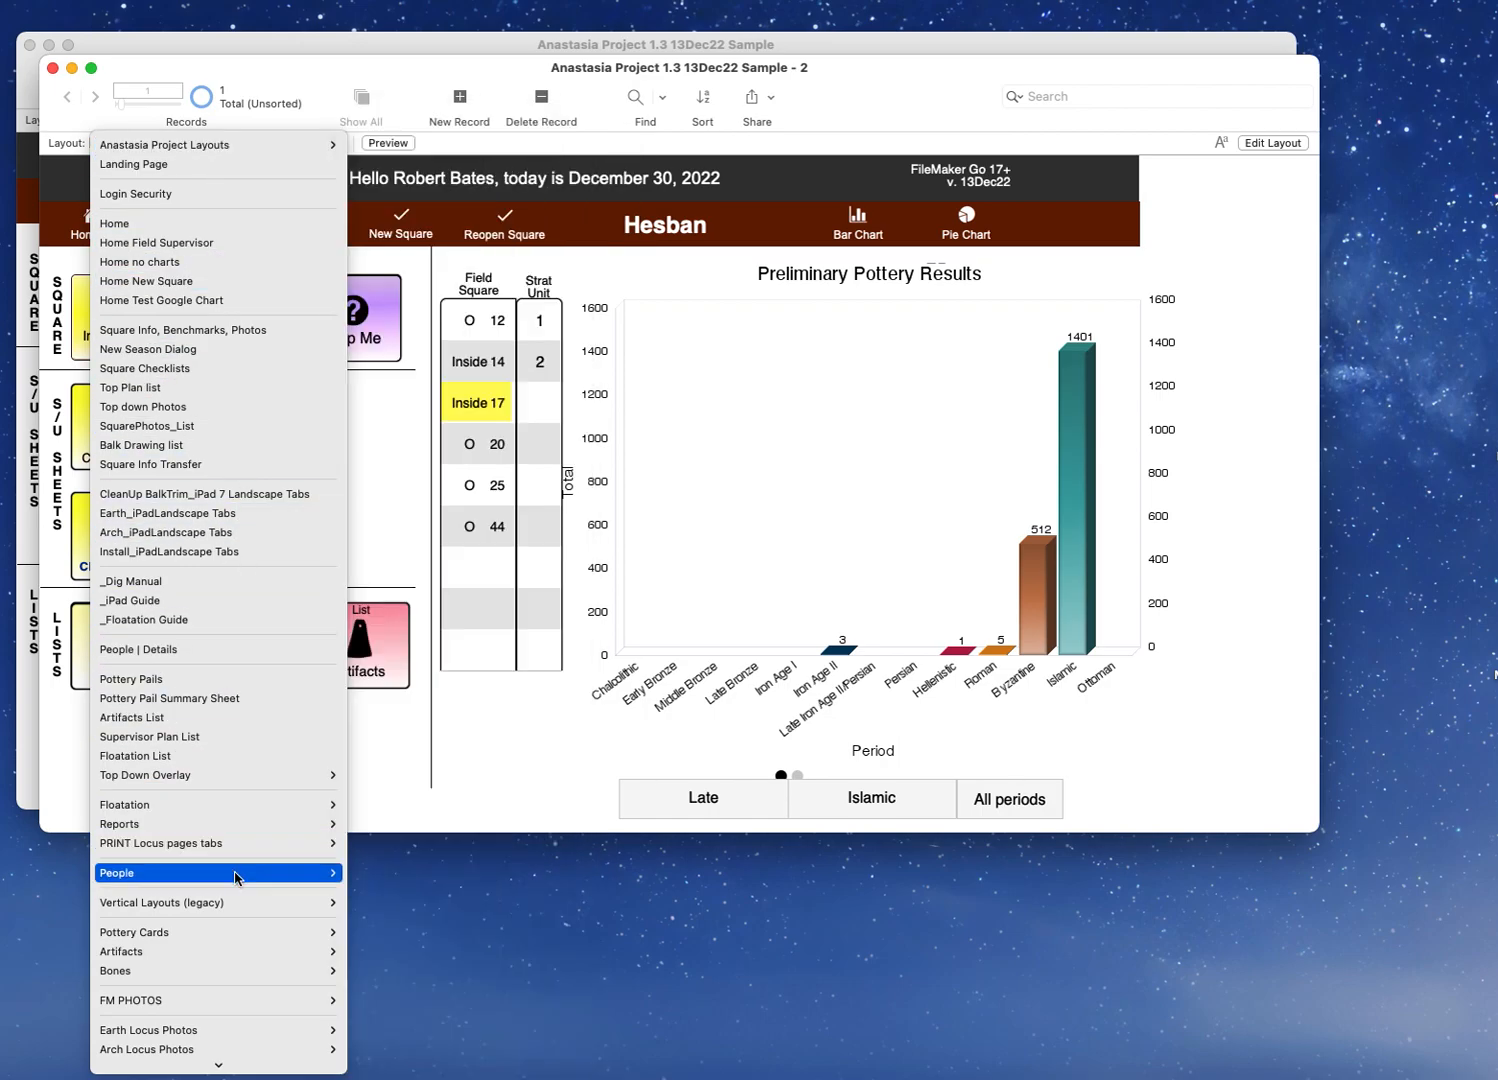
mouse_move(244, 934)
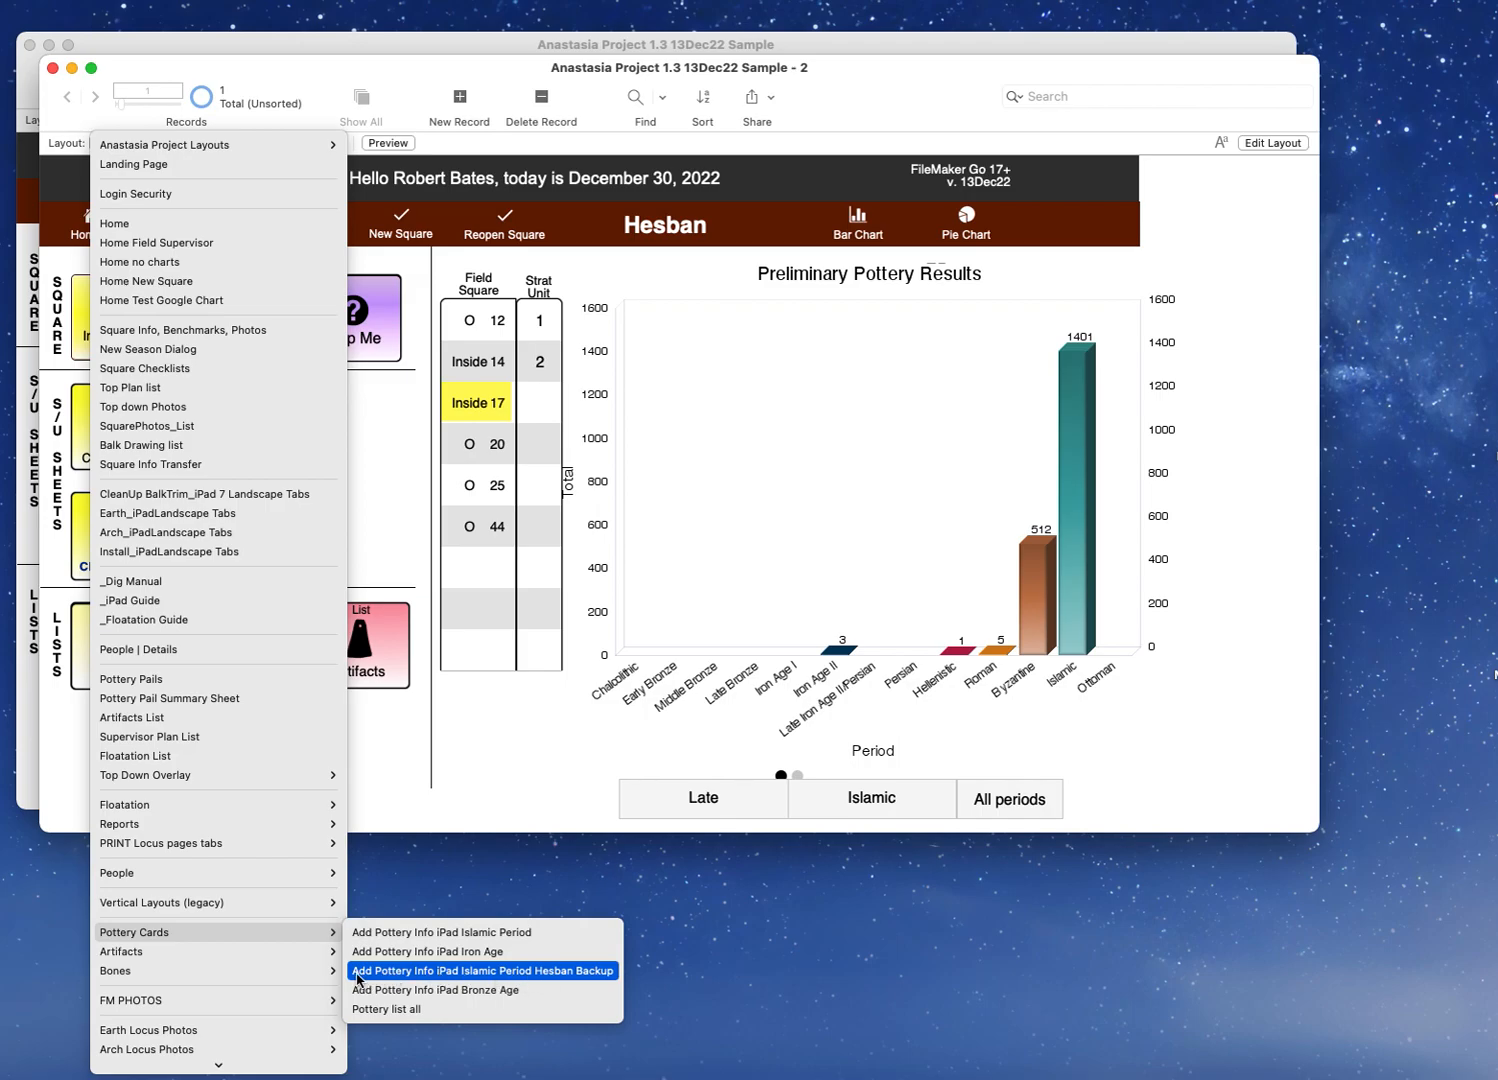
mouse_move(325, 146)
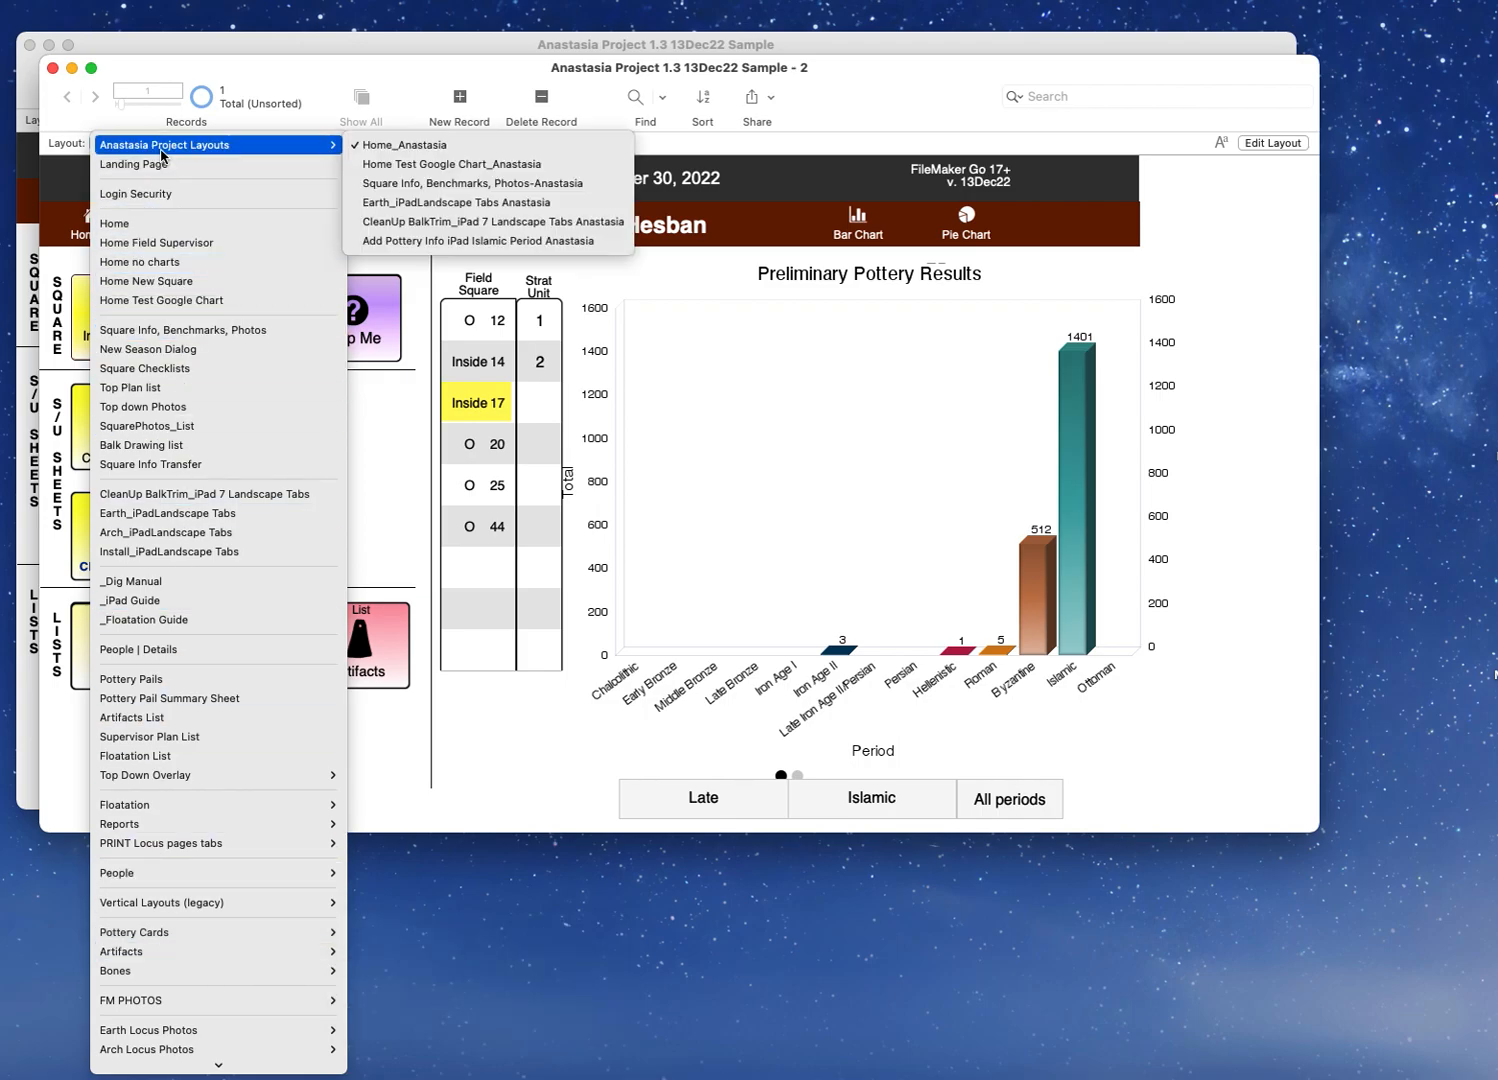
click(410, 243)
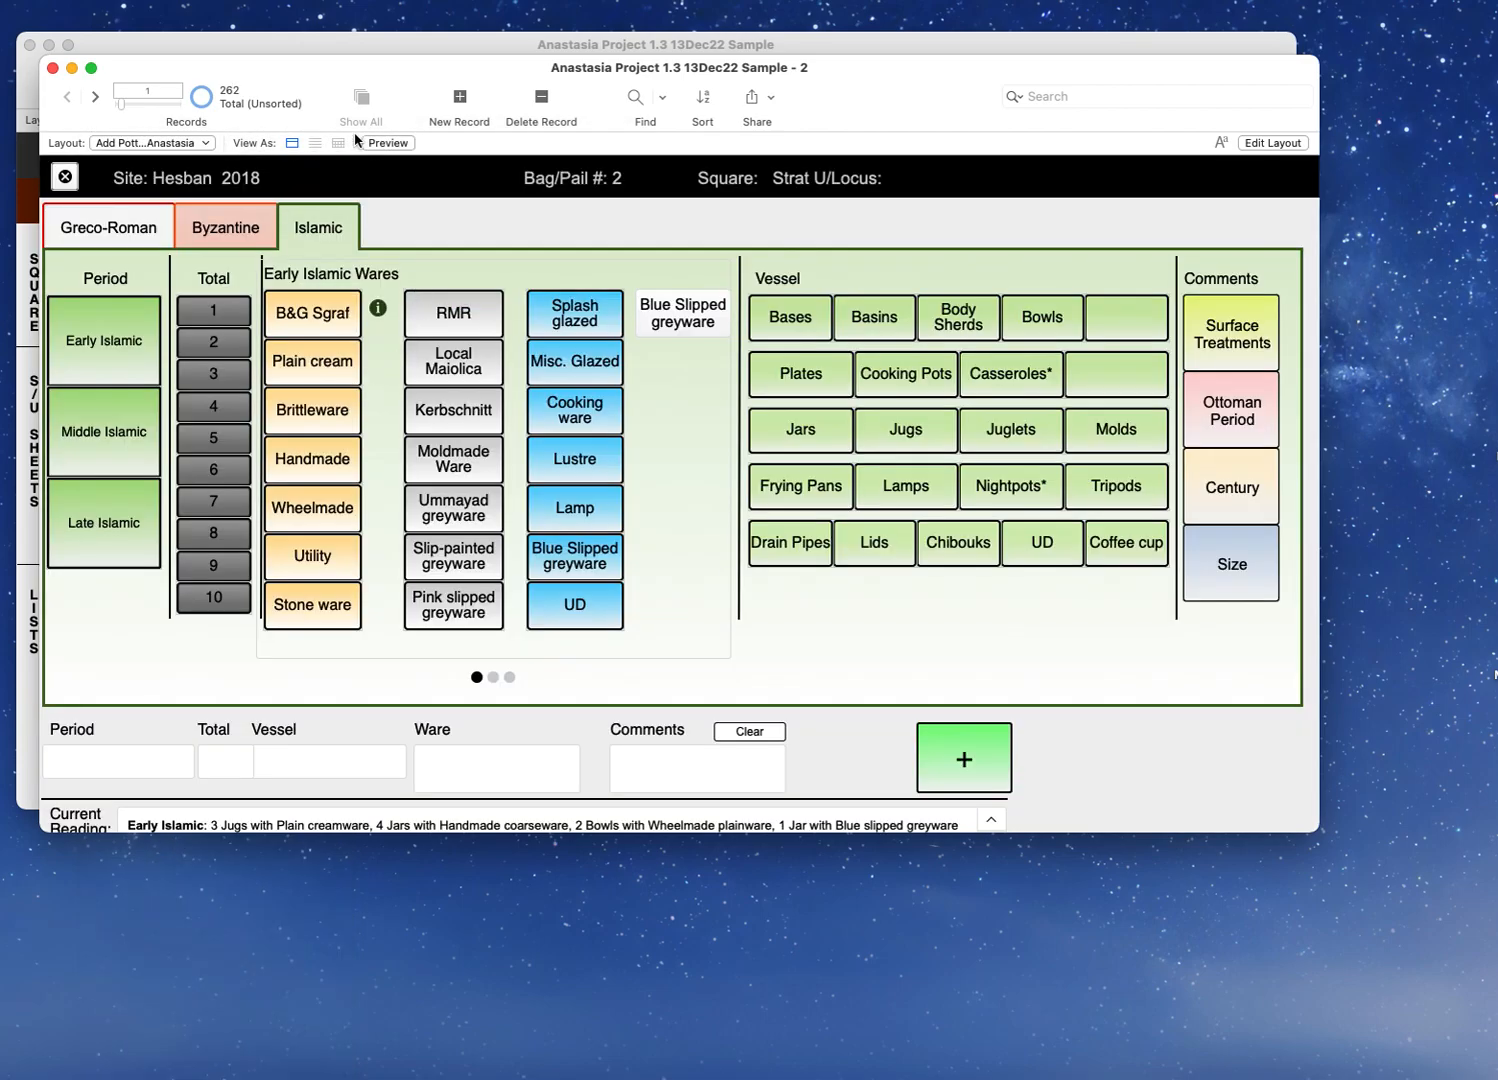
Step: Reposition and enlarge the second window until the complete Current Reading area fits
drag(405, 77, 438, 85)
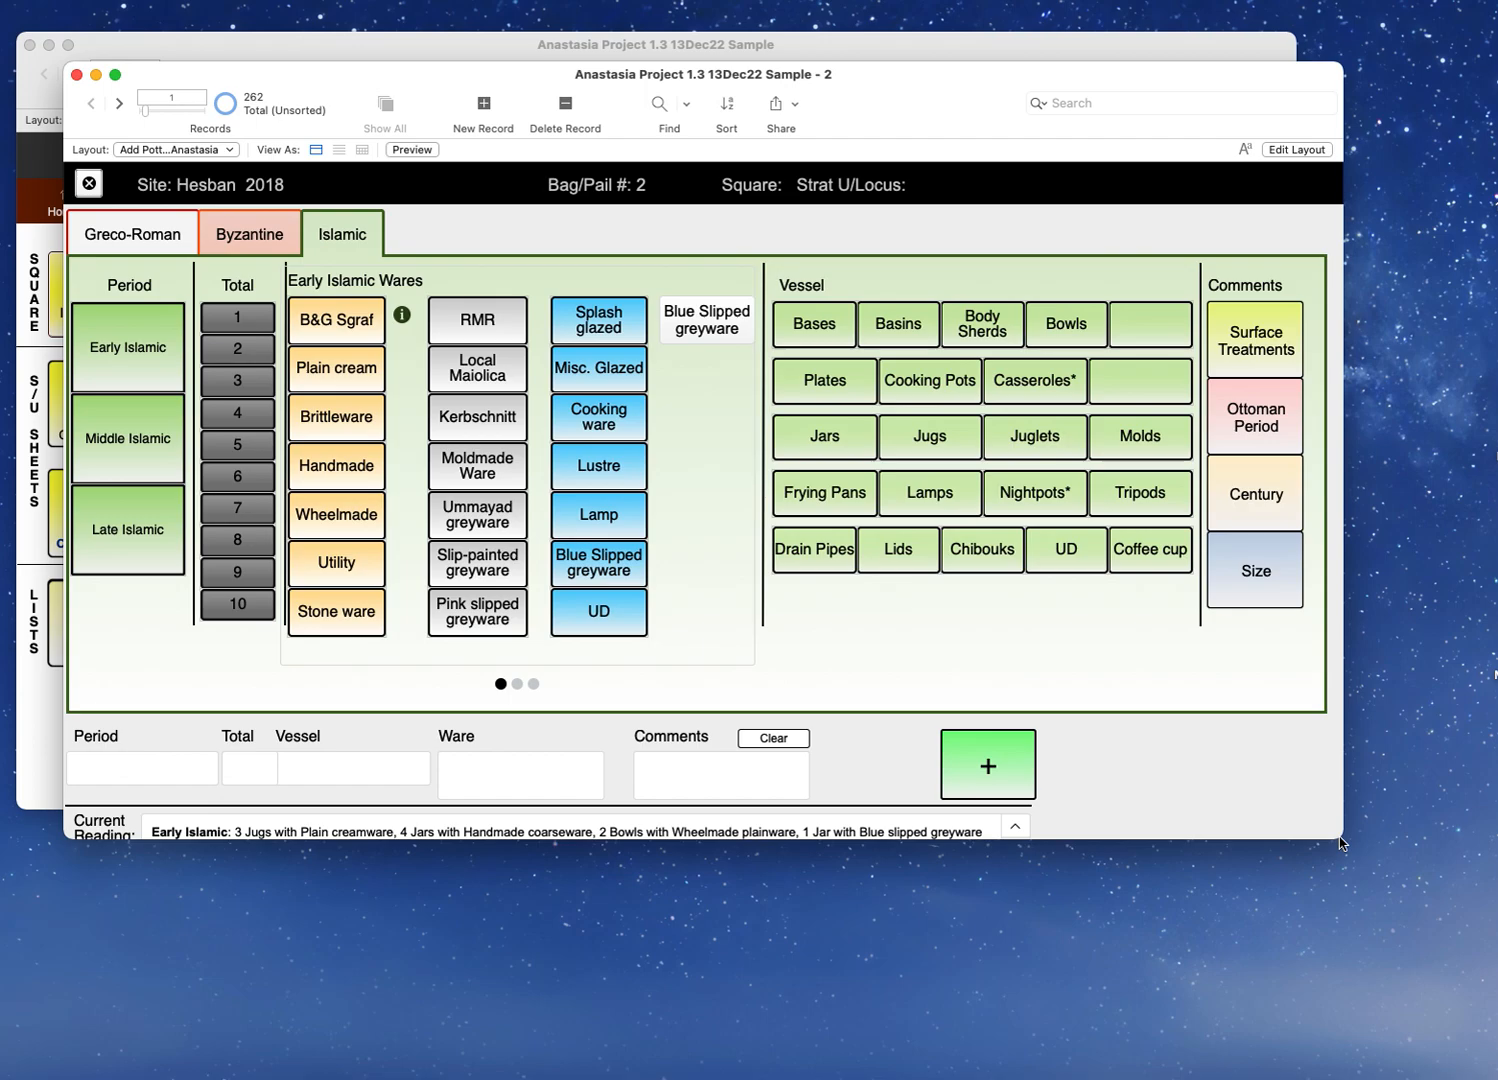
drag(1341, 843, 1421, 918)
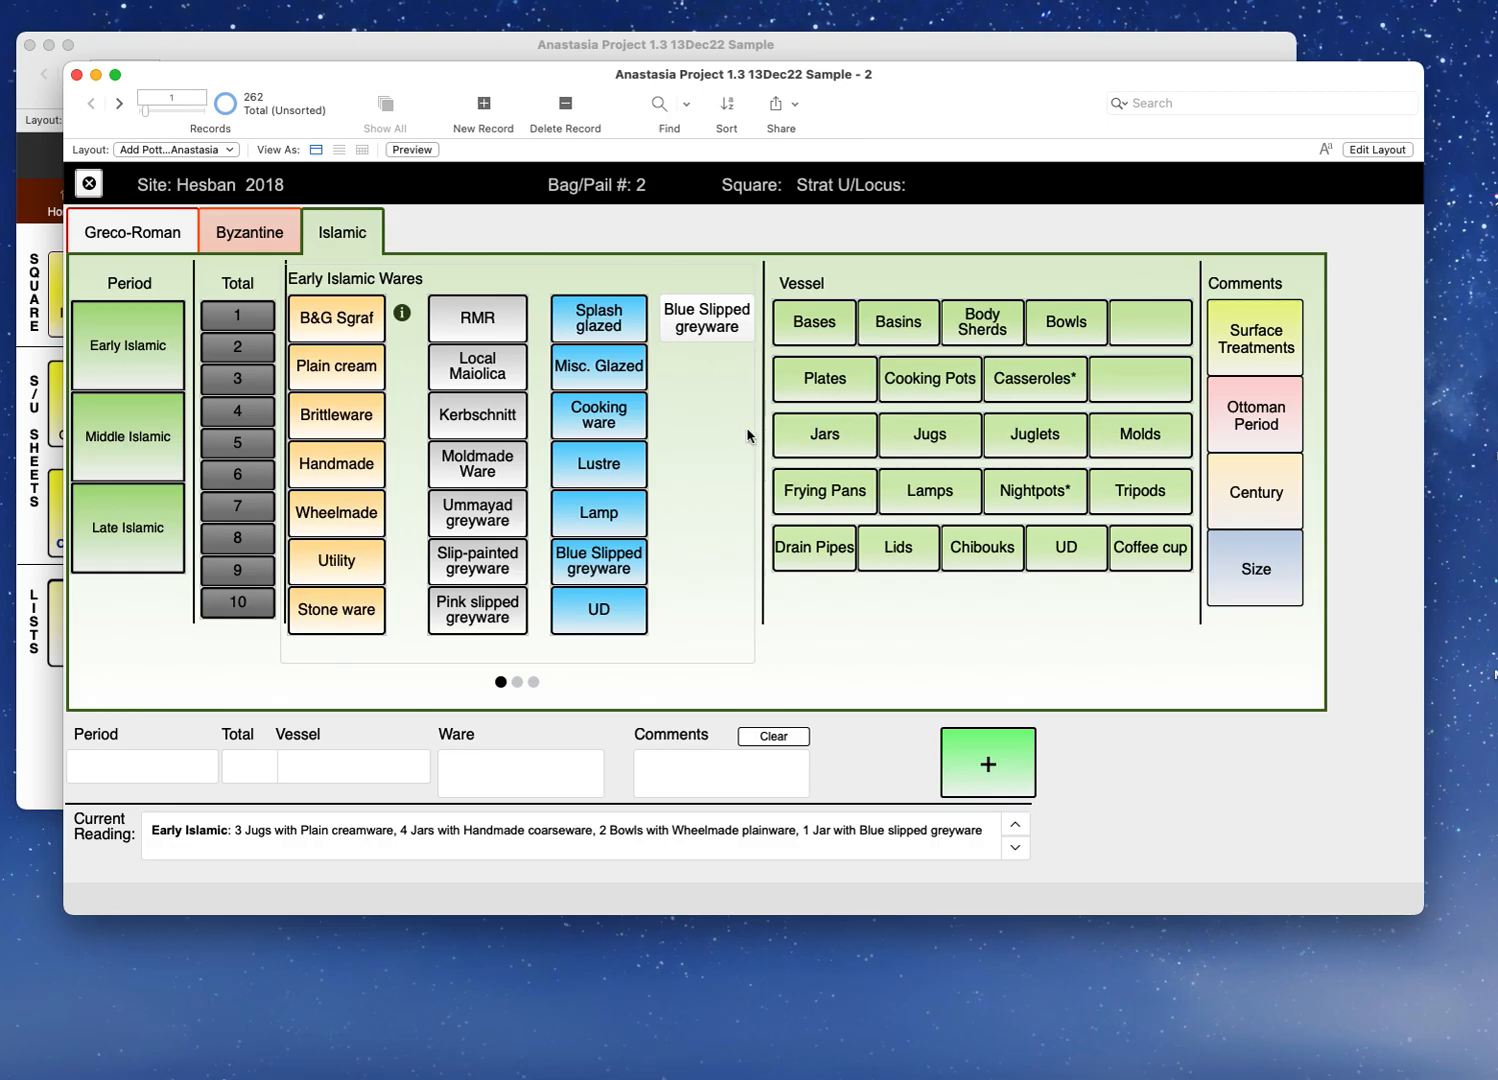
mouse_move(427, 88)
mouse_down()
mouse_move(438, 387)
mouse_move(430, 200)
mouse_move(437, 255)
mouse_move(510, 111)
mouse_move(424, 94)
mouse_move(444, 70)
mouse_move(425, 86)
mouse_up()
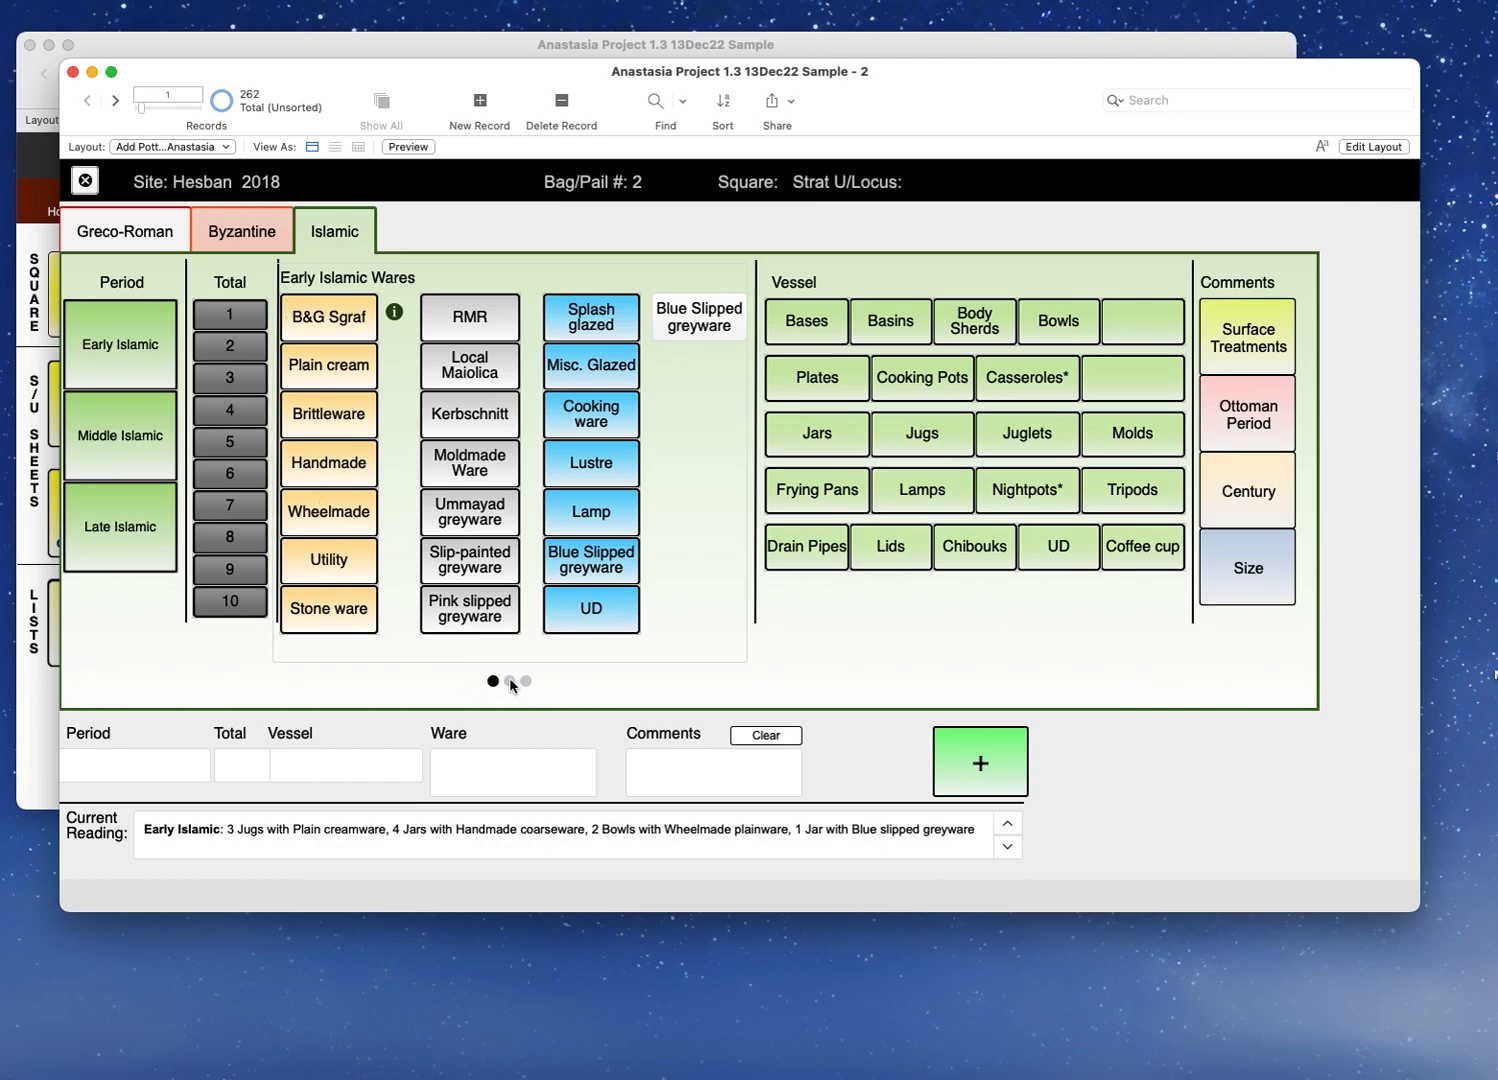
Step: Examine the Middle Islamic wares and the Greco-Roman and Byzantine pottery choices, and return to the Islamic period
click(510, 682)
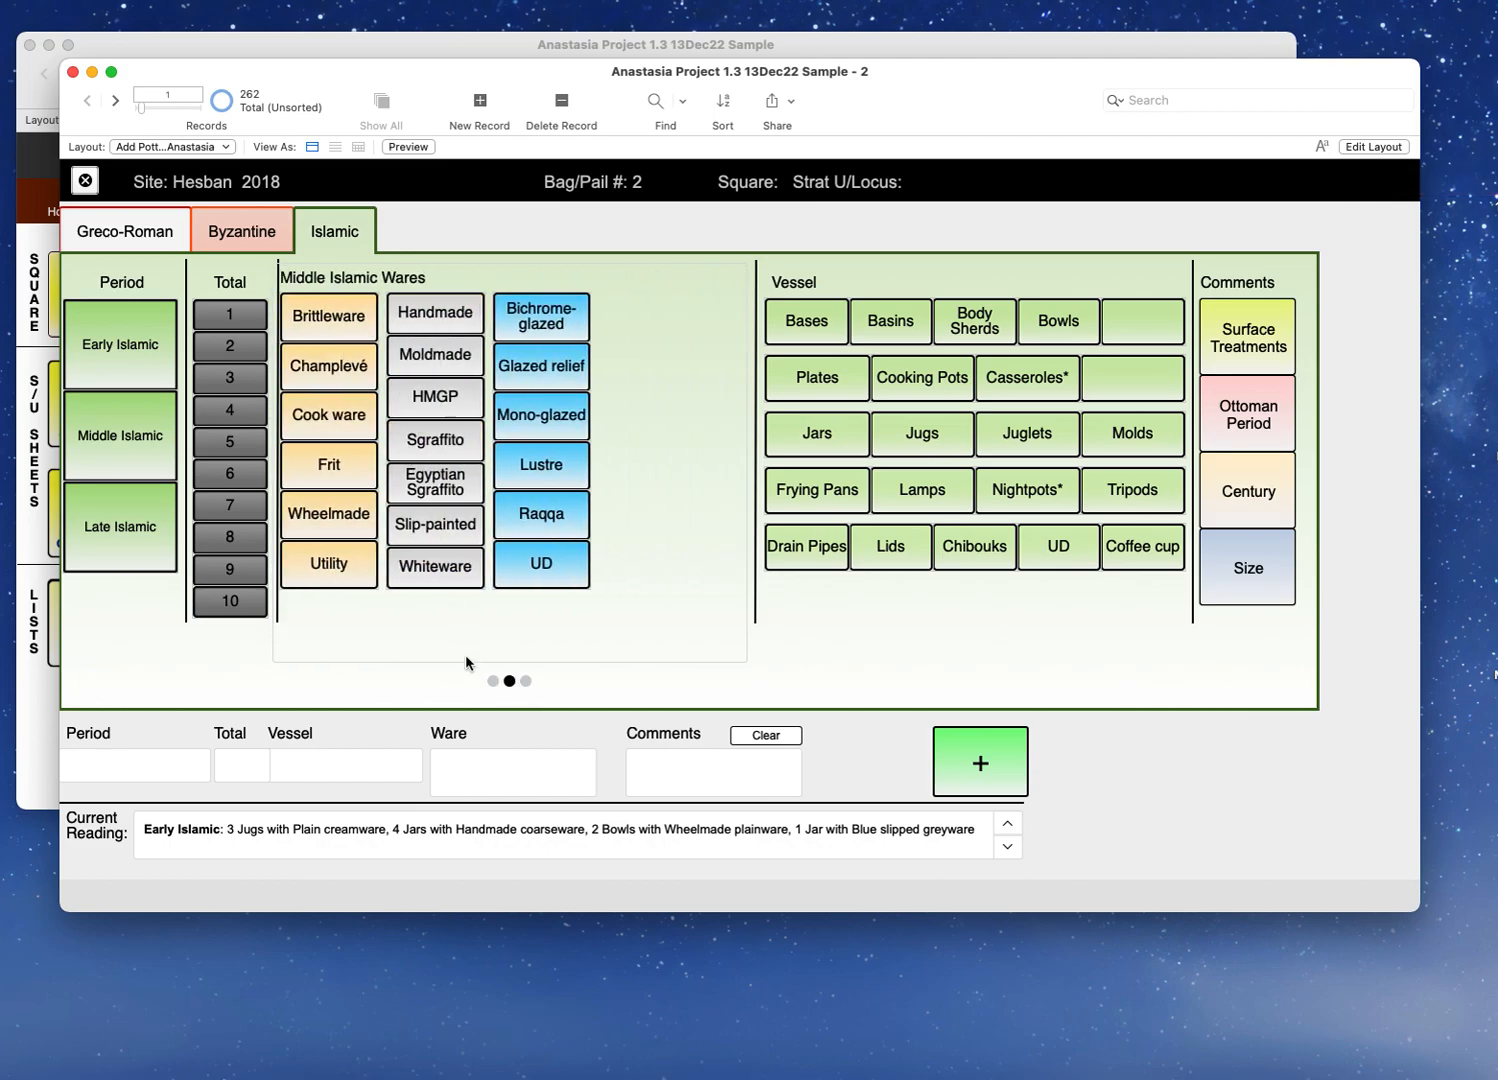
click(490, 681)
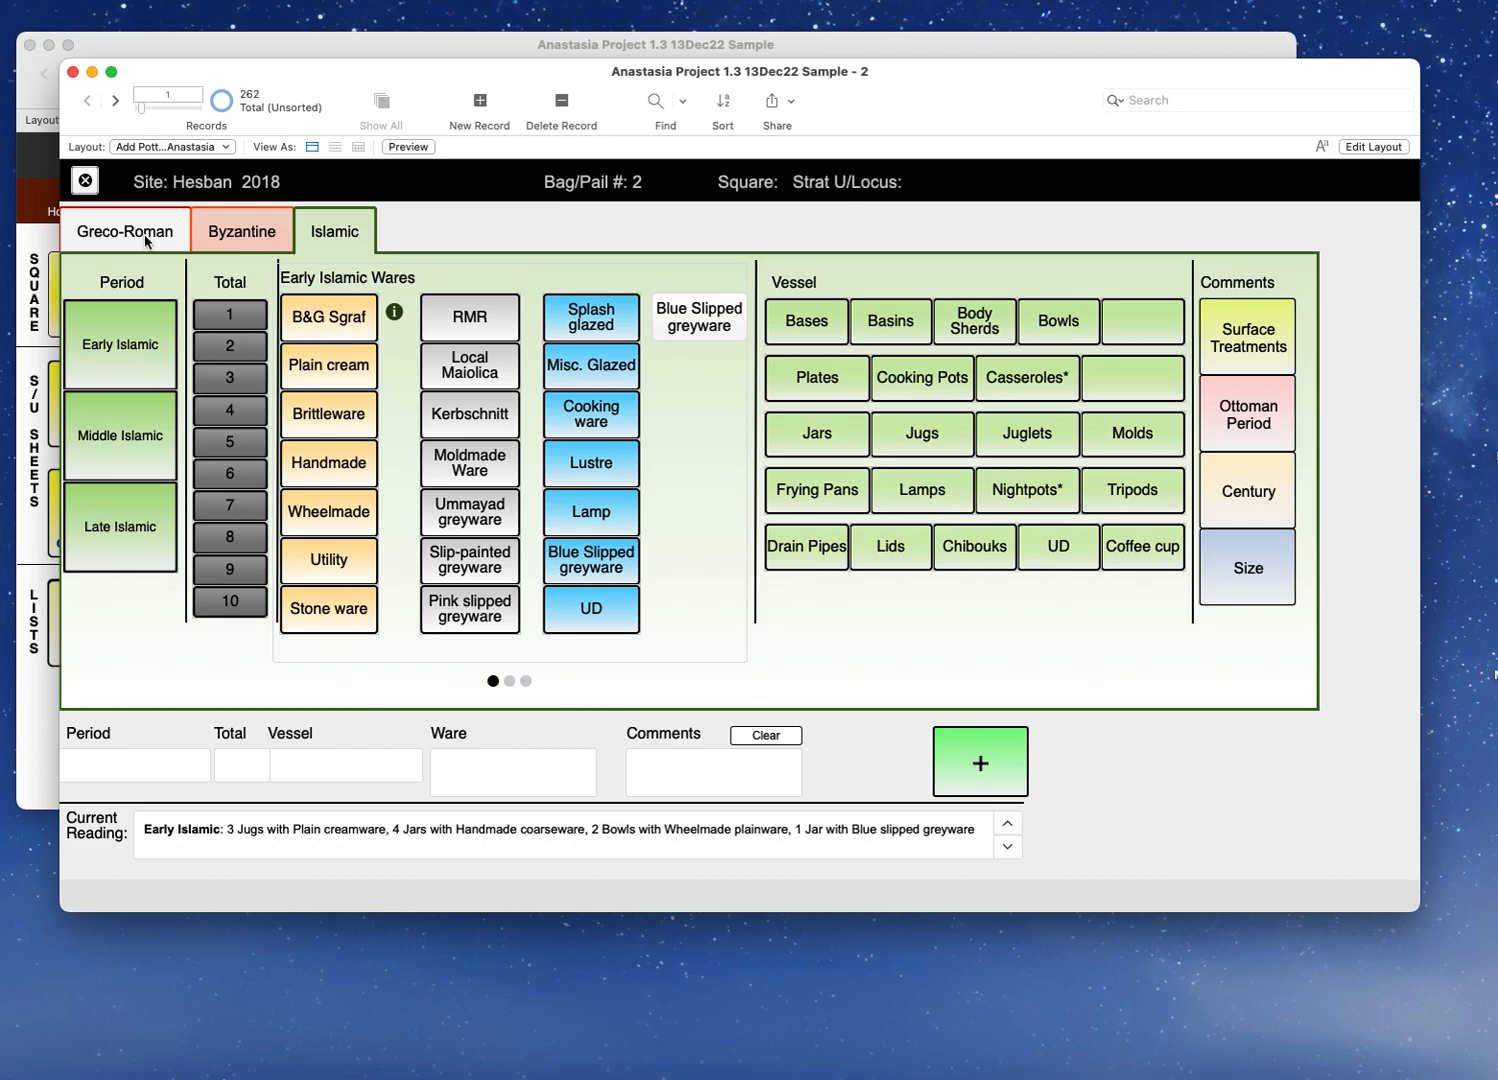
click(145, 237)
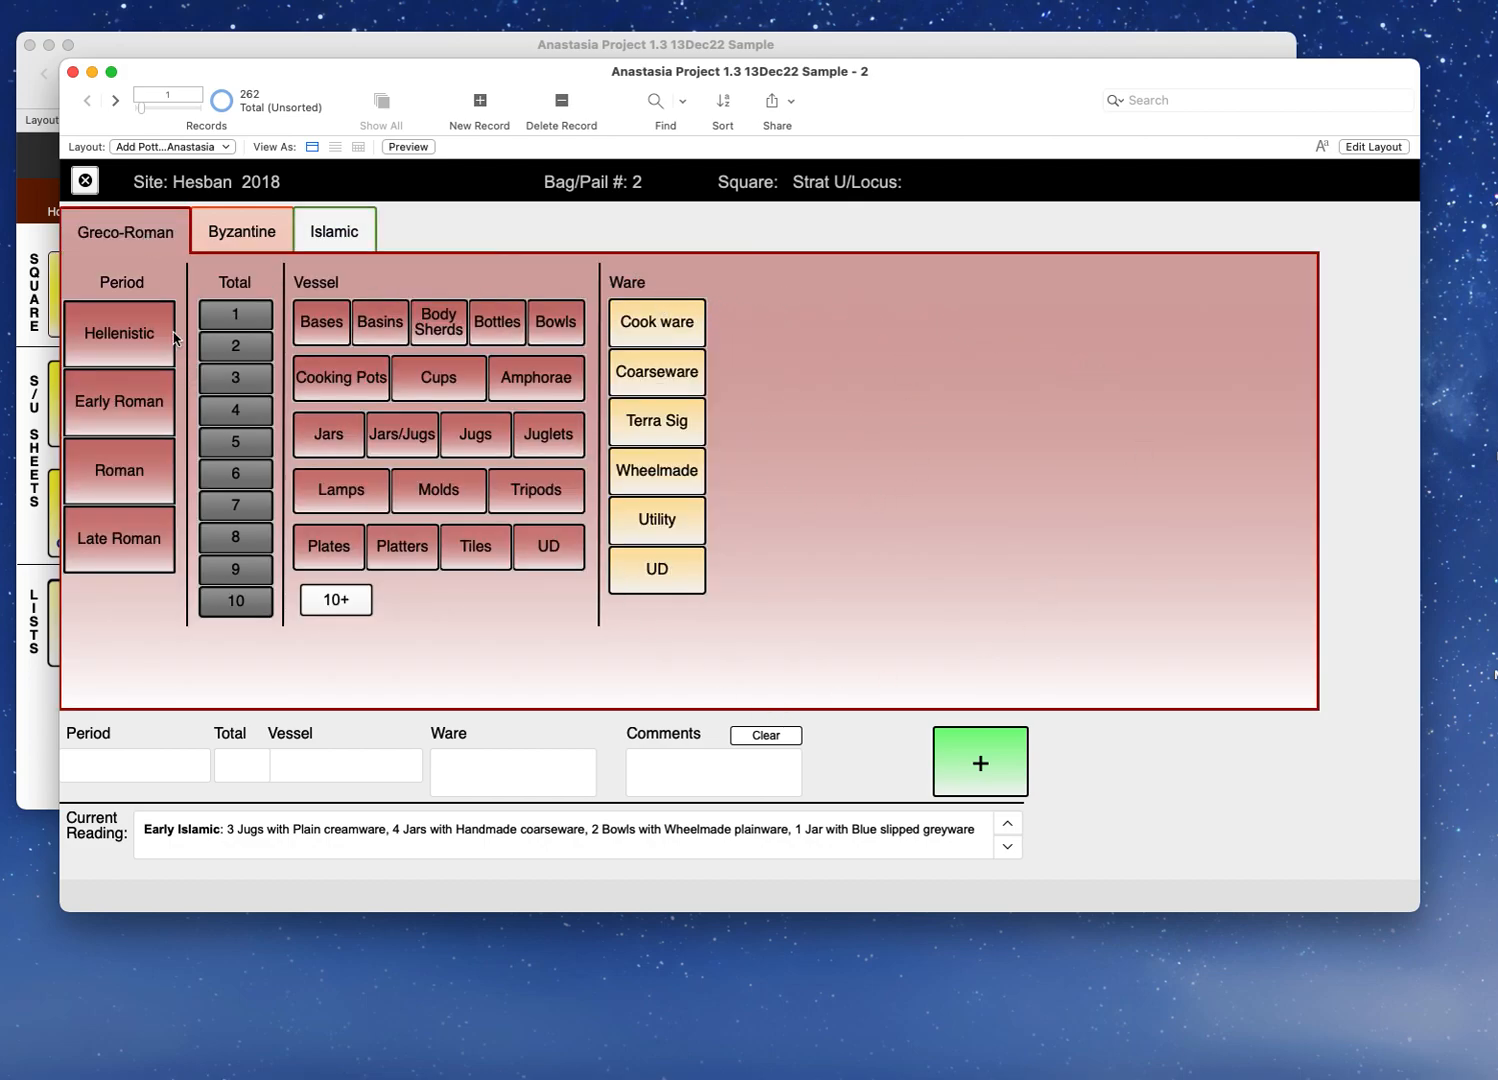
click(240, 234)
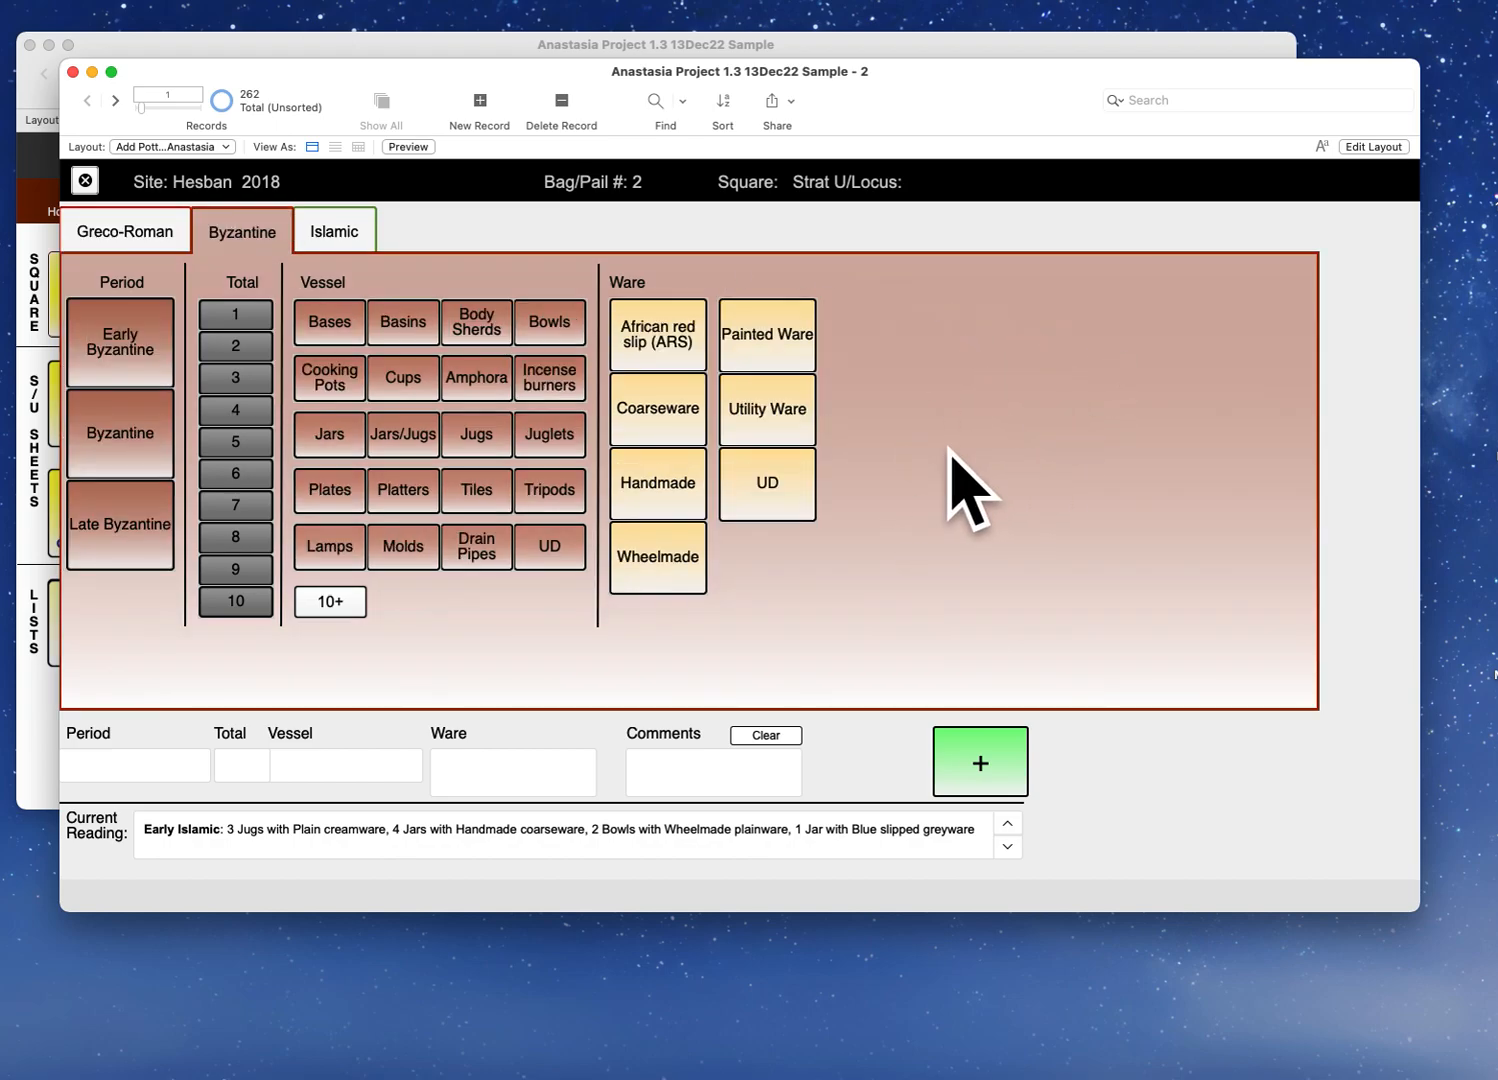
click(129, 237)
click(242, 236)
click(327, 236)
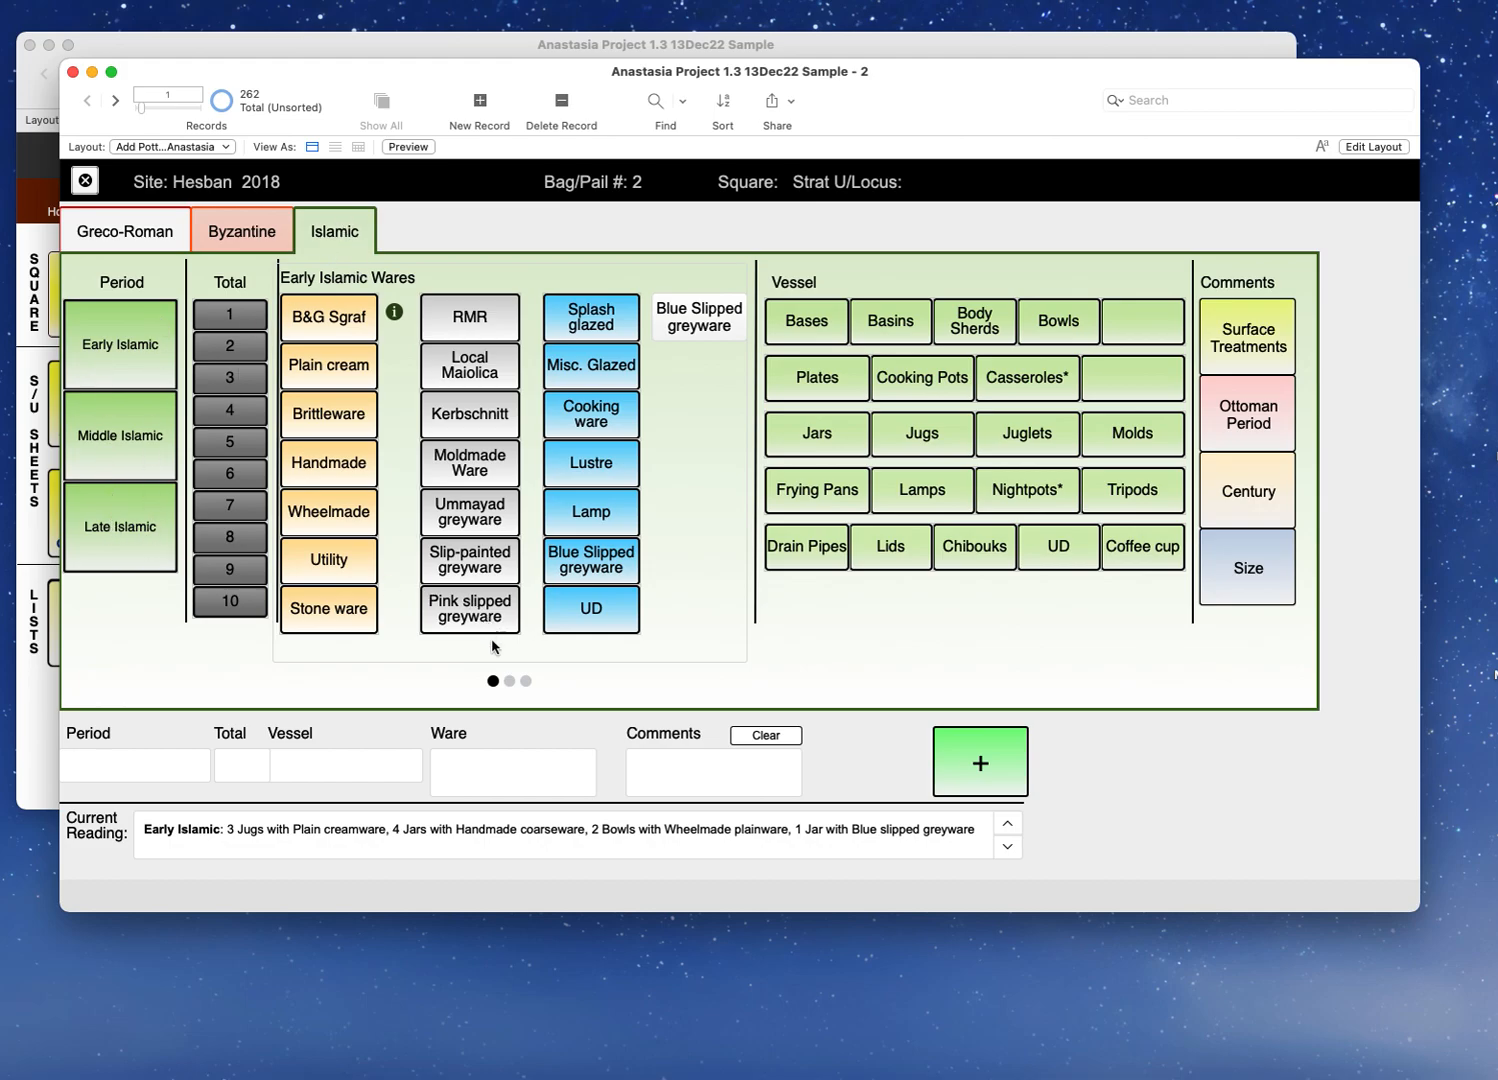
Step: Compare the ware choices offered for the Early, Middle and Late Islamic periods
click(510, 682)
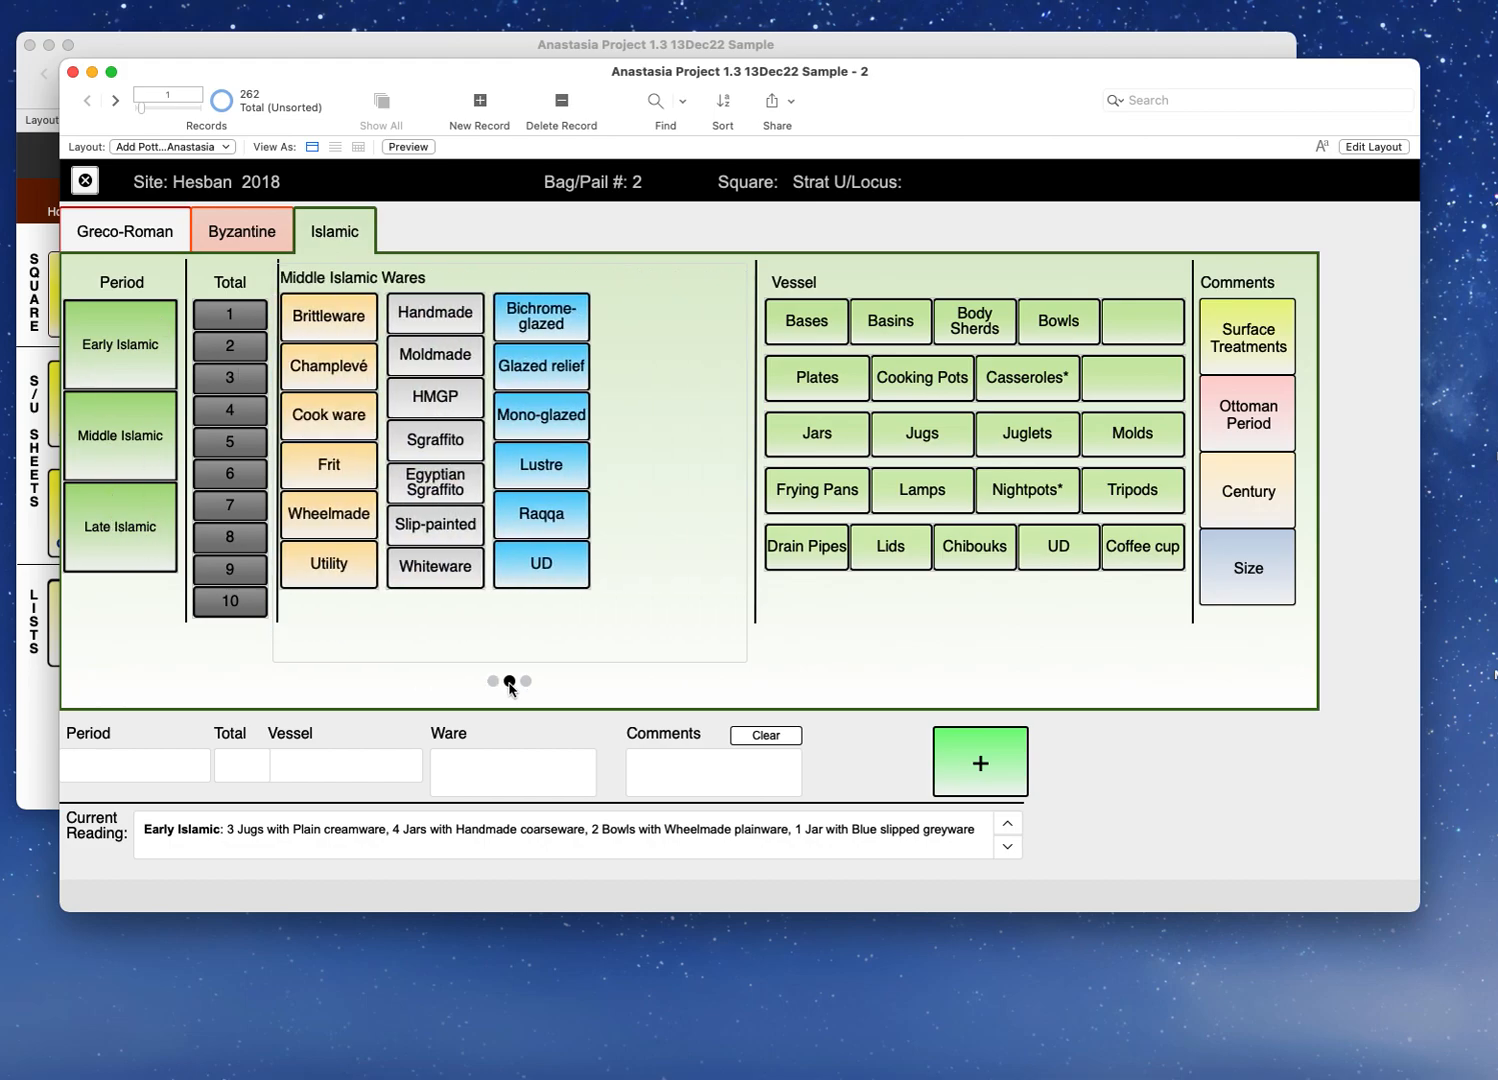
click(526, 681)
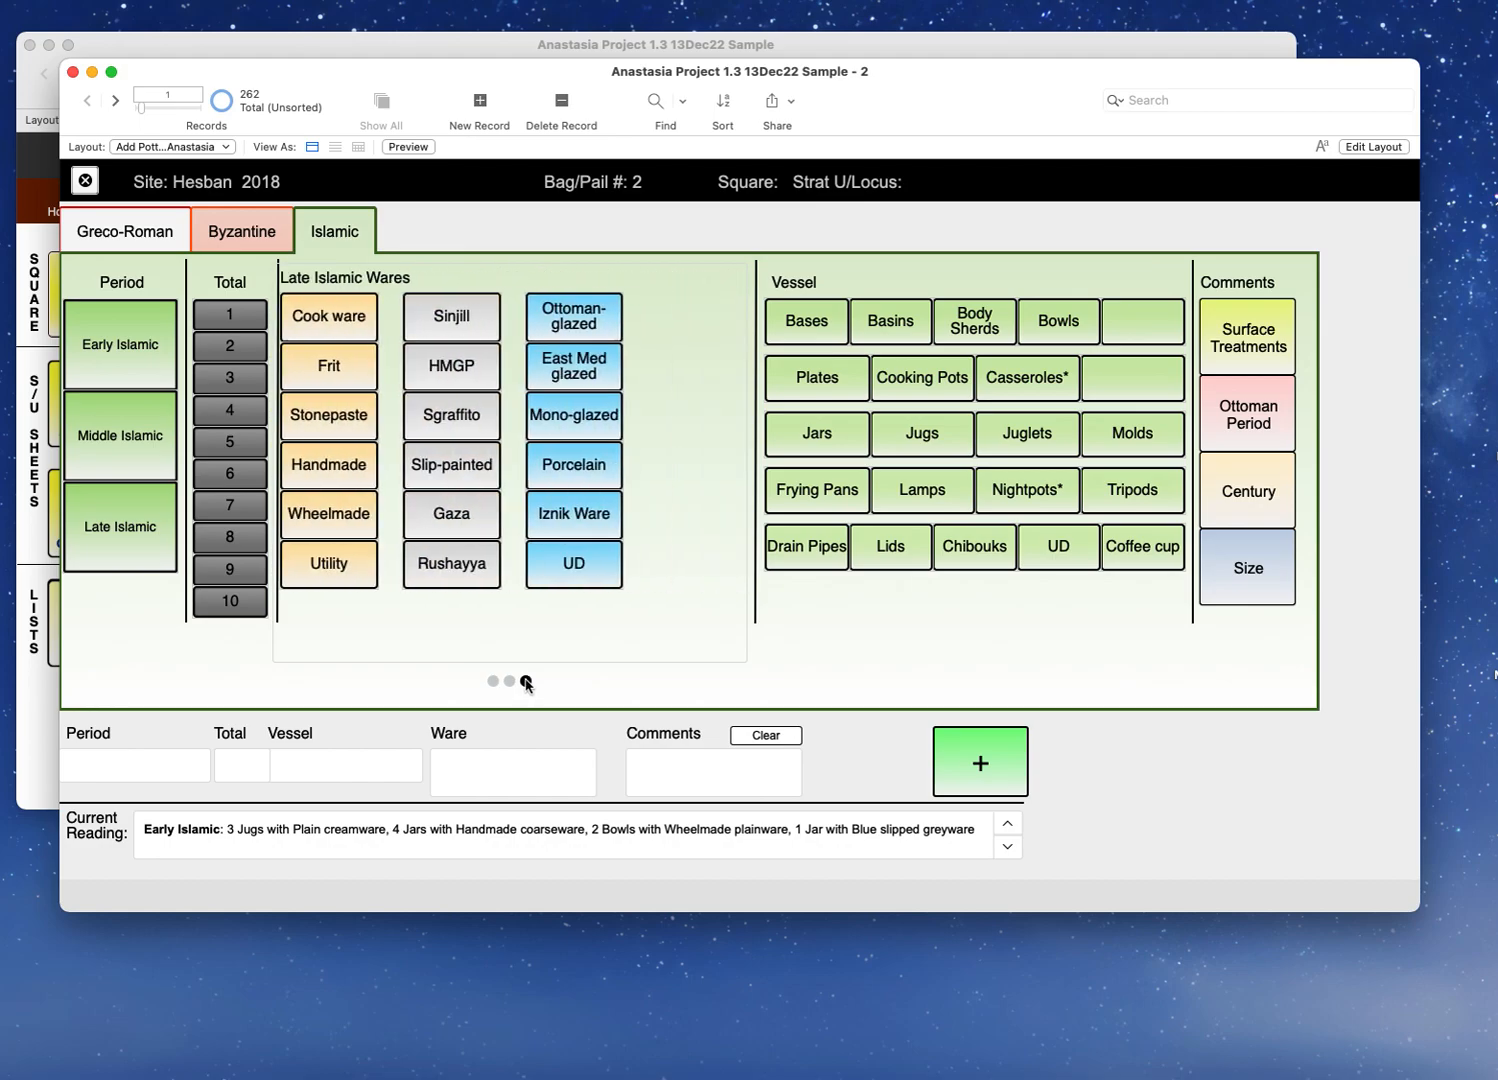
click(509, 682)
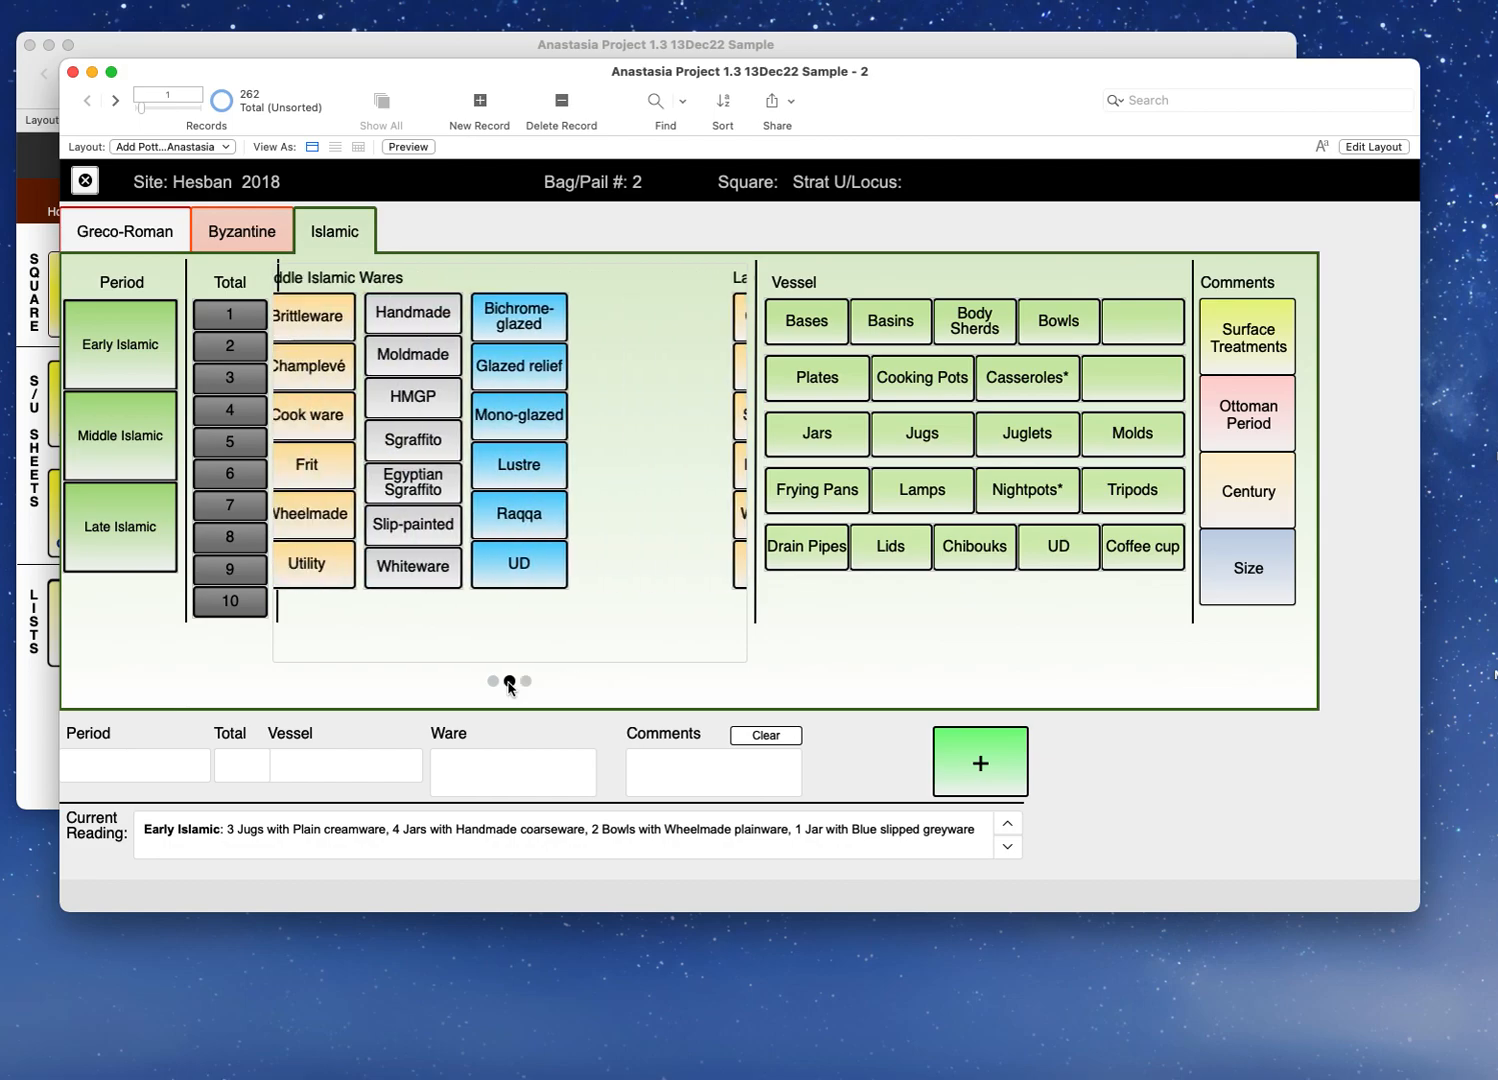
click(493, 681)
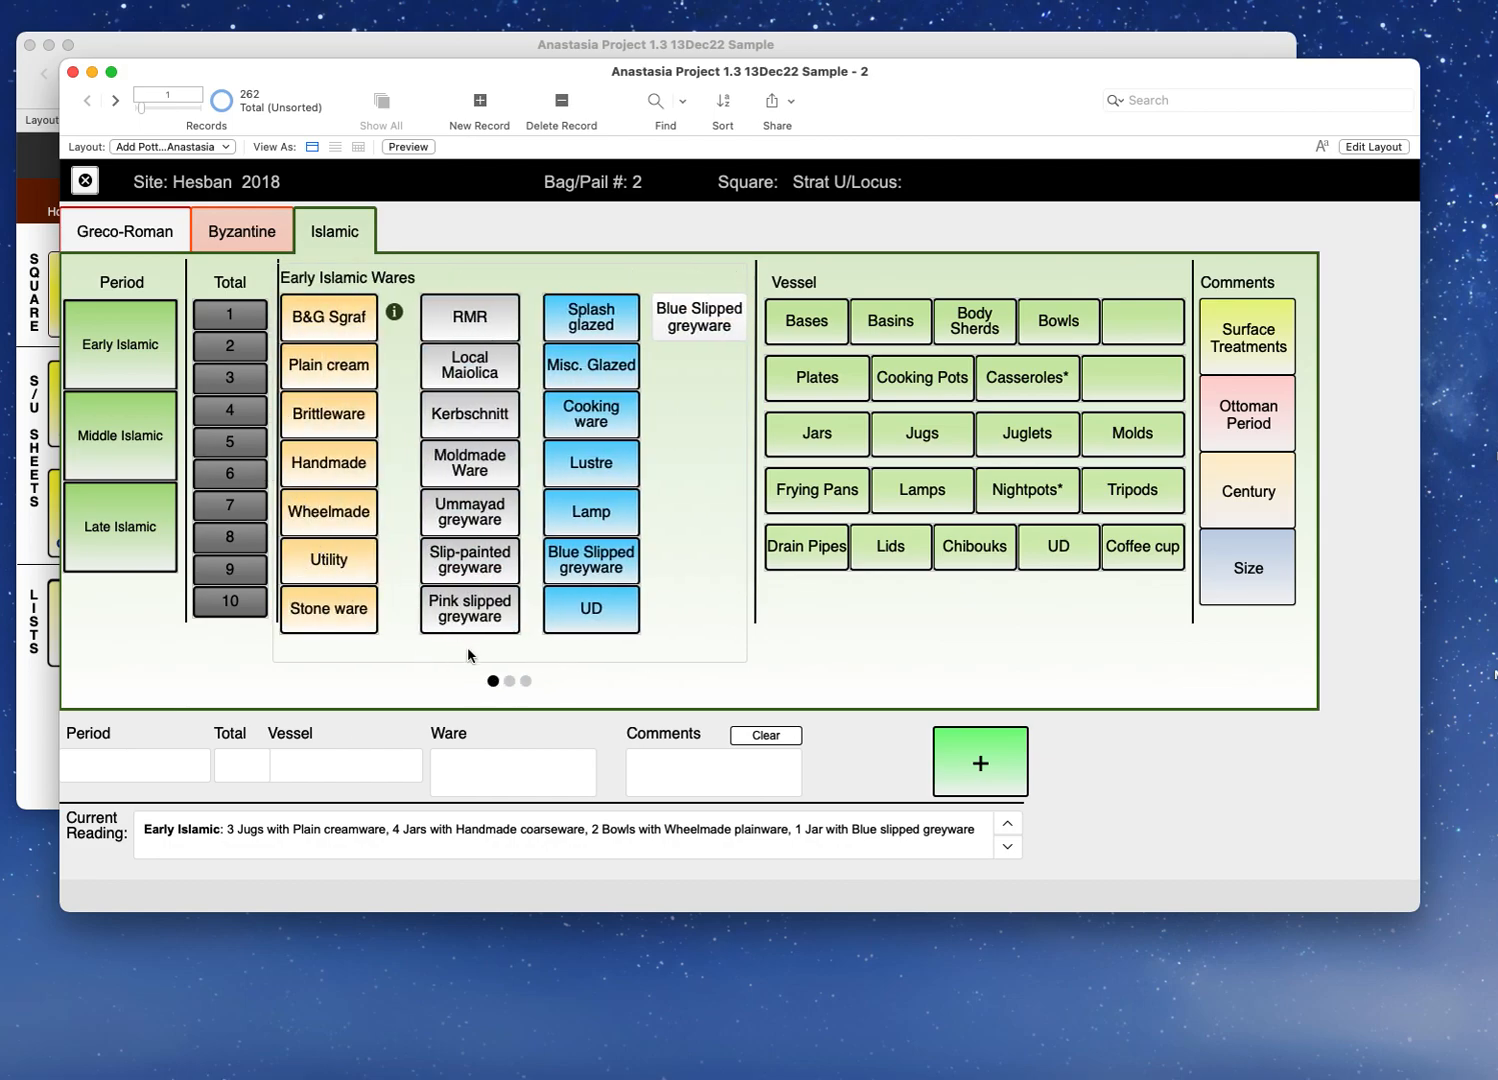
click(510, 682)
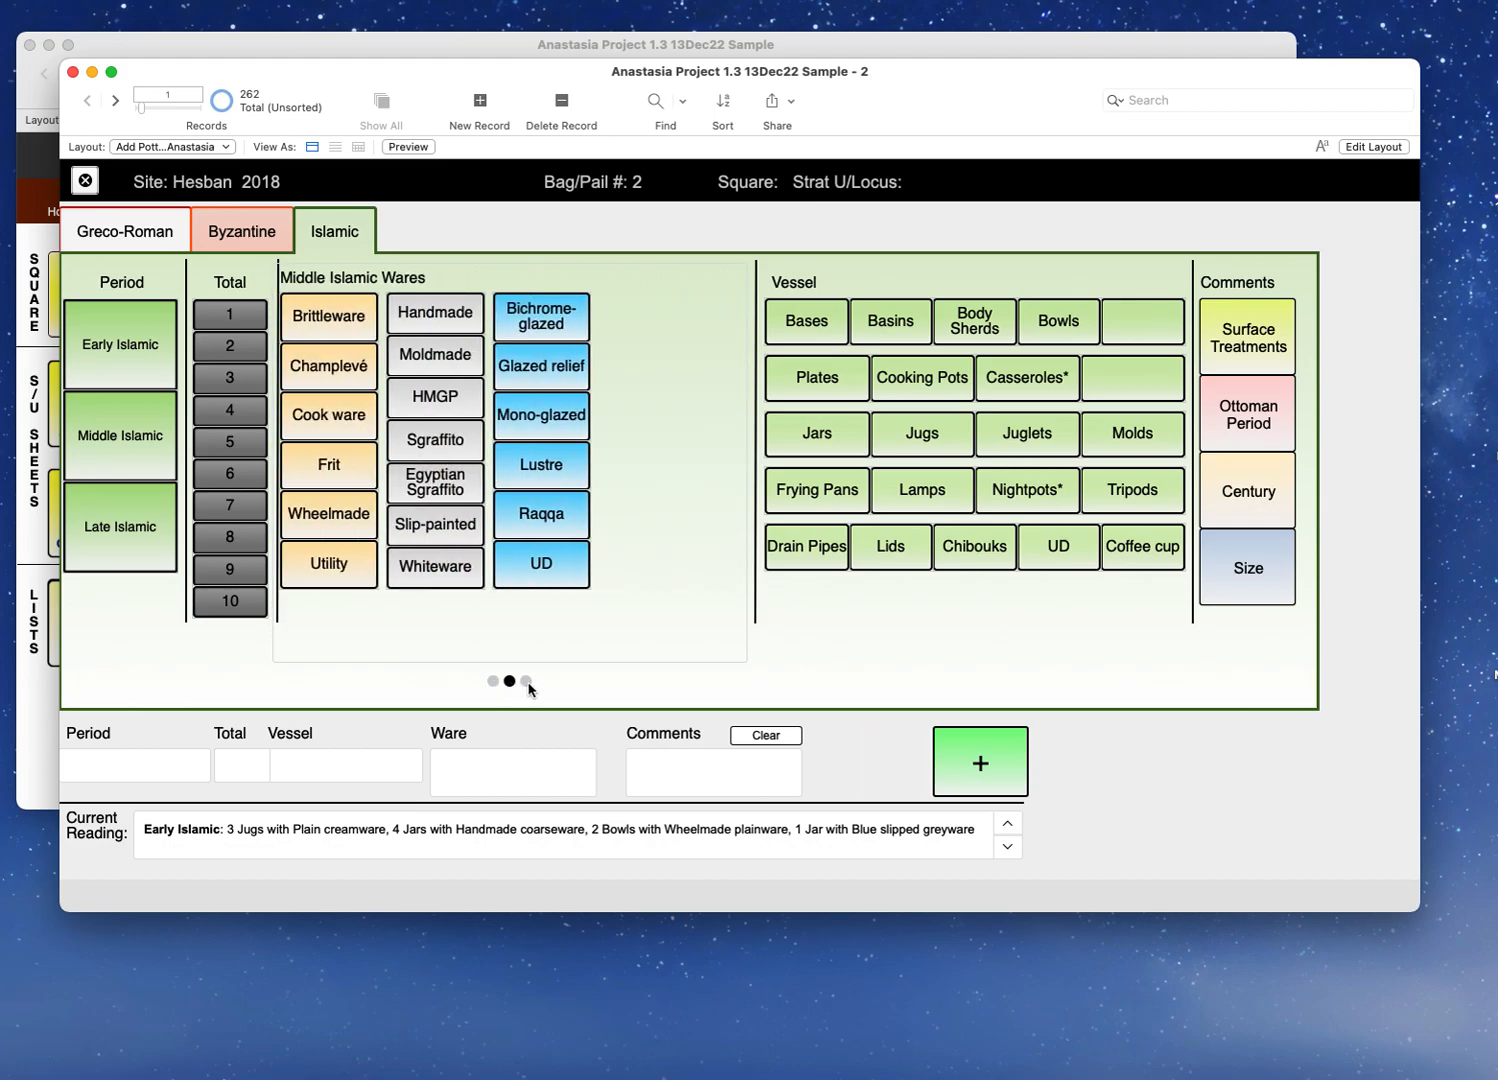
click(527, 683)
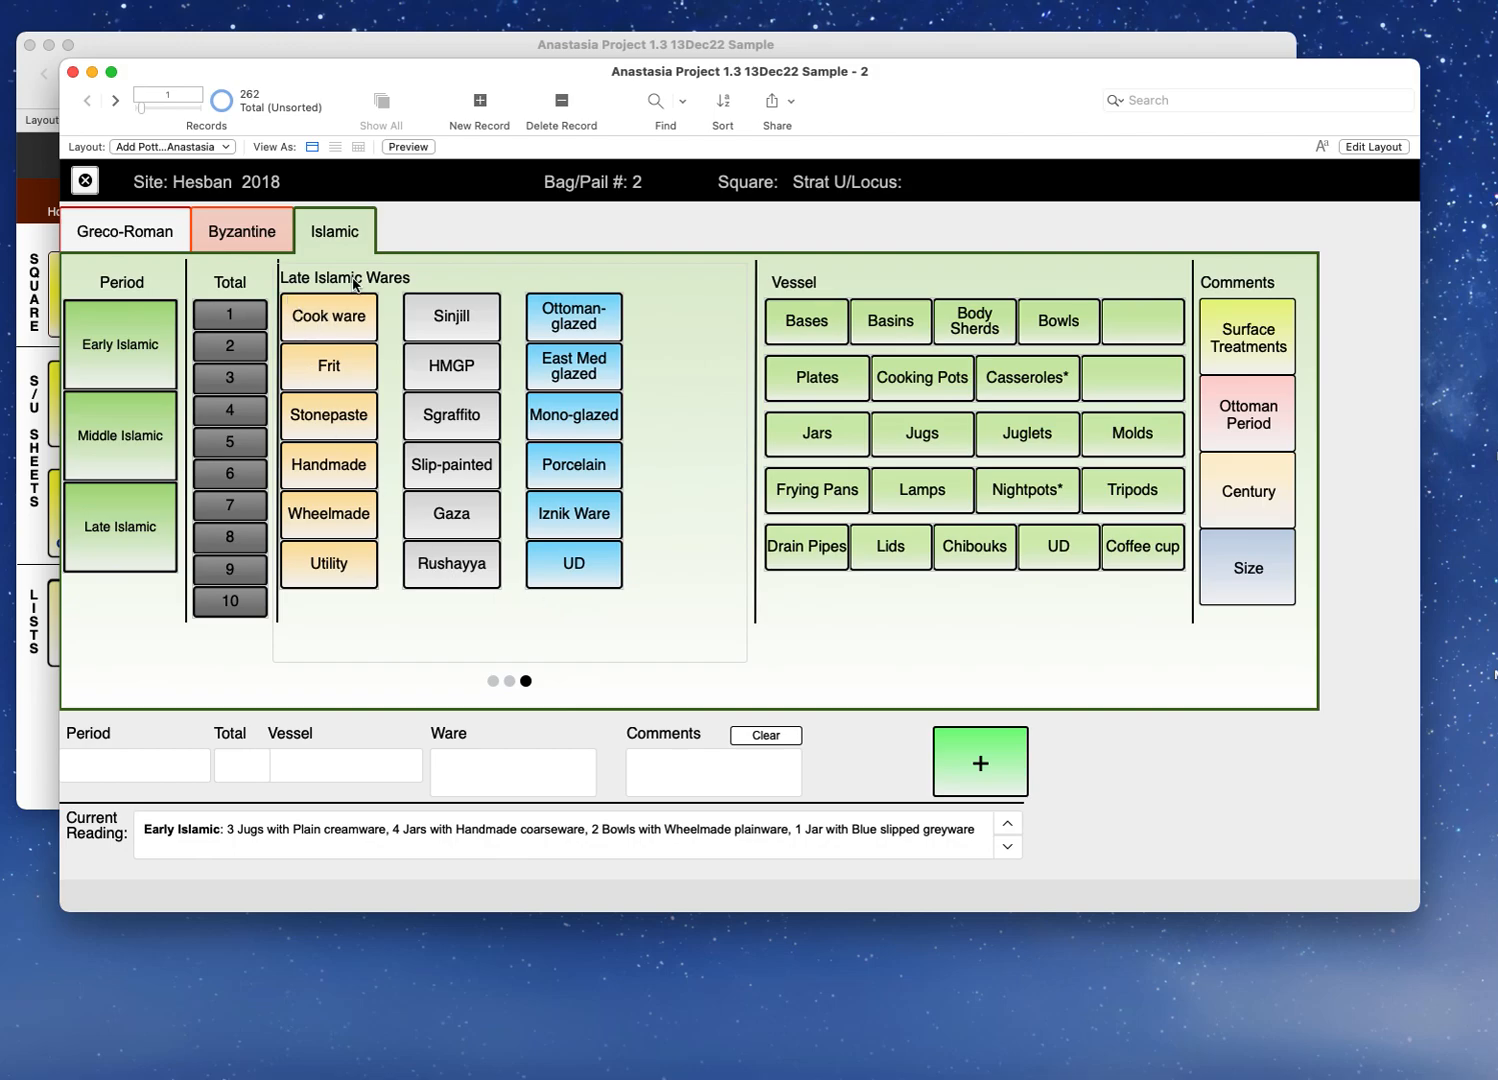
scroll(353, 284, left, 1)
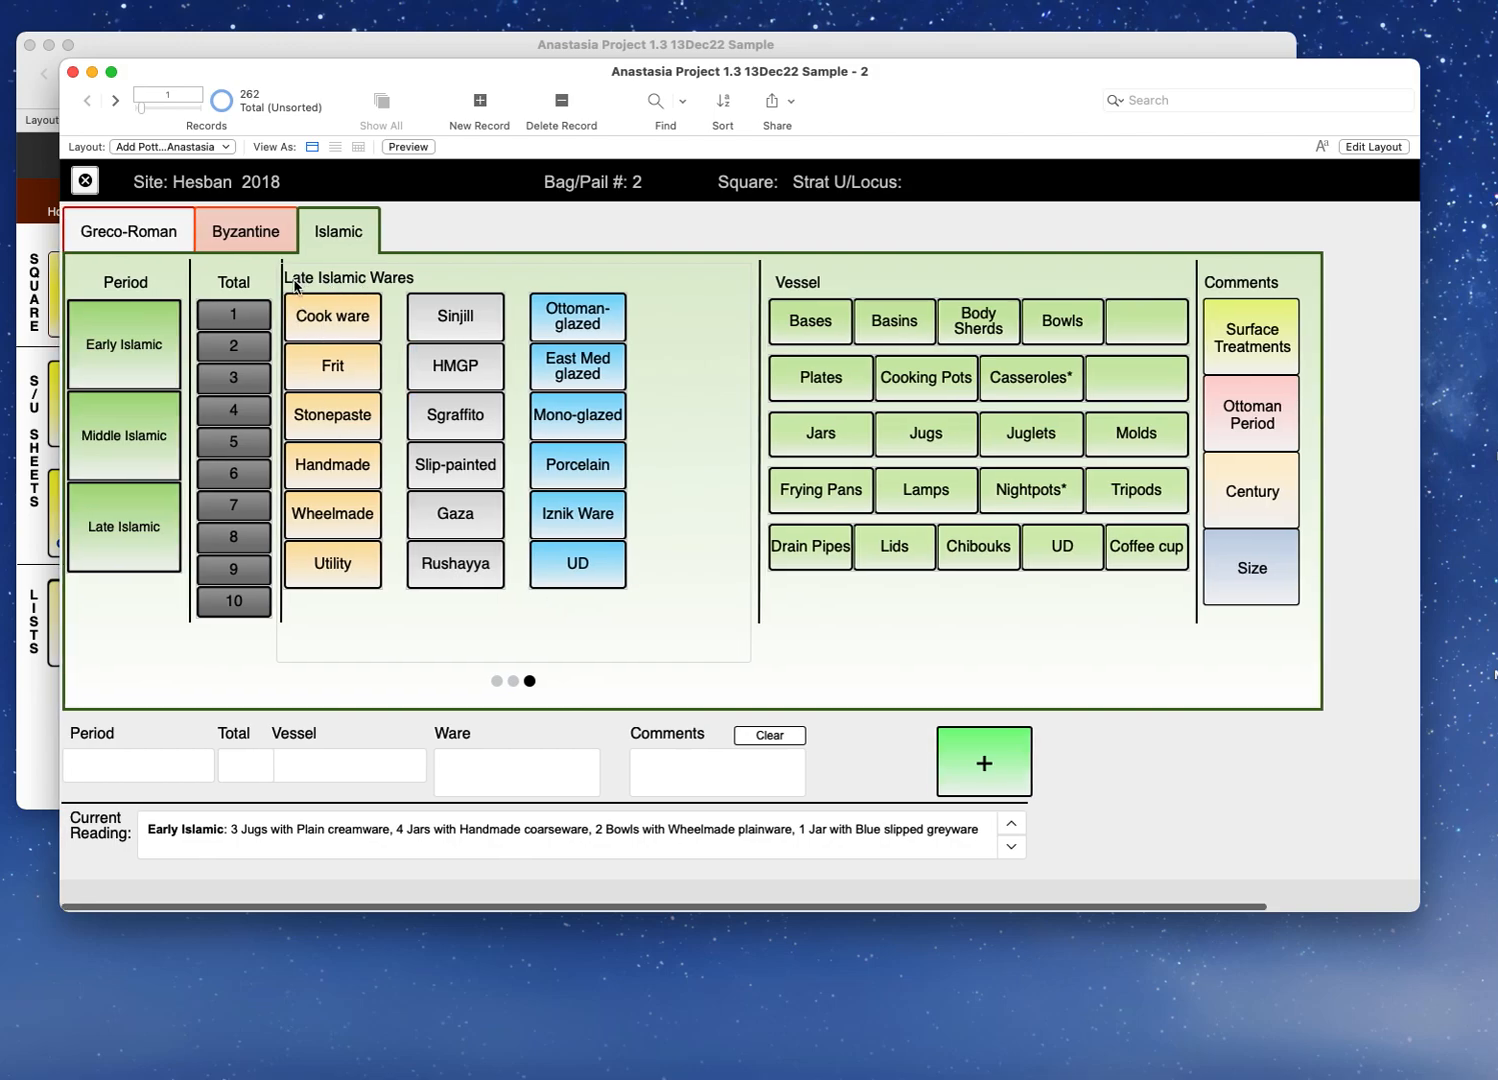
Step: Return to the Early Islamic wares and fill in a reading with period Early Islamic, vessel Basin and Local Maiolica ware
click(496, 682)
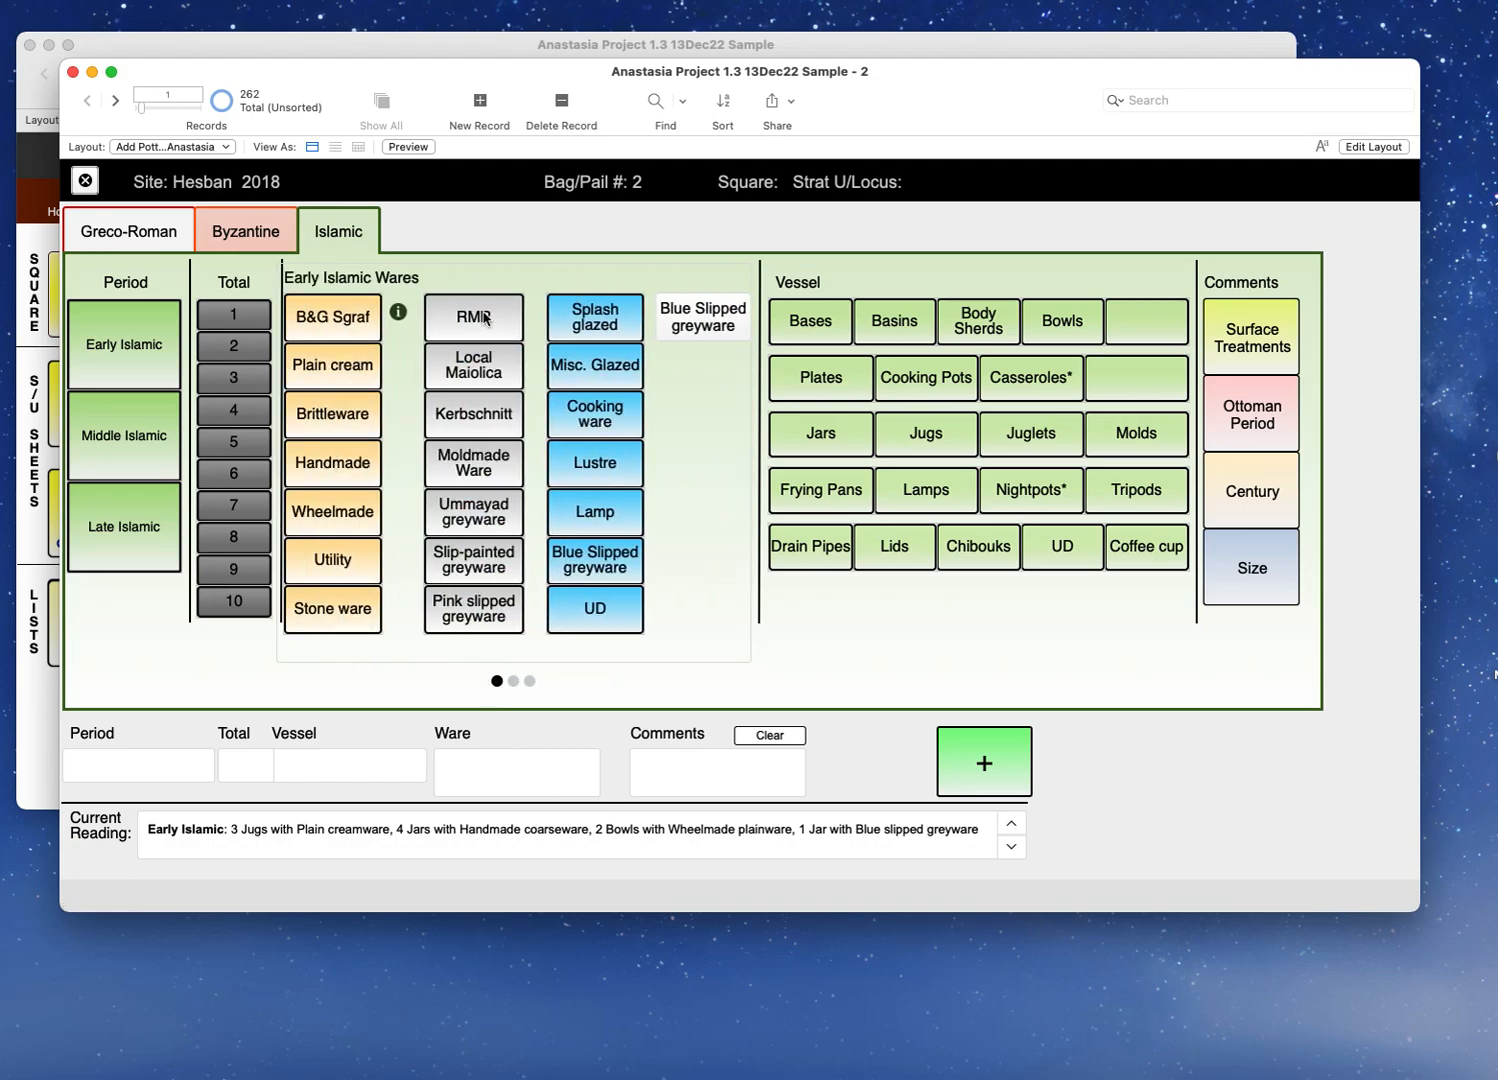
click(131, 348)
click(896, 332)
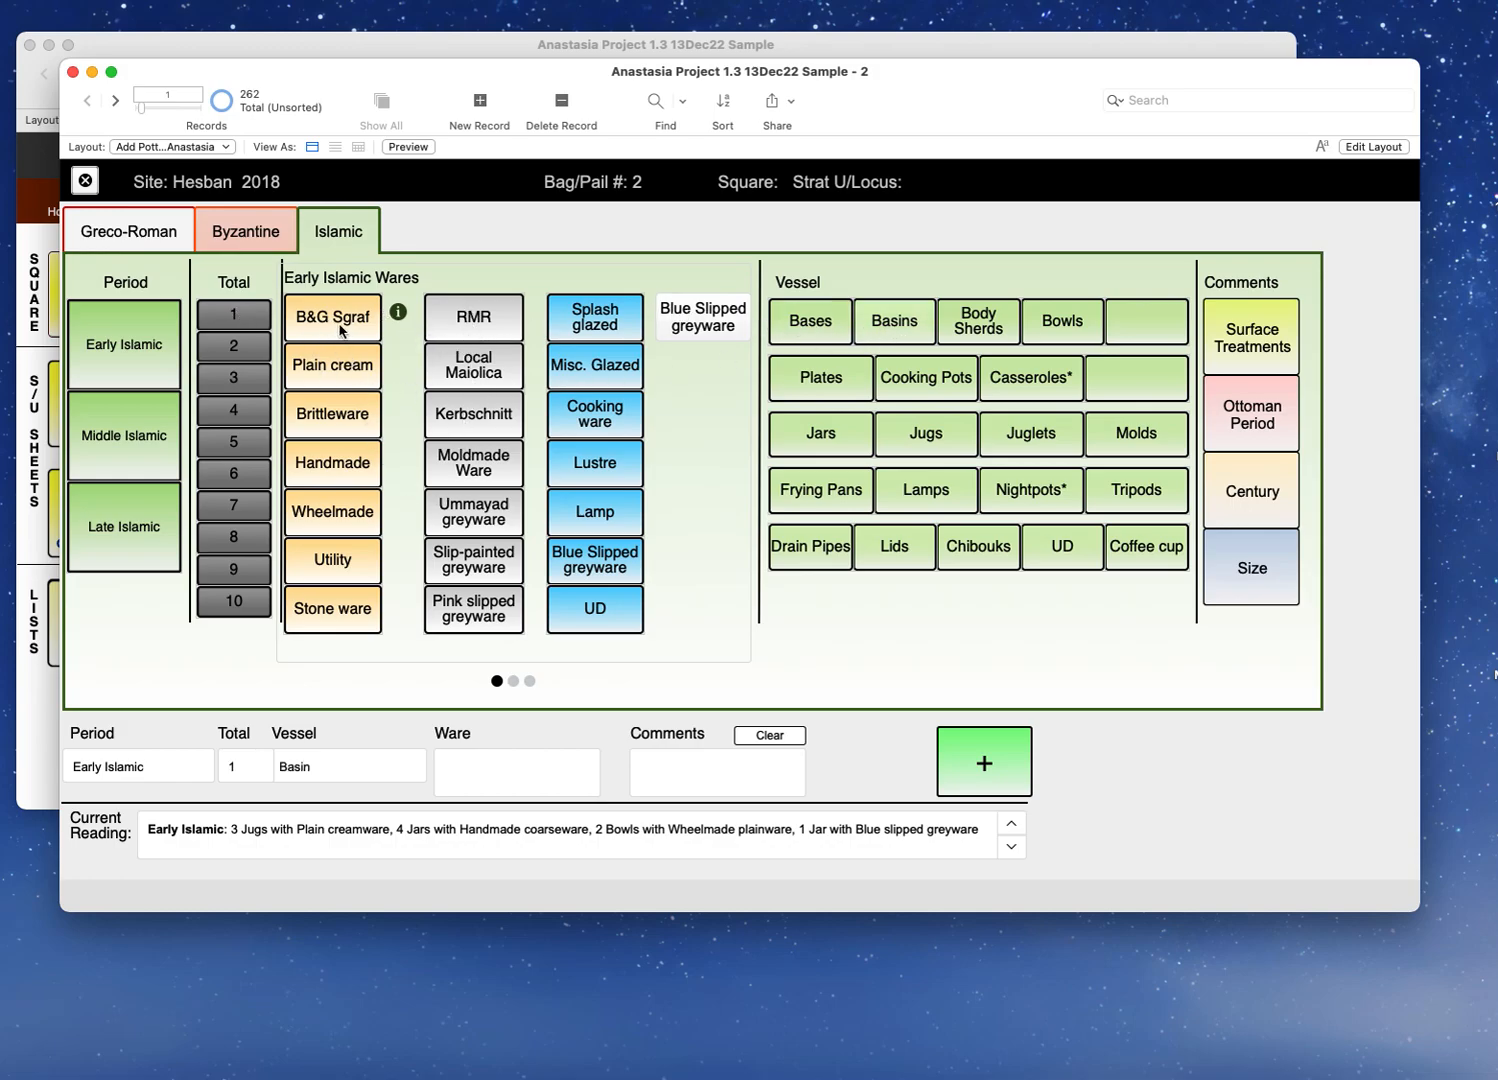
click(338, 371)
click(479, 370)
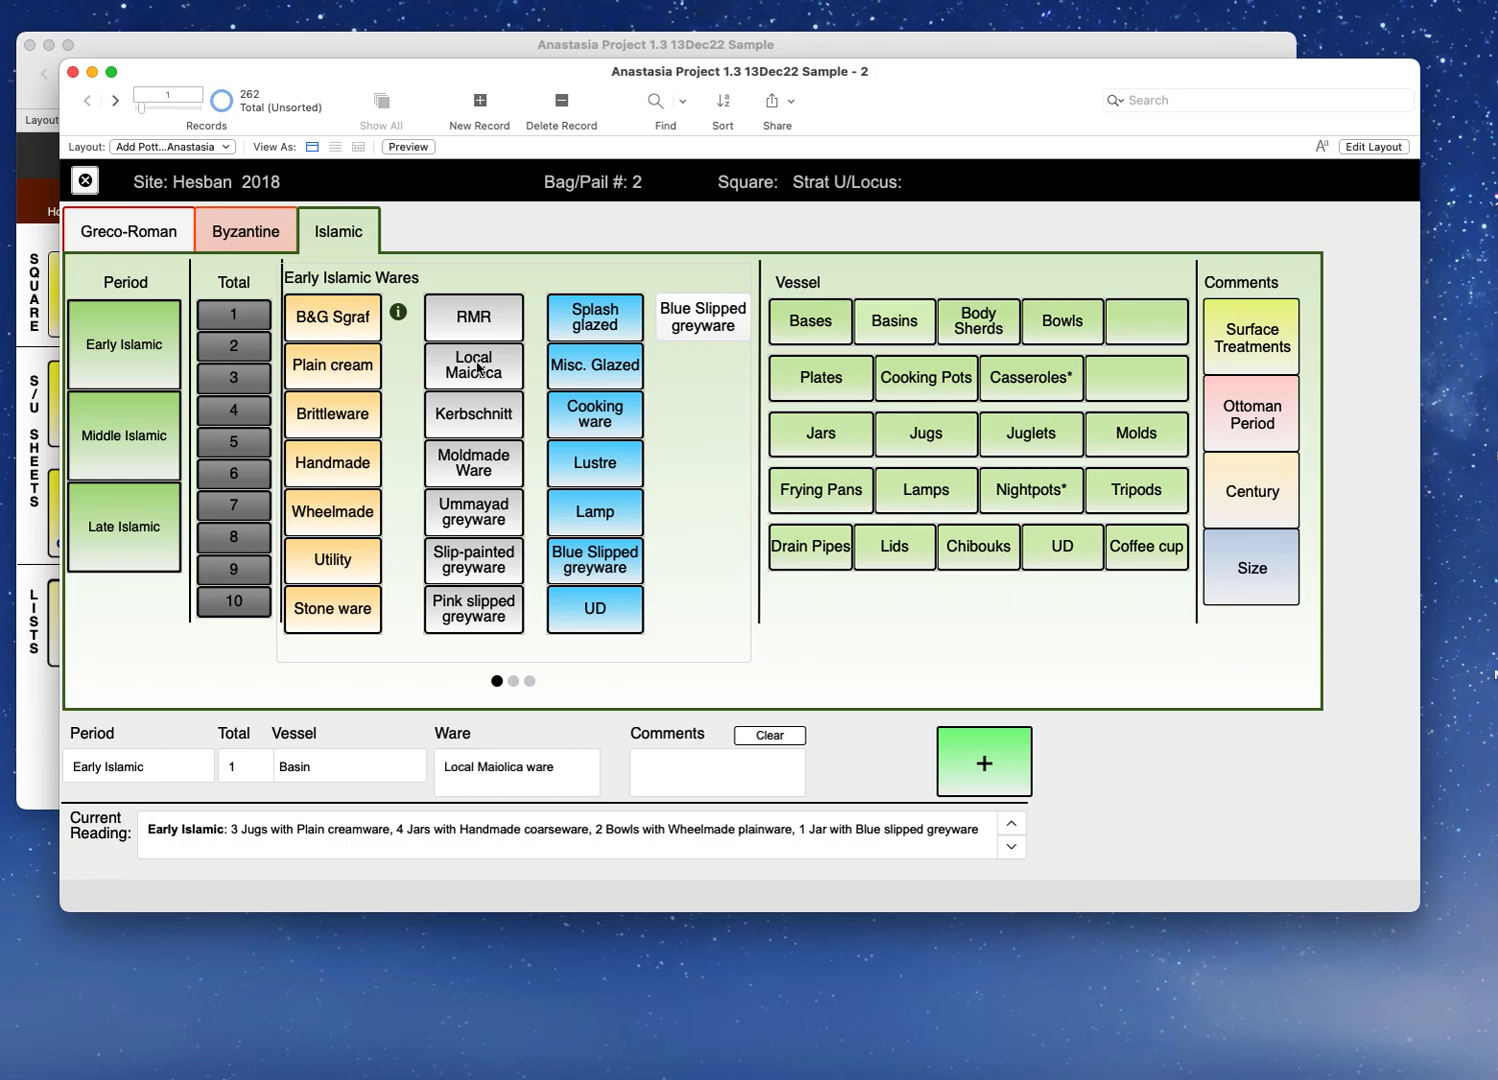
Step: Change the reading's ware in turn to Moldmade Ware, Ummayad greyware and Slip-painted greyware
click(478, 470)
click(470, 518)
click(474, 567)
Step: Open the layout for editing and inspect the standalone Blue Slipped greyware button and the blue ware button bar
click(1370, 147)
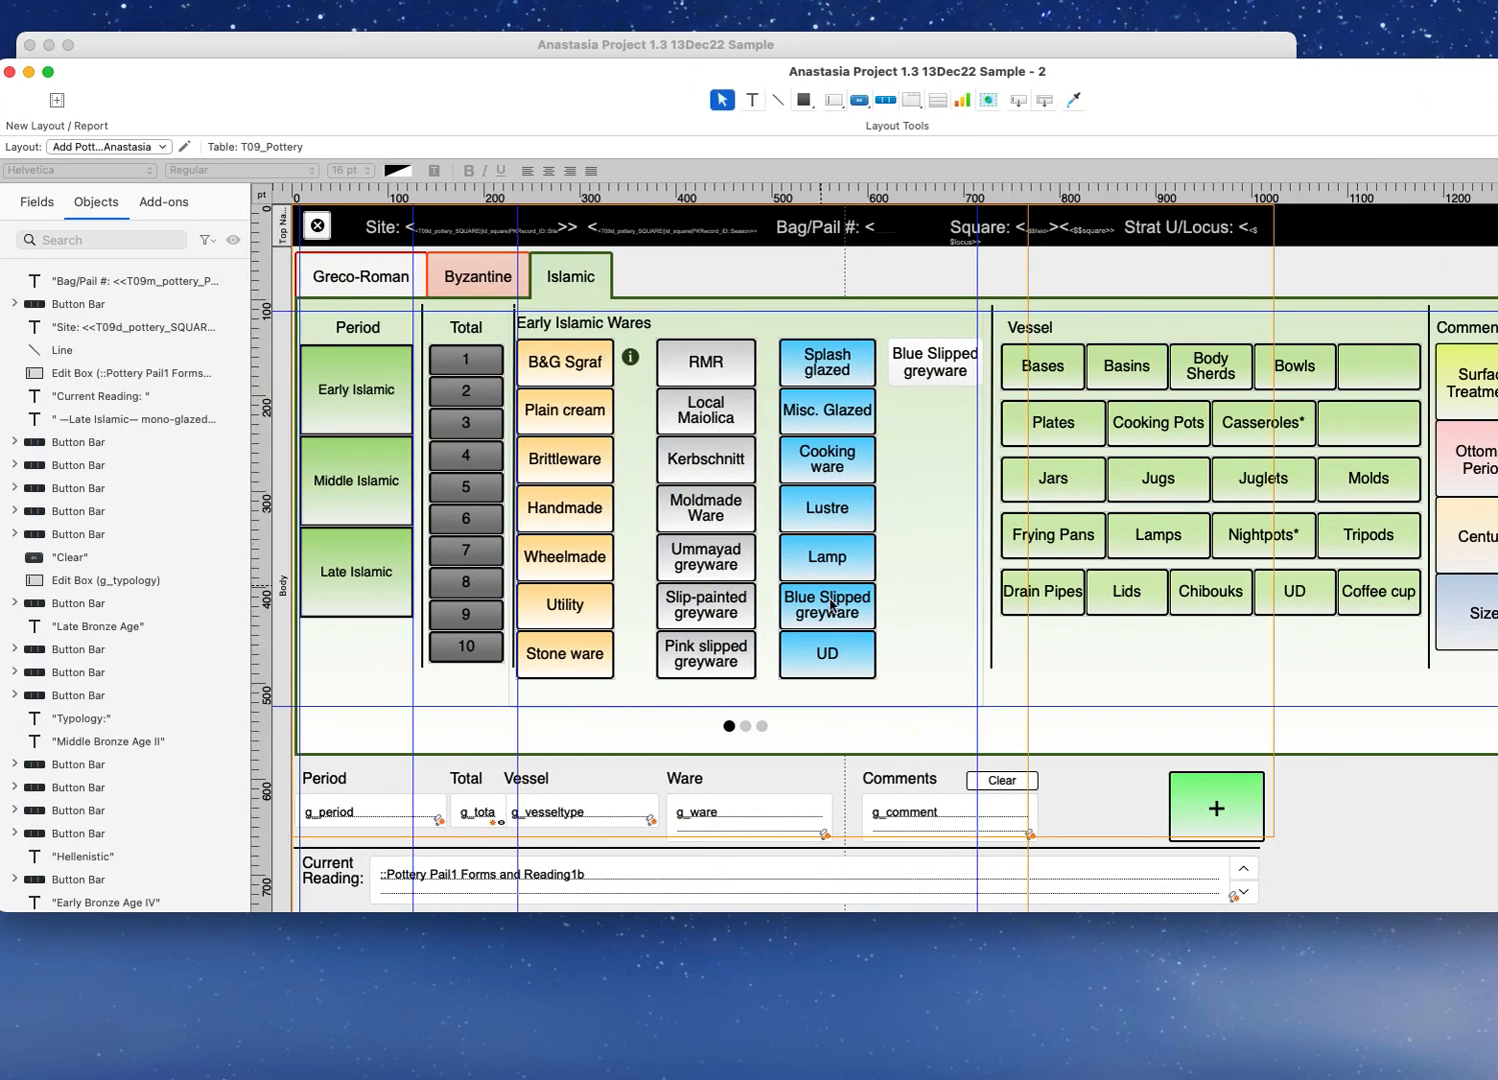
click(941, 366)
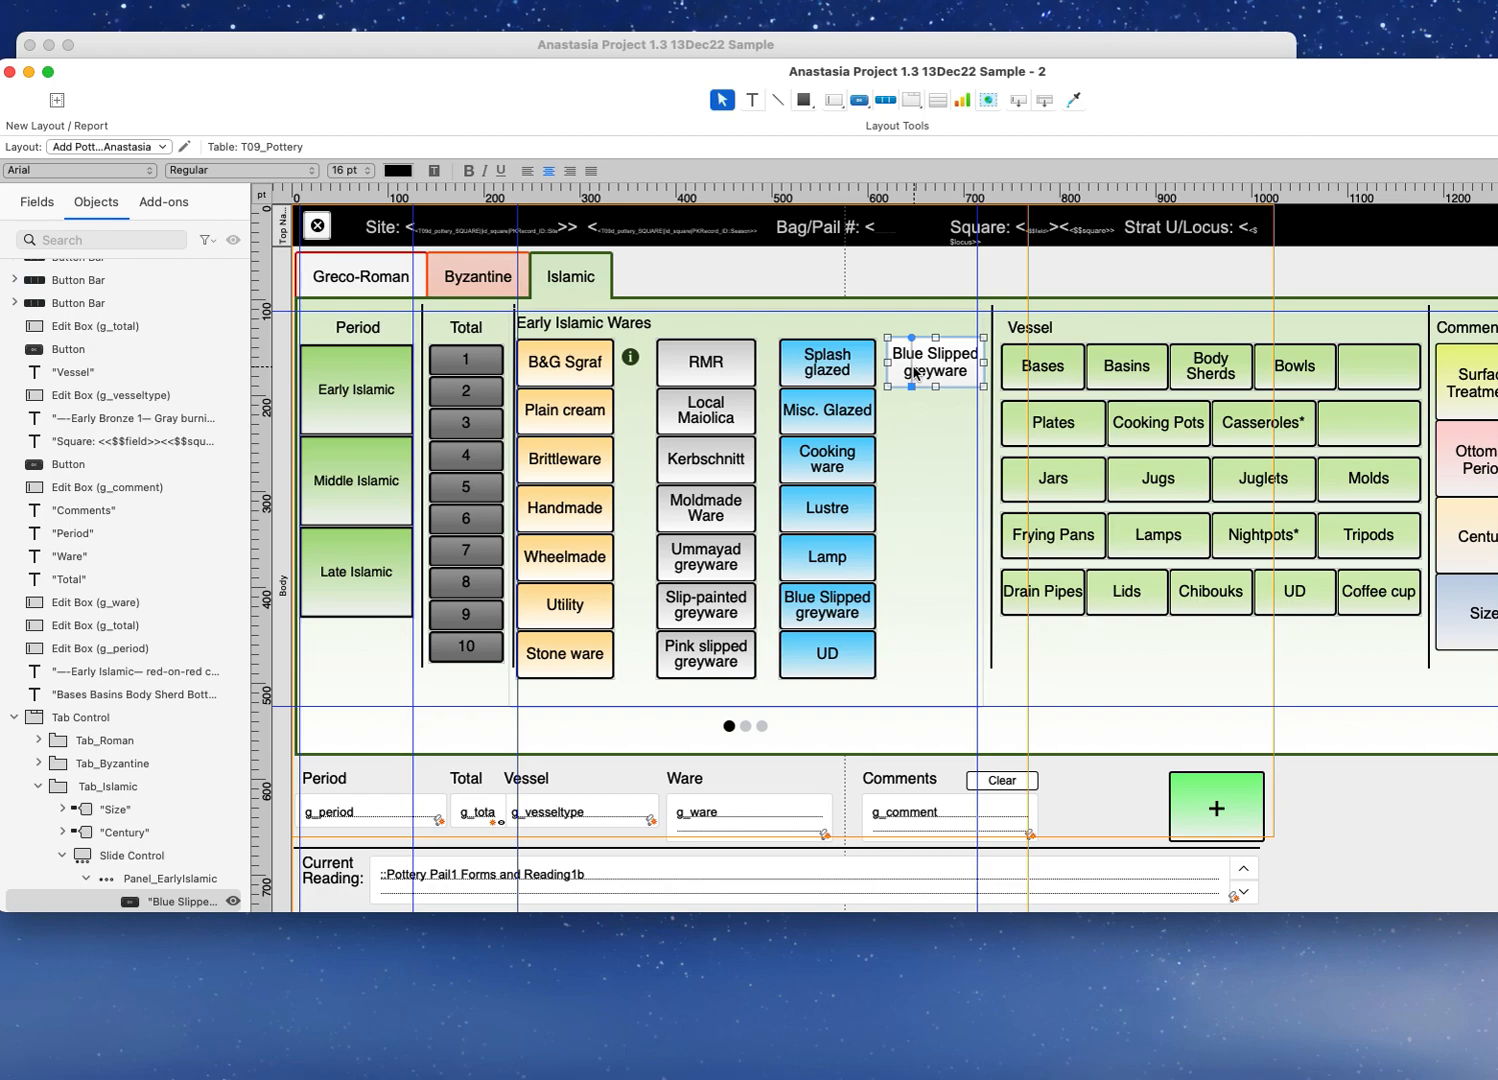
click(823, 610)
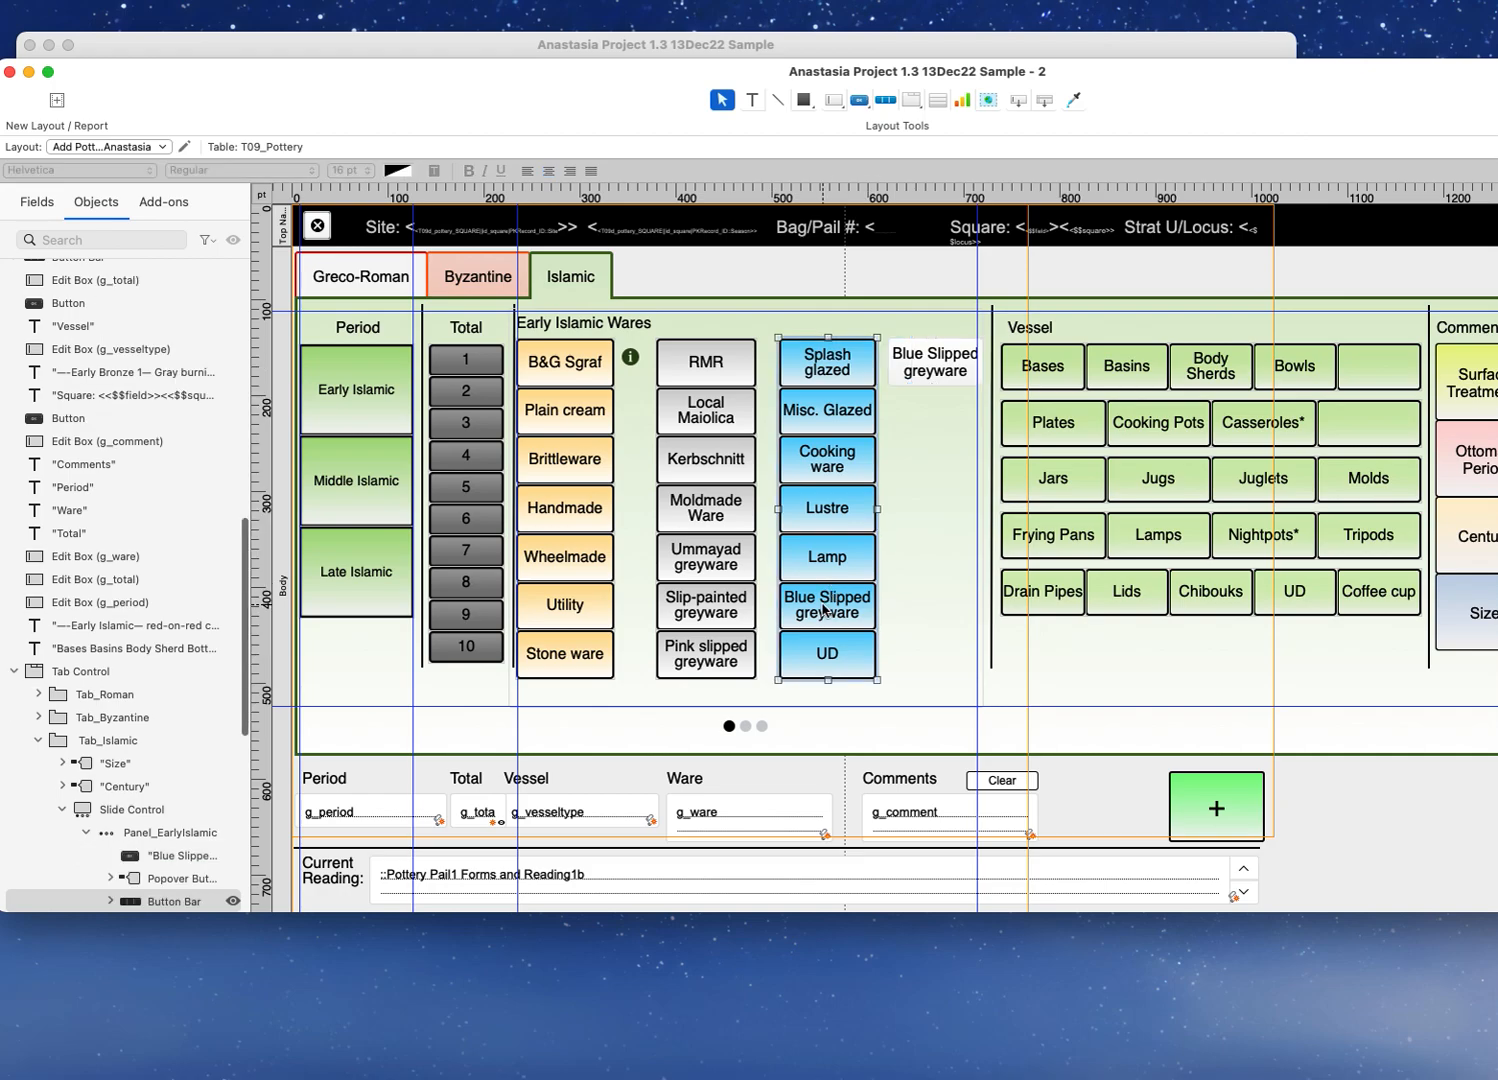
click(935, 371)
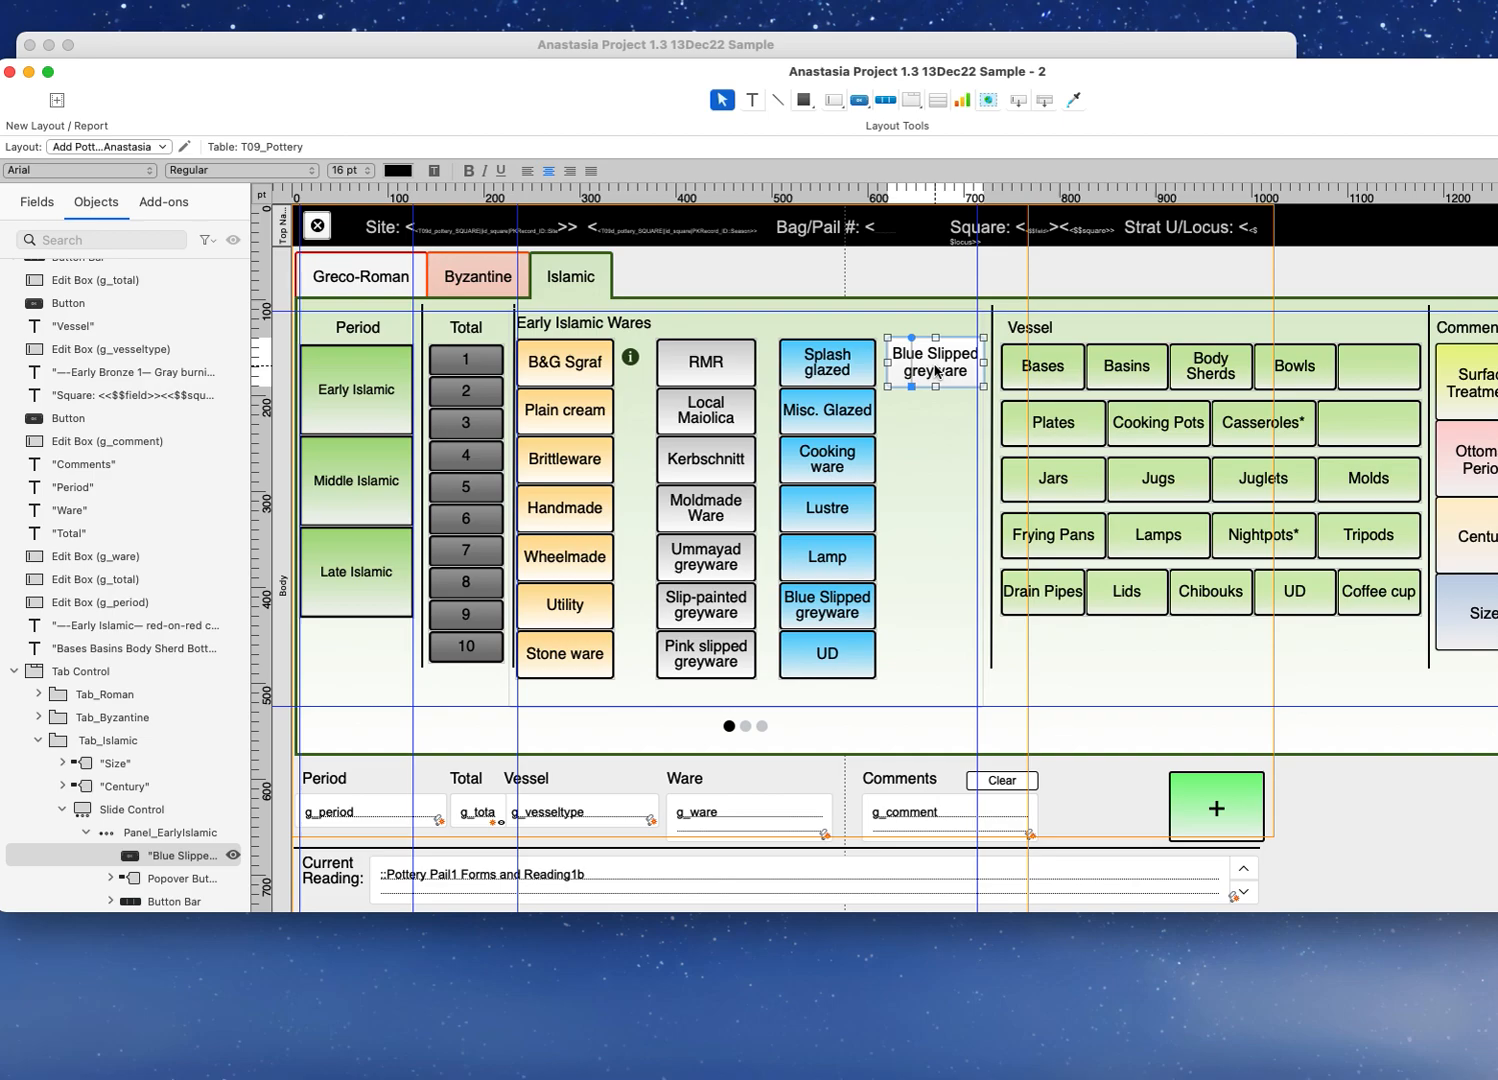
drag(936, 370, 933, 413)
key(BackSpace)
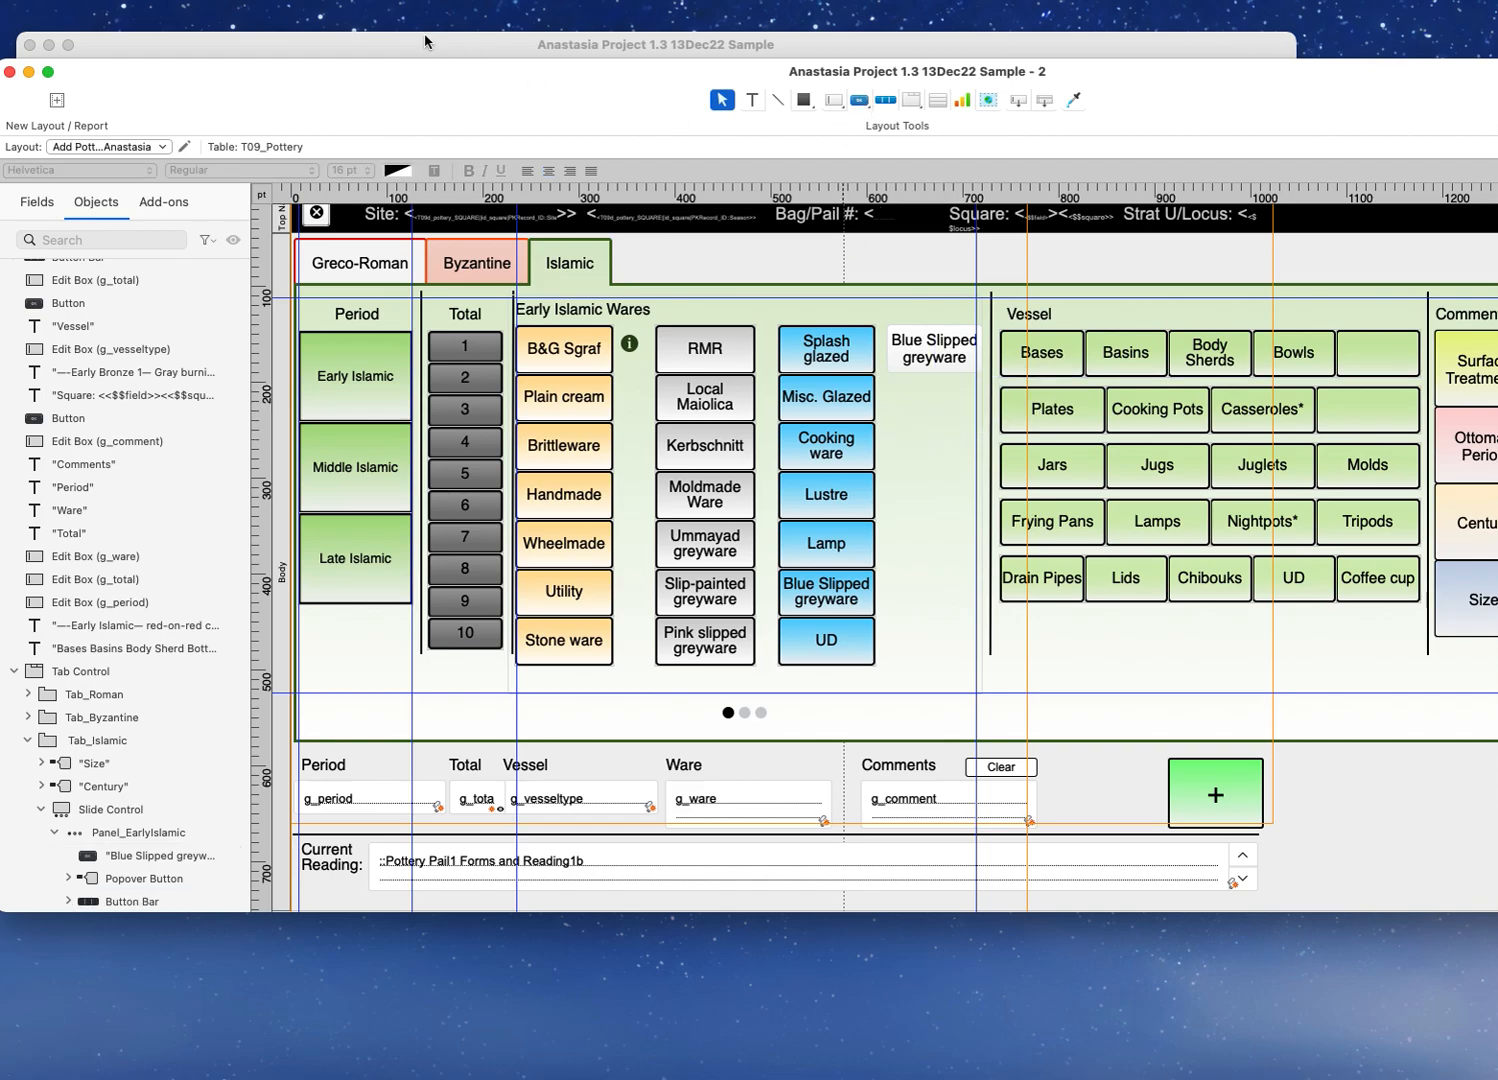
Step: Insert a new button labelled Purple Slipped greyware on the Early Islamic Wares panel, leaving its action at Do Nothing
click(293, 3)
mouse_move(264, 1)
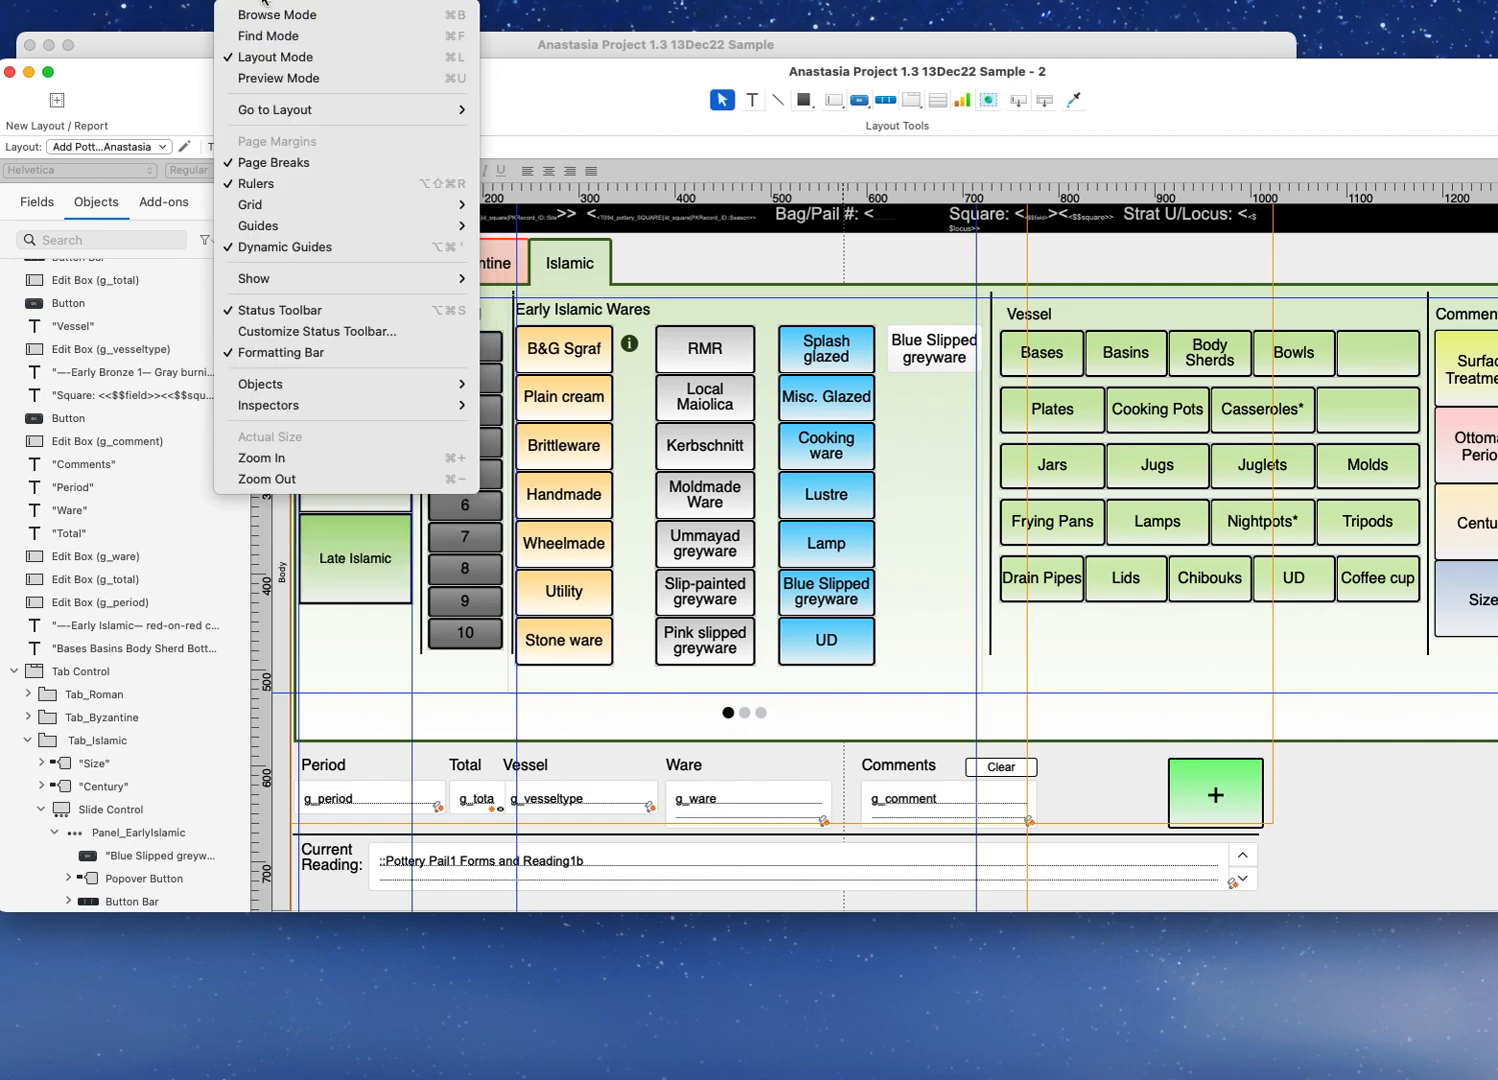
mouse_move(219, 1)
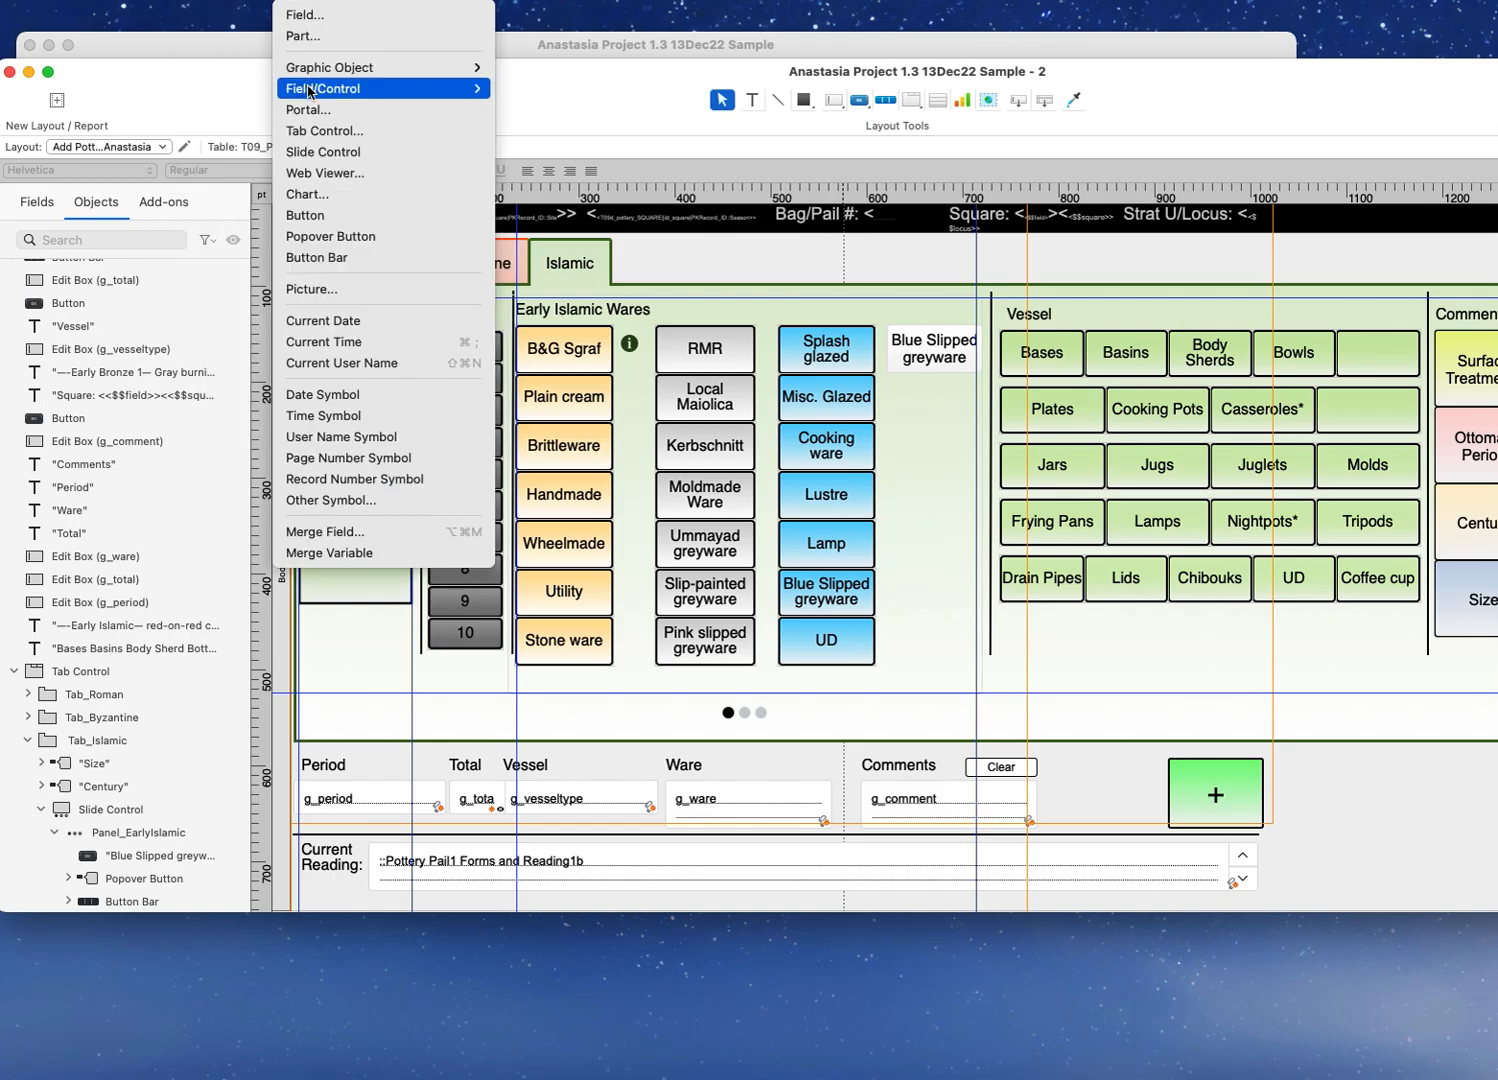
click(314, 217)
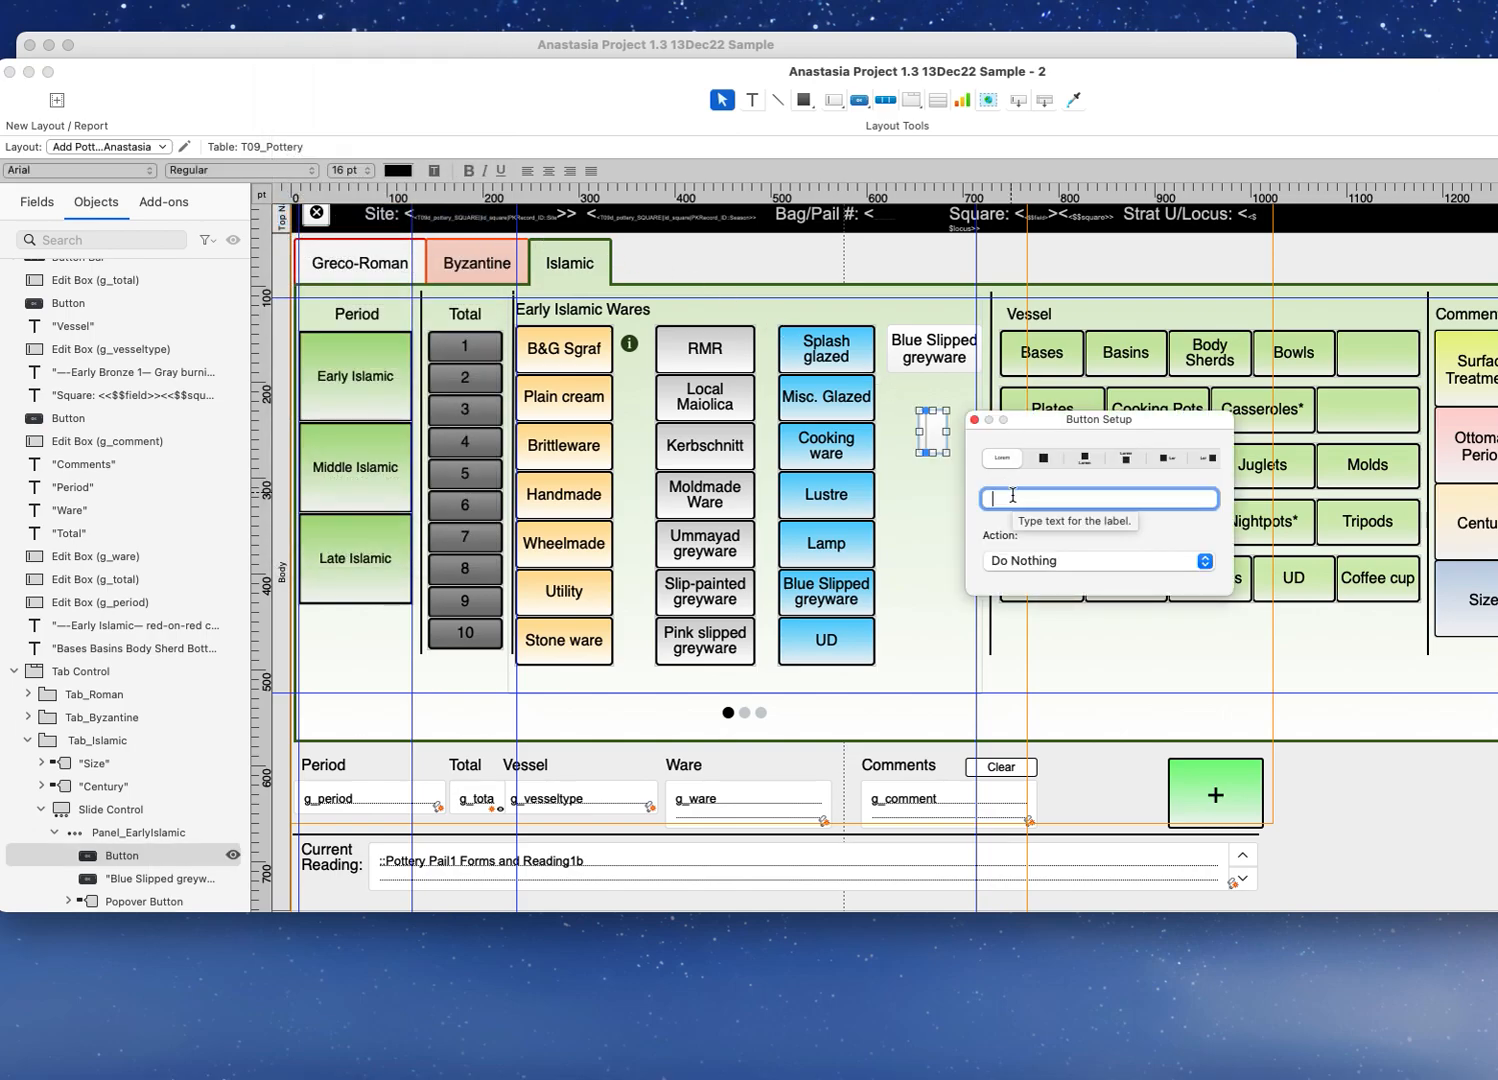
text(P)
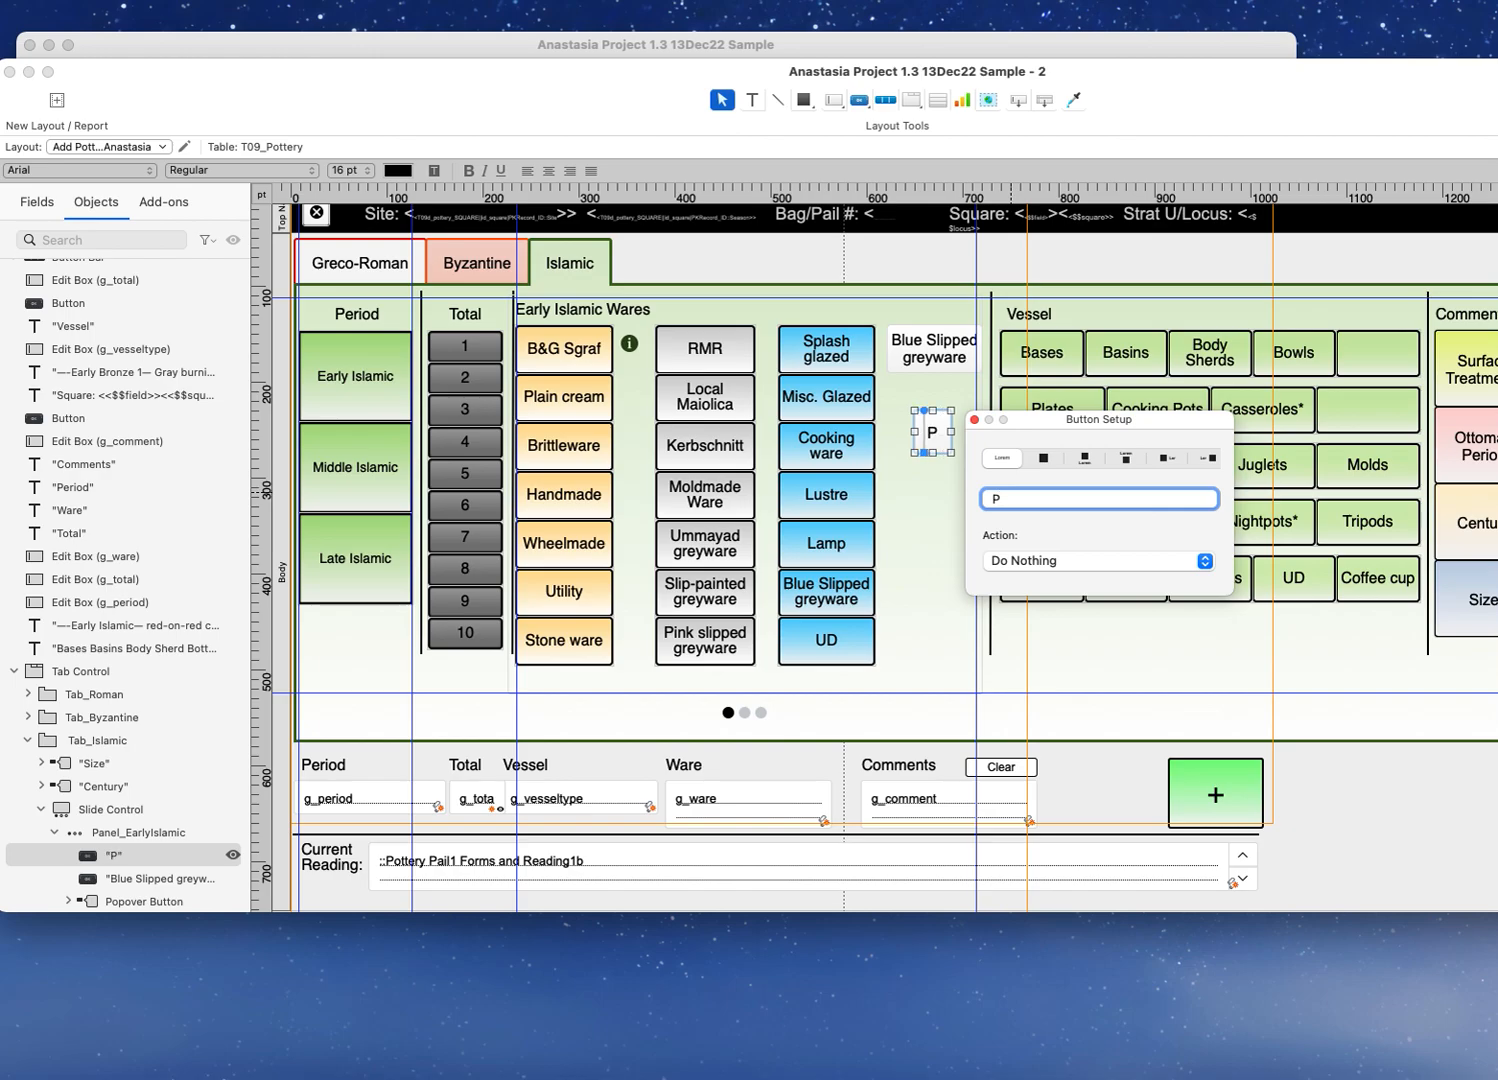
text(urple)
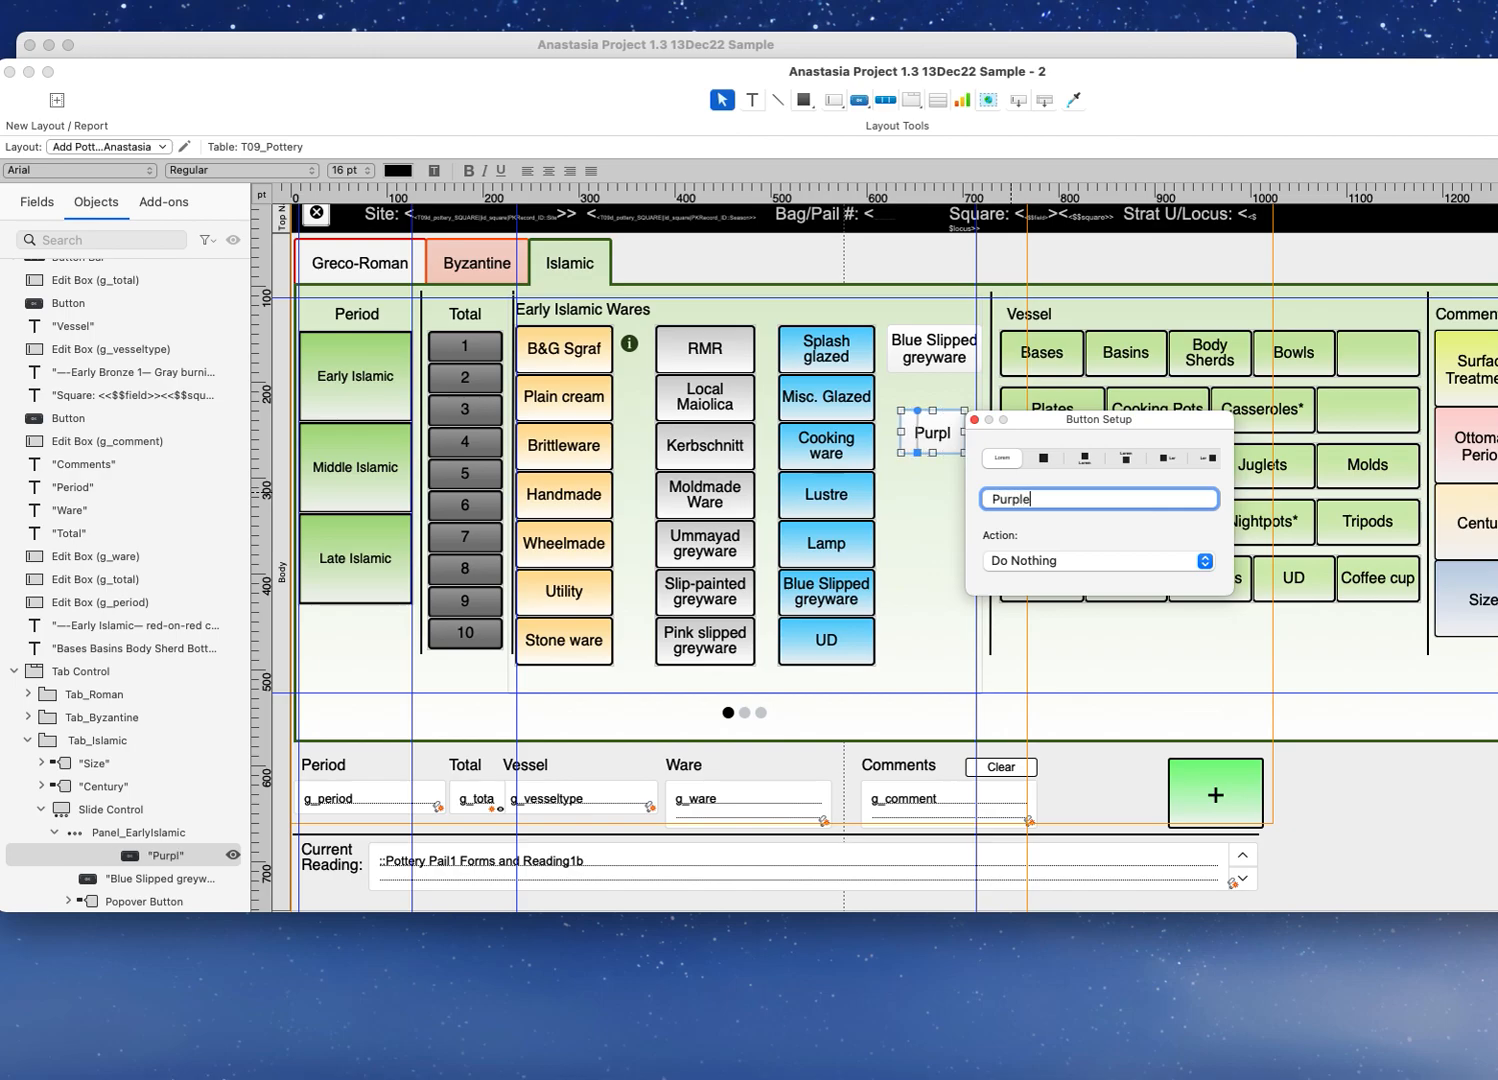
text( Sli)
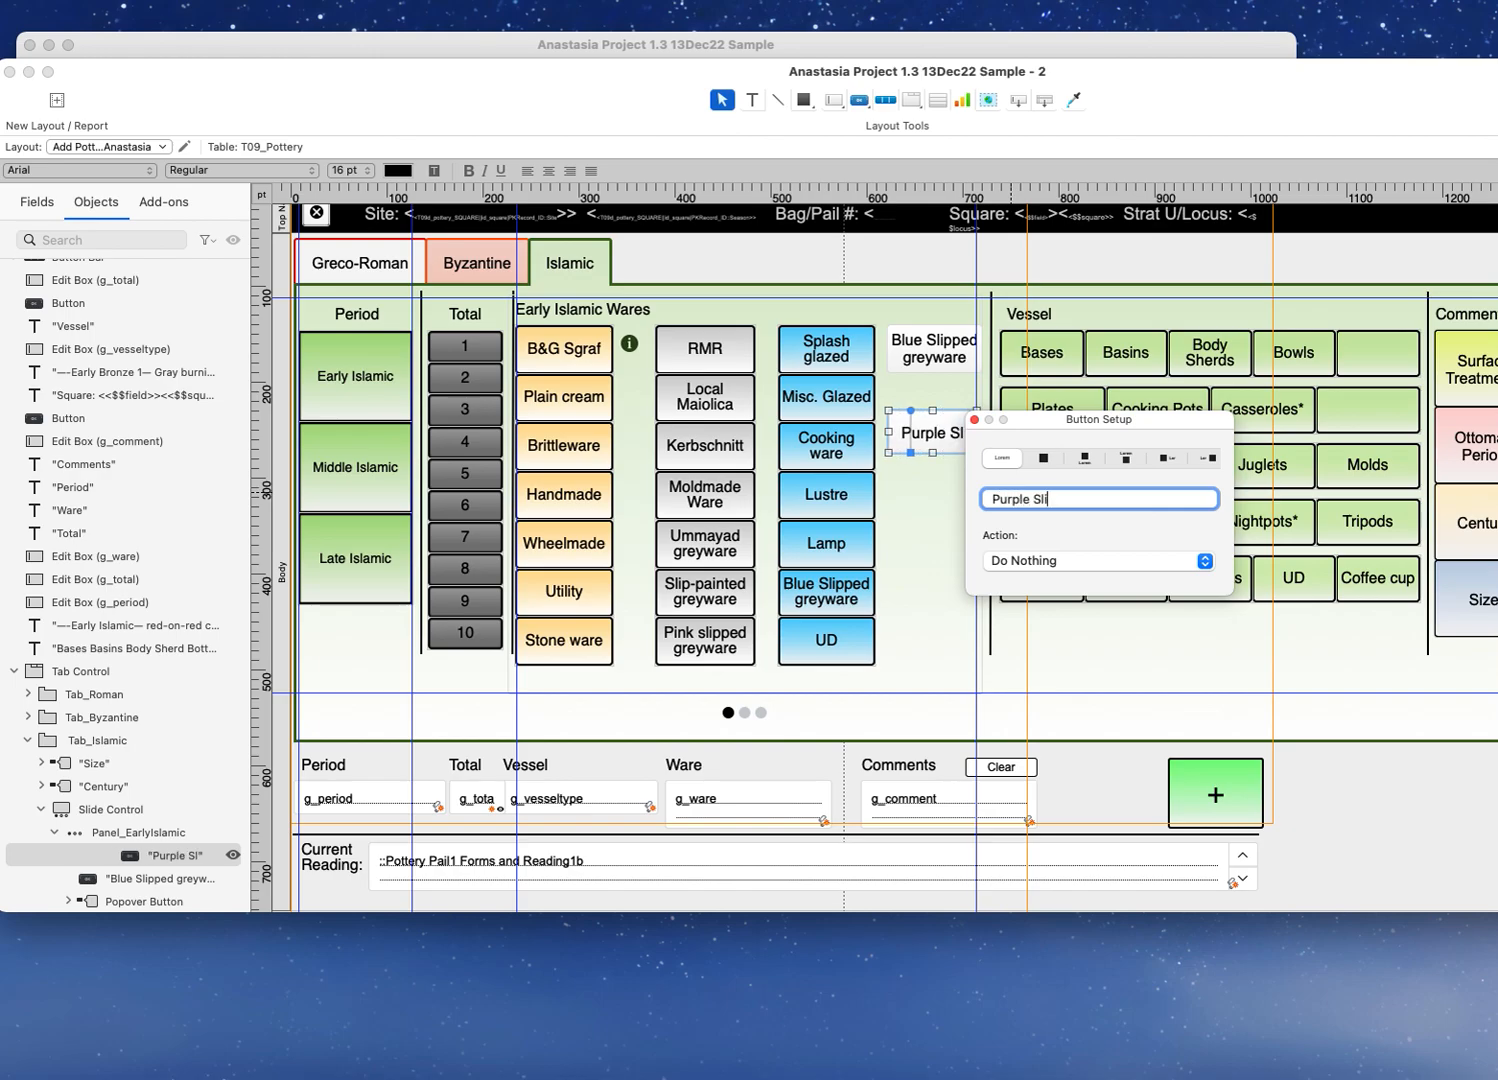
text(pped greyware)
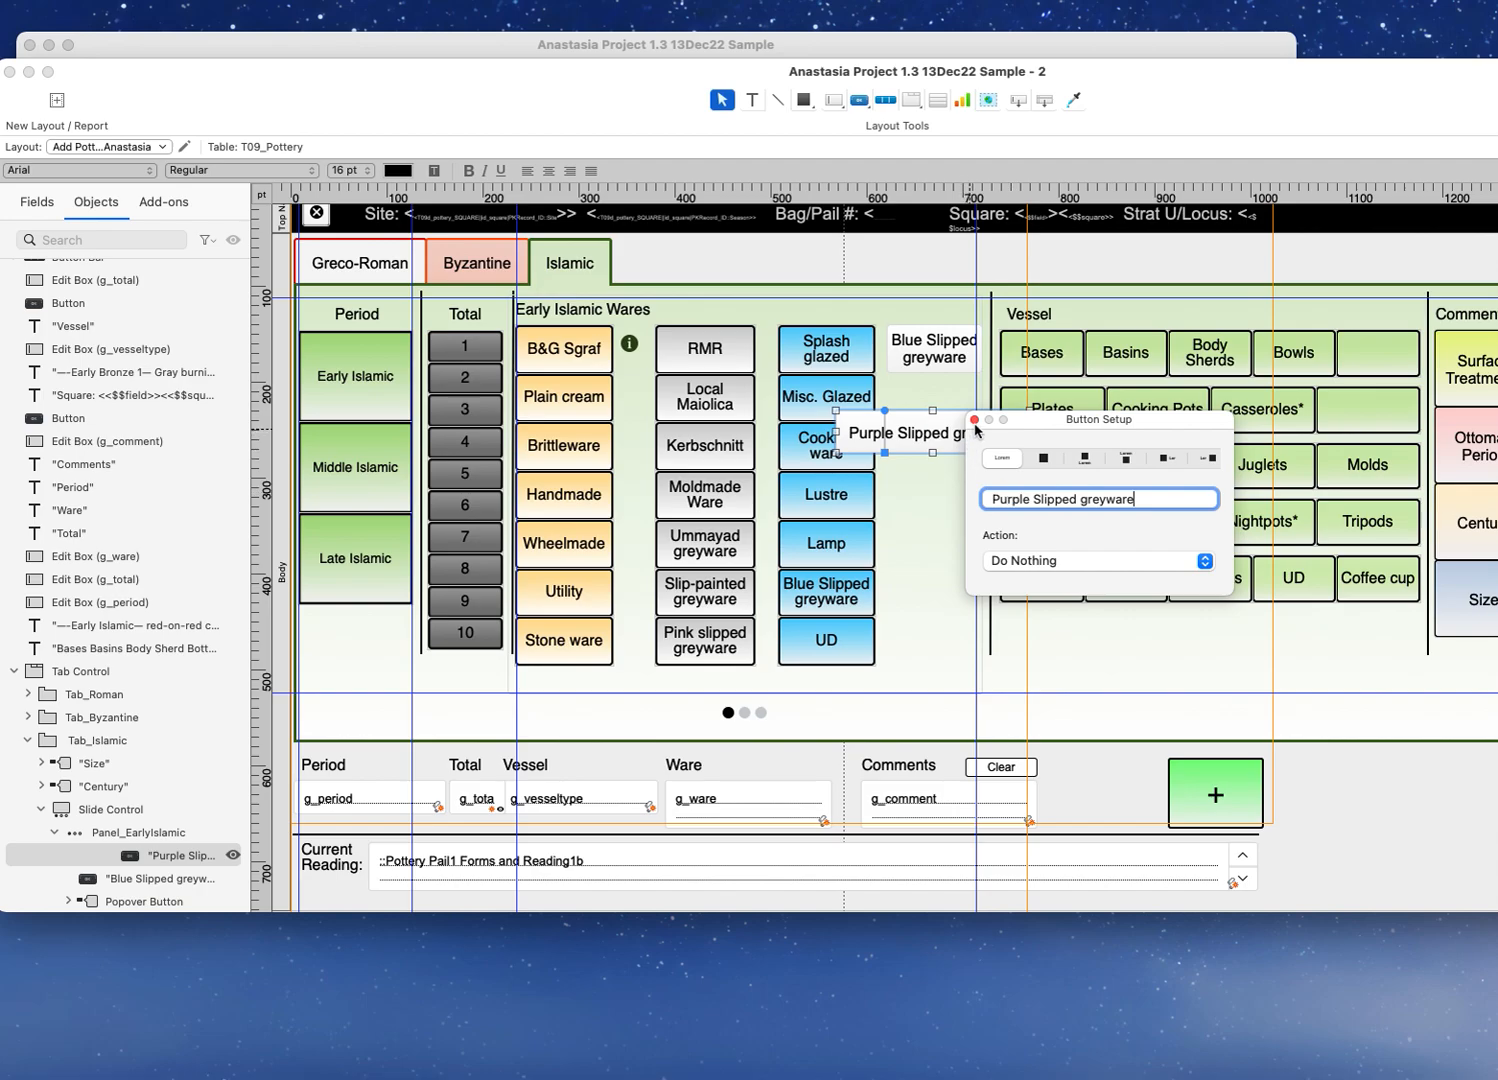
click(974, 420)
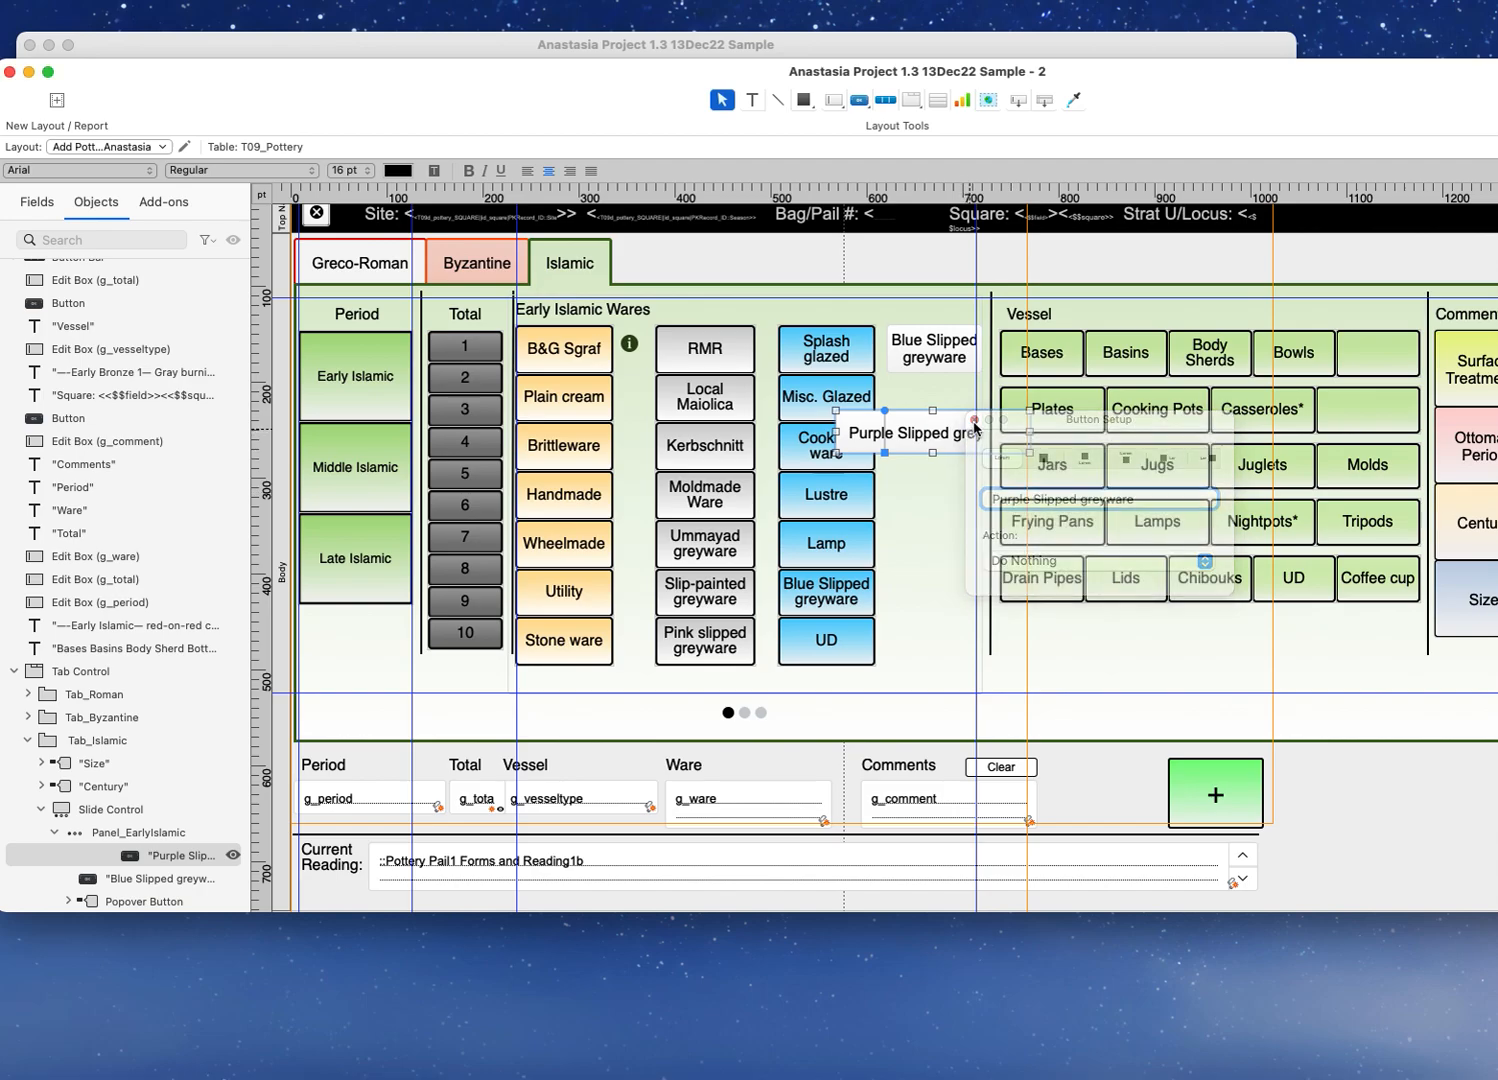
Step: Place the Purple Slipped greyware button over the middle ware columns and check the Middle Islamic panel for it
drag(931, 433, 750, 438)
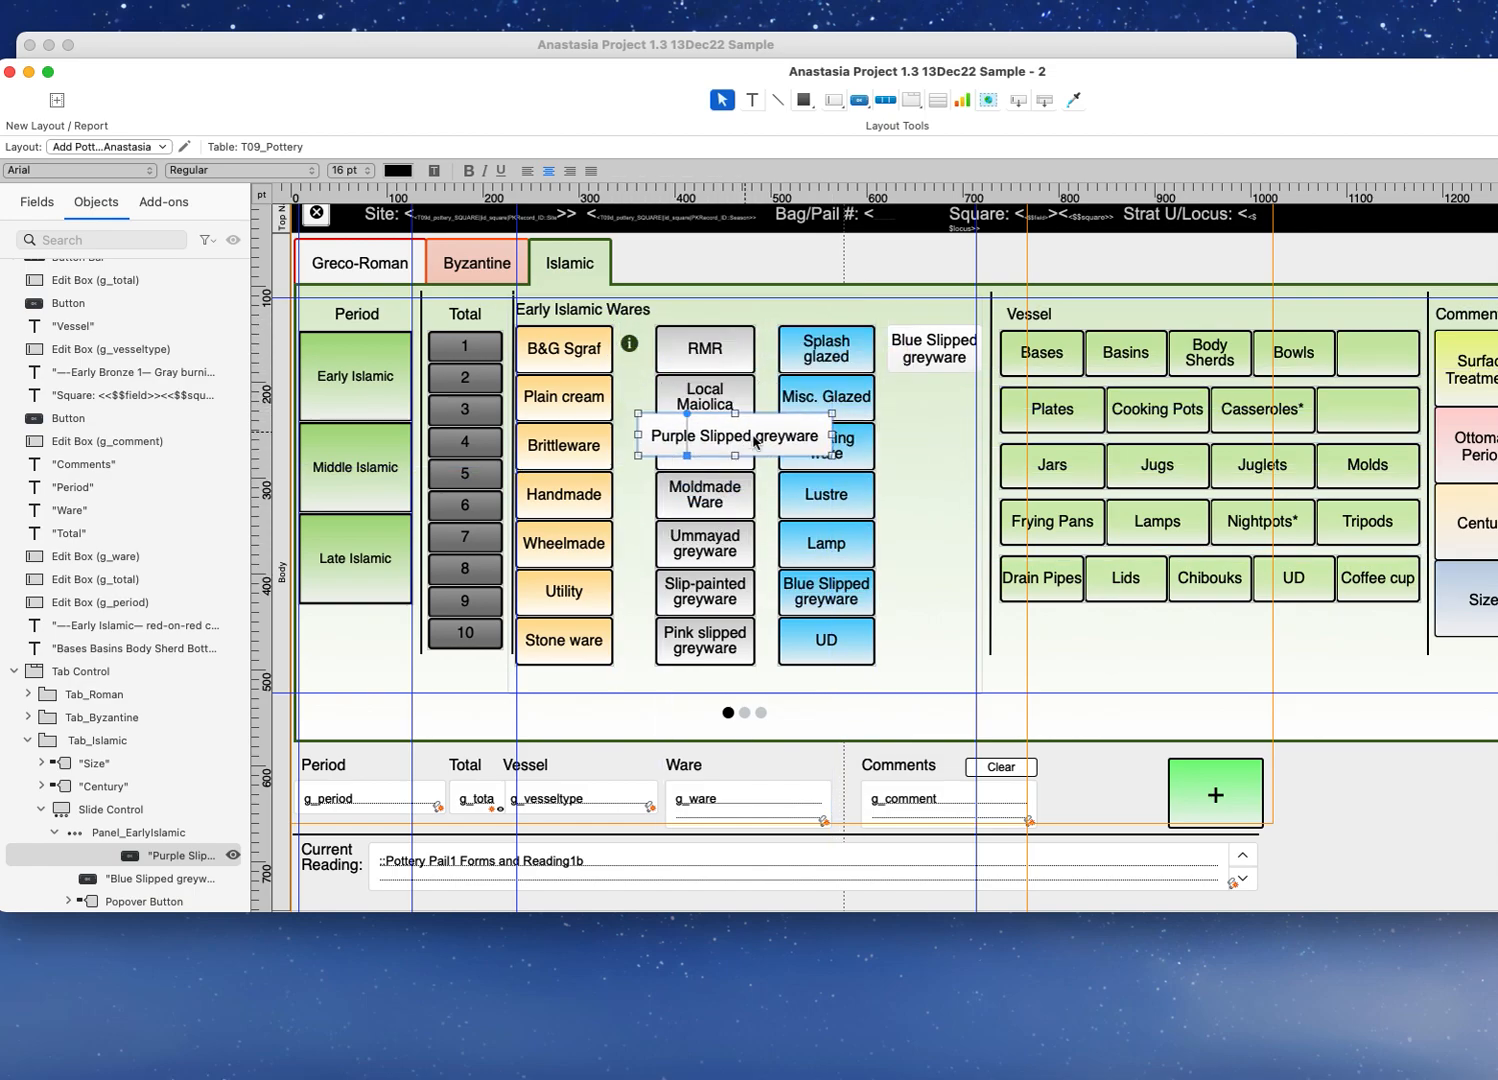
click(744, 713)
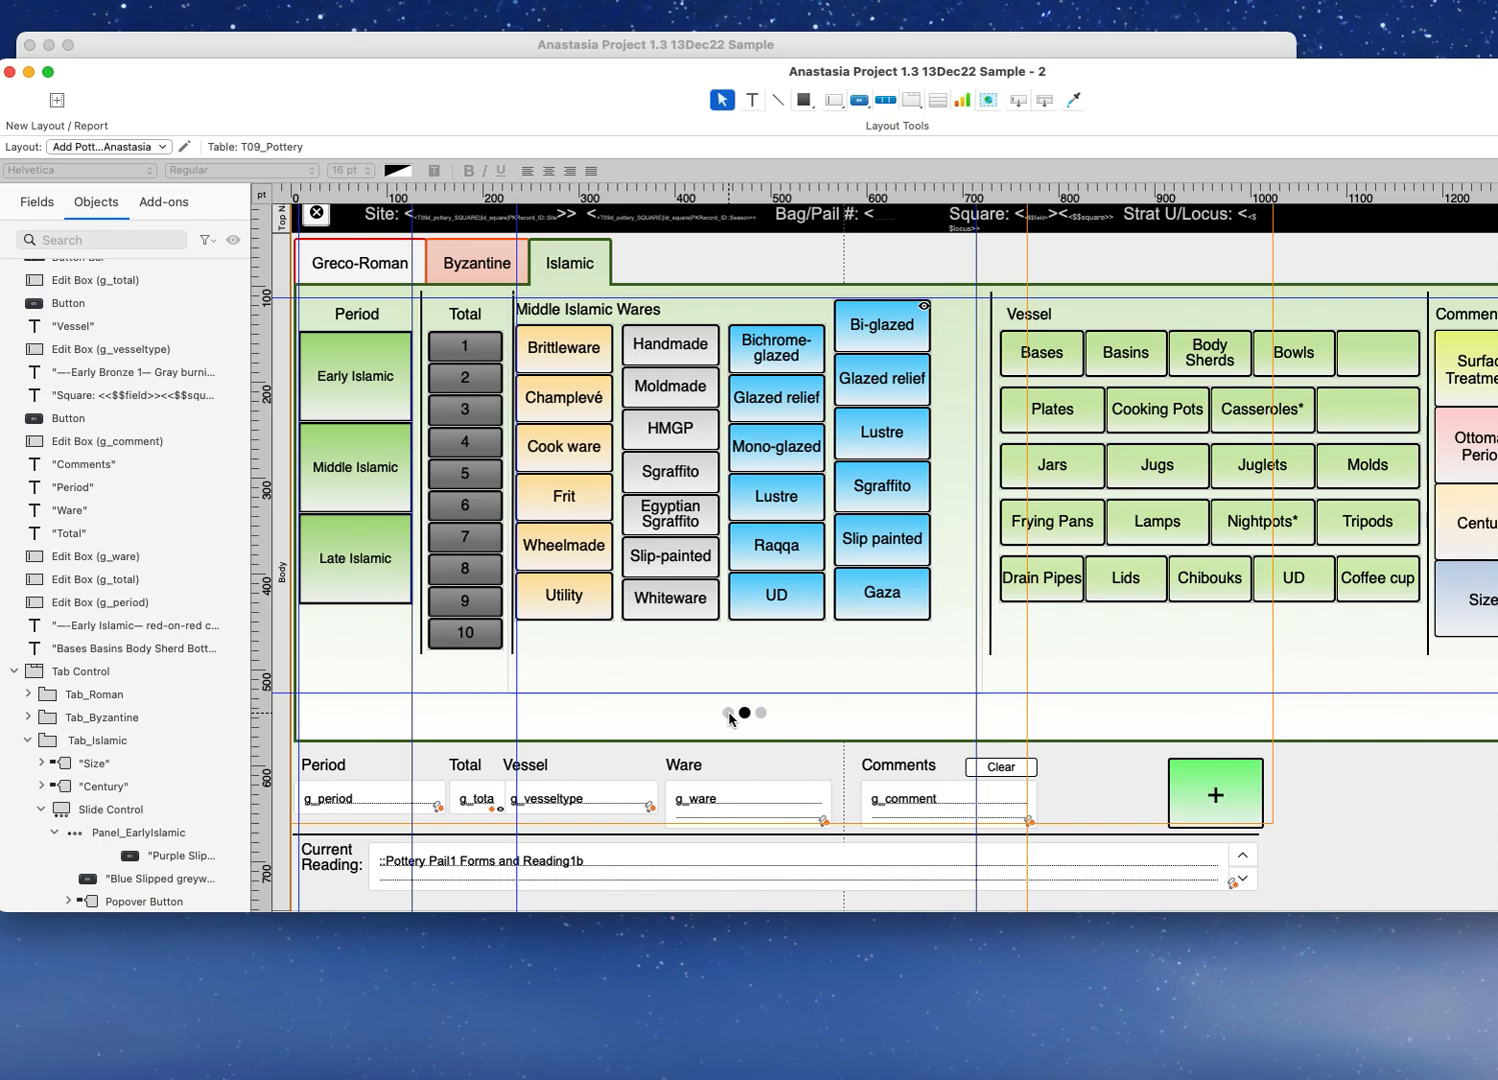
click(728, 712)
Step: Move the Purple Slipped greyware button outside the slide control, below the vessel choices, and check it against each ware panel
drag(702, 444, 1084, 655)
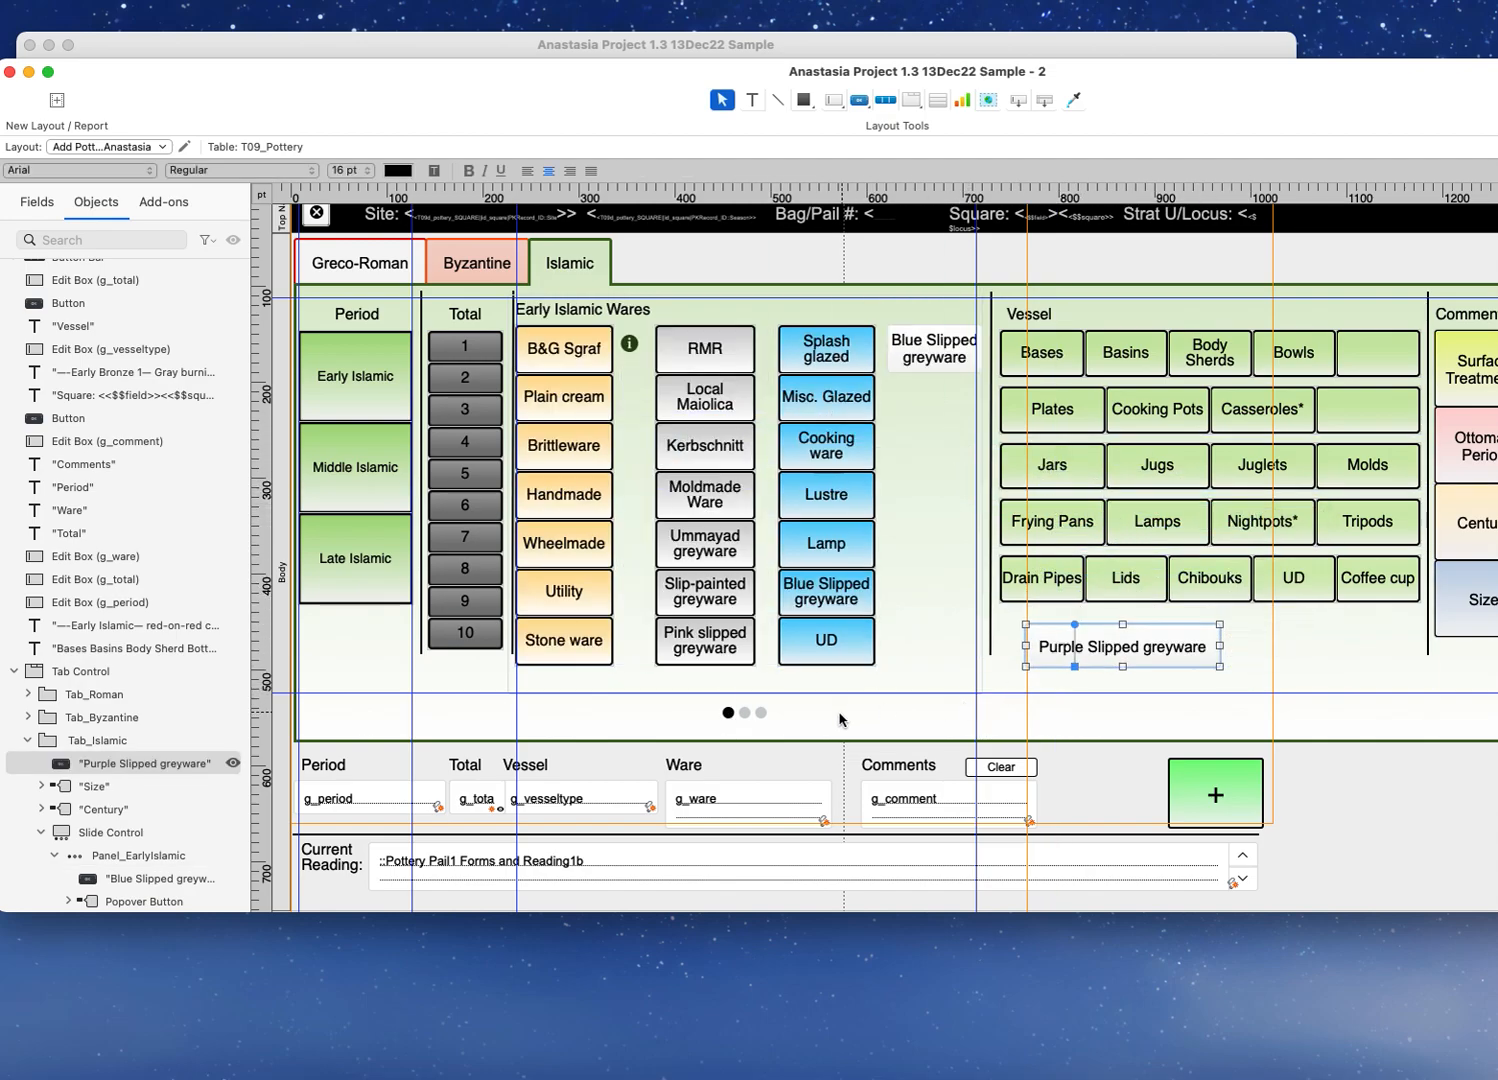
click(744, 713)
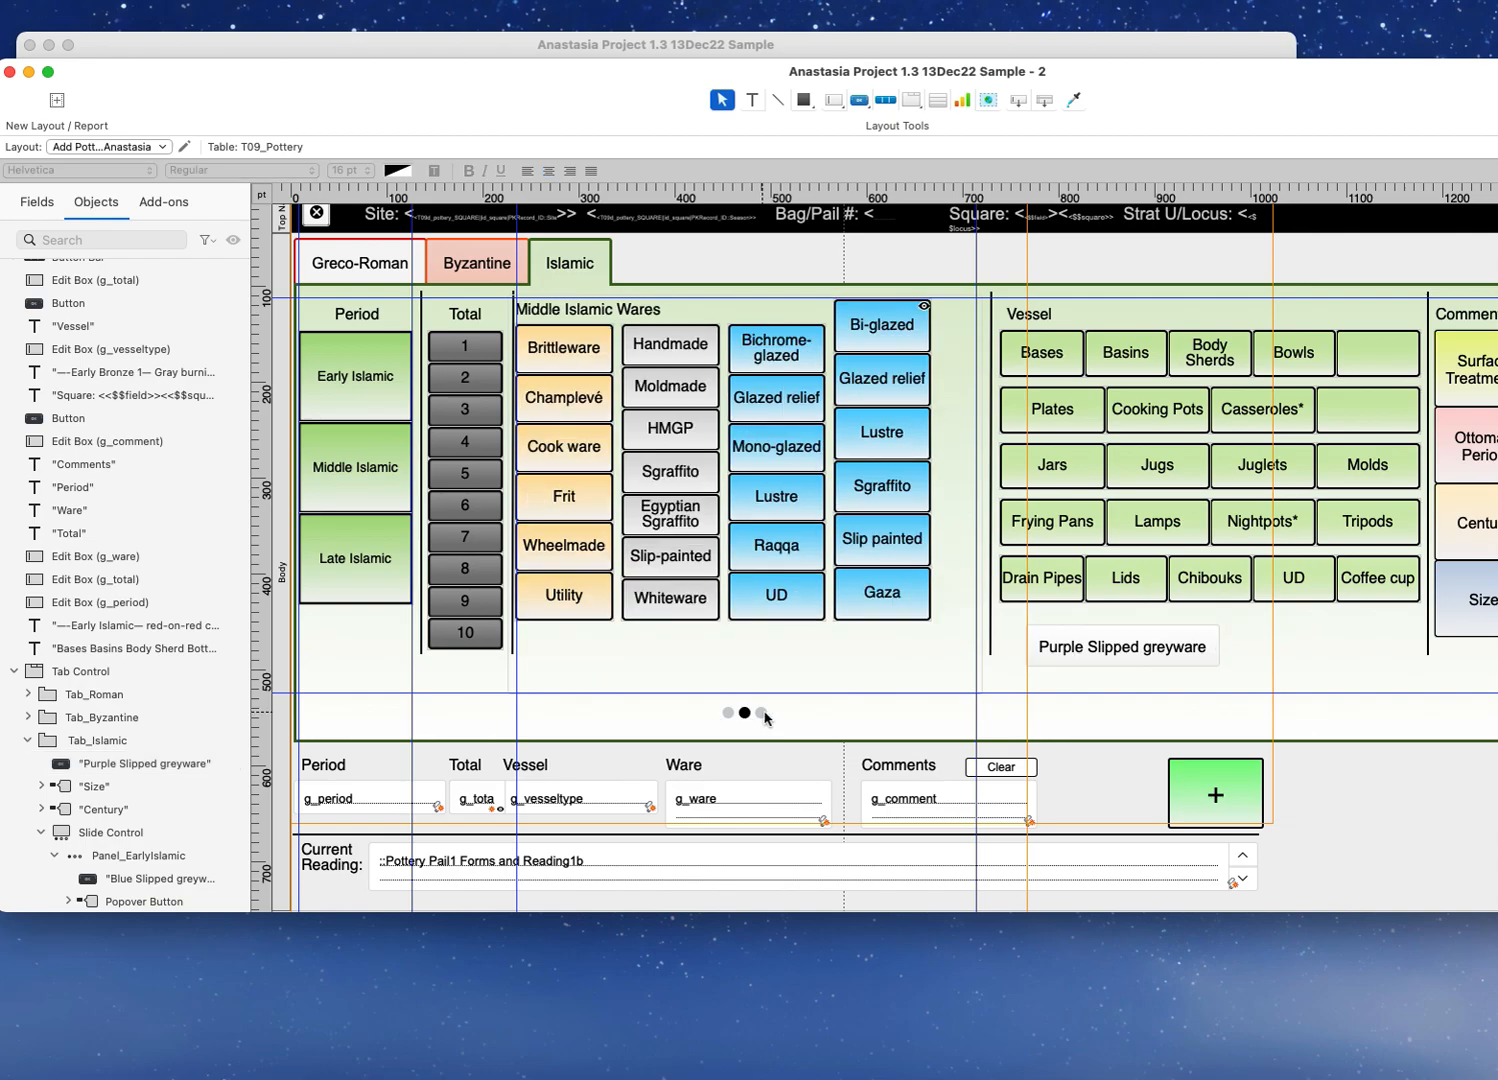
click(761, 713)
click(728, 713)
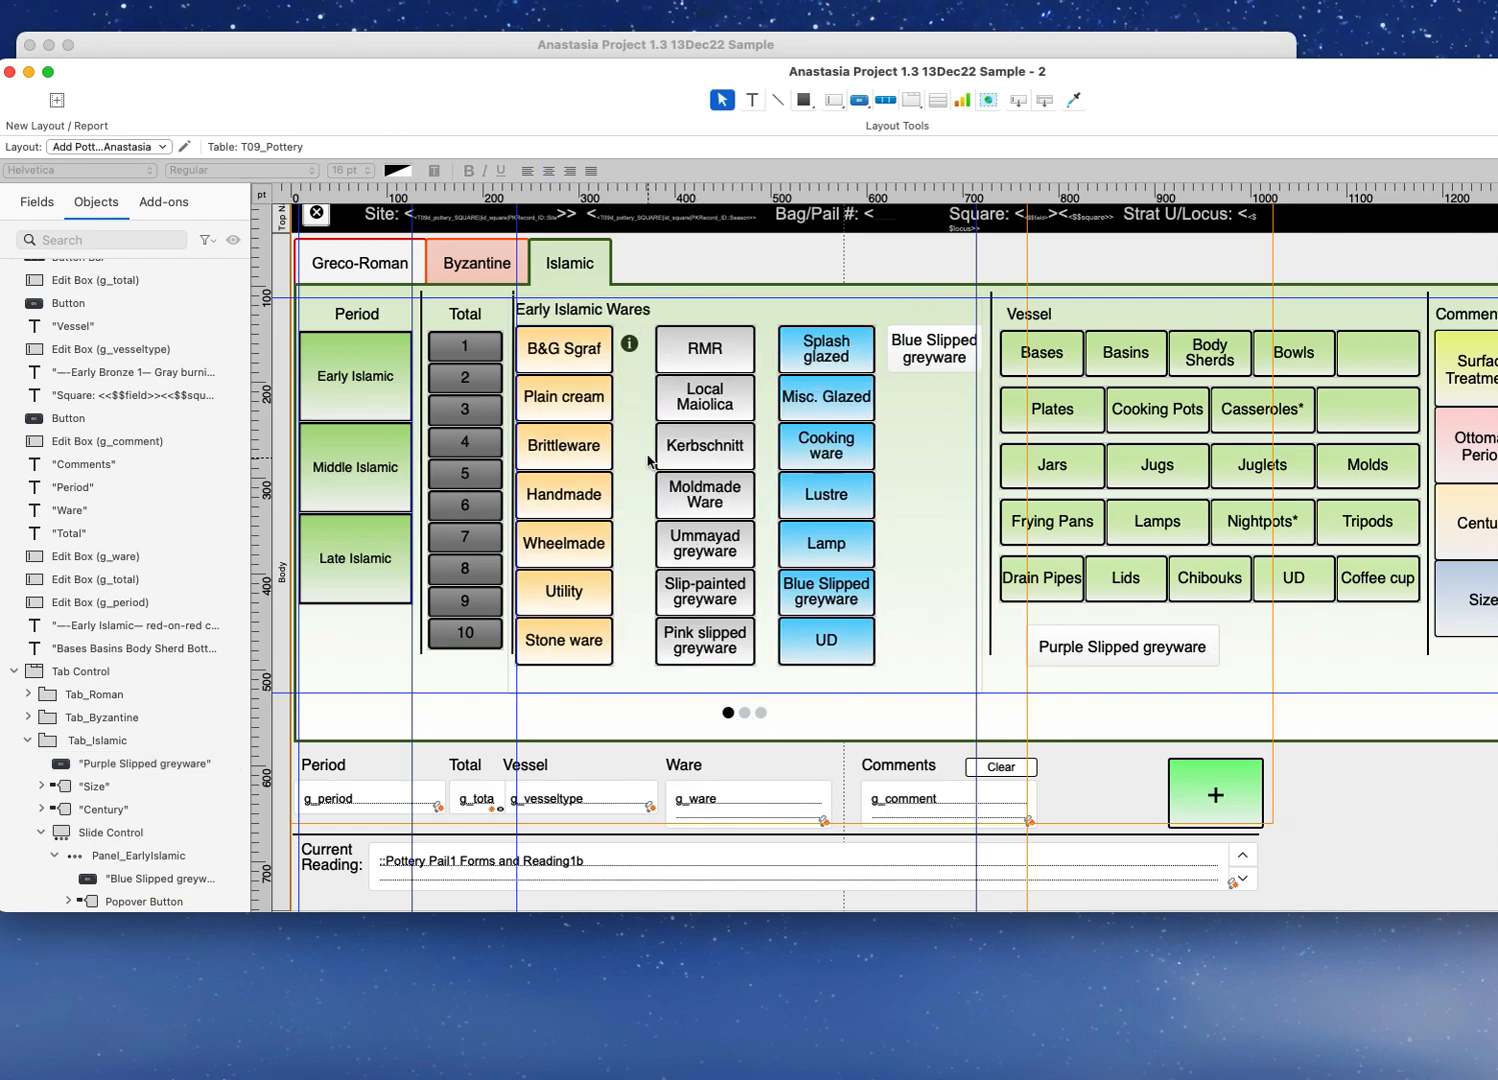
Step: Place the Purple Slipped greyware button directly below the Blue Slipped greyware button and narrow it to about 100 pt wide
drag(1121, 655, 798, 440)
drag(708, 438, 982, 424)
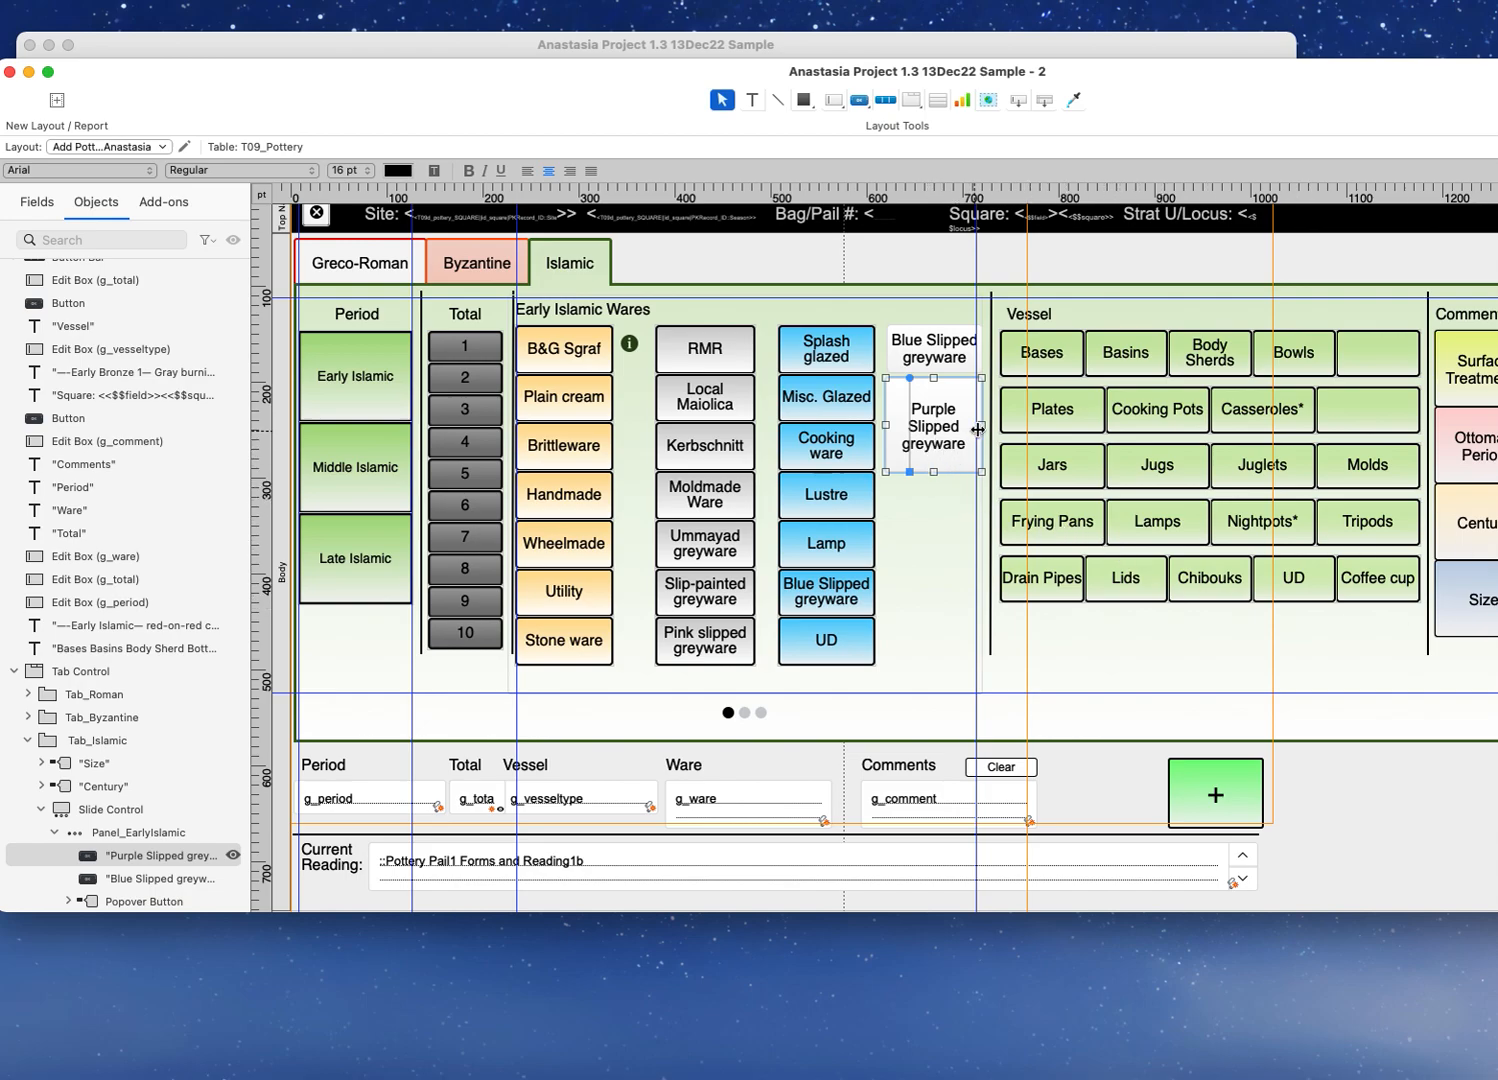
Step: Reposition and resize the layout window until the whole formatting inspector is in view
drag(1167, 79, 790, 61)
drag(1452, 884, 1133, 912)
drag(612, 112, 935, 66)
scroll(980, 365, right, 5)
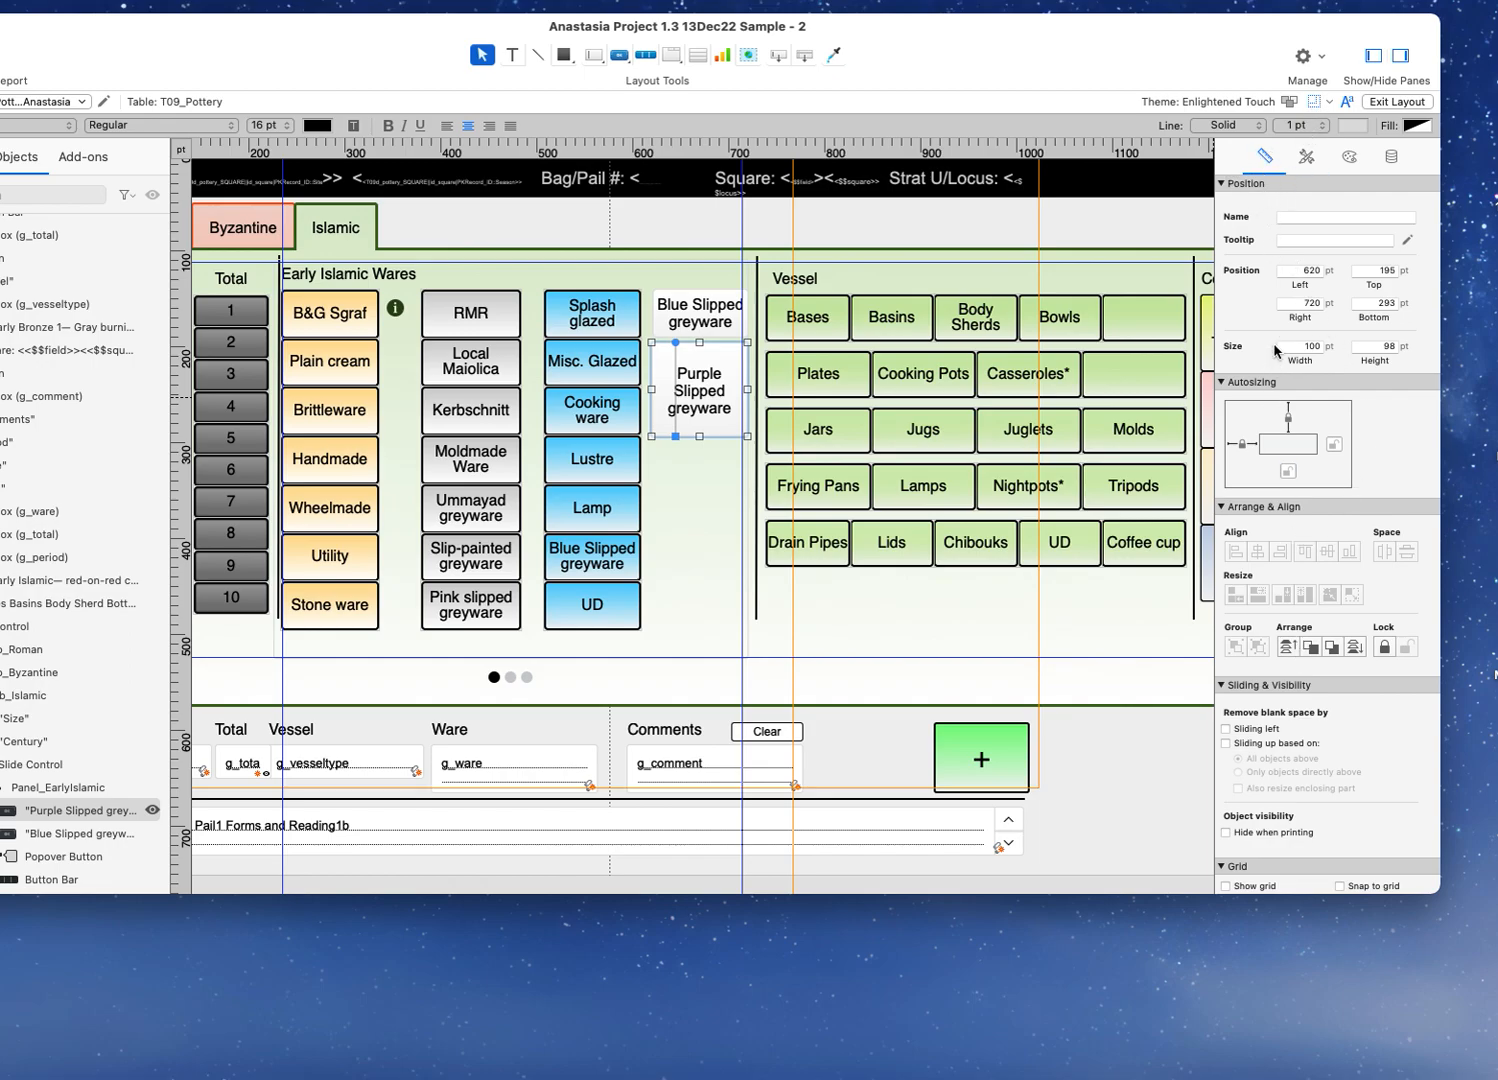
Step: Compare the appearance and padding settings of the Purple and Blue Slipped greyware buttons
click(1349, 158)
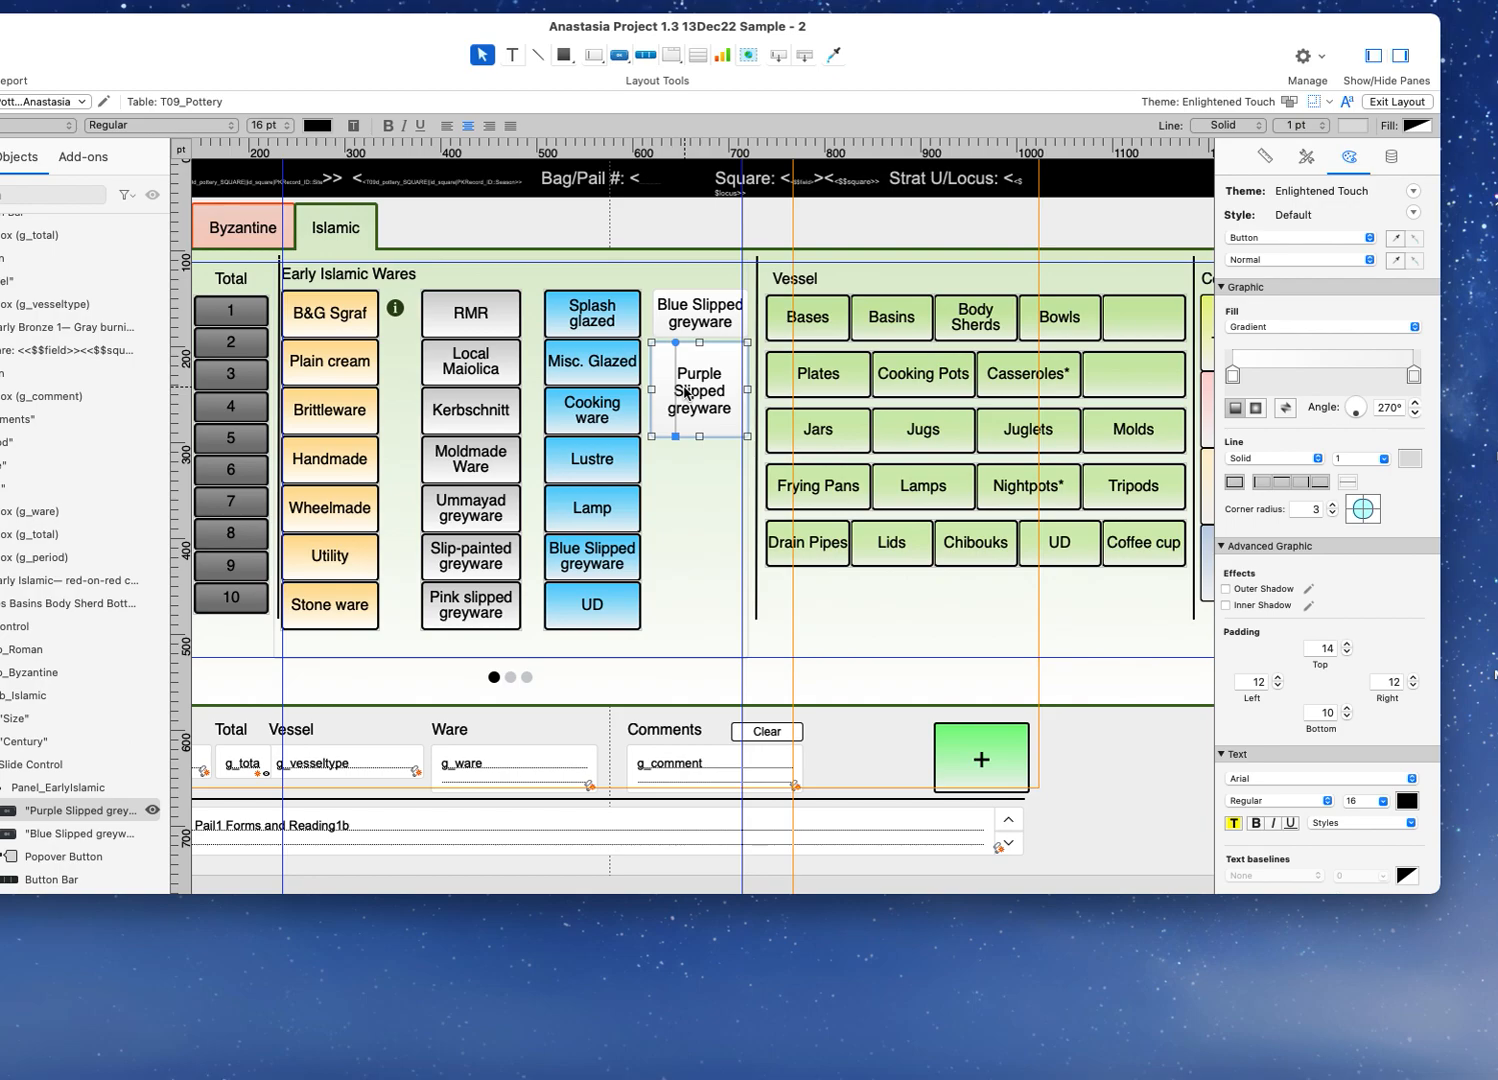
click(698, 323)
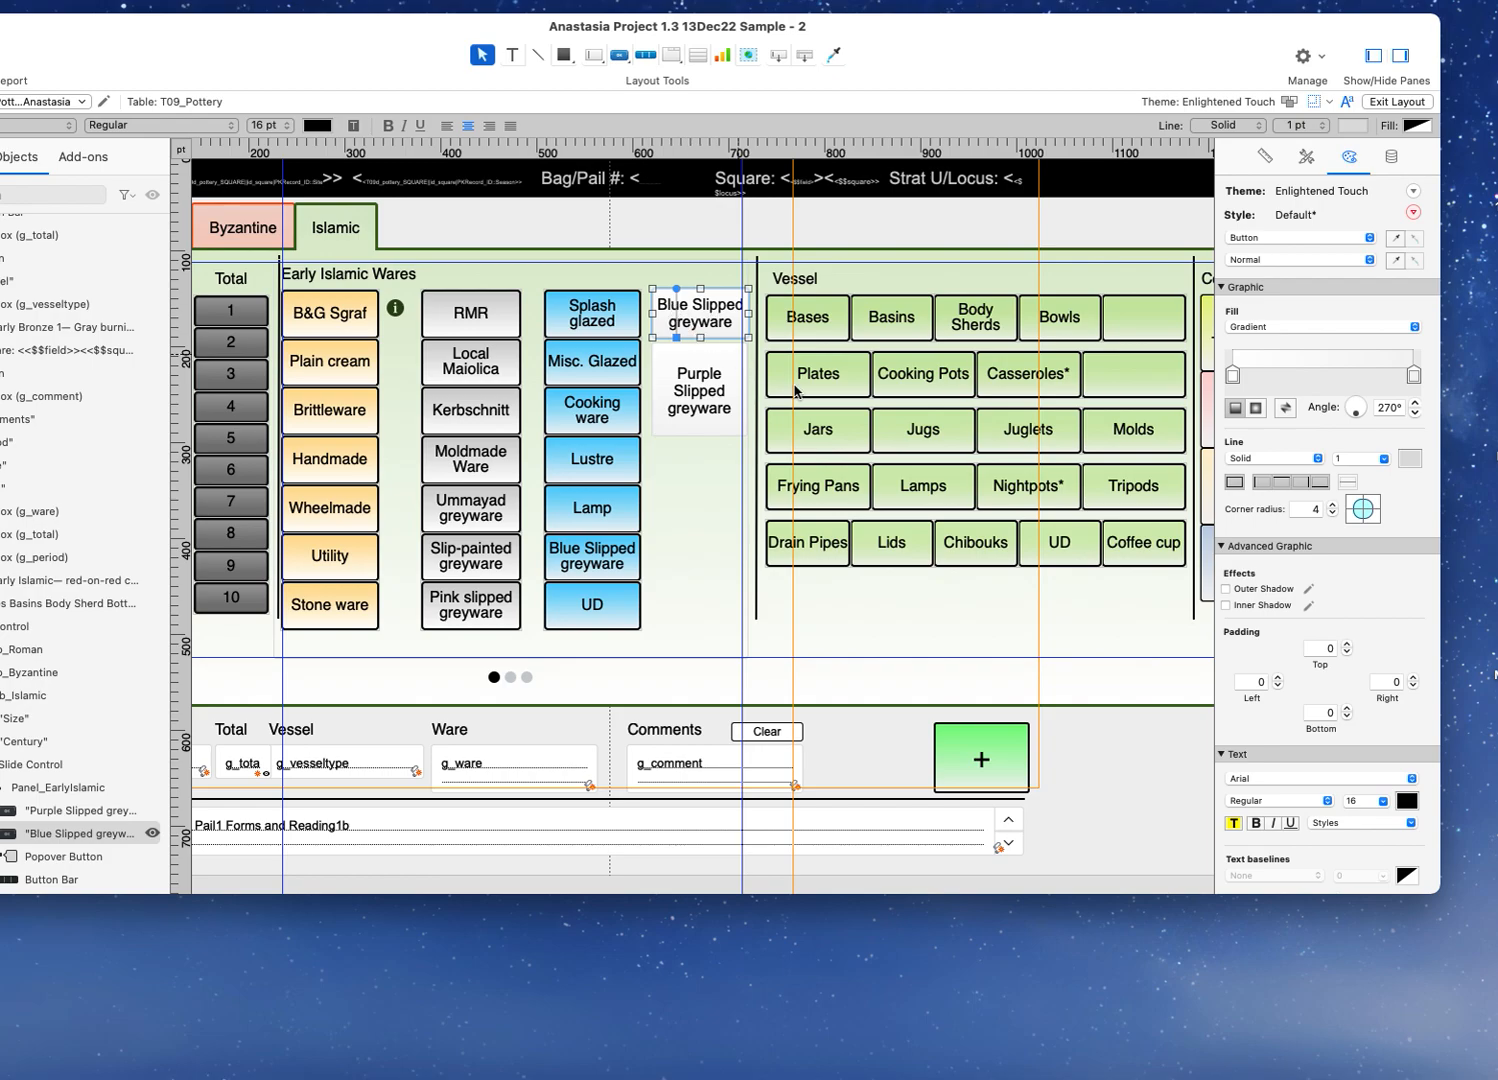
click(1223, 548)
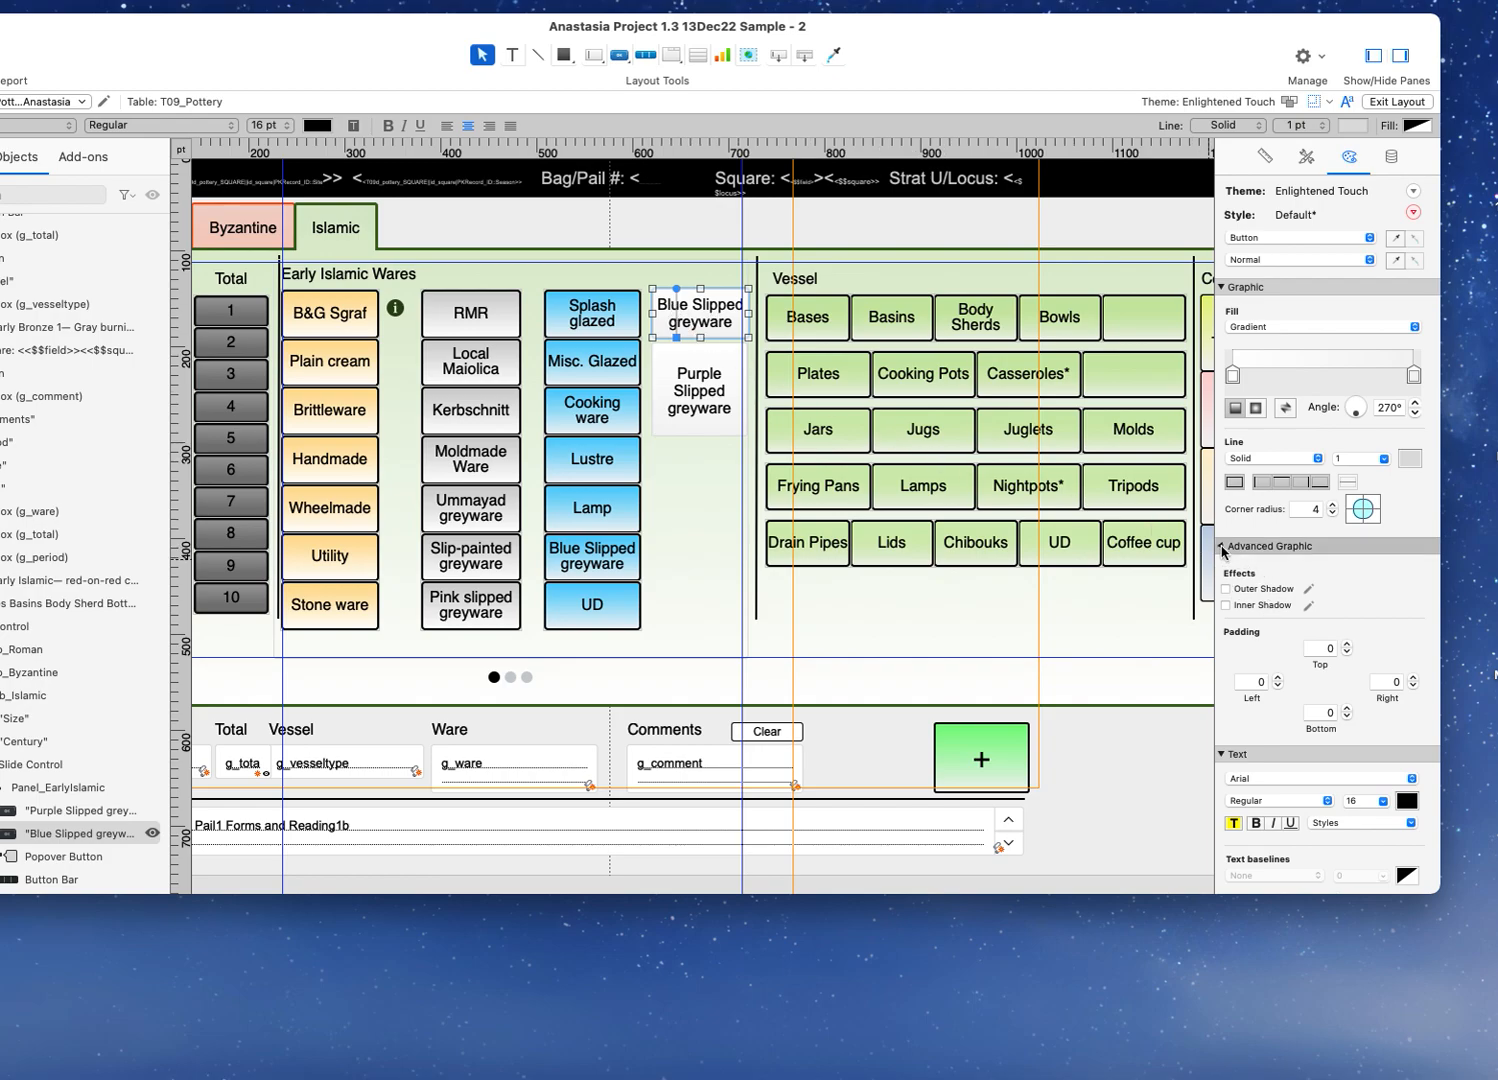
click(1222, 548)
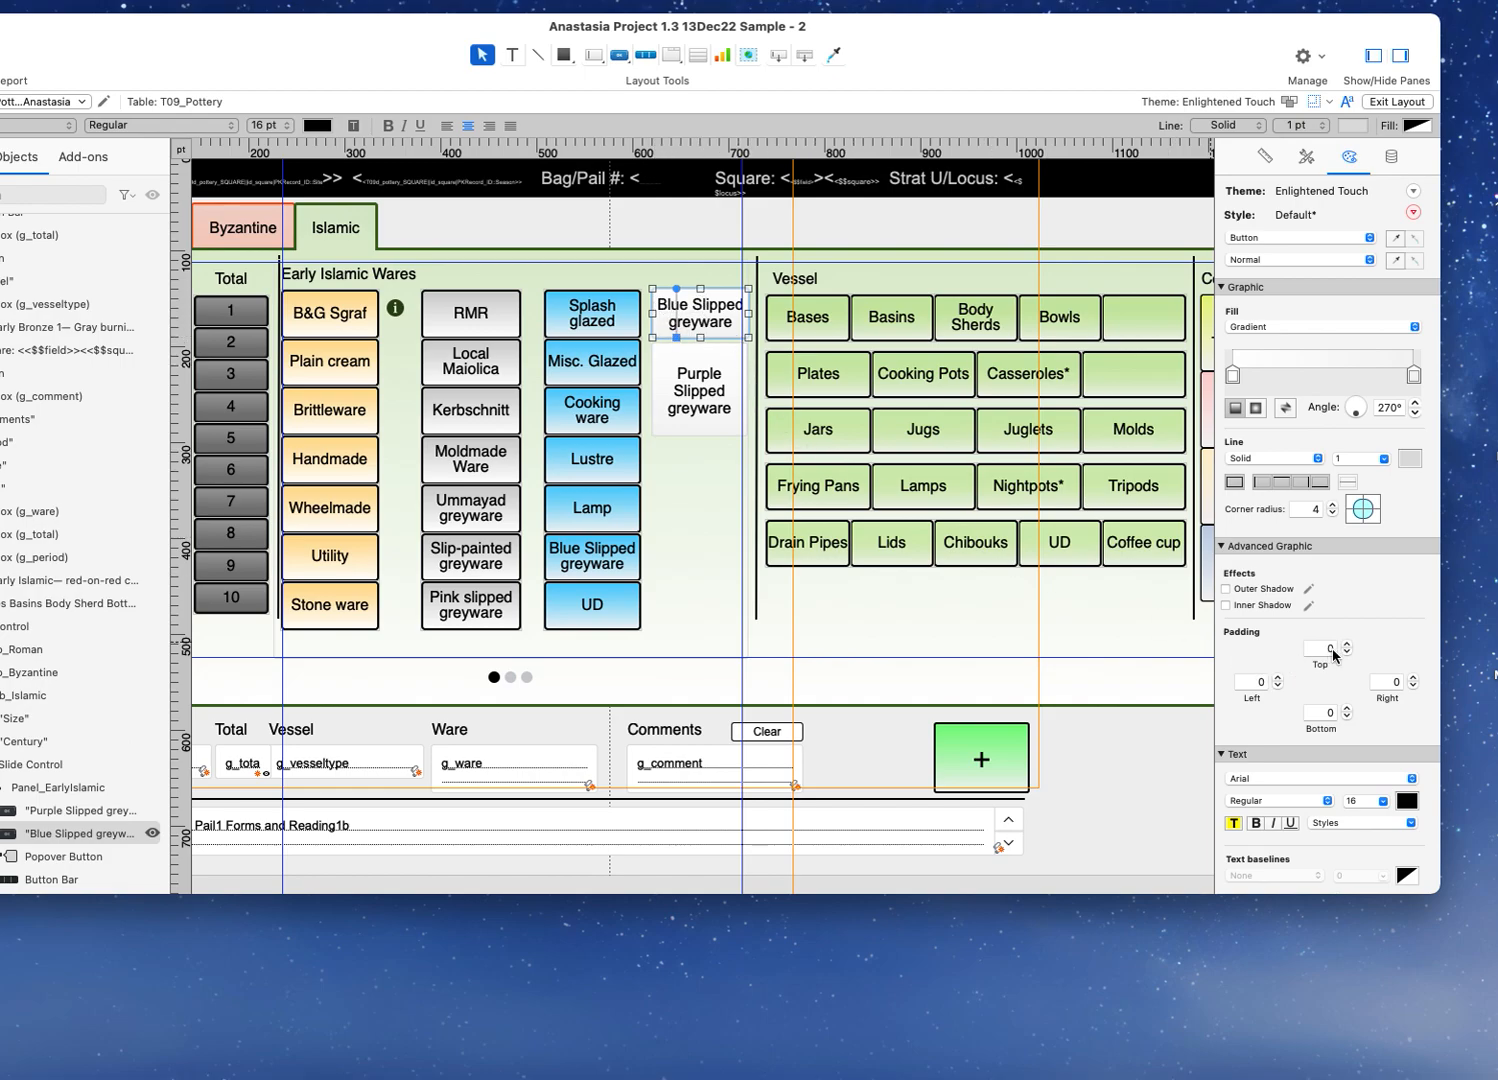
Step: Set the top padding of the Purple Slipped greyware button to 0
click(695, 420)
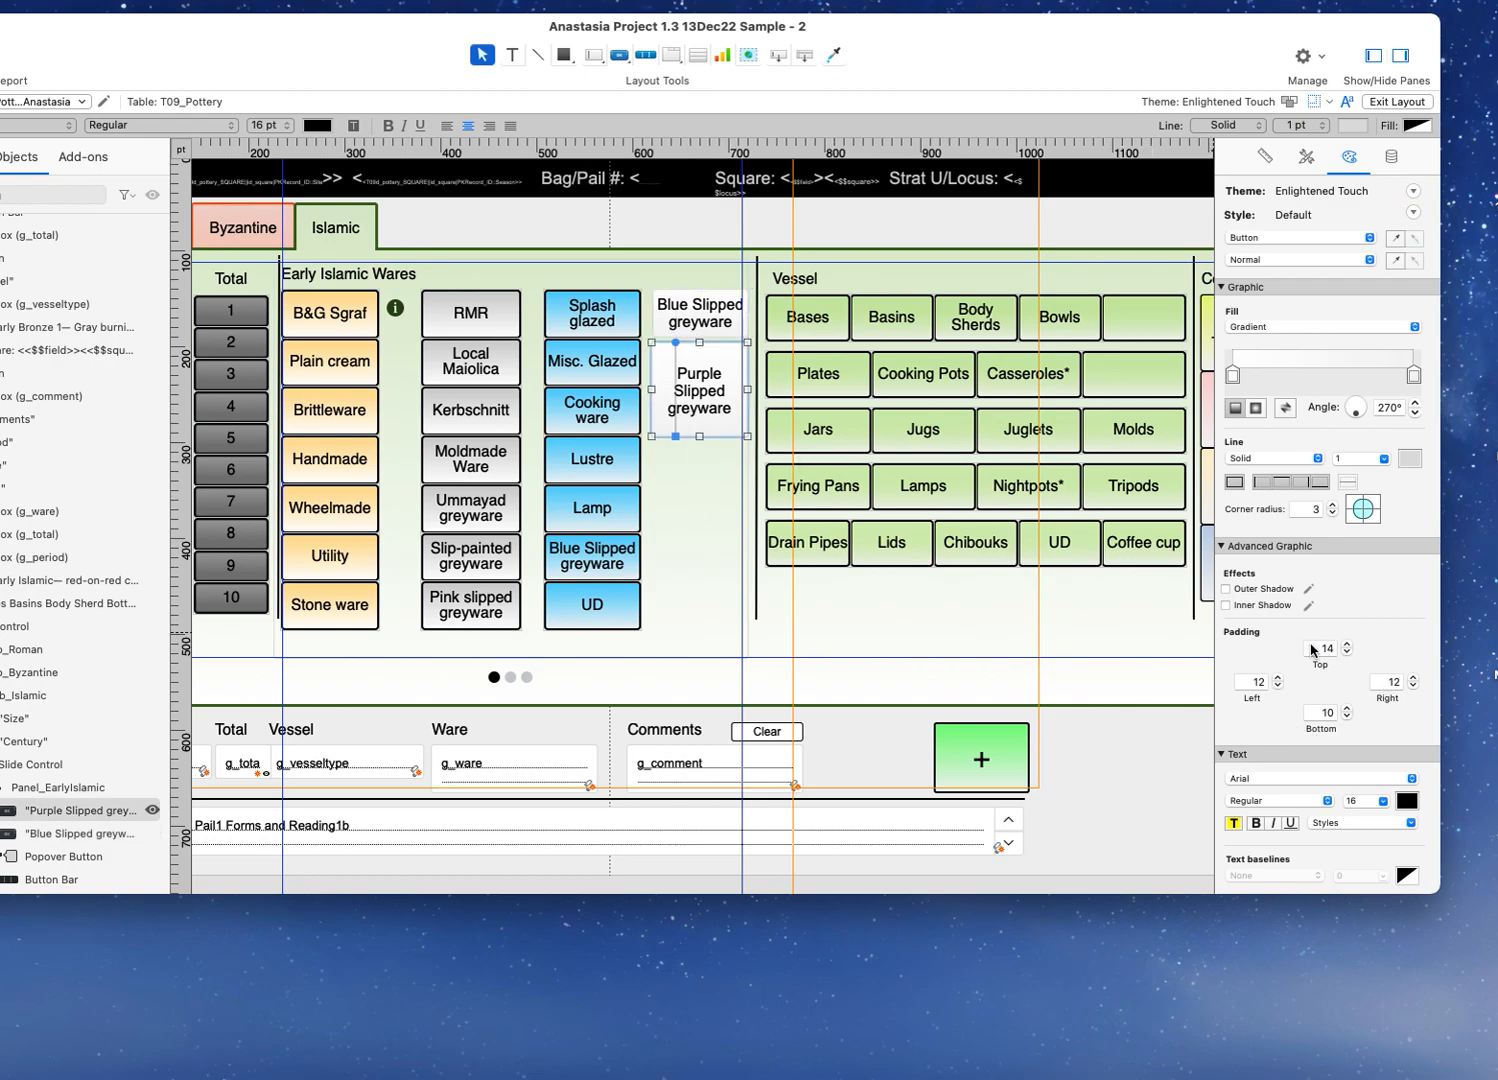
double_click(1346, 657)
double_click(1346, 657)
double_click(1346, 657)
double_click(1346, 657)
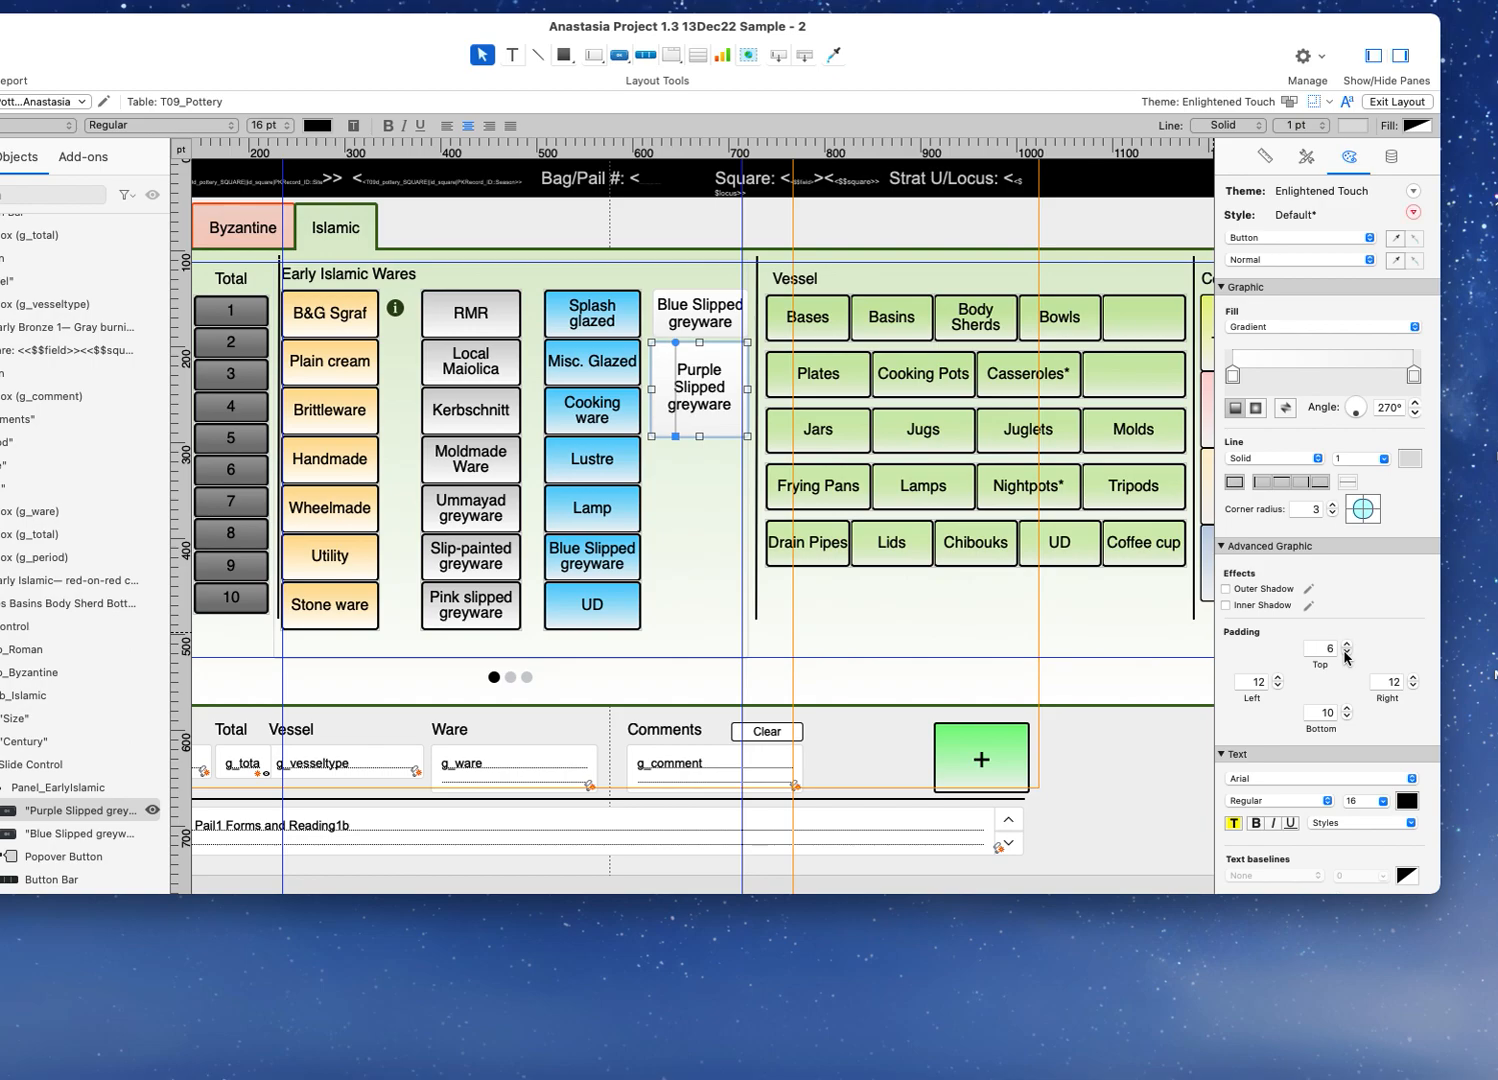
double_click(1345, 653)
click(1326, 650)
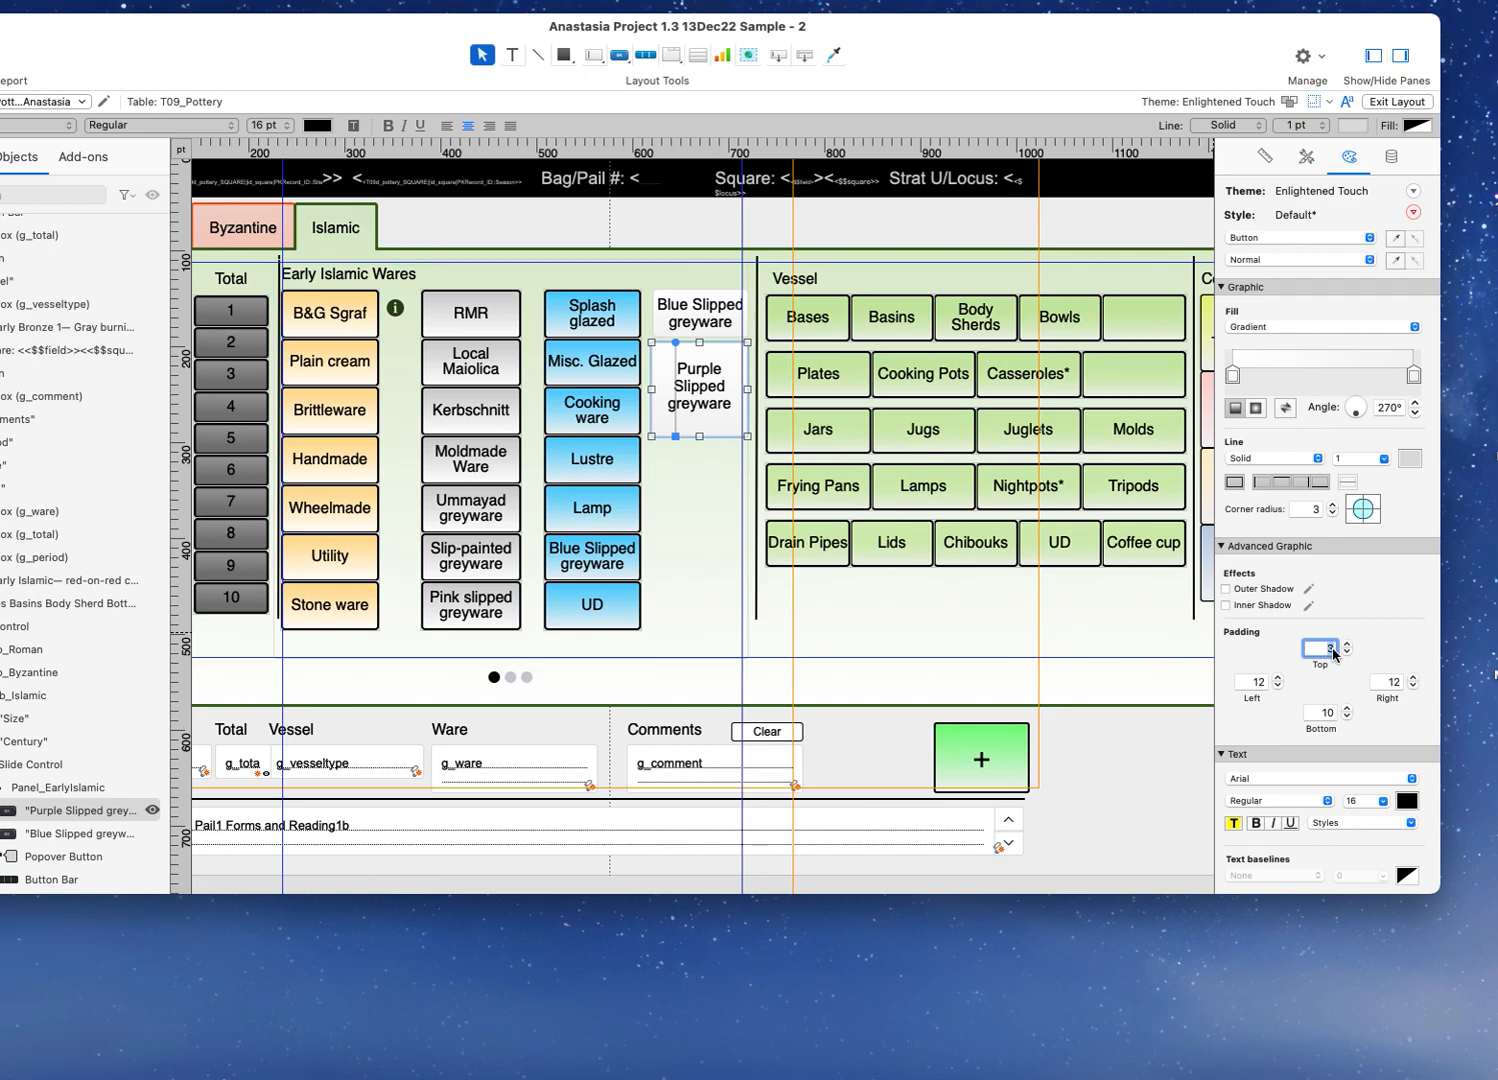
text(0)
key(Return)
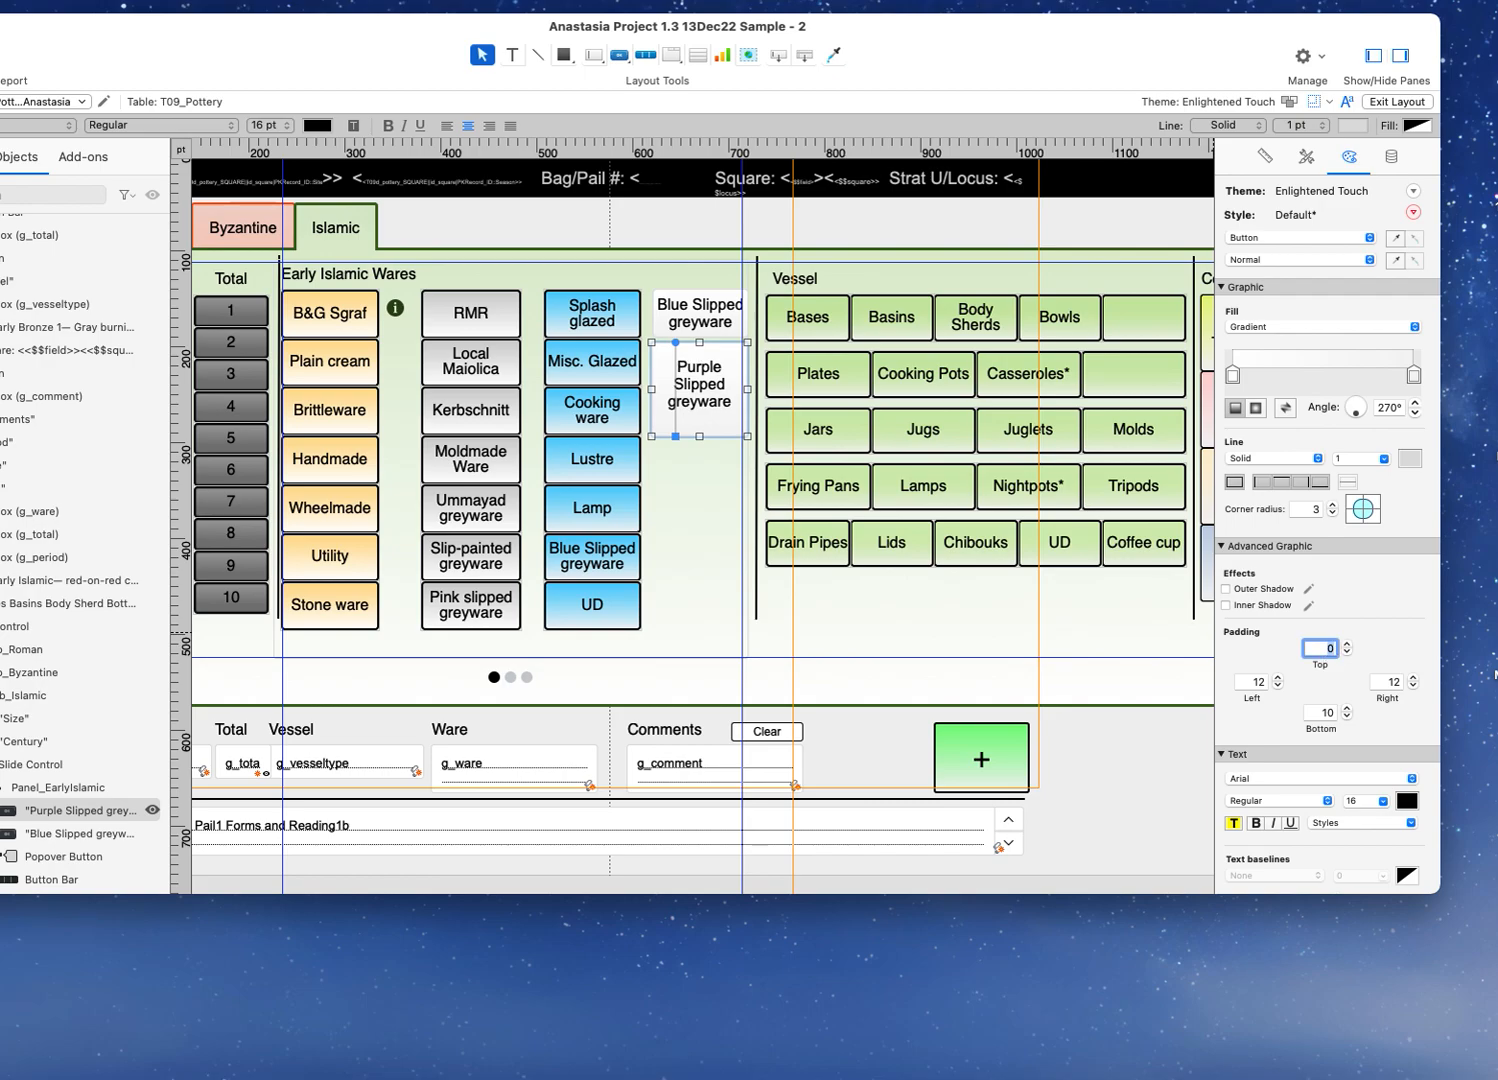
Step: Set the left, bottom and right padding of the Purple Slipped greyware button to 0
click(1259, 683)
double_click(1250, 682)
text(0)
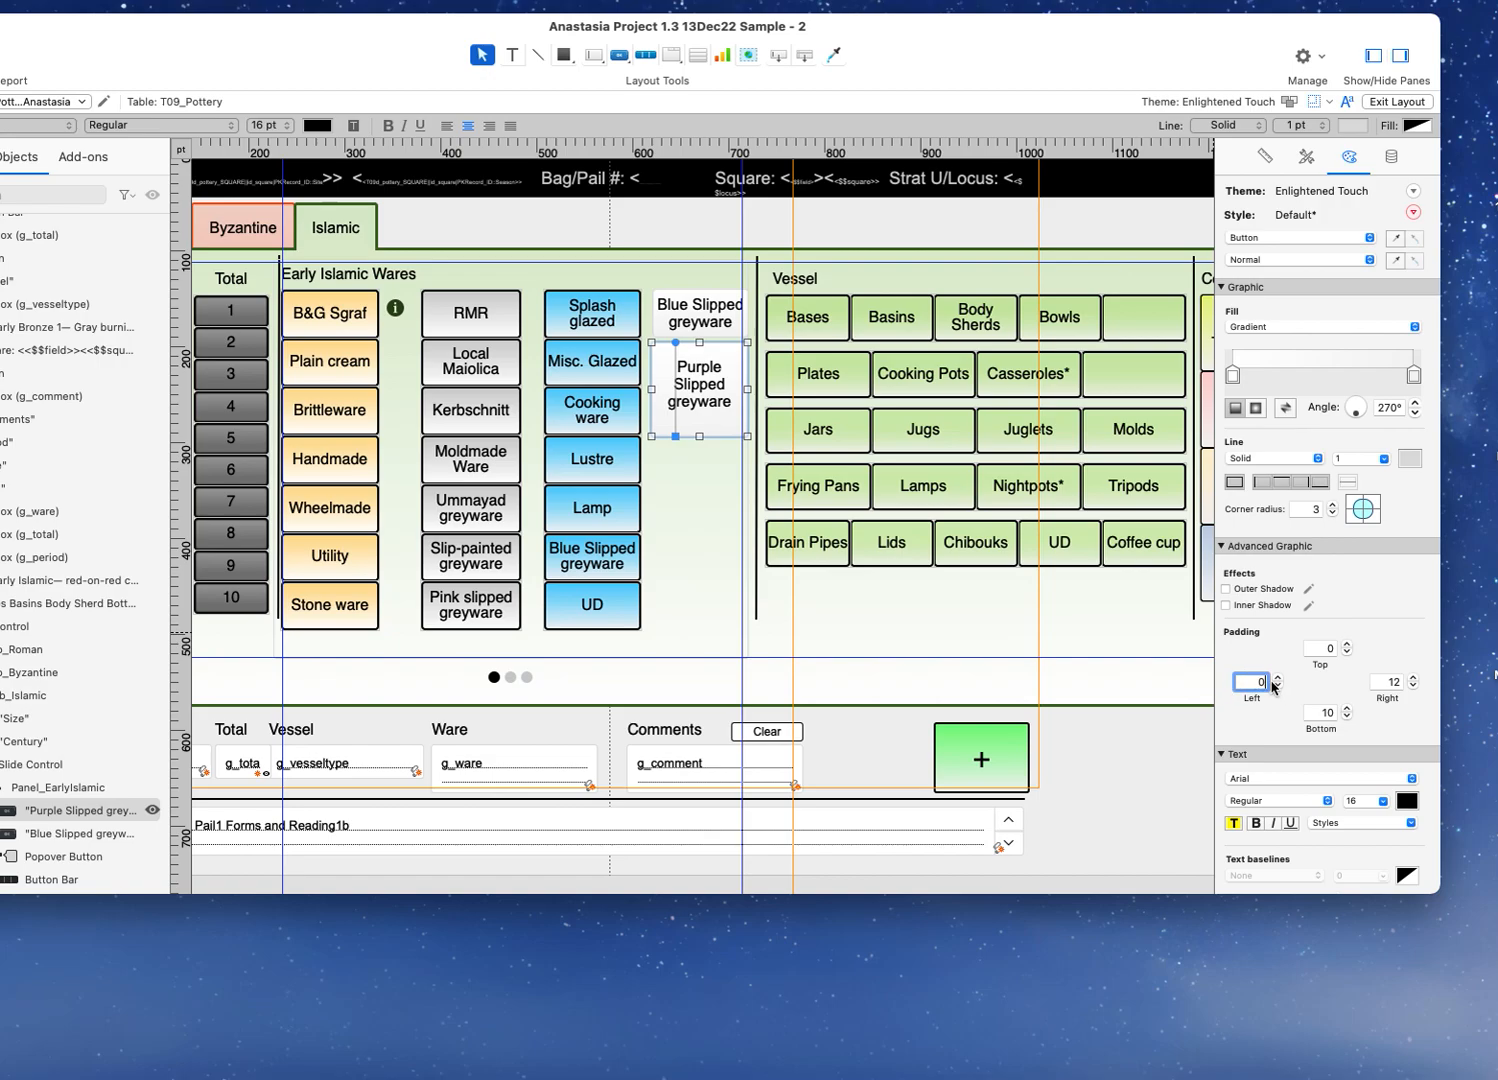
key(Return)
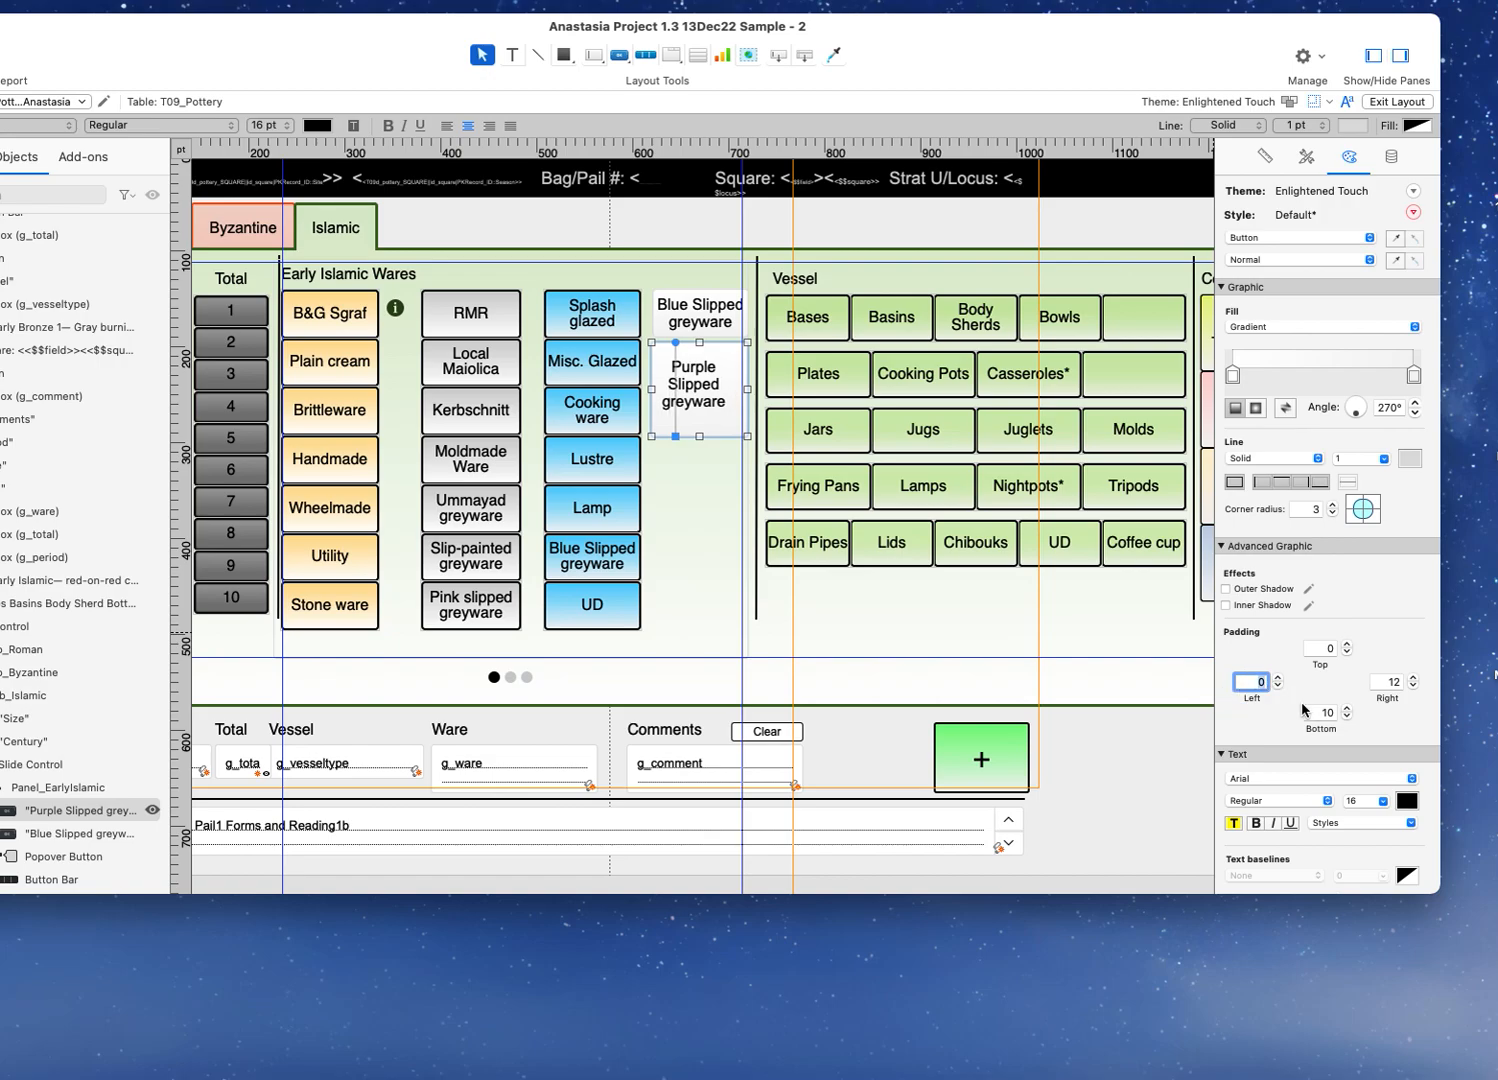
double_click(1325, 713)
text(0)
key(Return)
double_click(1392, 682)
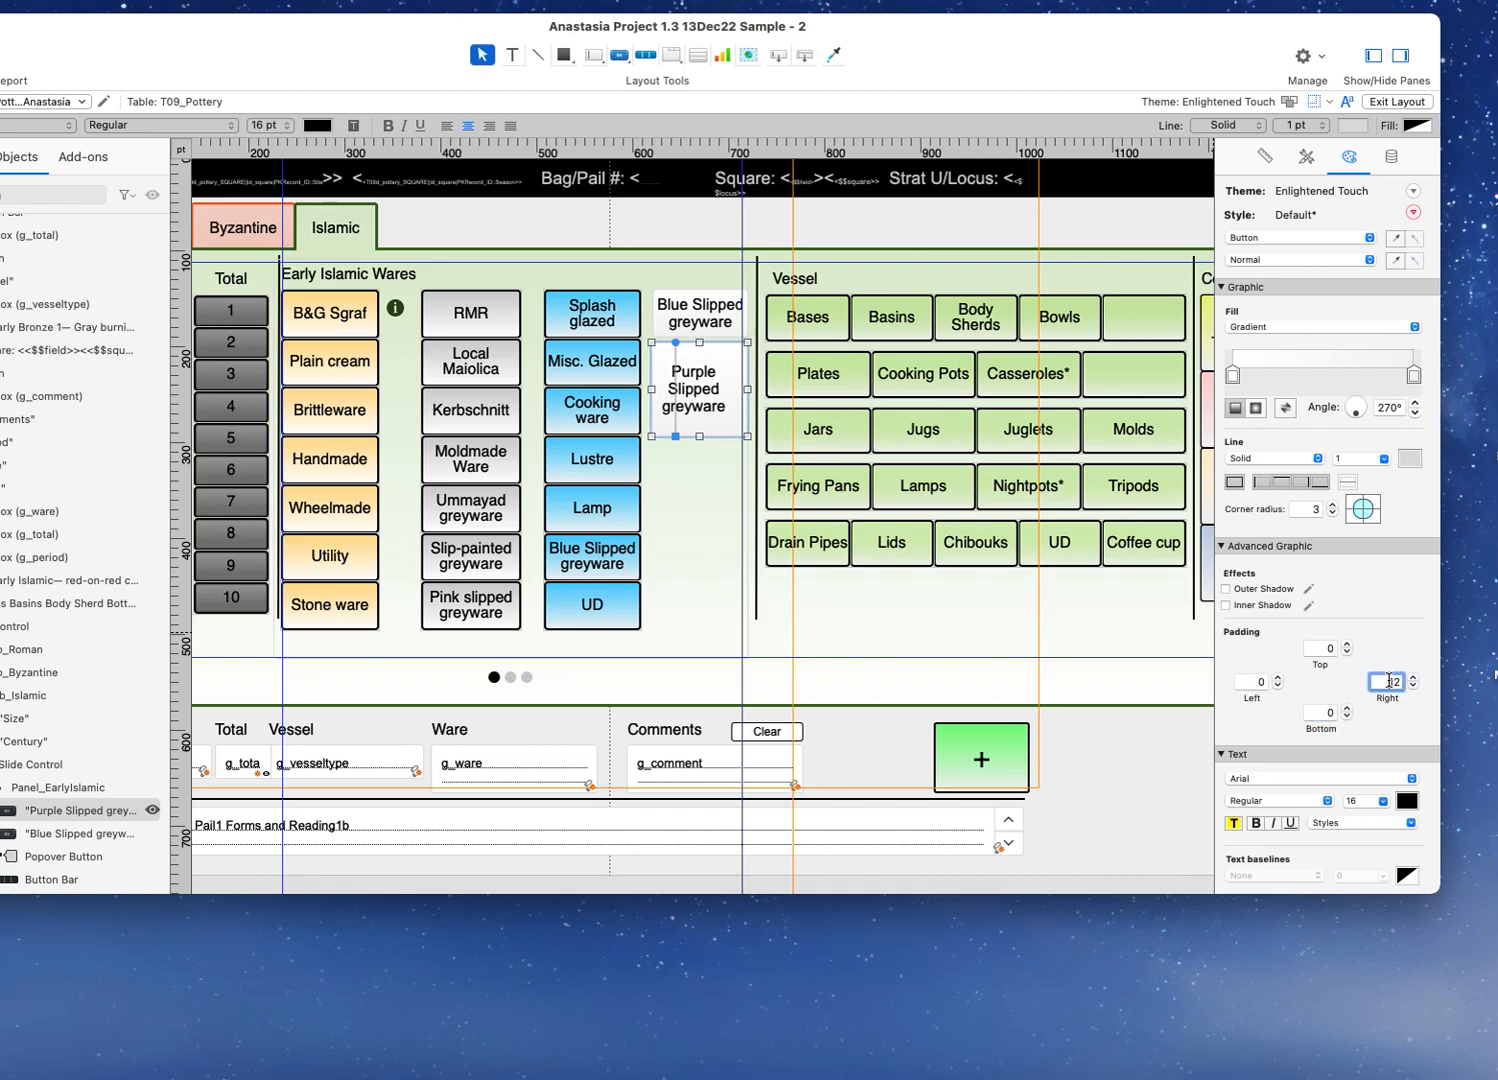
key(Return)
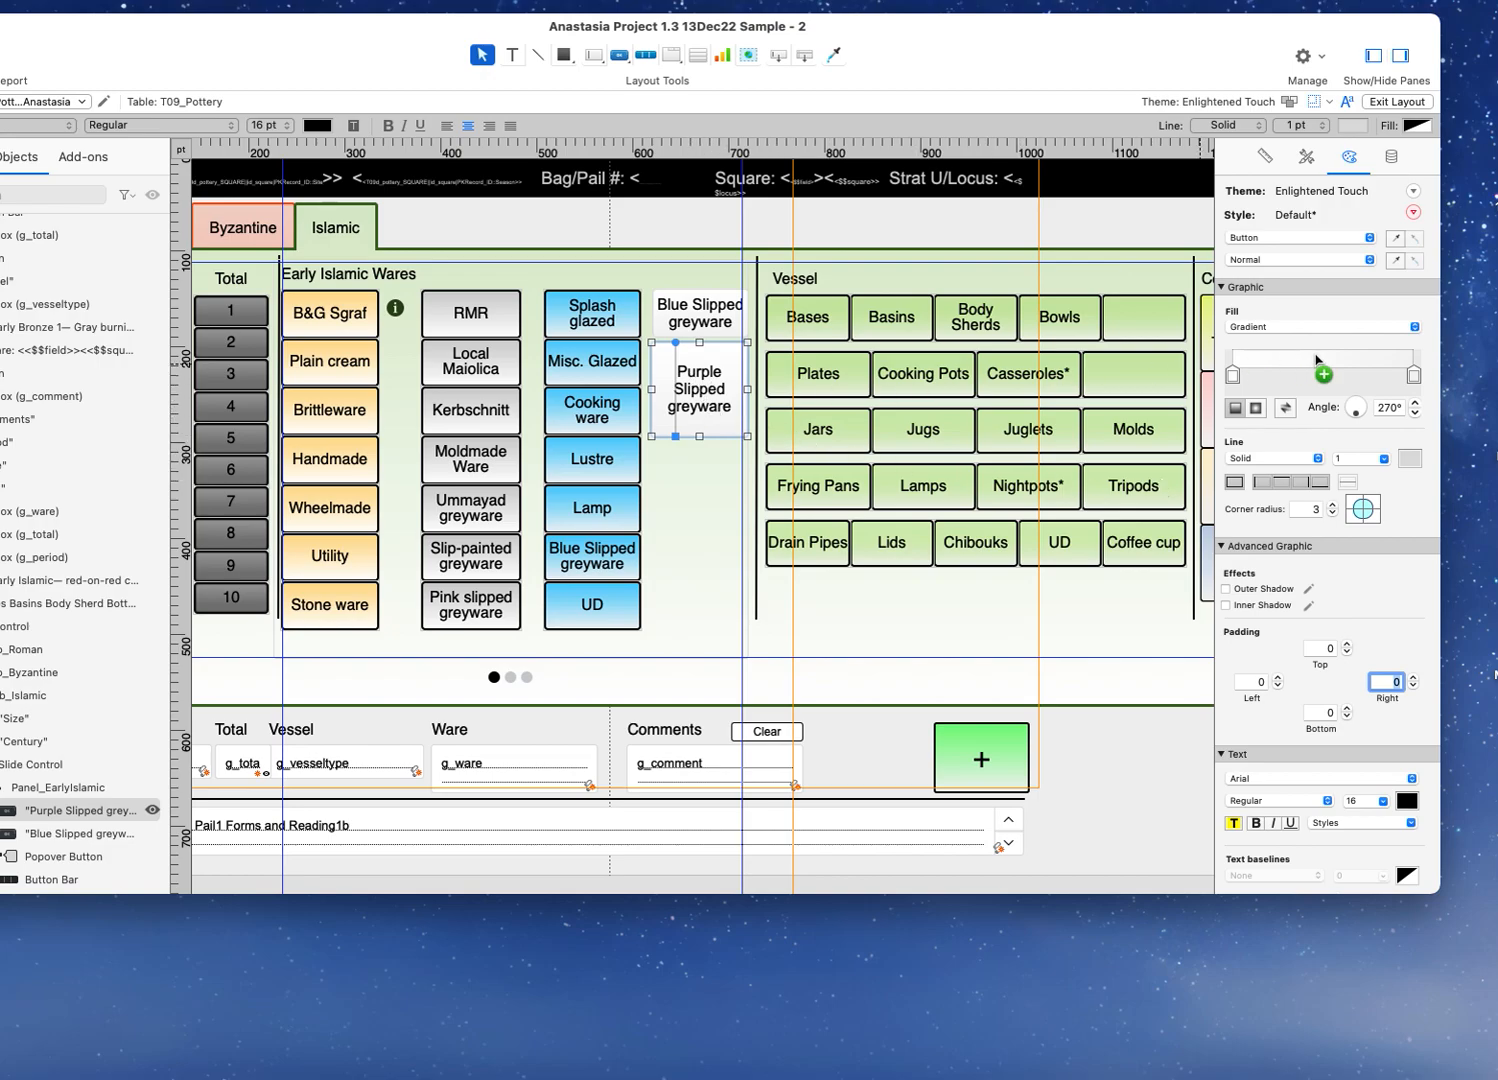
Step: Give the Purple Slipped greyware button a solid color fill, trying light green before choosing white
click(1284, 327)
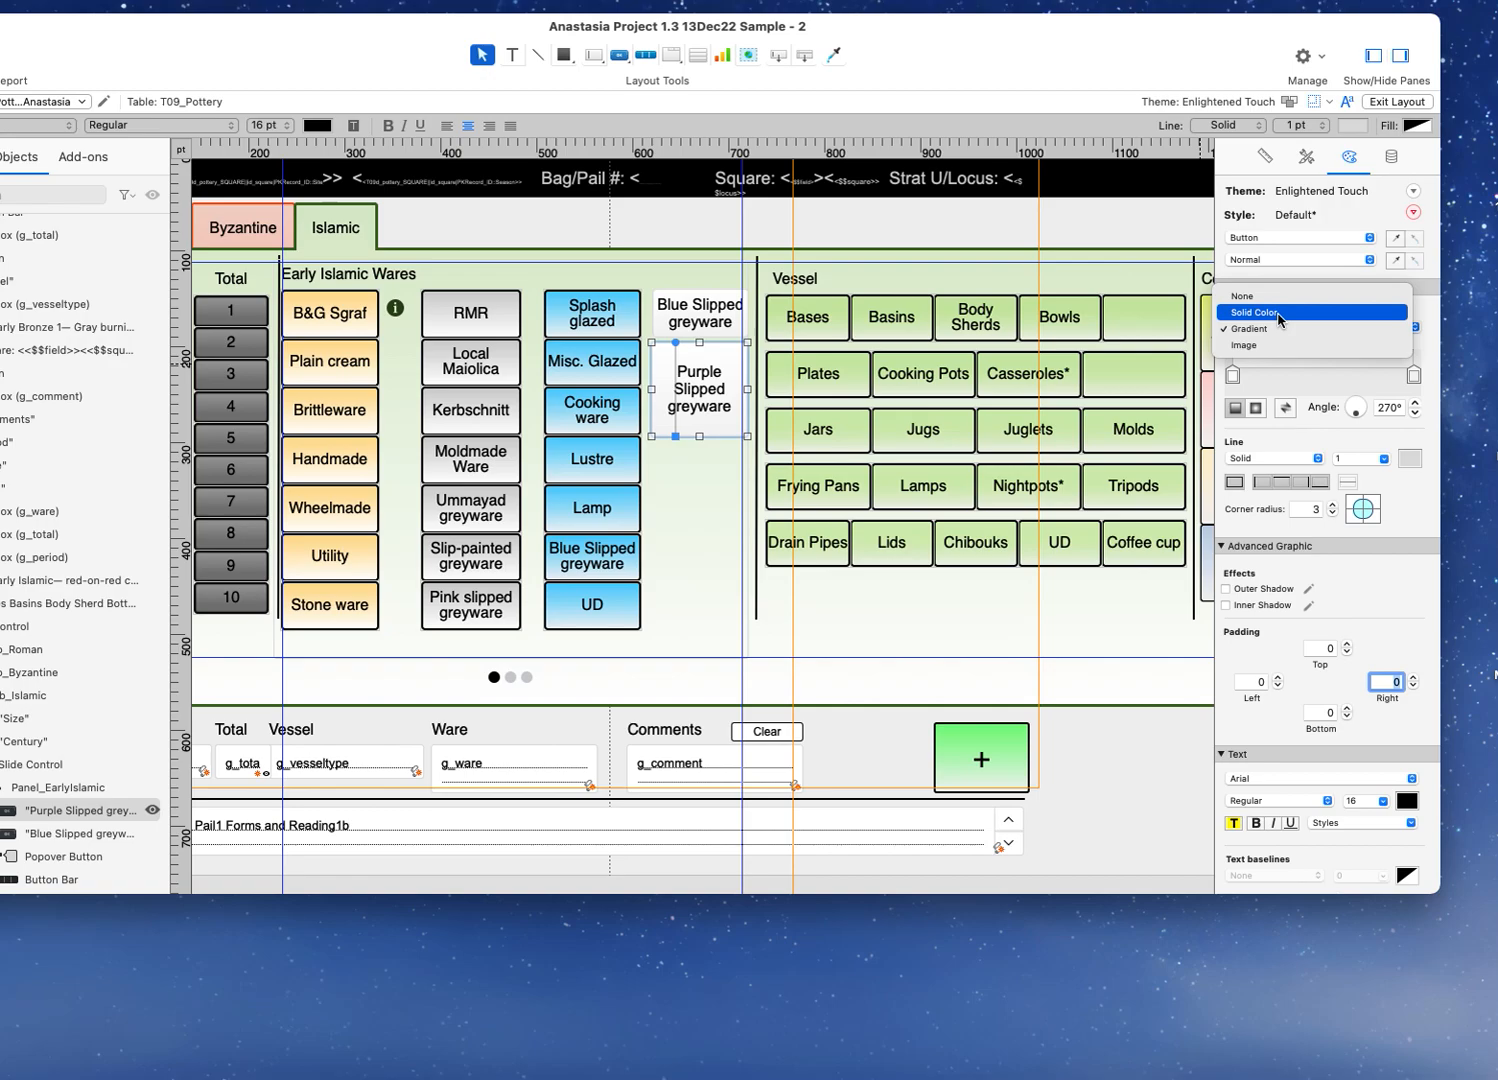
click(1254, 312)
click(1258, 386)
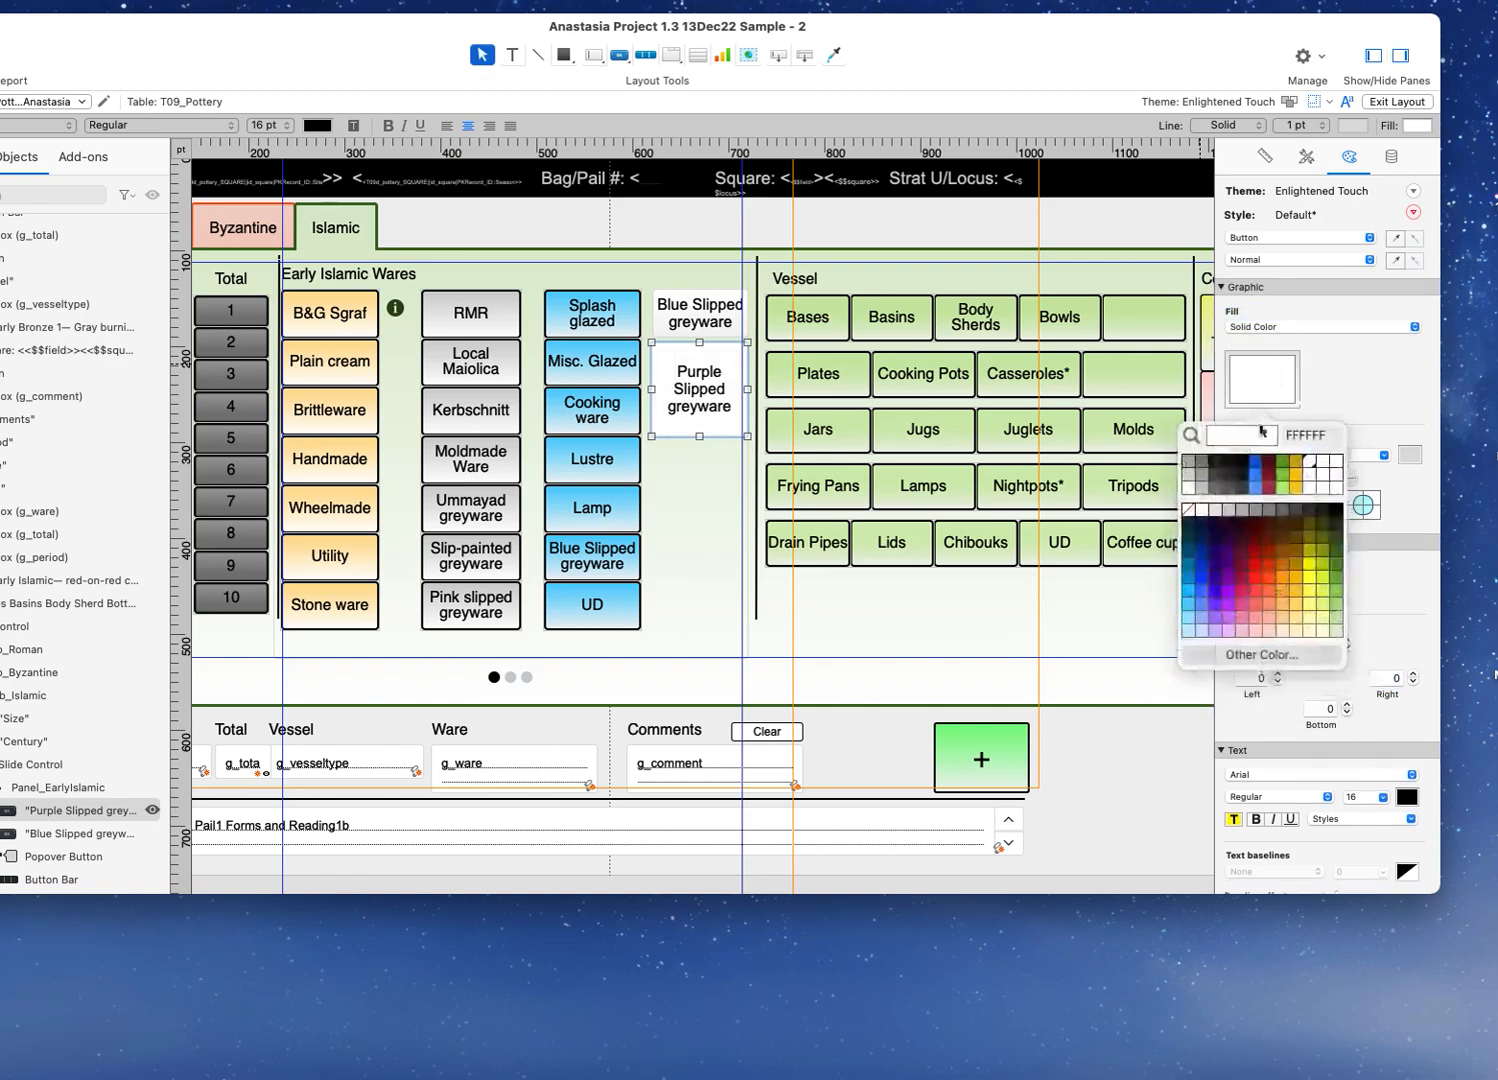
click(1270, 488)
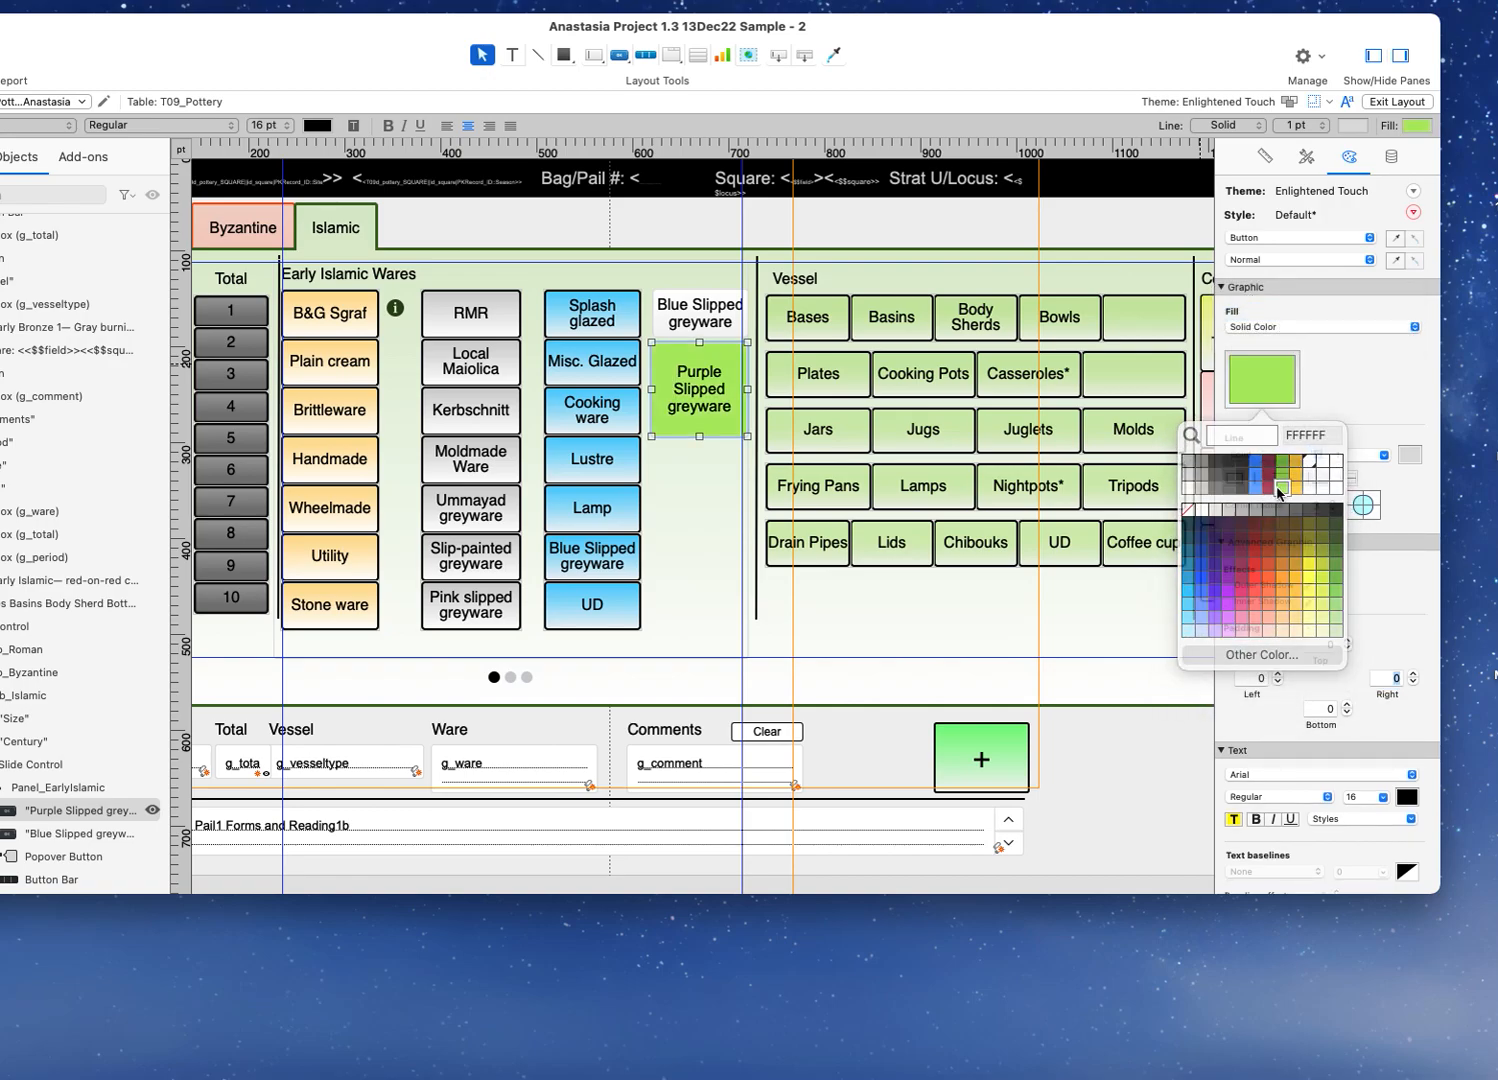
click(1262, 390)
click(1200, 488)
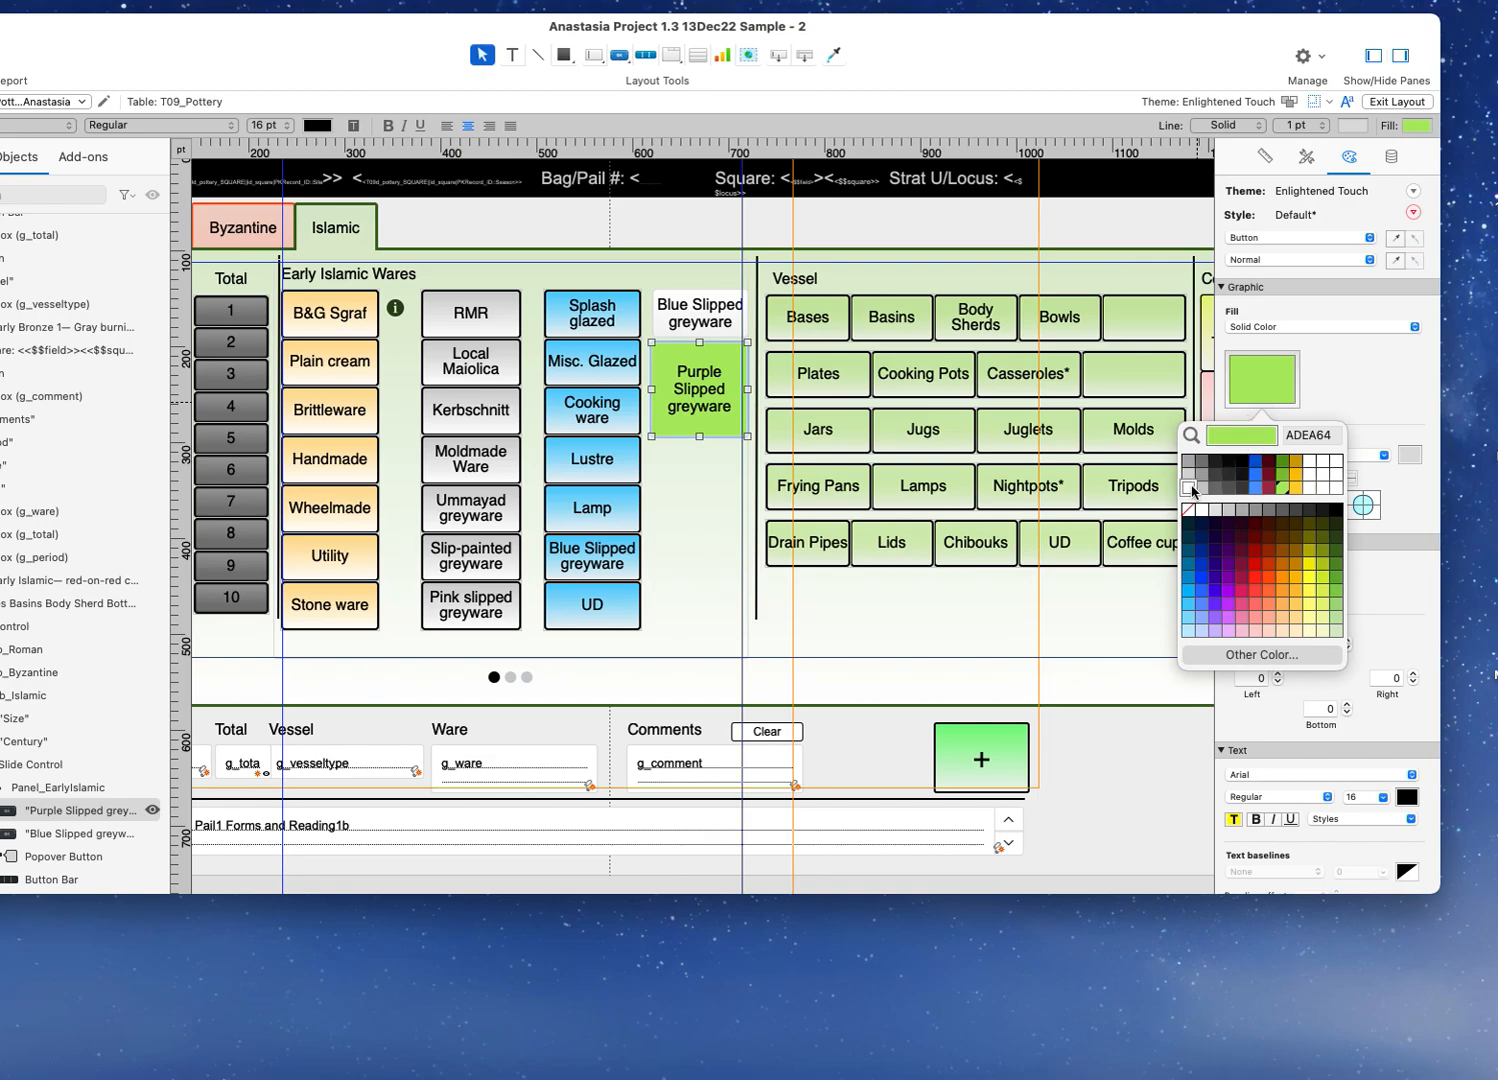
Step: Shrink the Purple Slipped greyware button freehand to about 80 pt wide and 59 pt high
drag(699, 438, 695, 405)
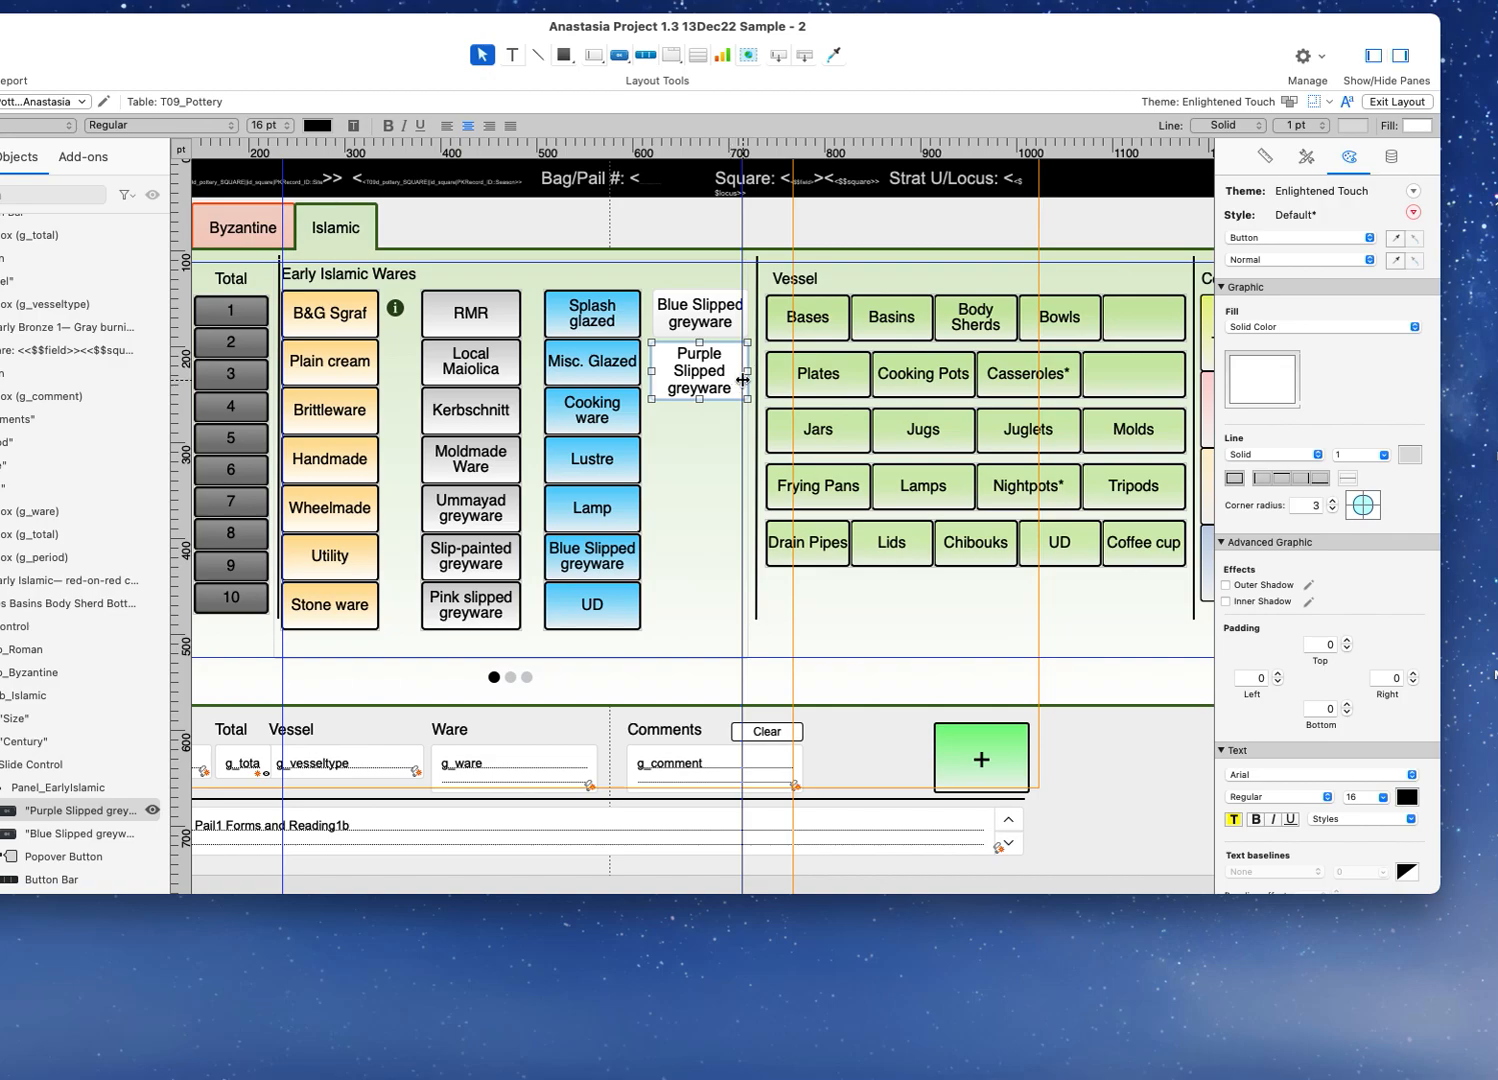
drag(748, 371, 665, 372)
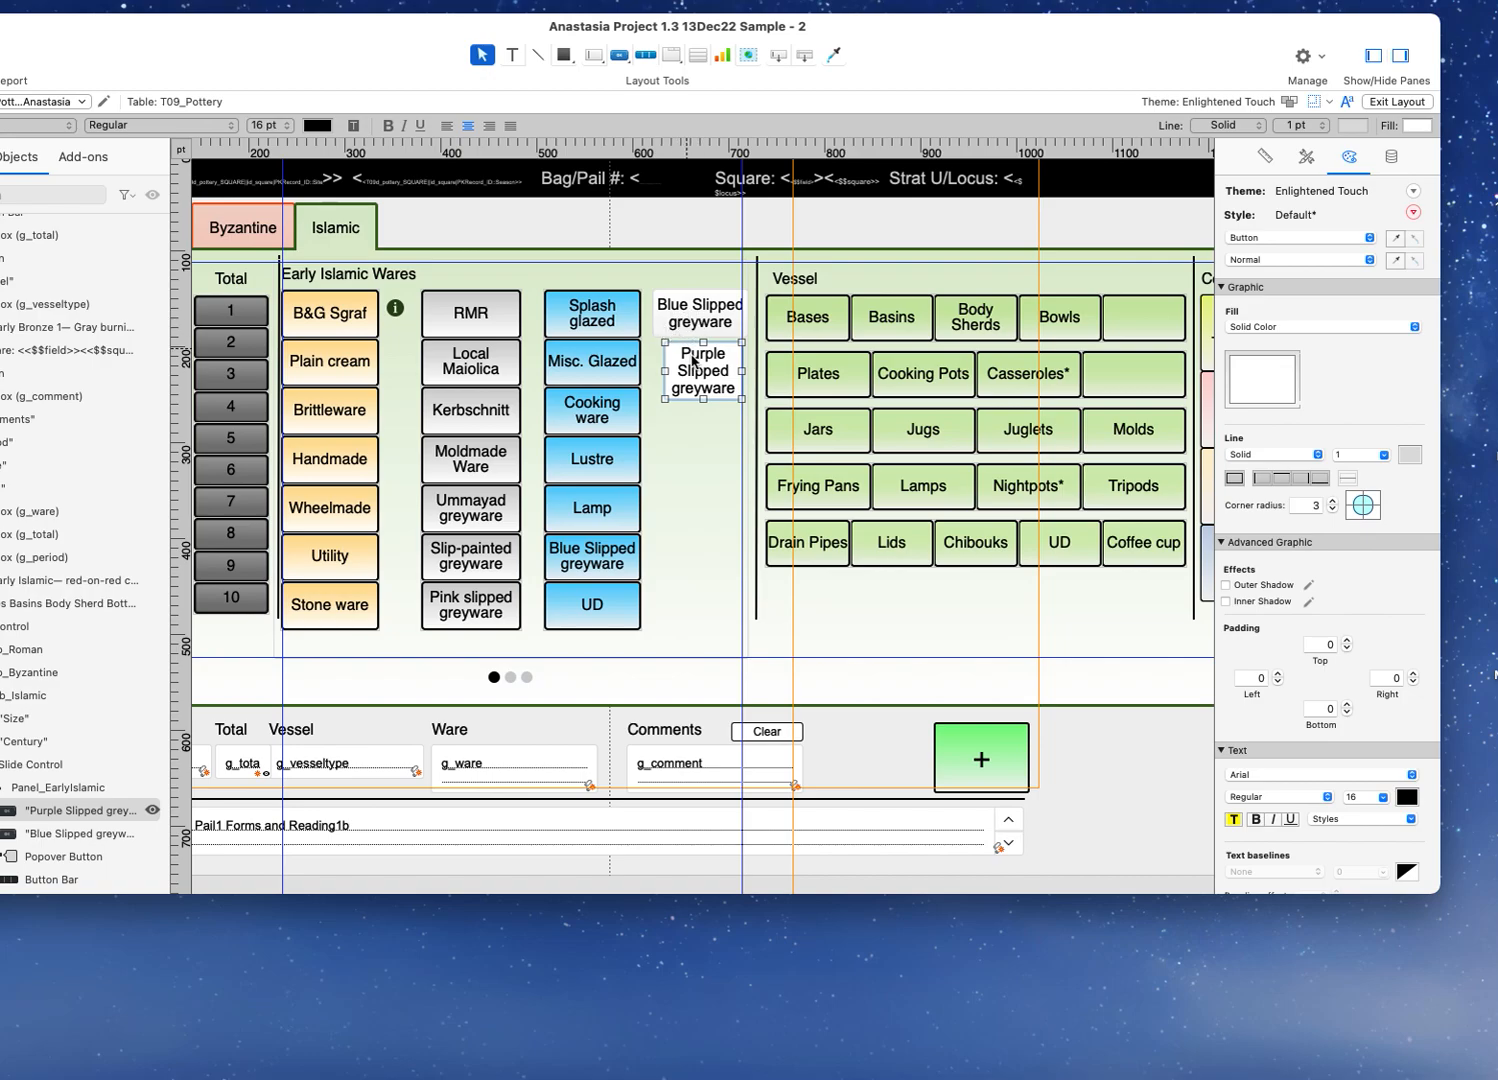
Step: Set the Blue Slipped greyware button's height to 50 pt, after cycling the measurement units through inches and centimetres back to points
click(697, 323)
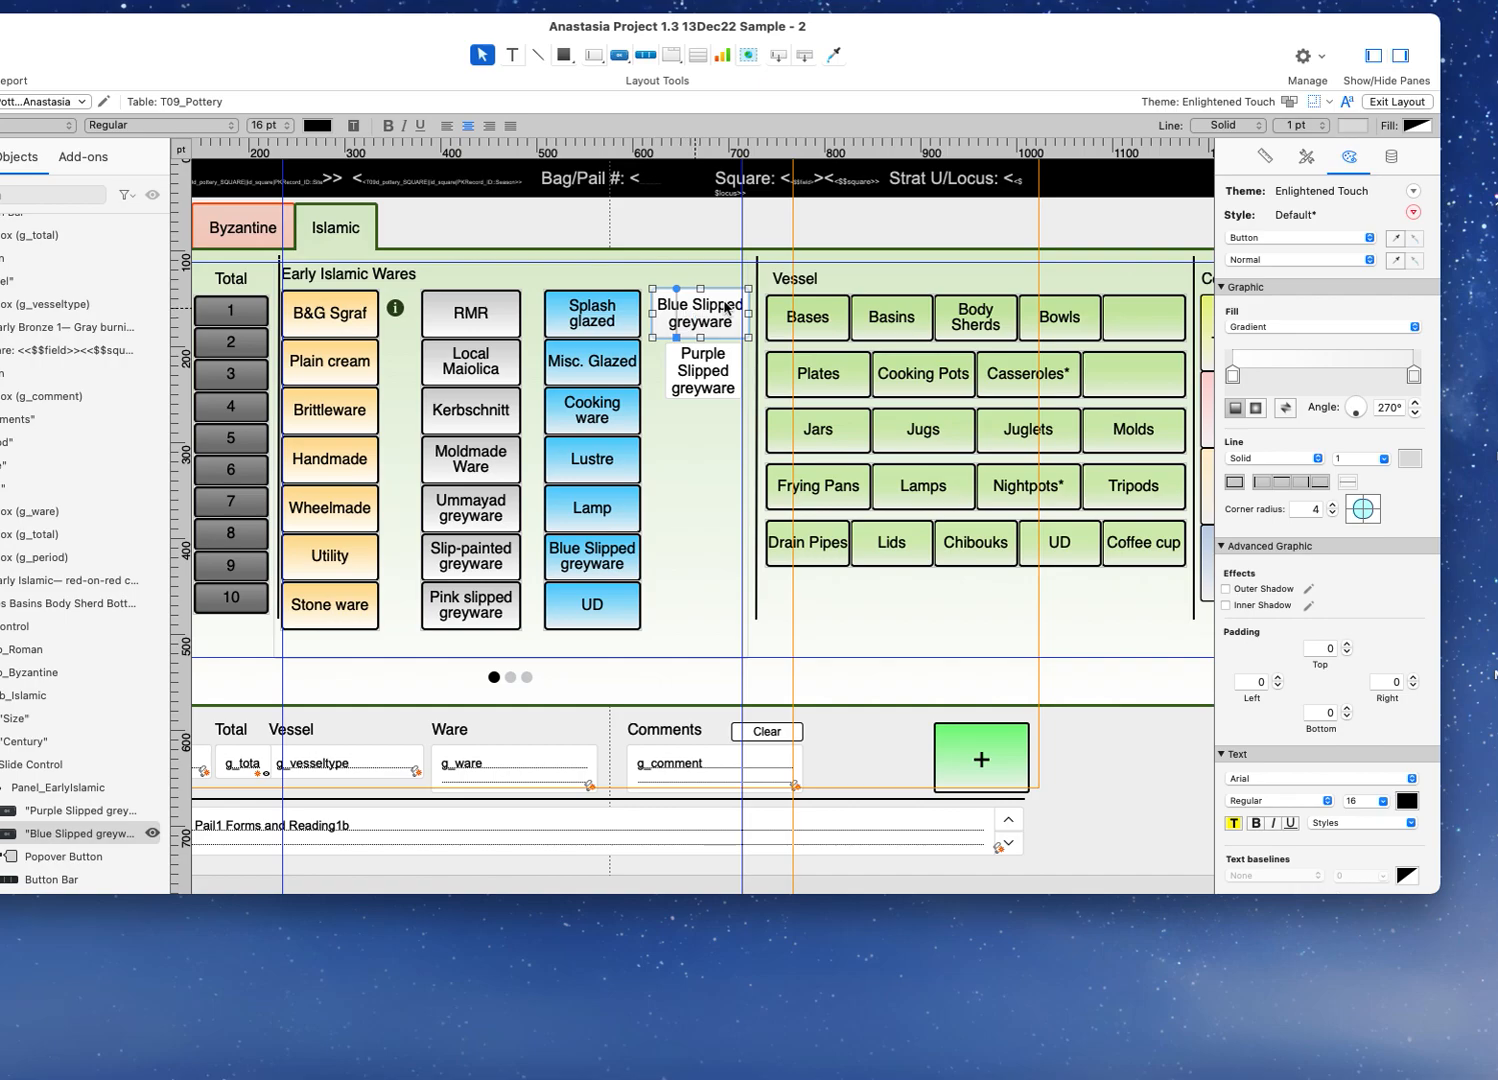
click(1265, 158)
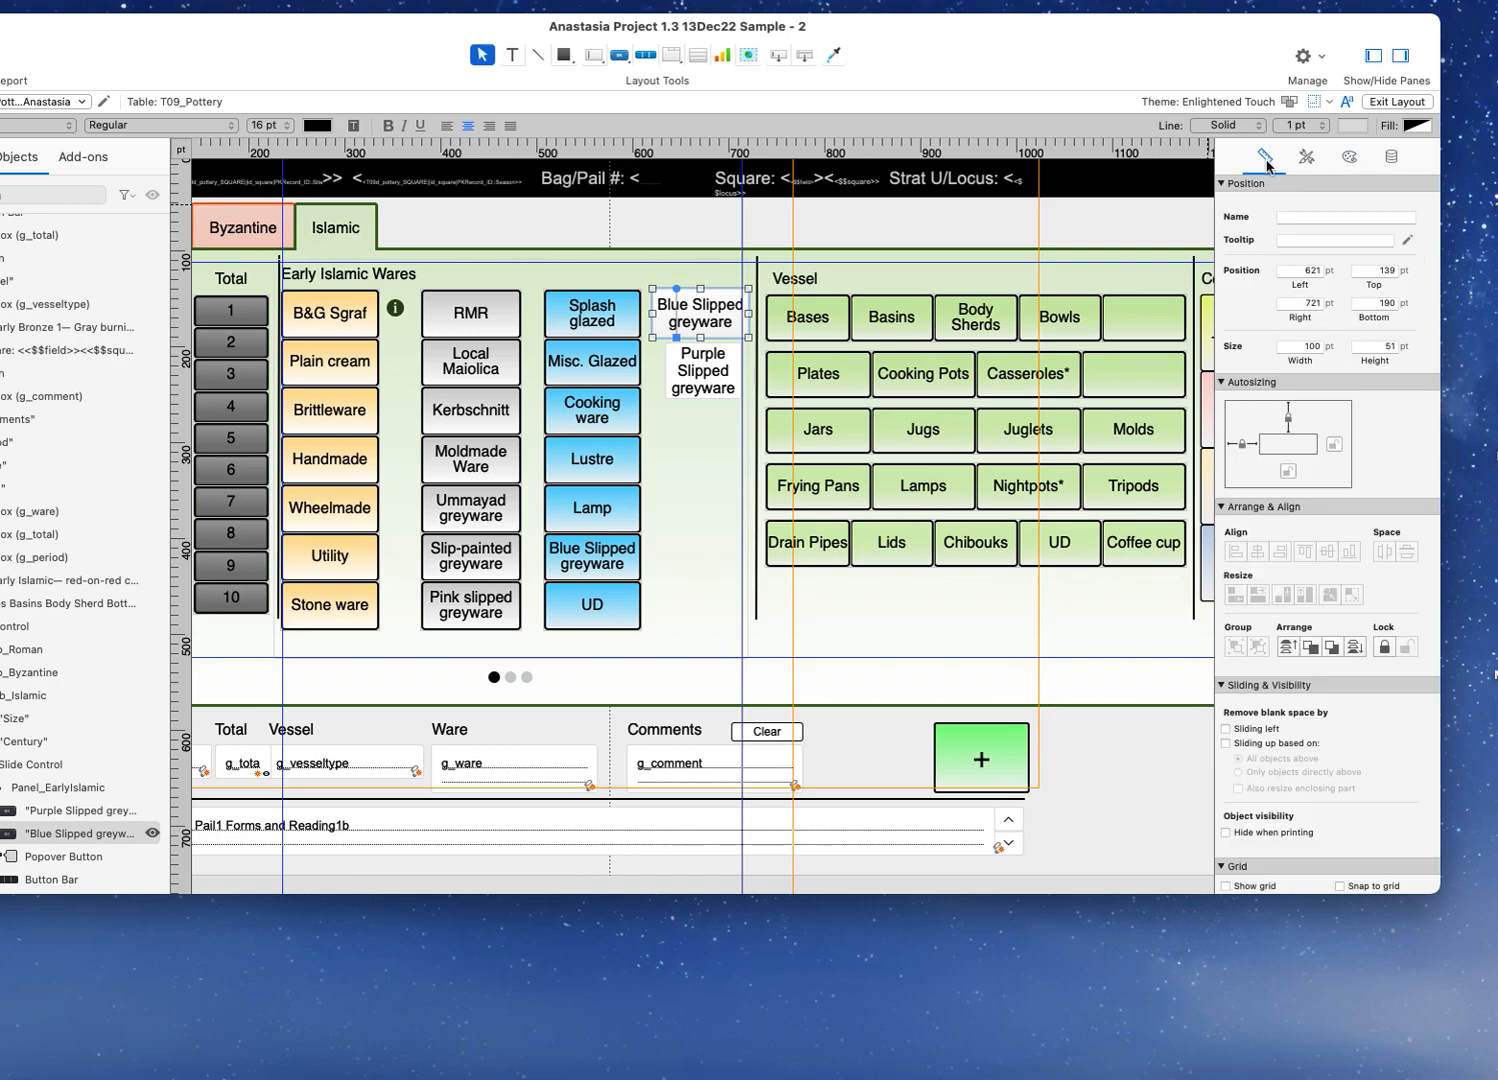
click(1330, 348)
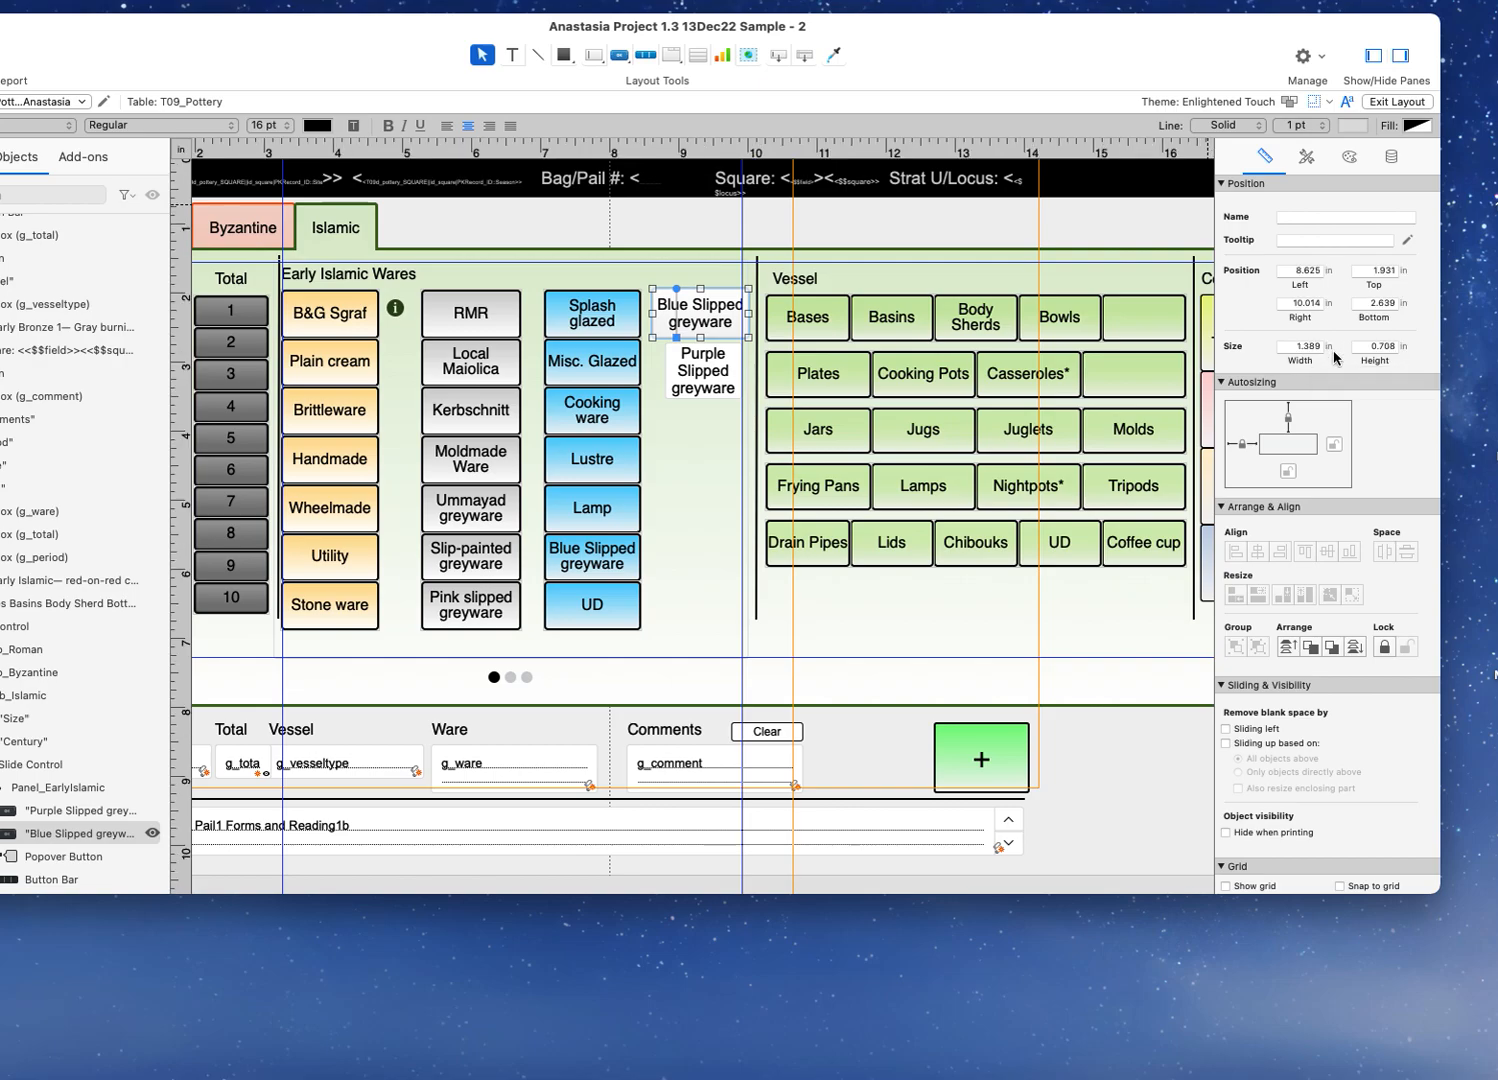
click(1330, 348)
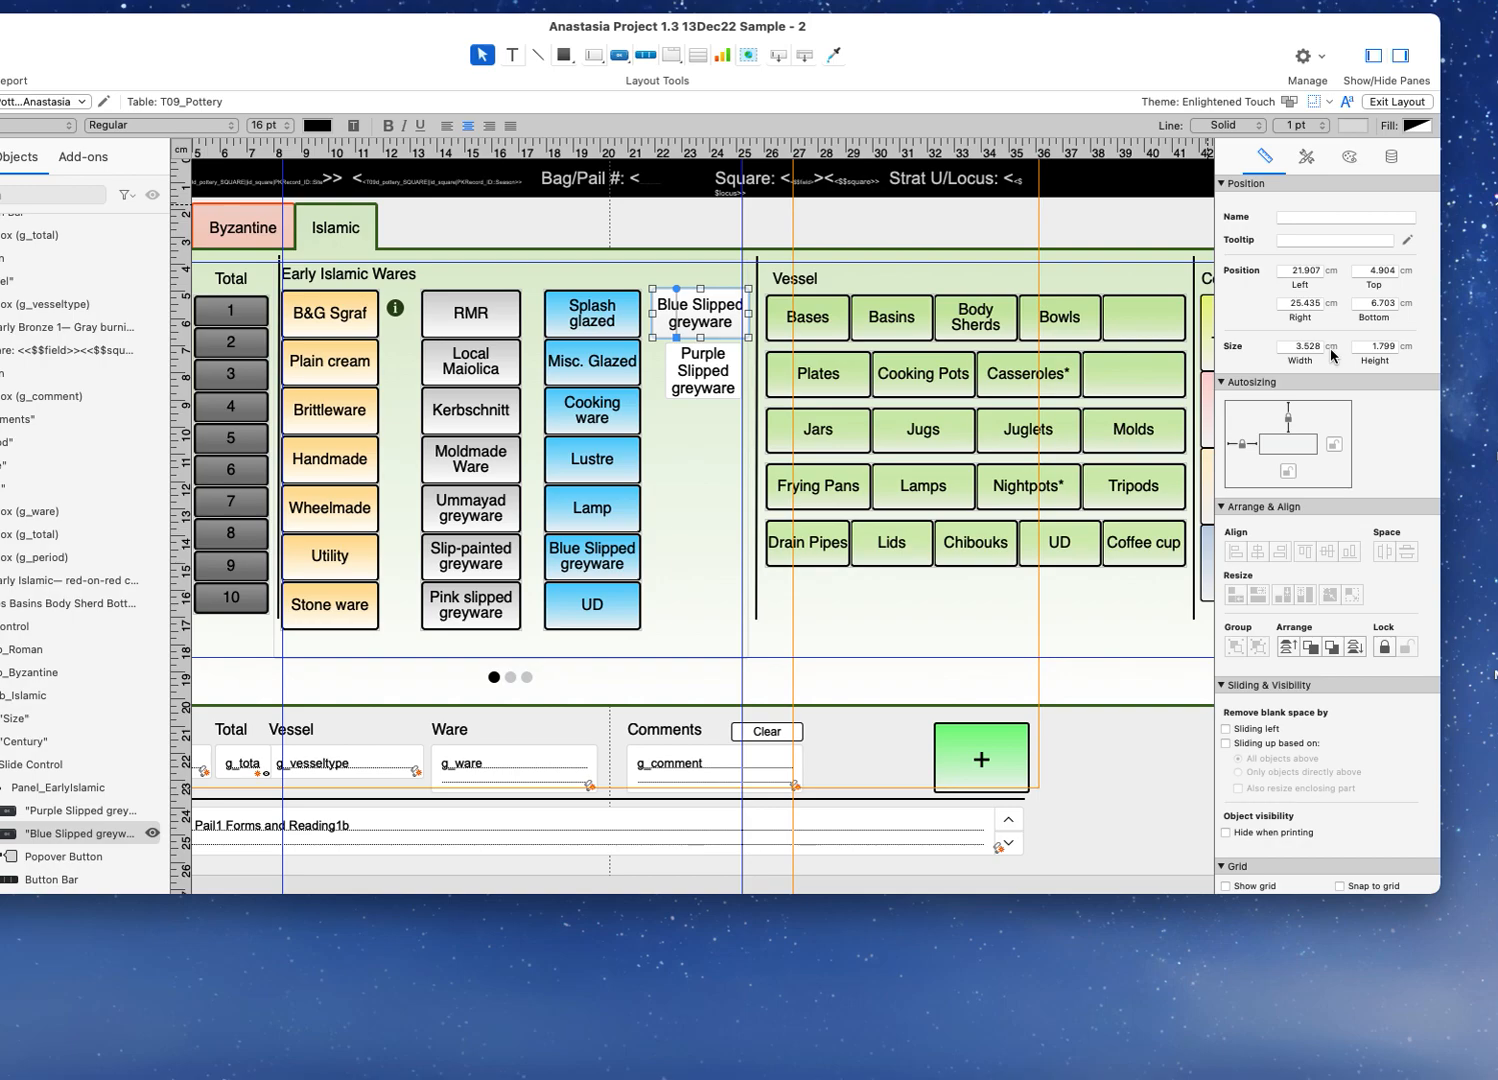
click(1330, 348)
click(1330, 348)
click(1330, 348)
click(1330, 348)
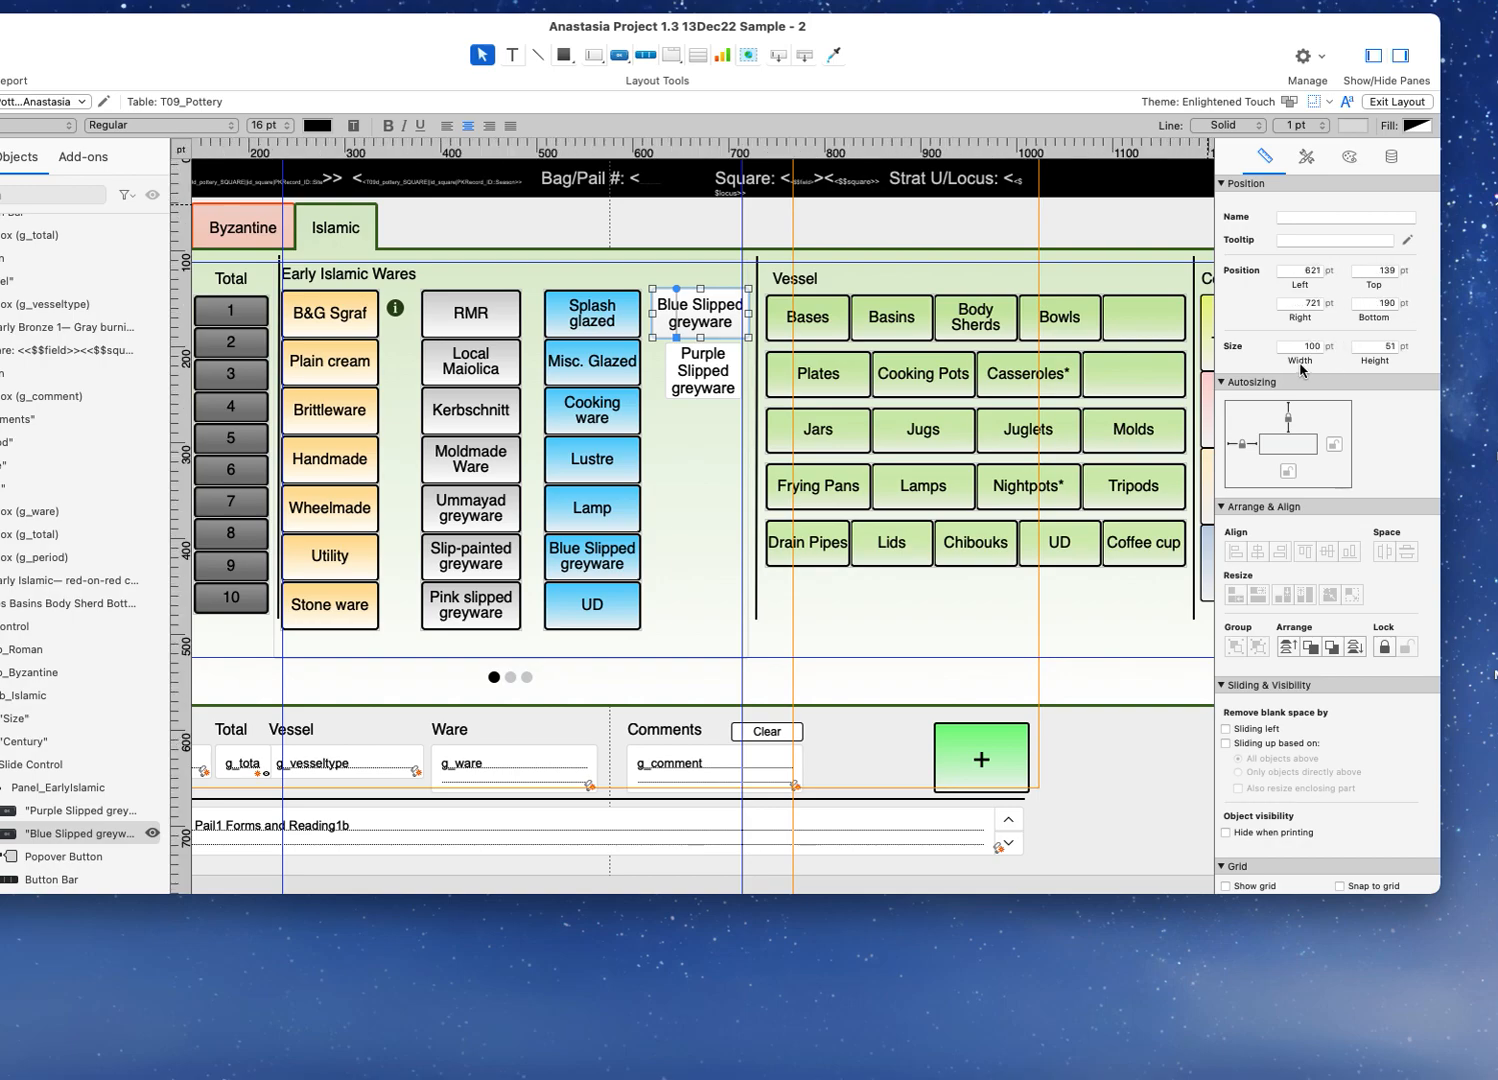
click(1395, 347)
key(Return)
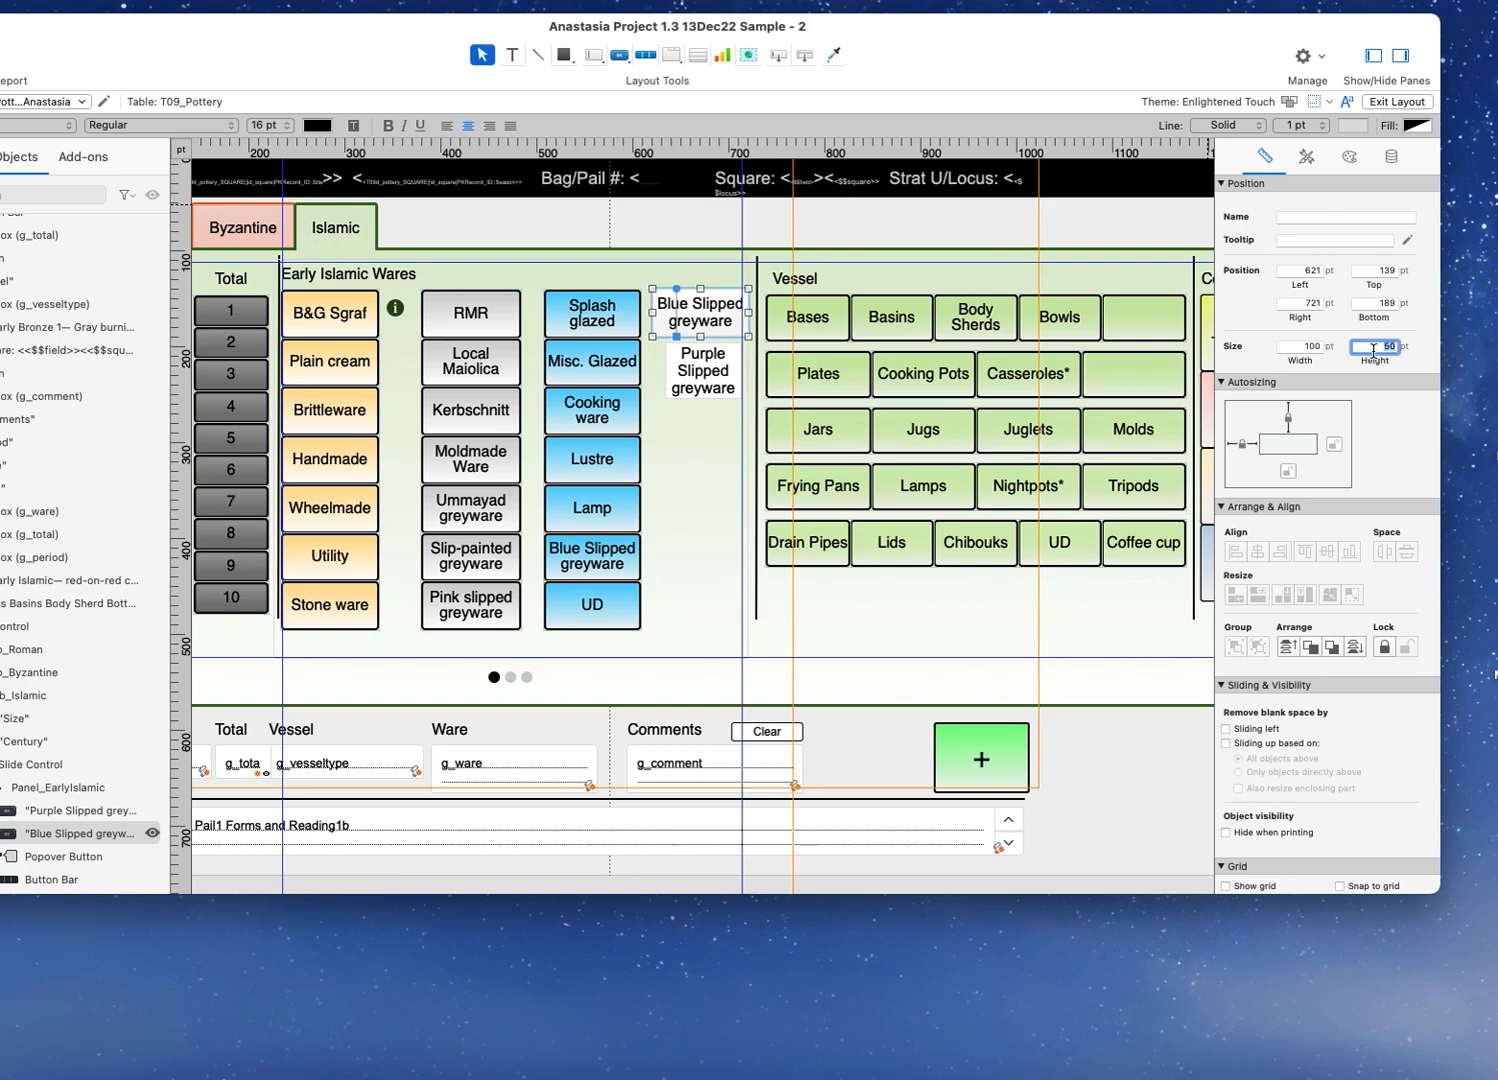
Step: Set the size of the Purple Slipped greyware button to 100 pt wide and 50 pt high
click(703, 380)
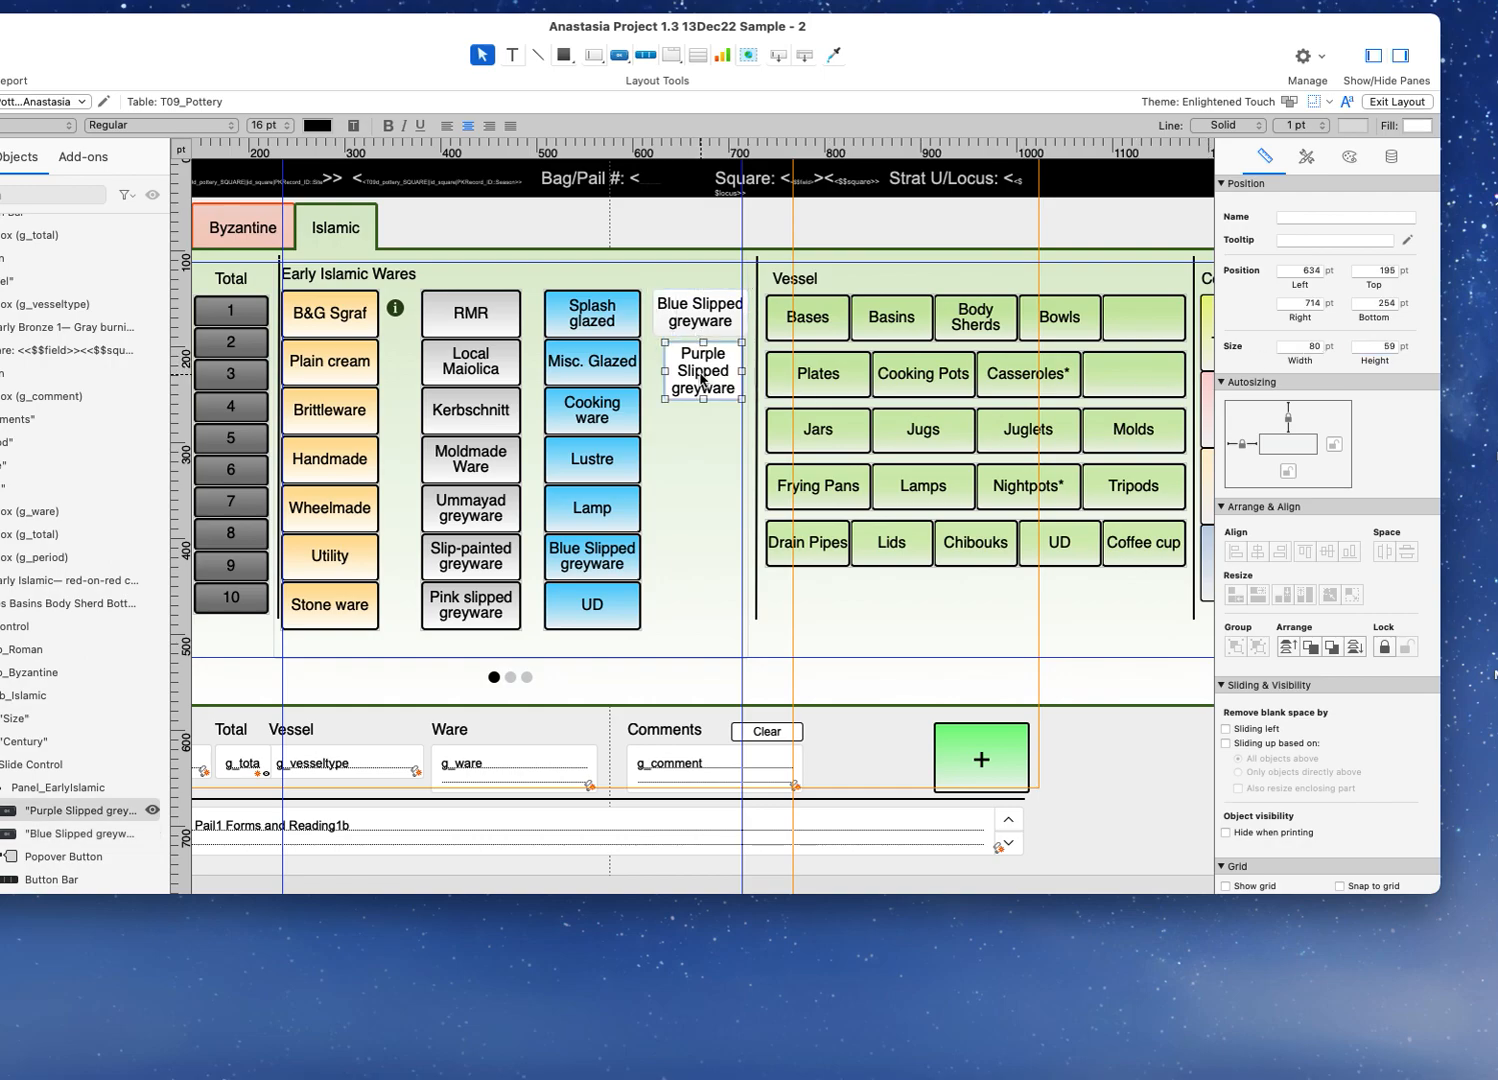
double_click(1318, 345)
text(100)
key(Return)
double_click(1395, 347)
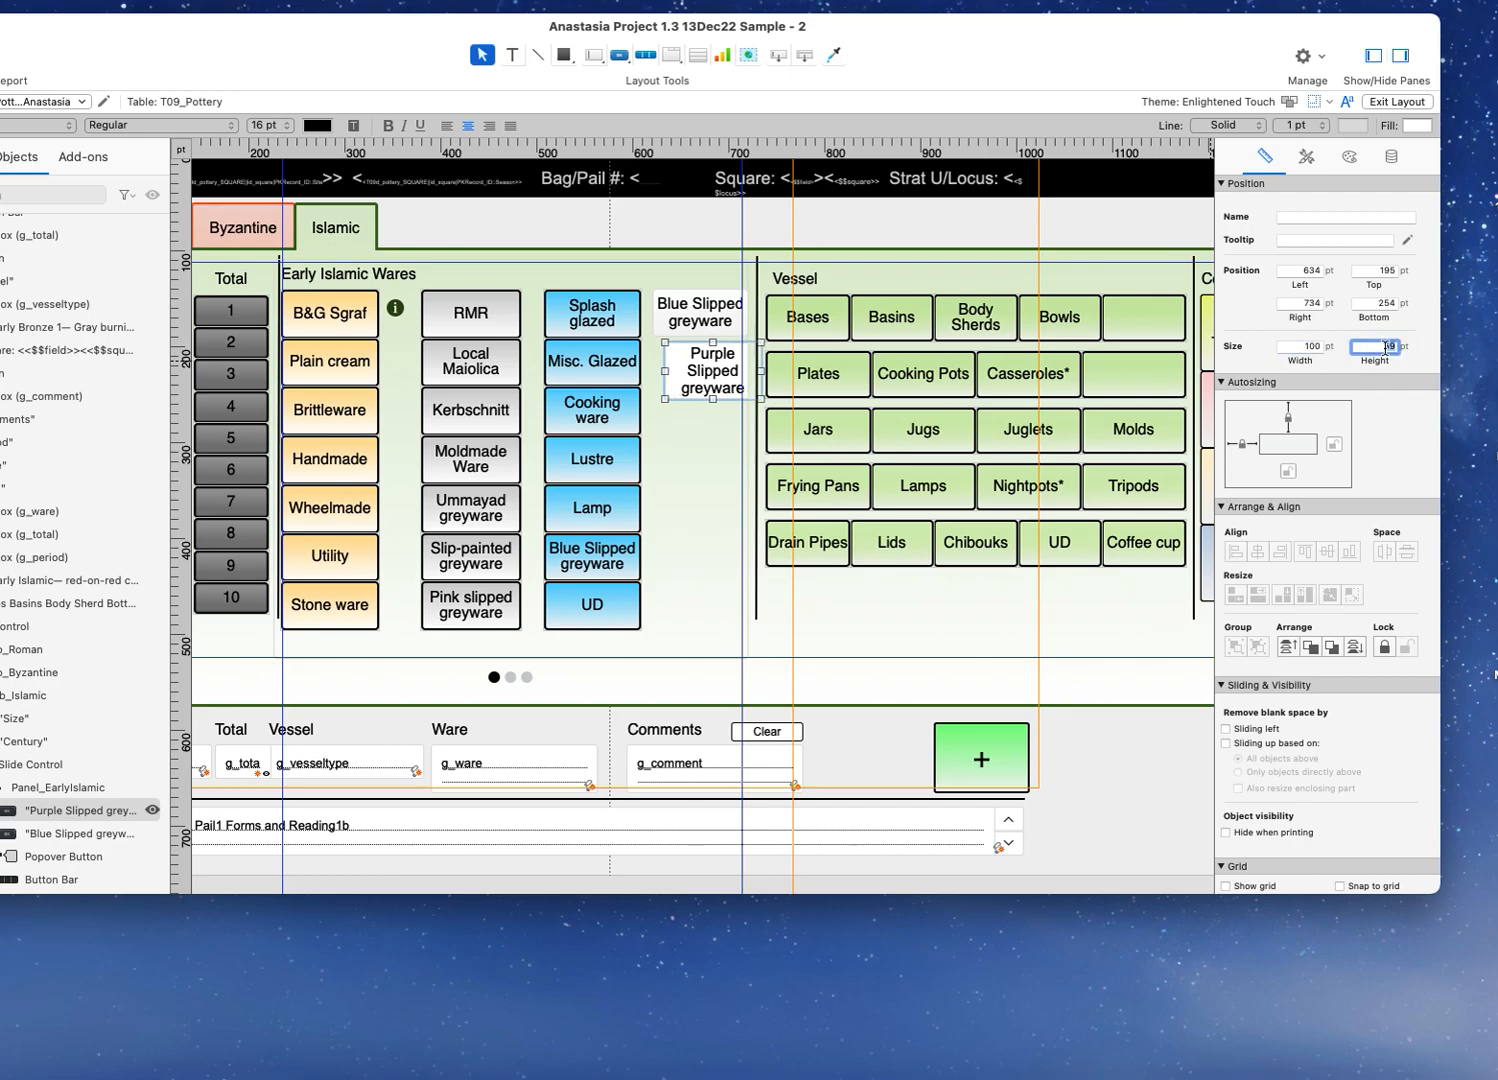
key(Return)
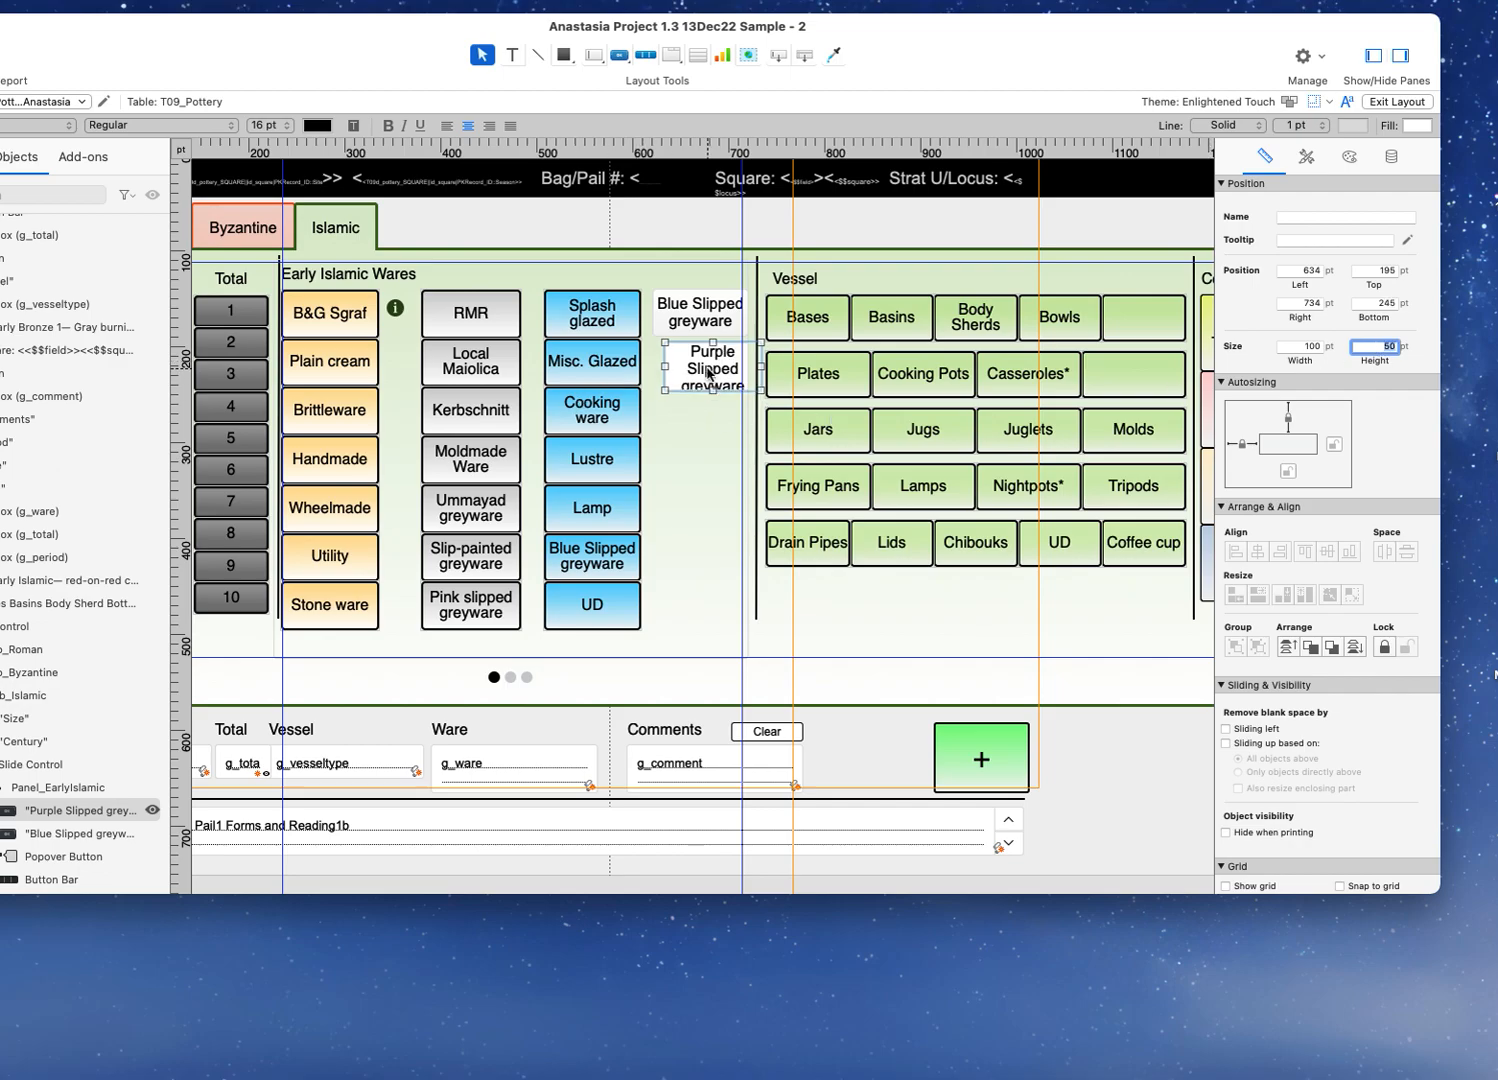
Step: Move the Purple Slipped greyware button to a left position of 620 pt and stretch its height to about 59 pt
drag(702, 373, 686, 373)
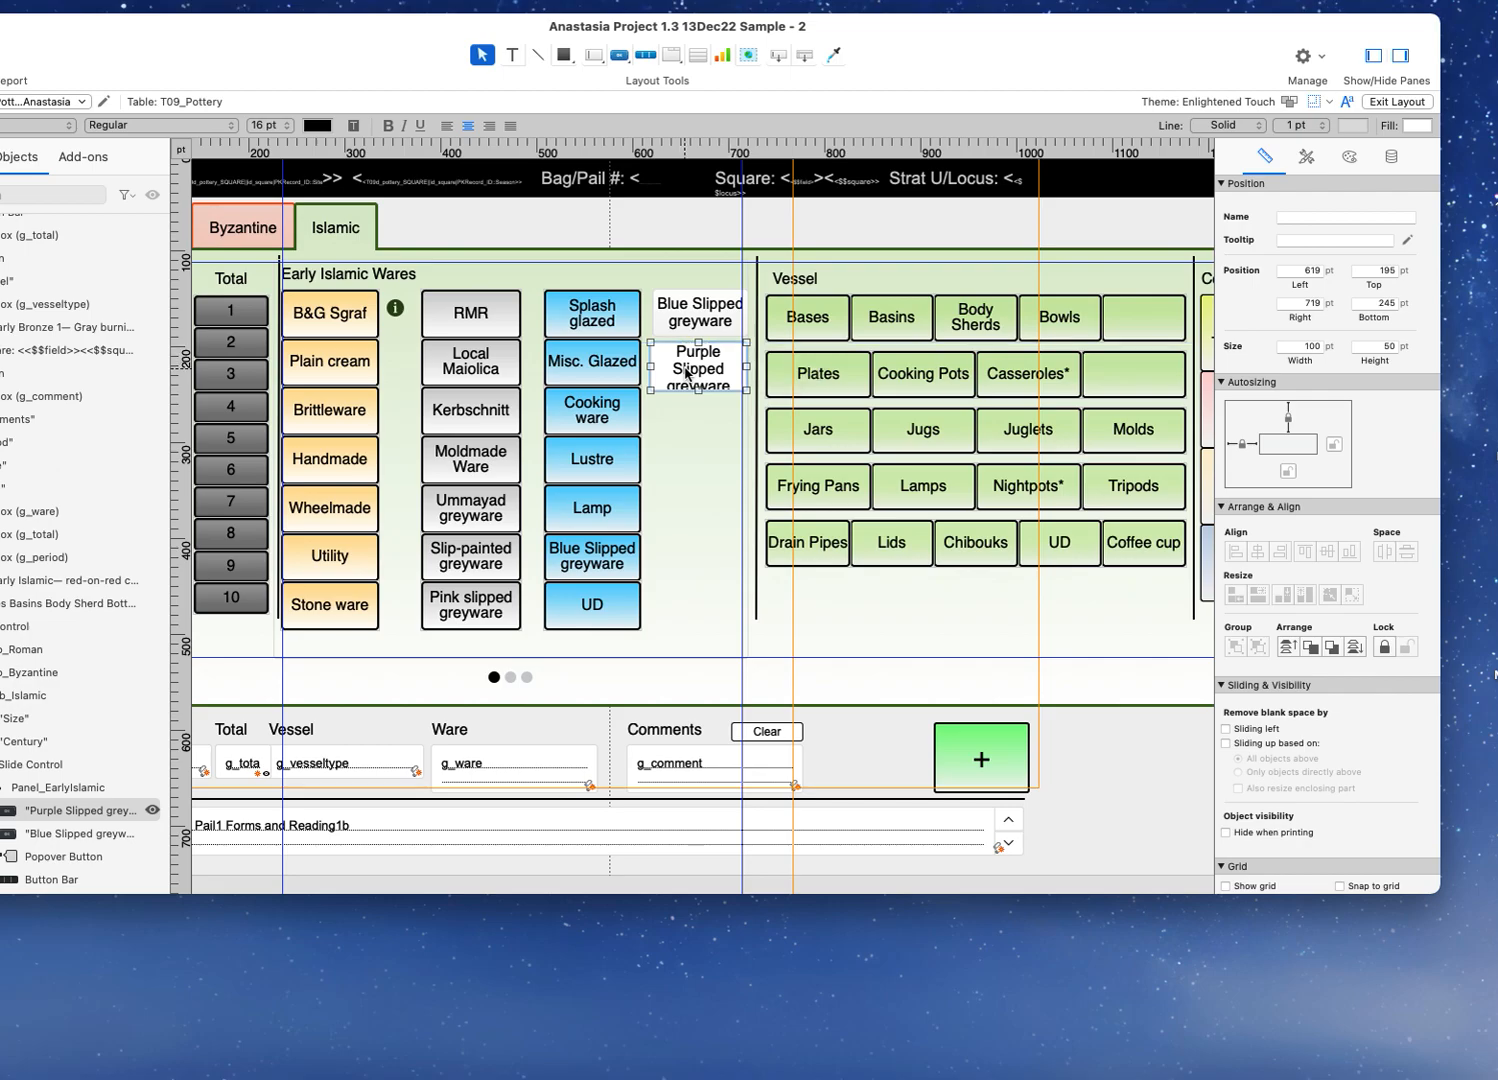
key(Right)
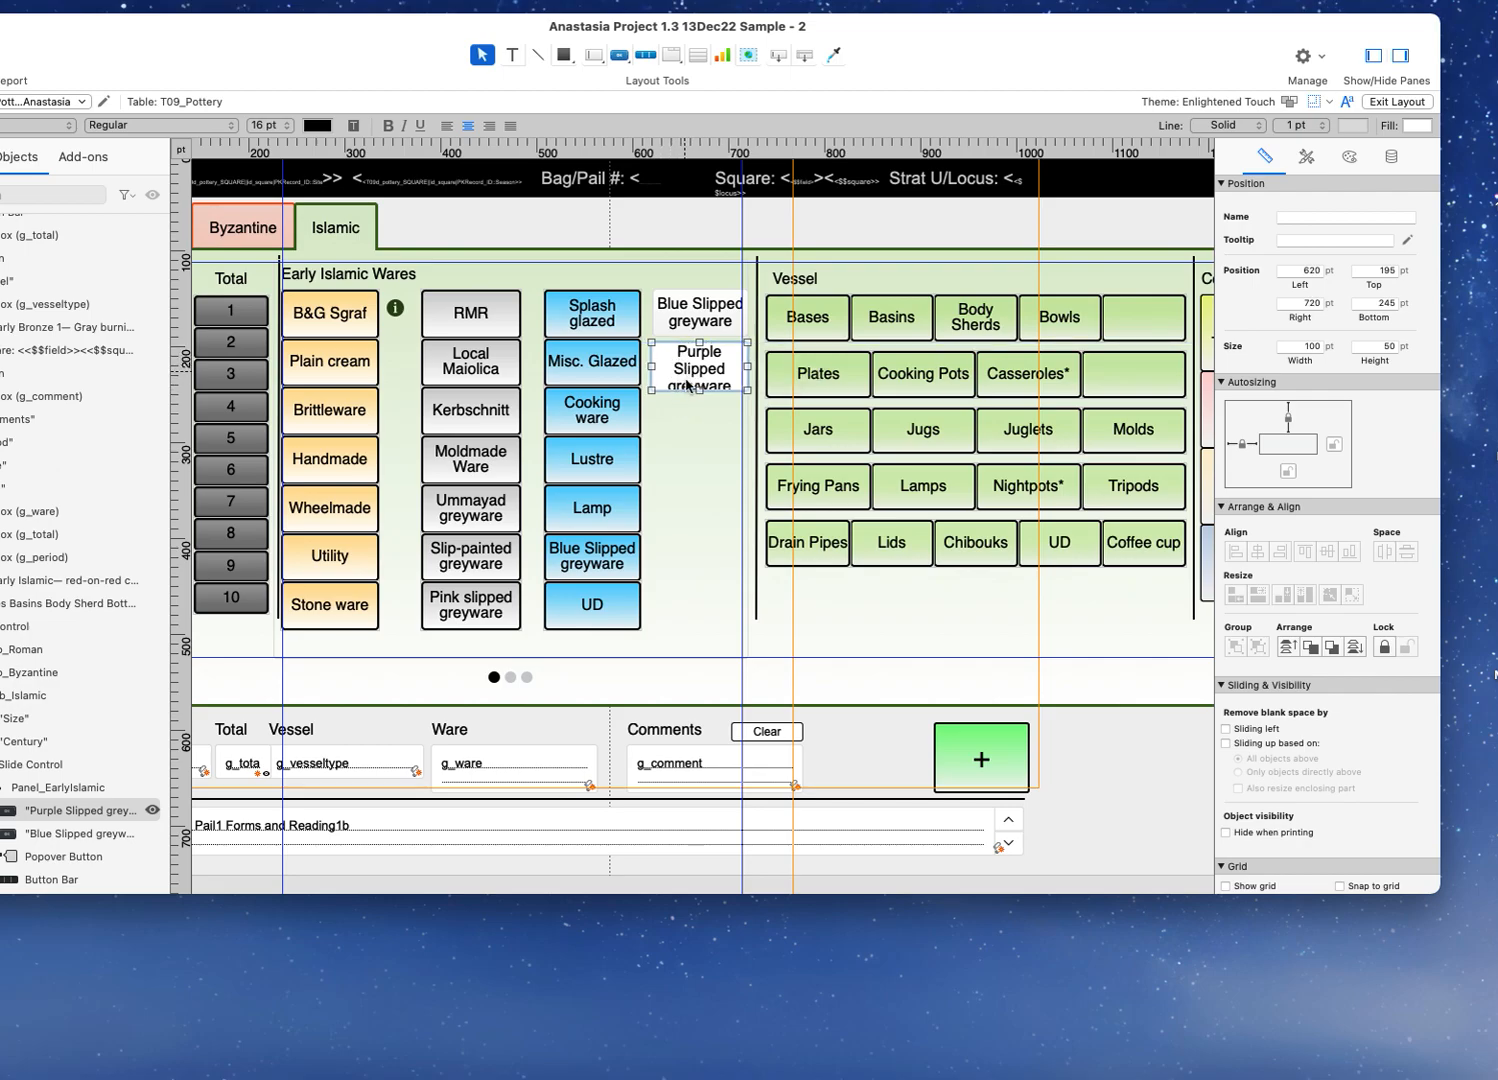
drag(698, 391, 699, 401)
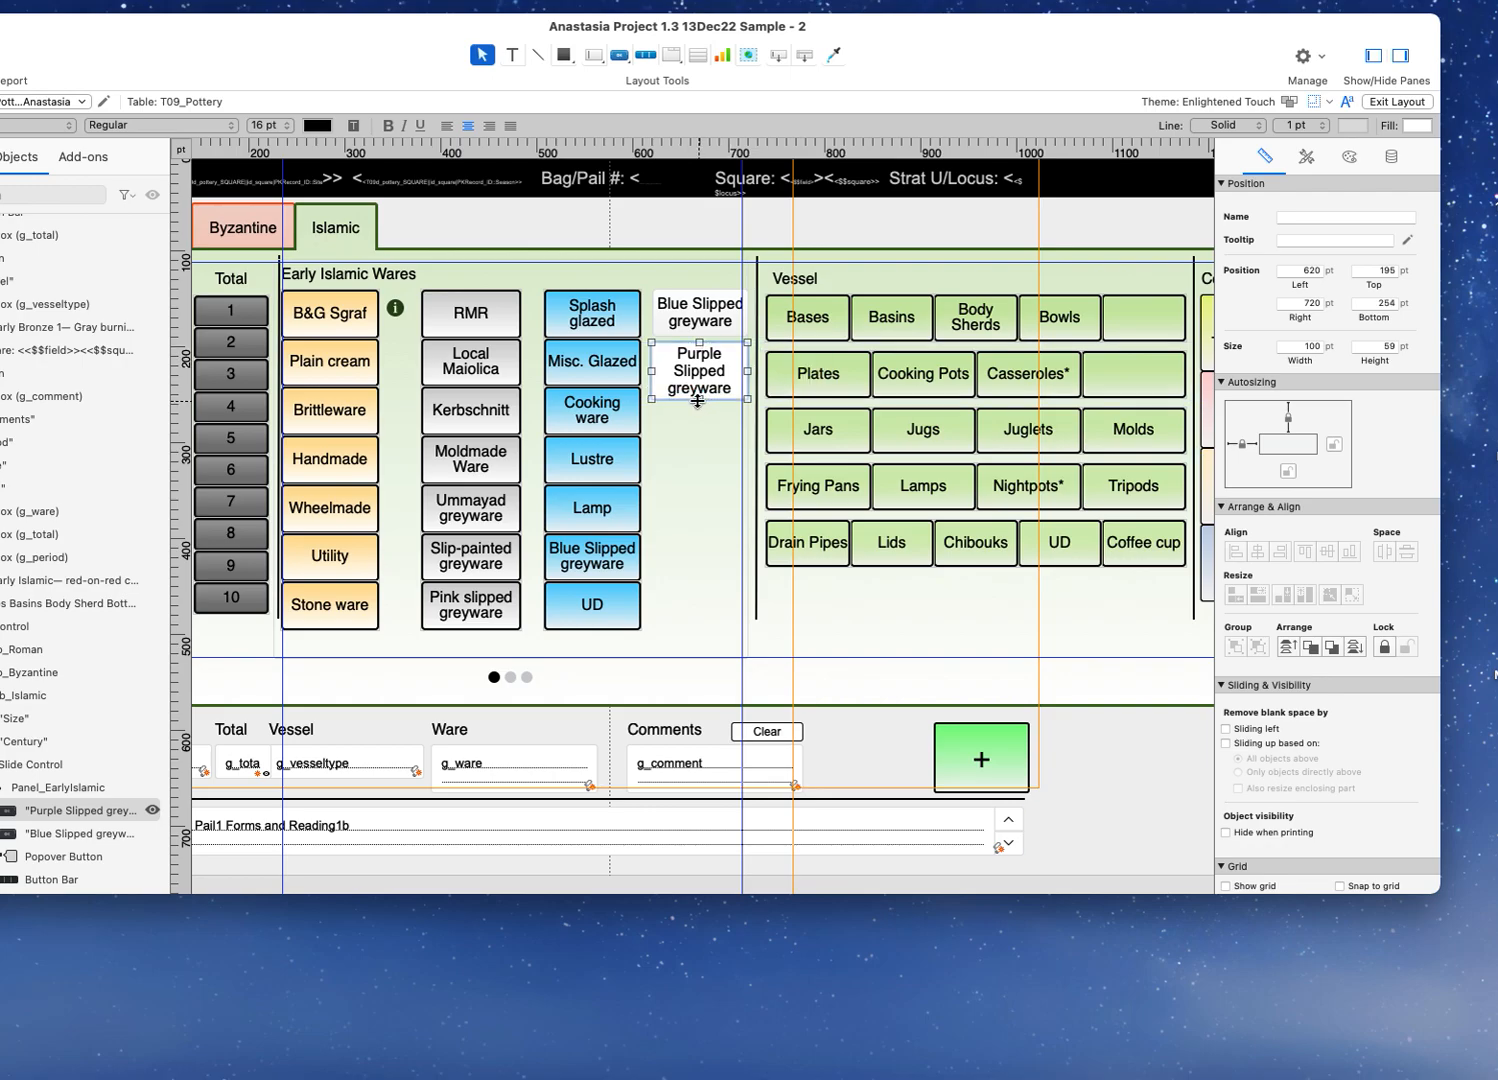
Step: Align the left edges of the Purple and Blue Slipped greyware buttons
click(704, 444)
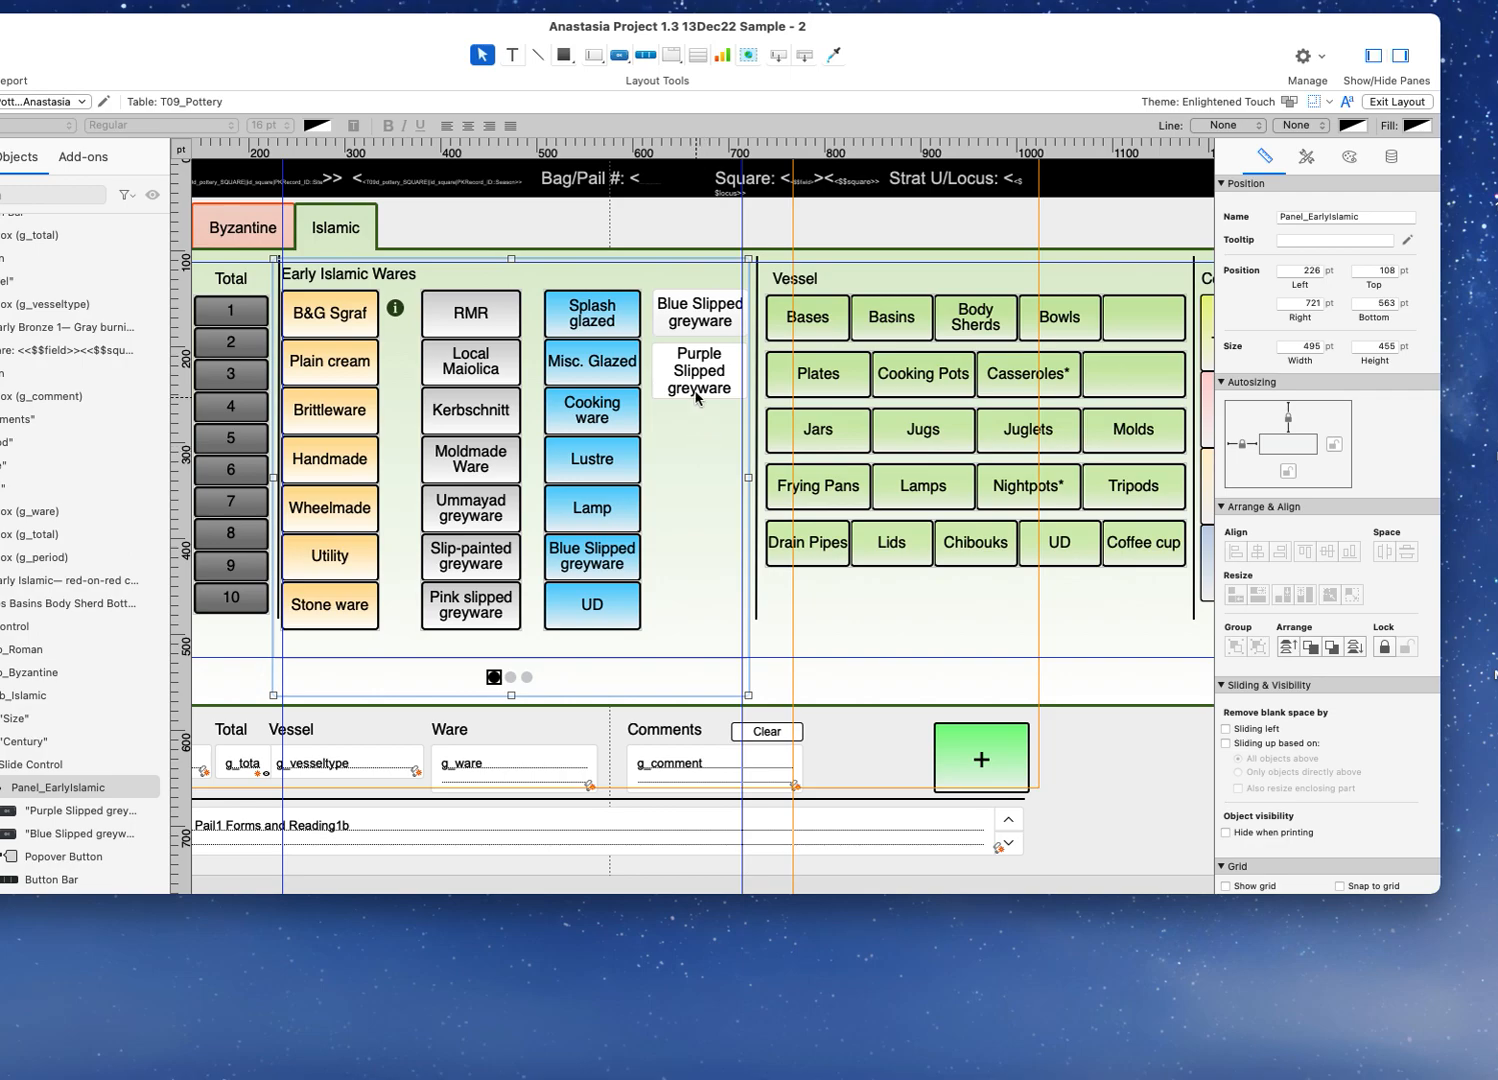
click(700, 327)
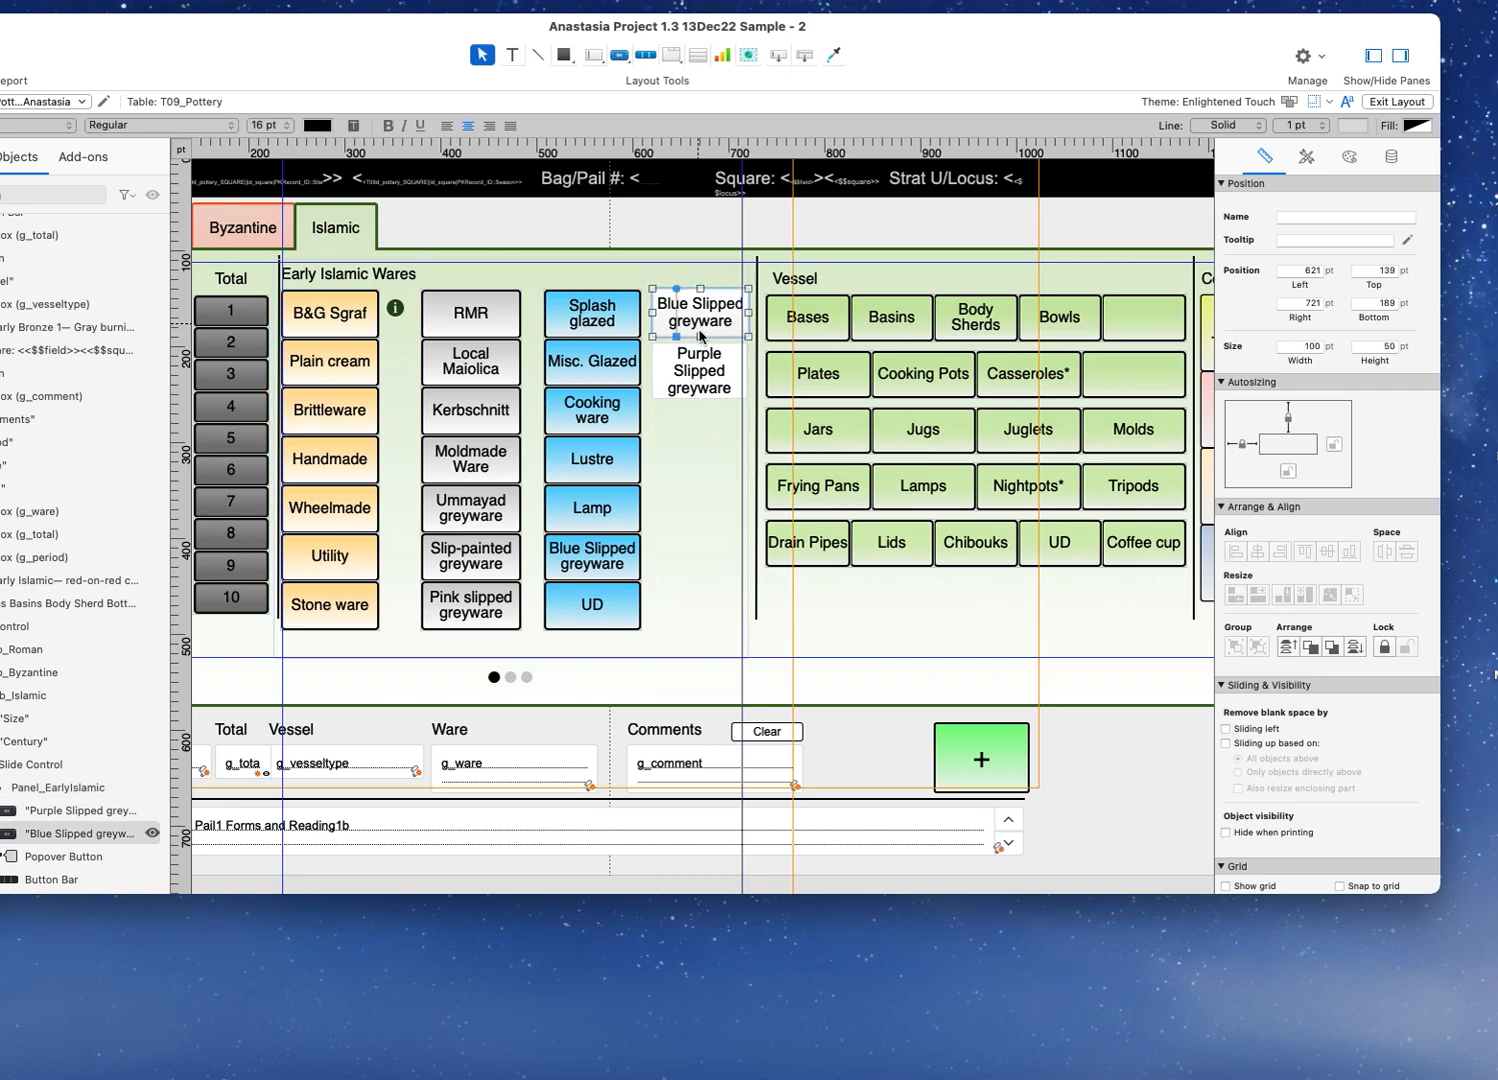
click(706, 366)
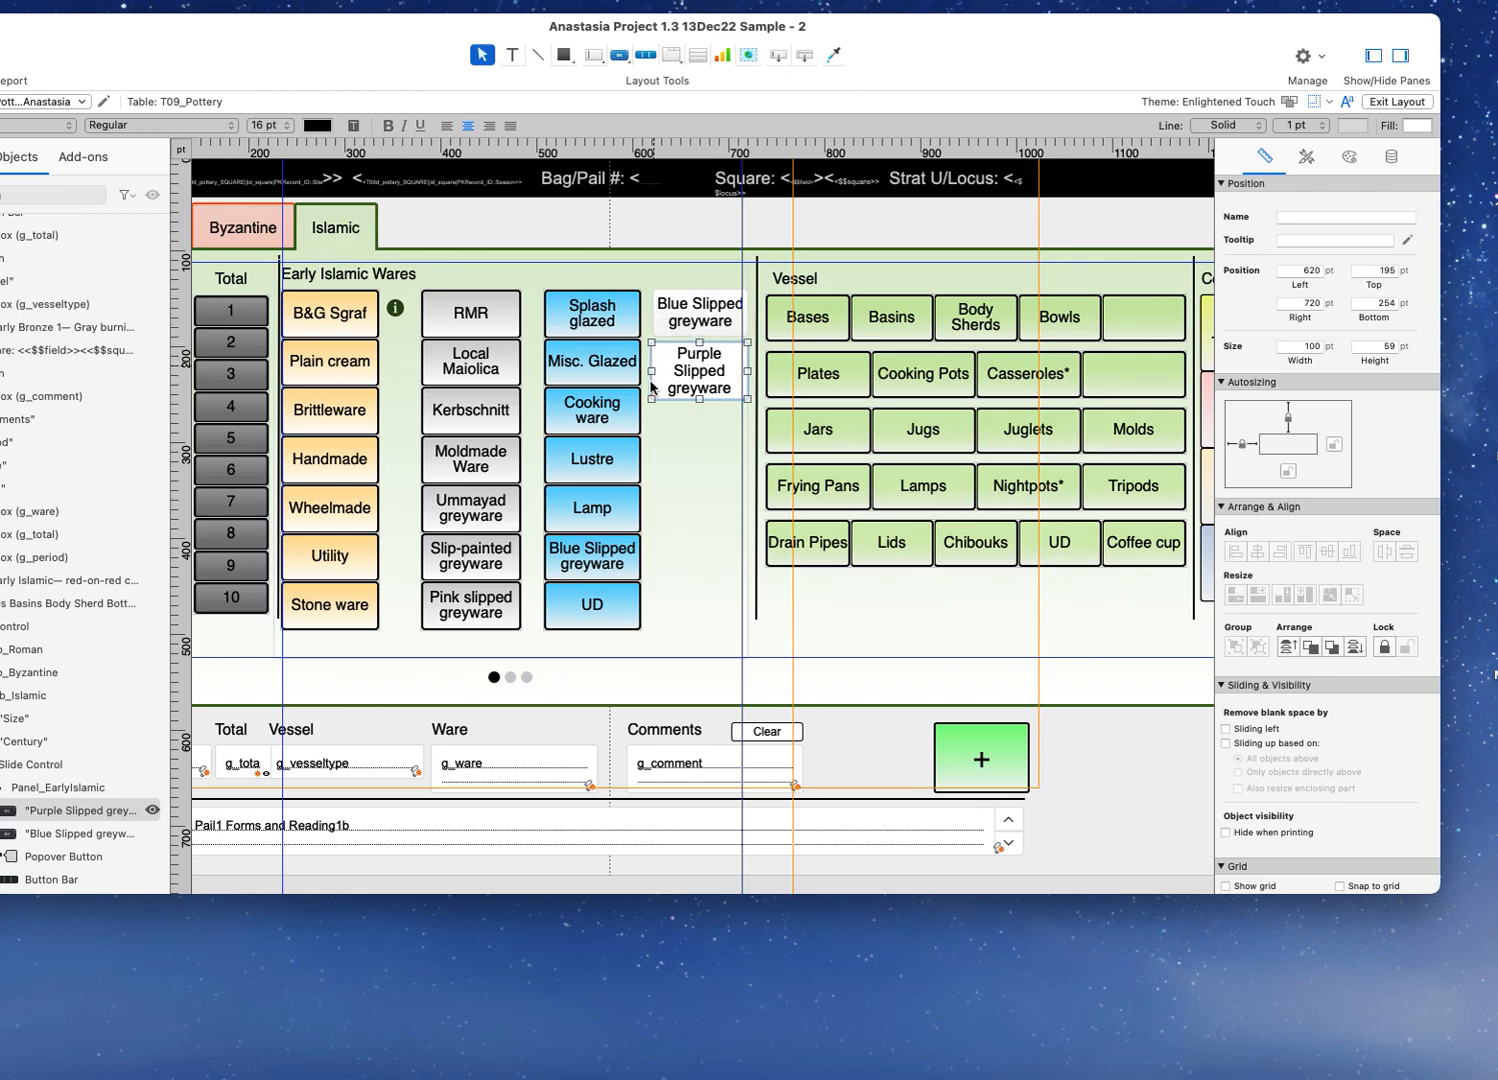
shift+click(686, 328)
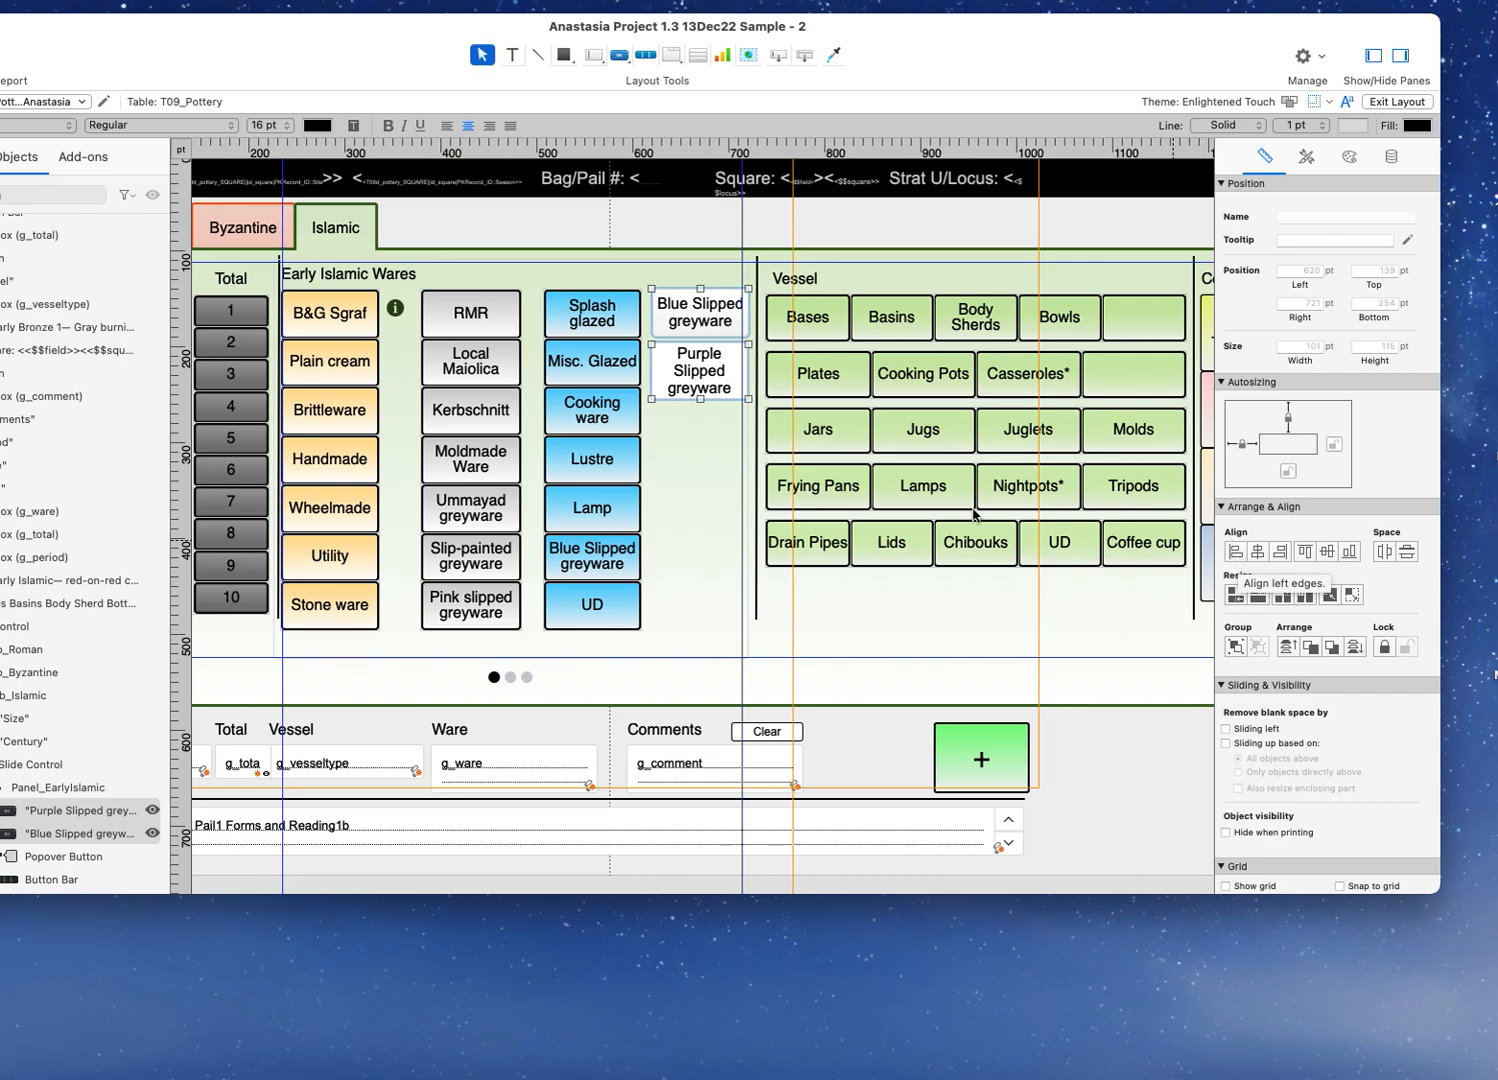
click(1237, 557)
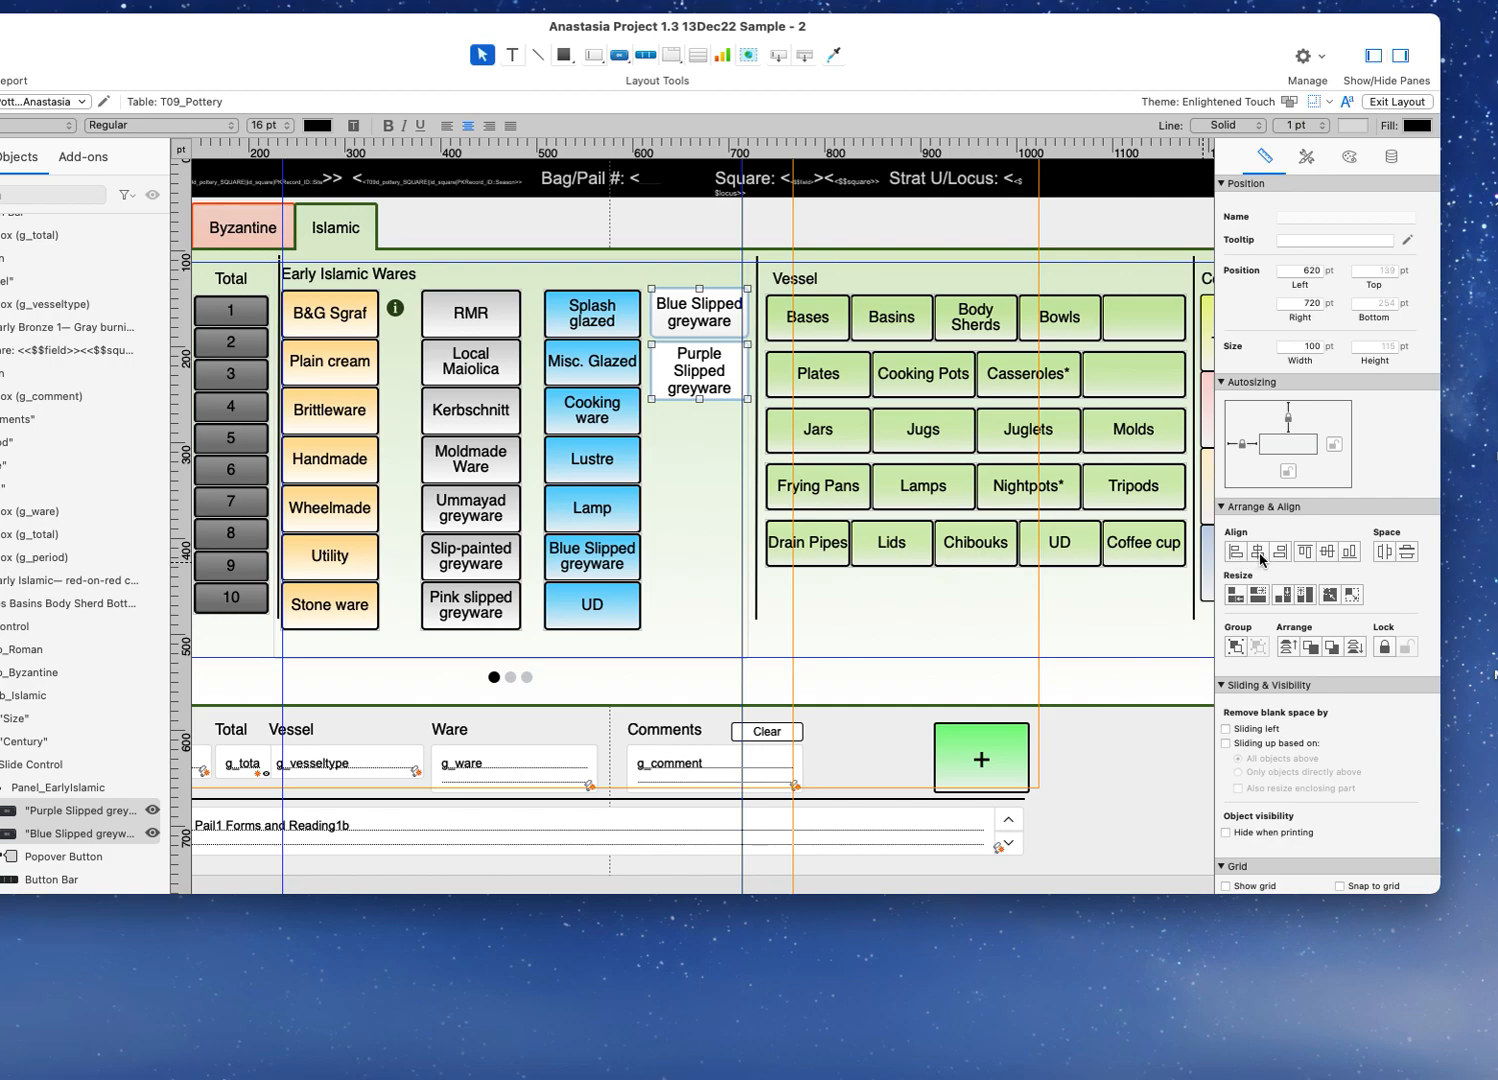
Step: Try aligning both greyware buttons' right and top edges, and place the Purple one below the Blue one at a top position of about 211 pt
click(1279, 553)
click(1302, 553)
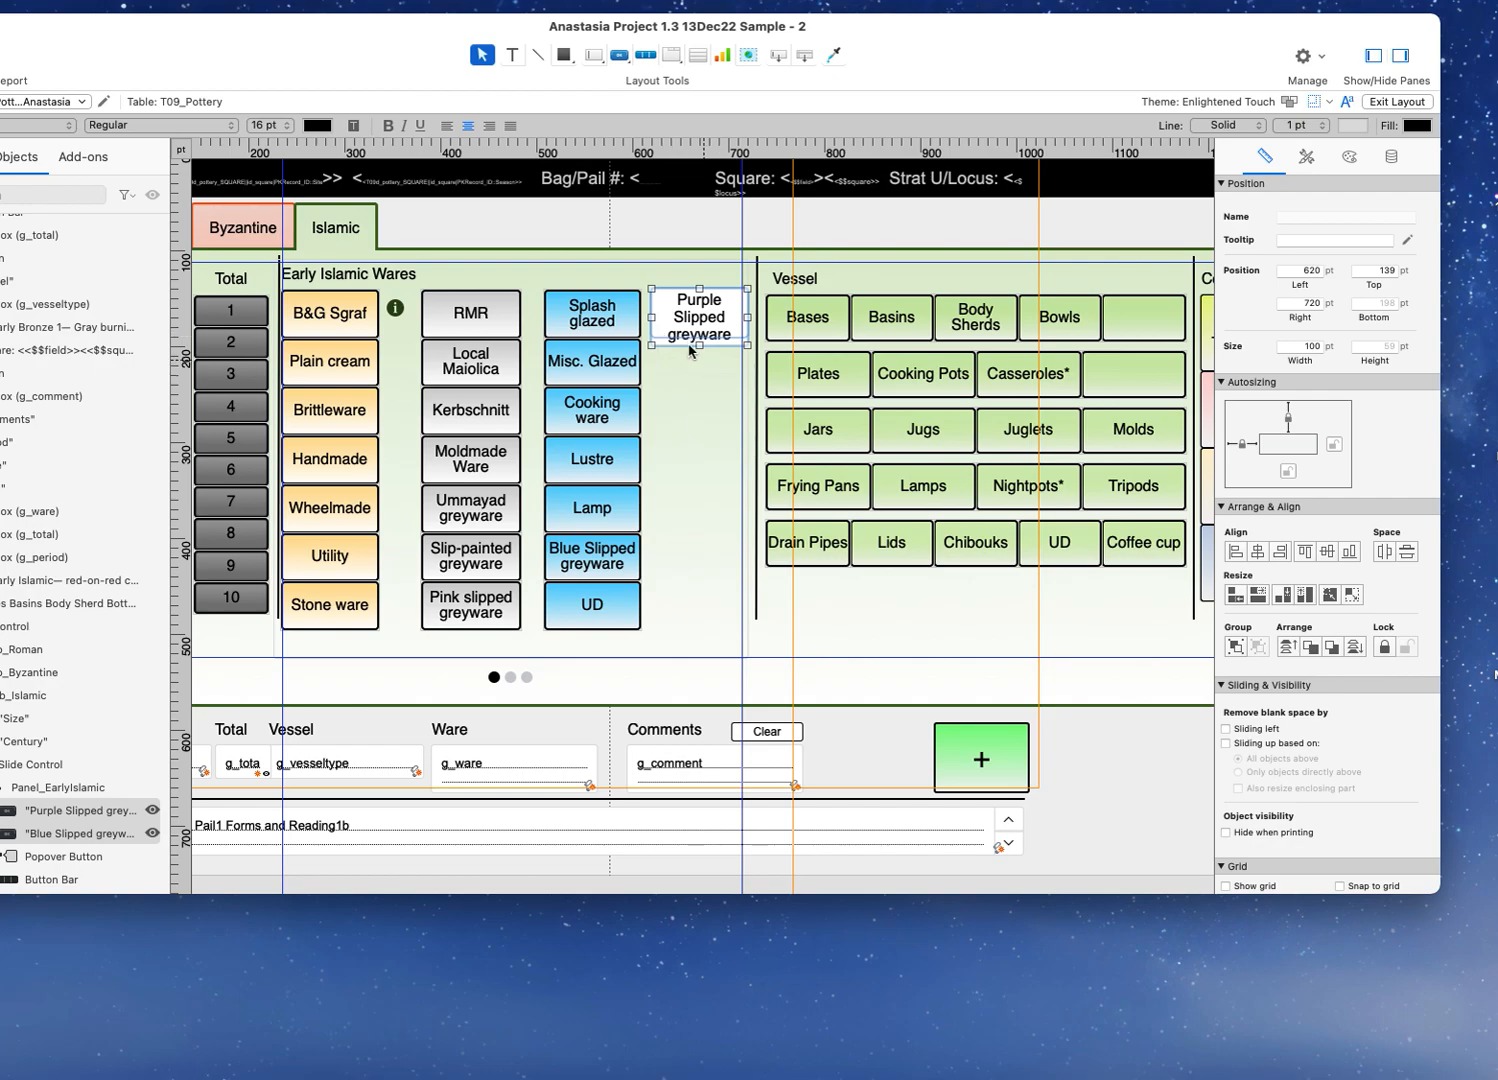
drag(685, 336, 685, 395)
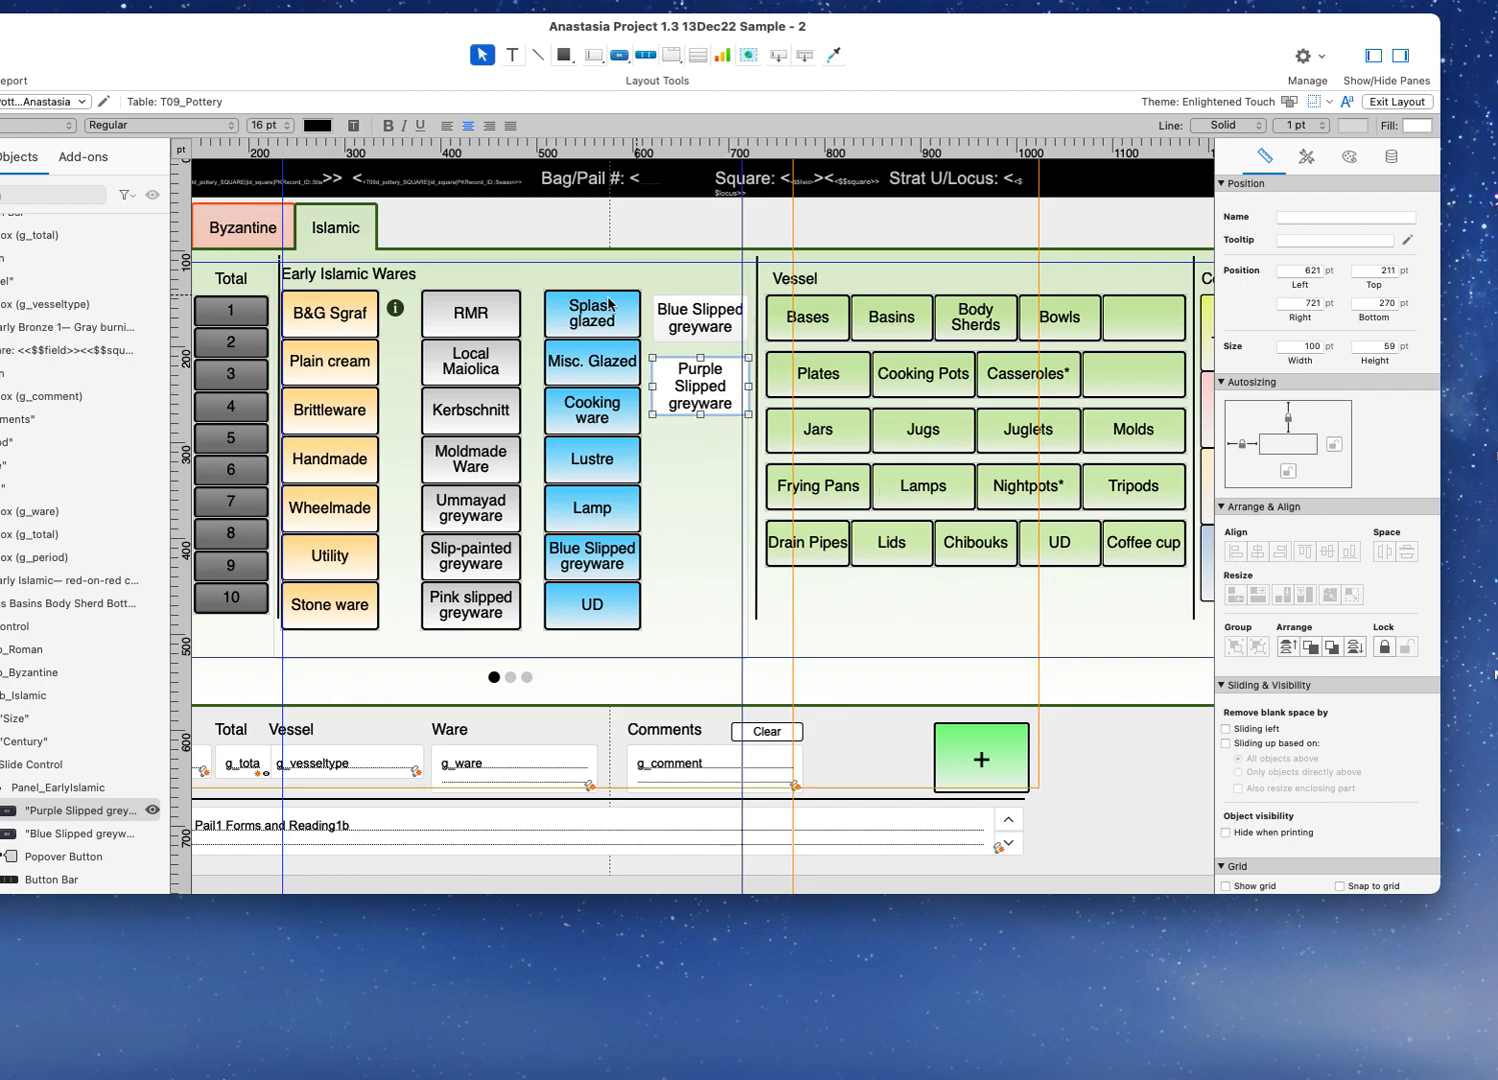
Step: Bring the Blue Slipped greyware button to the front and move it up to a top position of 139 pt
click(714, 327)
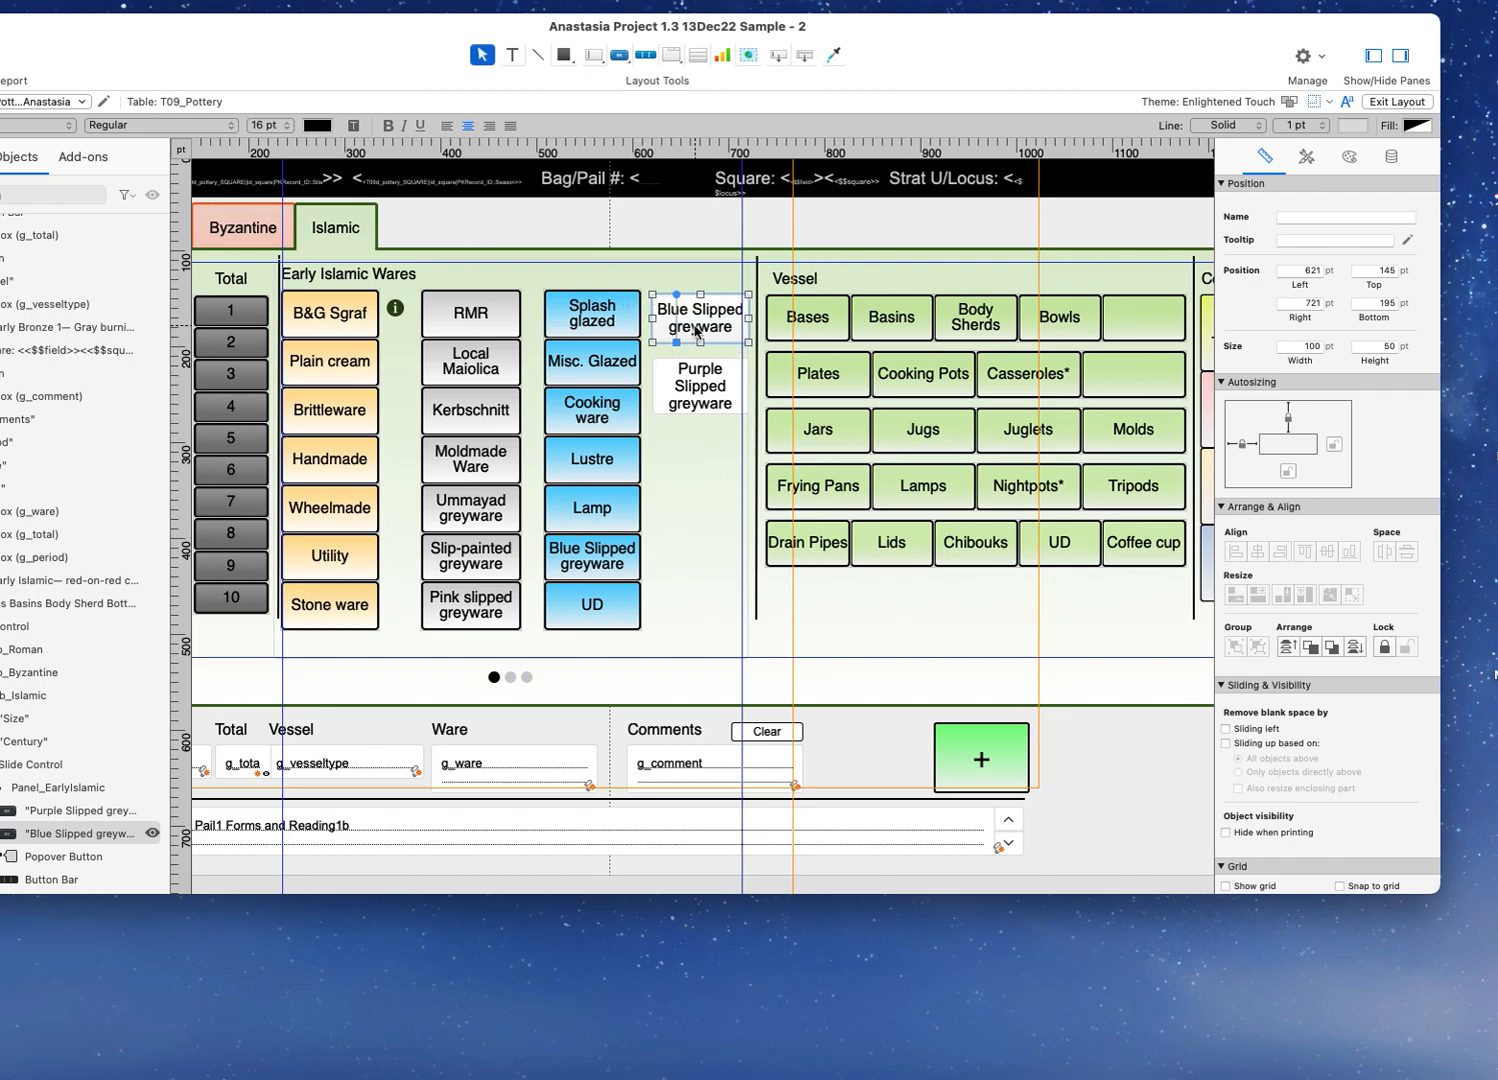
click(1289, 648)
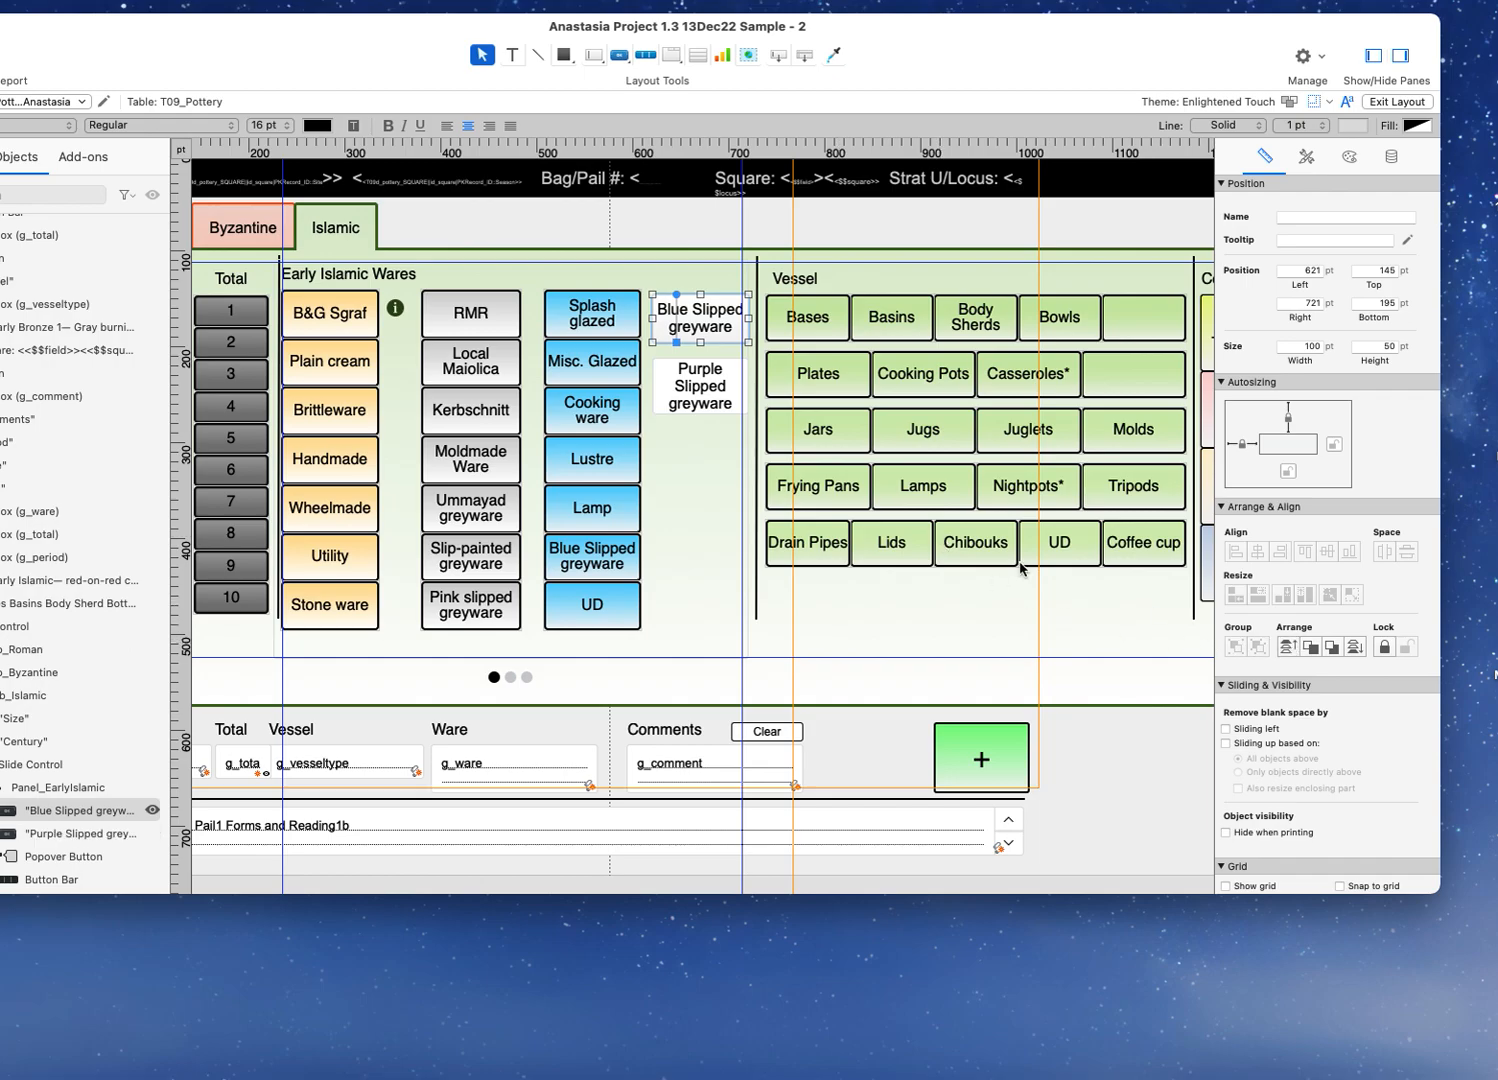
drag(688, 318, 688, 312)
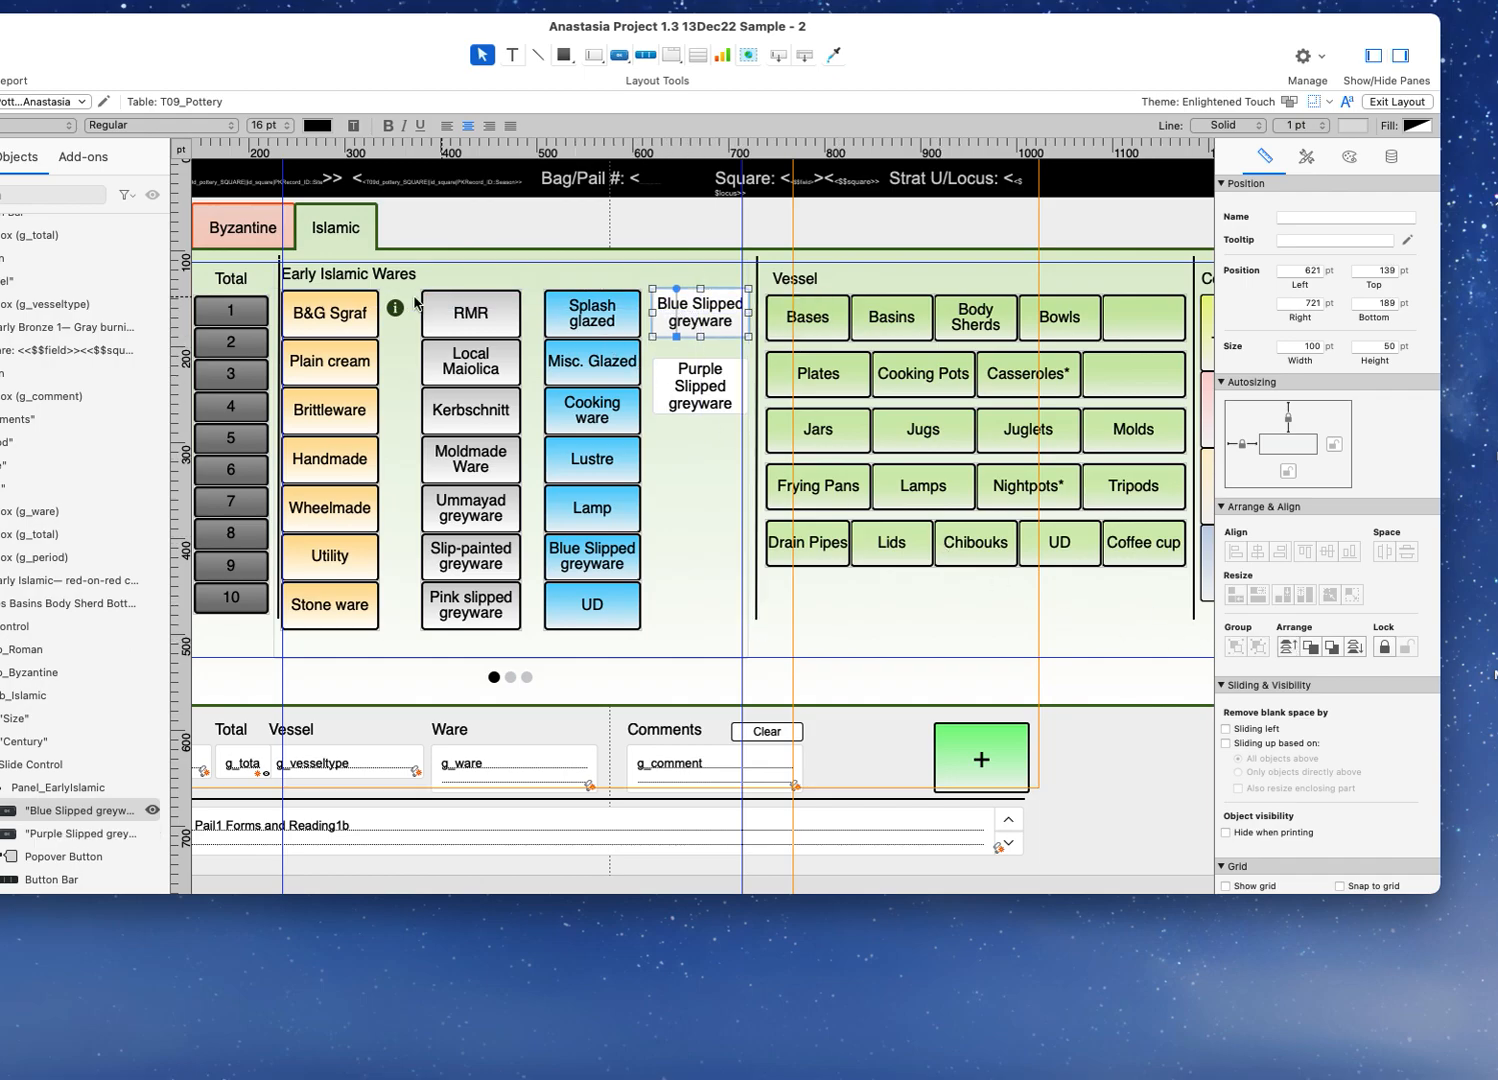
Step: Move the Blue Slipped greyware button down to about 153 pt, and align its top edge with the adjacent blue button bar
click(697, 386)
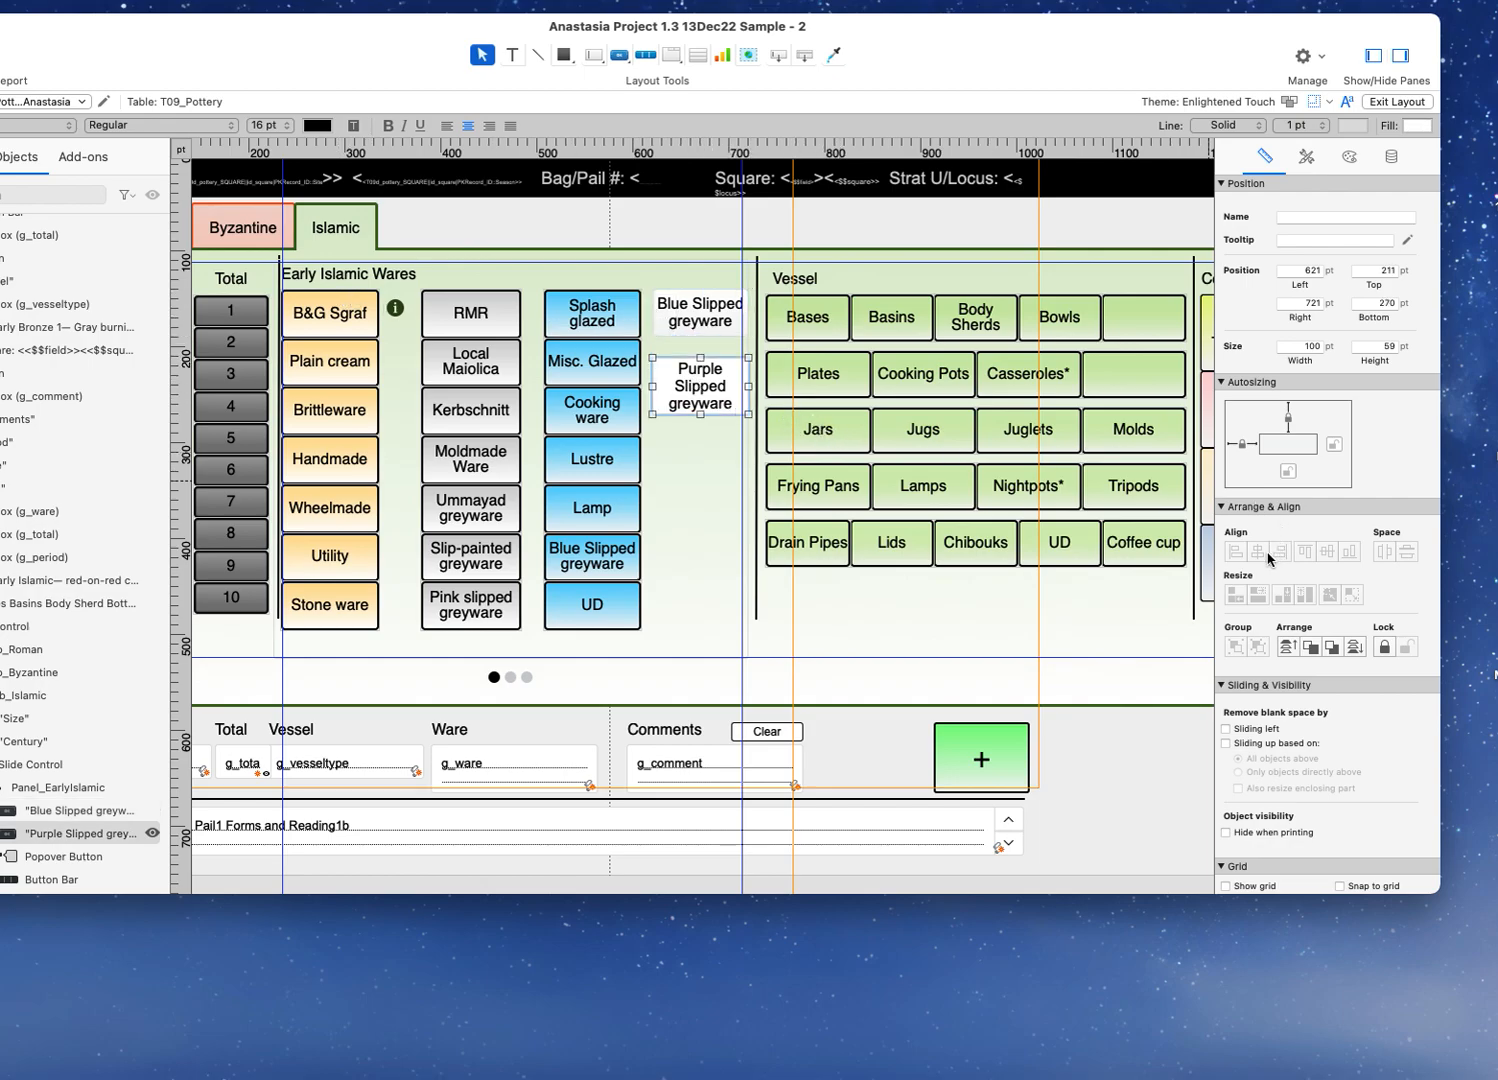
click(688, 323)
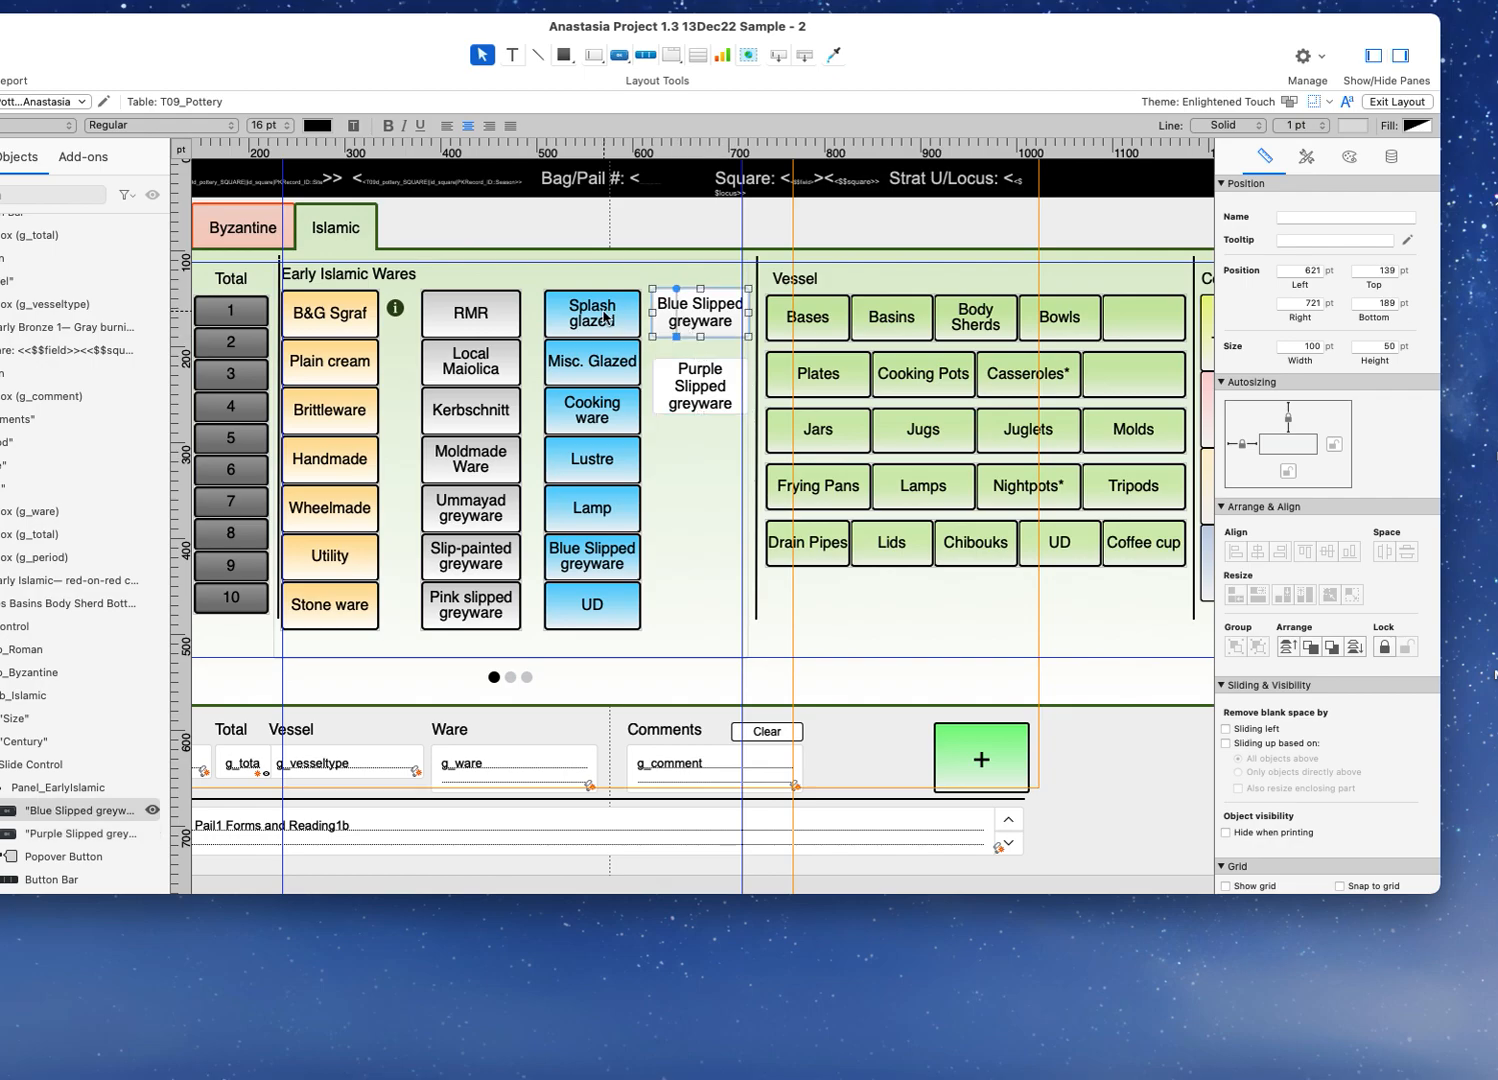
click(605, 318)
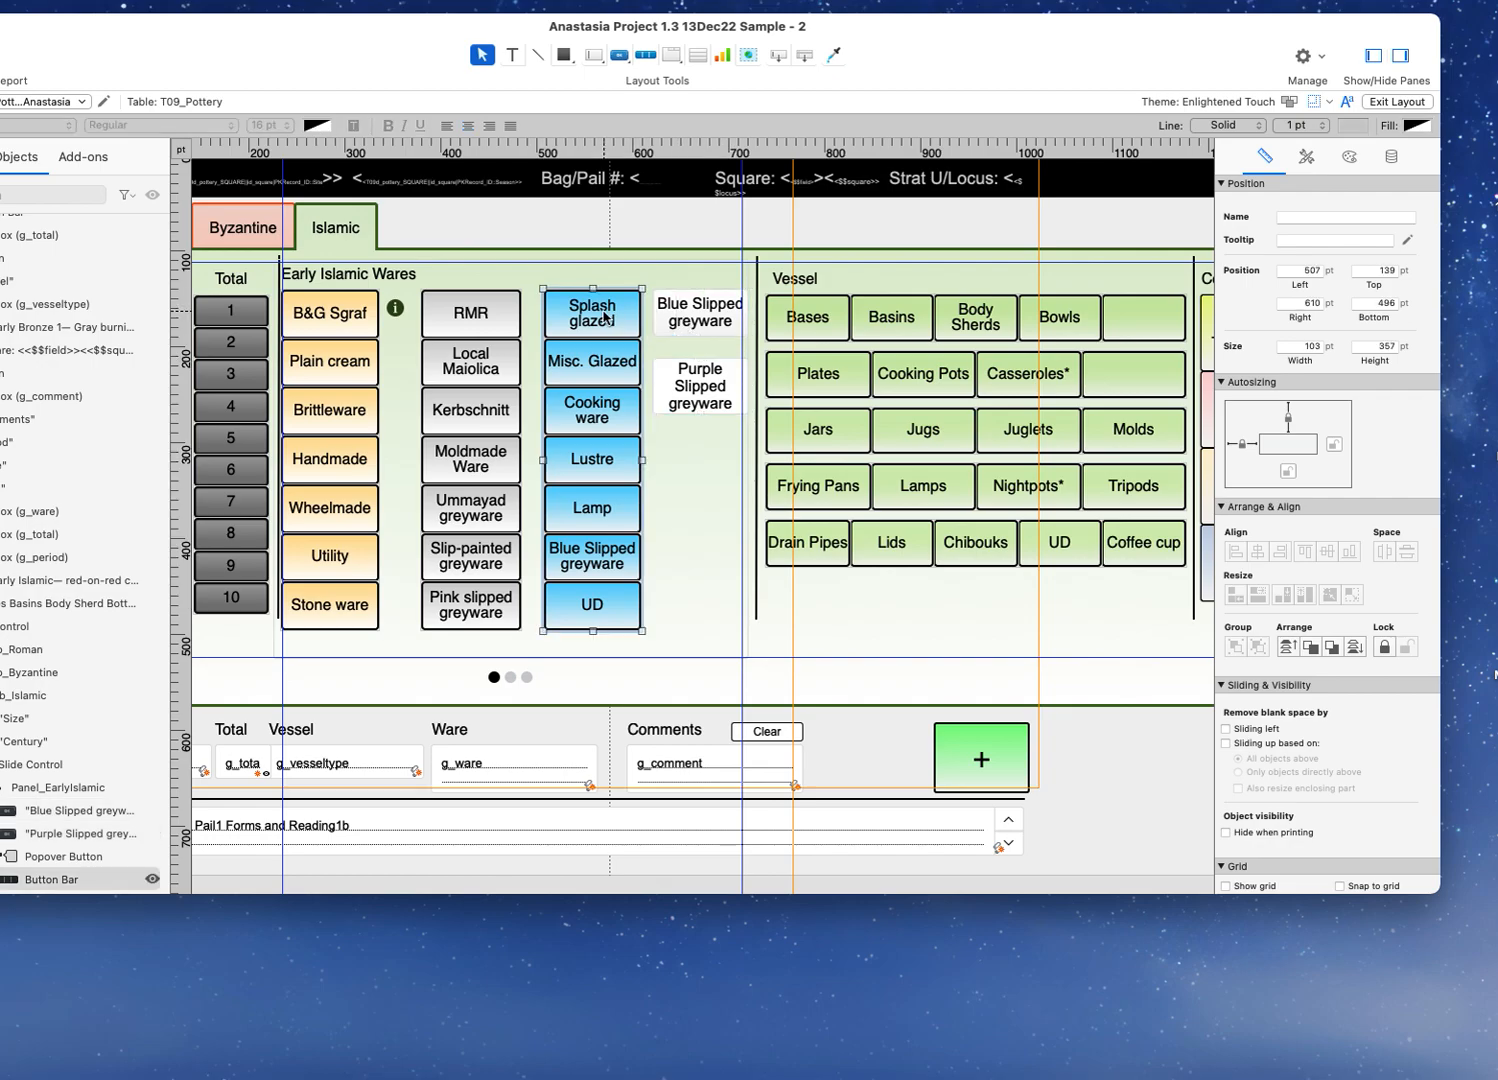
shift+click(683, 320)
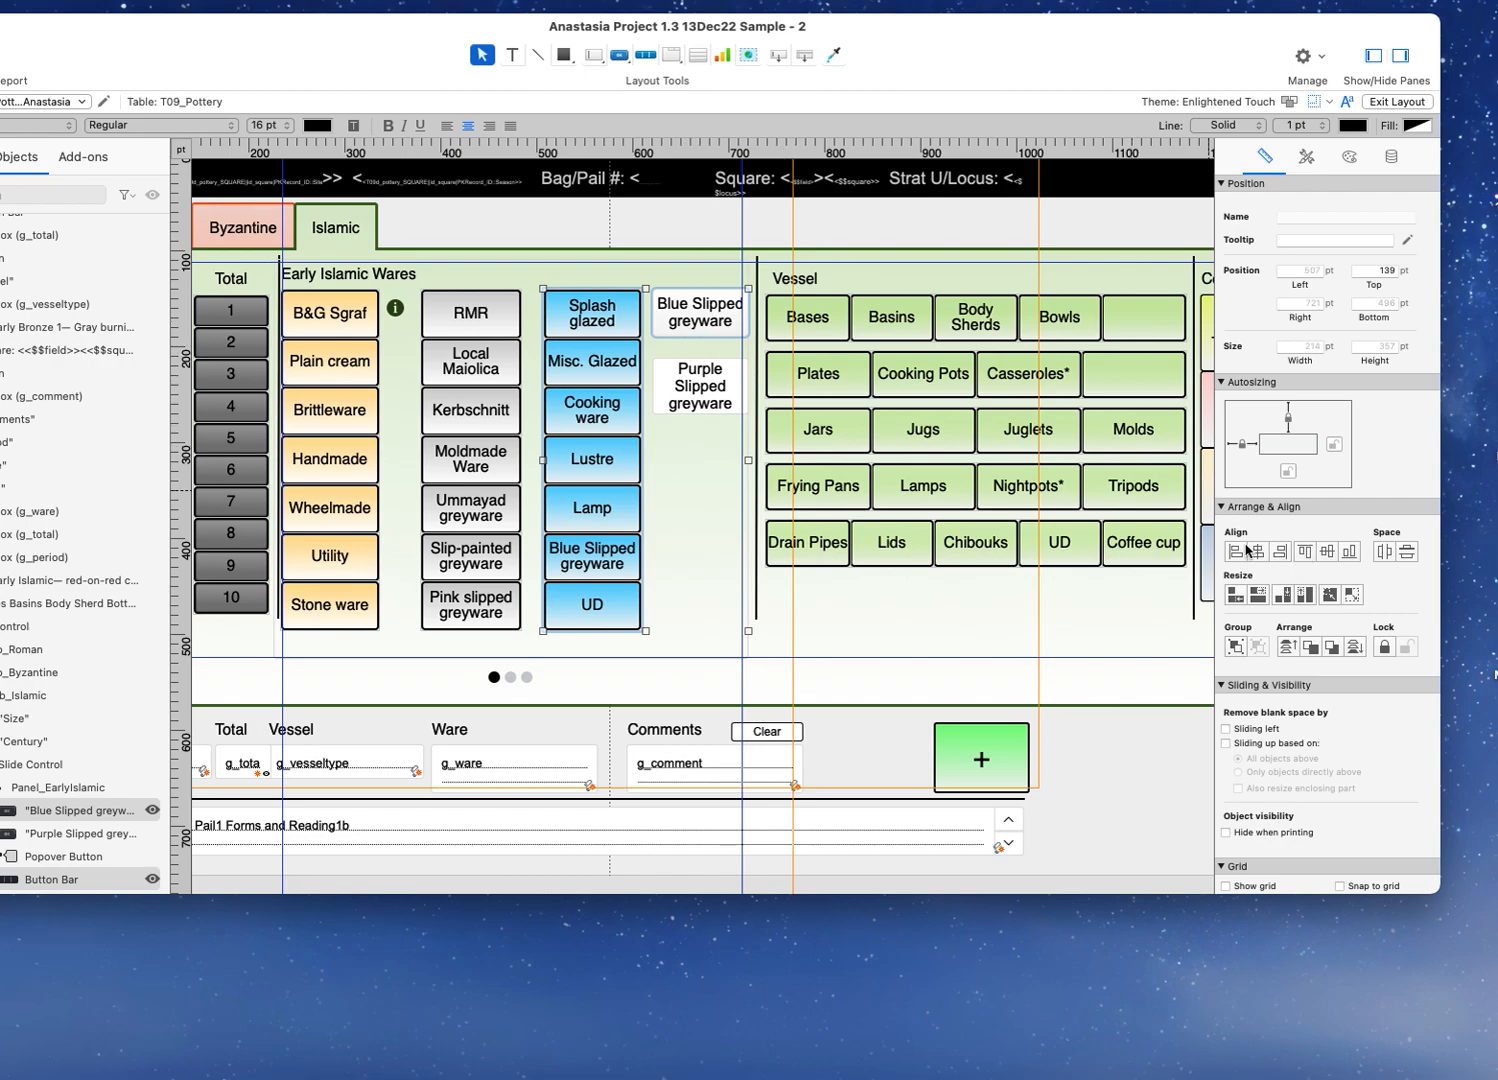
click(702, 445)
drag(690, 323, 690, 336)
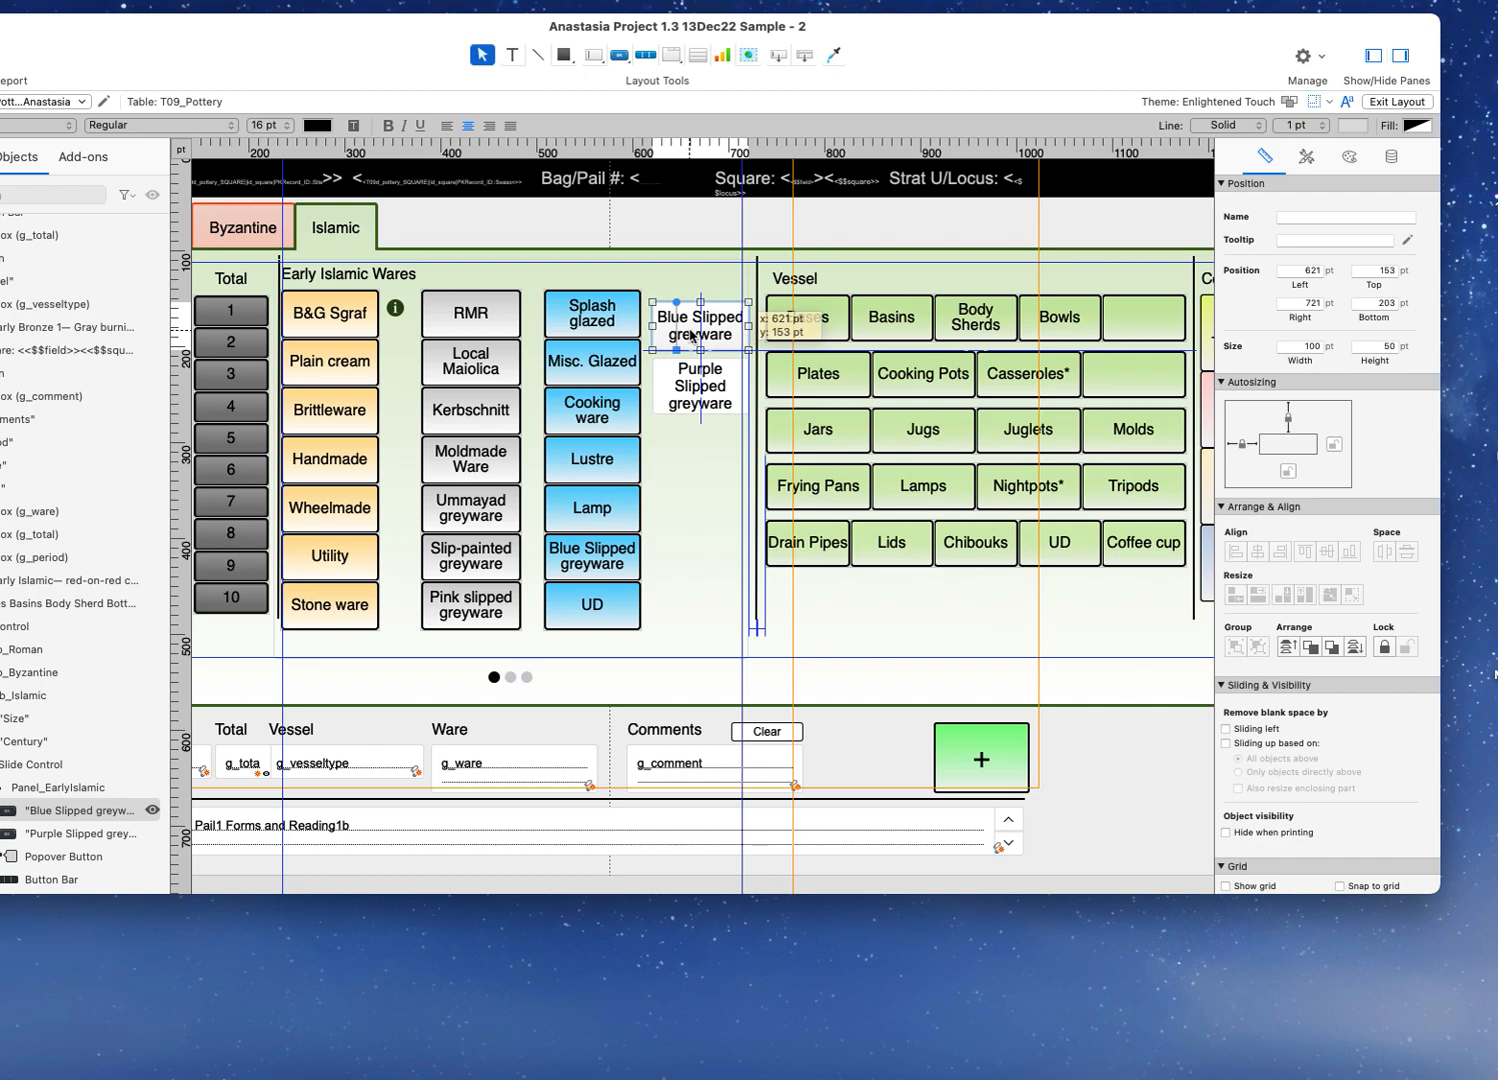
click(603, 314)
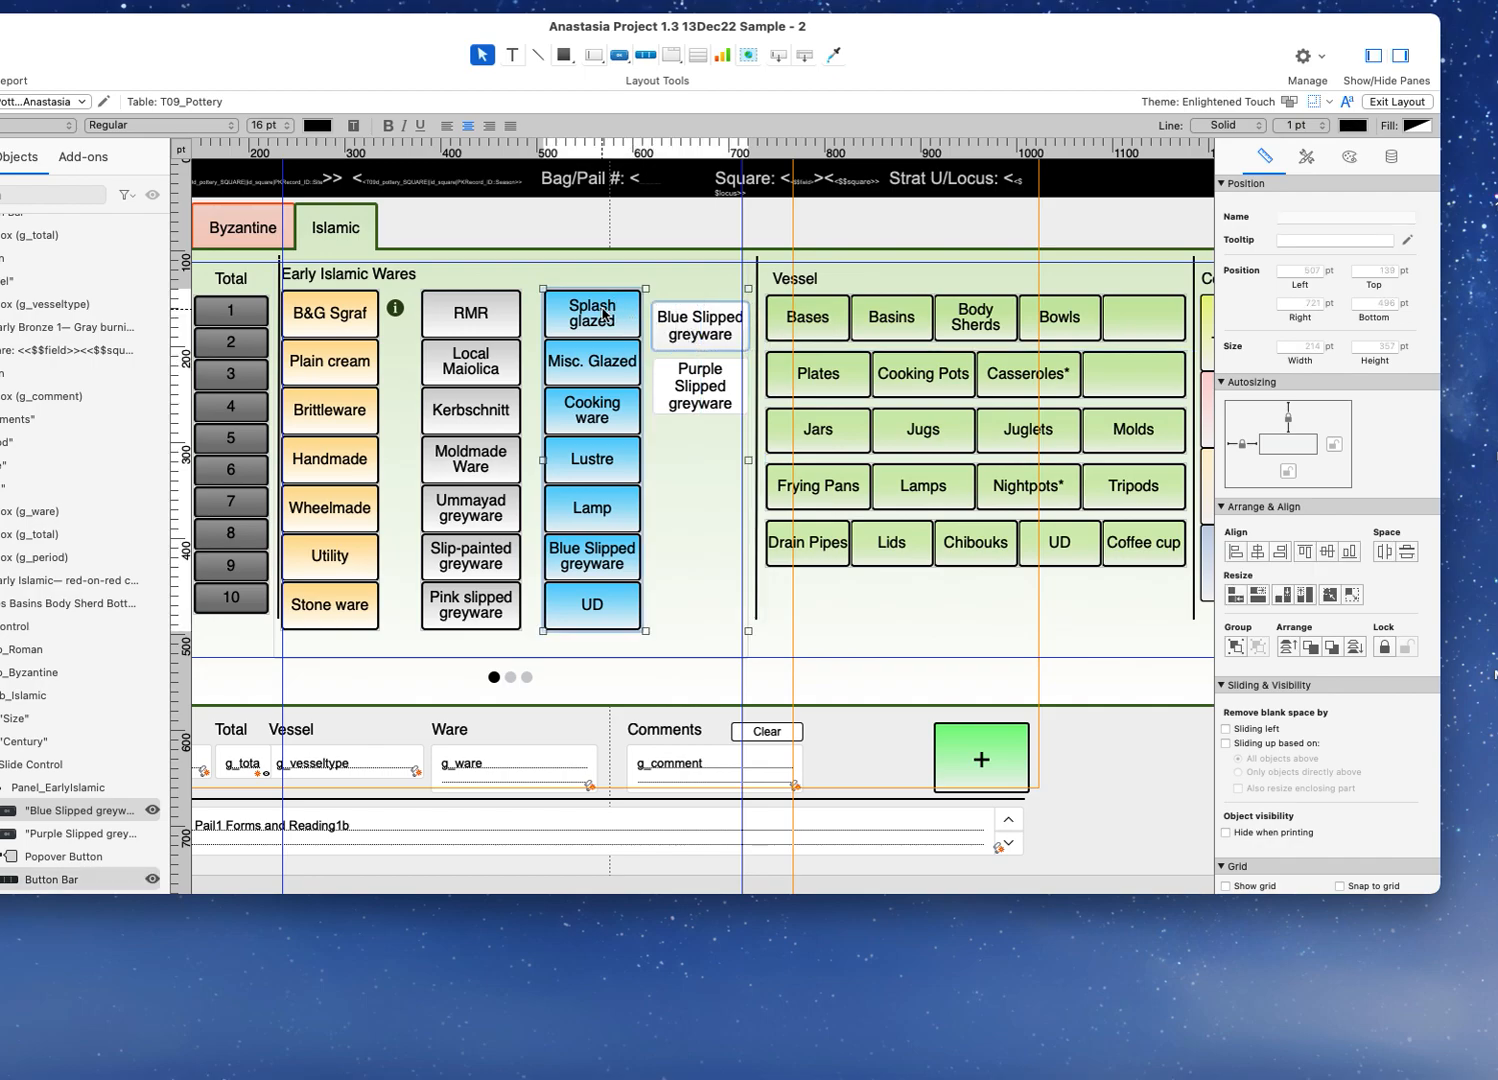
click(1304, 552)
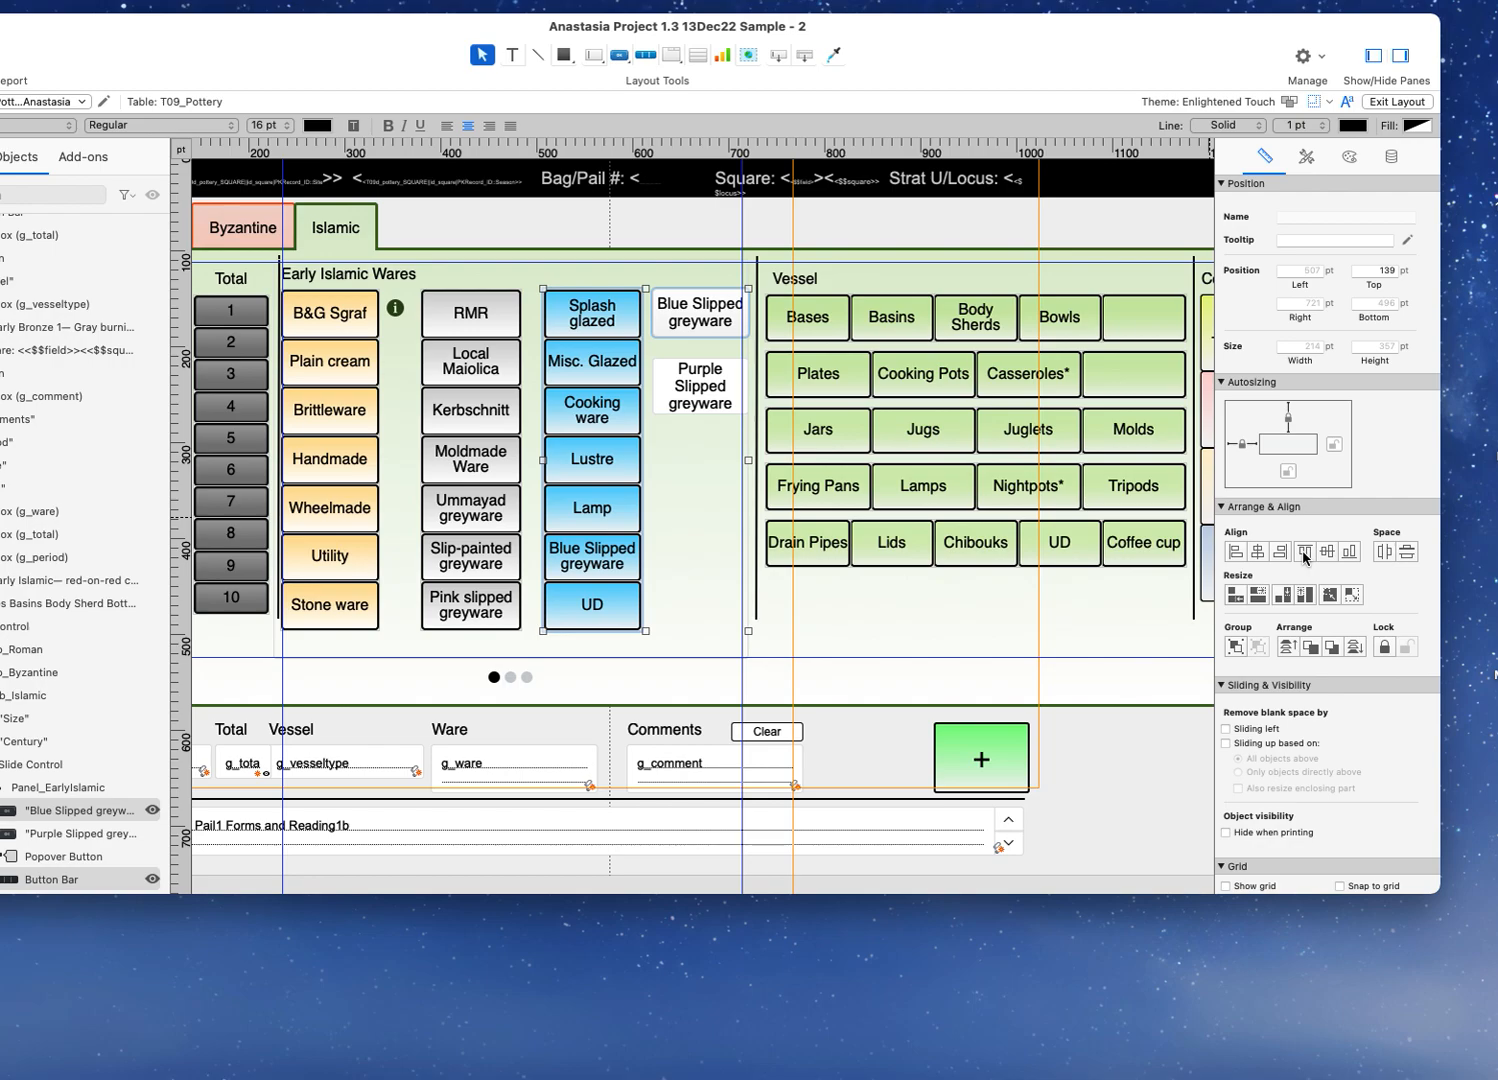
Step: Select the Purple and Blue Slipped greyware buttons beside the blue button bar and align their left edges
click(690, 390)
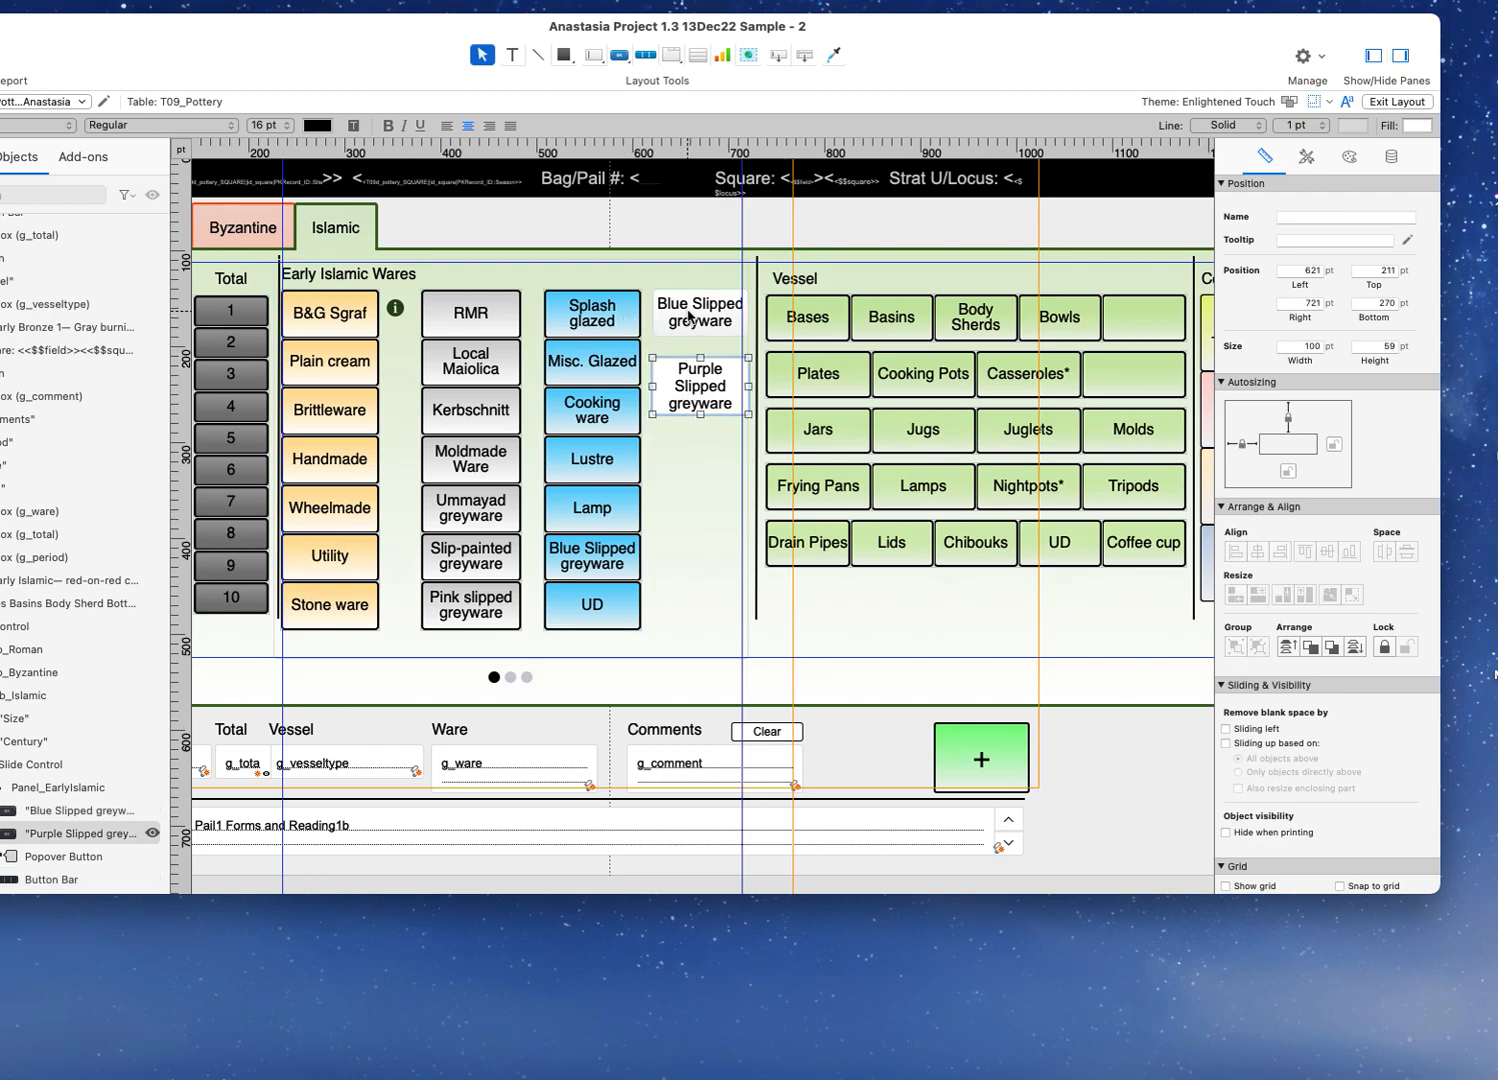
shift+click(688, 316)
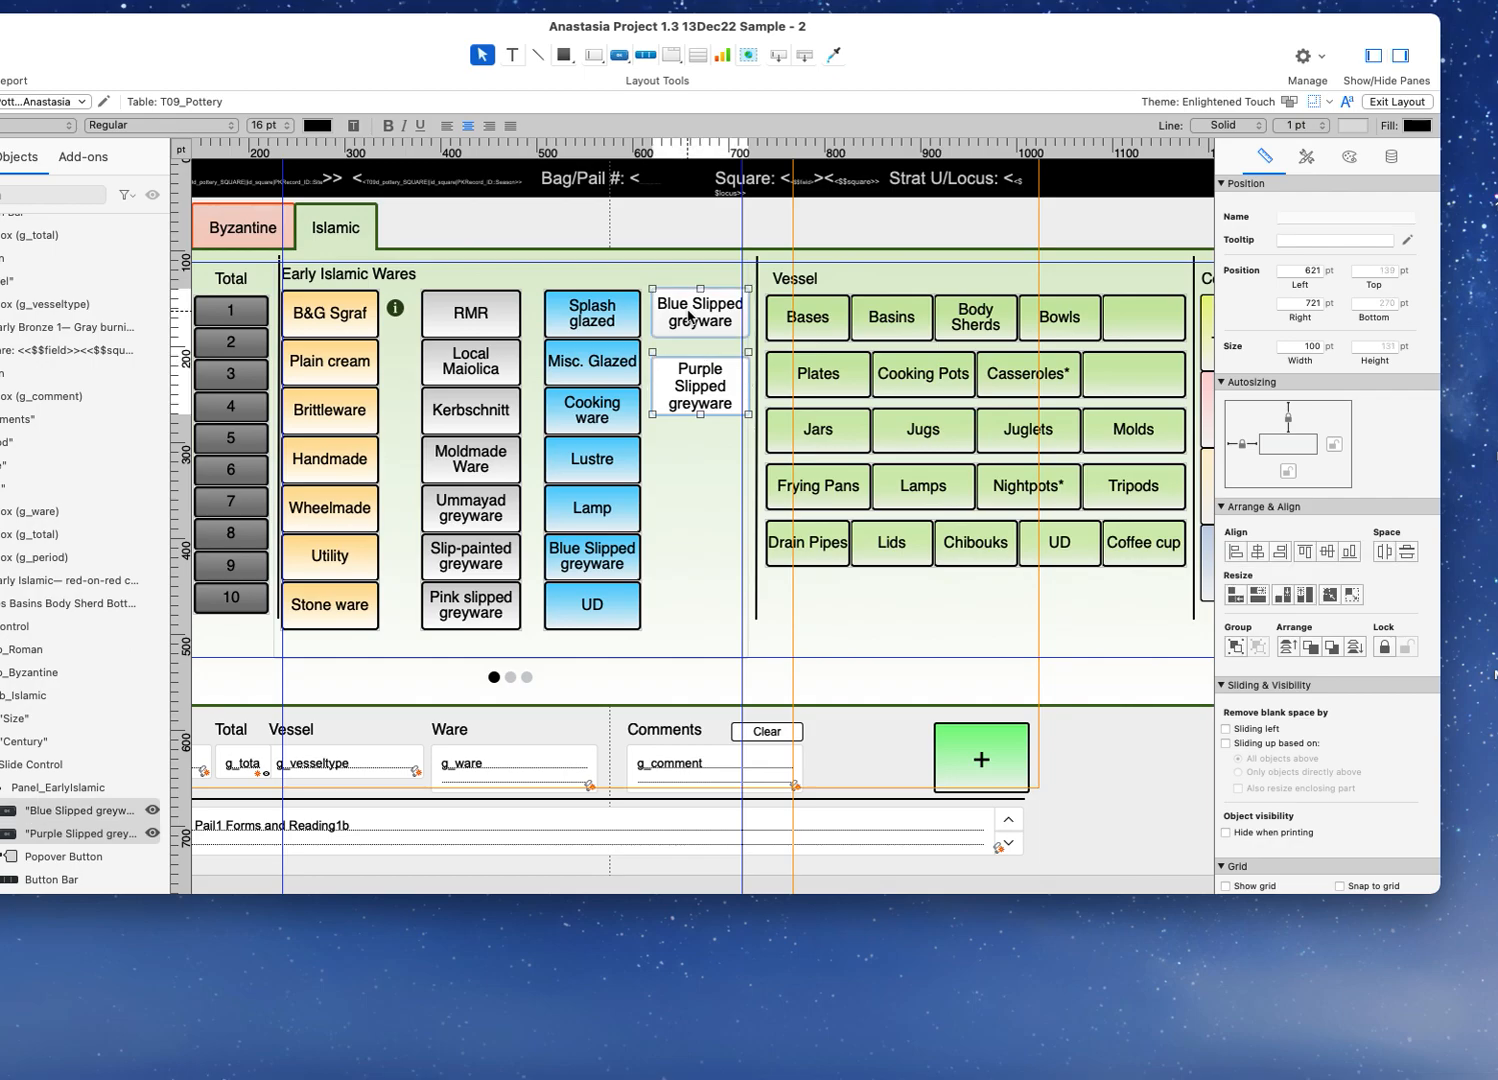
click(1236, 553)
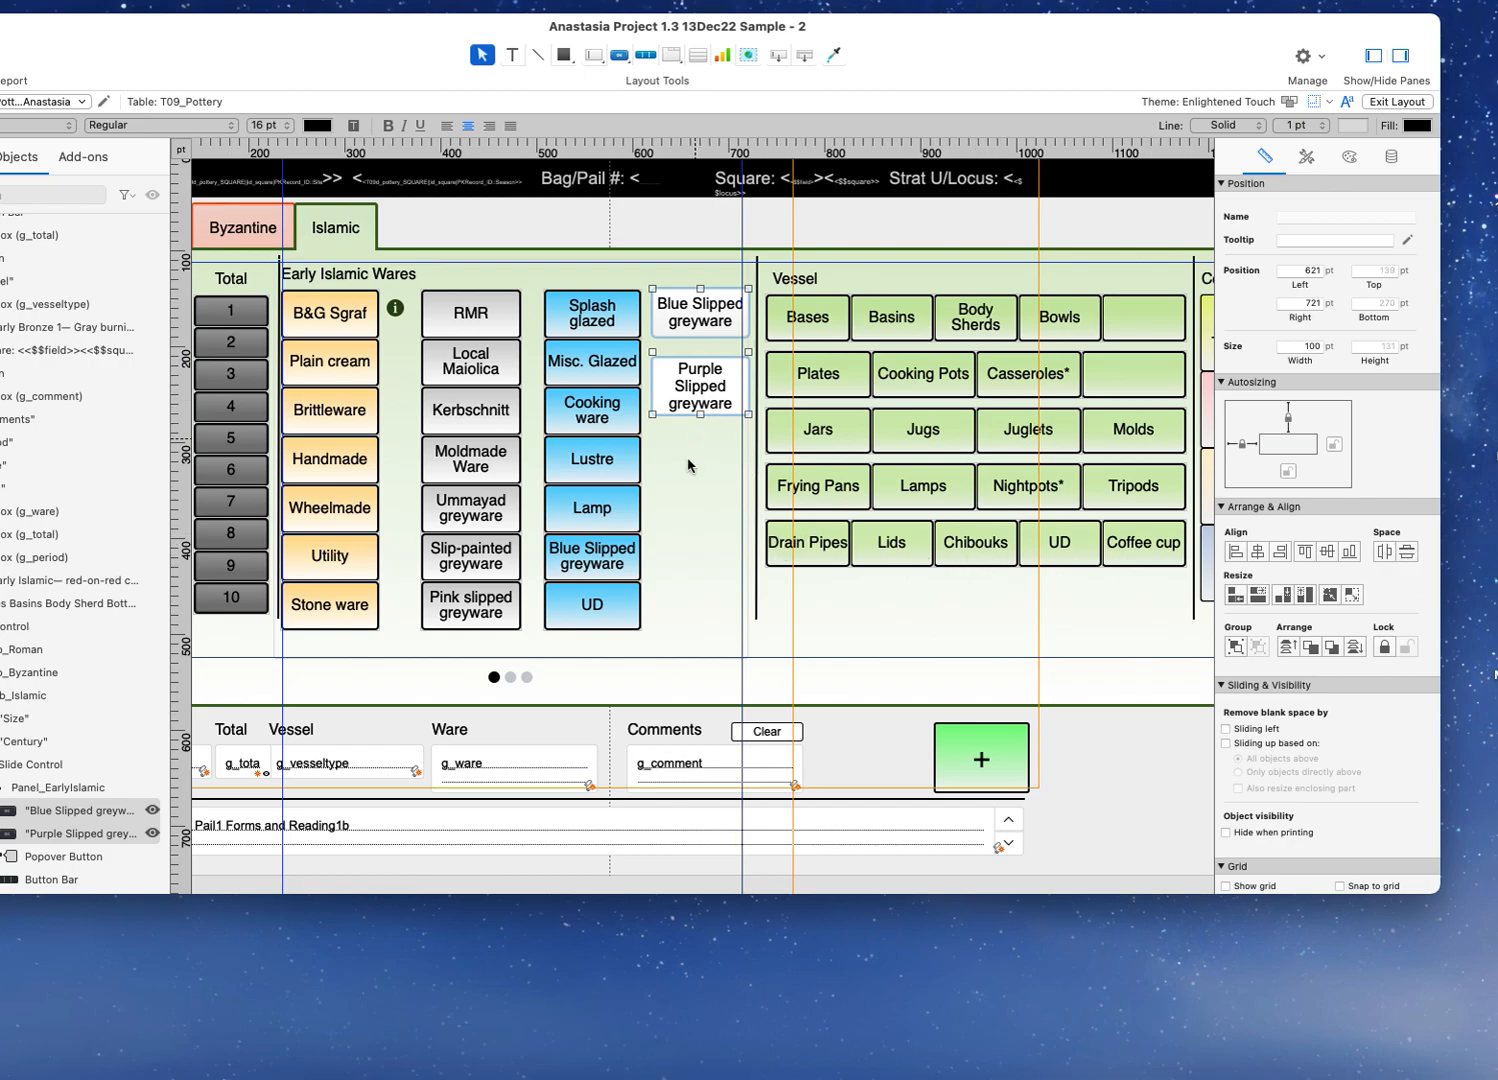
Step: Duplicate the Purple Slipped greyware button below itself at a top position of about 282 pt, and distribute the three white buttons evenly vertically
click(693, 423)
click(700, 401)
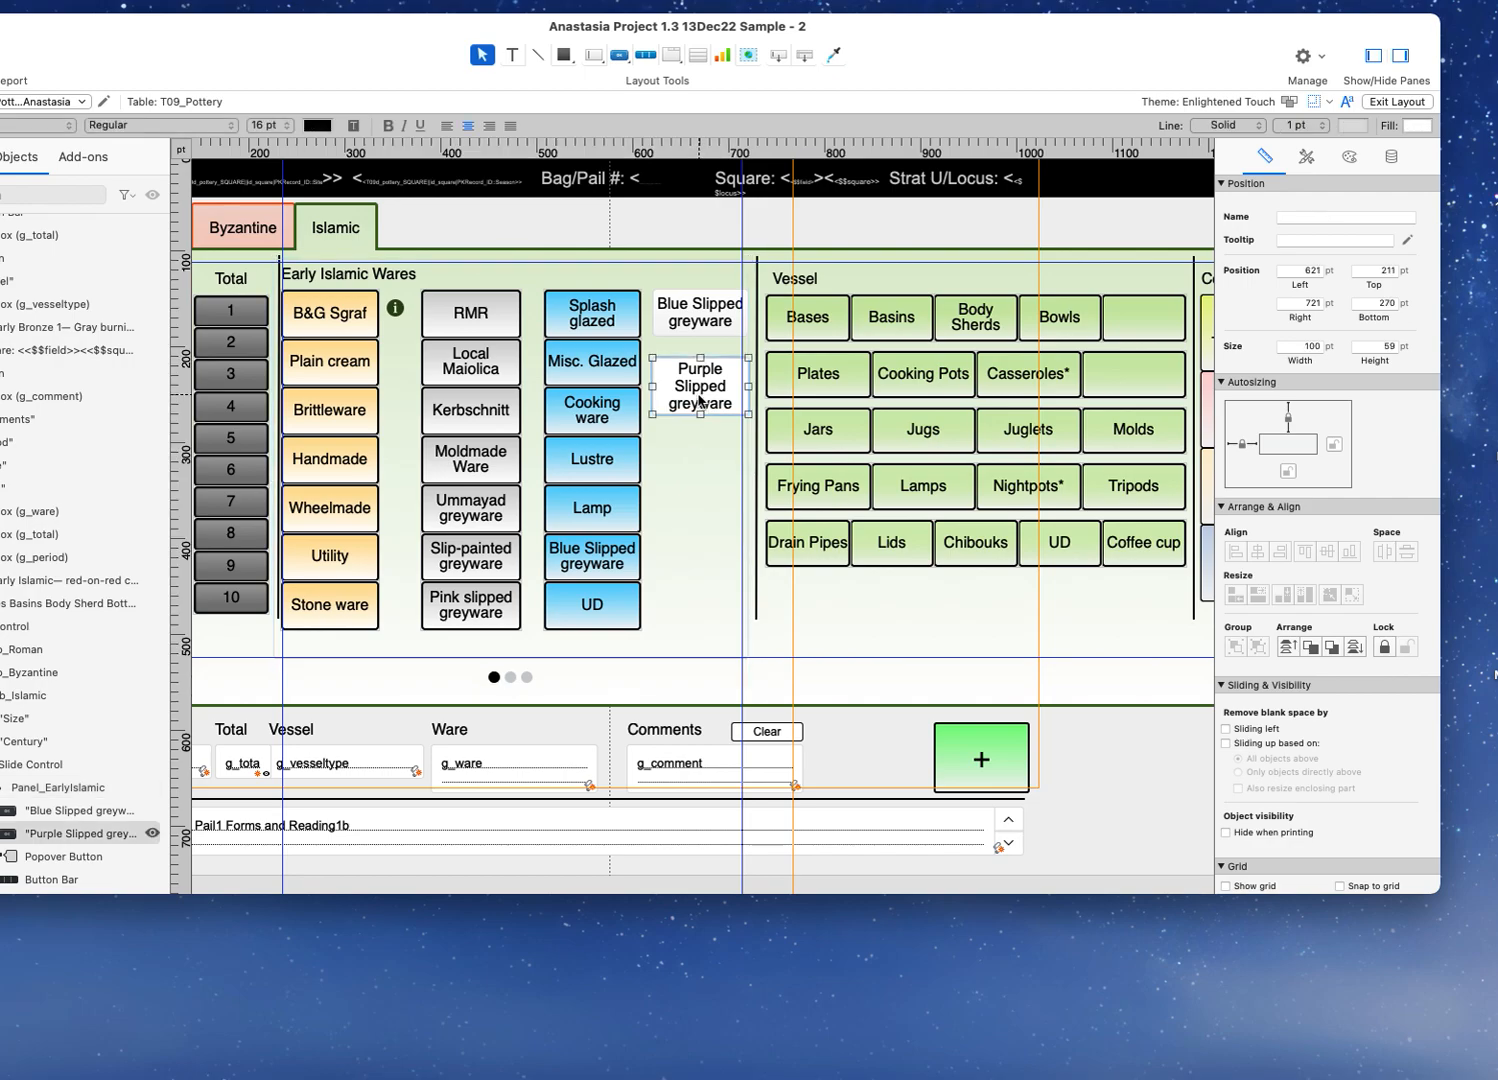
drag(700, 401, 690, 468)
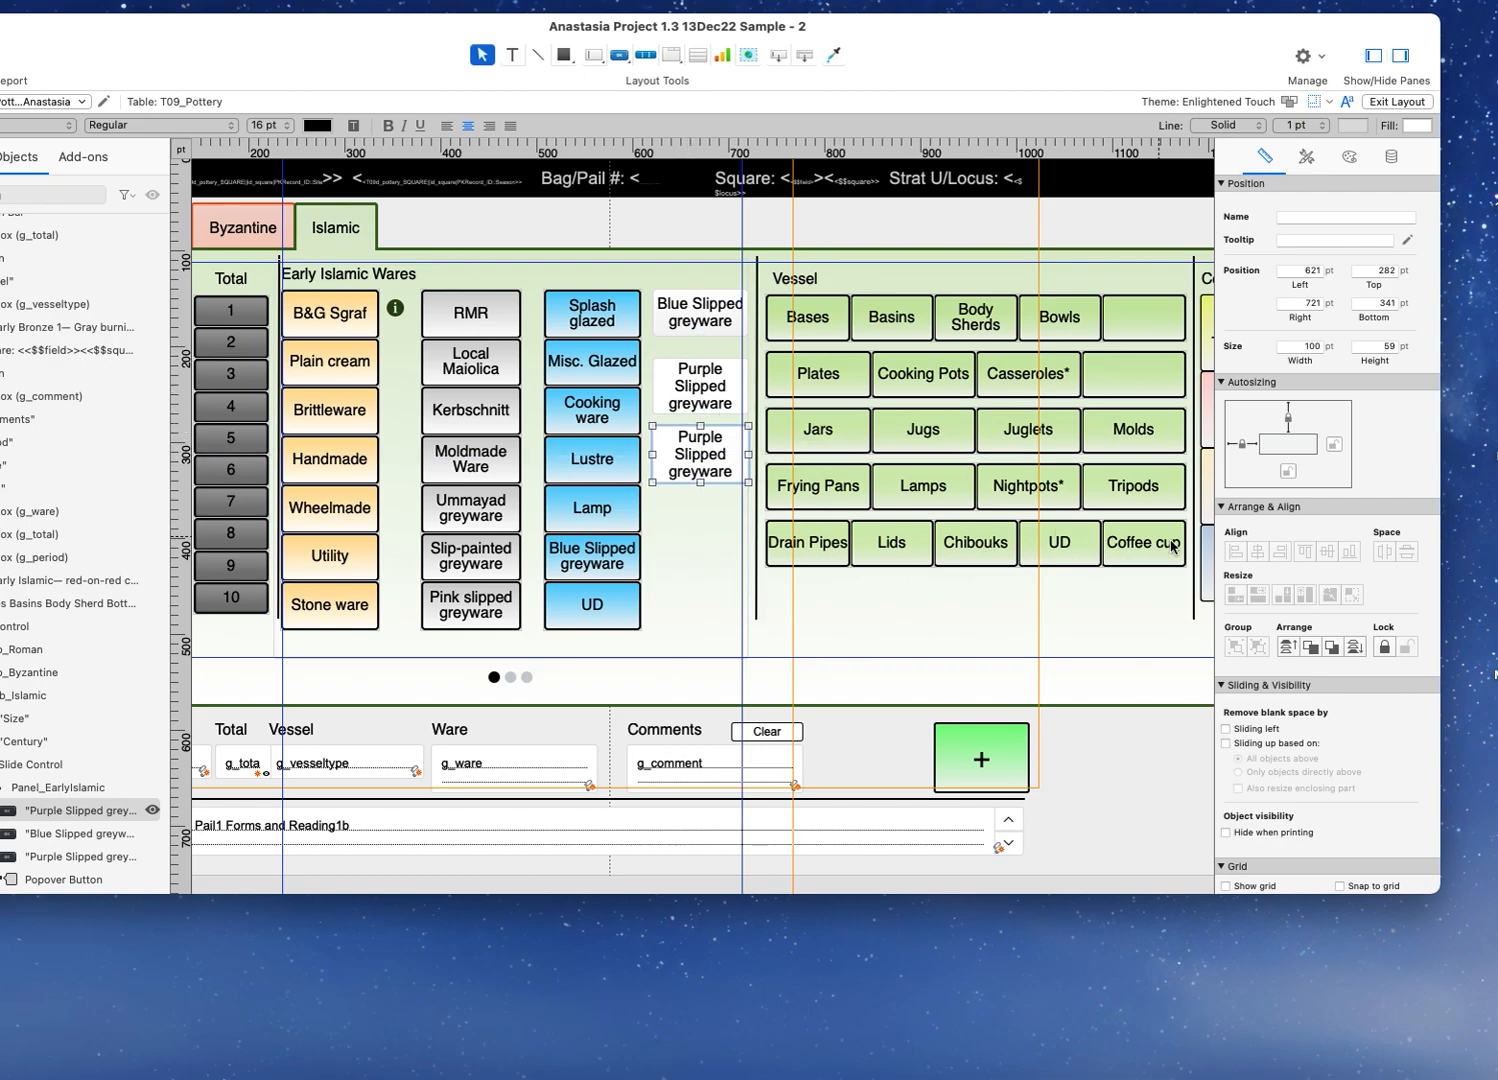
shift+click(693, 393)
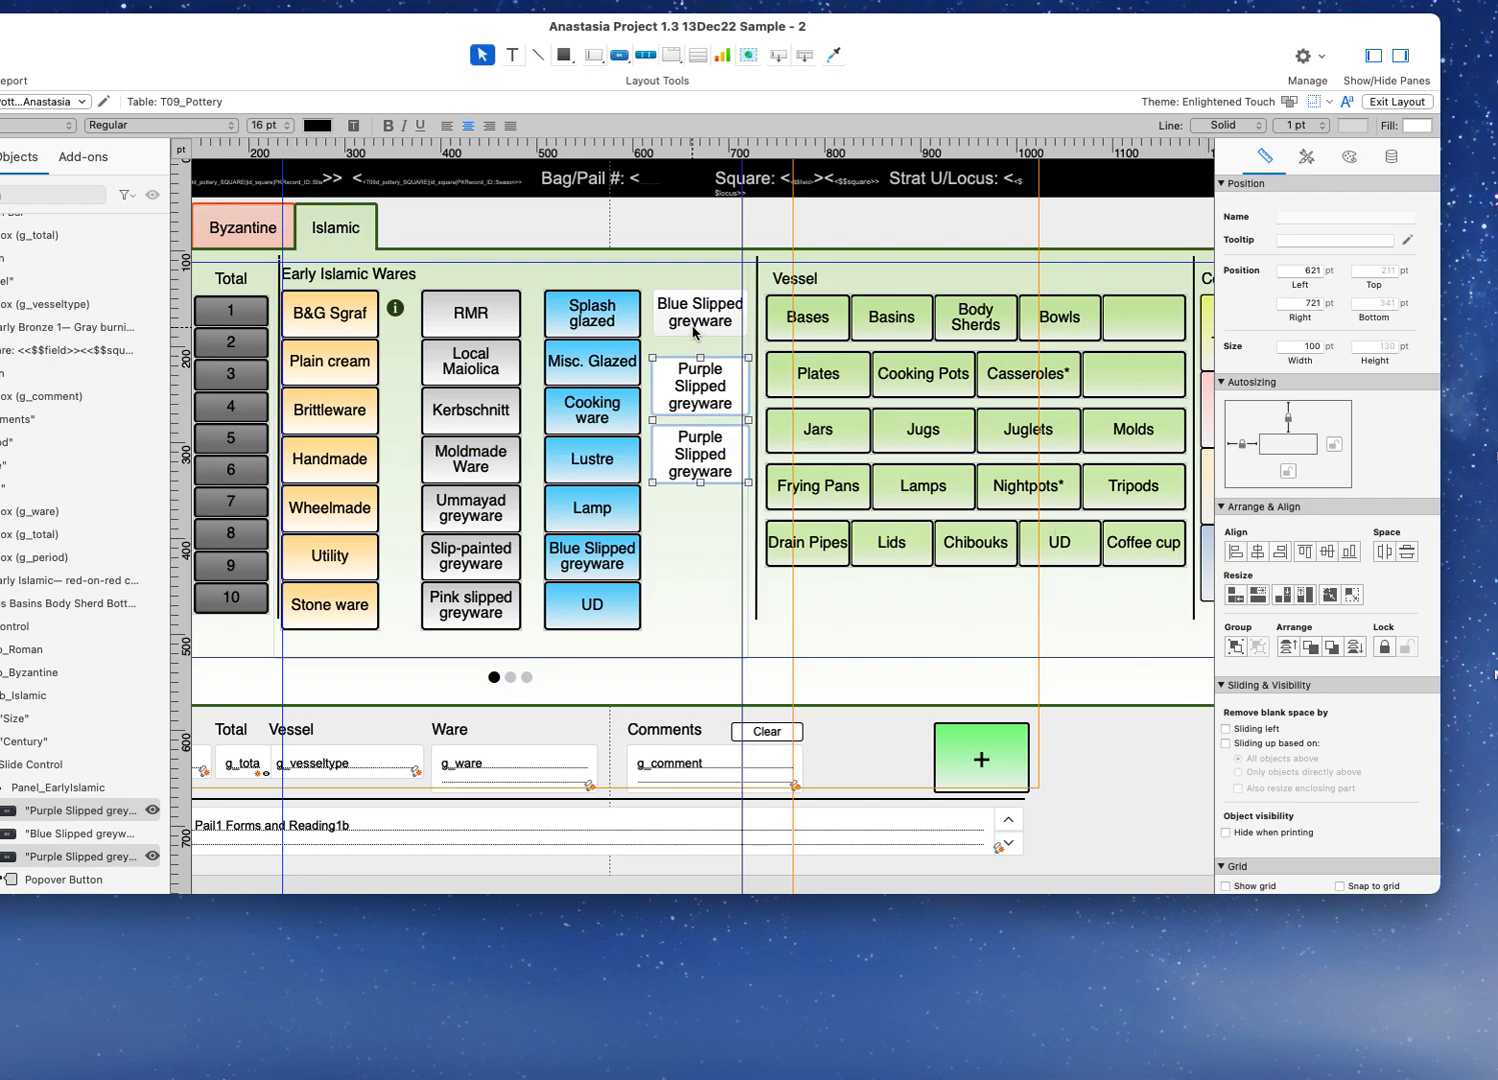
shift+click(695, 333)
click(1405, 553)
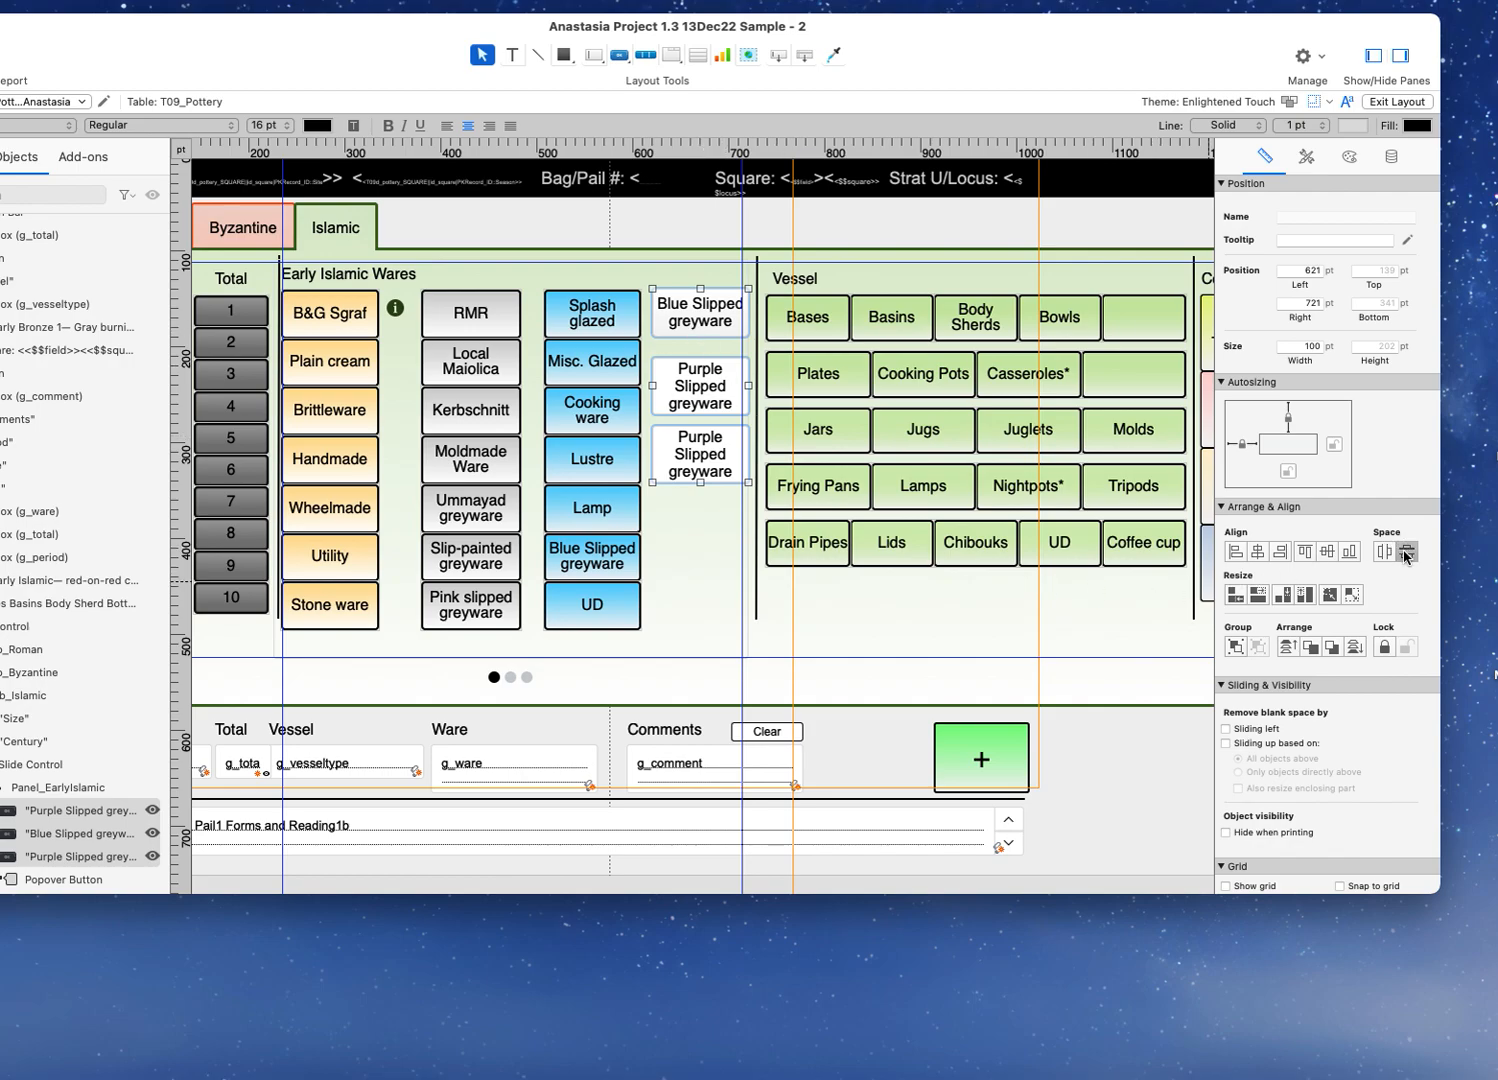
Step: Delete the lower Purple Slipped greyware copy and move the remaining Purple button up to a top position of about 199 pt
click(697, 592)
click(679, 472)
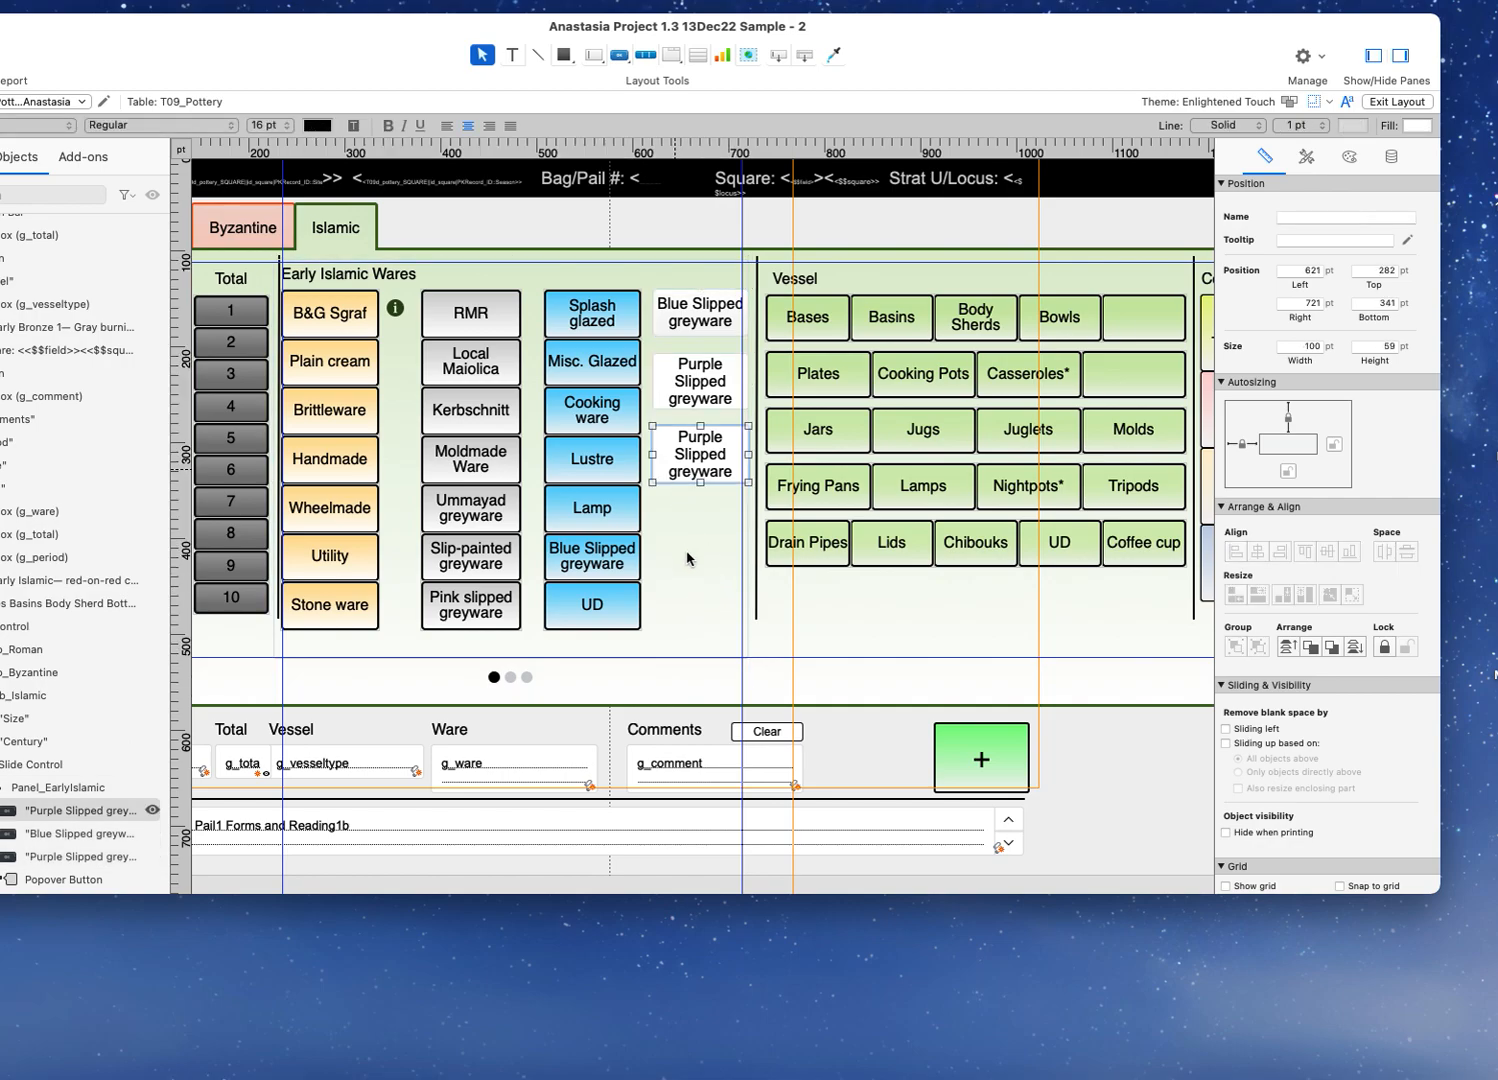
key(Delete)
drag(685, 381, 688, 374)
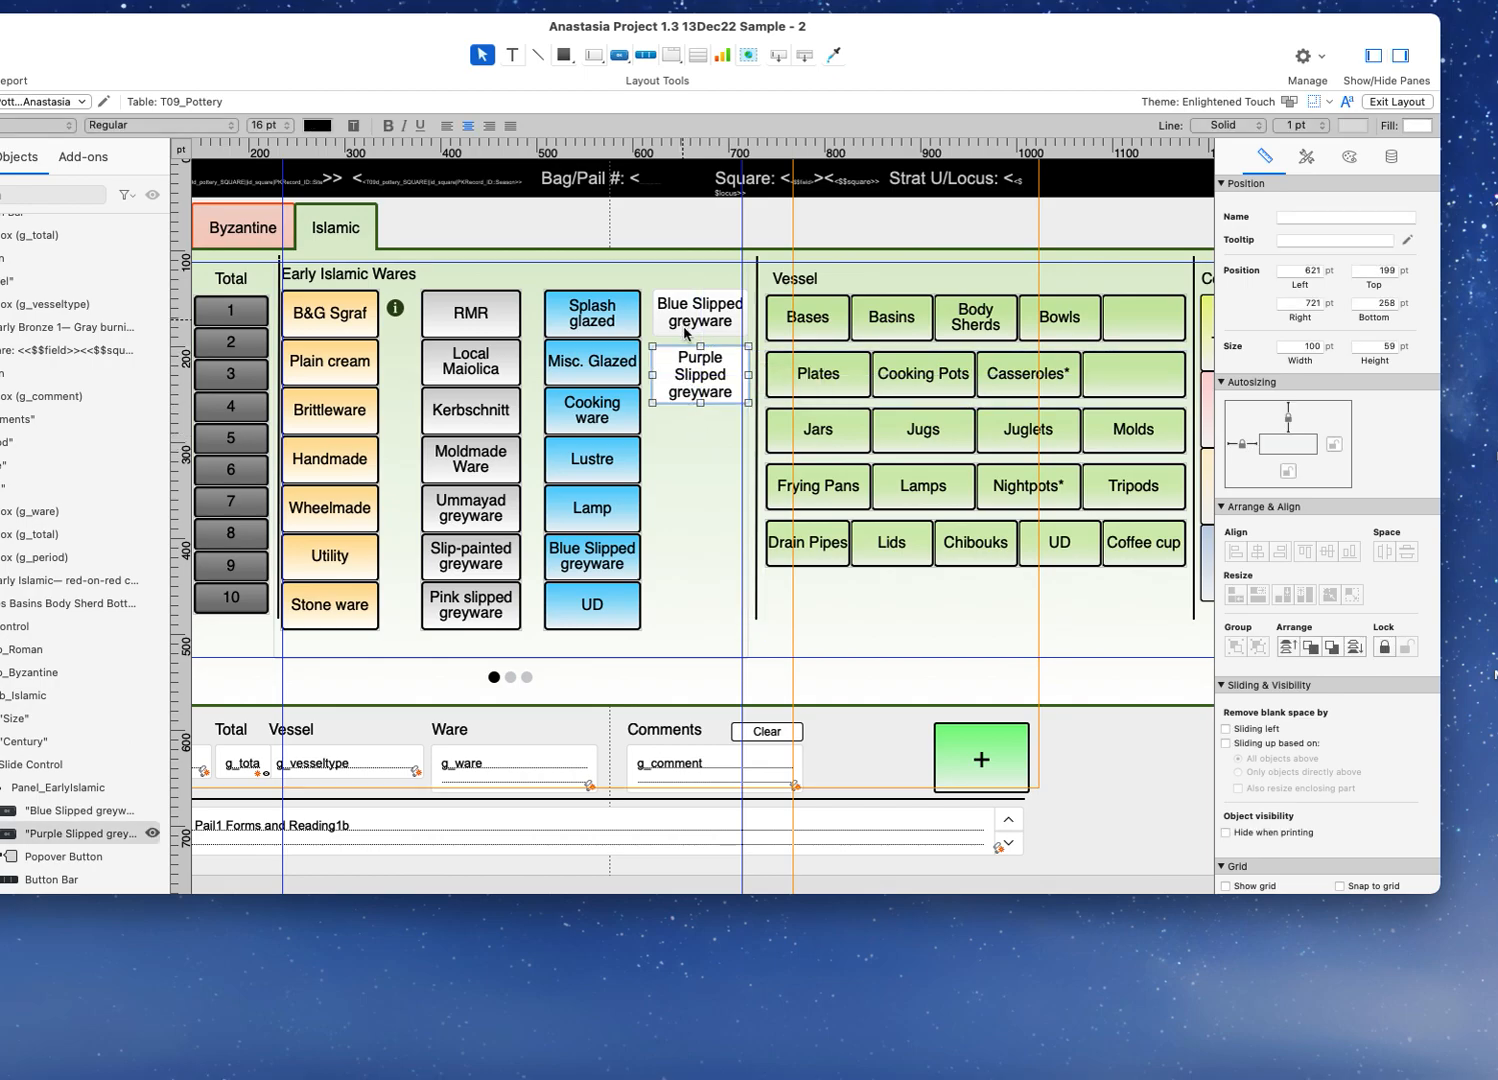
Step: Open the Purple Slipped greyware button's setup and set its action to Perform Script
double_click(697, 377)
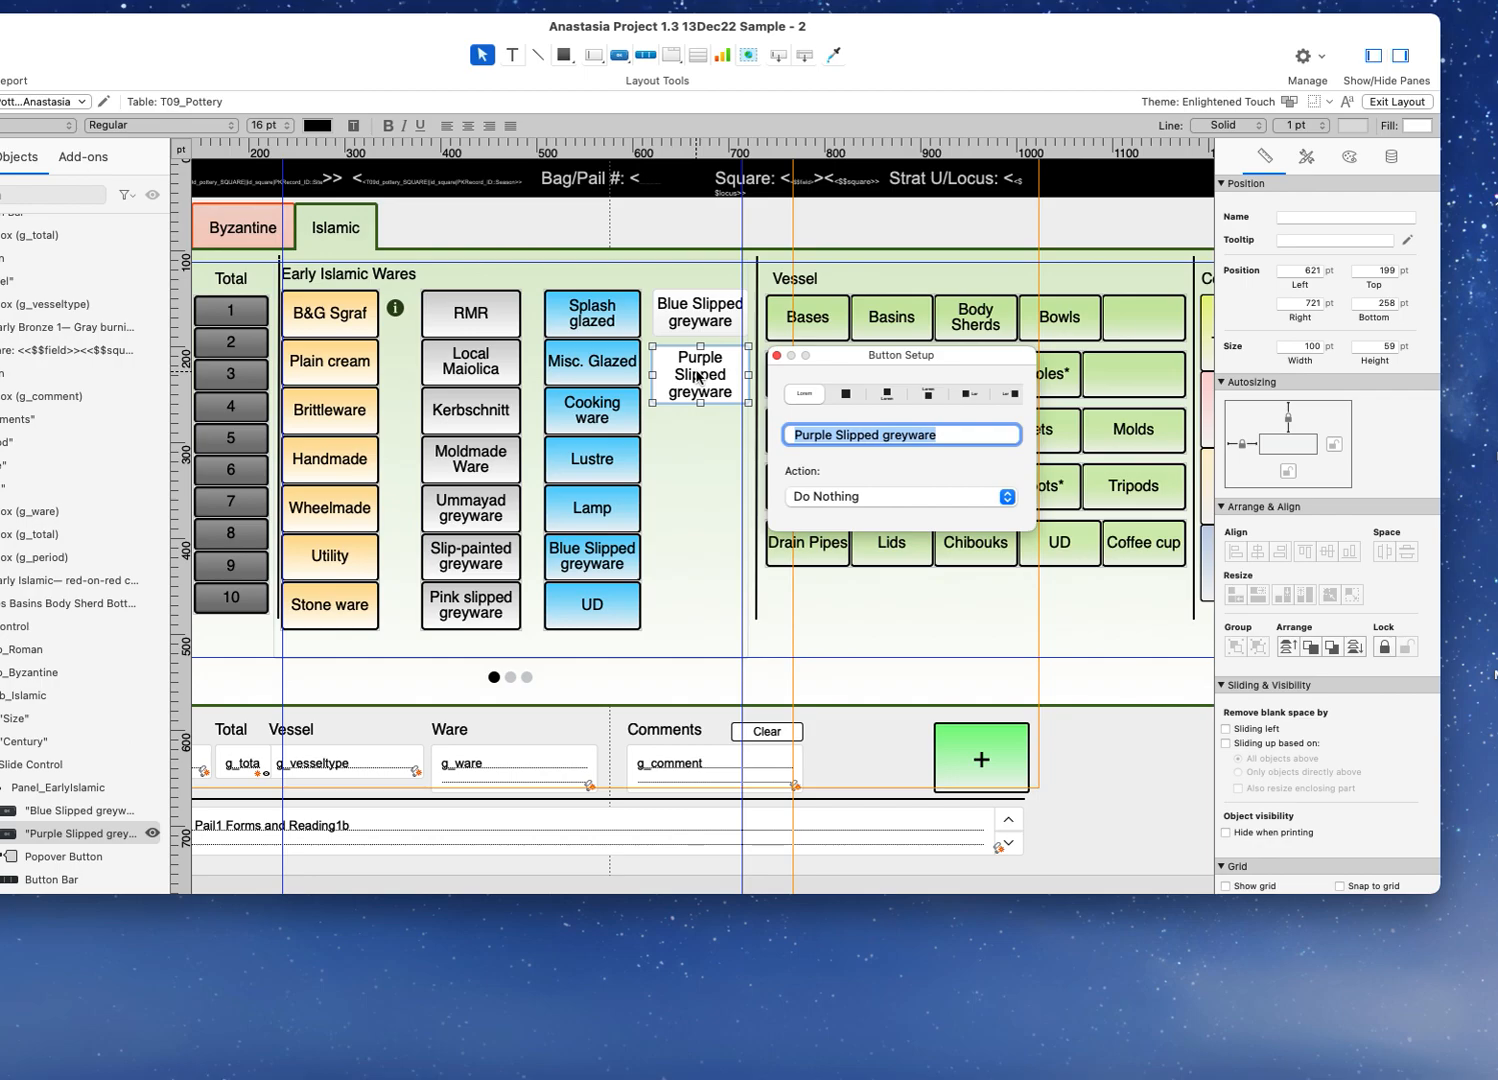
click(855, 497)
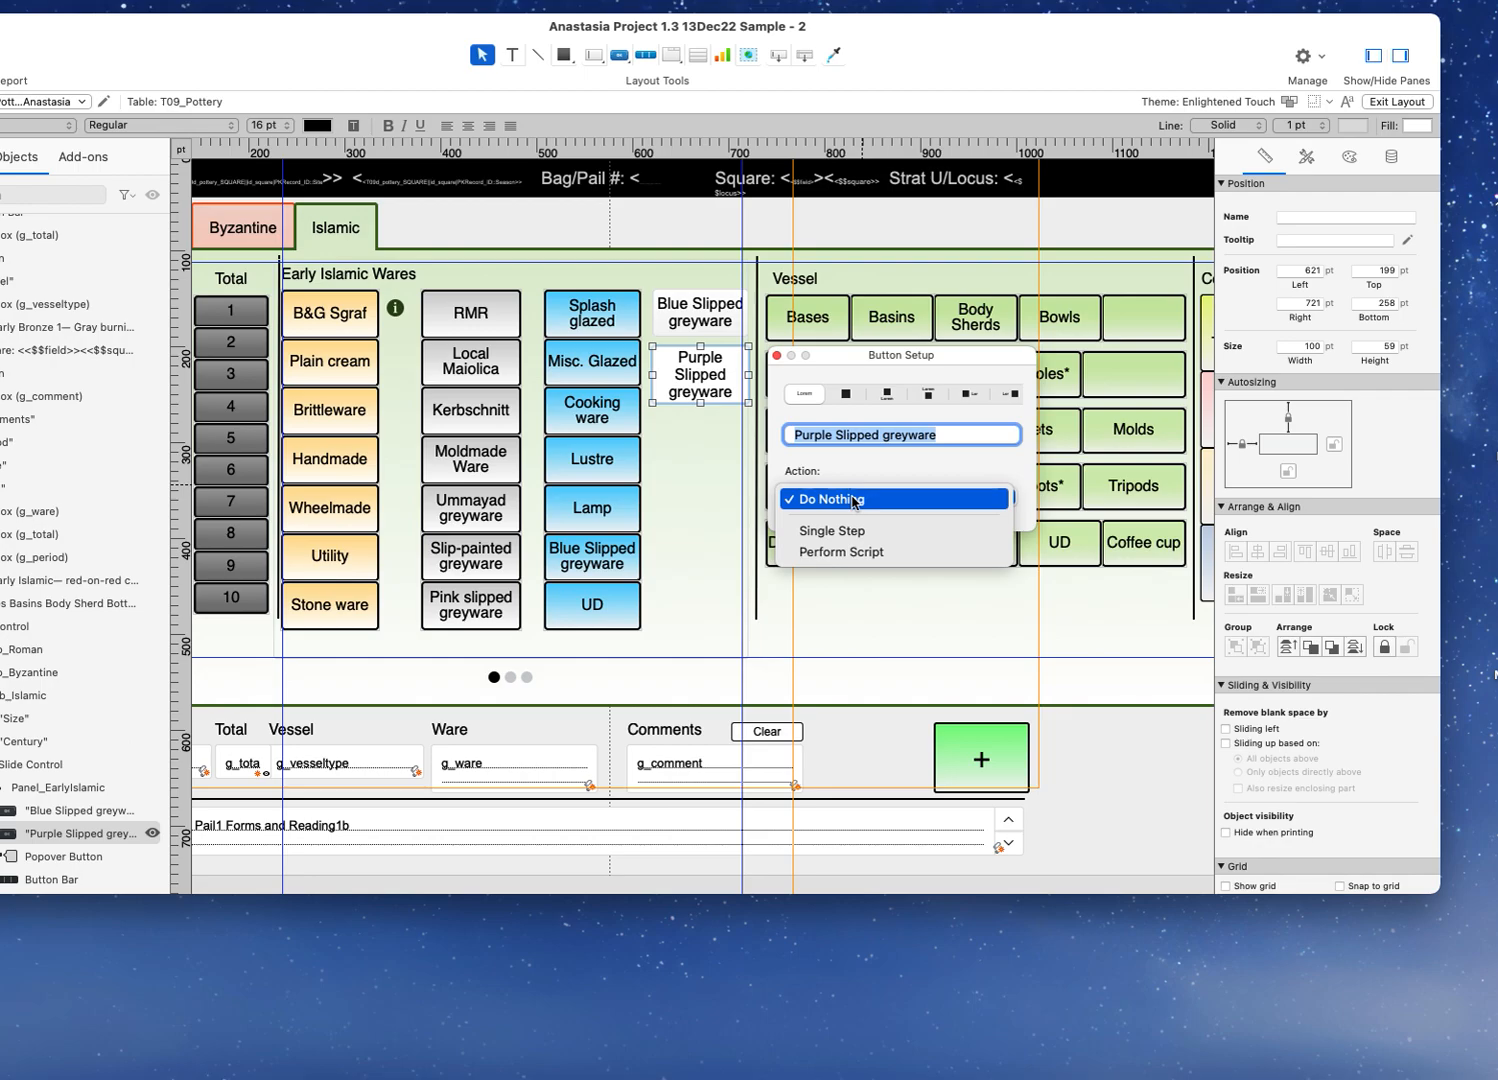
click(855, 499)
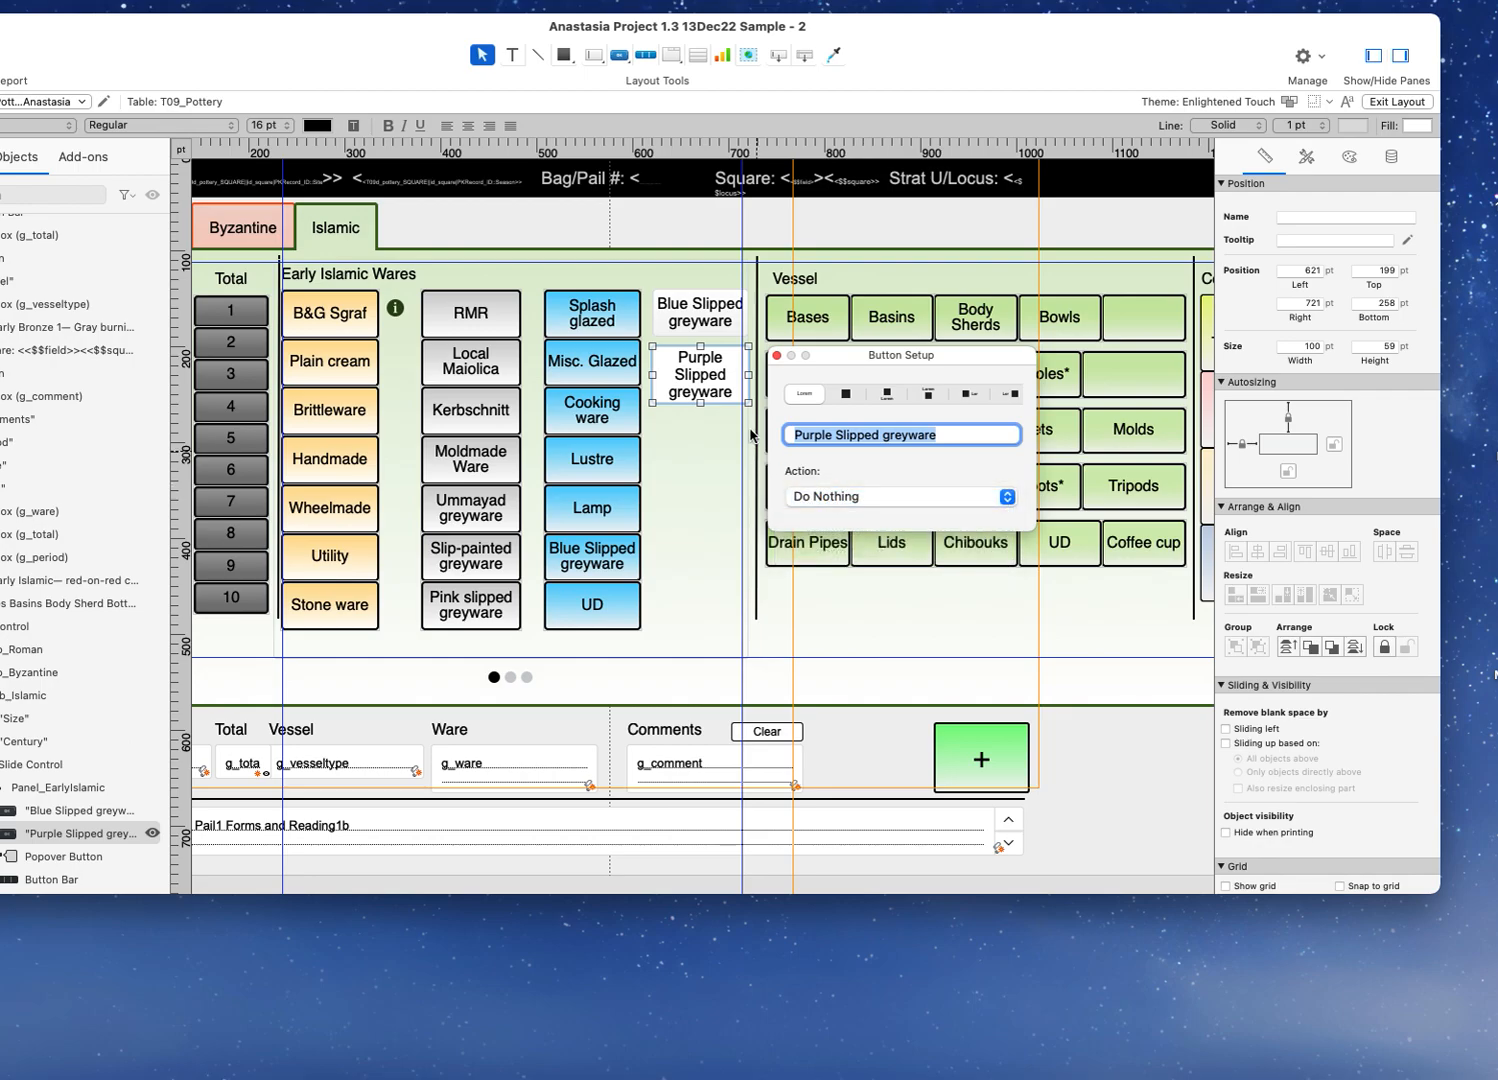
click(837, 498)
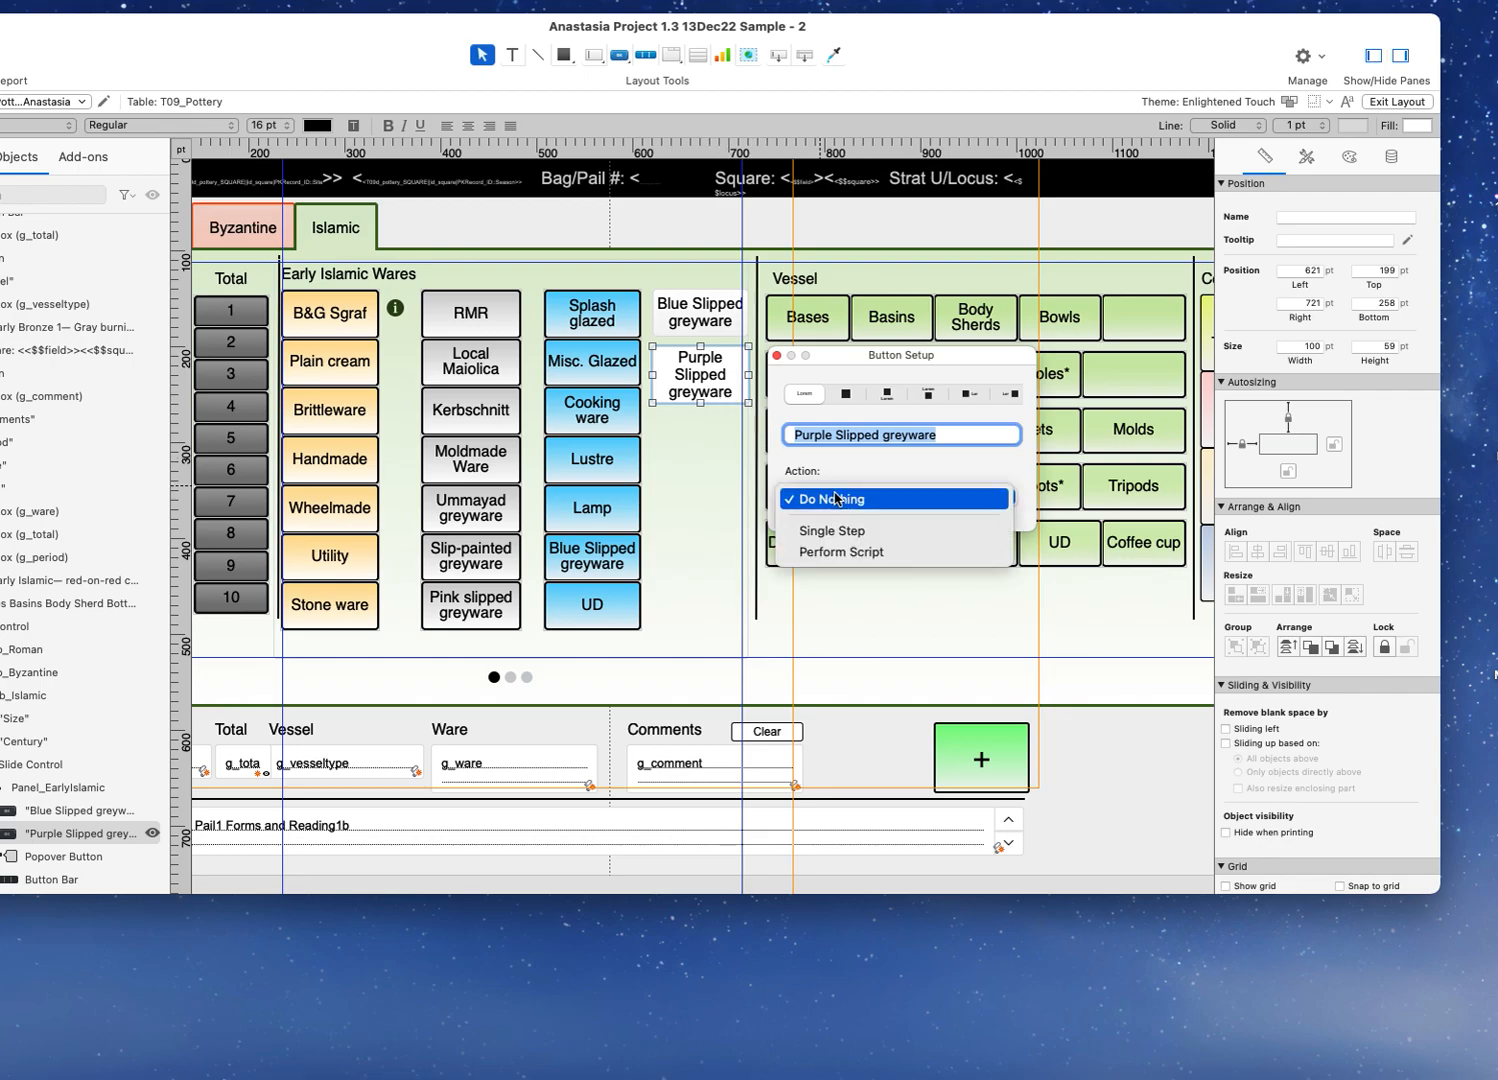
click(855, 552)
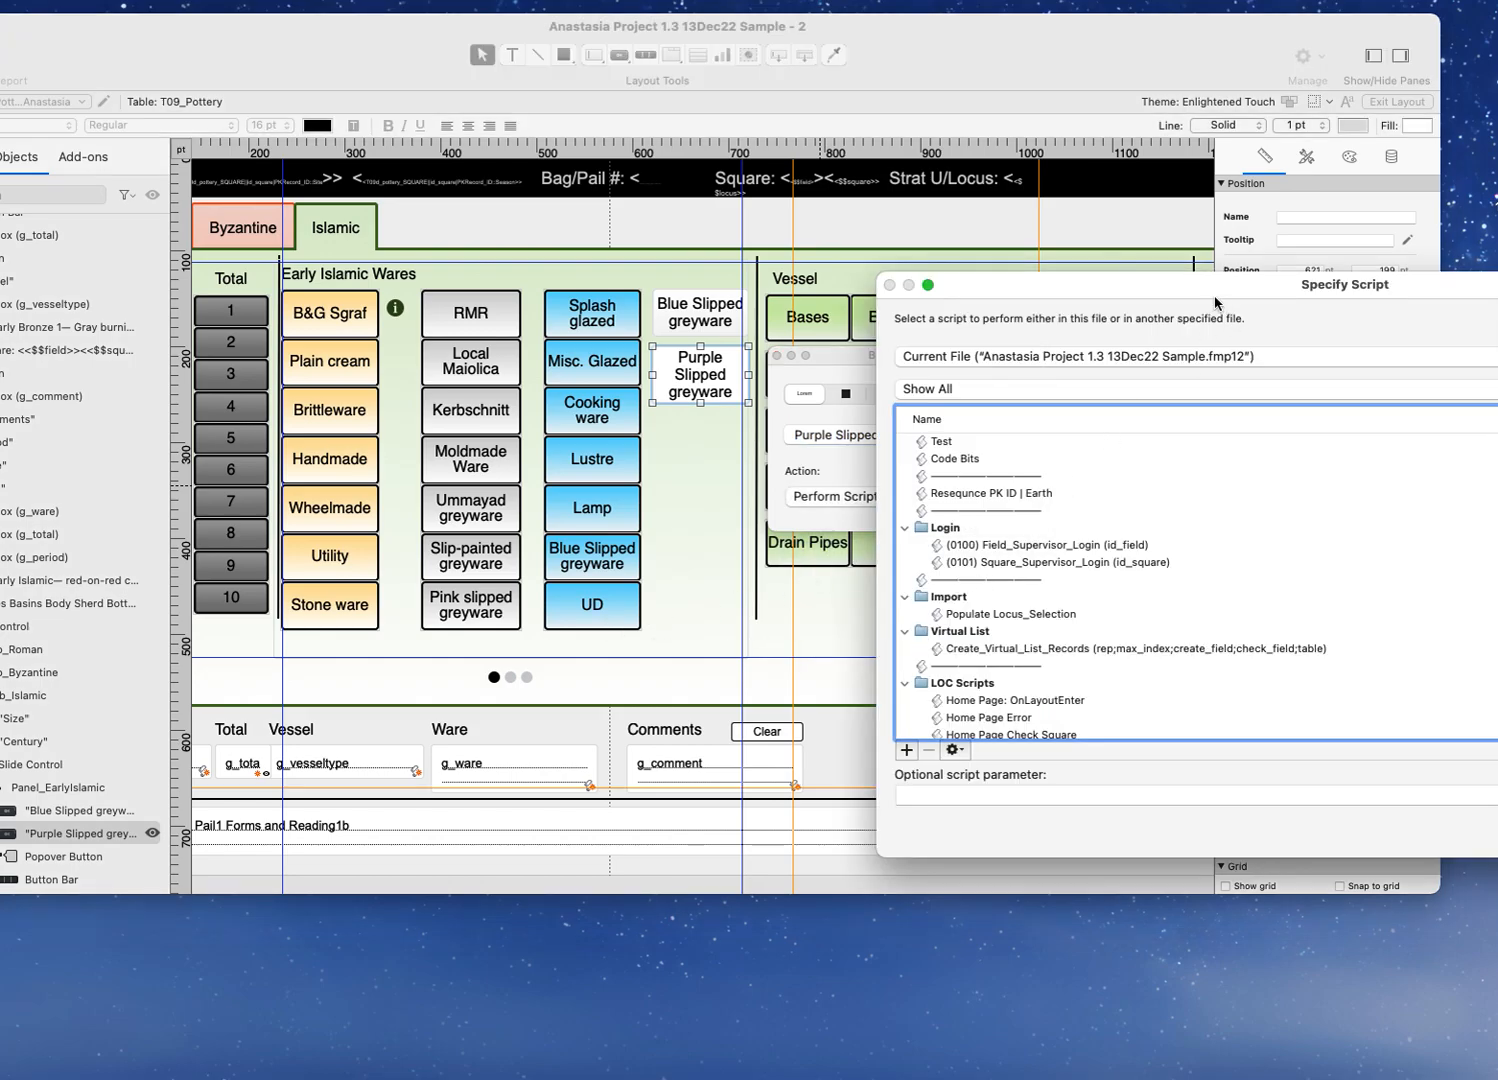
Step: Search the scripts for "pot_insertwa", assign POT_InsertWare to the Purple Slipped greyware button, and close its setup
drag(1198, 292, 860, 262)
click(1348, 361)
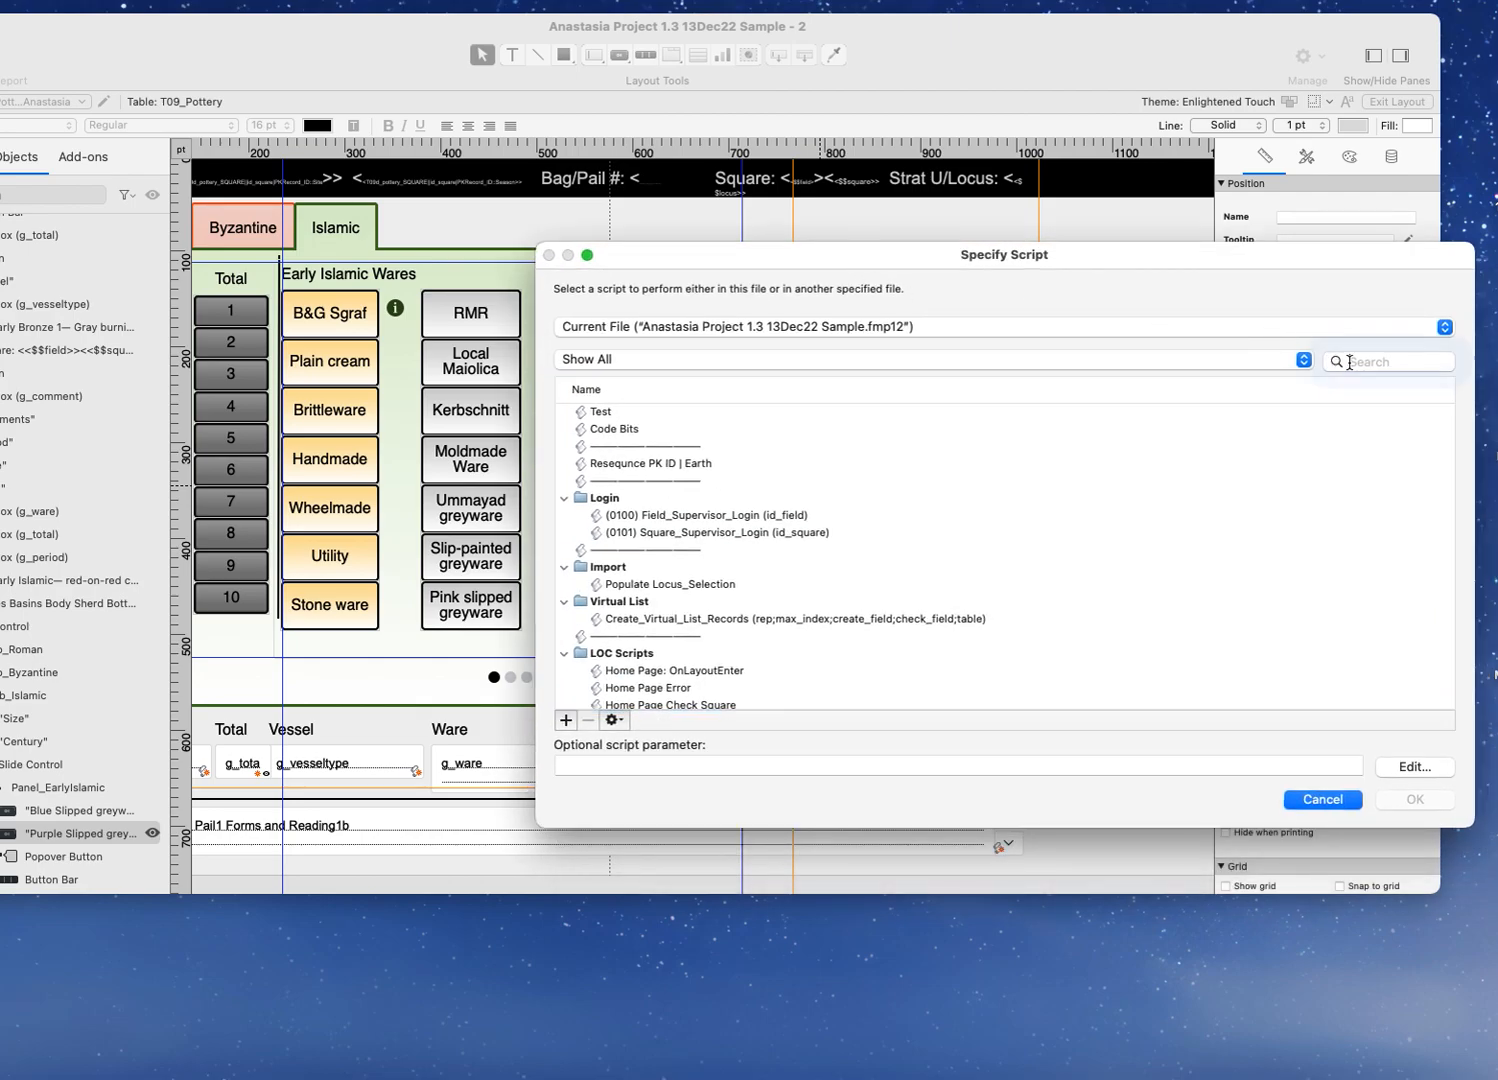
text(pot_)
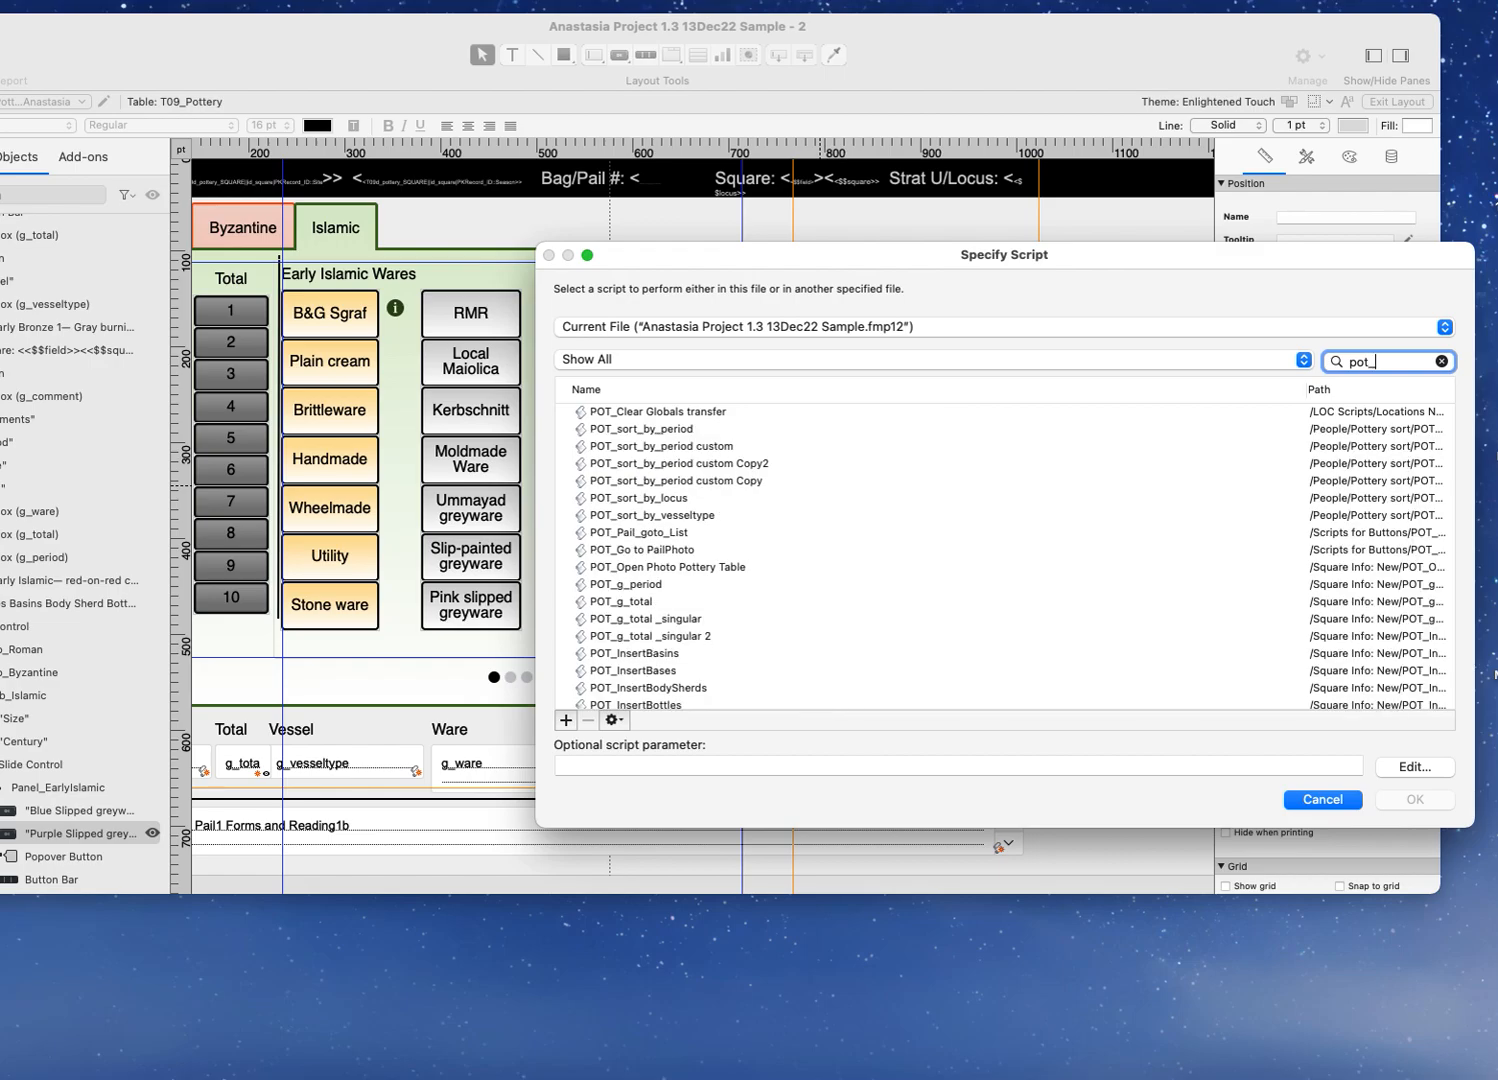
text(insertwa)
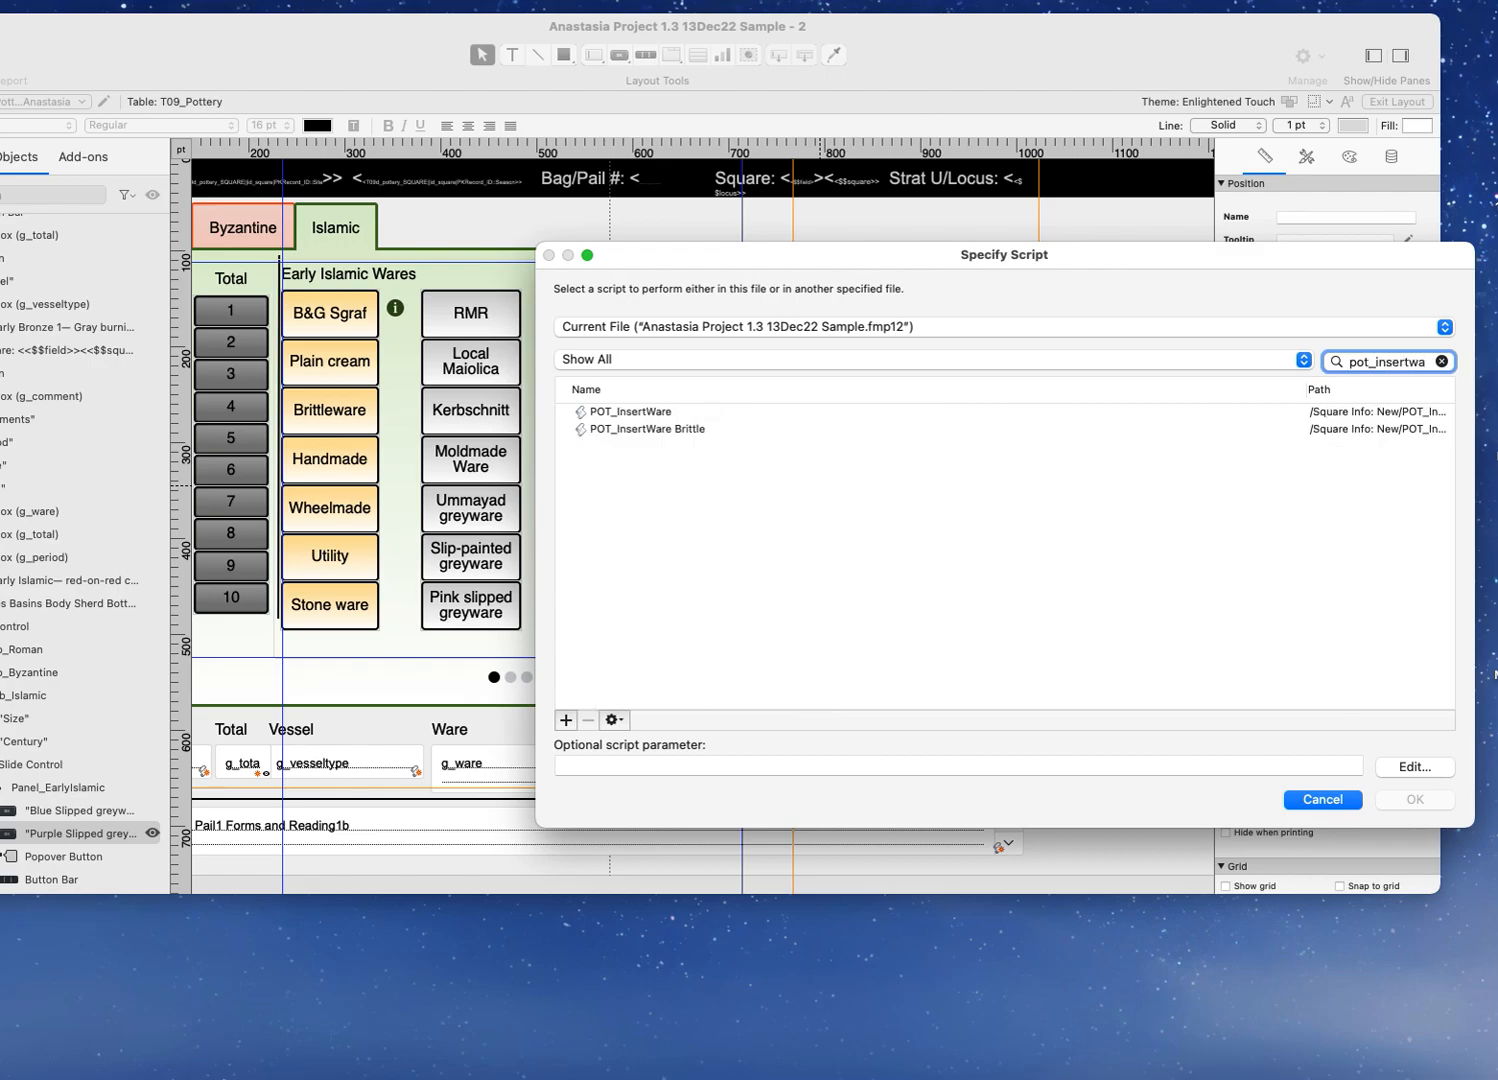
click(604, 414)
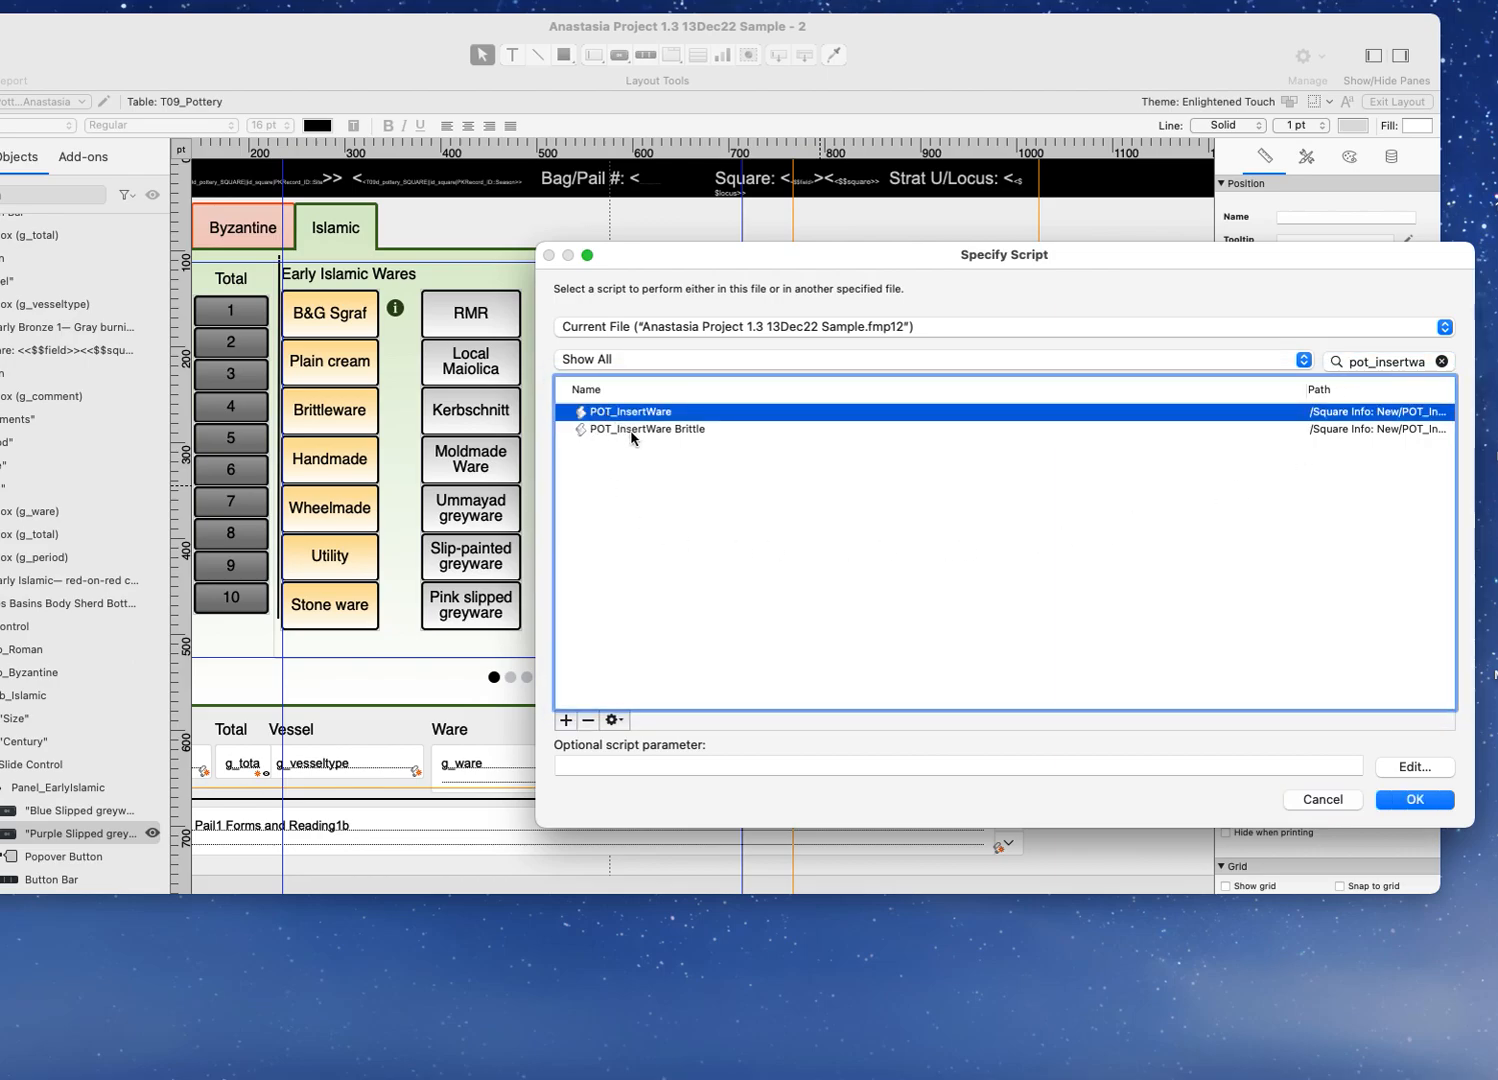
click(632, 430)
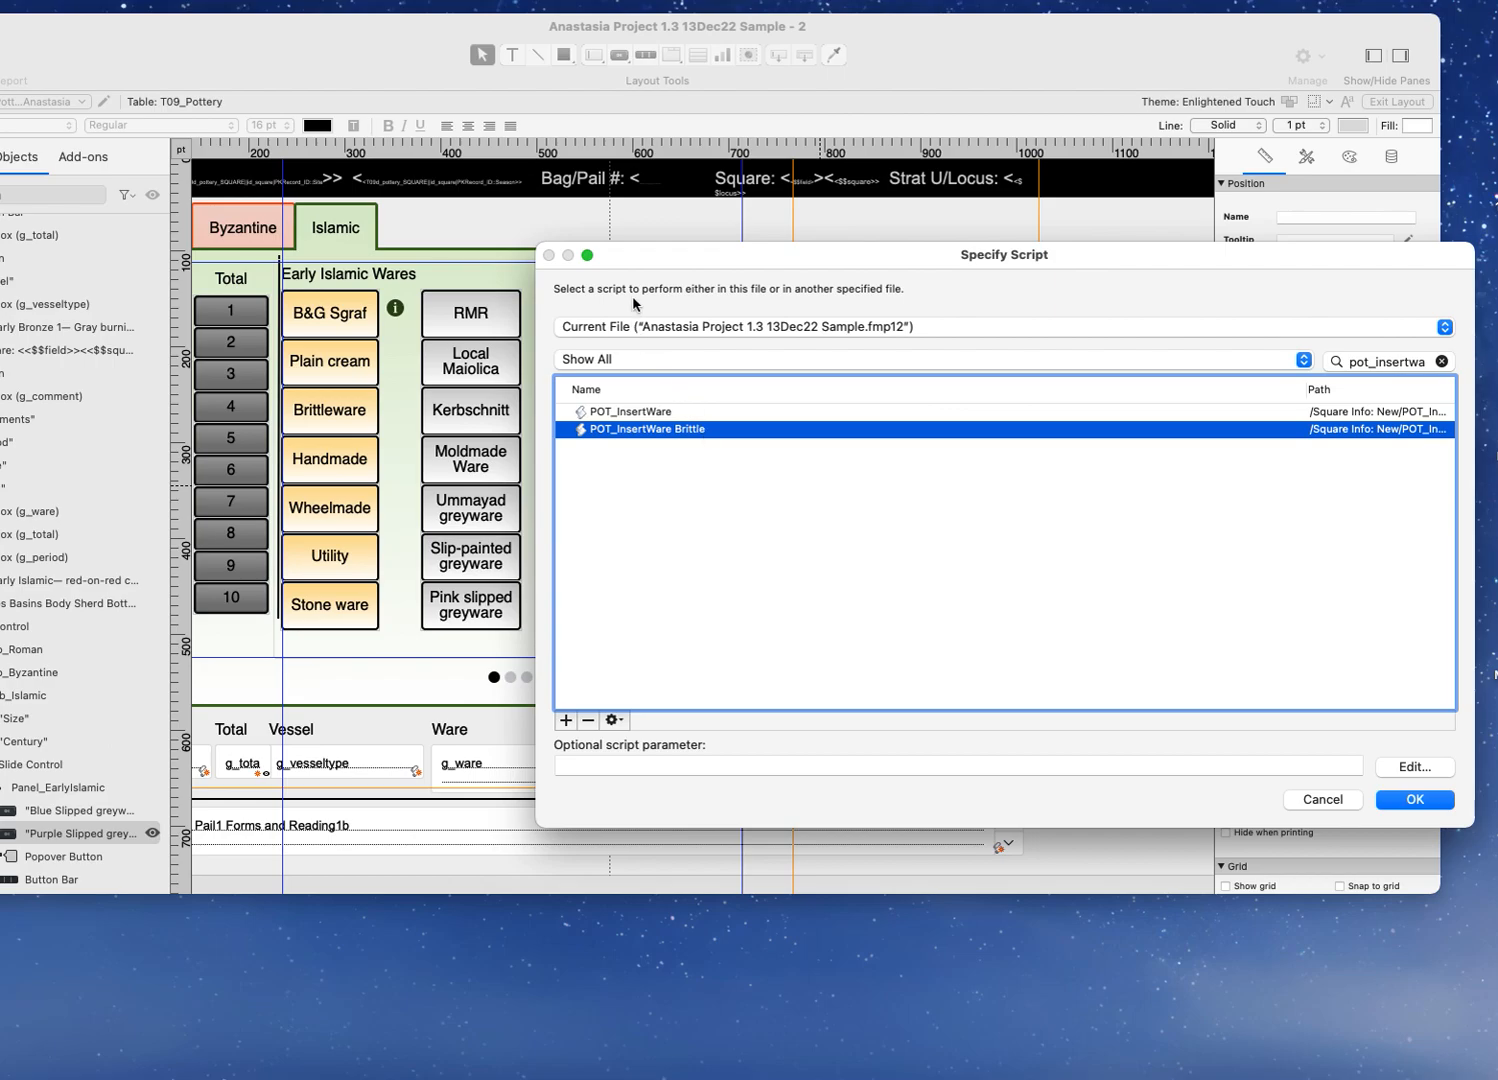
drag(645, 257, 701, 156)
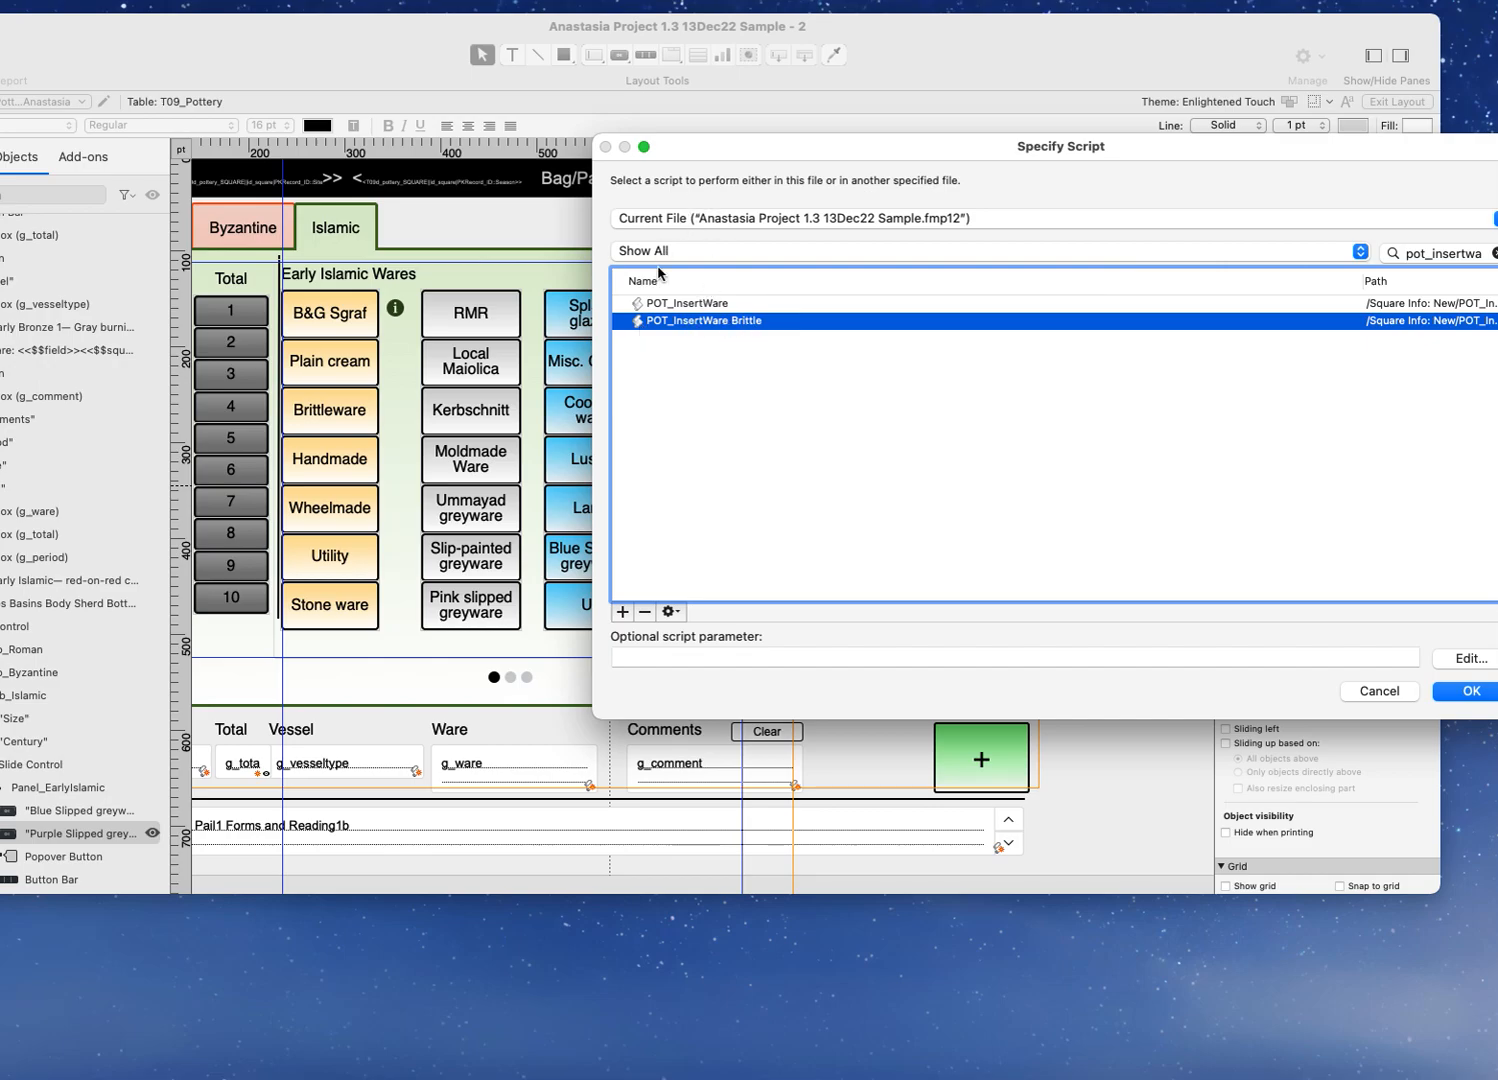
drag(775, 148, 432, 311)
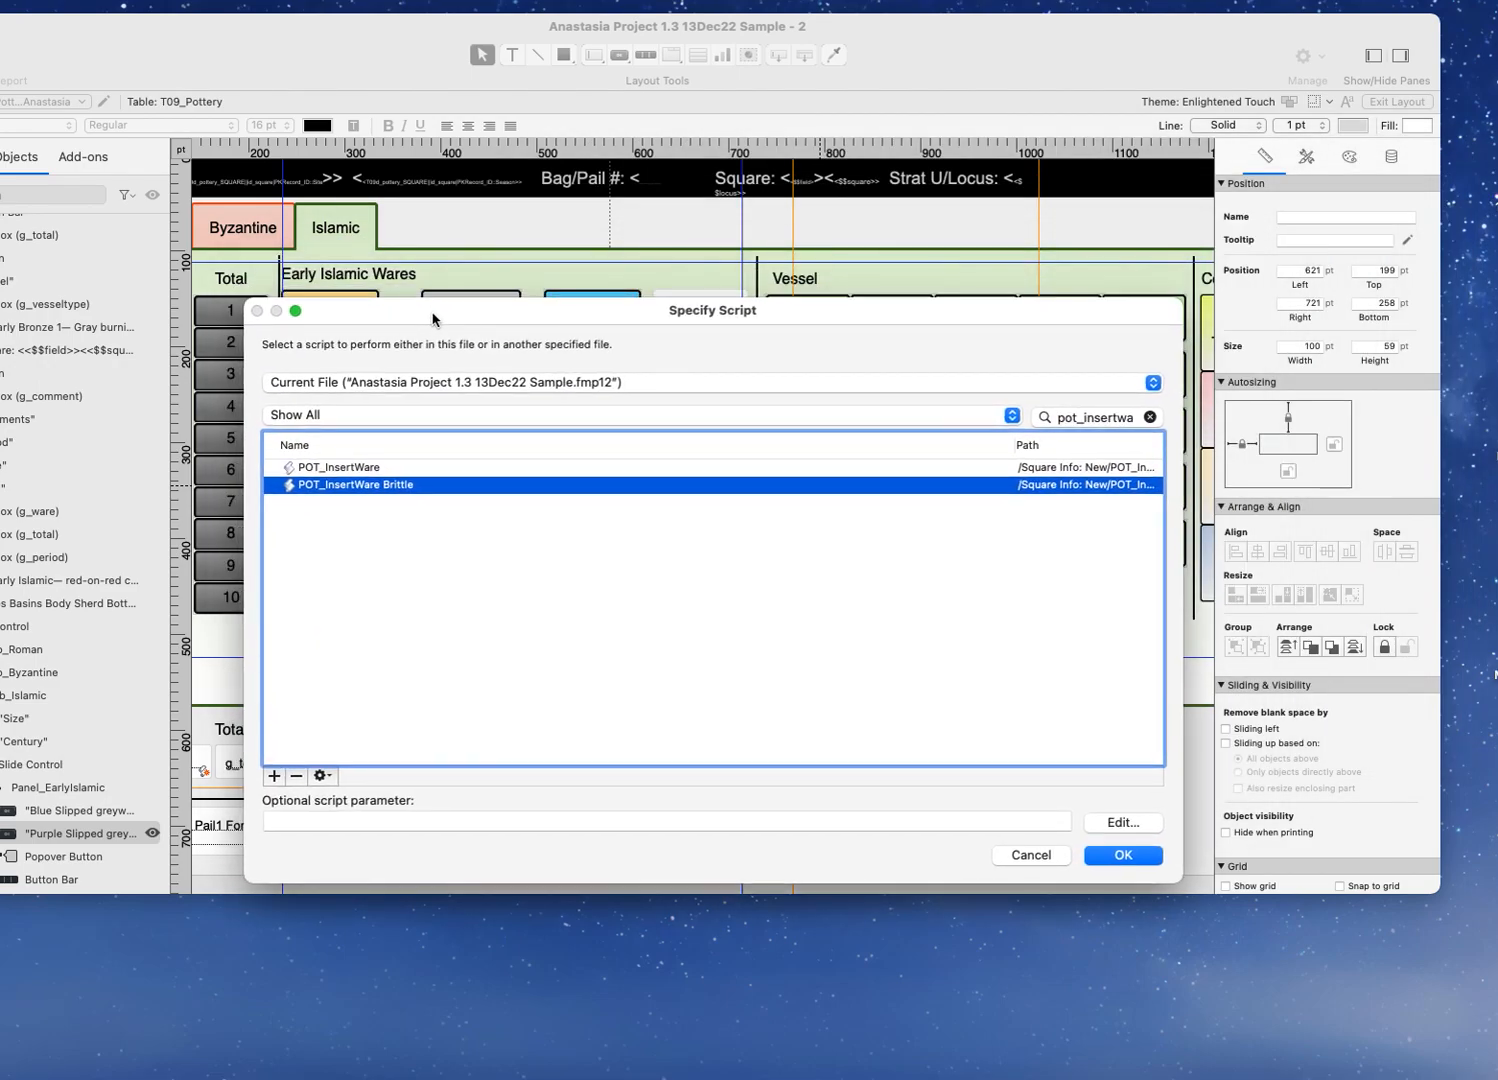
click(336, 467)
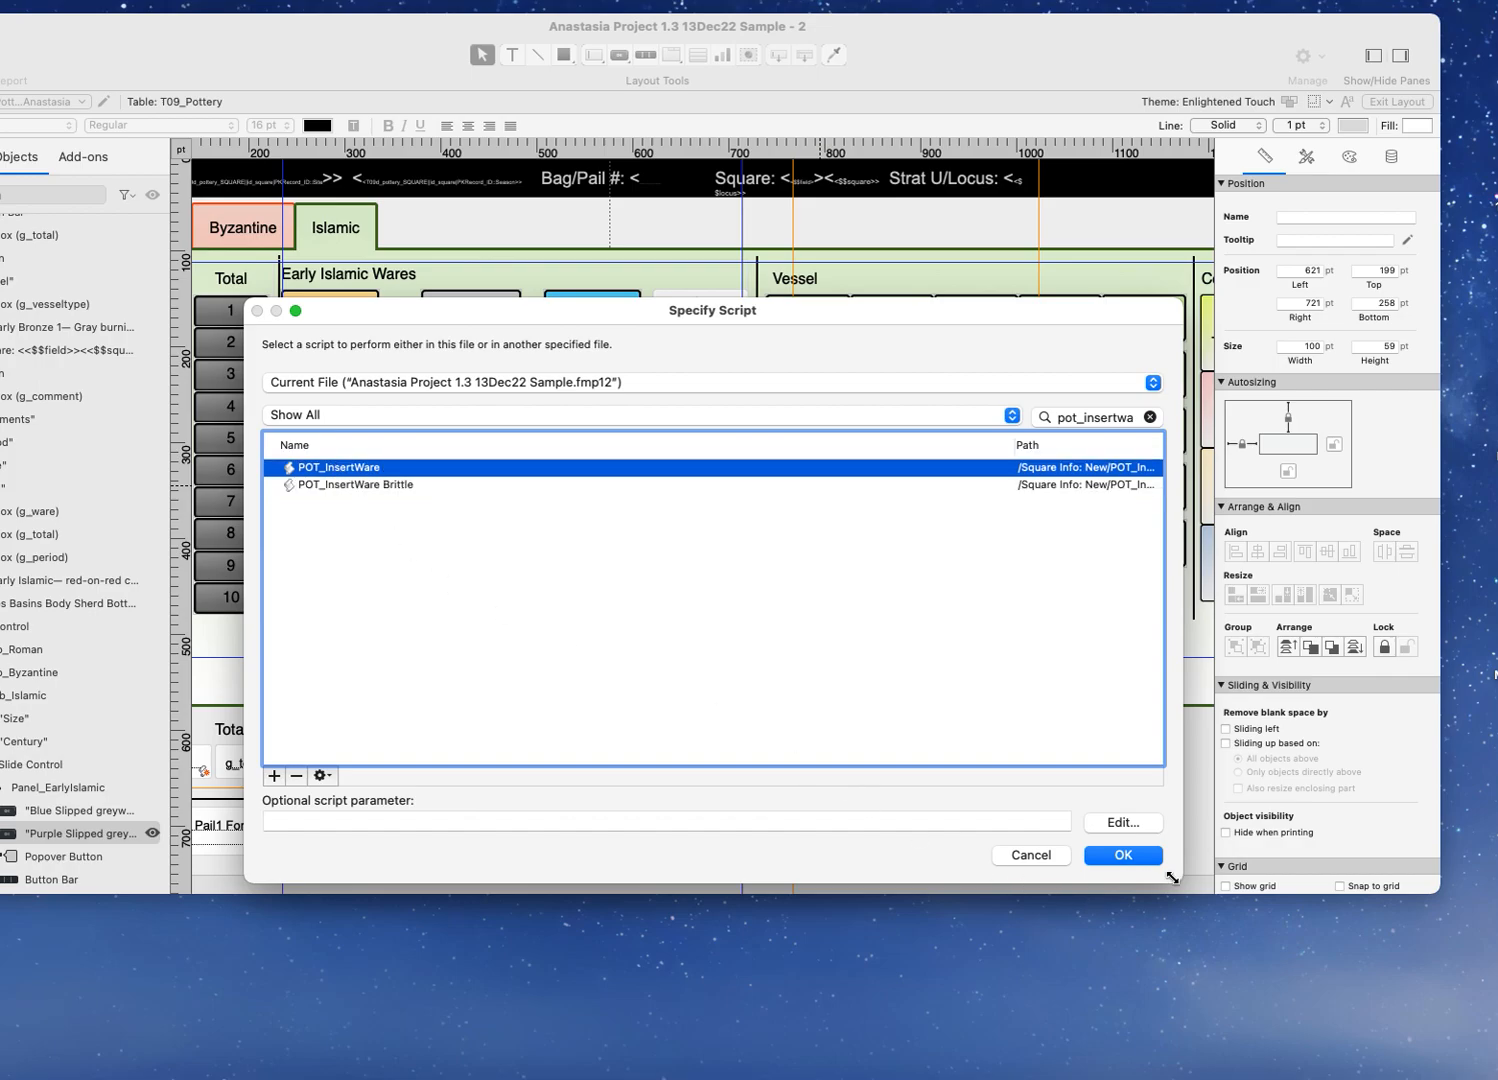
click(1123, 856)
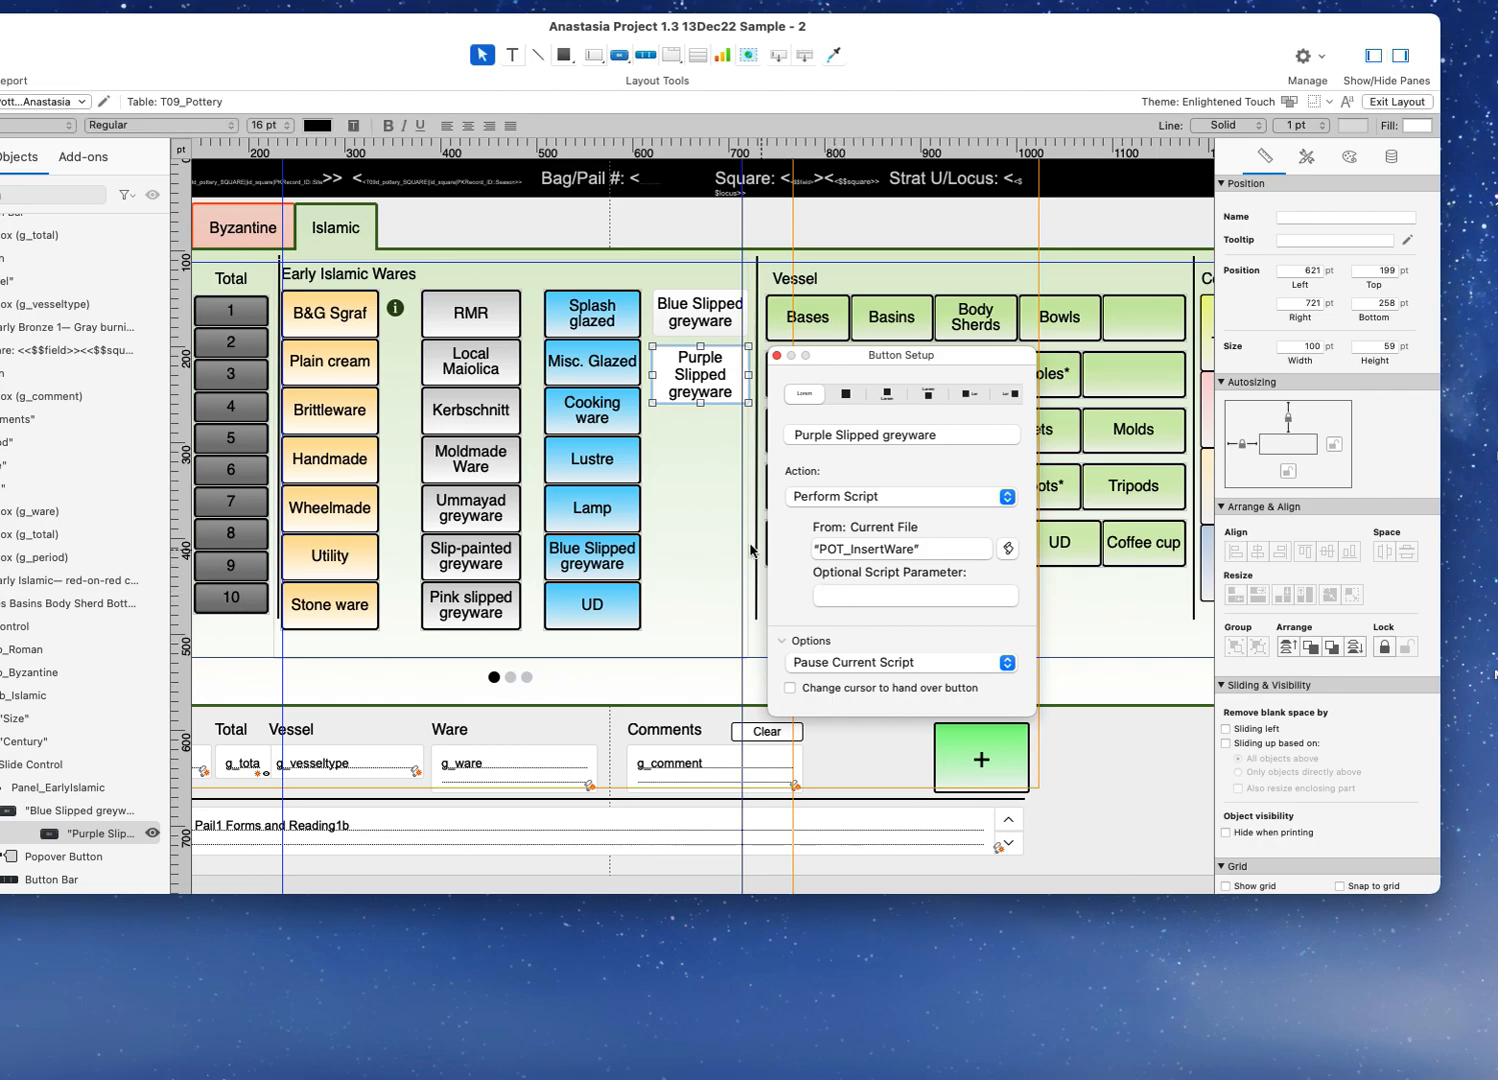
click(777, 356)
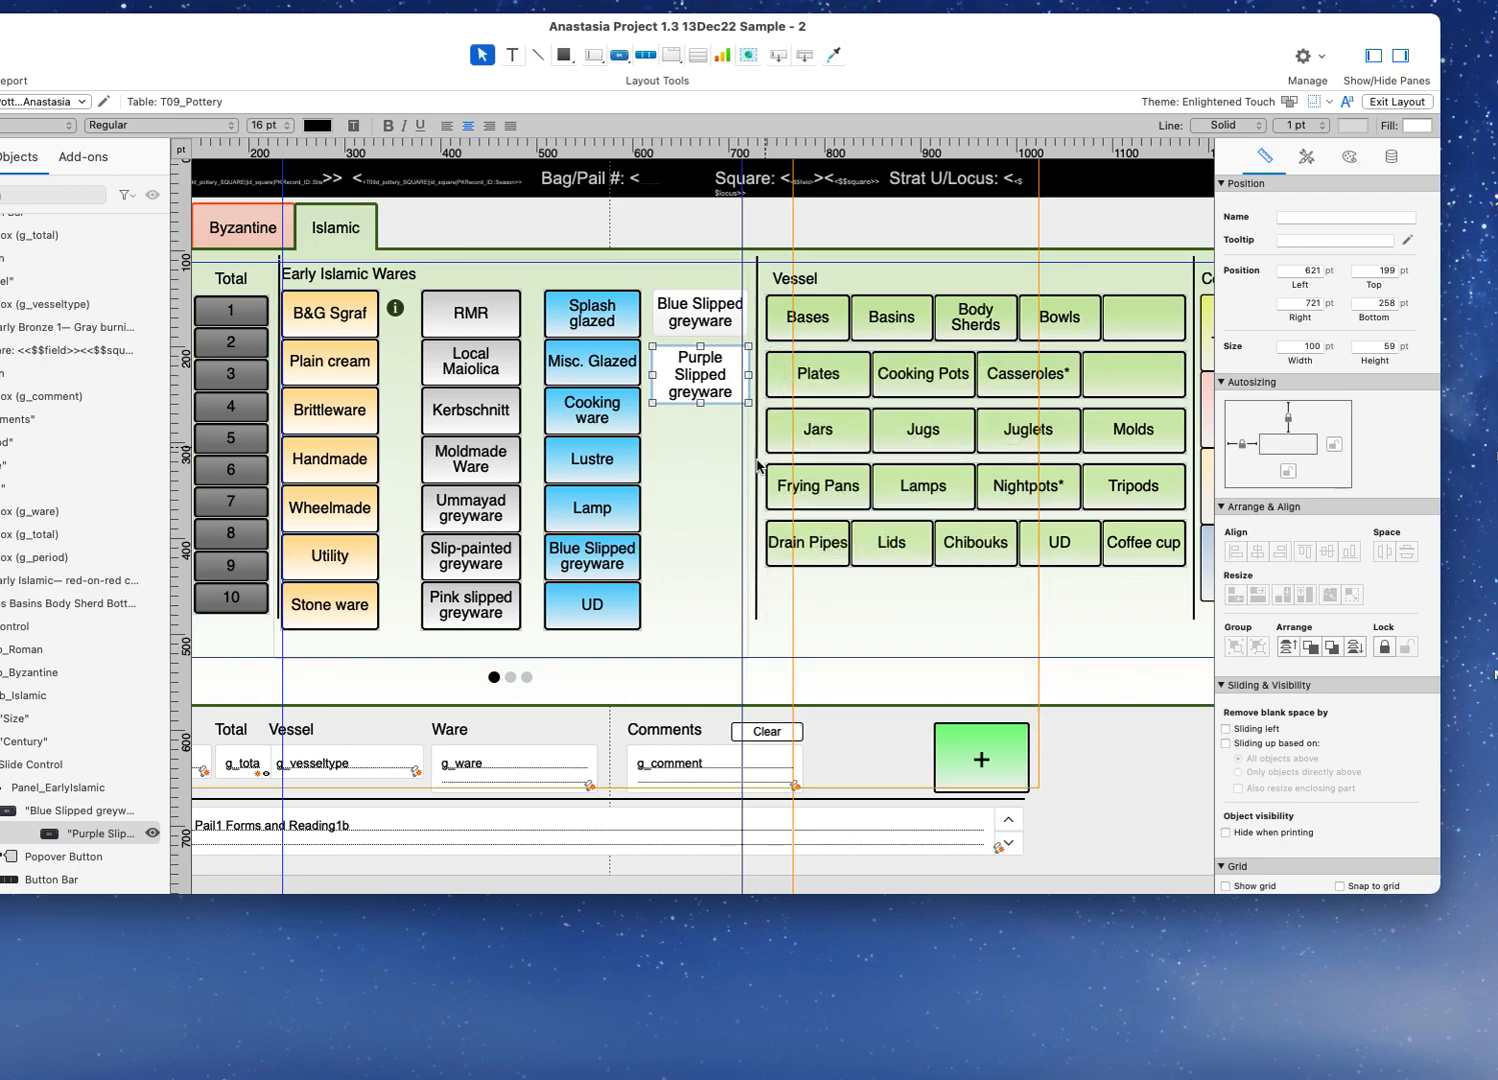
Step: Open the setup of the Lamp segment in the blue button bar to examine its script and parameter
click(578, 568)
click(578, 568)
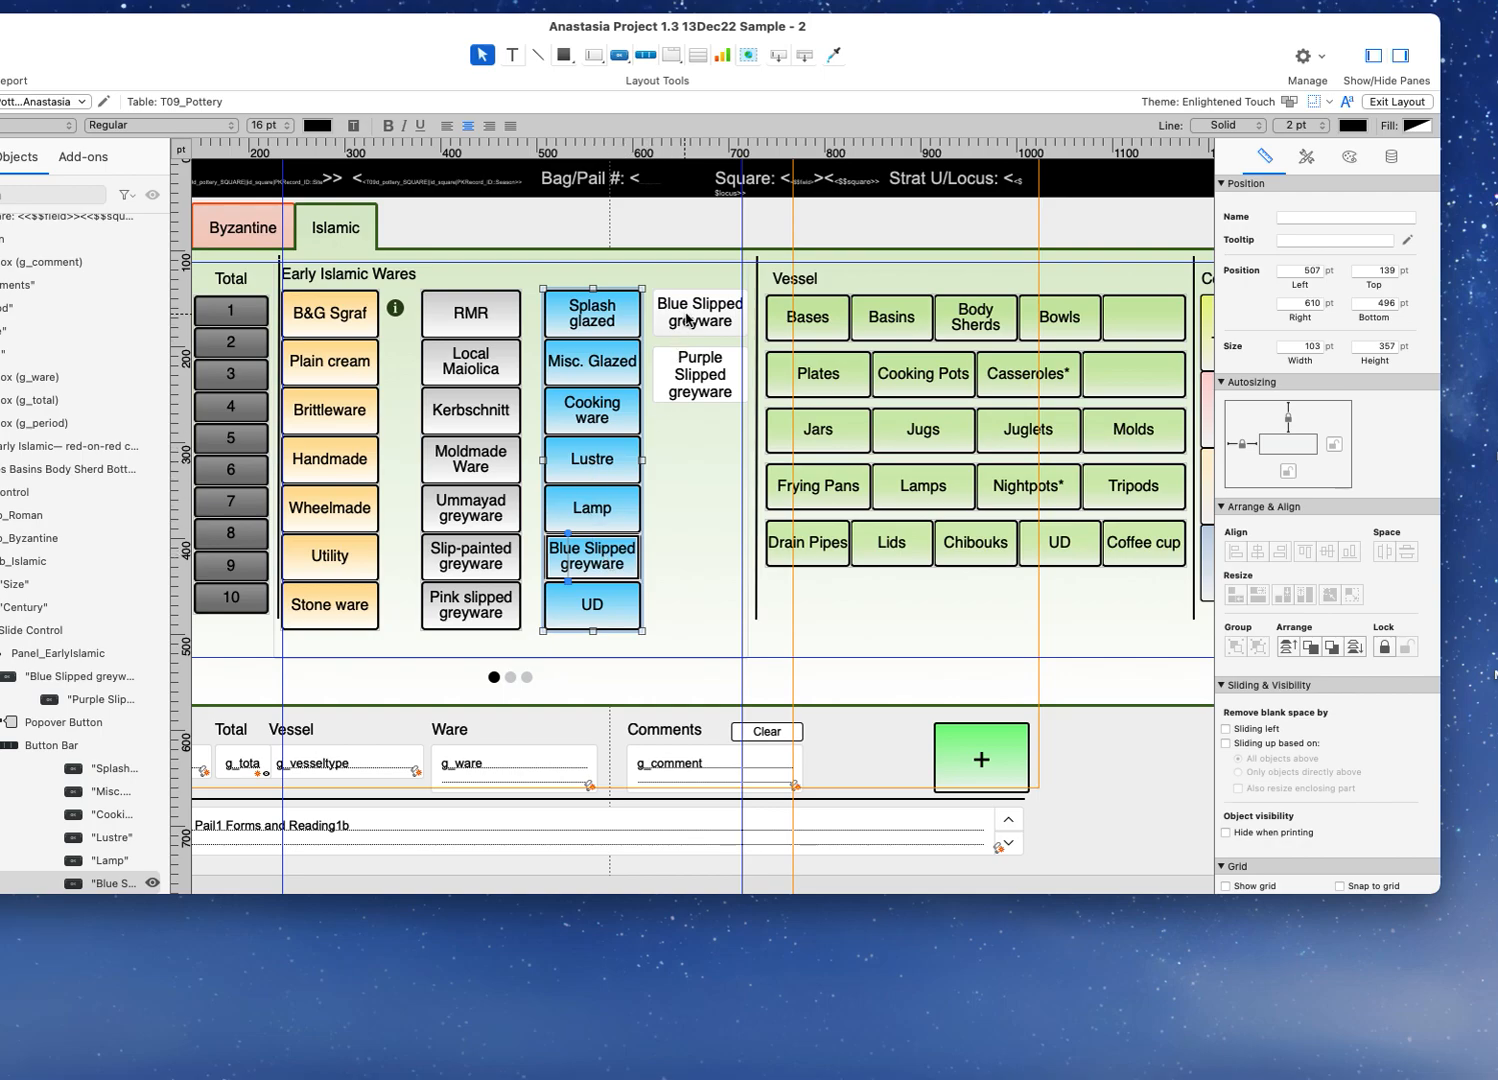
click(591, 508)
double_click(591, 508)
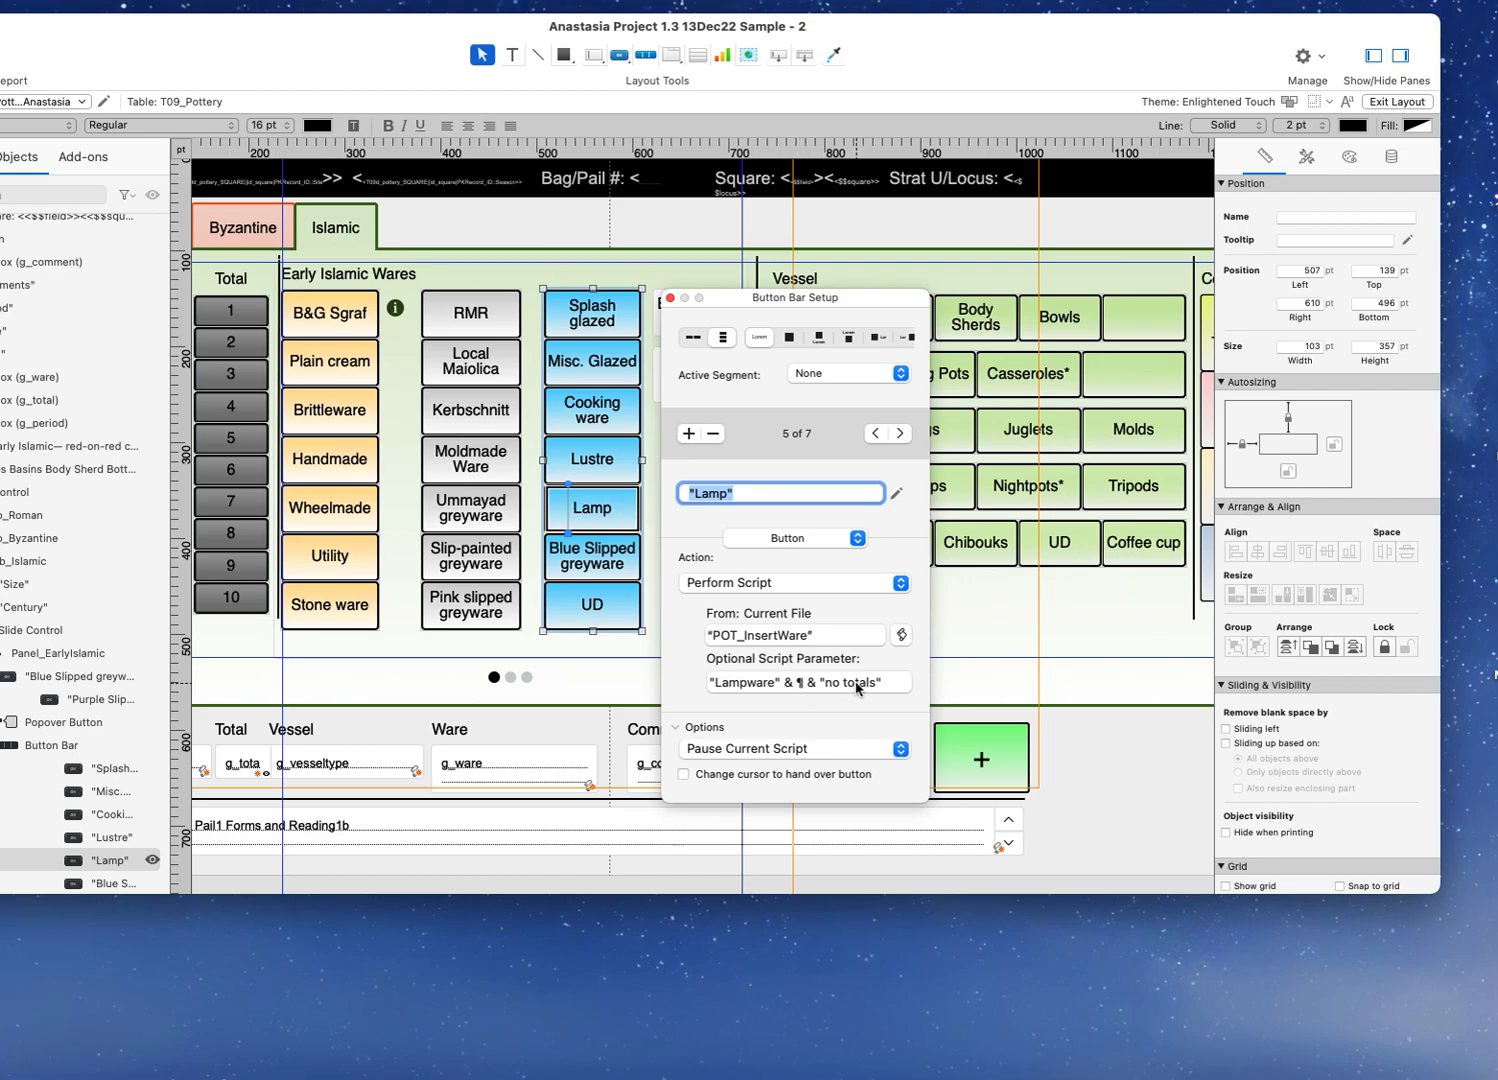
Step: Copy the full script parameter calculation from the Blue Slipped greyware segment of the blue button bar, leaving the original unchanged
click(580, 568)
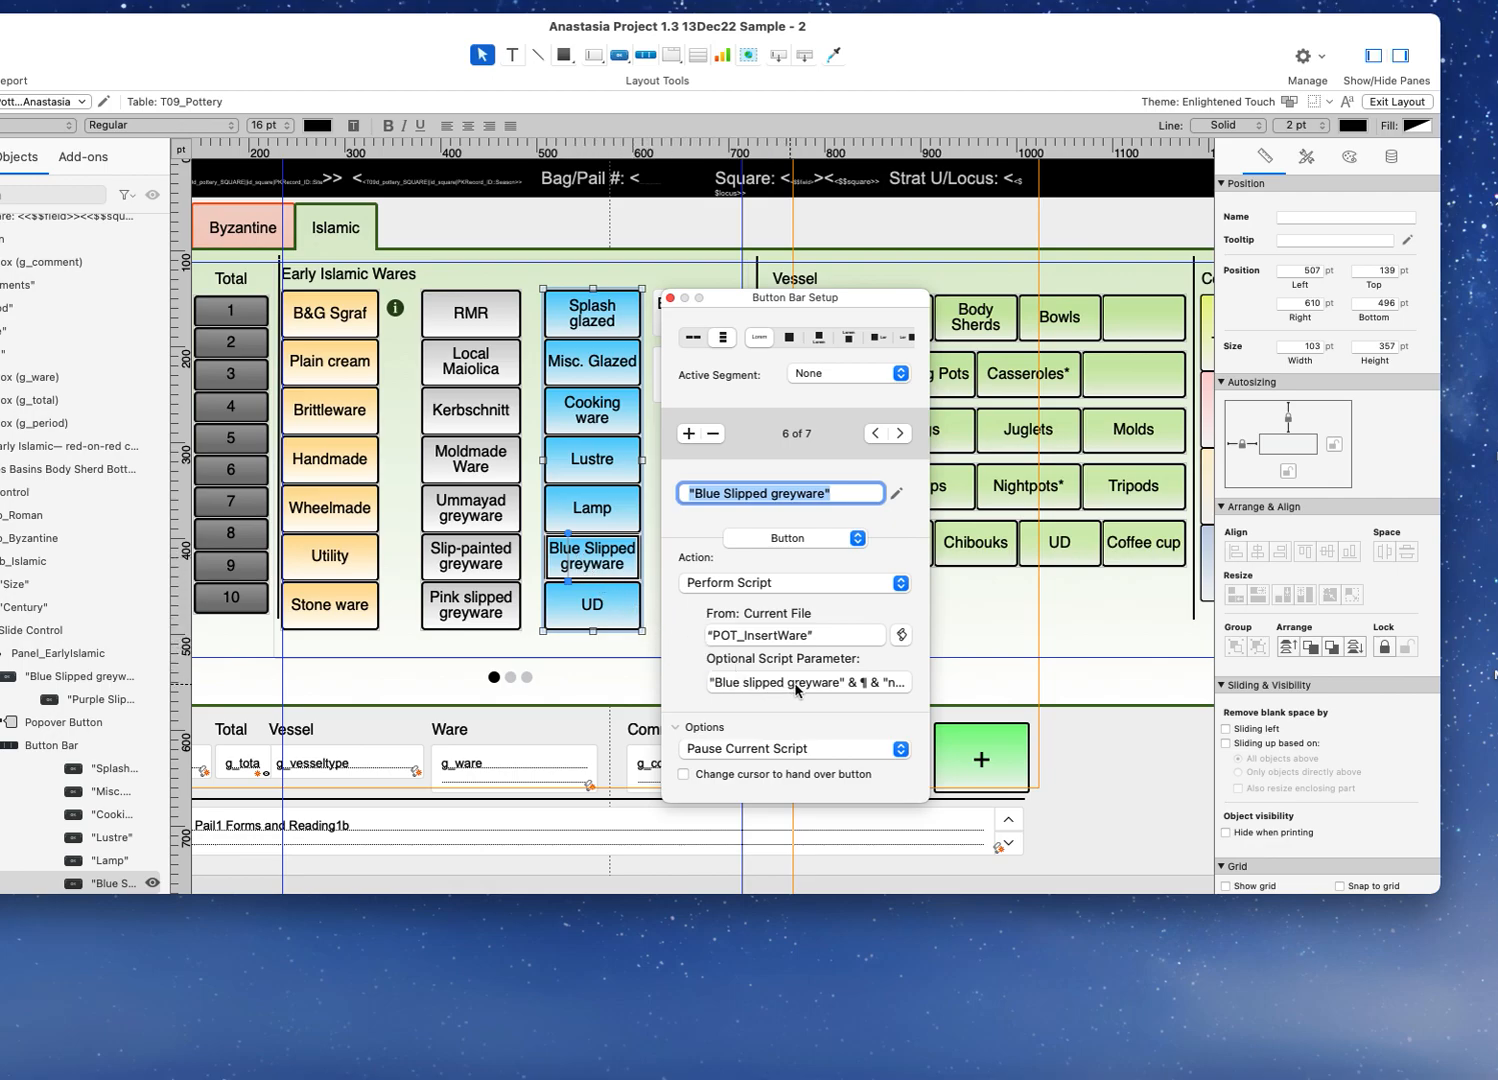
drag(722, 297, 942, 302)
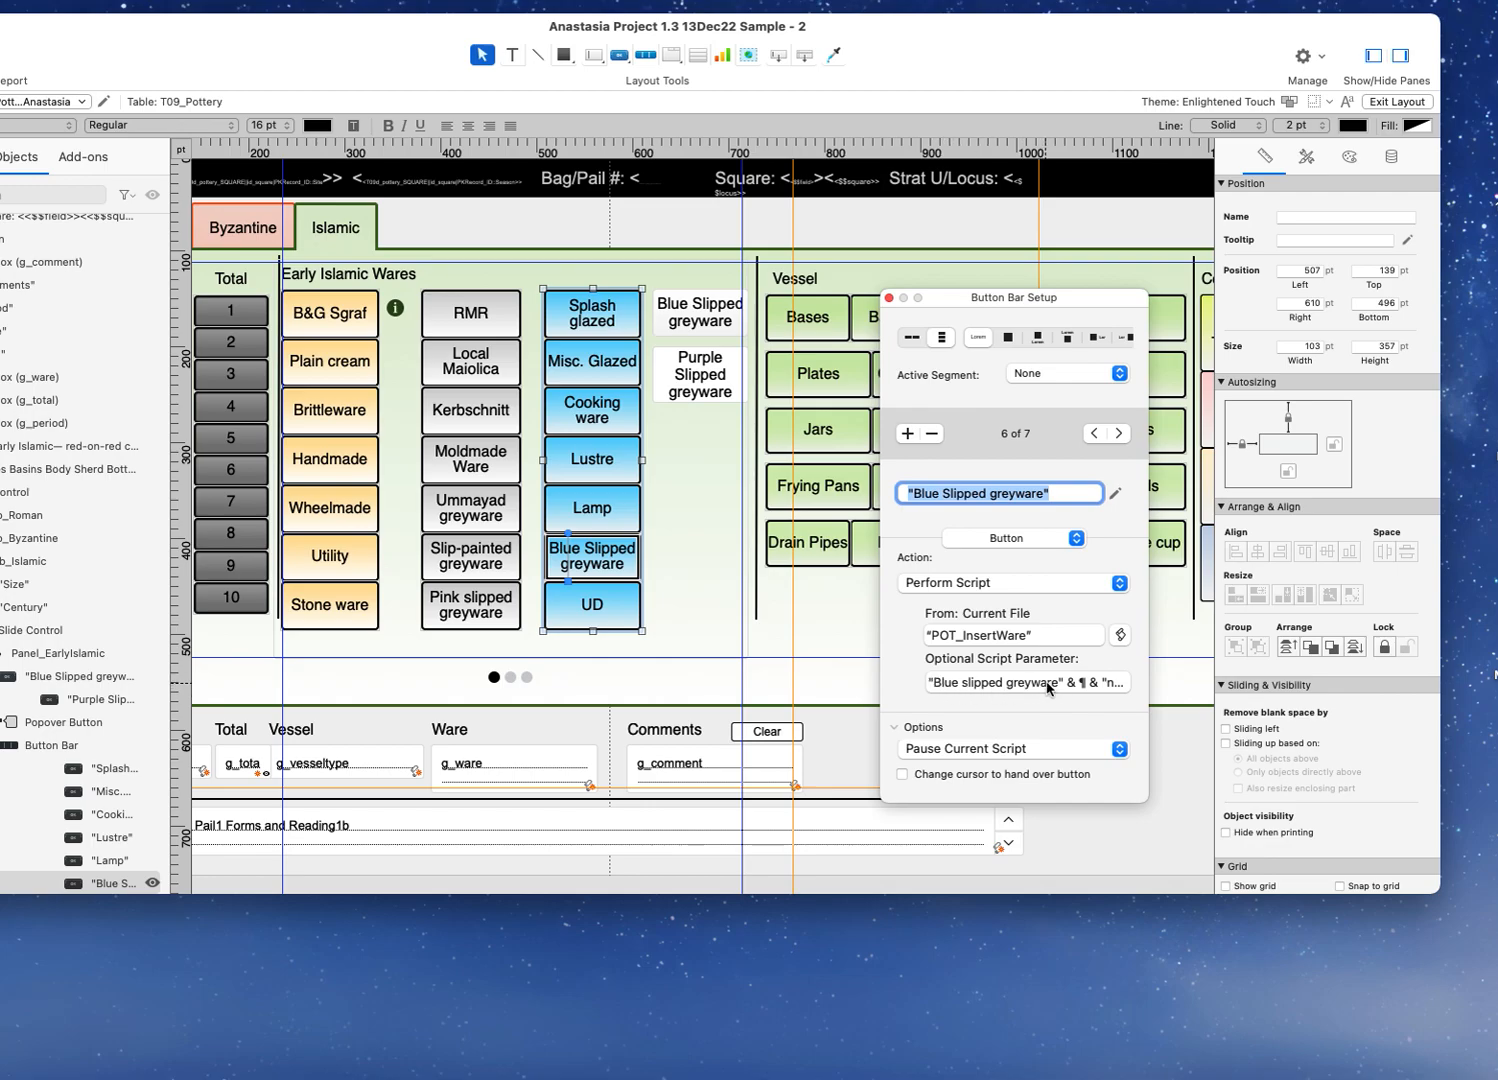
click(1010, 682)
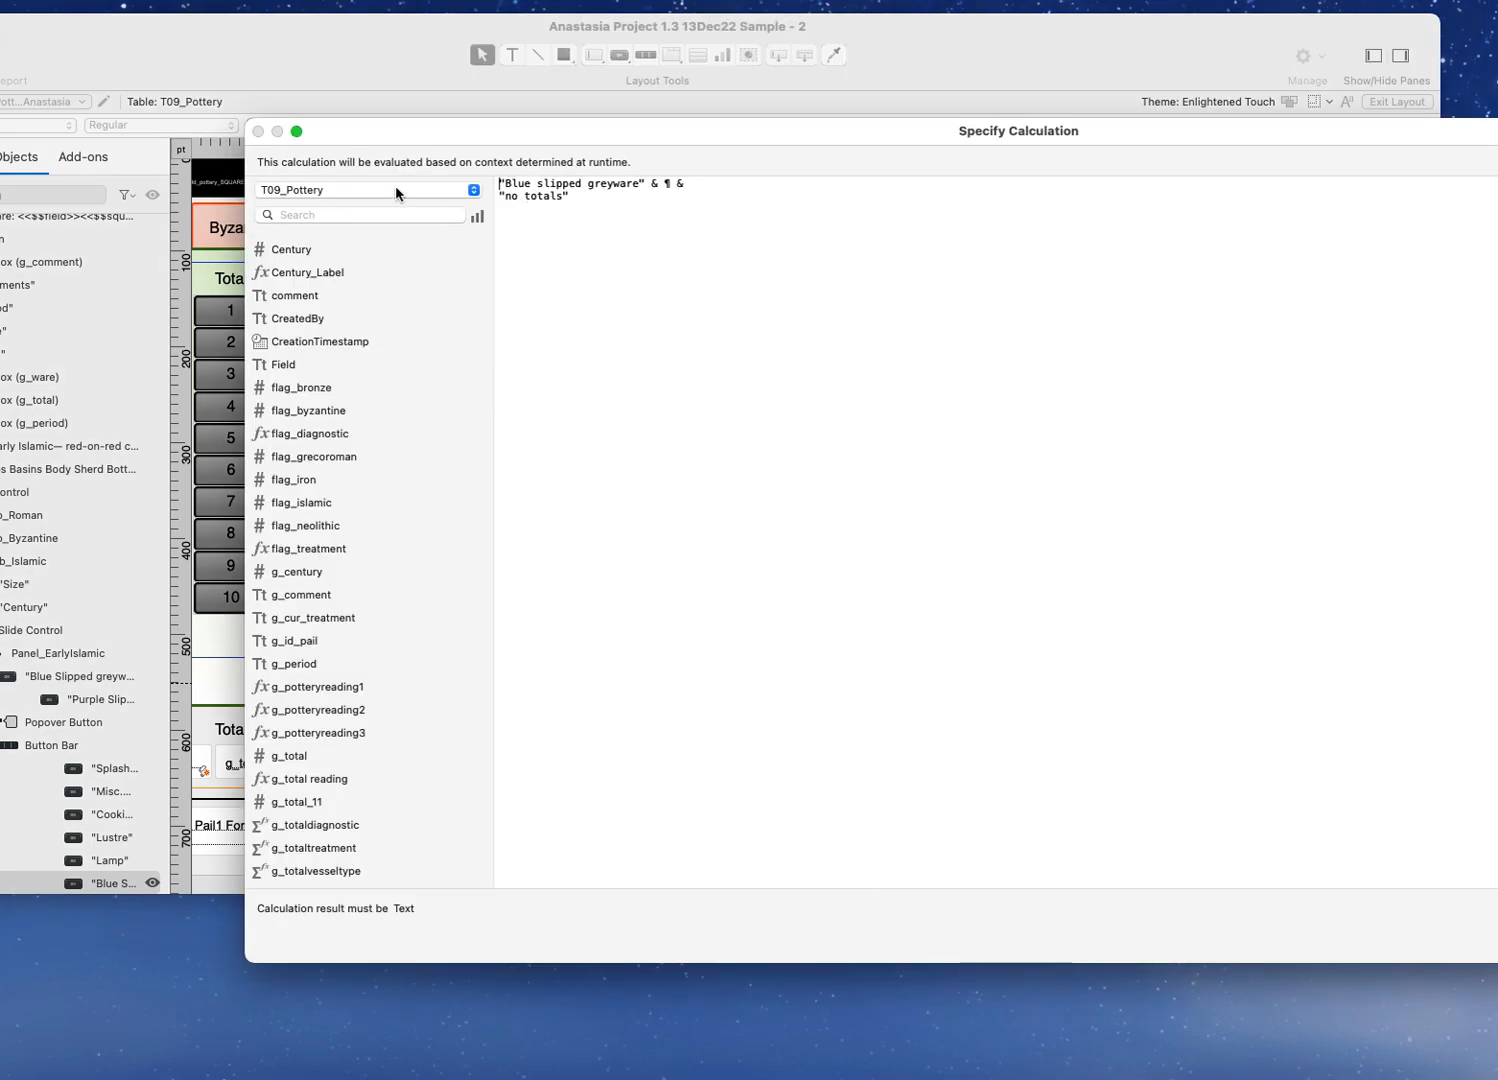
drag(602, 217, 495, 180)
key(super+c)
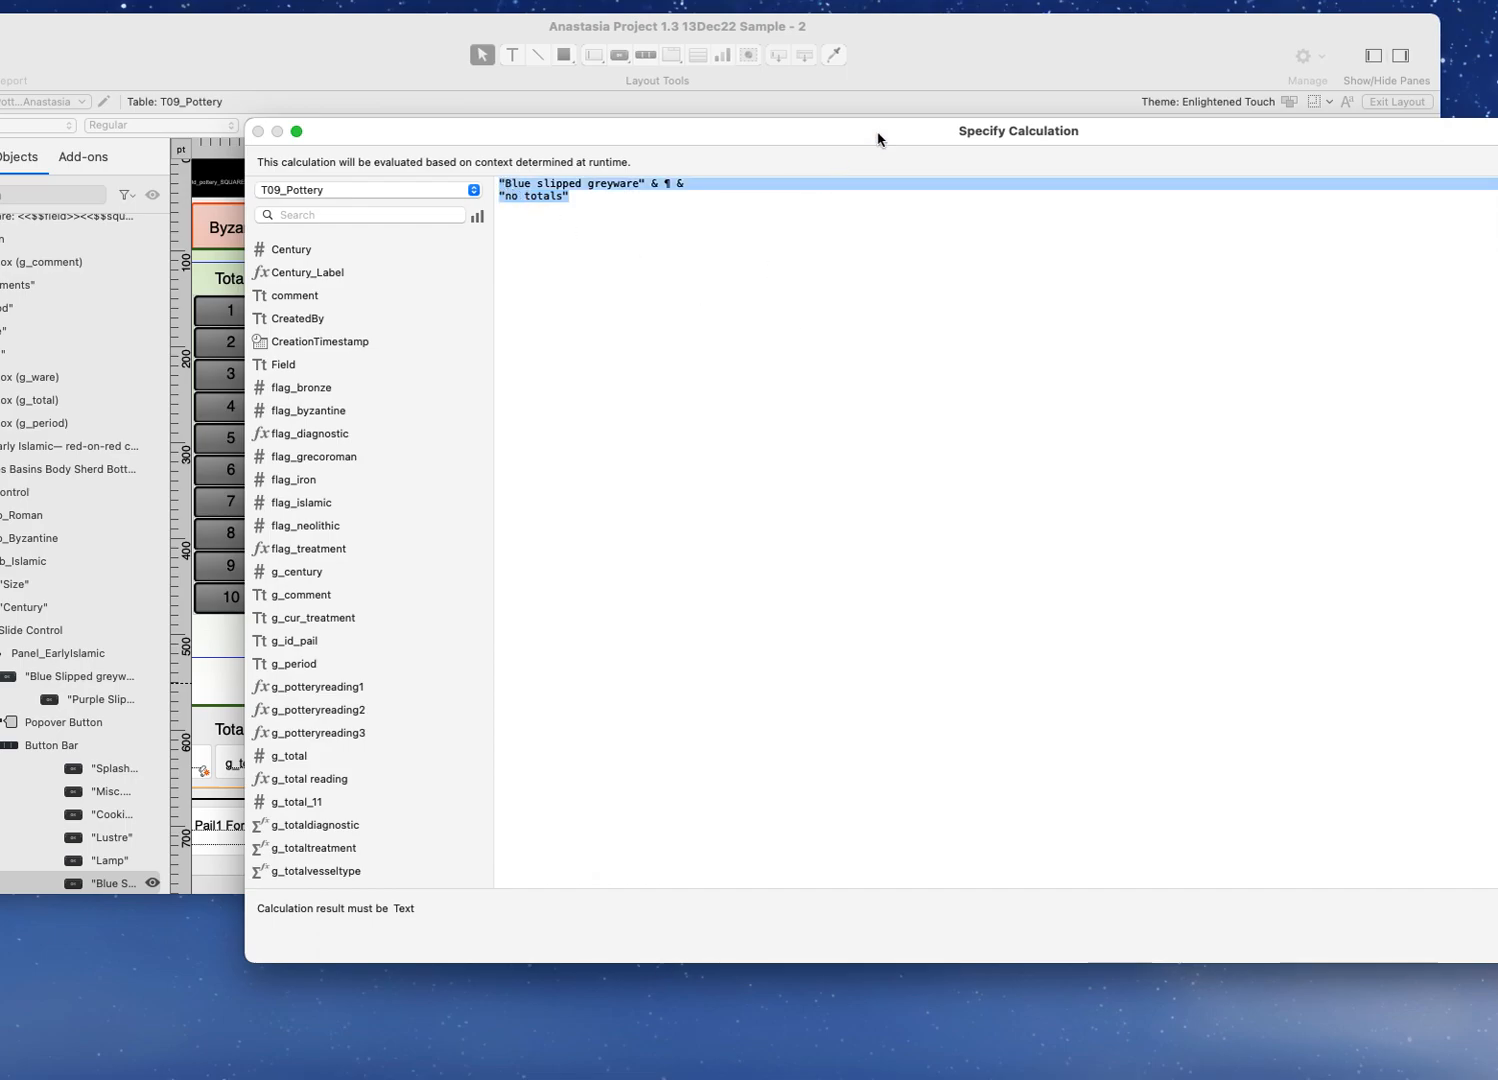
drag(877, 138, 629, 106)
click(1395, 901)
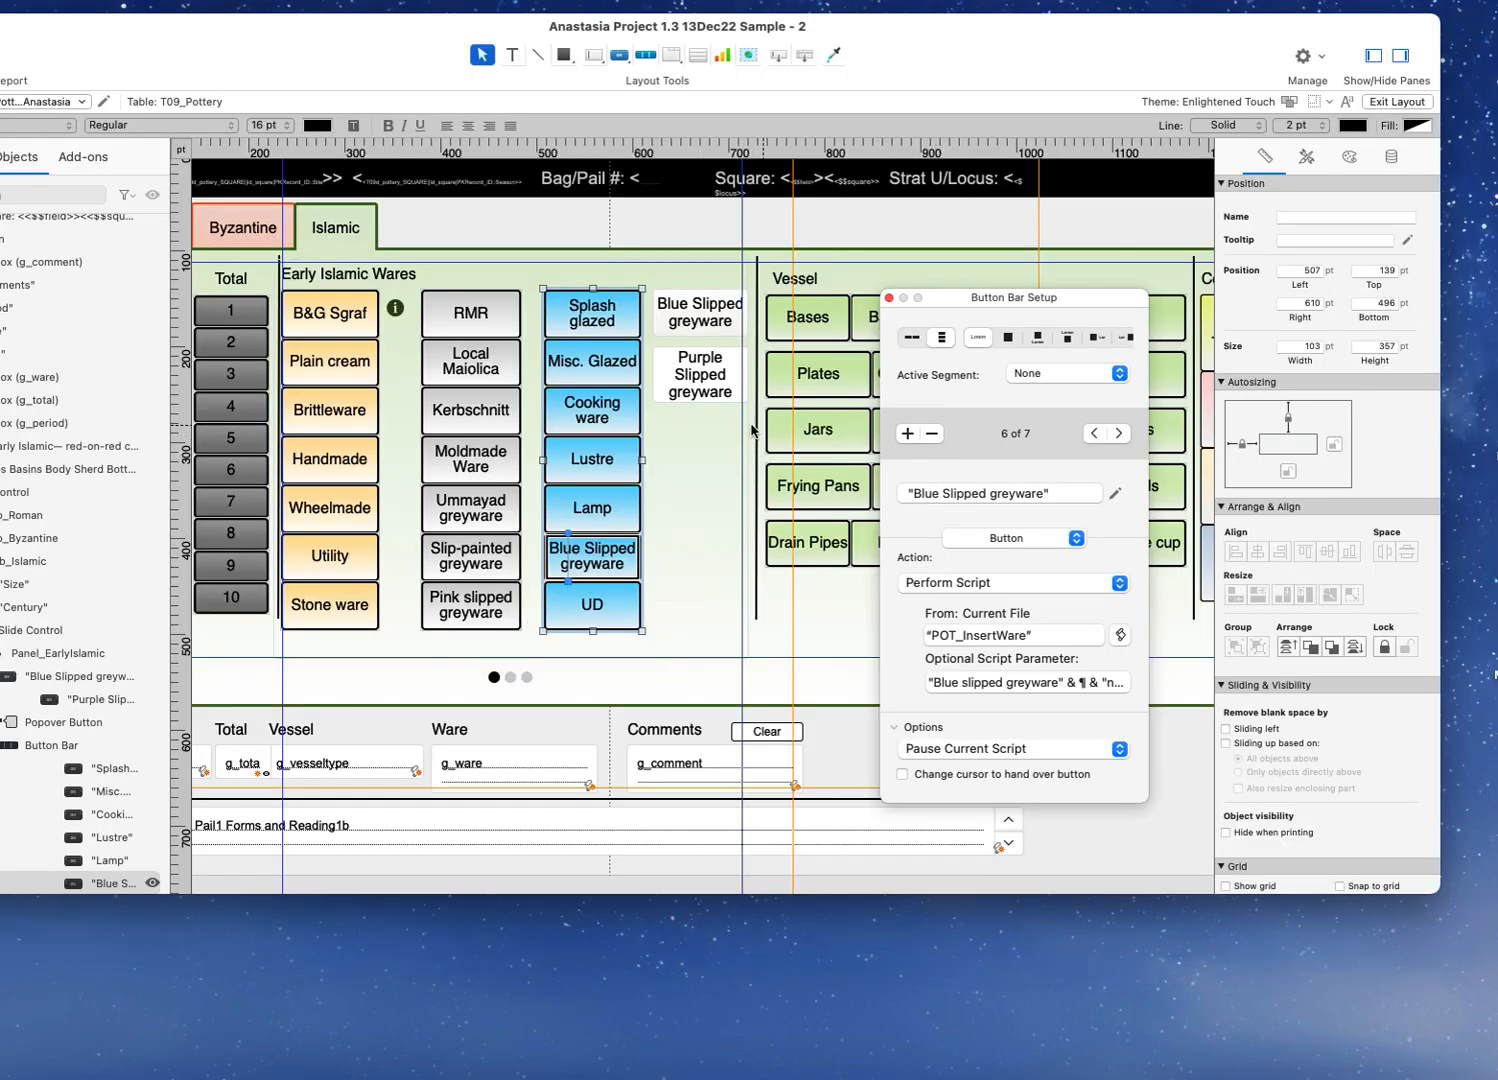
Step: Paste the copied calculation as the Purple Slipped greyware button's script parameter, change "Blue" to "Purple", and close the button's setup
click(704, 378)
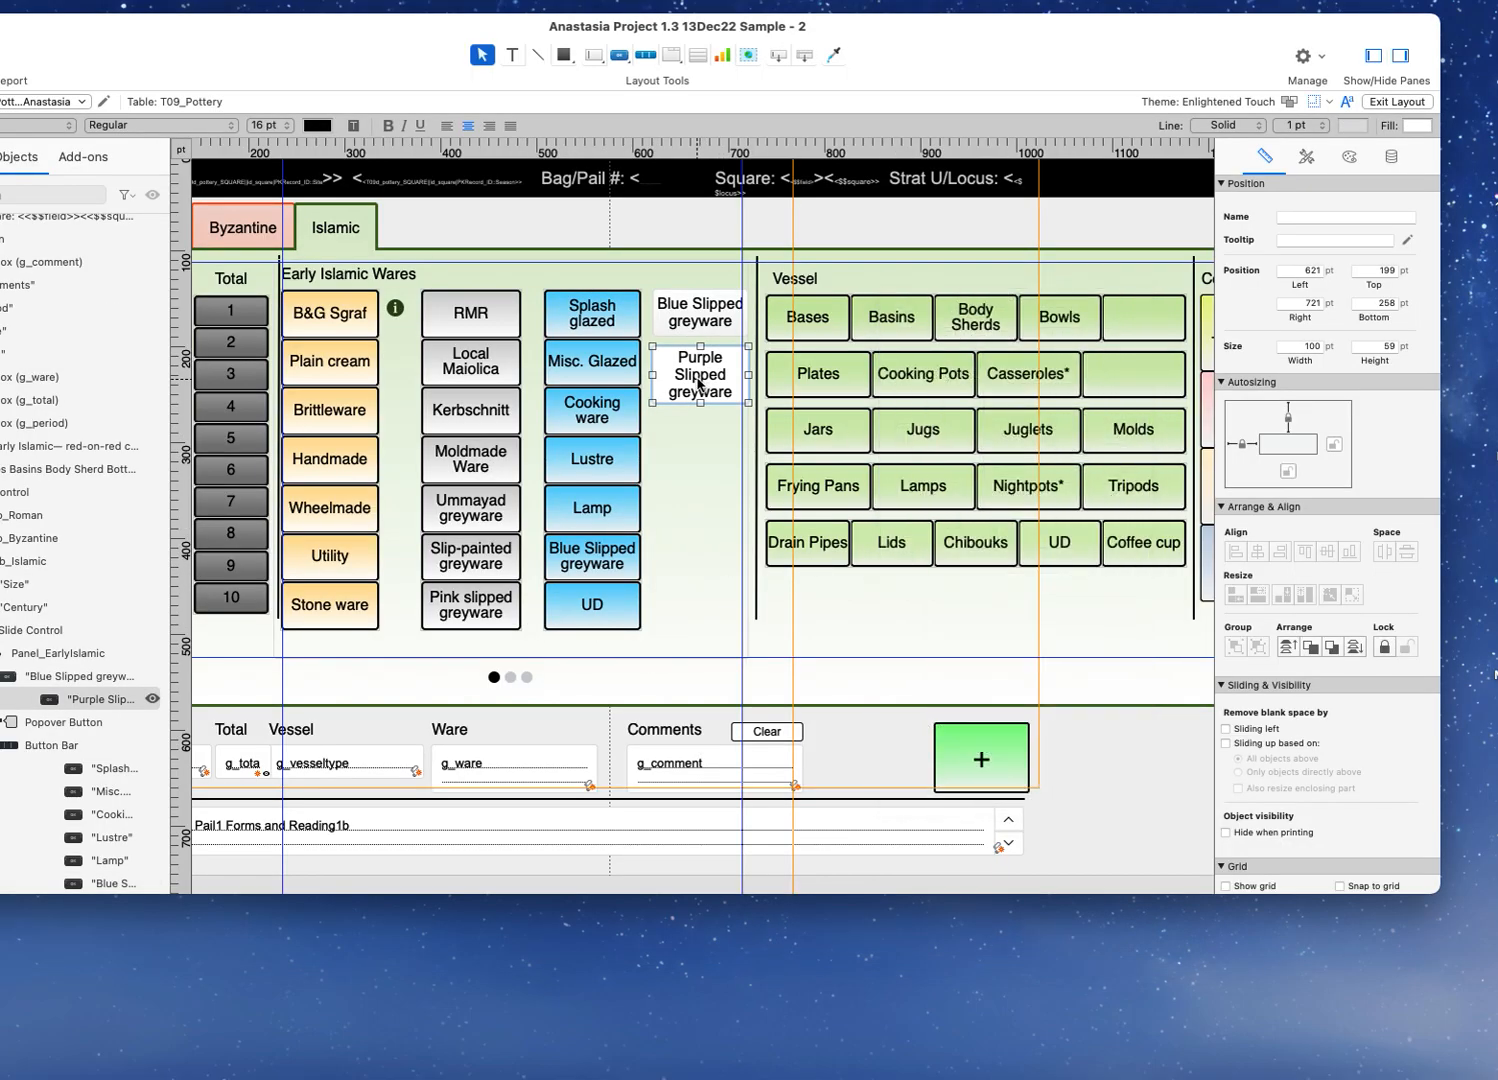
double_click(697, 382)
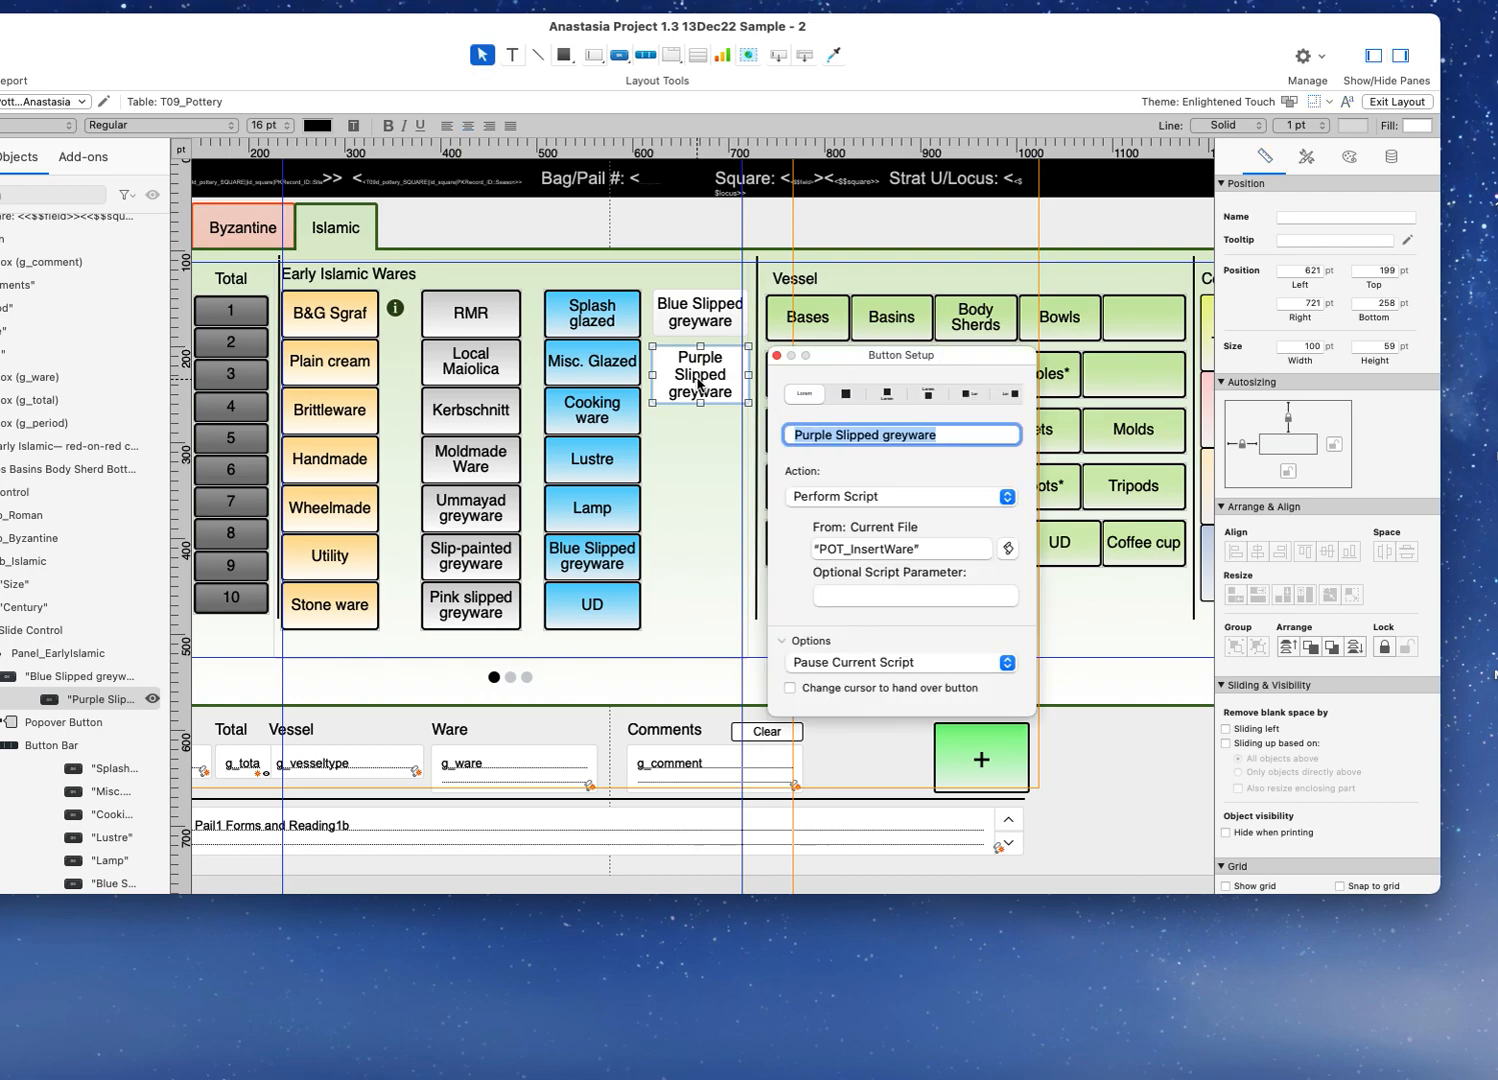
click(848, 600)
key(super+v)
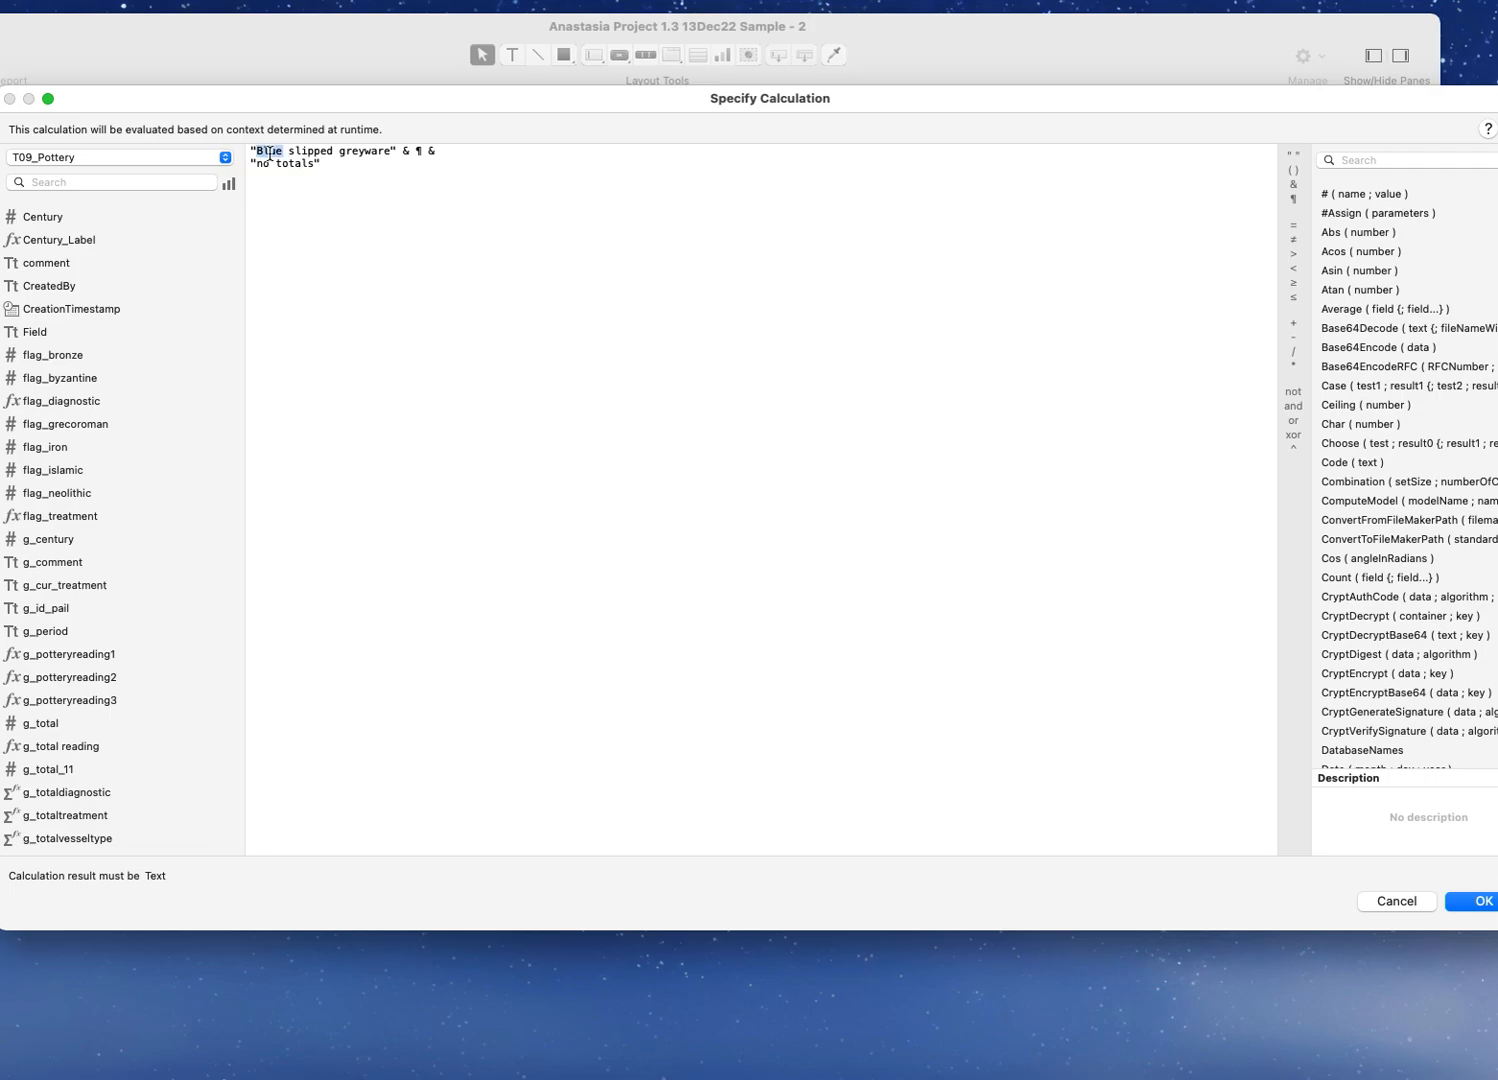
text(Purple)
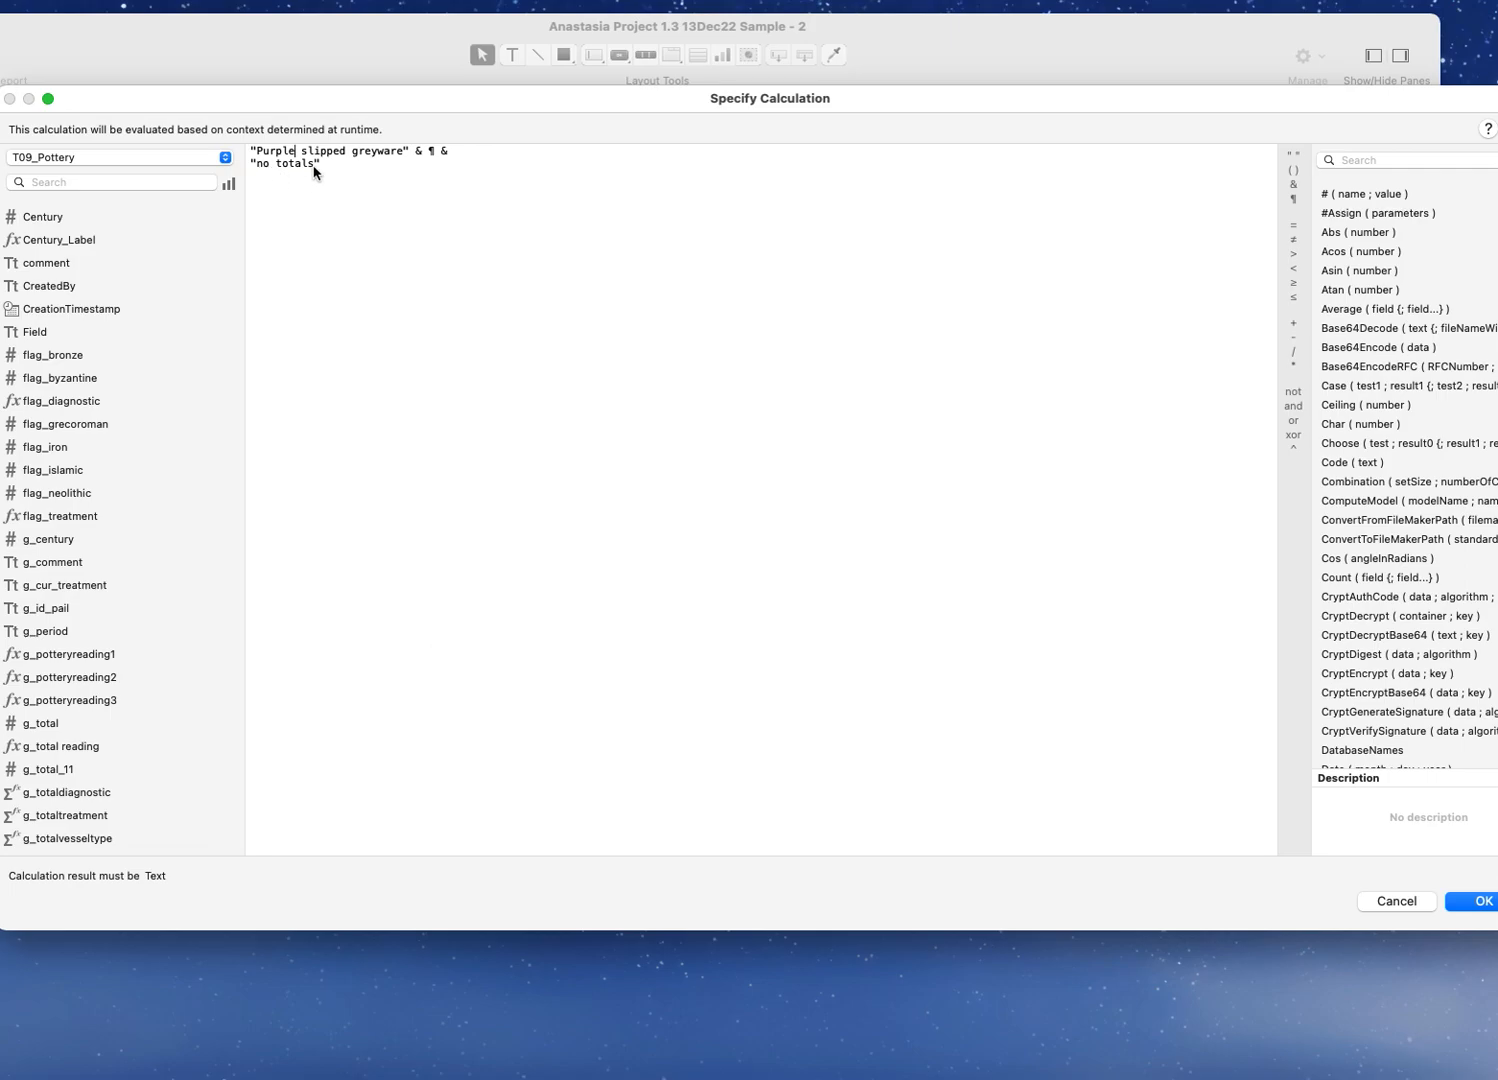
click(1477, 906)
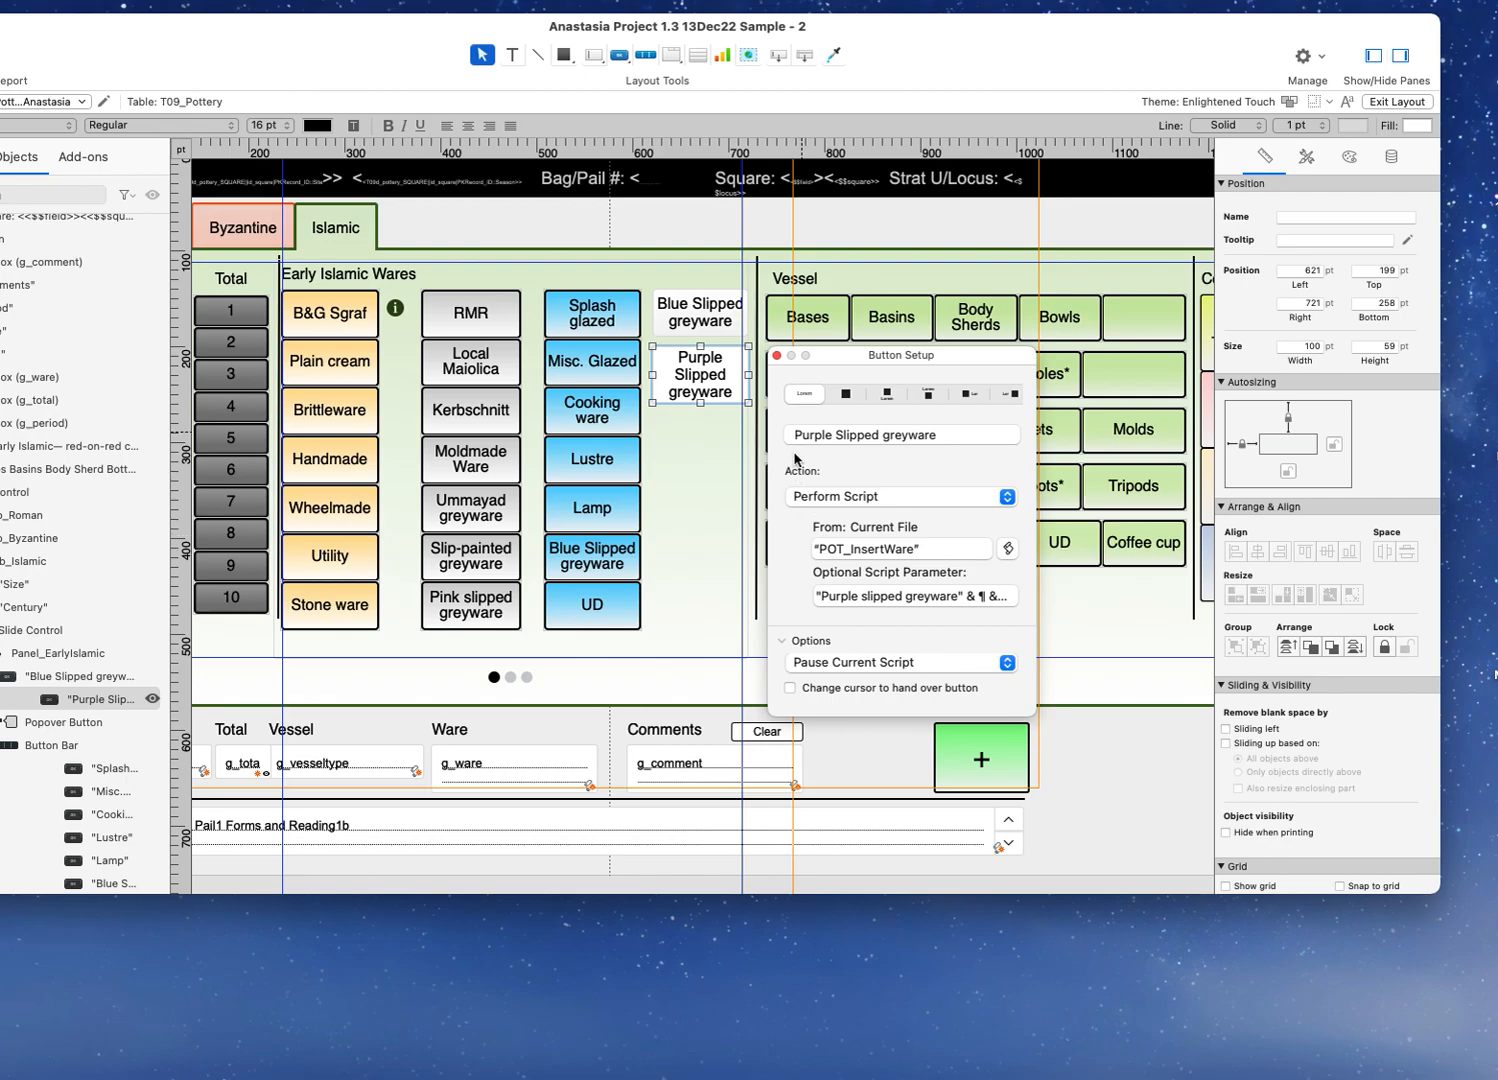
click(777, 355)
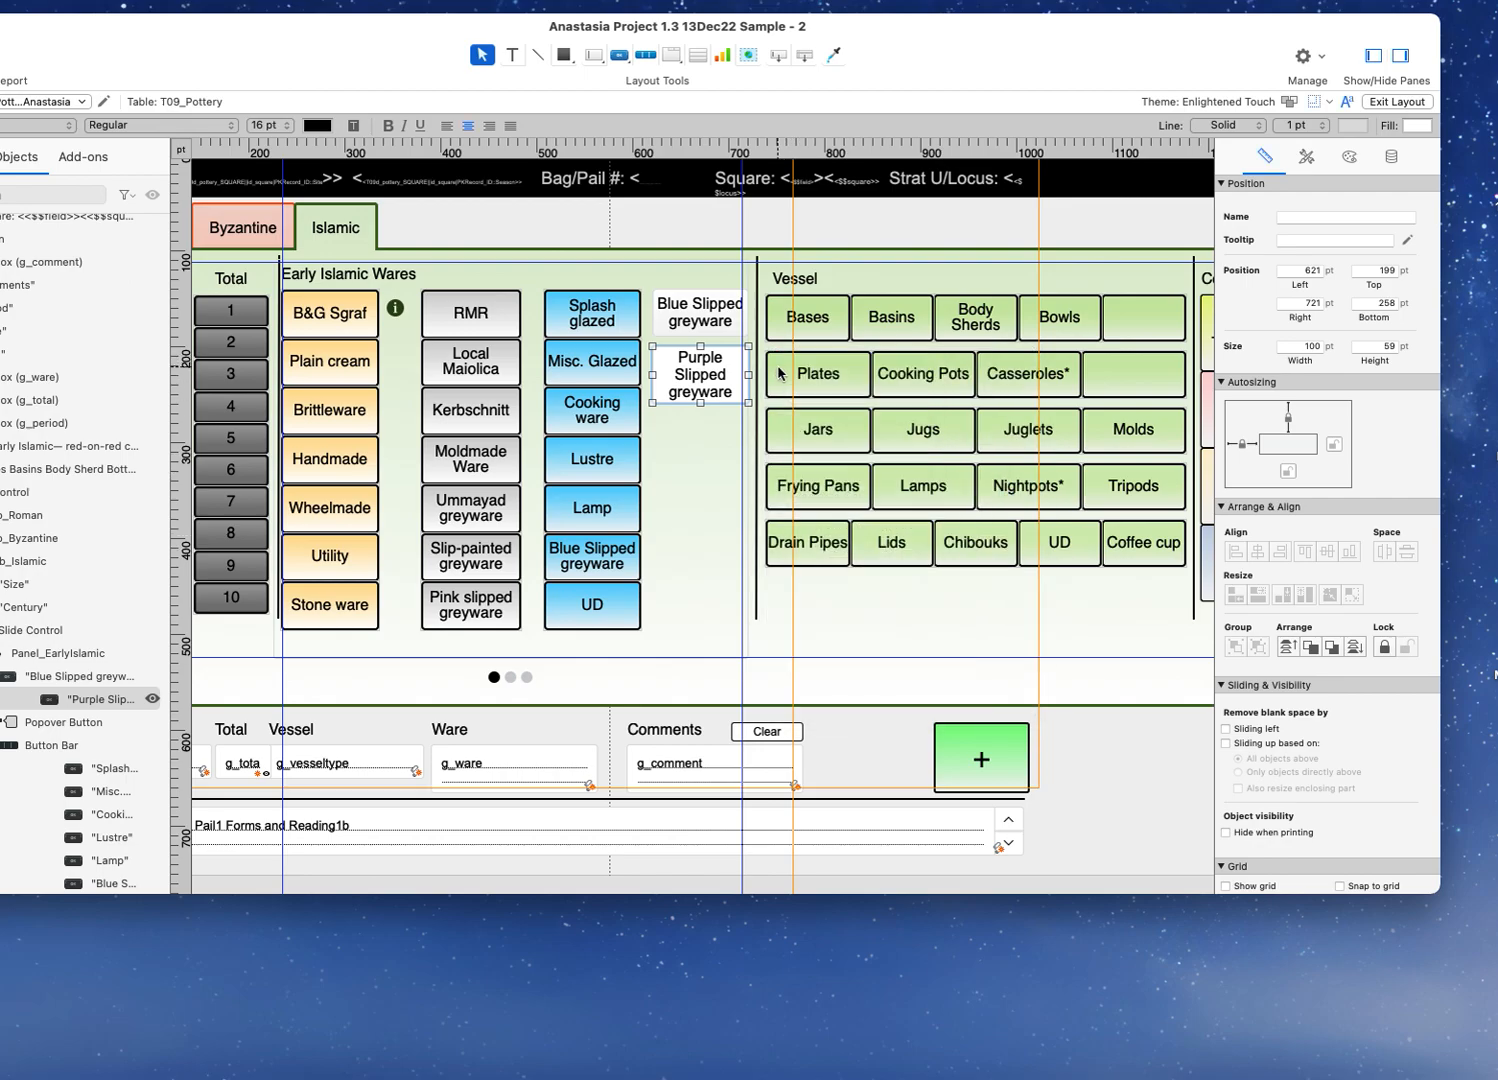
Step: Exit layout editing with the changes saved and test the Purple Slipped greyware button on the pottery record
click(1388, 105)
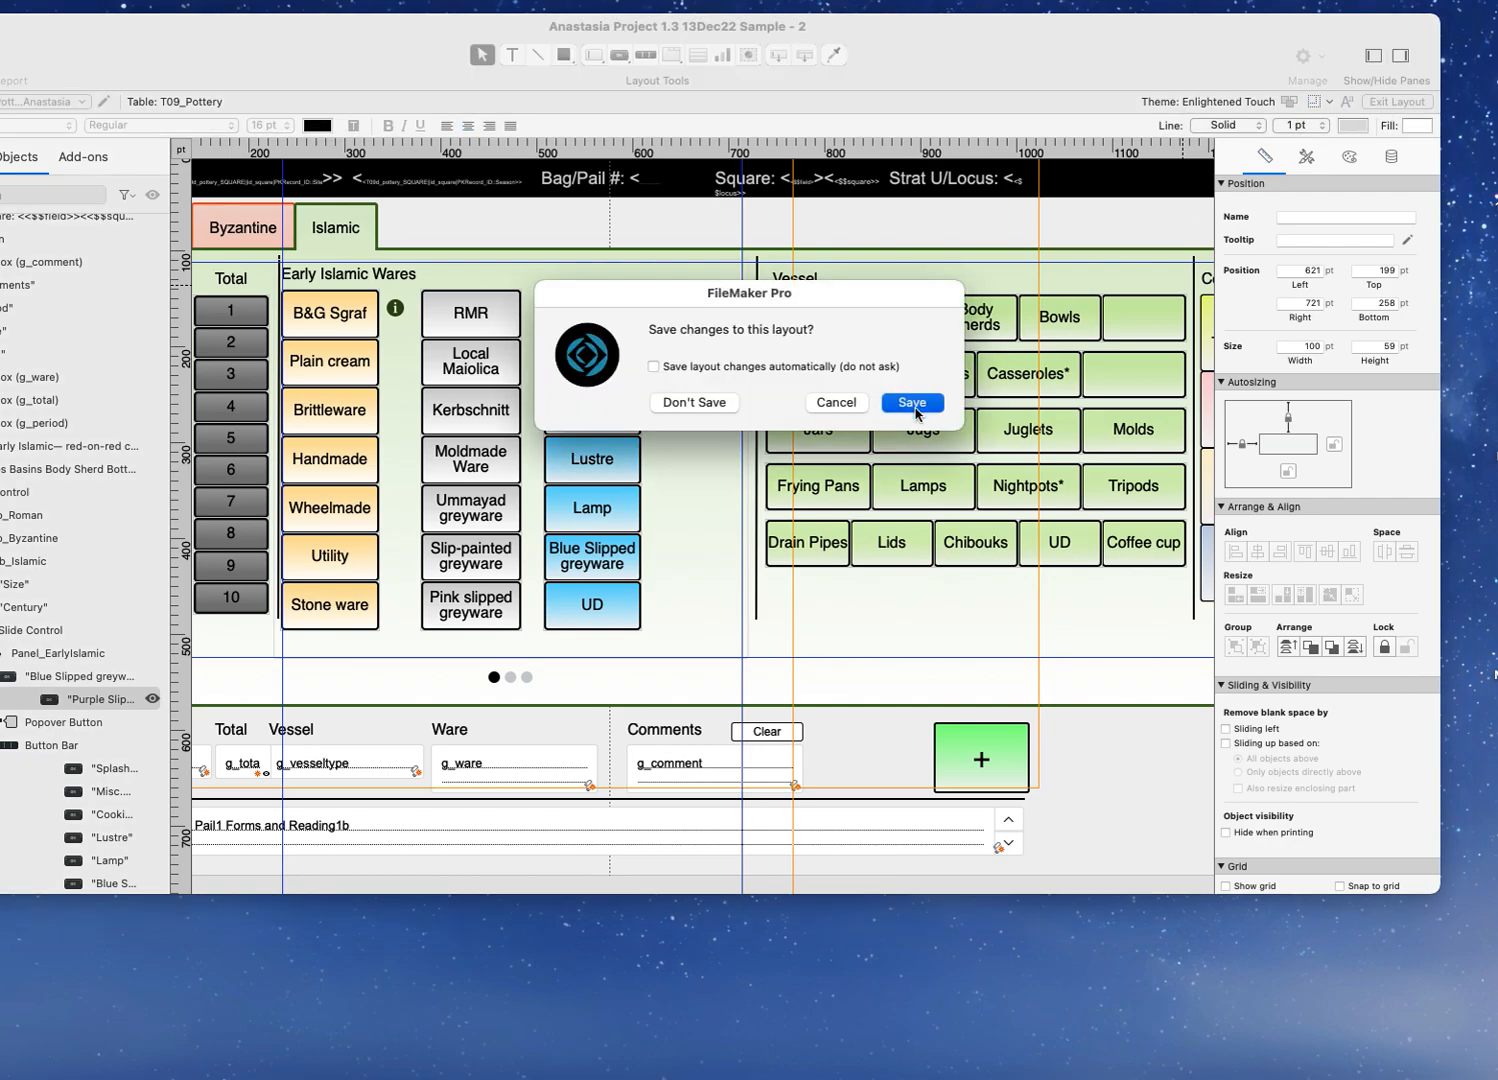
click(914, 404)
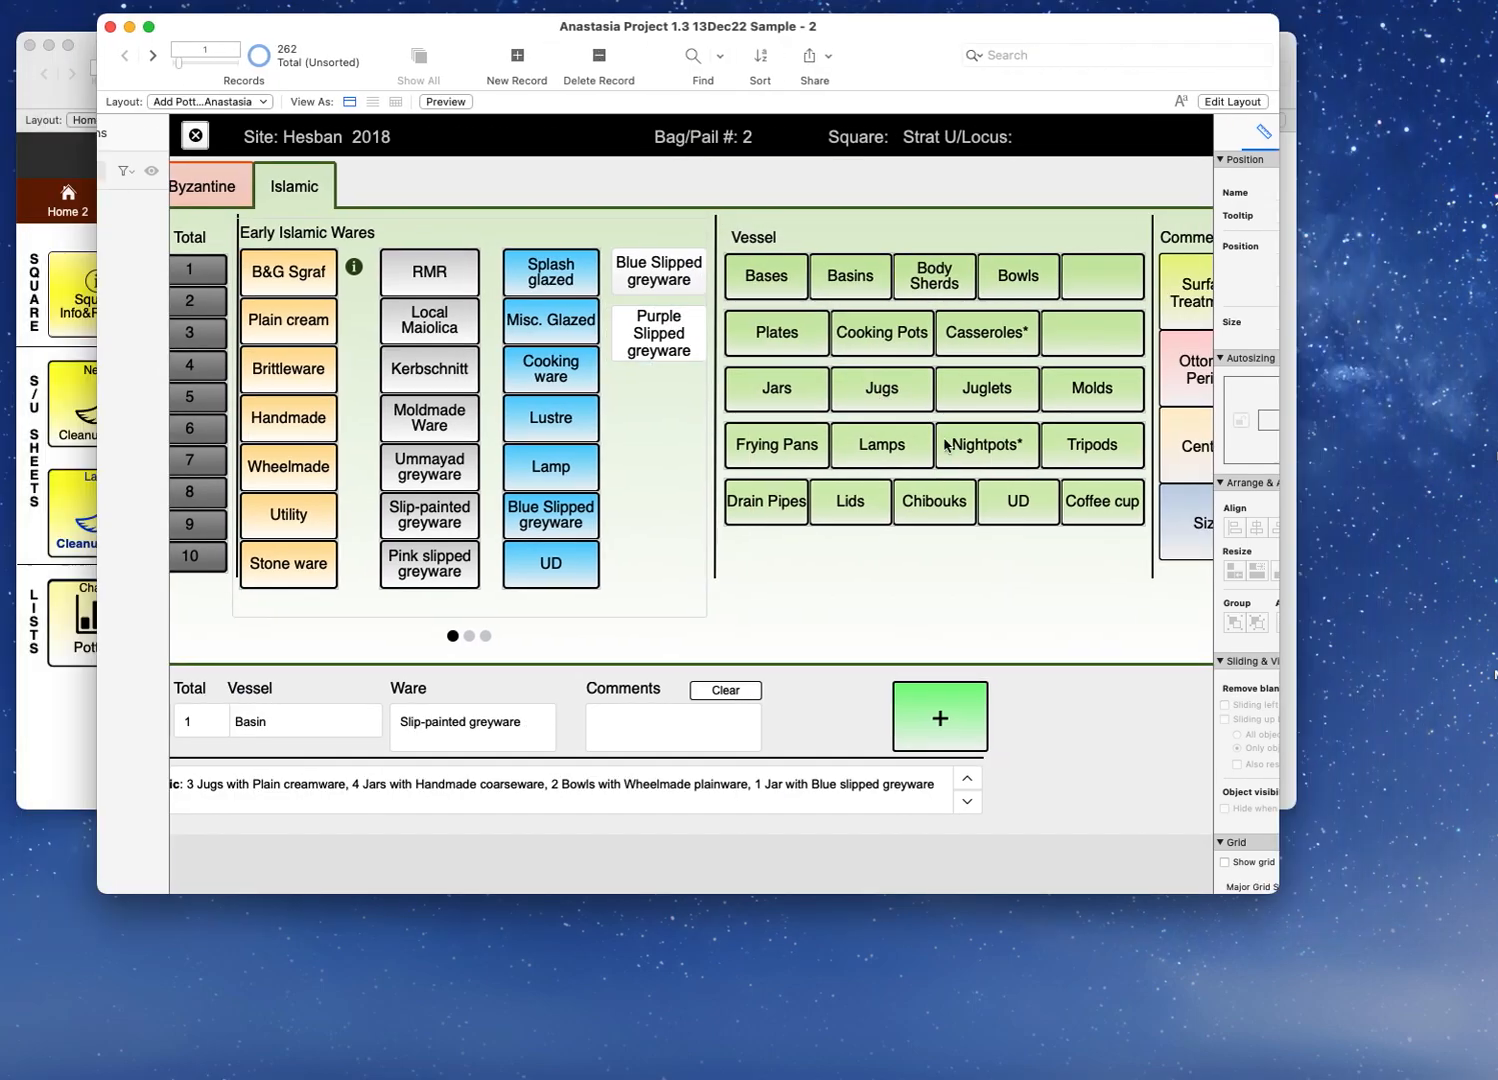
click(657, 347)
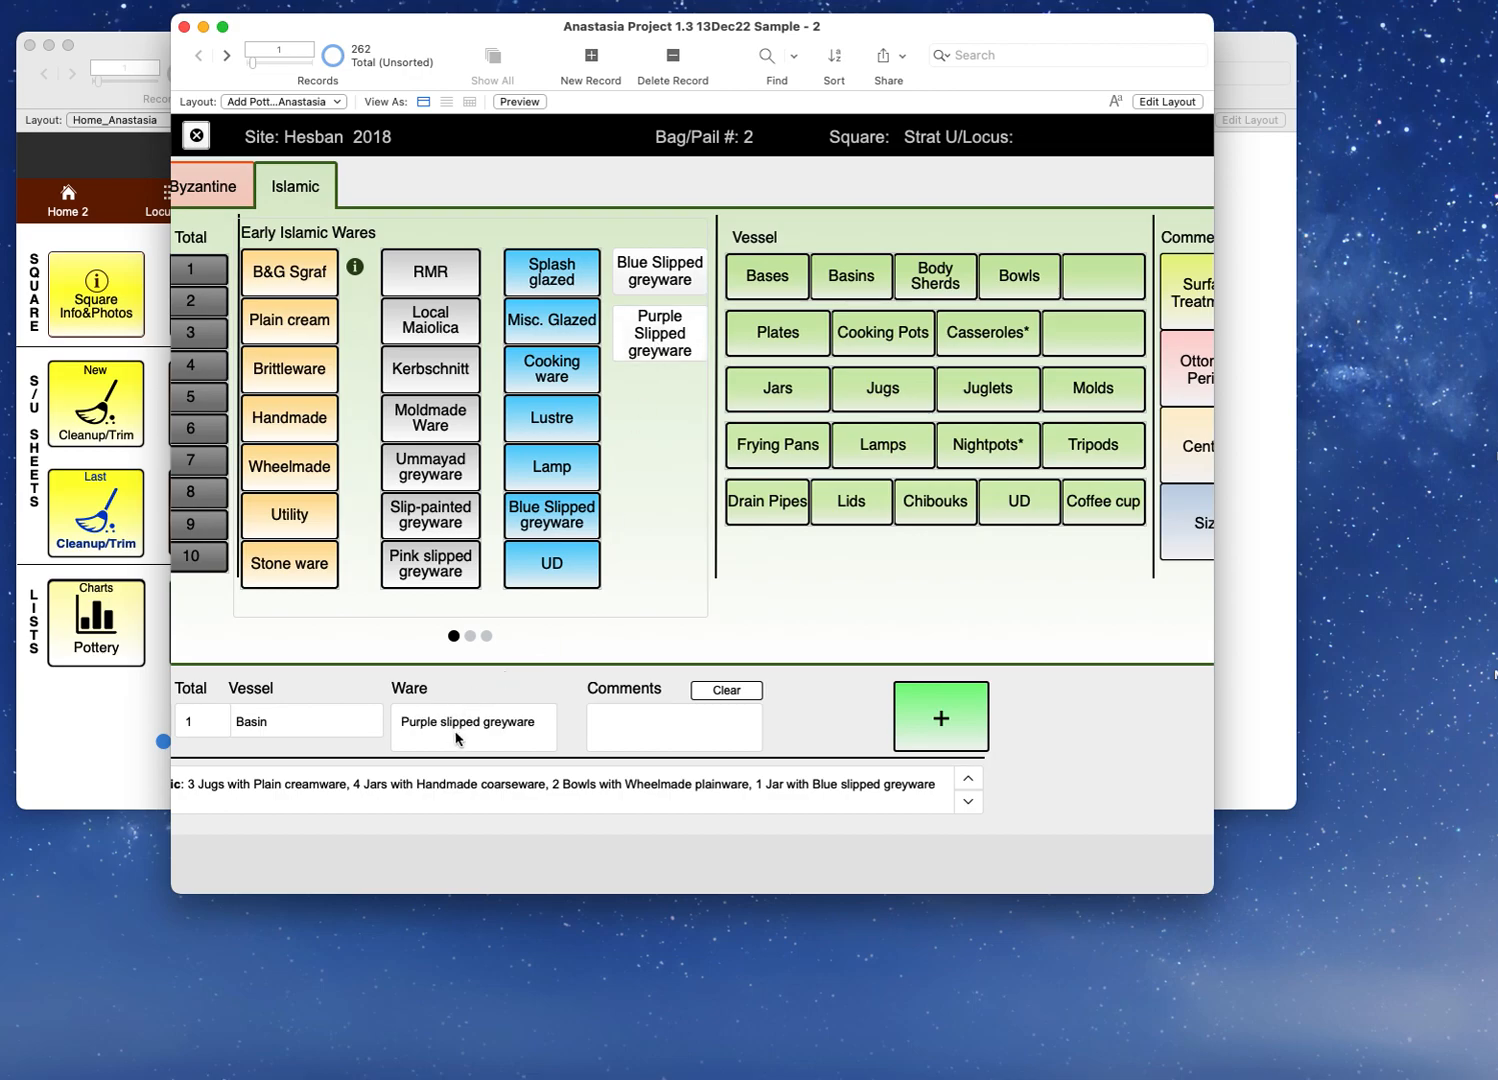
Step: Reopen the pottery layout for editing and page through the Middle, Late and Early Islamic ware panels, ending on Middle Islamic
click(1168, 101)
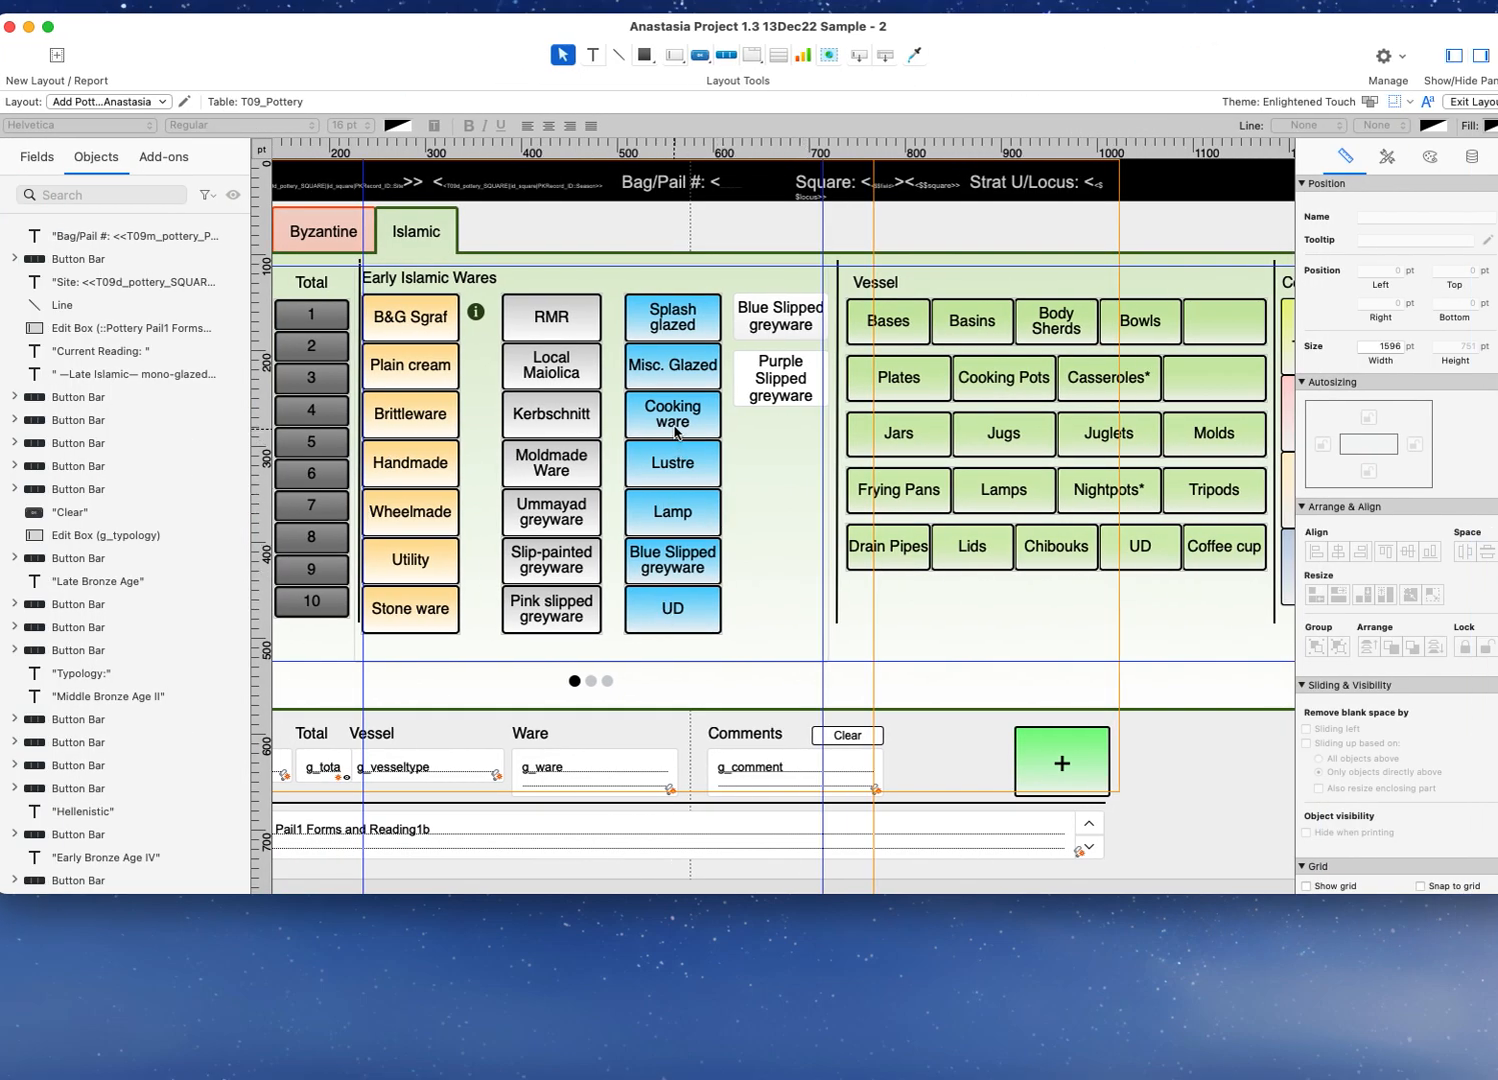
click(592, 683)
scroll(528, 622, left, 3)
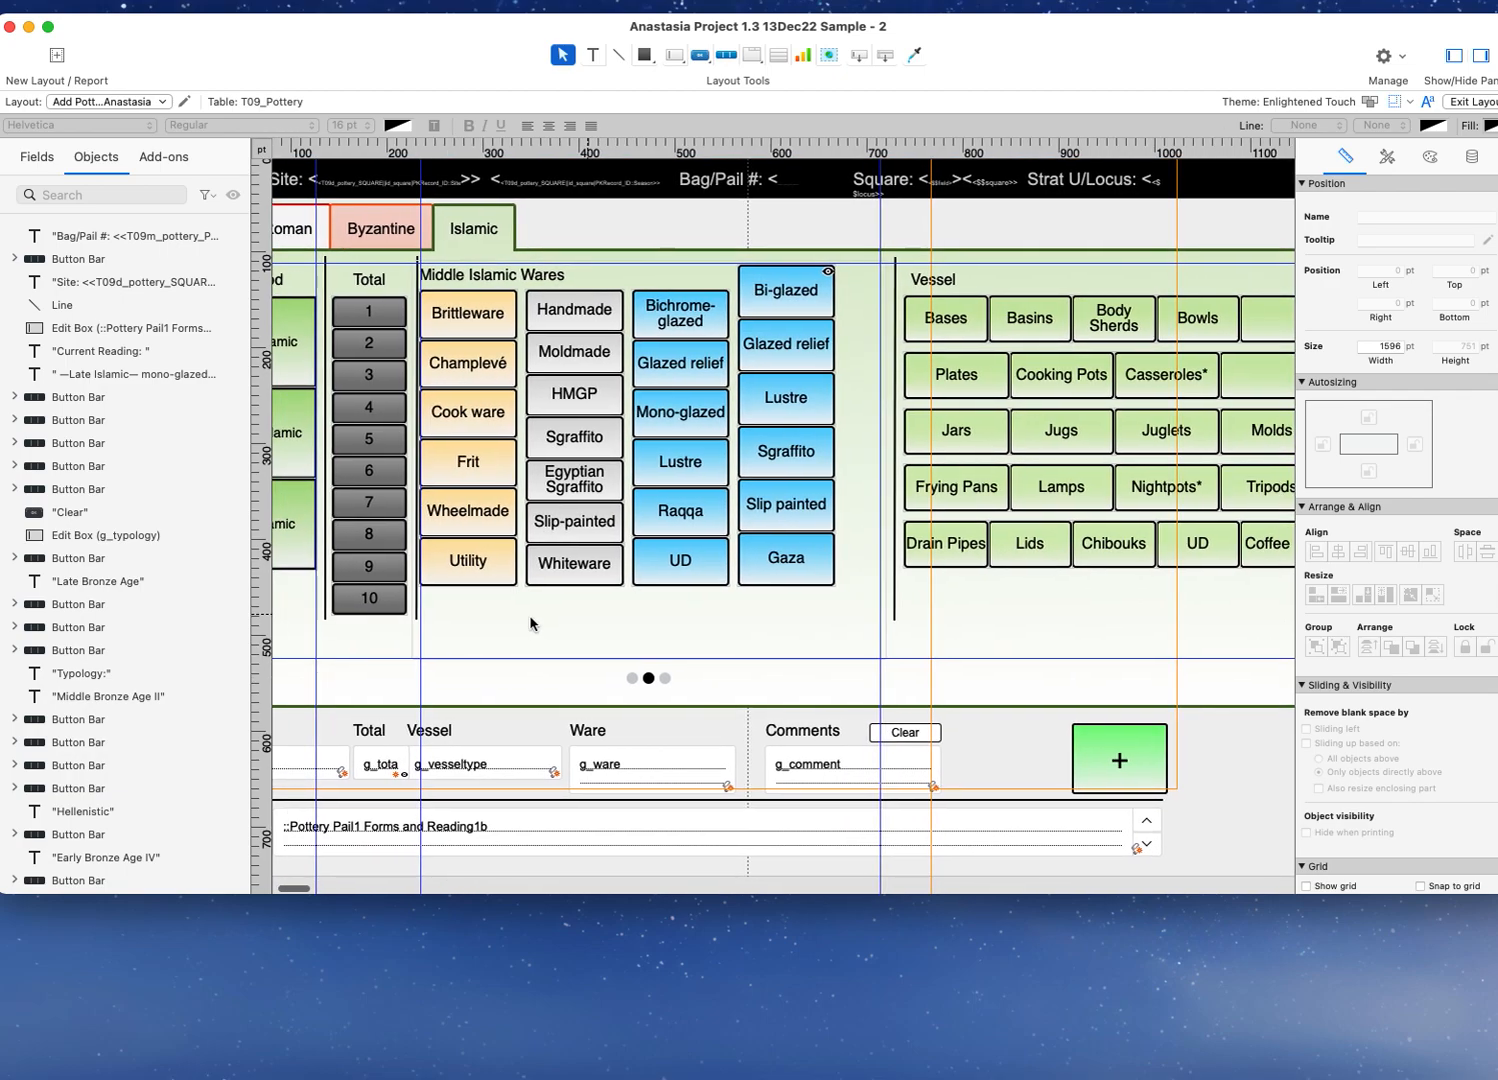
click(680, 679)
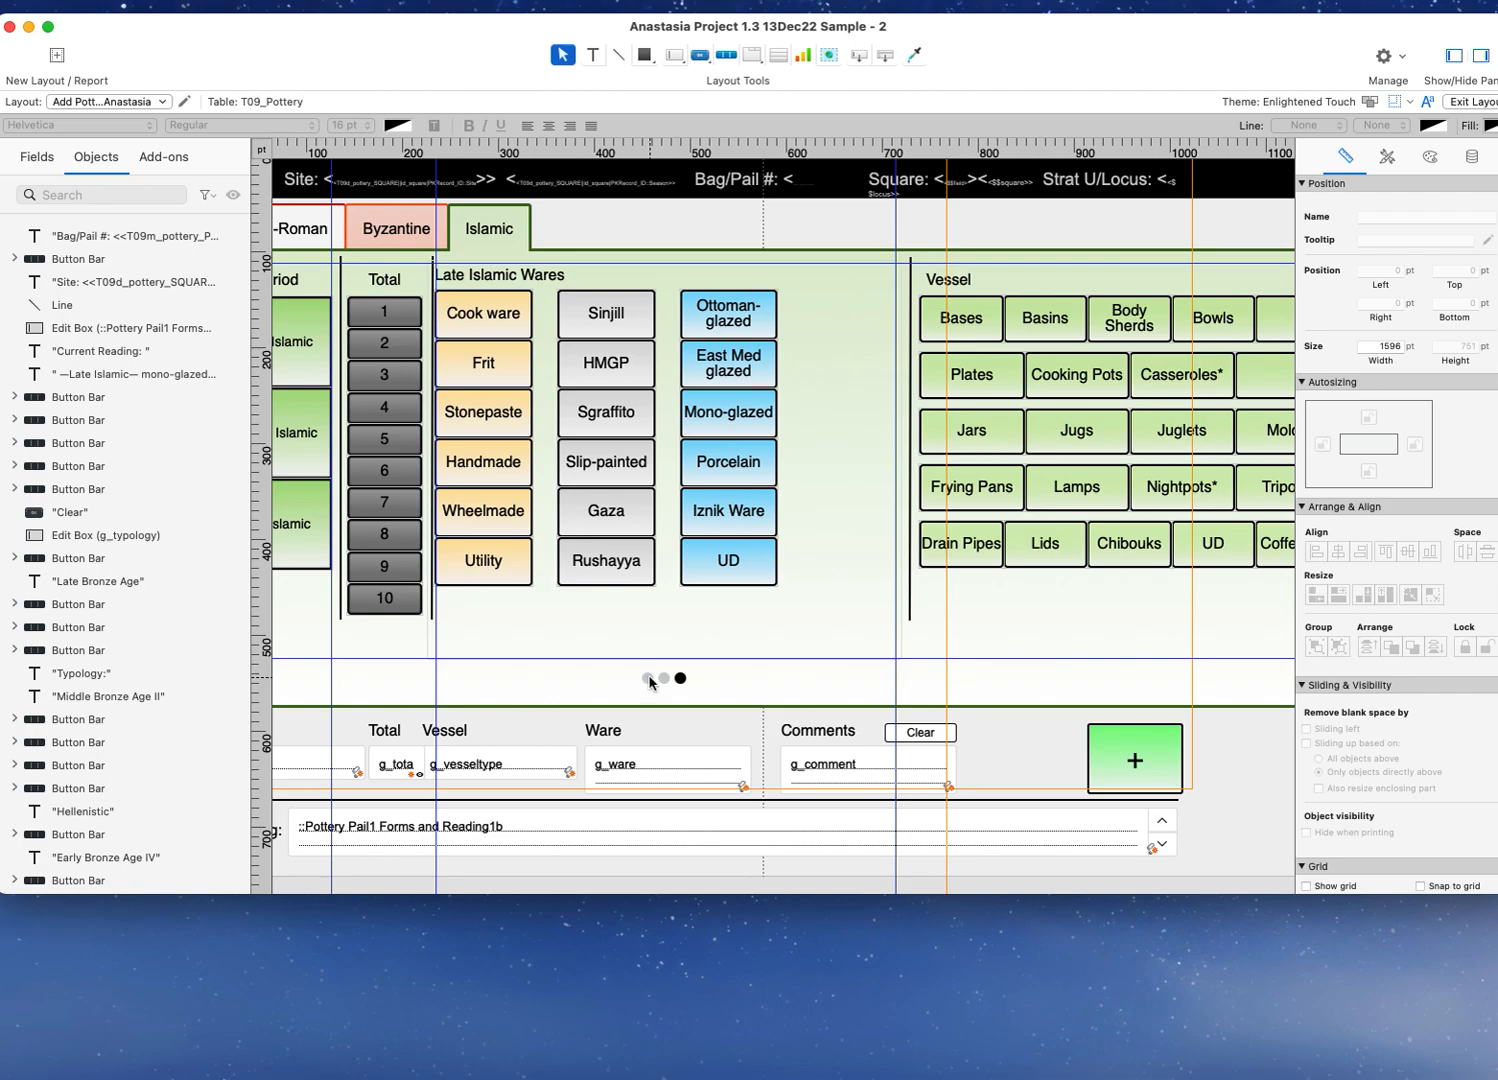
click(647, 679)
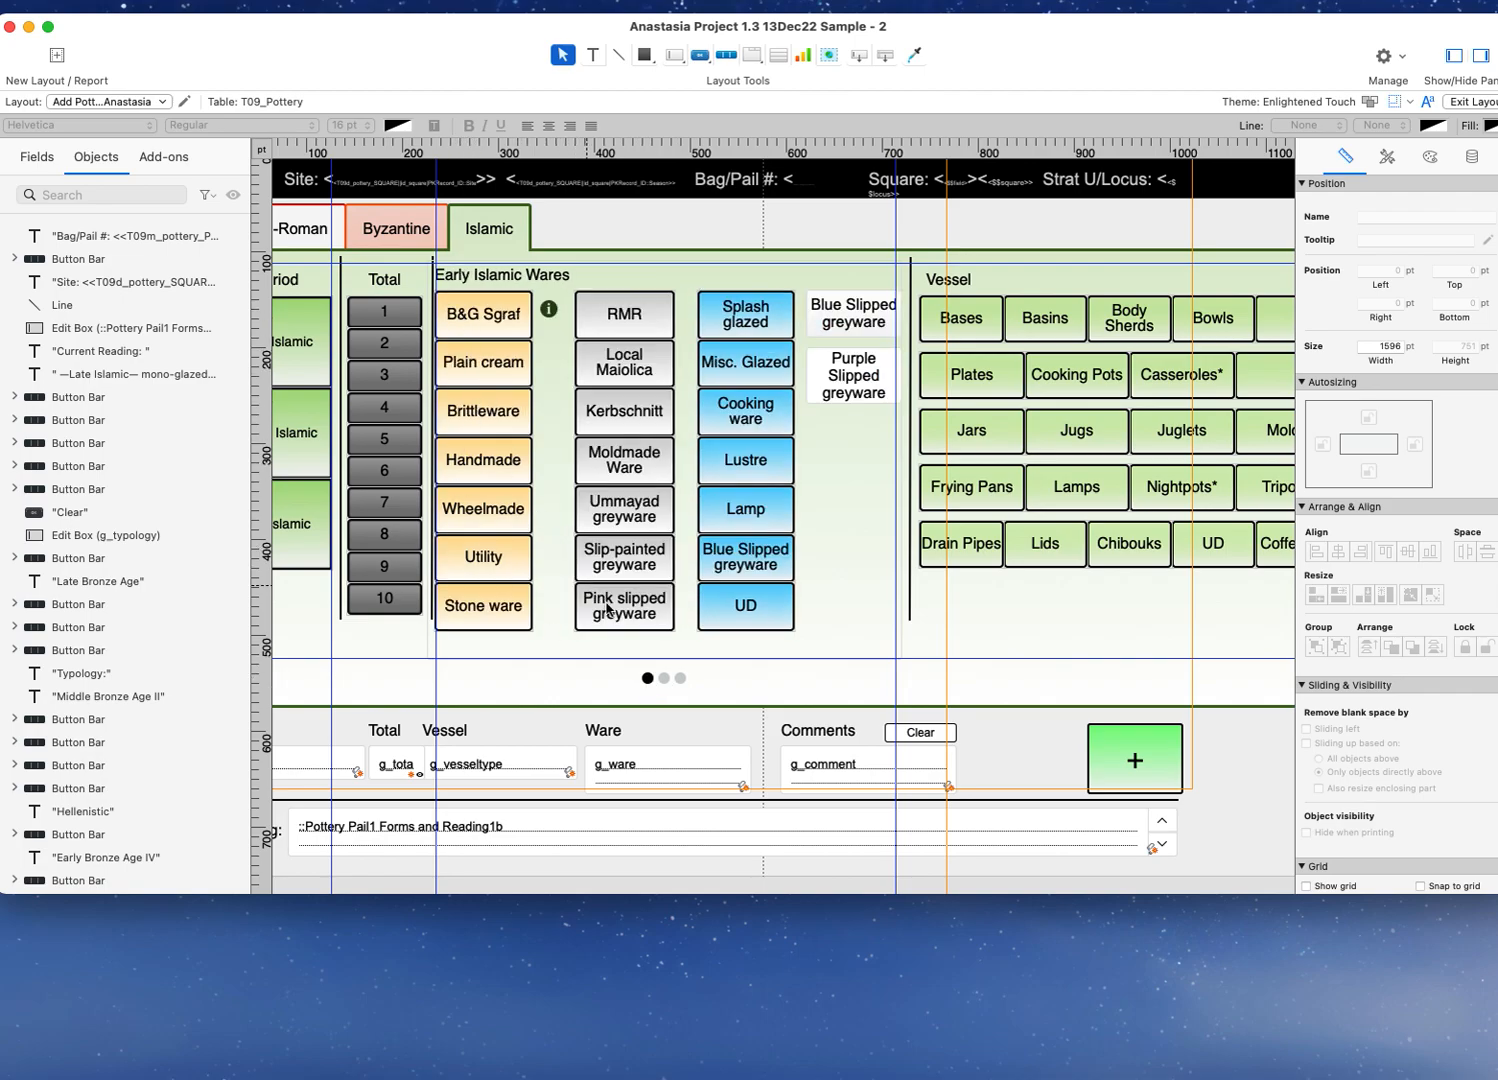
click(664, 679)
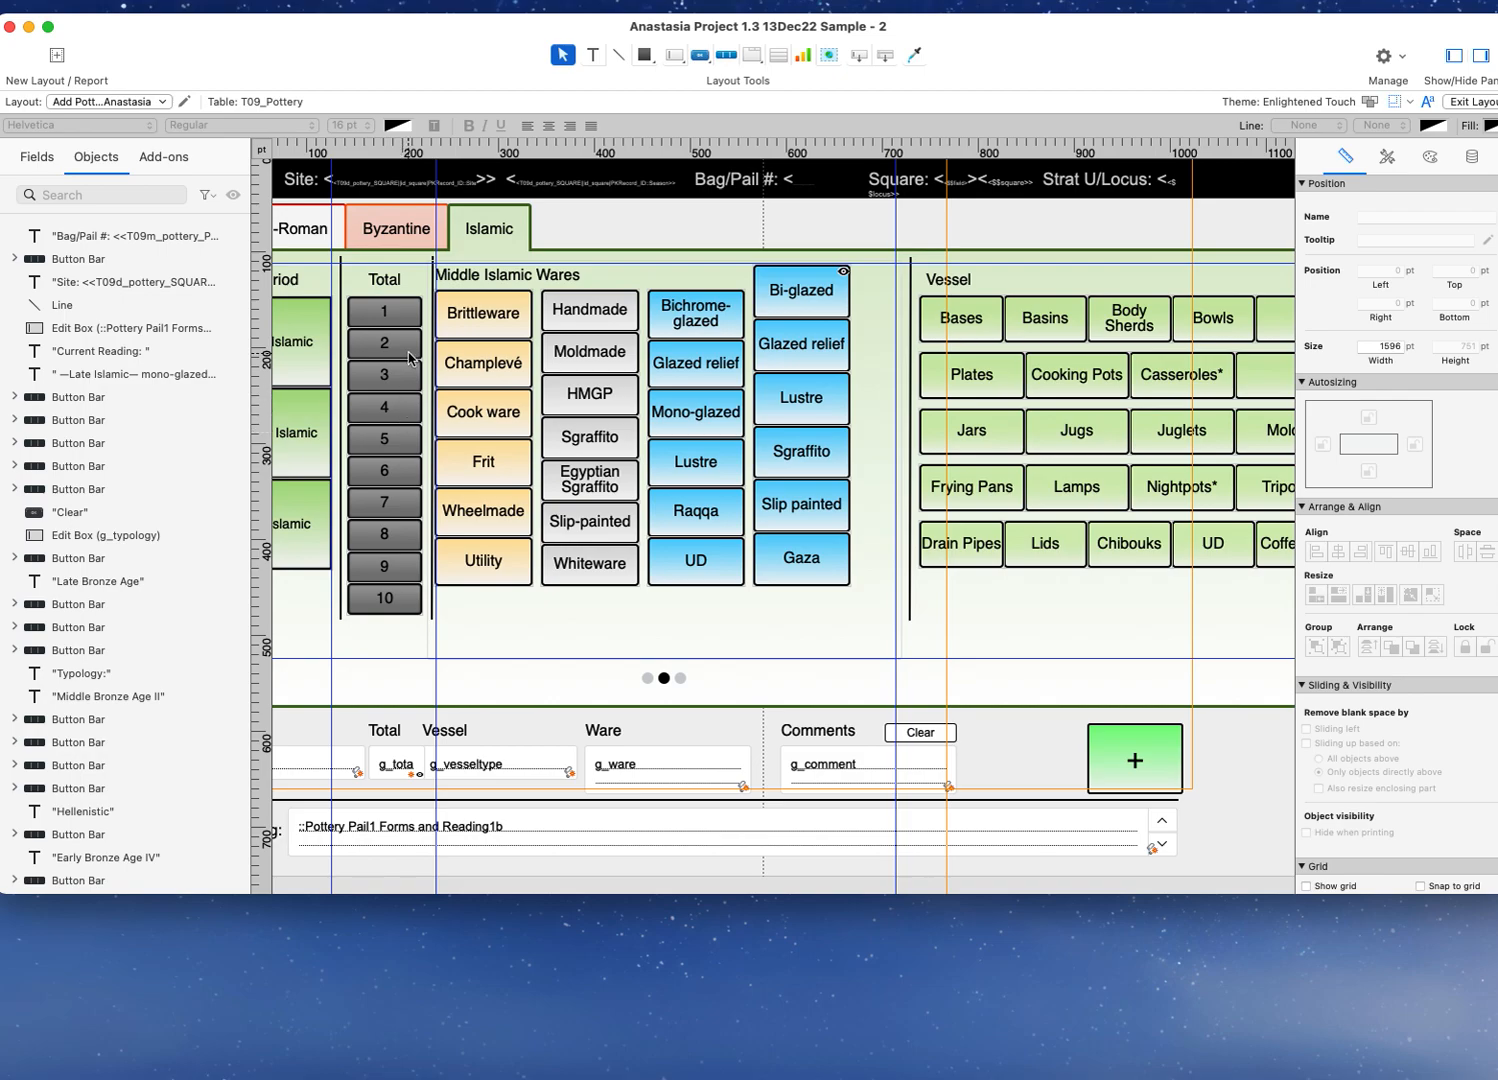
scroll(434, 336, left, 3)
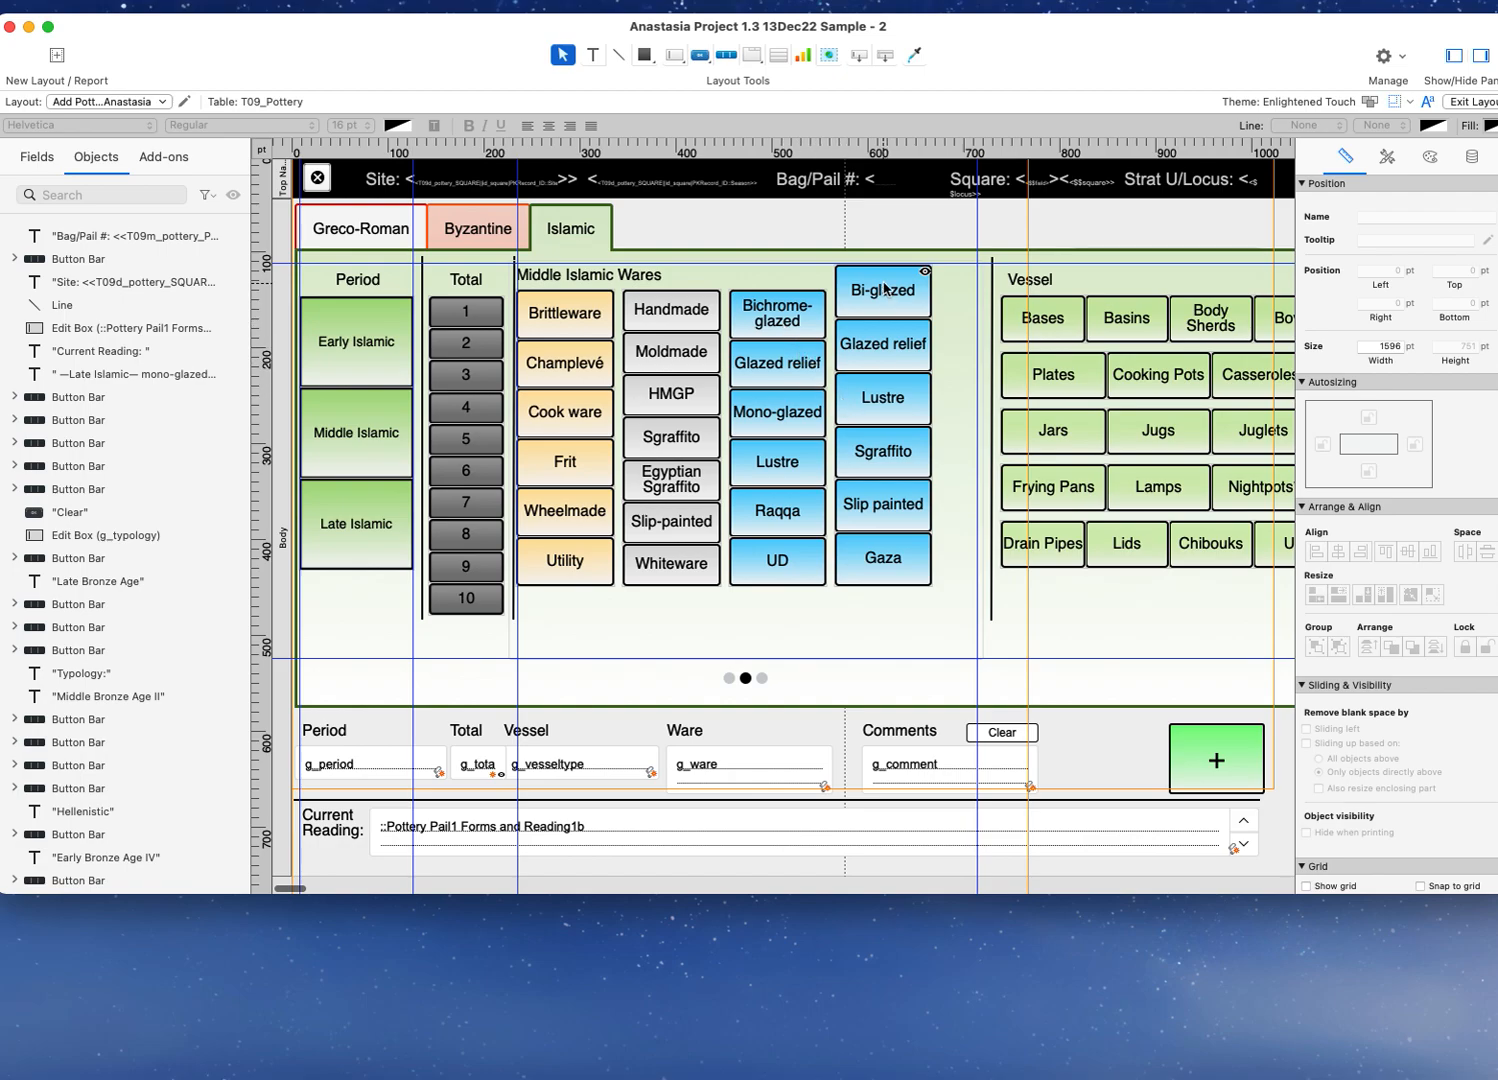
Step: Select the Middle Islamic Wares panel and its blue Bichrome-glazed button bar to examine how they are laid out
click(779, 602)
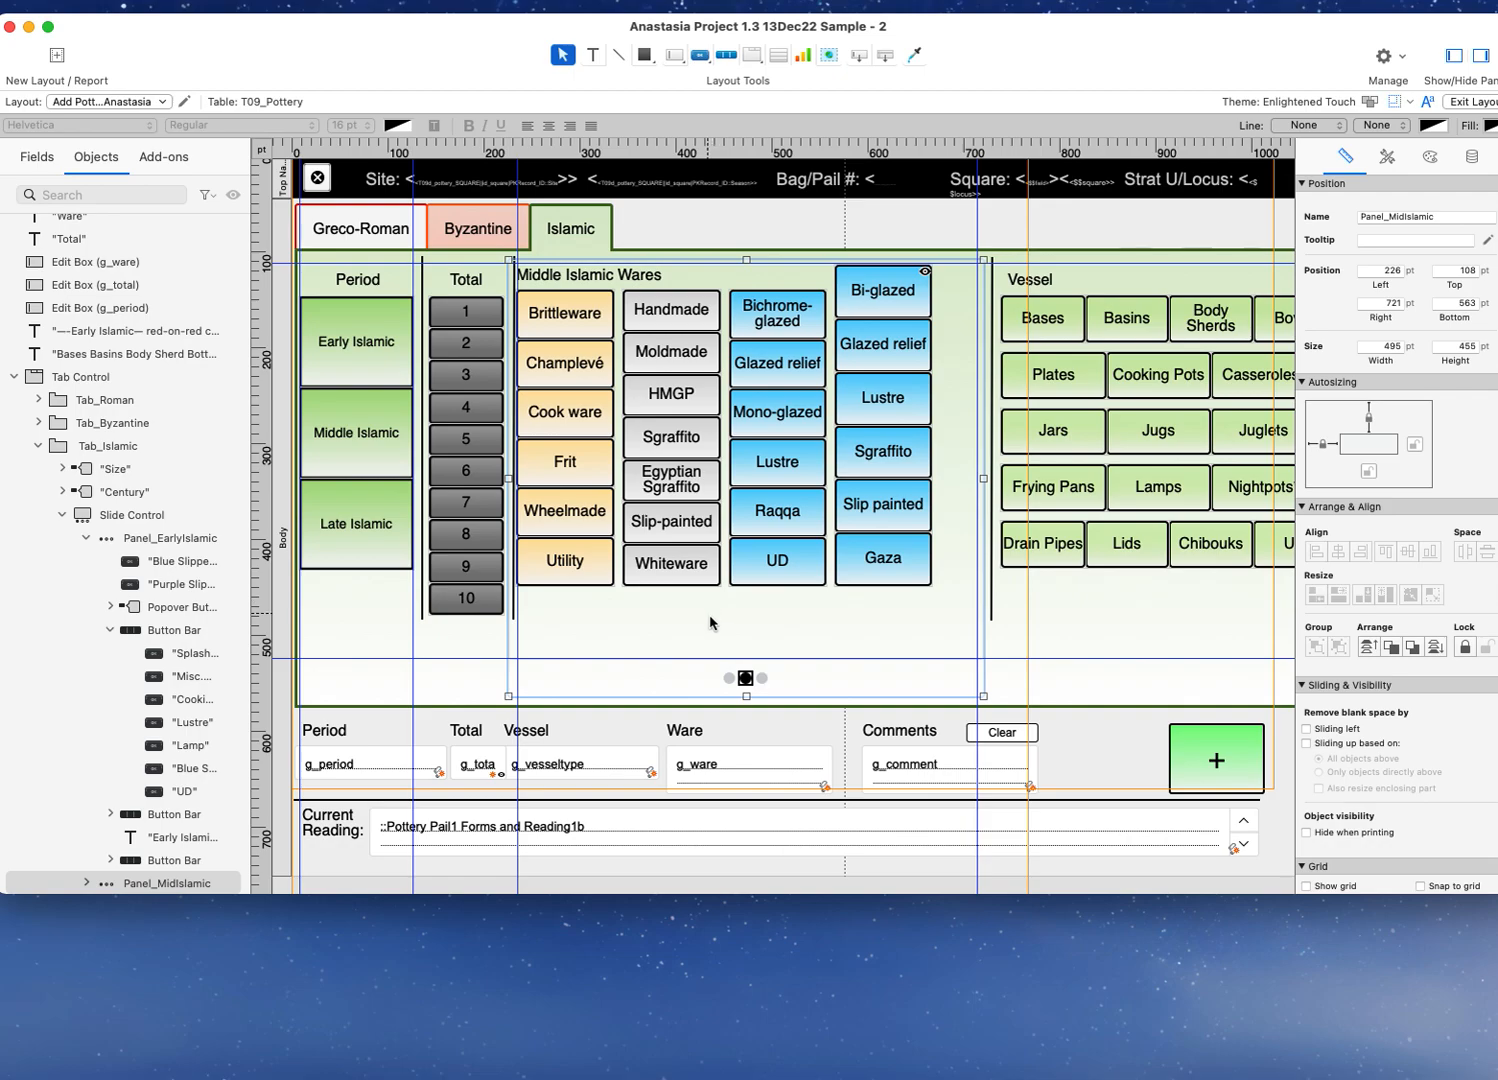
click(774, 586)
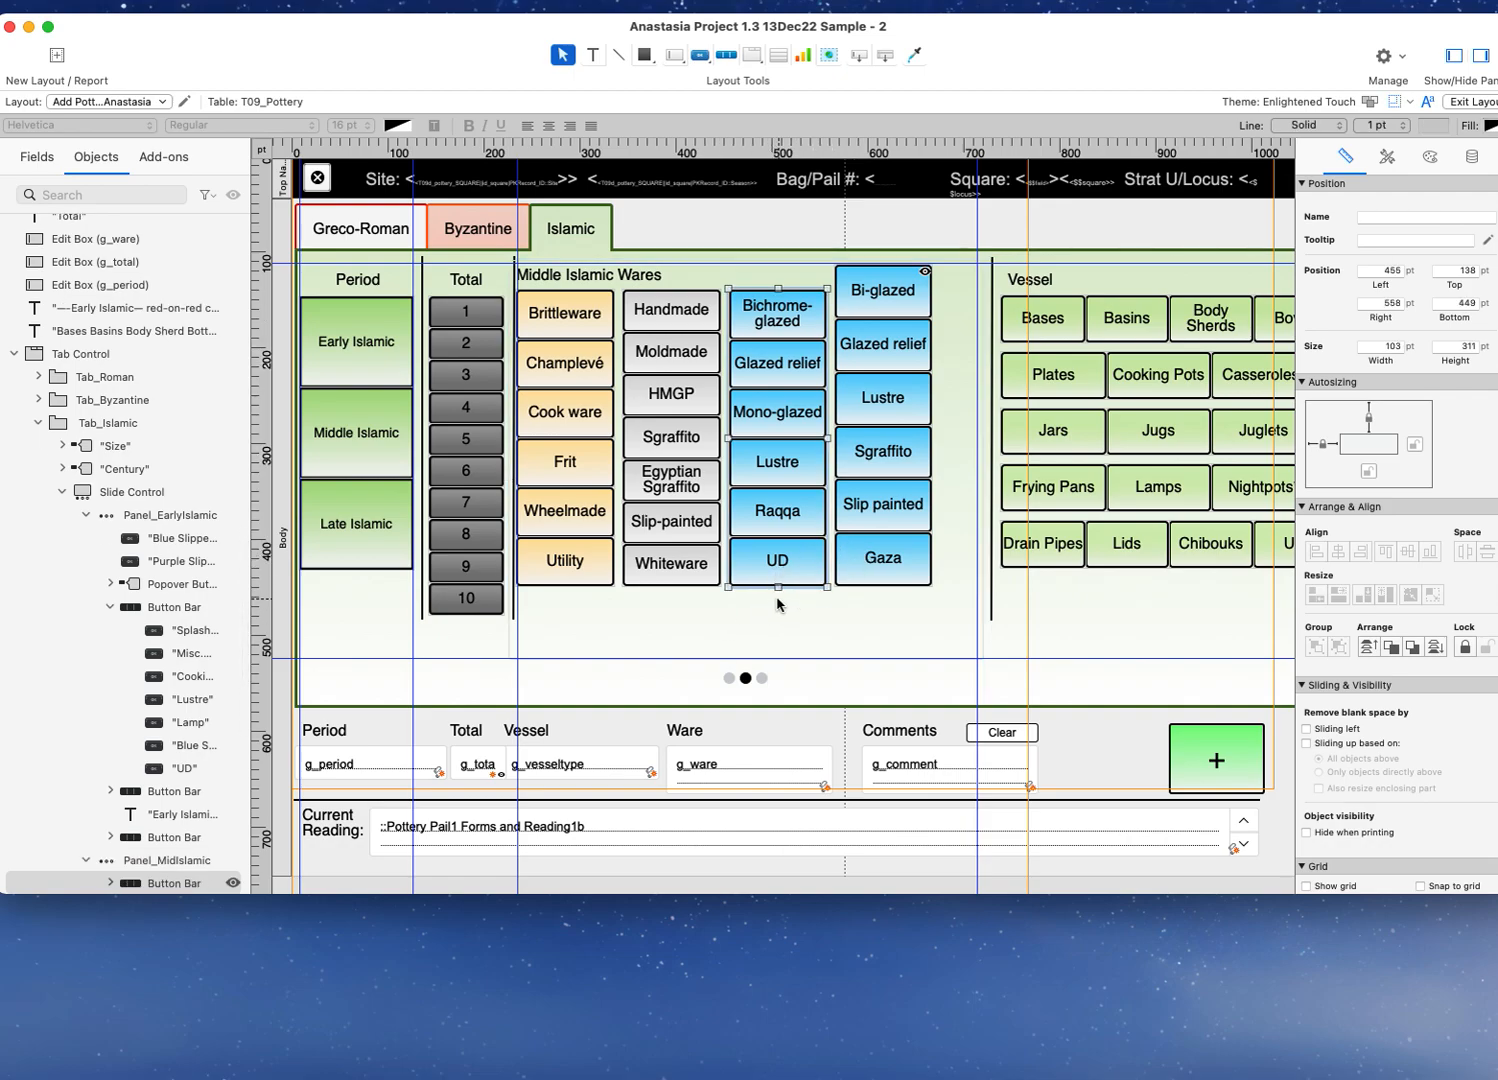
mouse_move(778, 590)
mouse_down()
mouse_move(784, 682)
mouse_move(773, 591)
mouse_up()
click(576, 631)
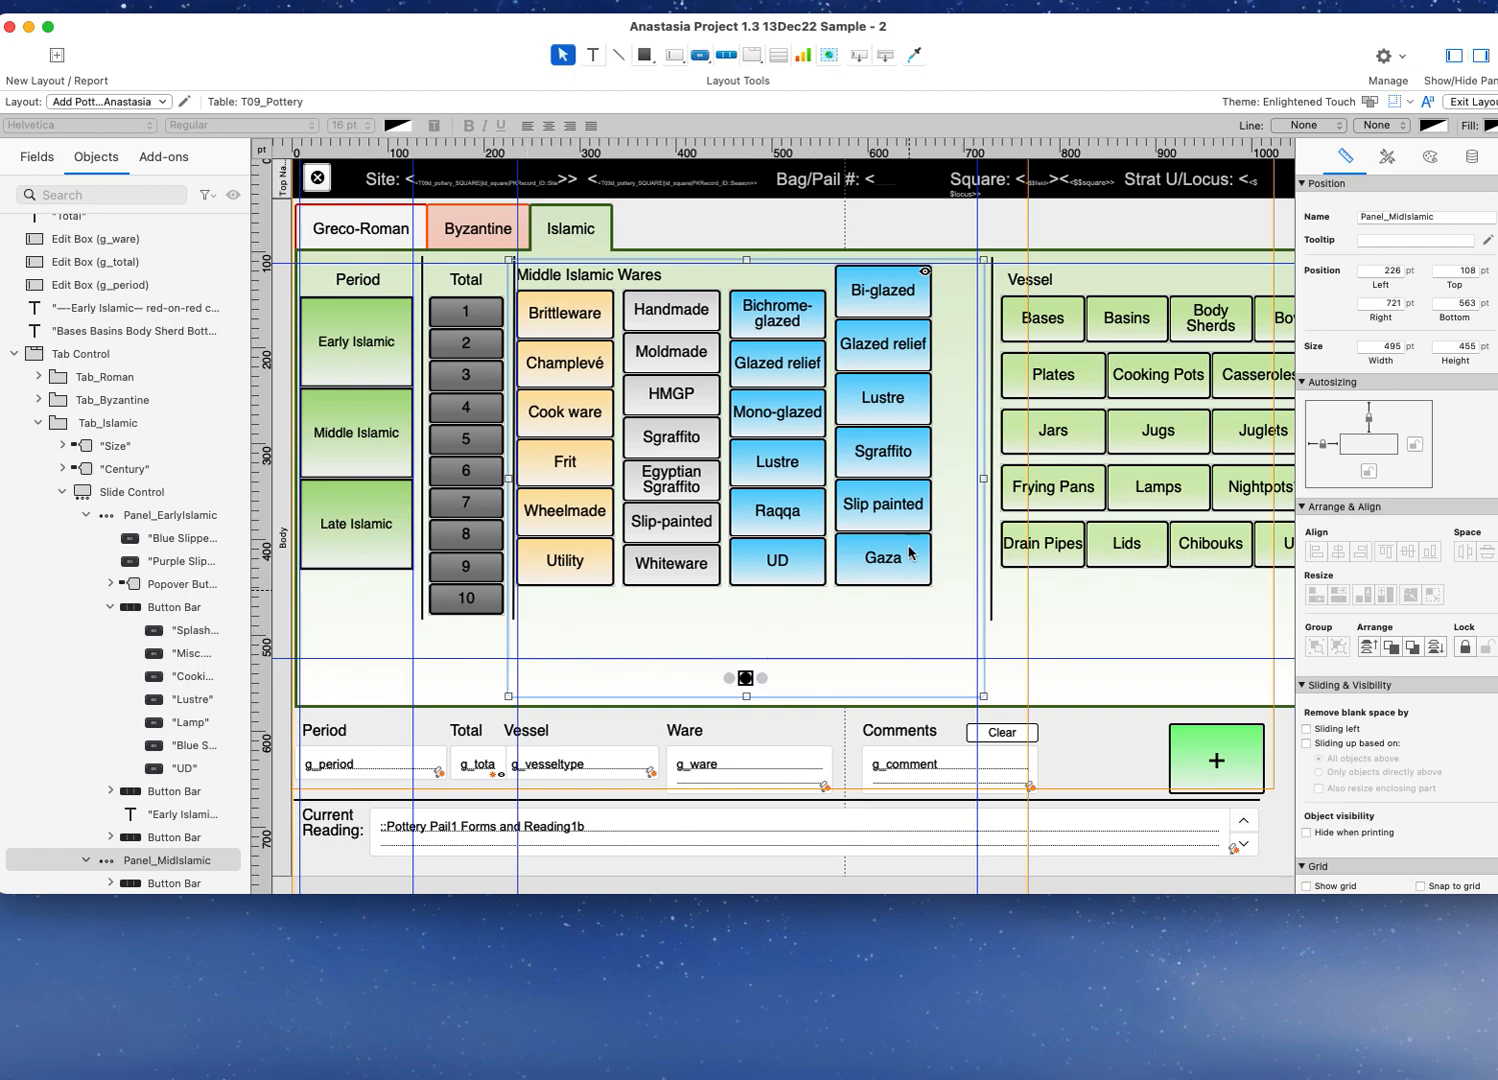
Step: Compare the button bars on the Early, Late and Middle Islamic ware panels, returning to the Middle Islamic panel
click(729, 678)
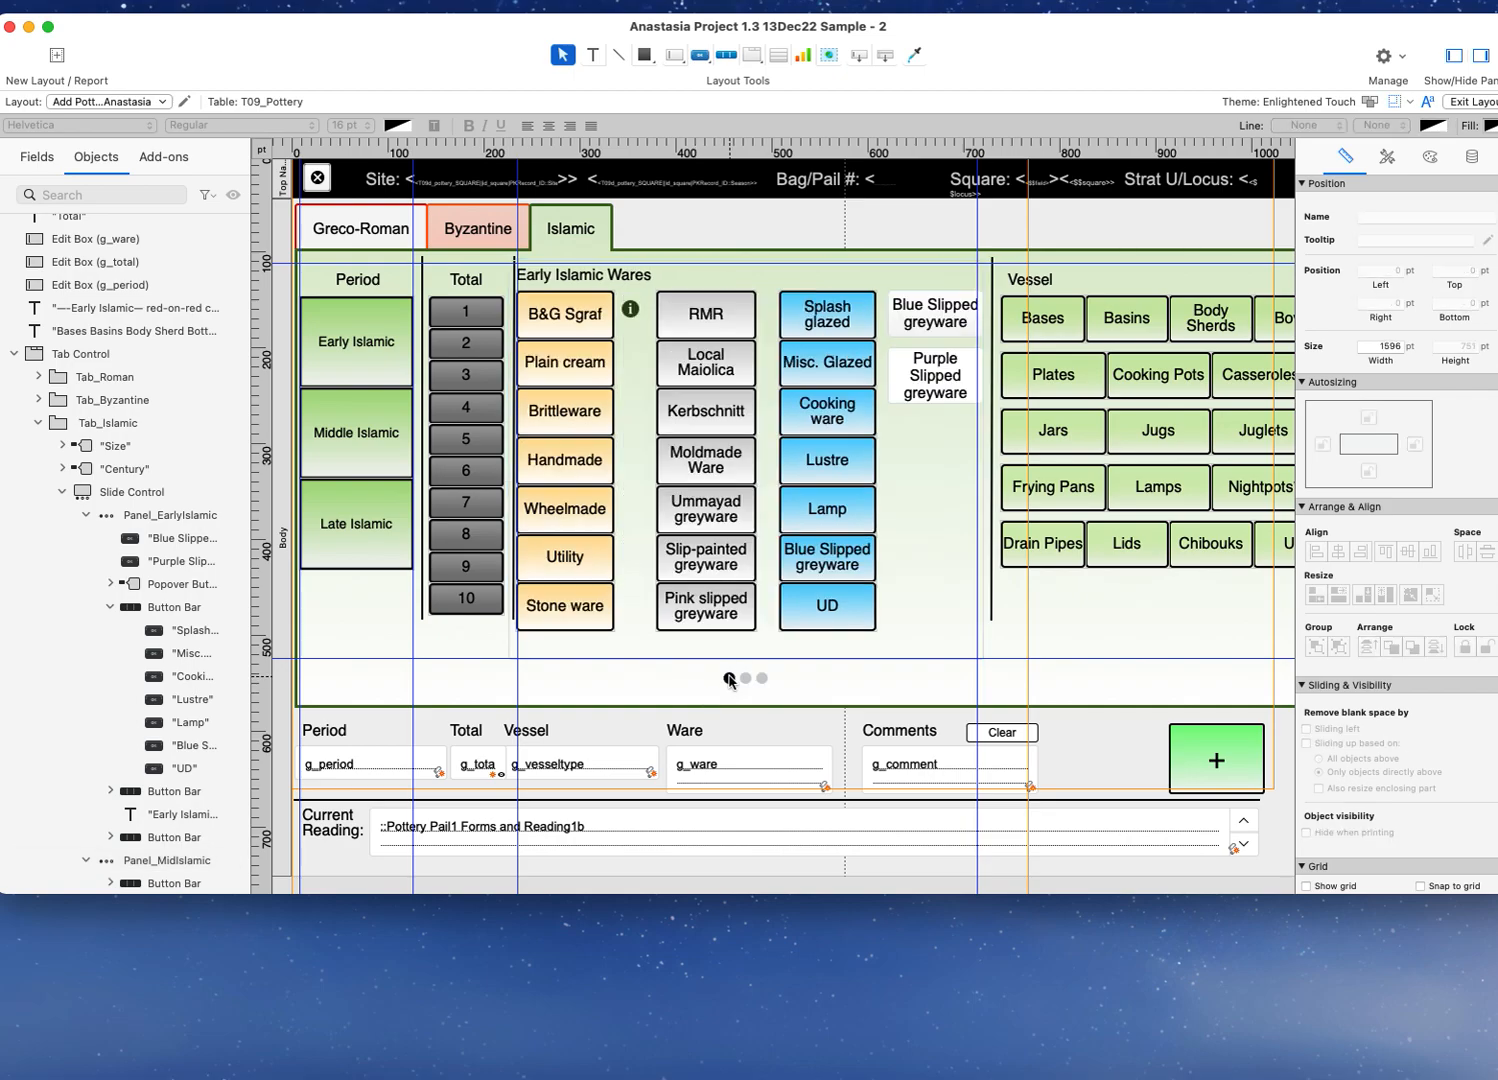
click(762, 678)
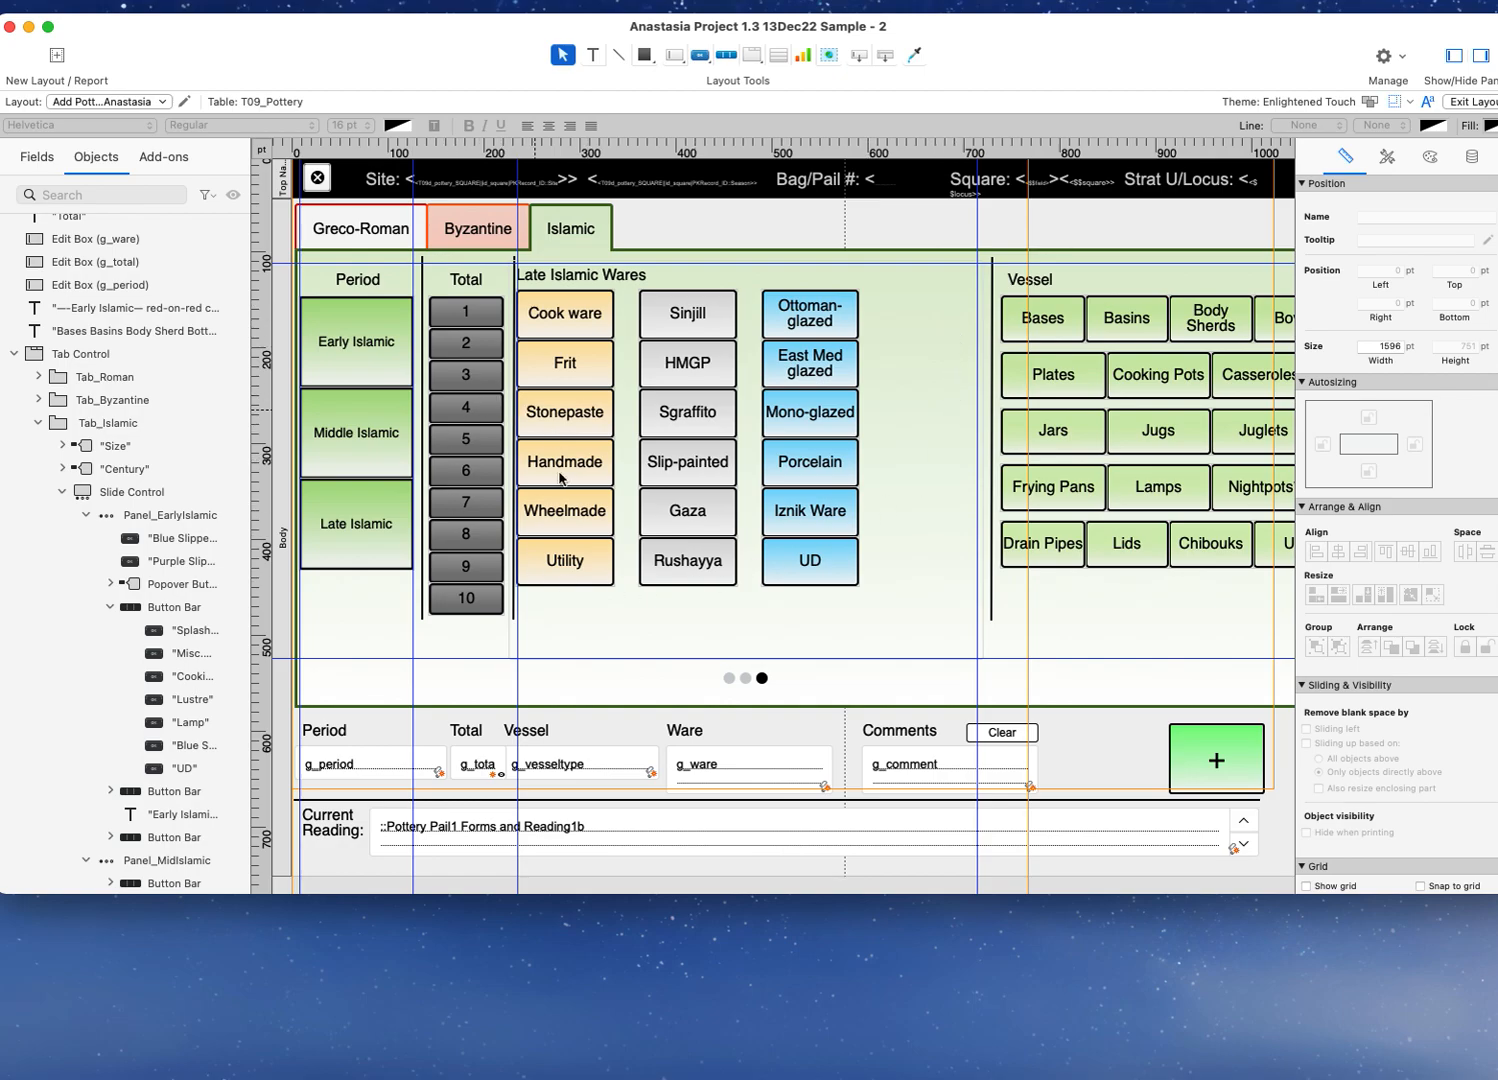
click(745, 679)
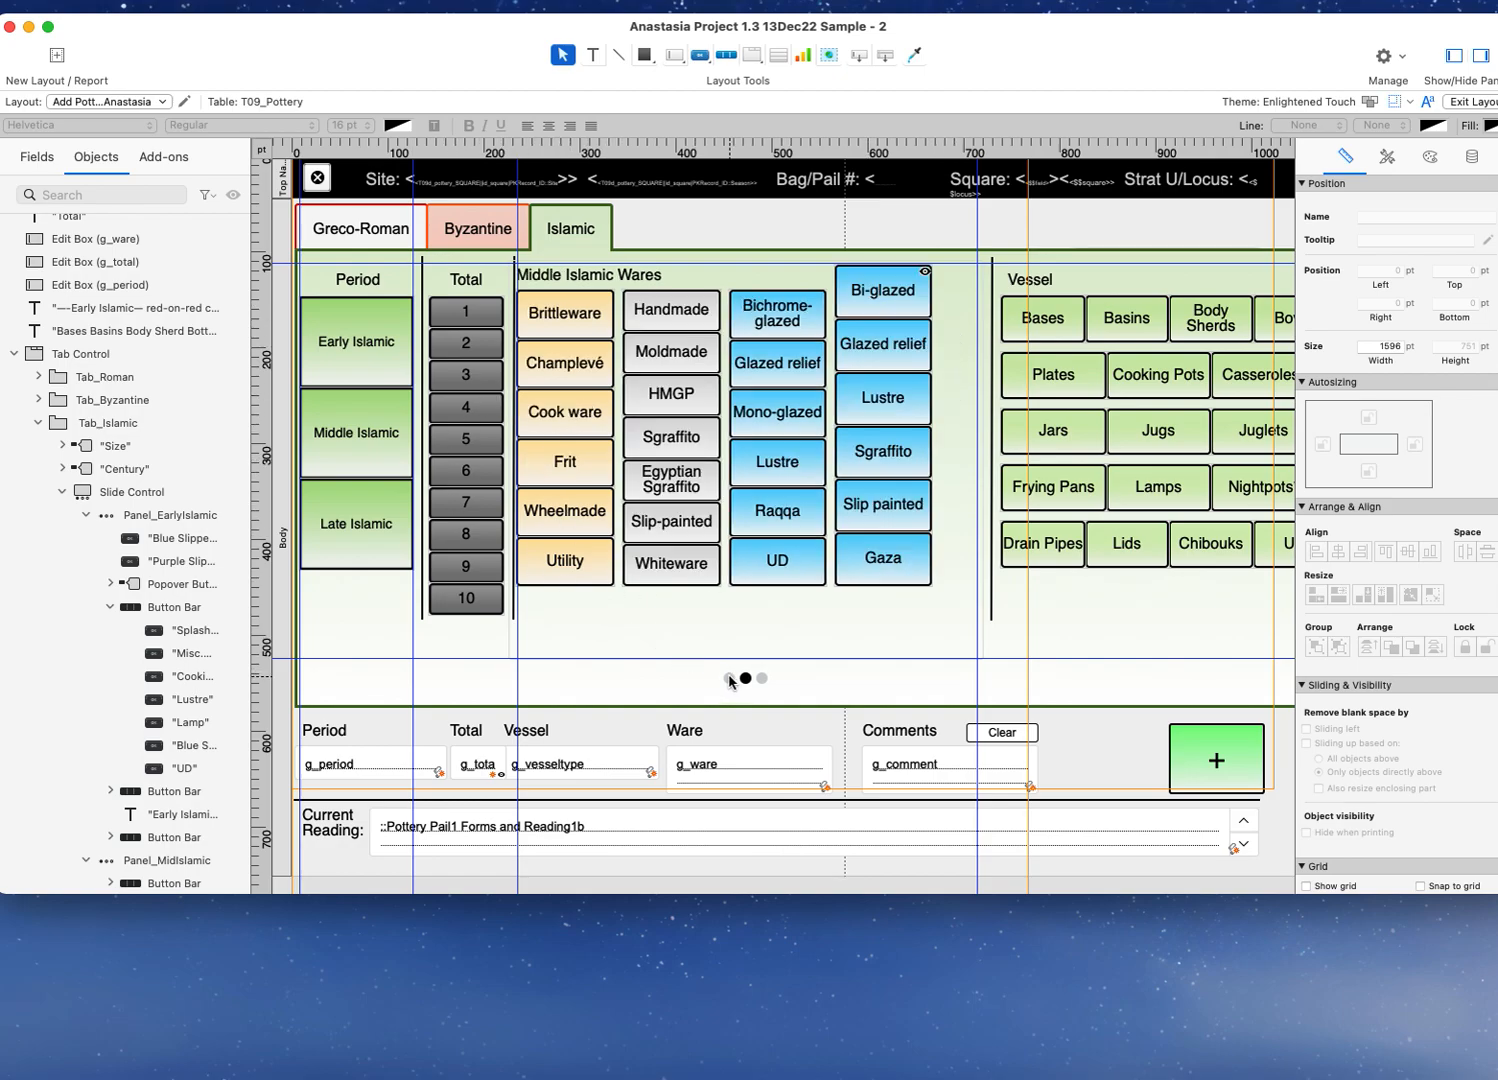
click(729, 679)
click(762, 679)
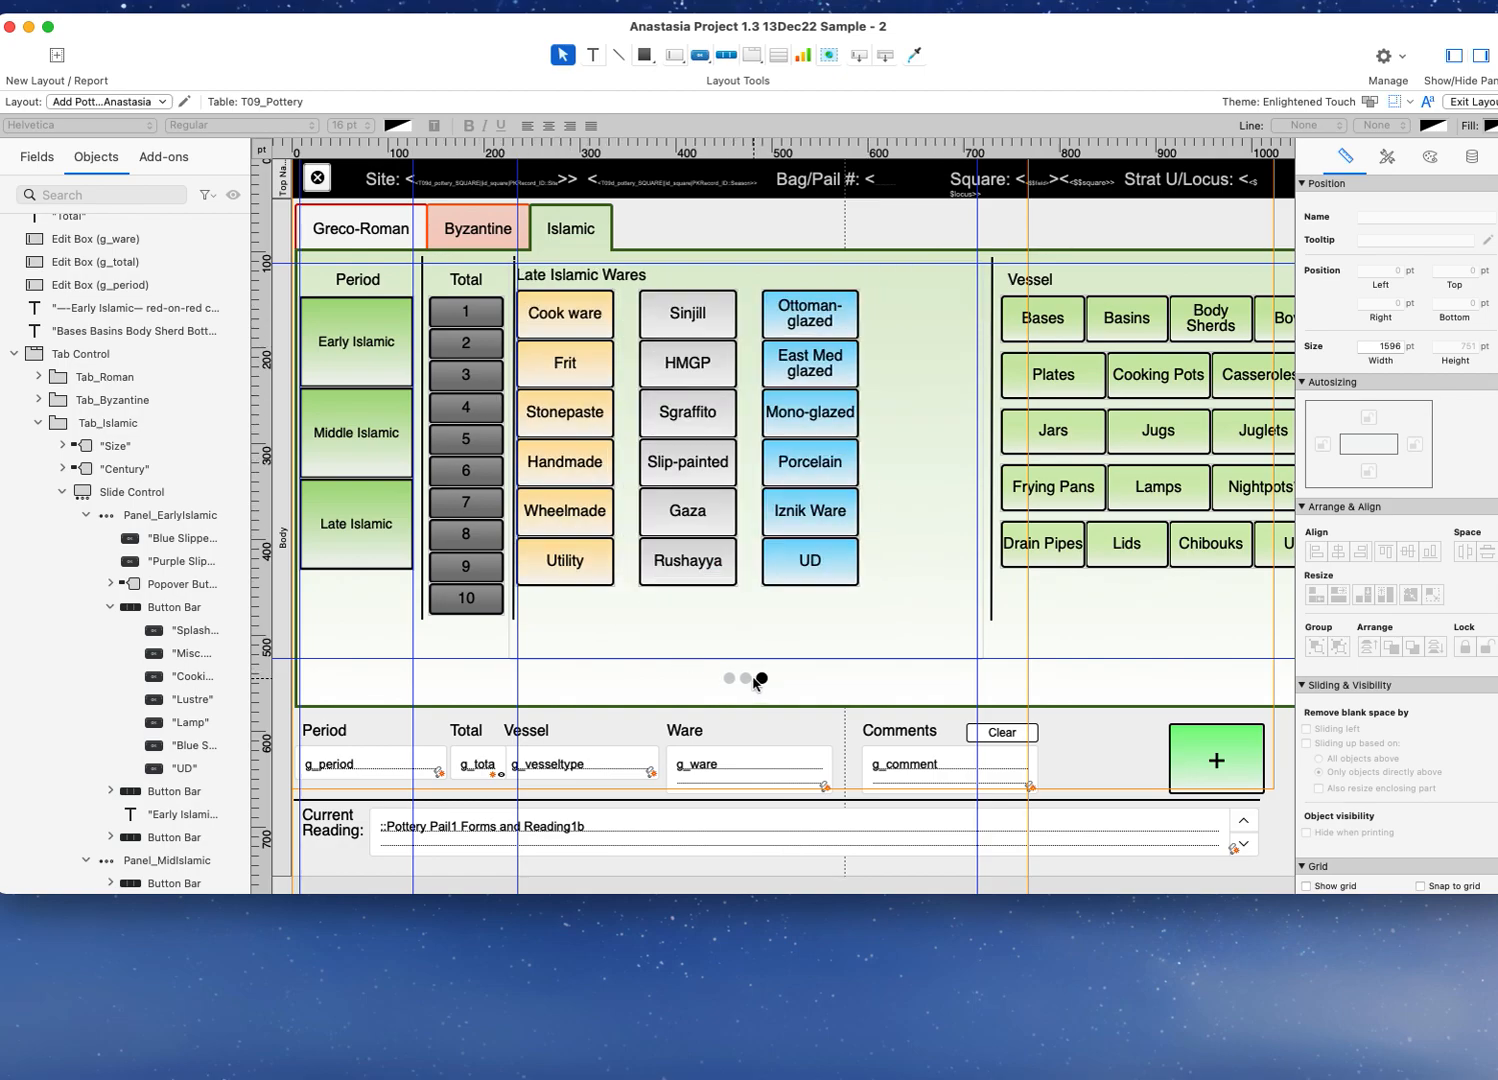
click(745, 679)
click(762, 679)
click(693, 572)
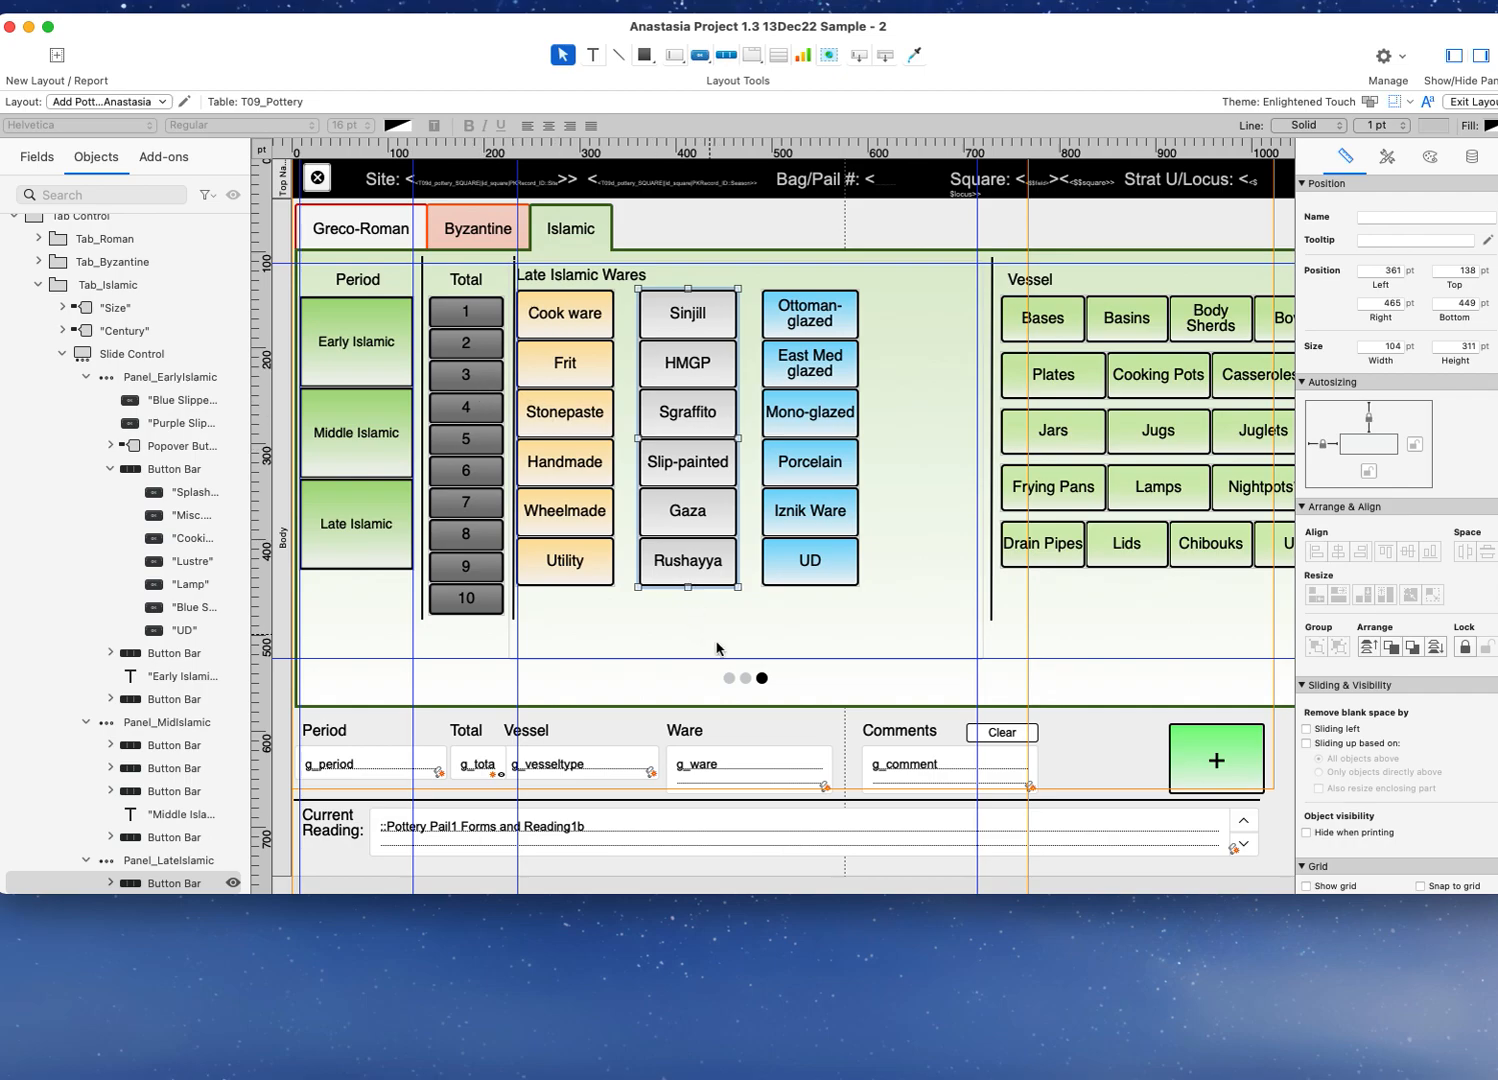
click(745, 678)
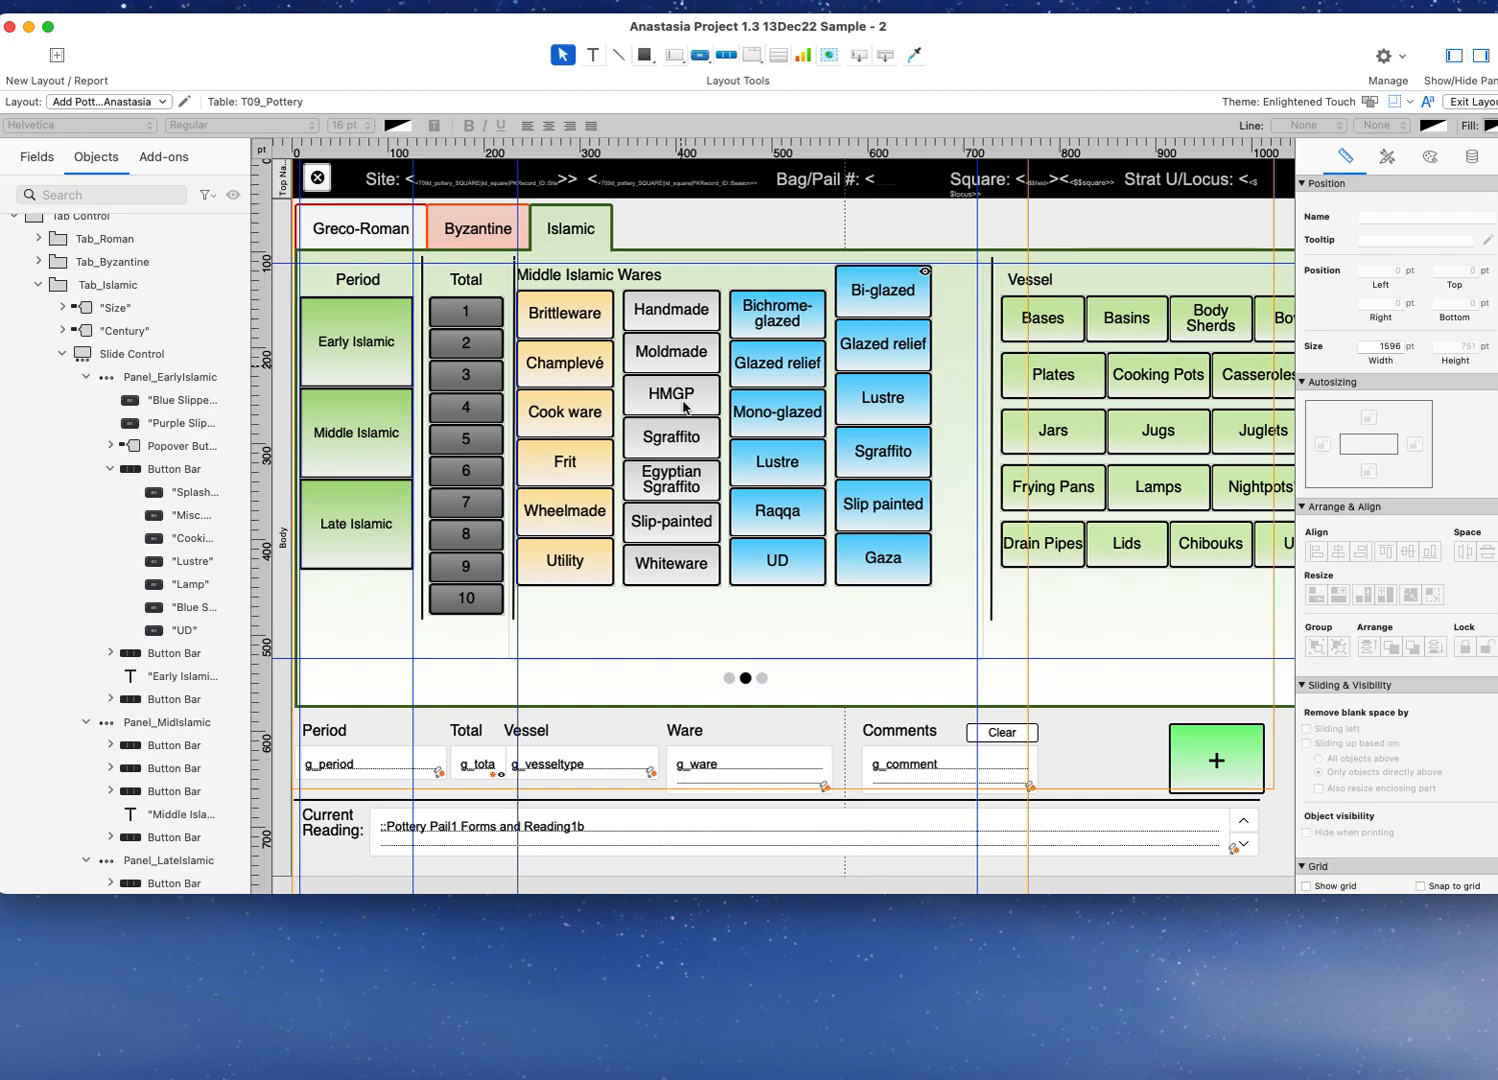
Step: Open the setup of the Middle Islamic bar ending in UD and examine the UD, Raqqa, Lustre and Mono-glazed segments' scripts and parameters
click(777, 575)
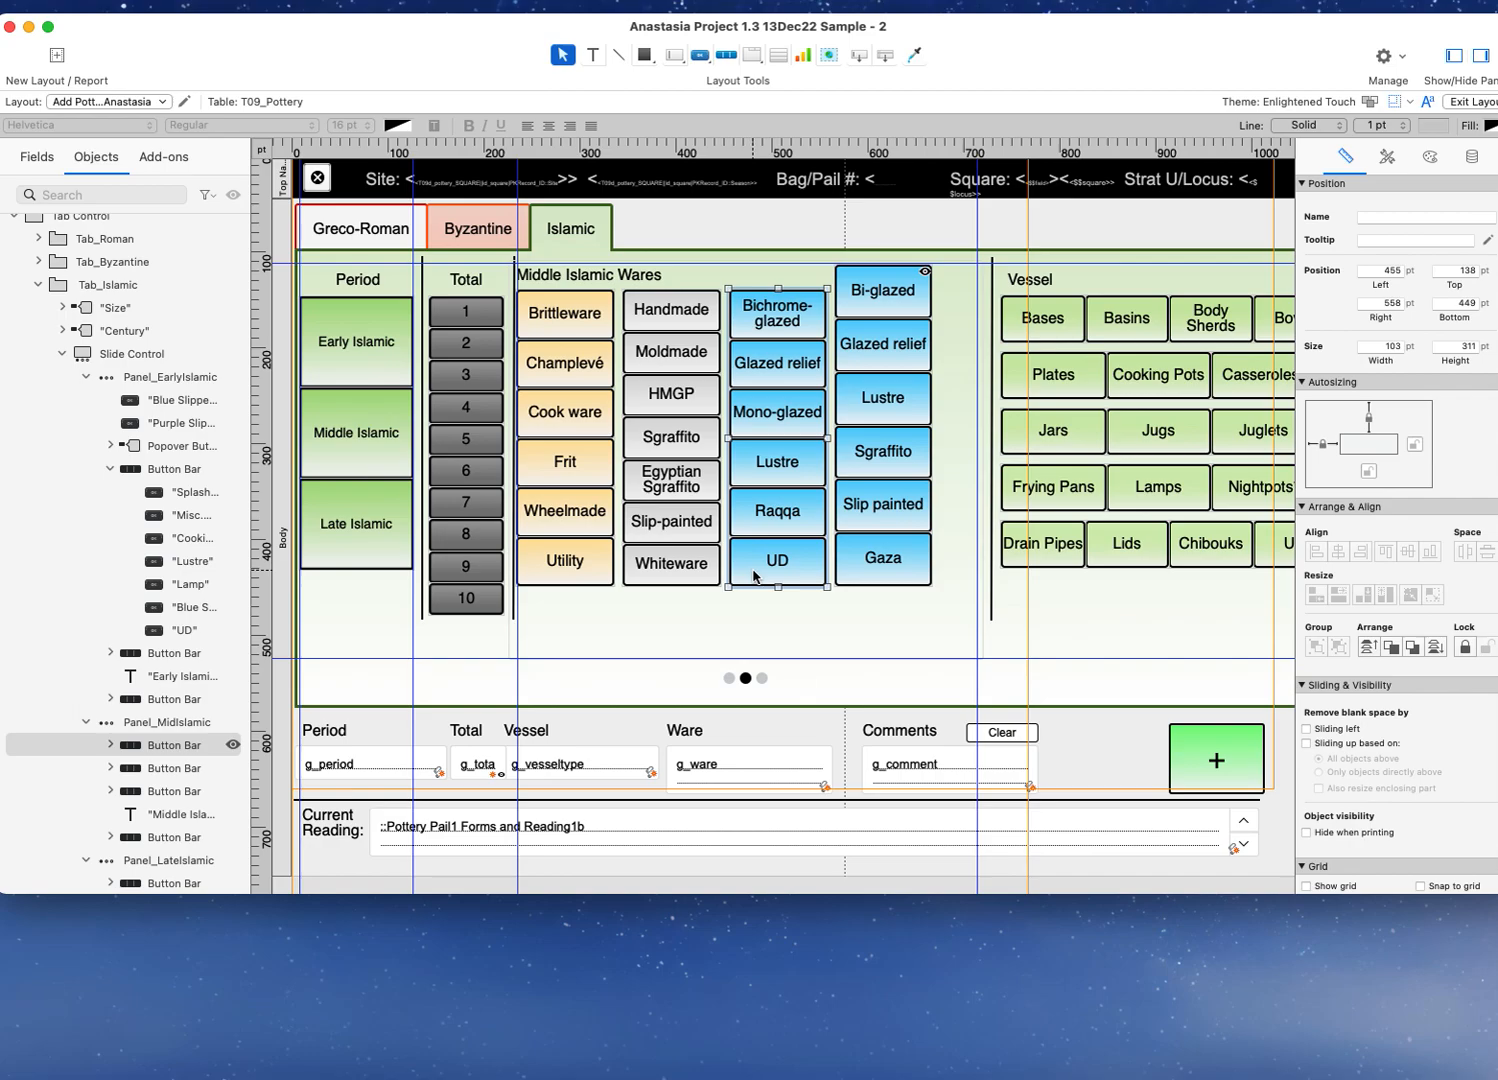
double_click(753, 577)
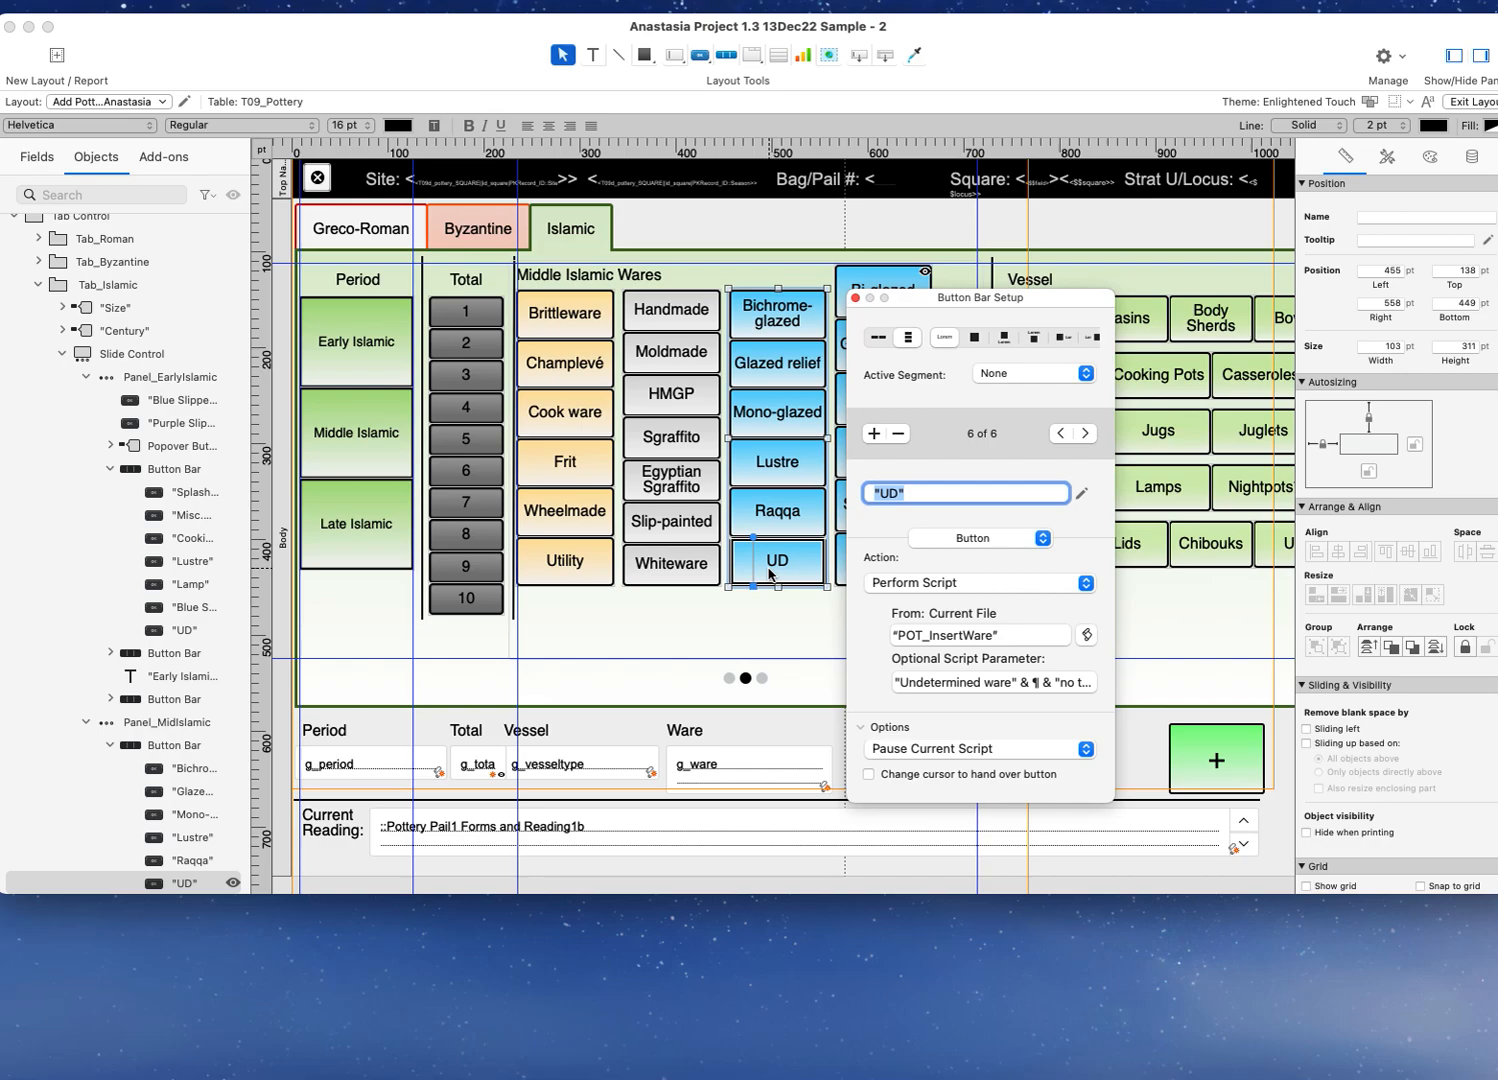
scroll(772, 574, down, 1)
scroll(773, 568, up, 1)
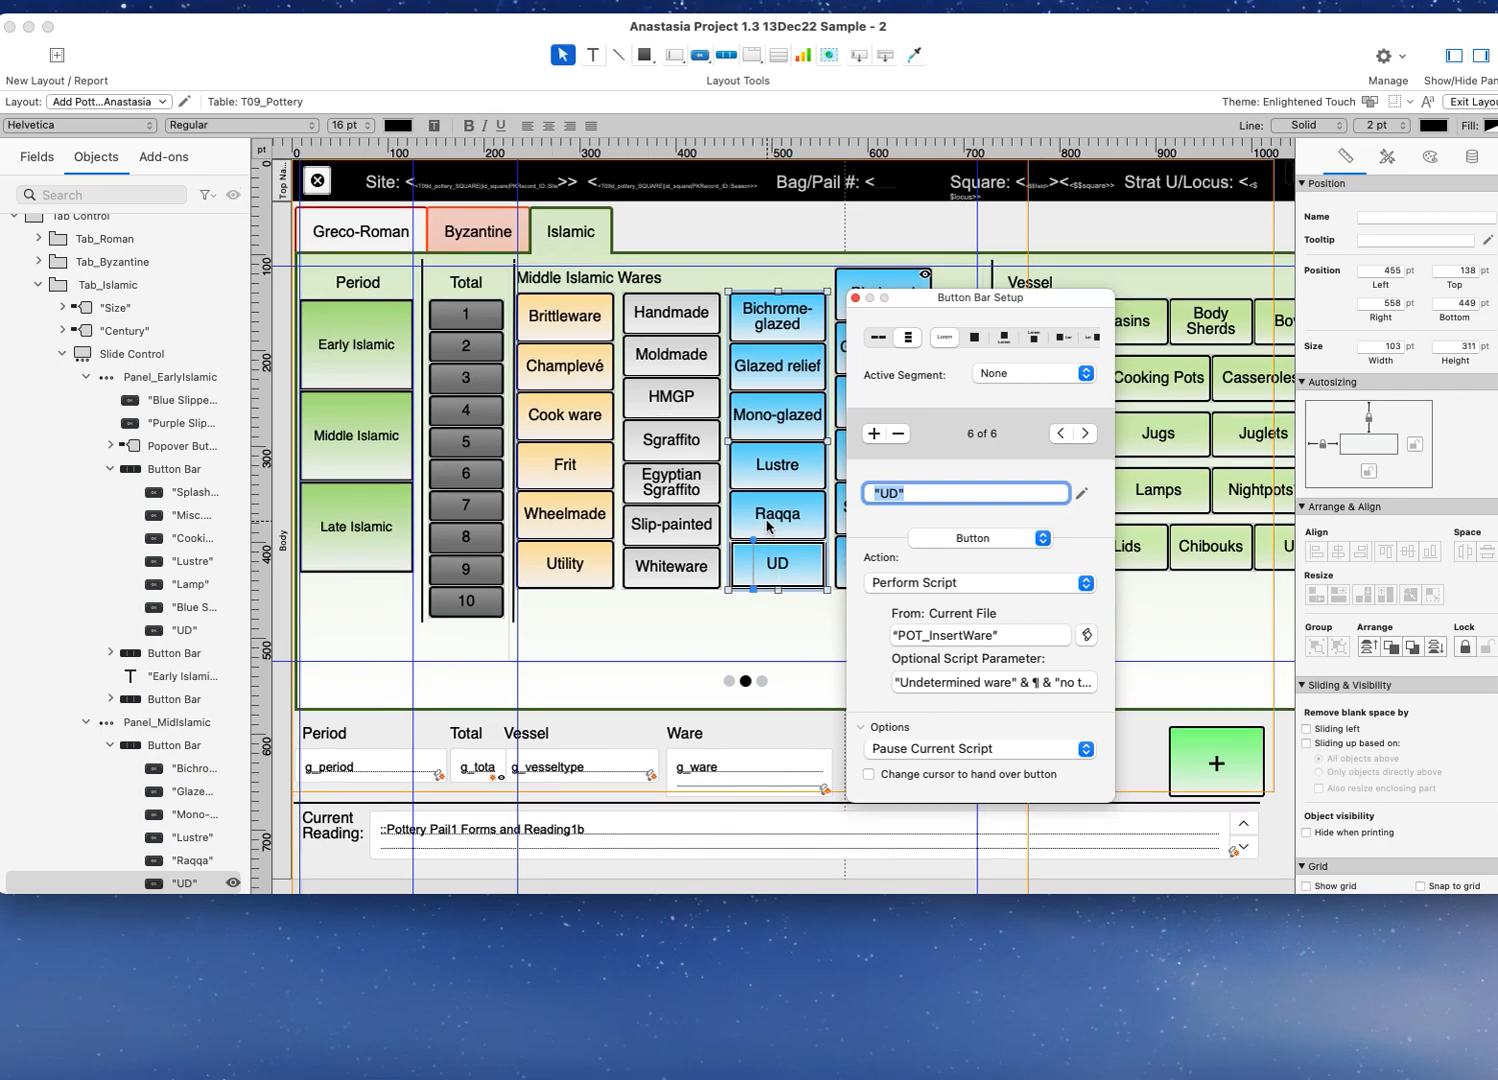
click(768, 515)
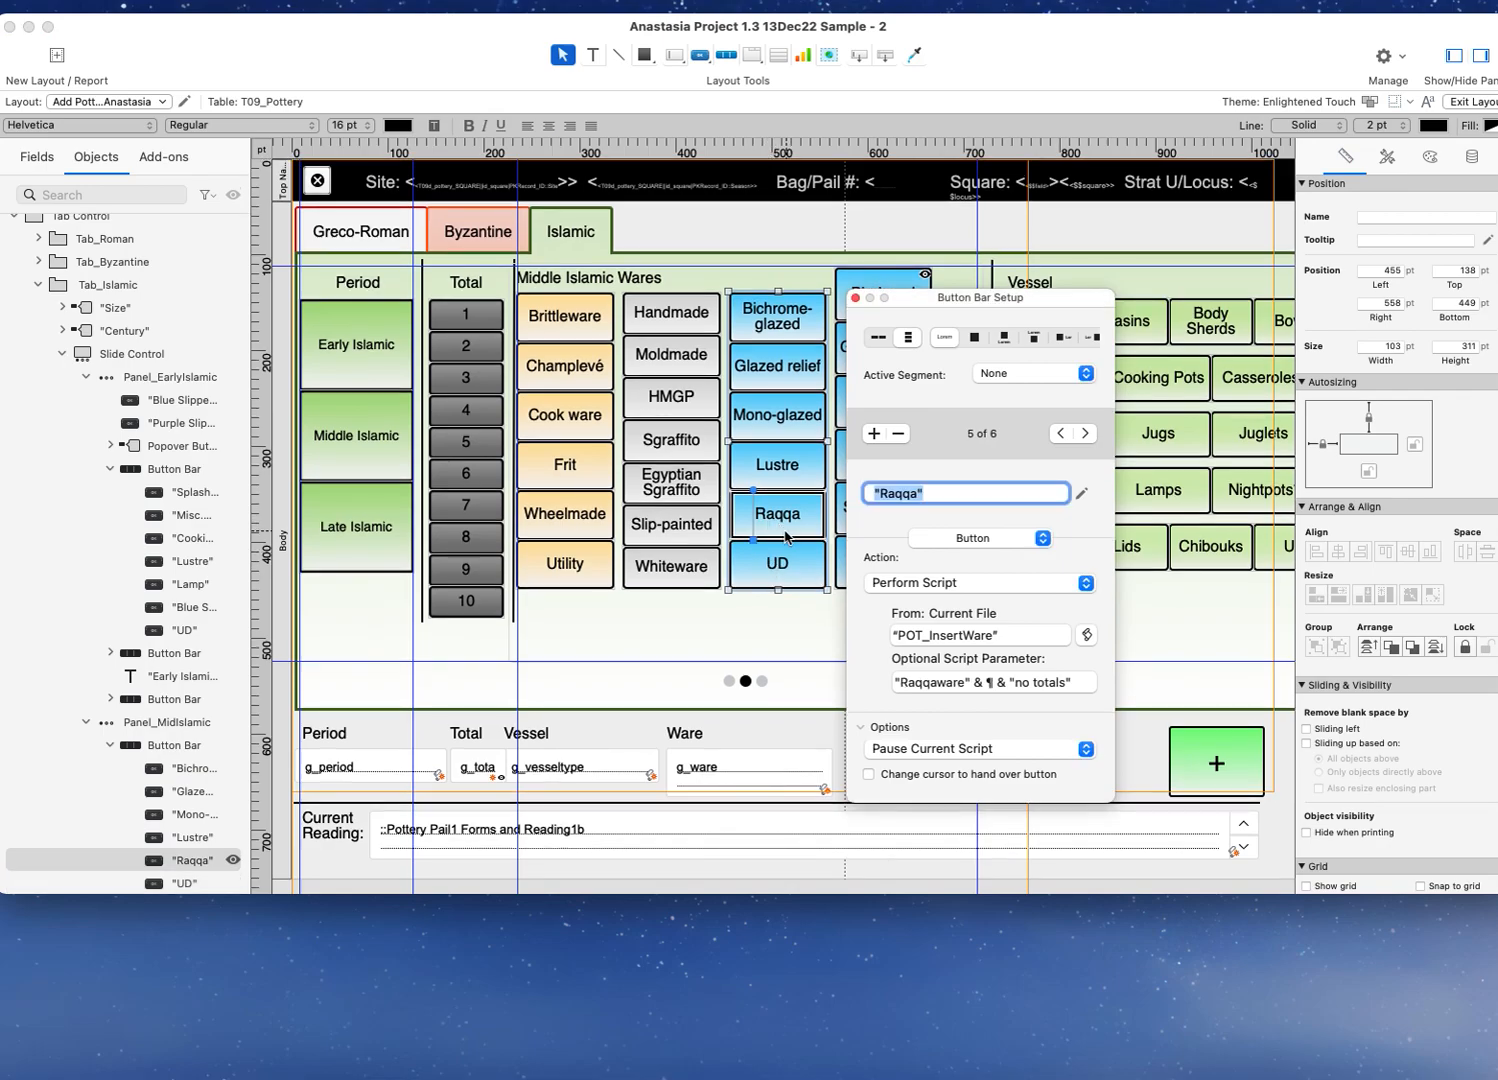
click(770, 480)
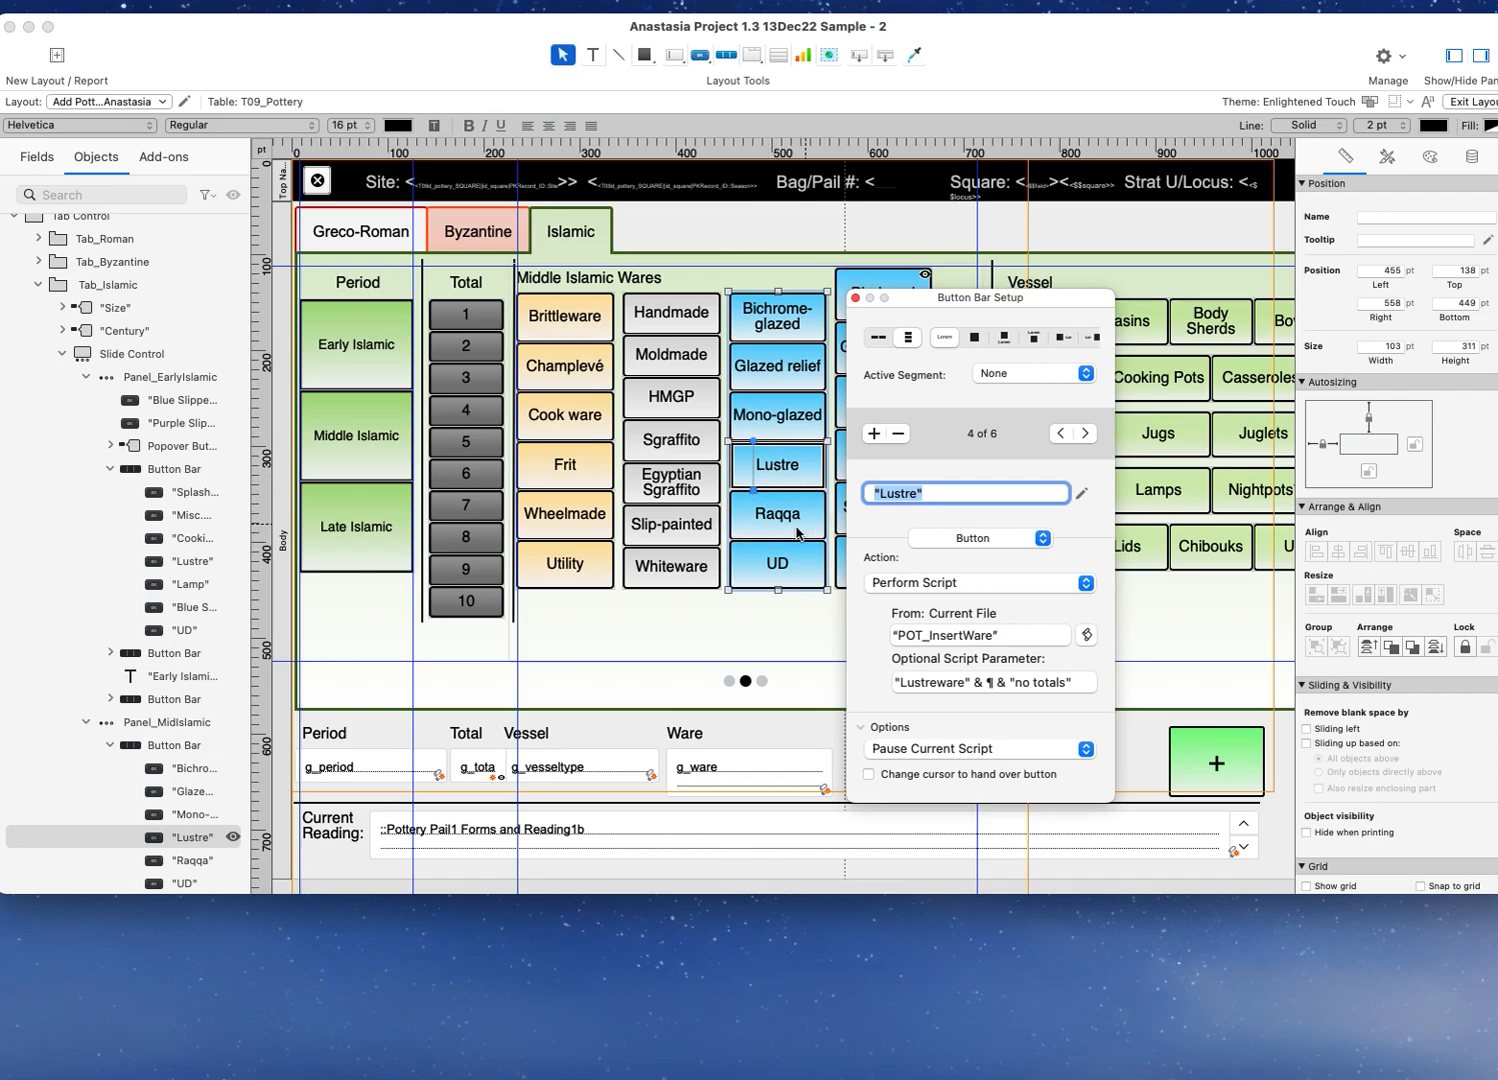
click(774, 435)
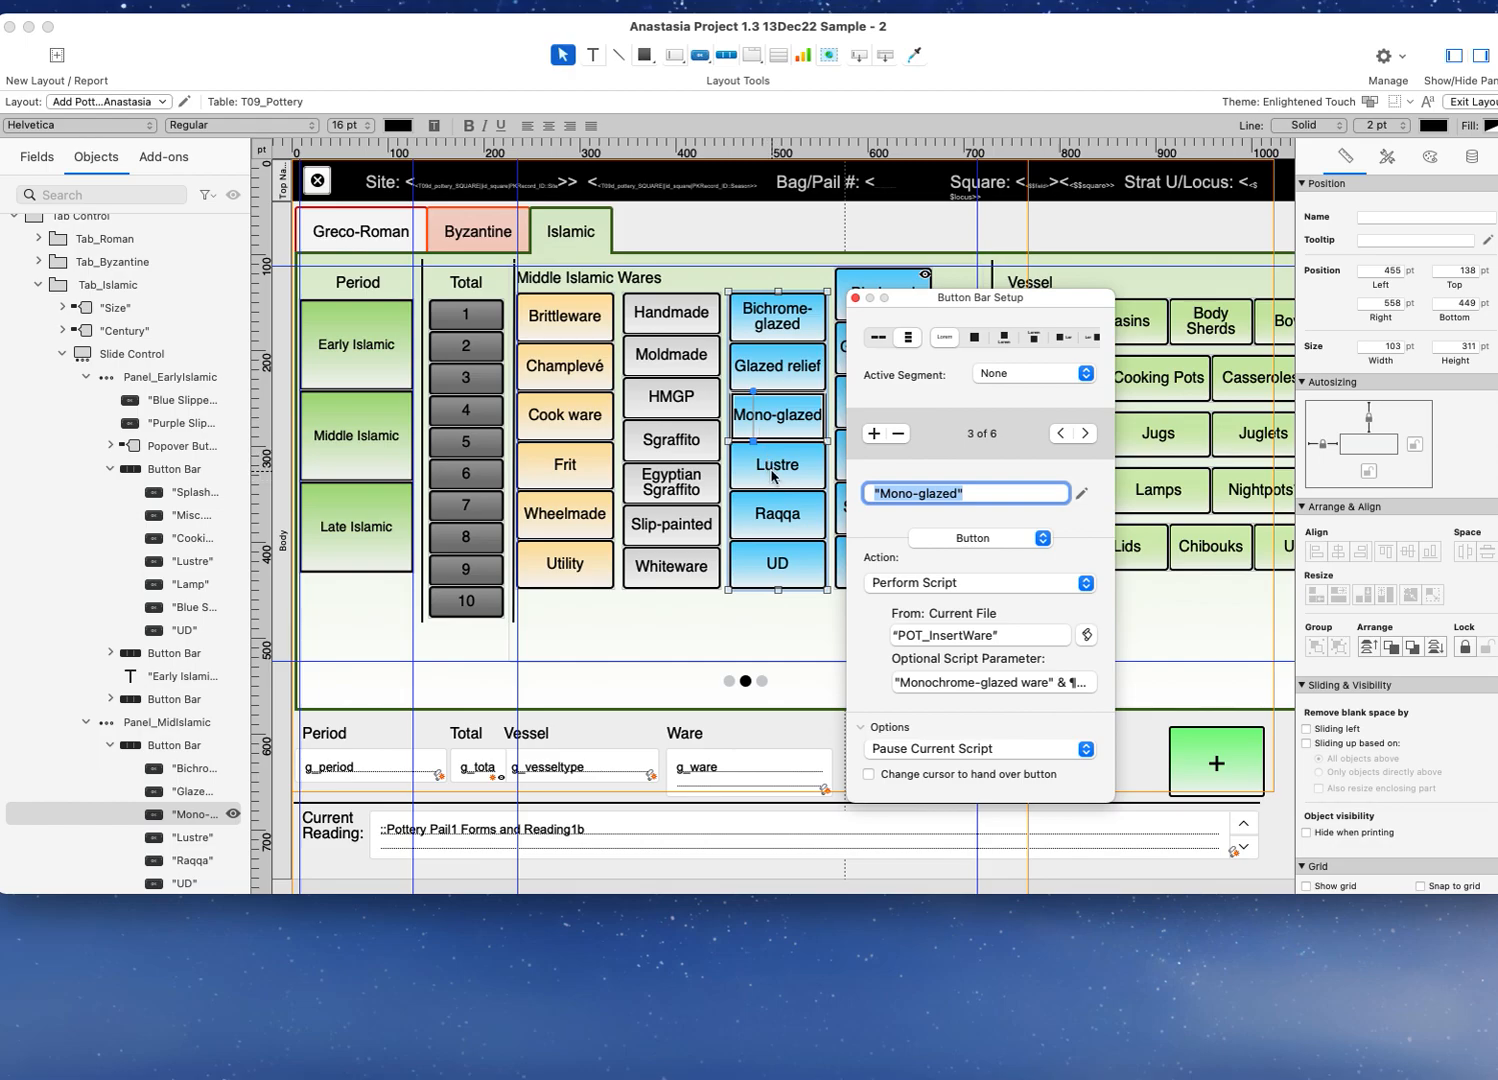
click(771, 477)
Step: Add a segment after Raqqa in the Middle Islamic blue button bar and label it "Purple Slipped greyware"
click(783, 519)
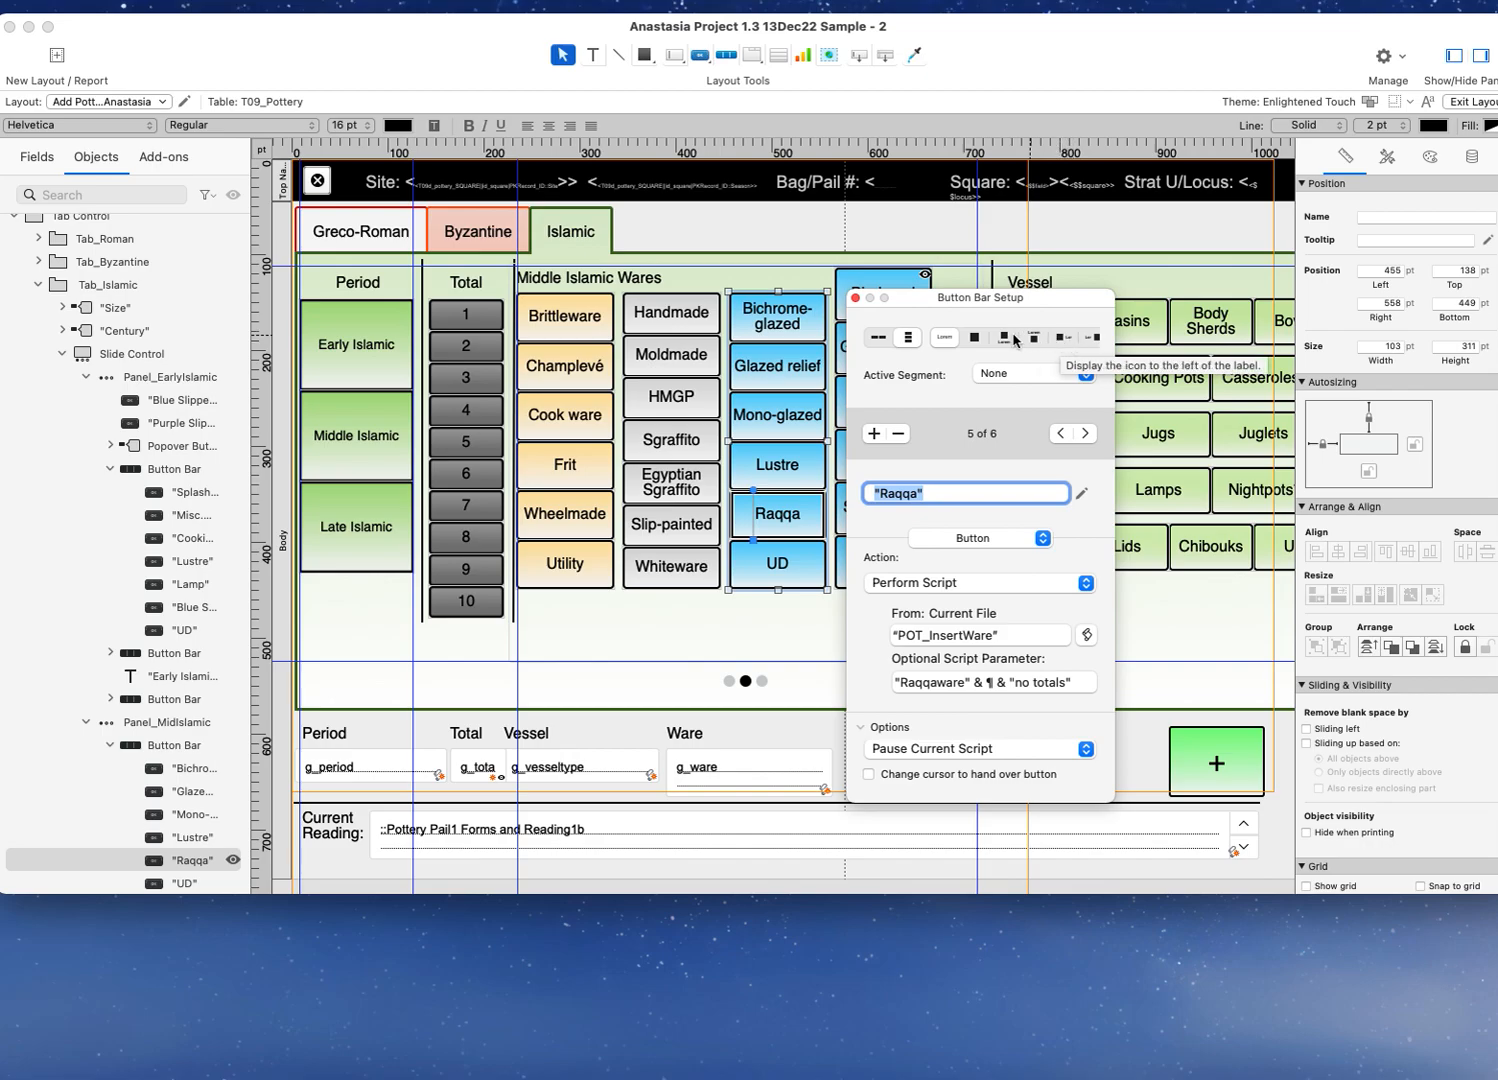
click(911, 341)
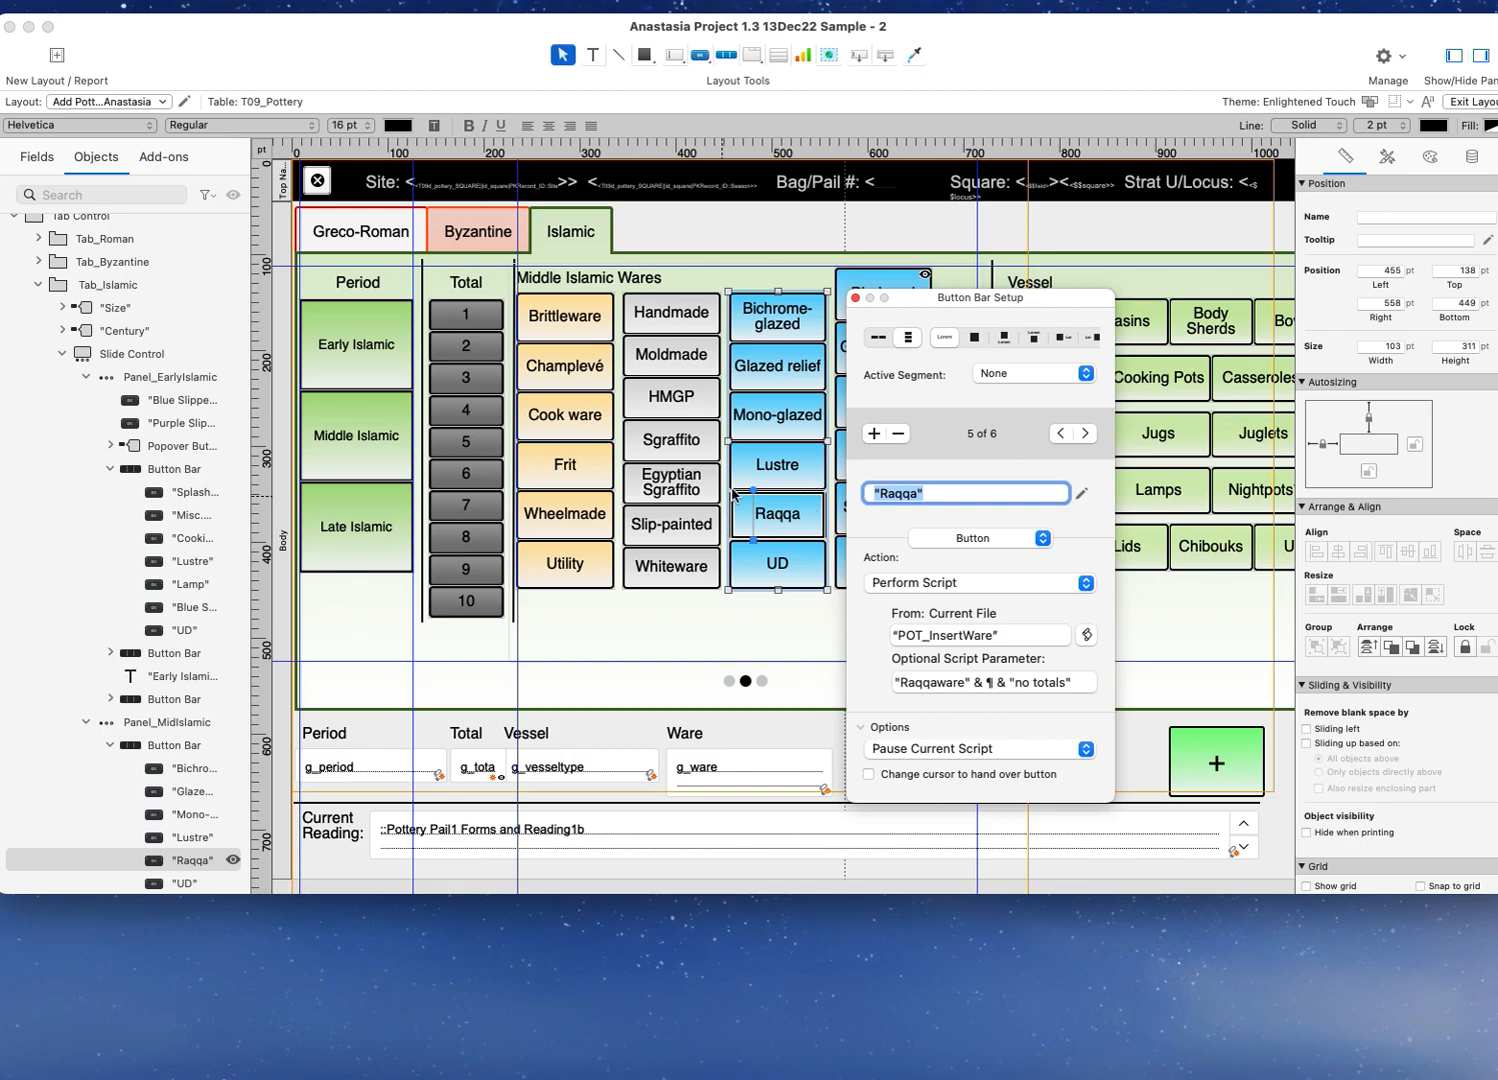
click(872, 434)
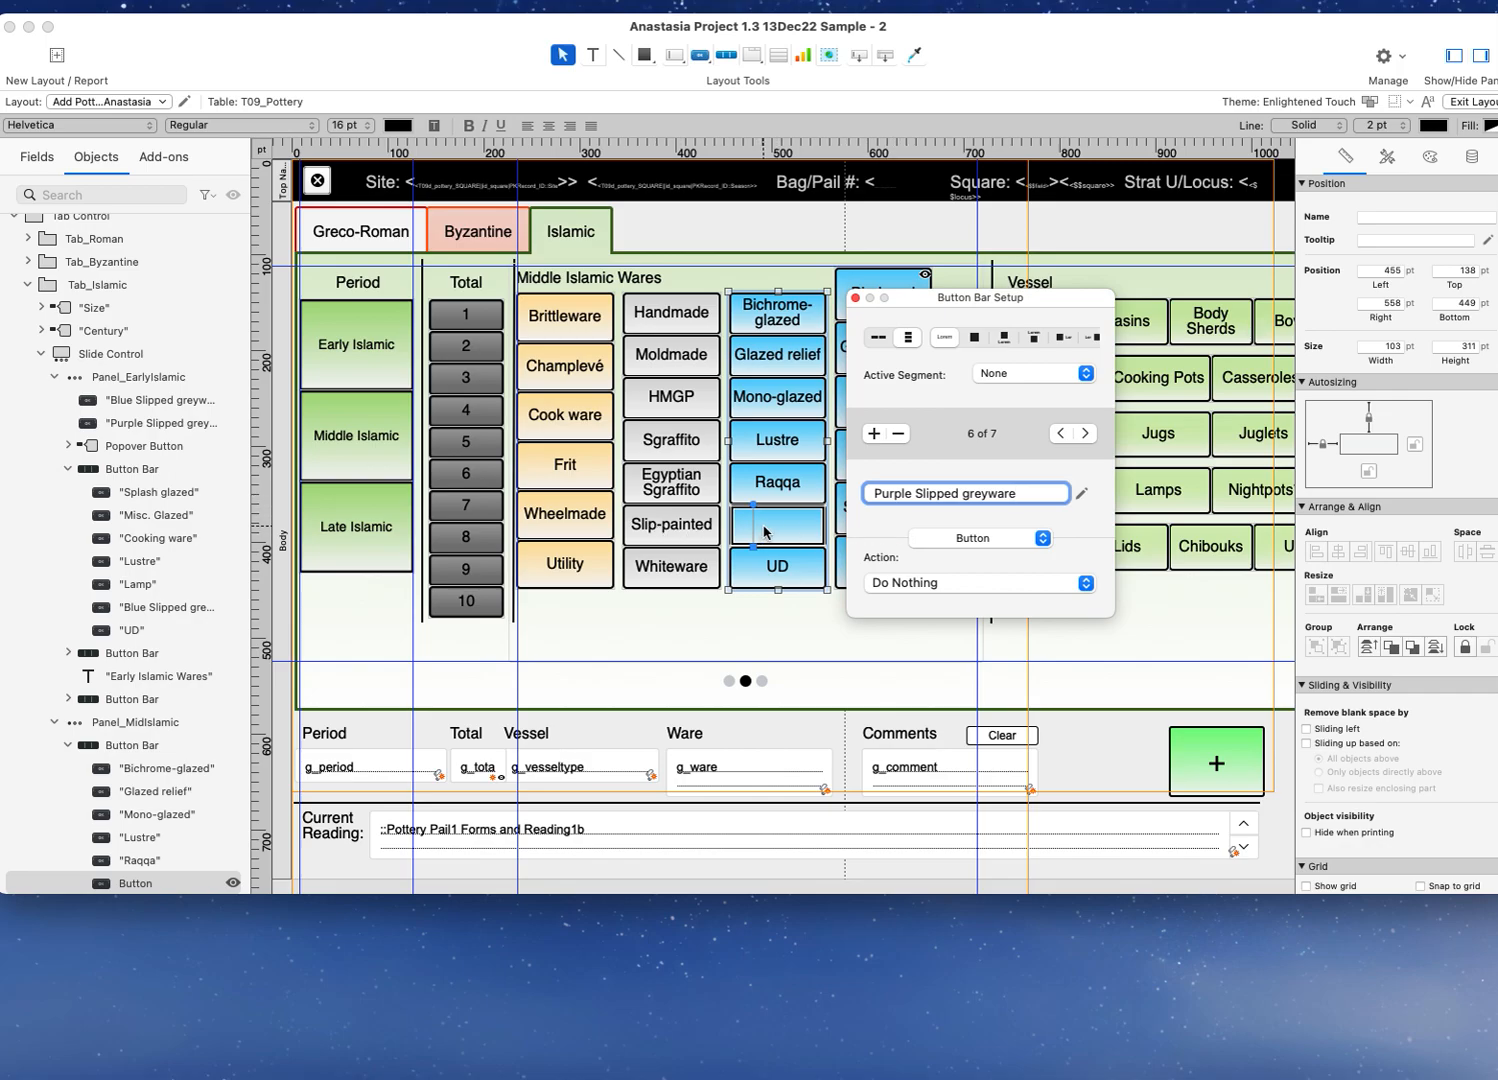
Step: Make the new segment perform the POT_InsertWare script from the current file
click(971, 584)
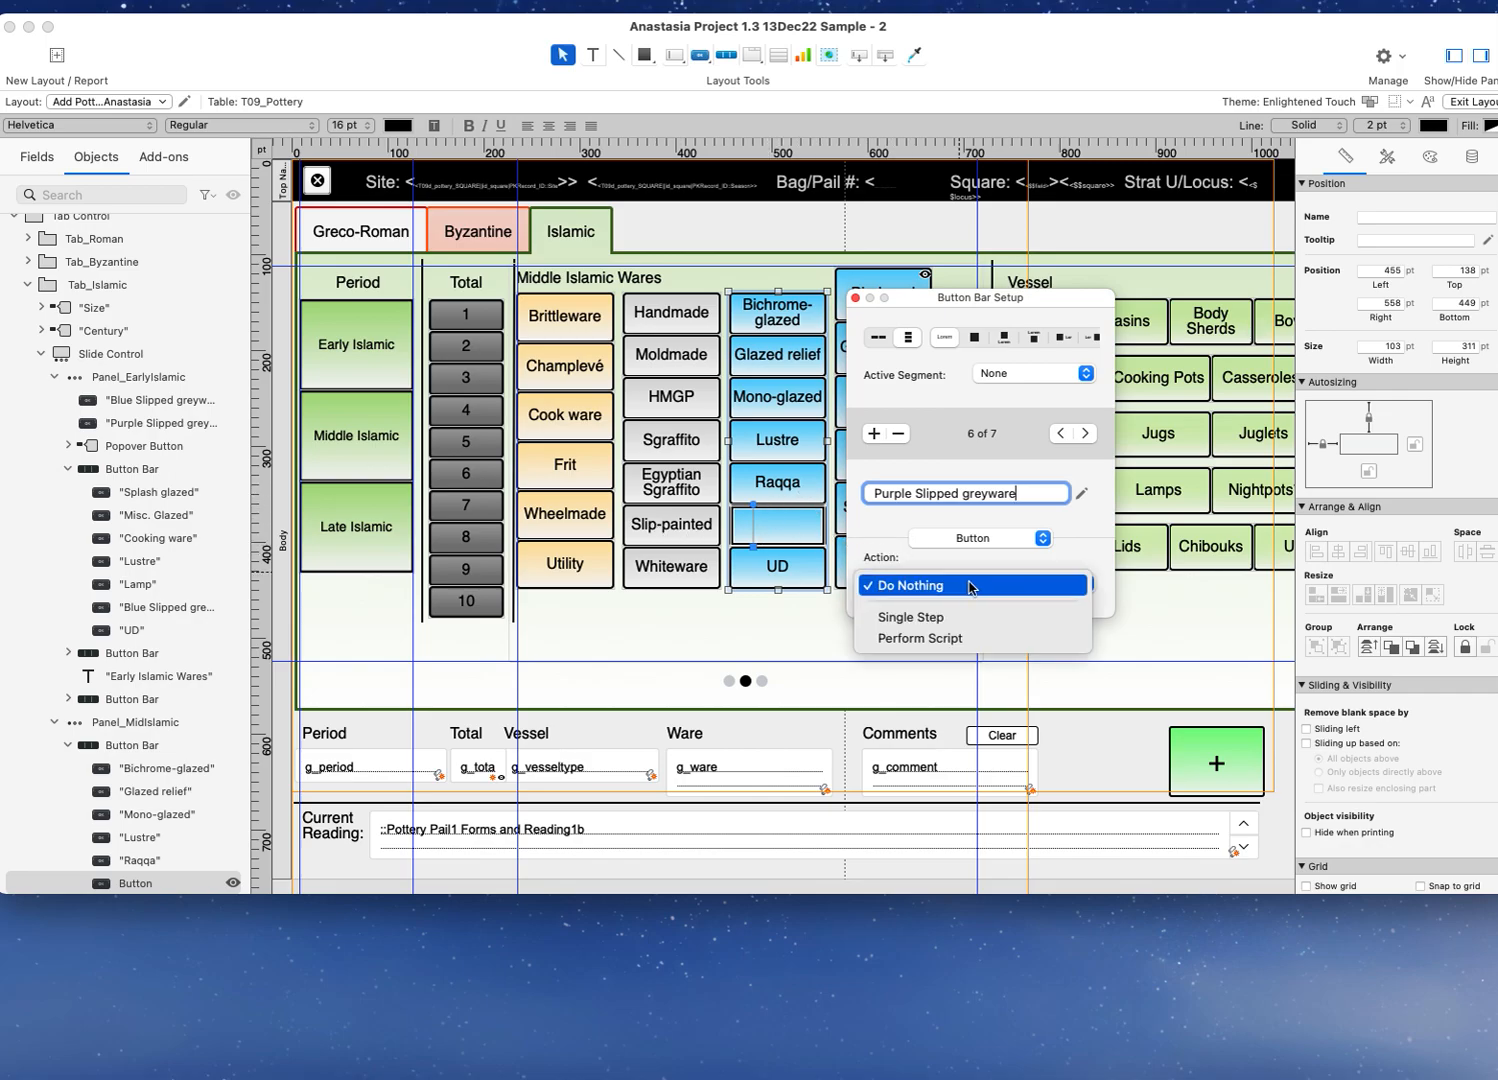
click(975, 637)
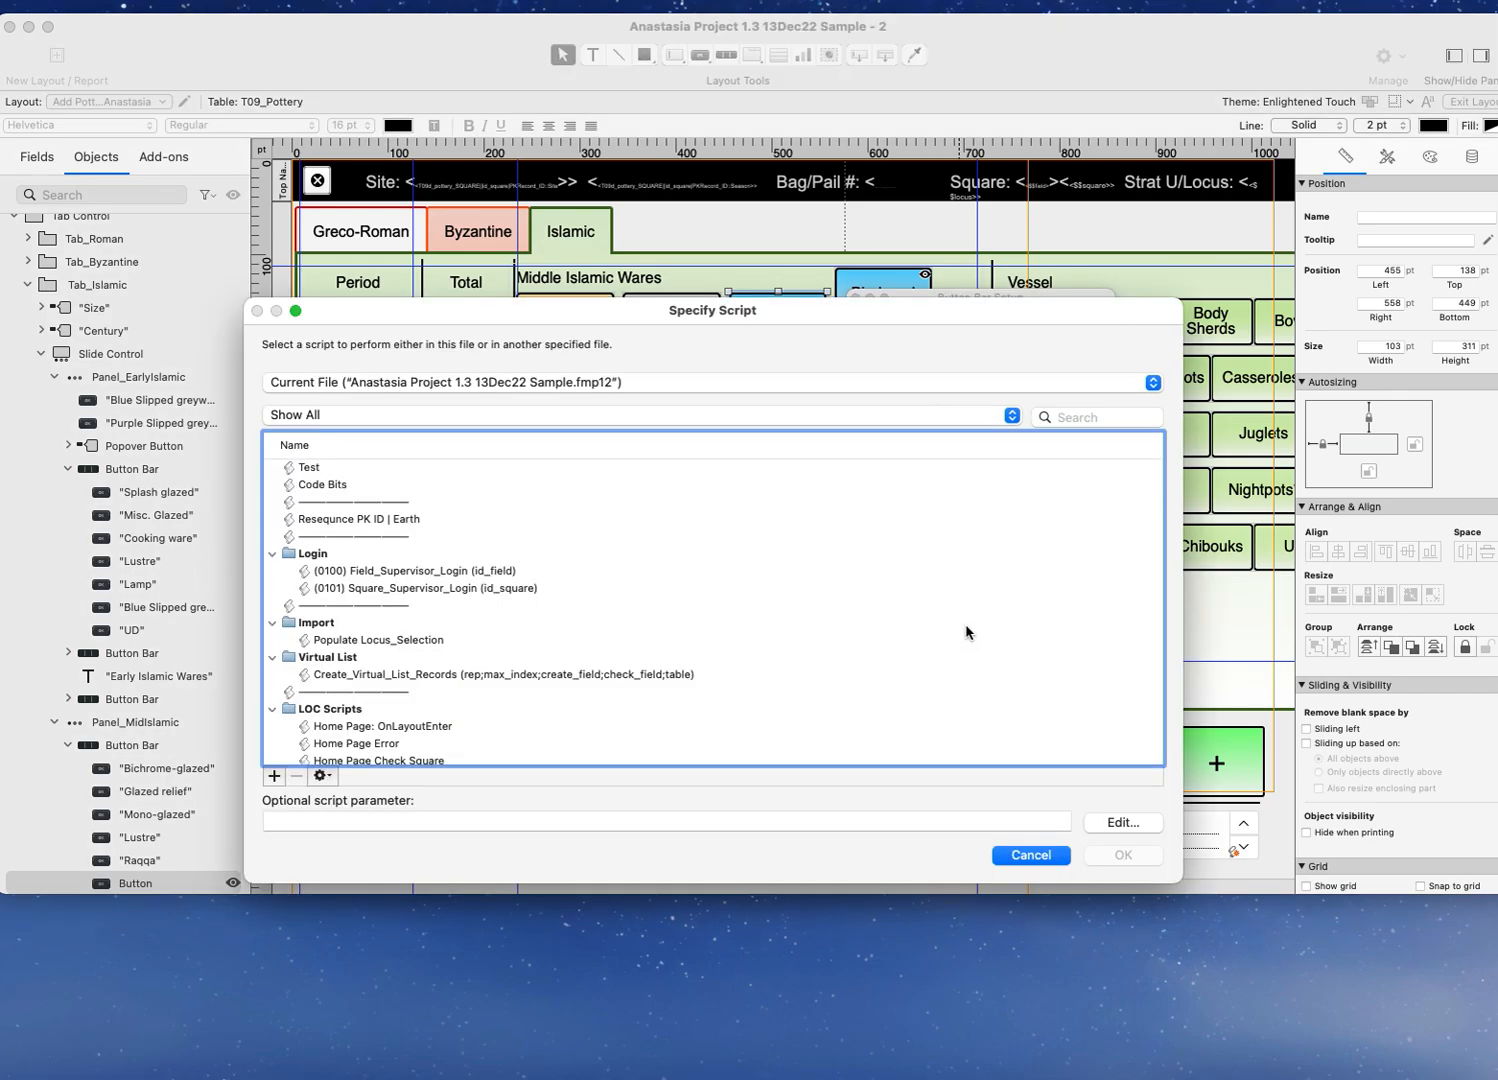
click(1048, 422)
text(pot)
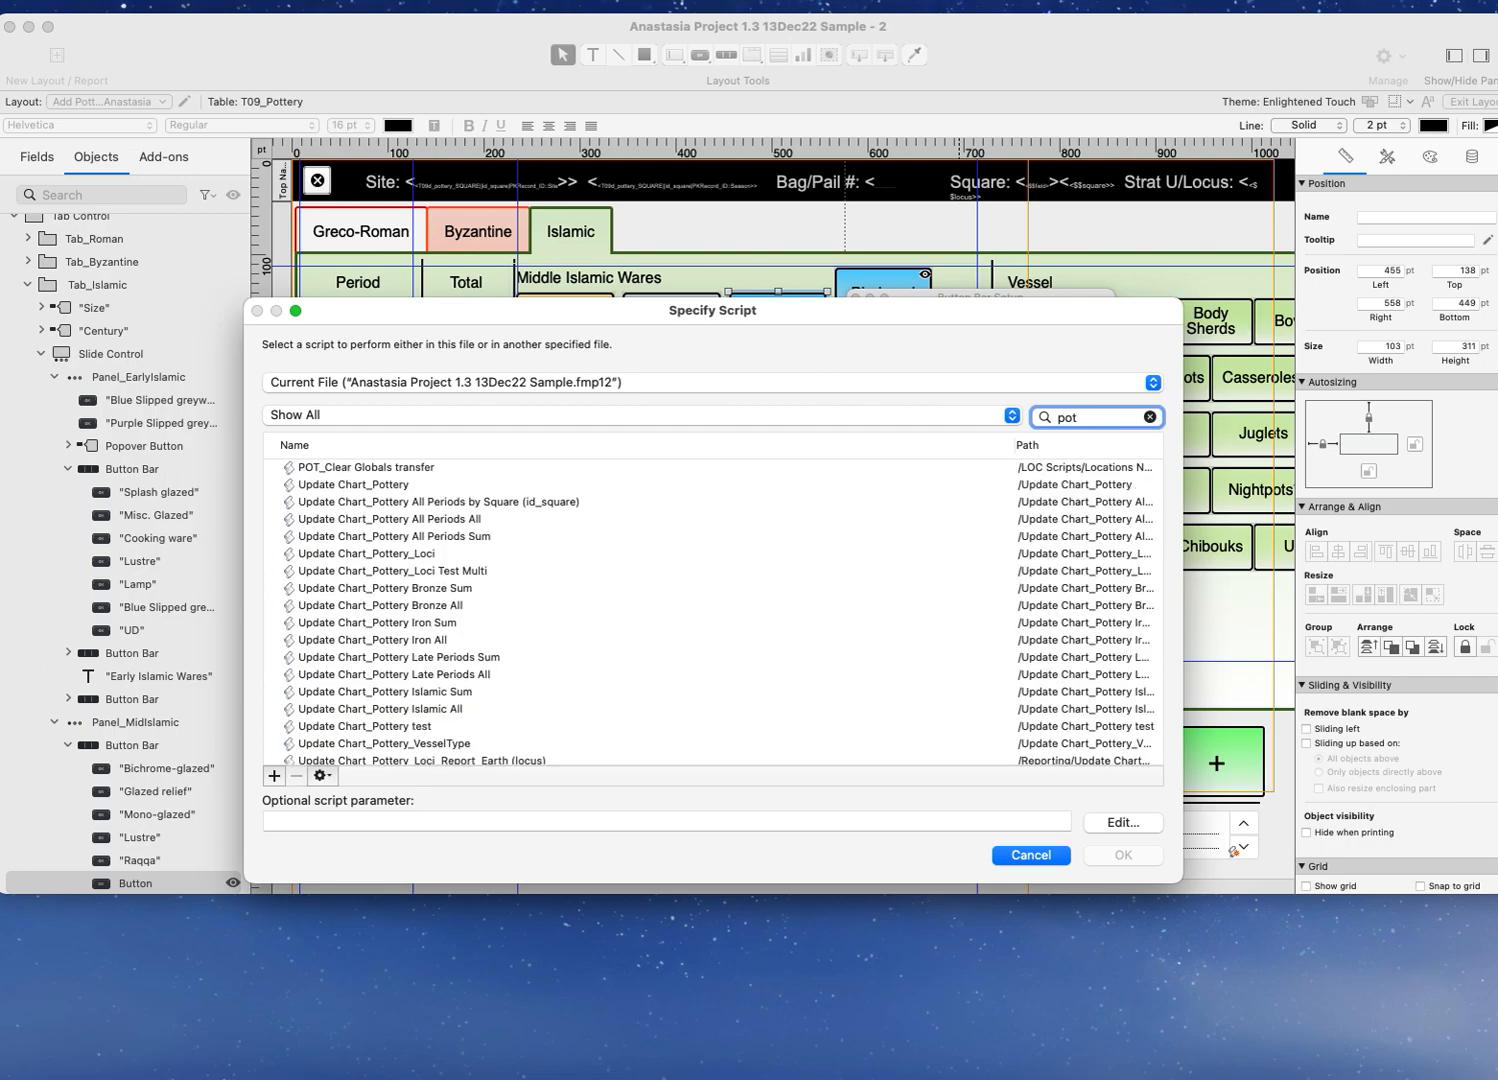
text(_wa)
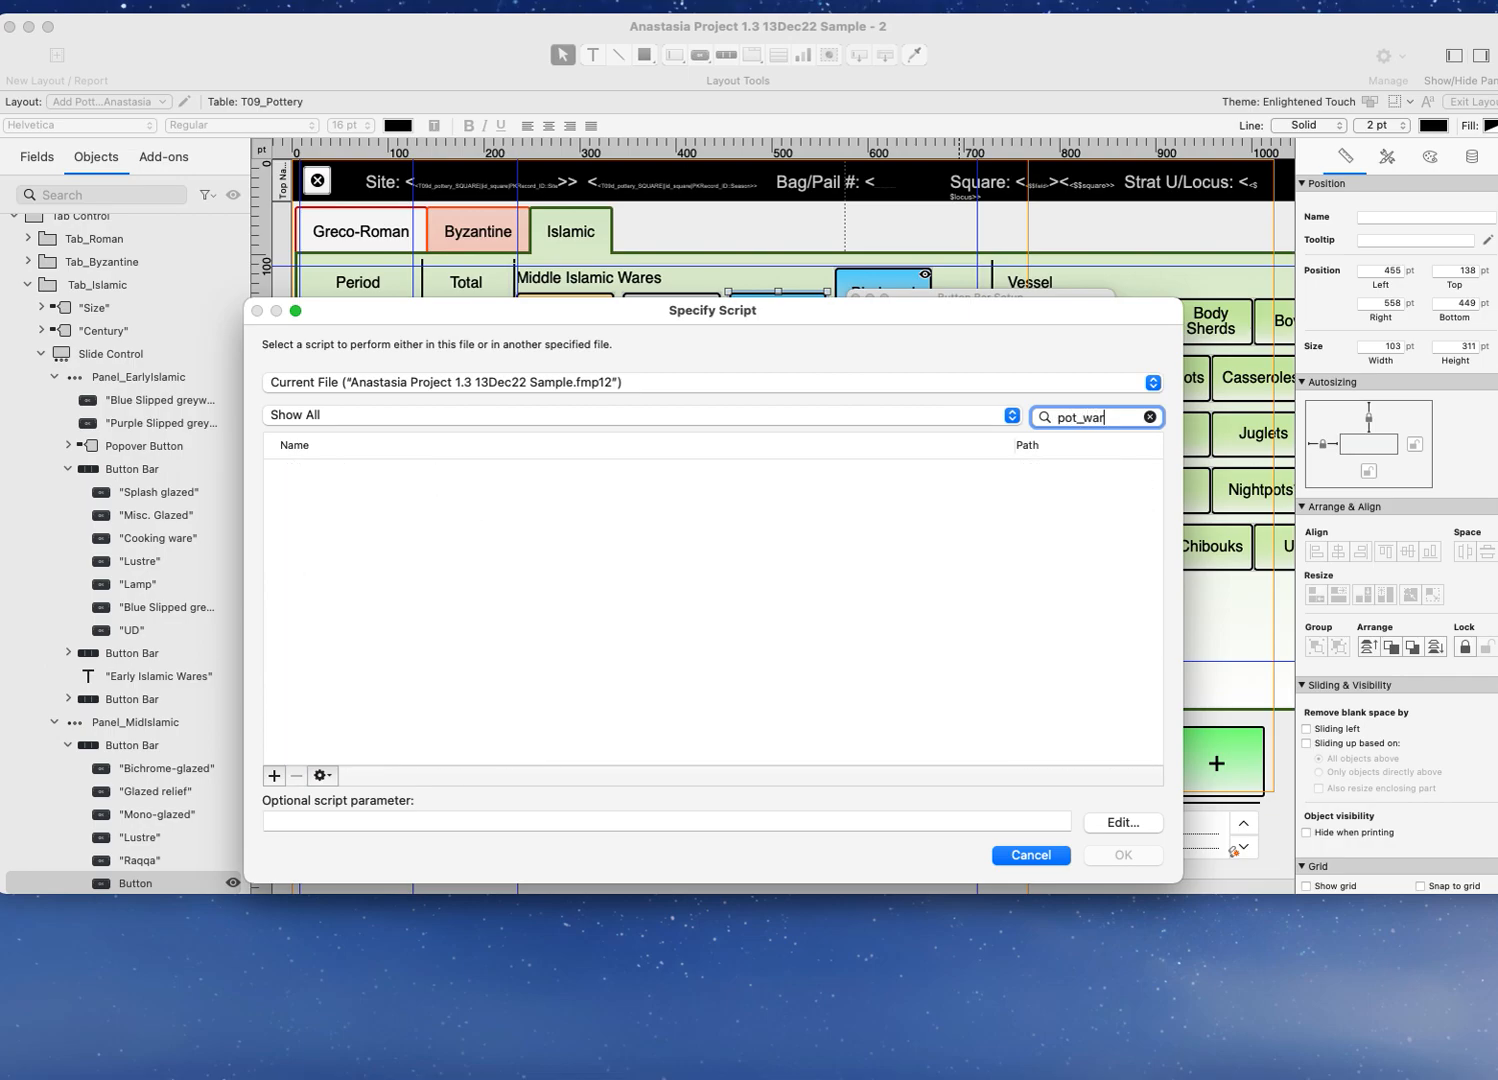
text(r)
key(BackSpace)
key(BackSpace)
key(BackSpace)
text(in)
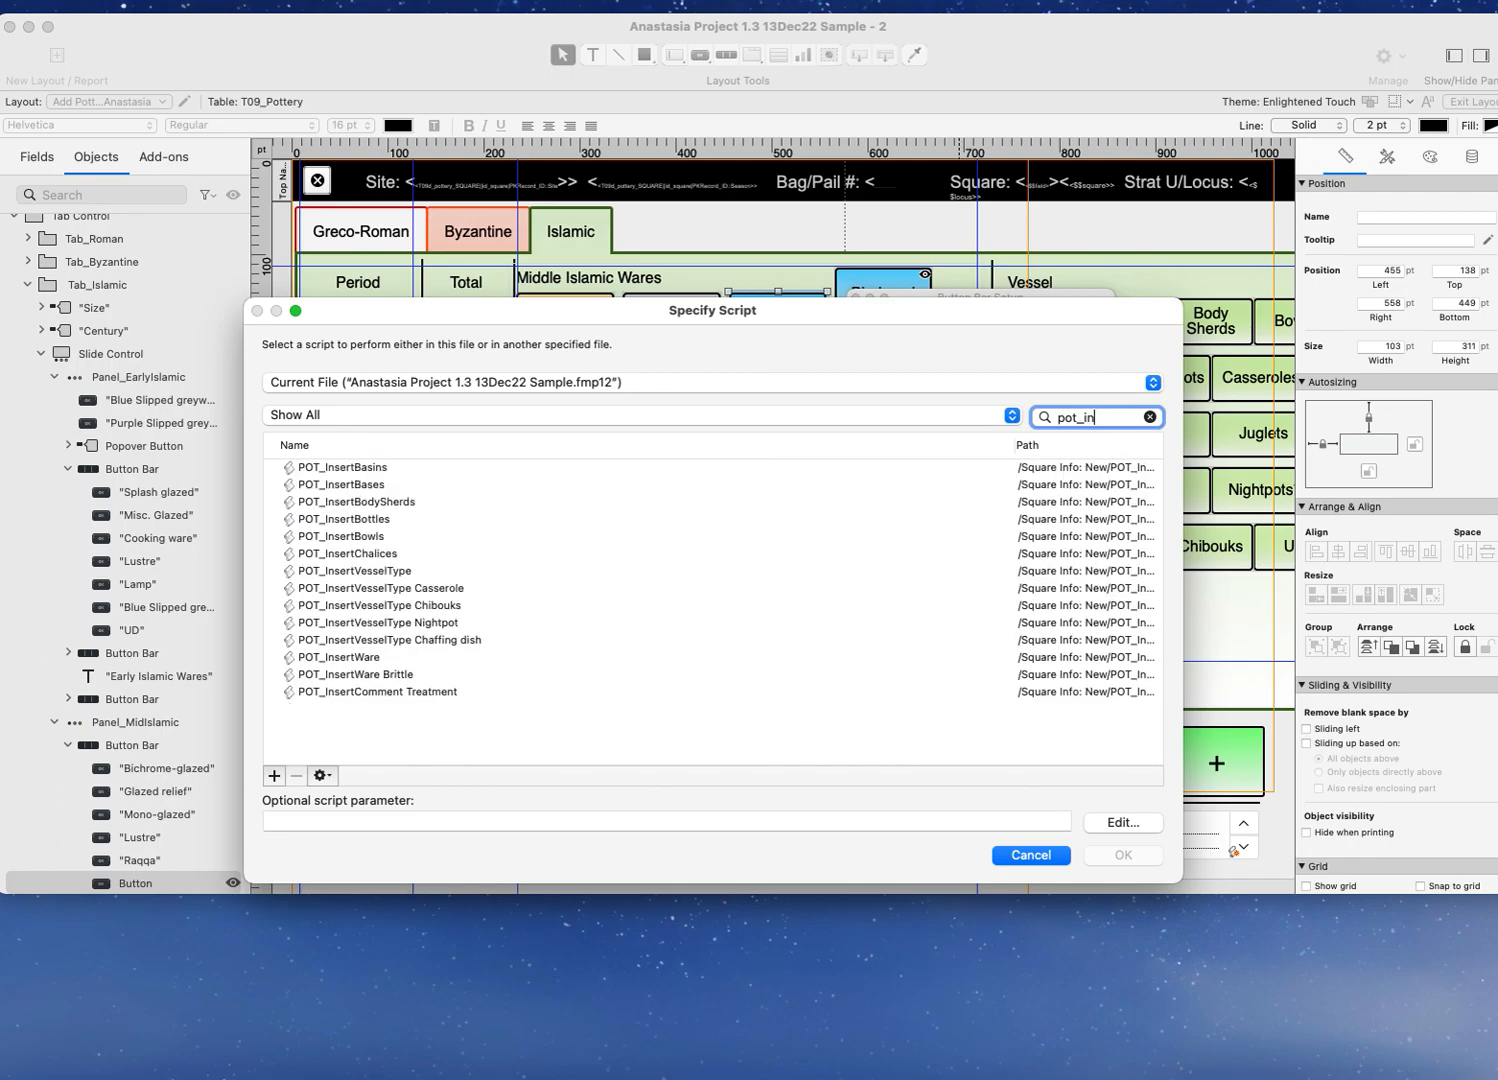
text(sertwa)
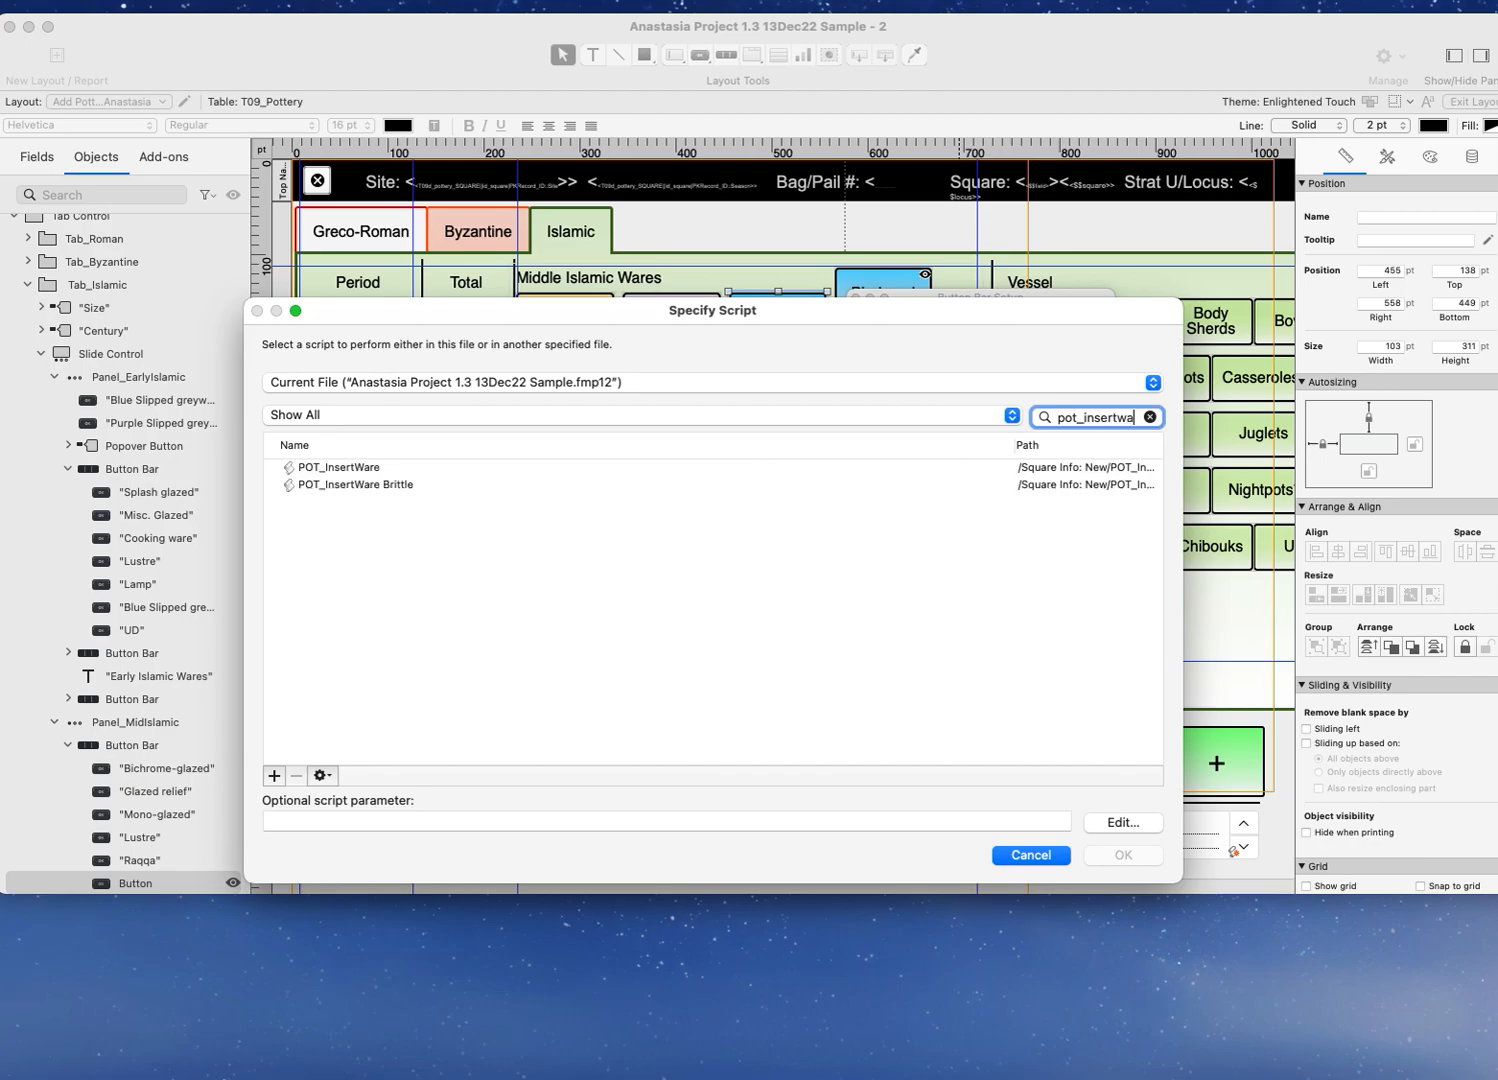
click(400, 466)
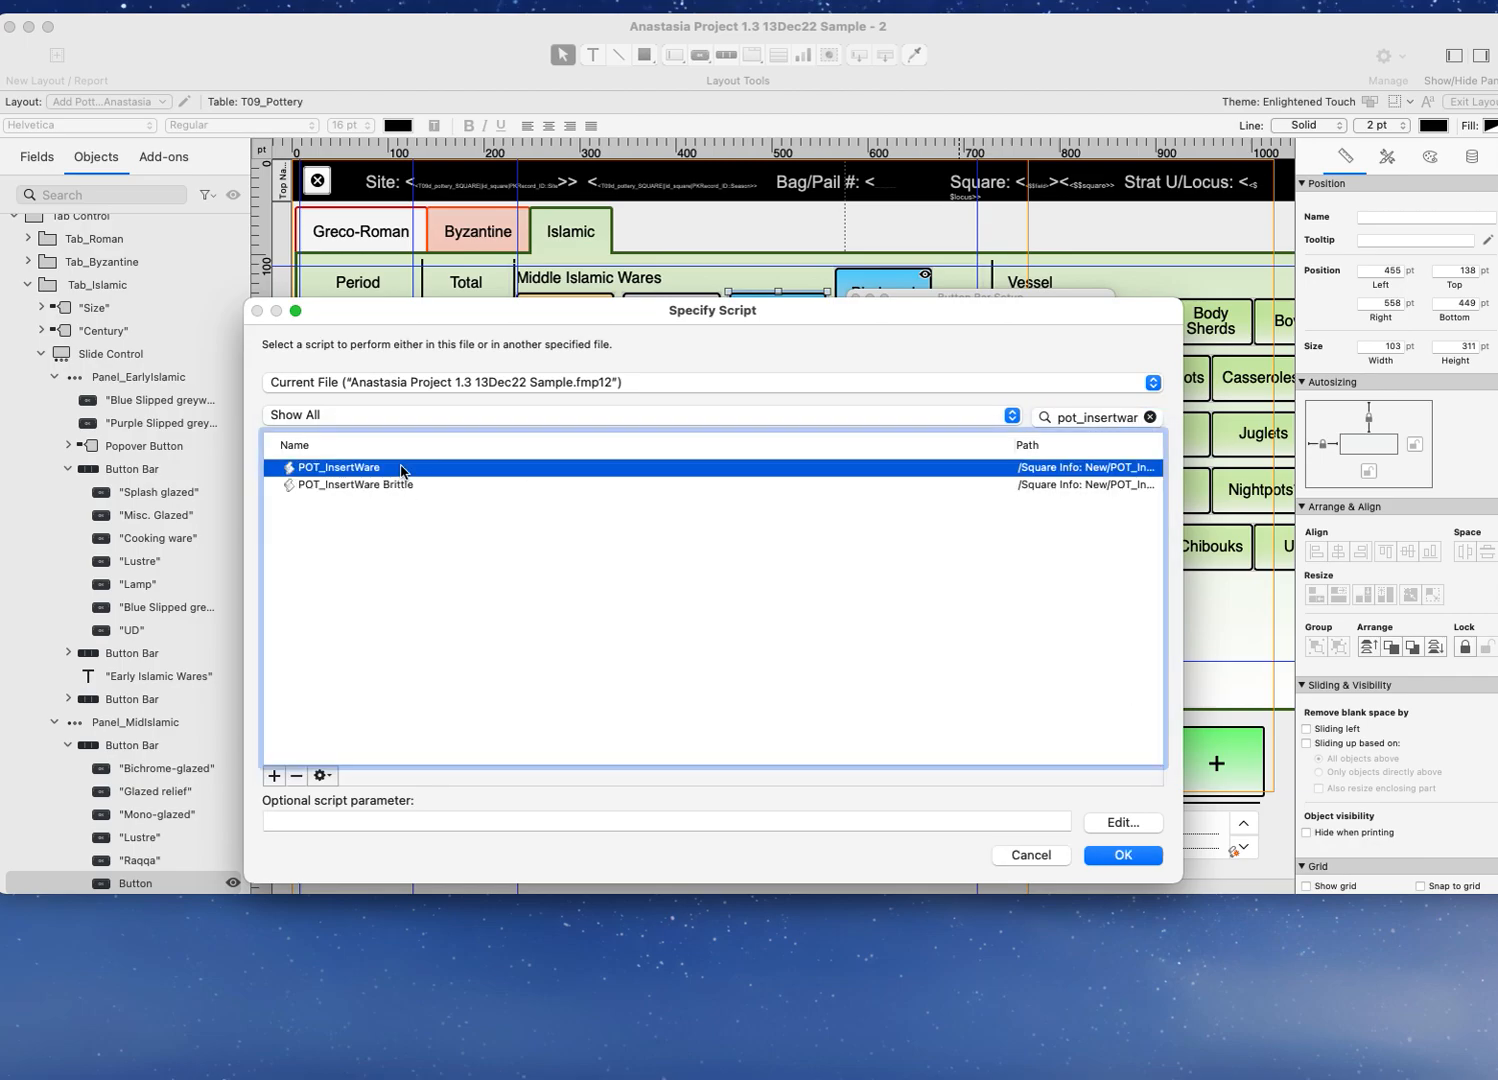
Step: Enter "Blue slipped greyware" & ¶ & "no totals" as the optional script parameter for POT_InsertWare
click(344, 815)
text("no totals")
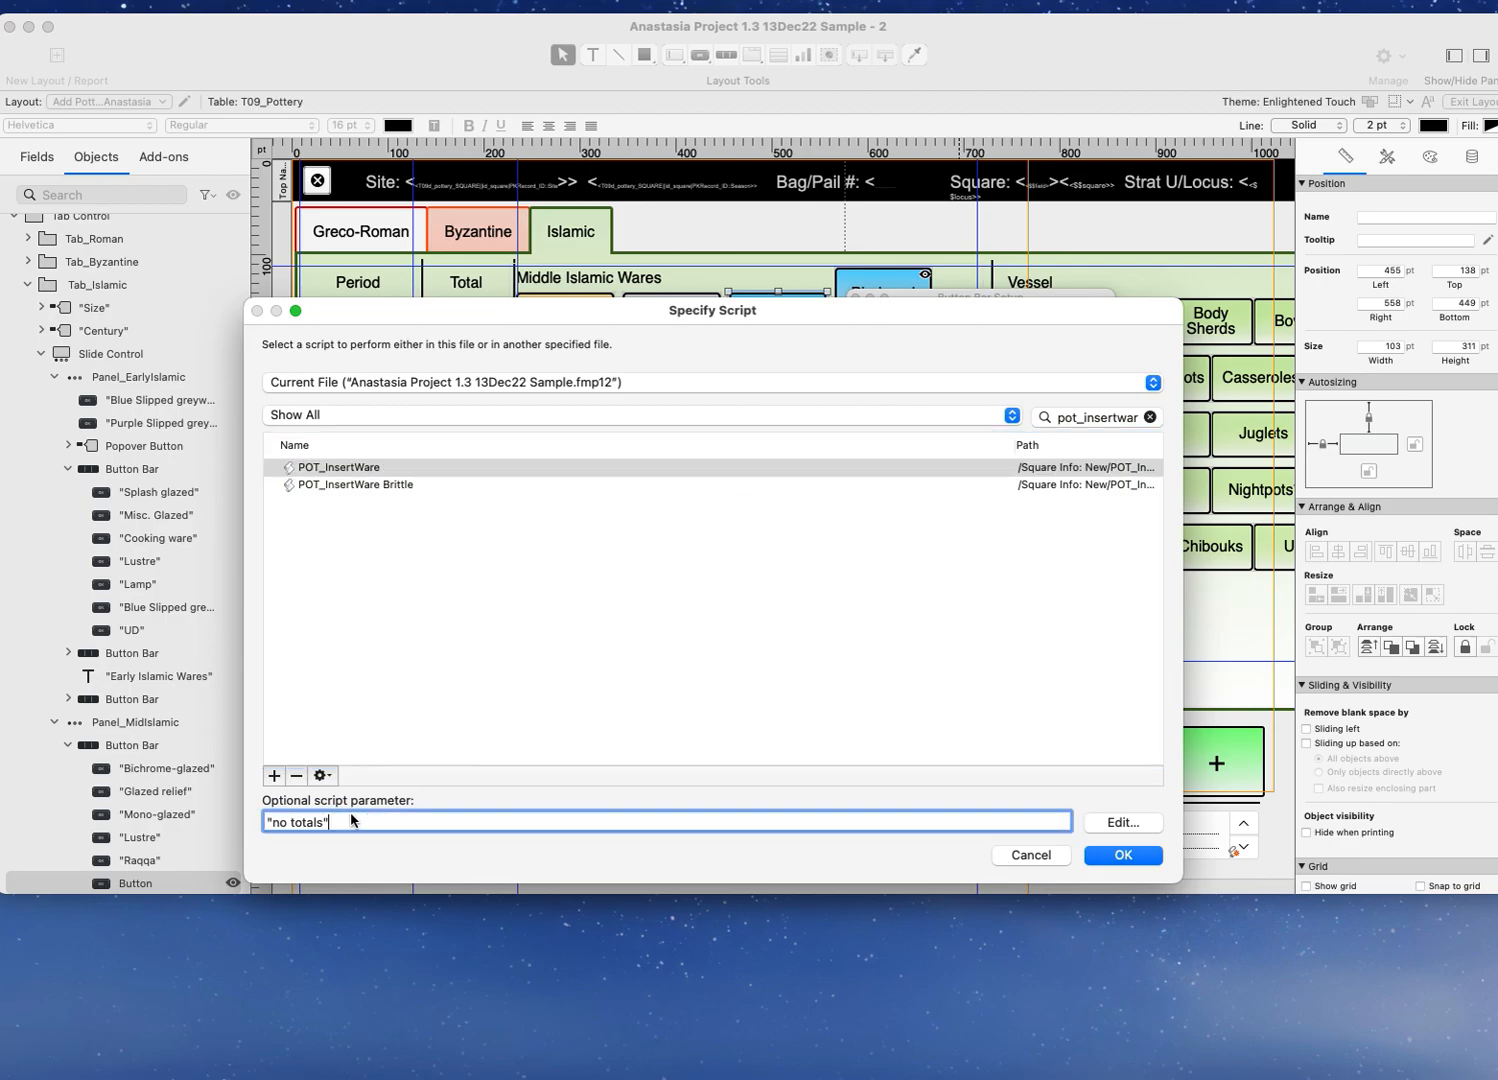
drag(316, 822, 233, 822)
drag(340, 824, 326, 810)
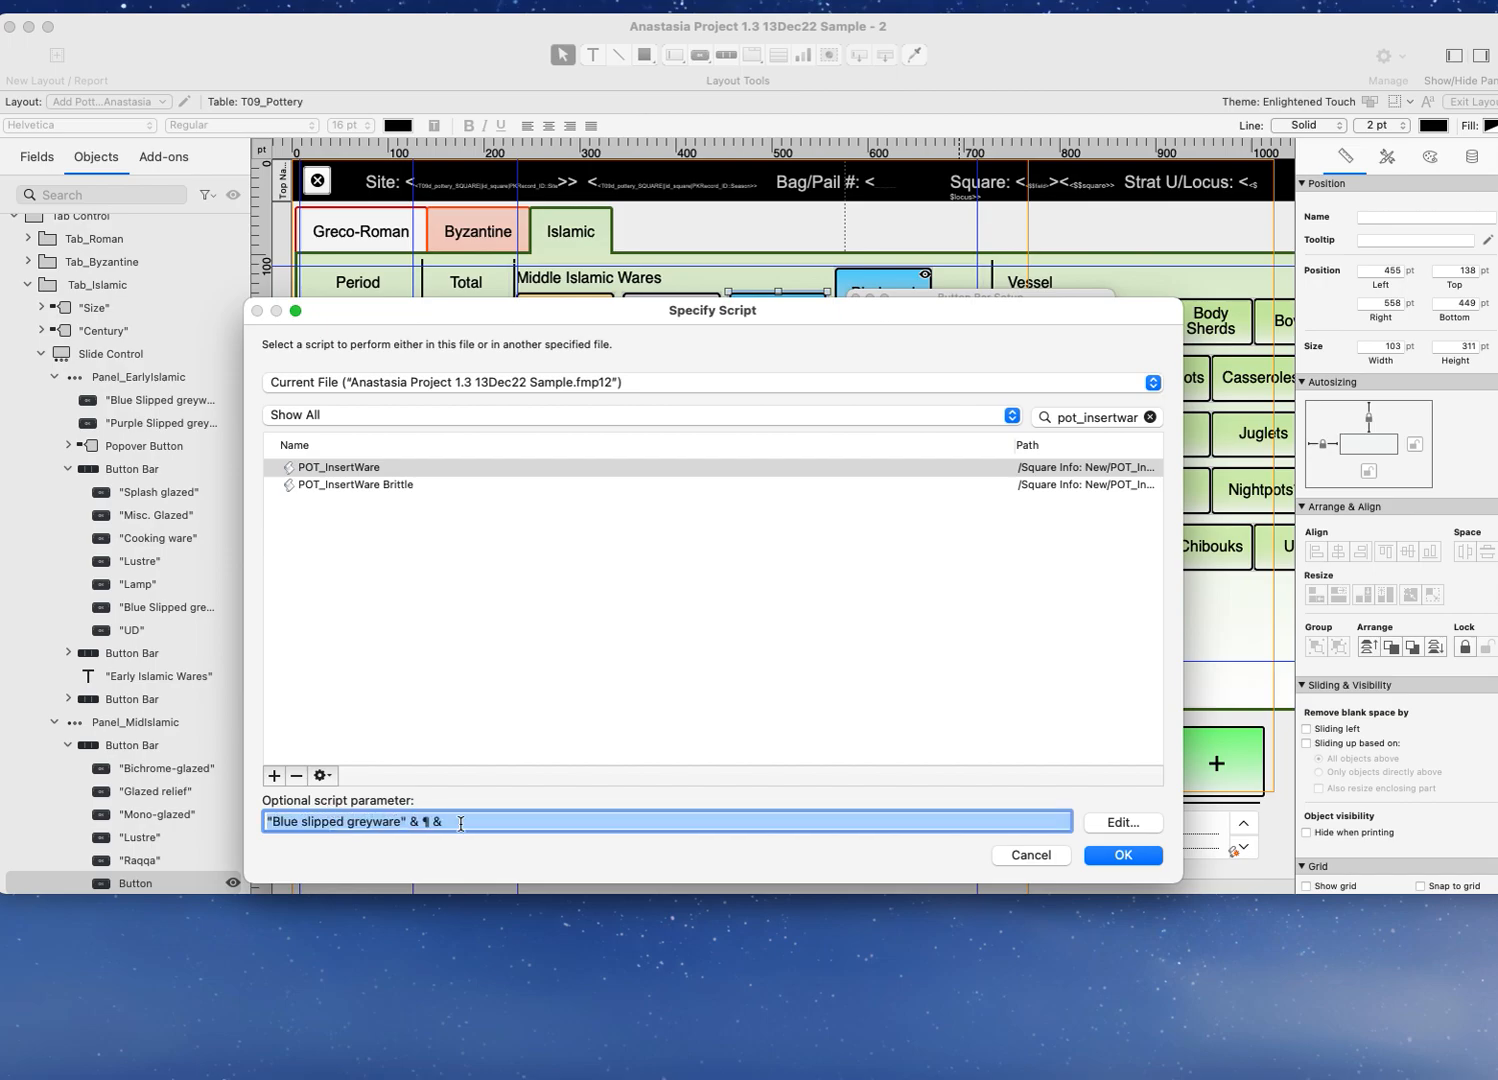
Step: Change Blue to Purple in the parameter calculation so it reads "Purple slipped greyware" & ¶ & "no totals", and accept the script setup
click(1101, 828)
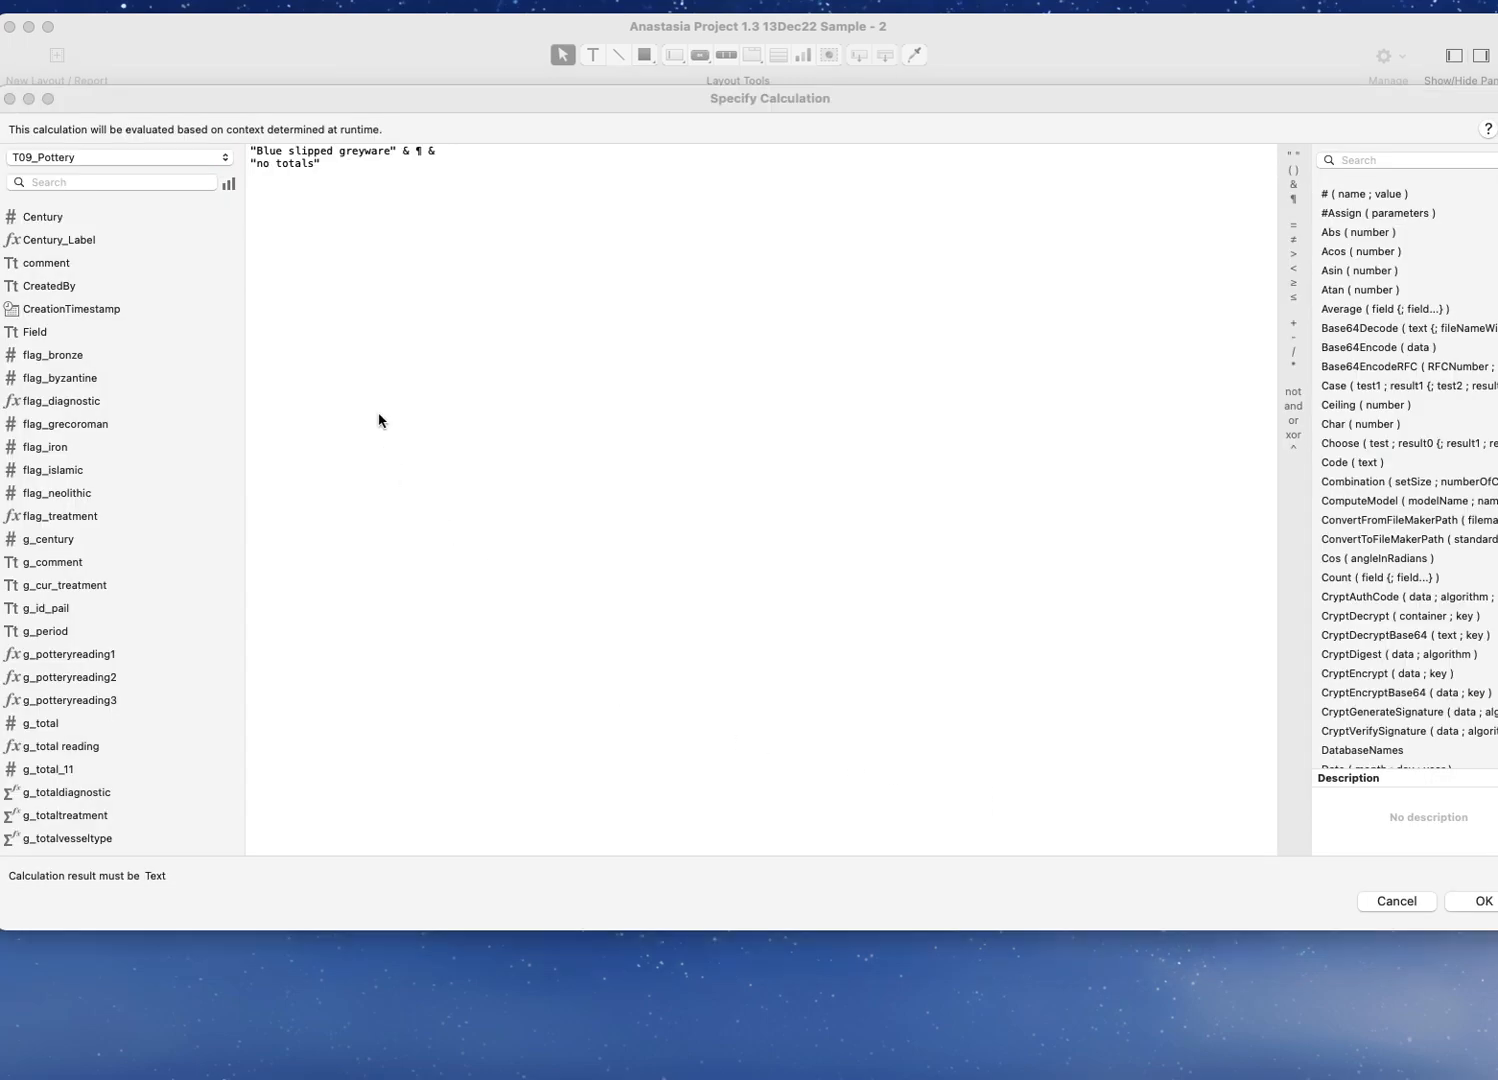
drag(283, 151, 269, 152)
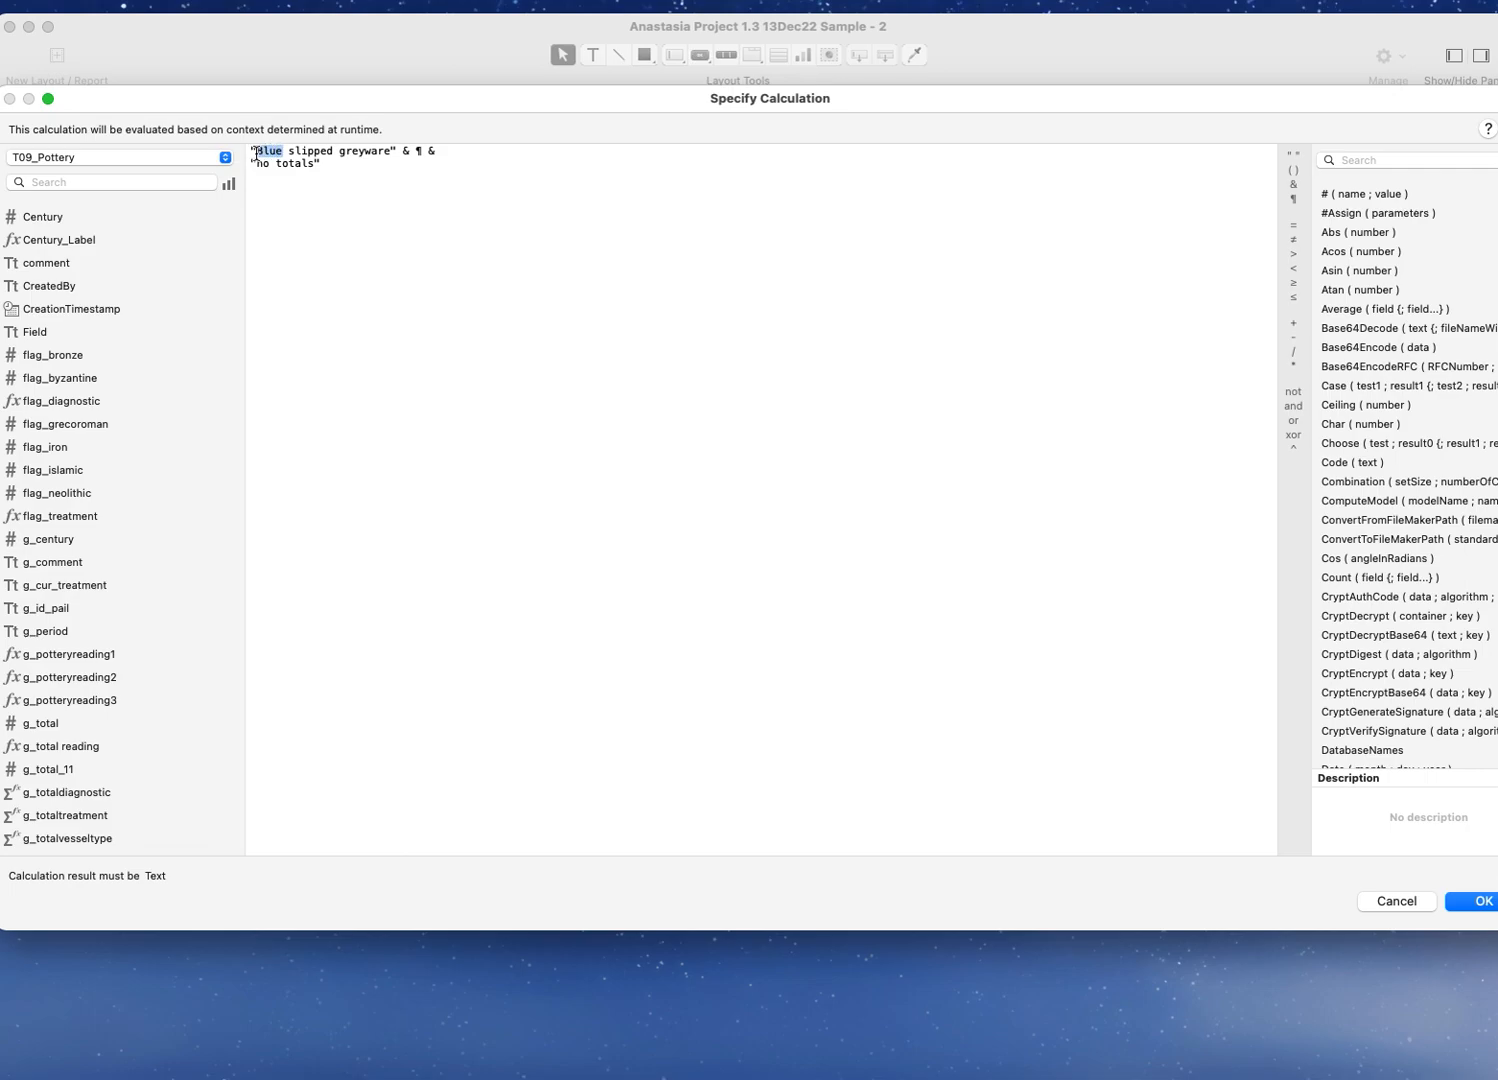
text(Purple)
key(BackSpace)
key(BackSpace)
key(BackSpace)
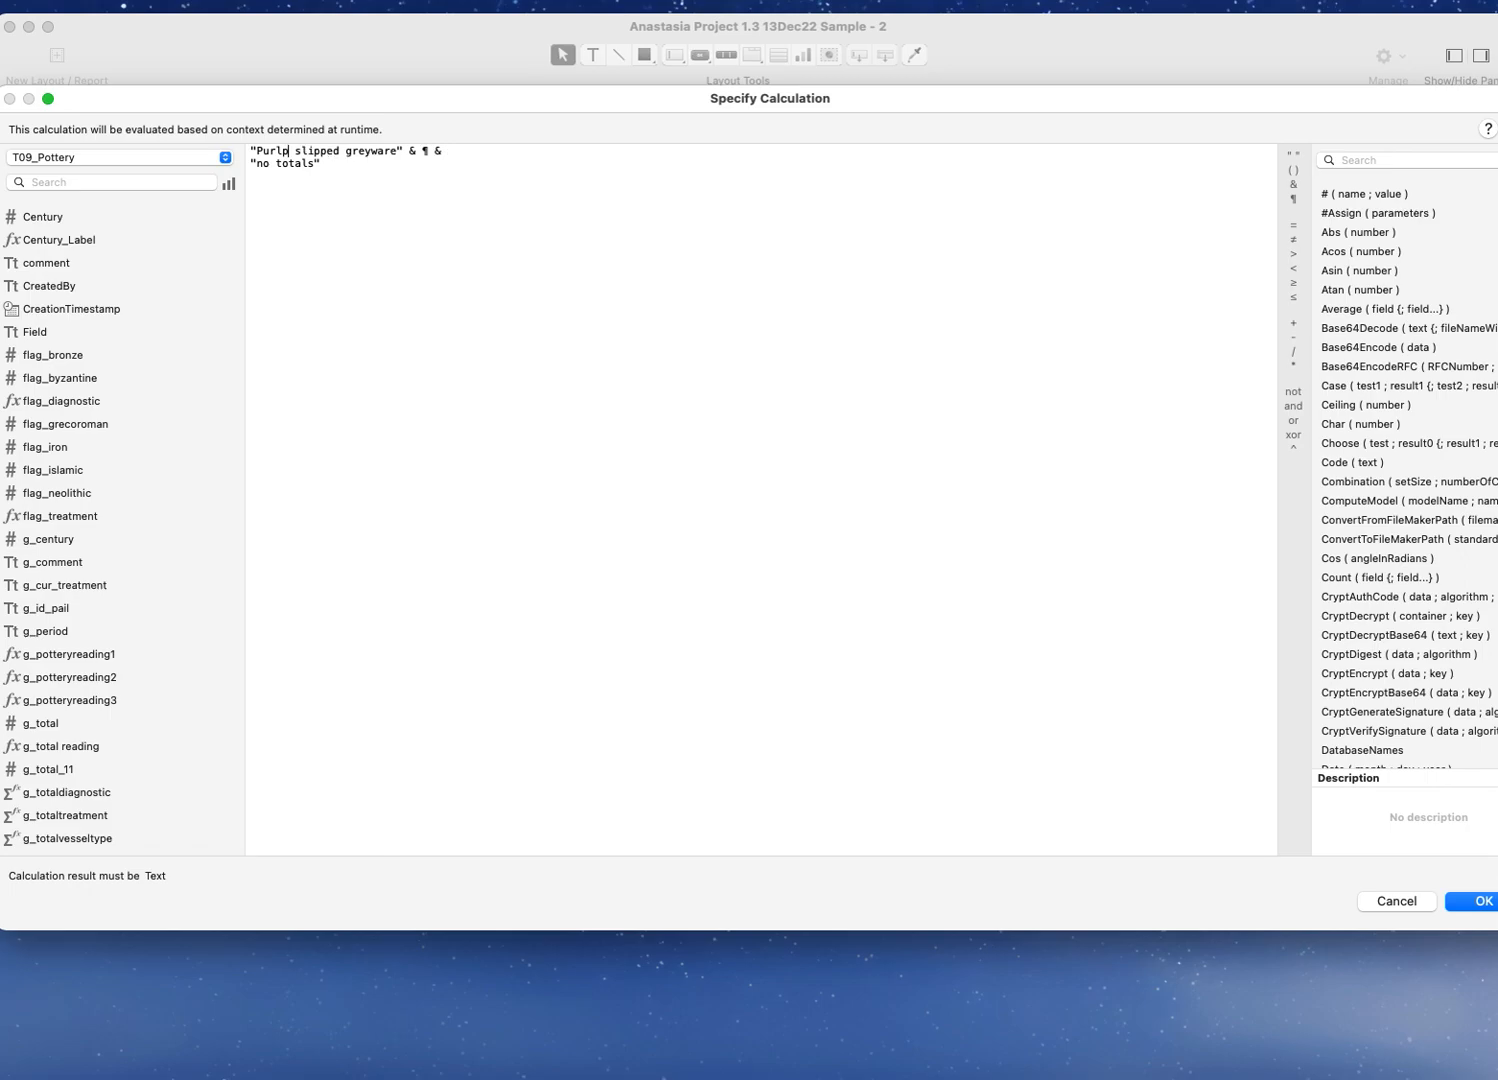
text(ple)
click(1471, 903)
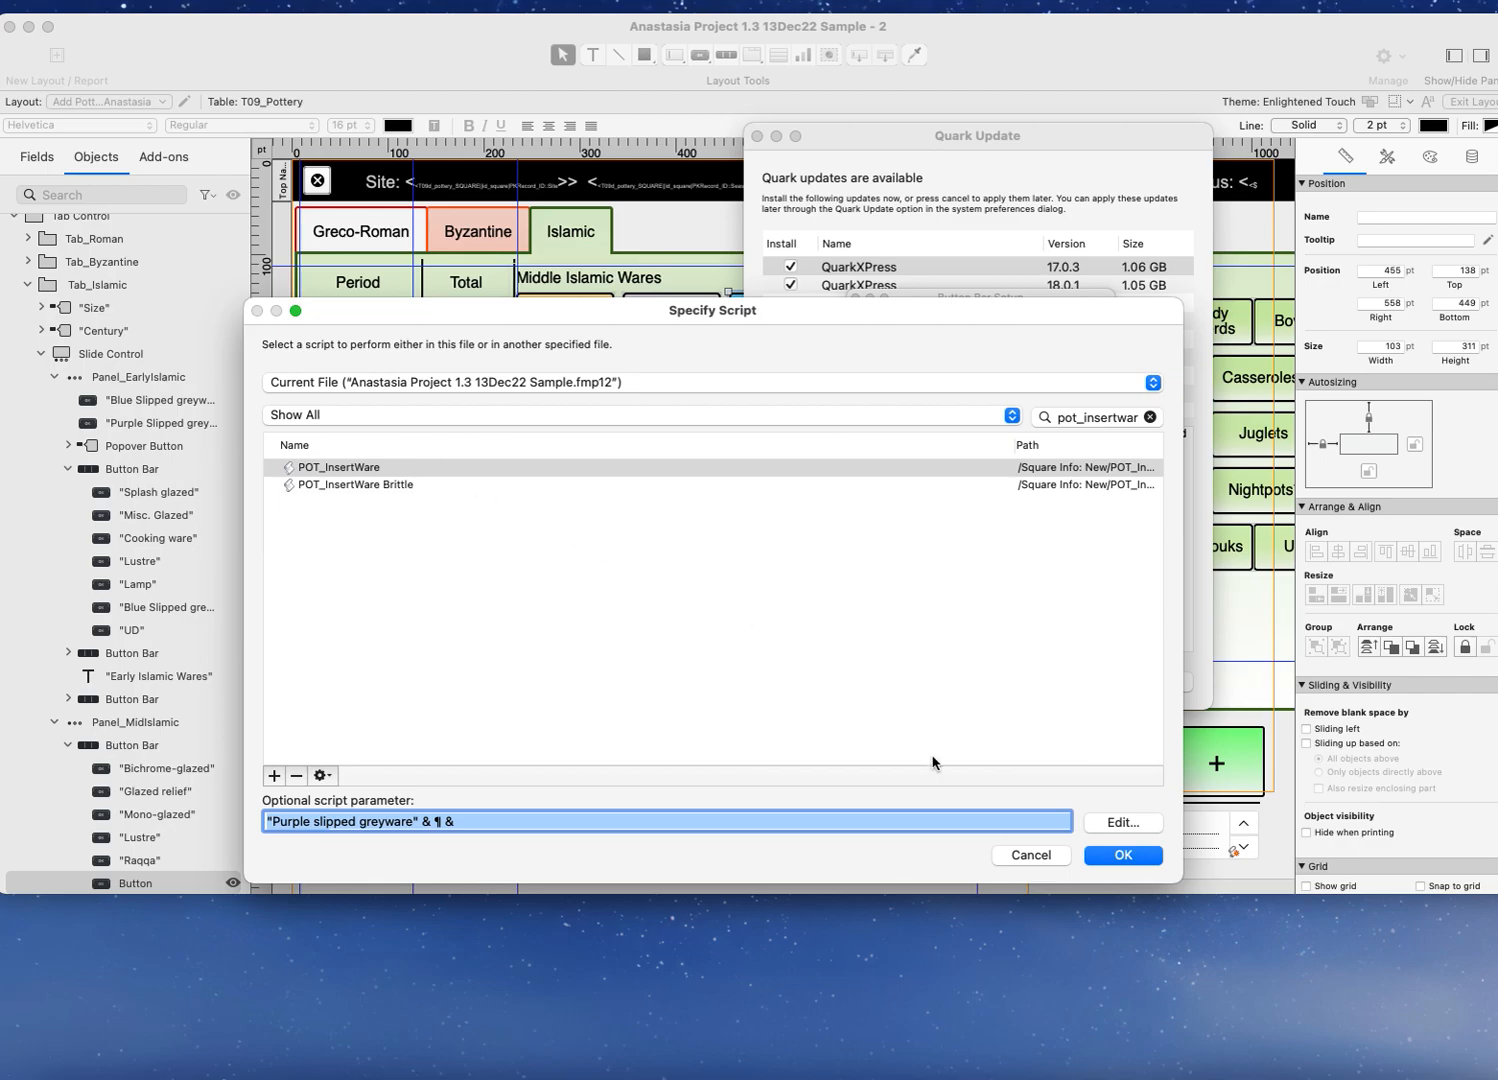
click(1120, 858)
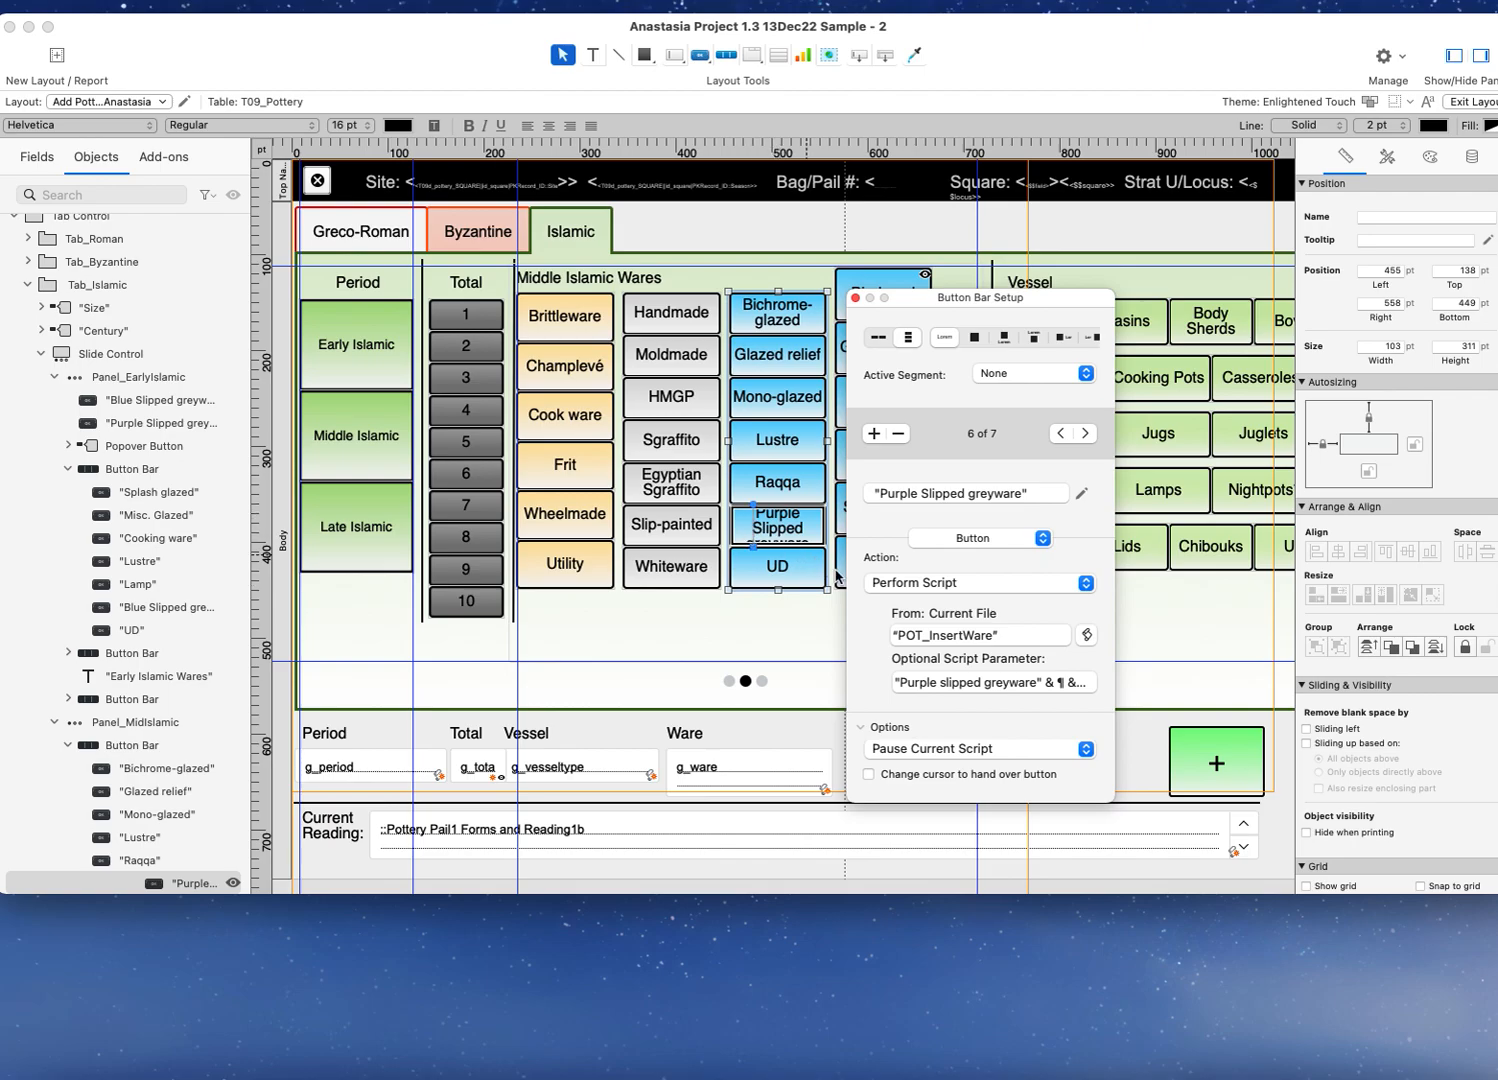
Step: Open the POT_InsertWare script to examine how it uses the parameter values, and close it and the button bar setup
click(943, 637)
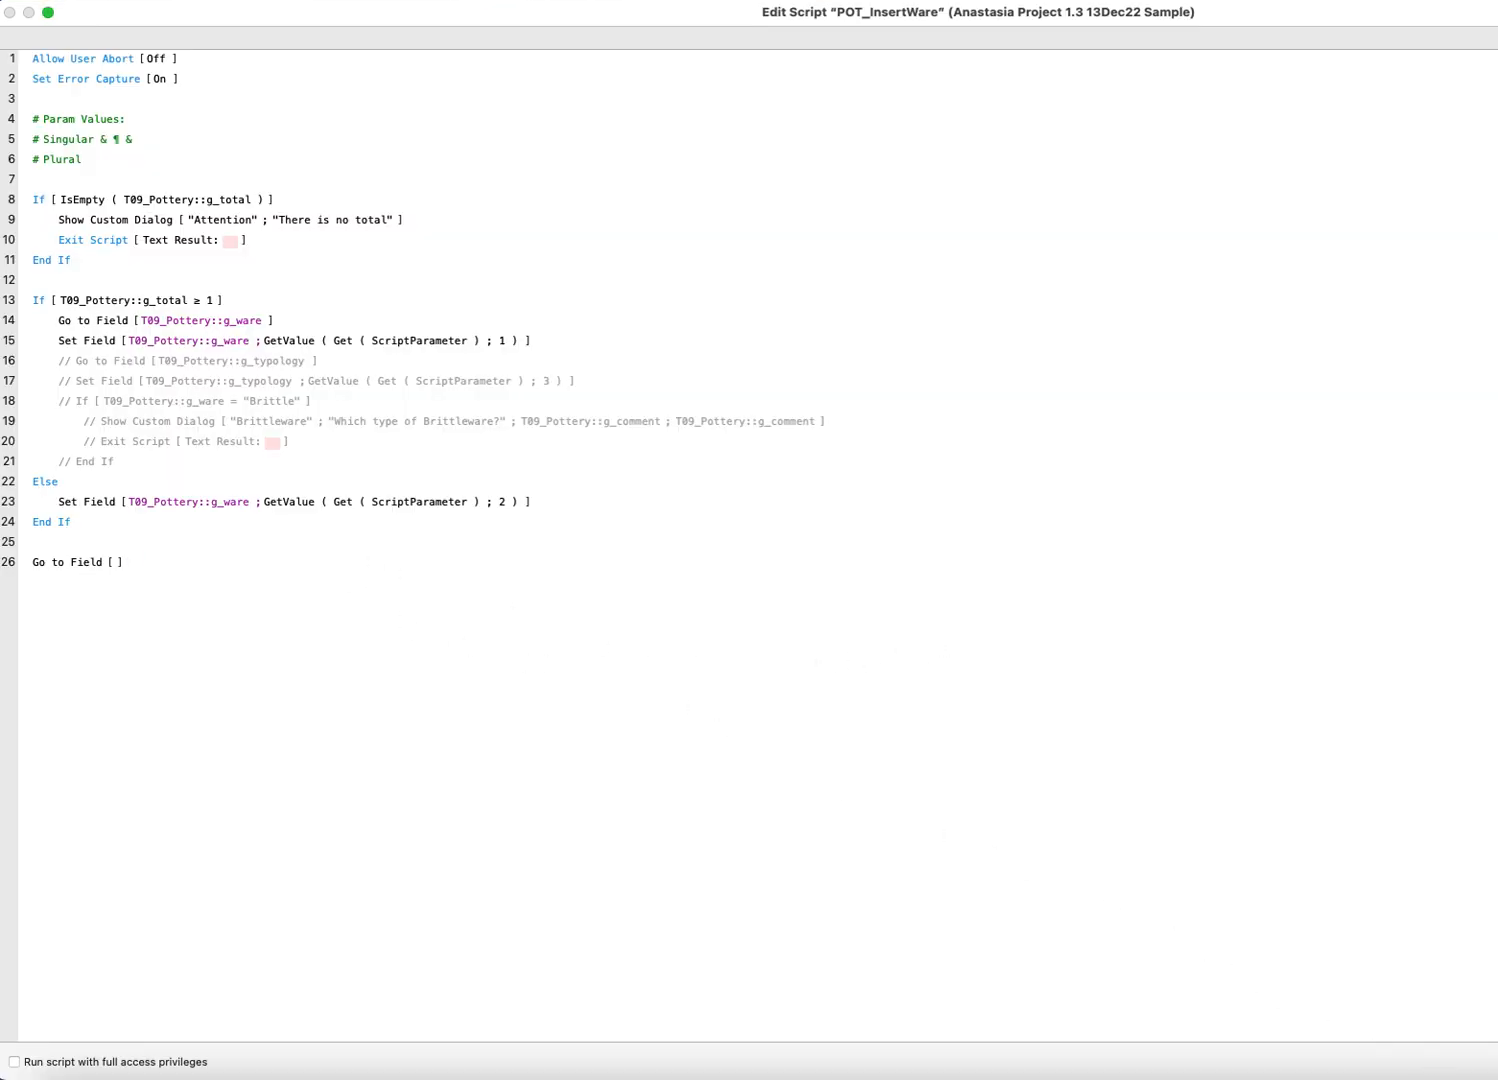
click(1497, 1061)
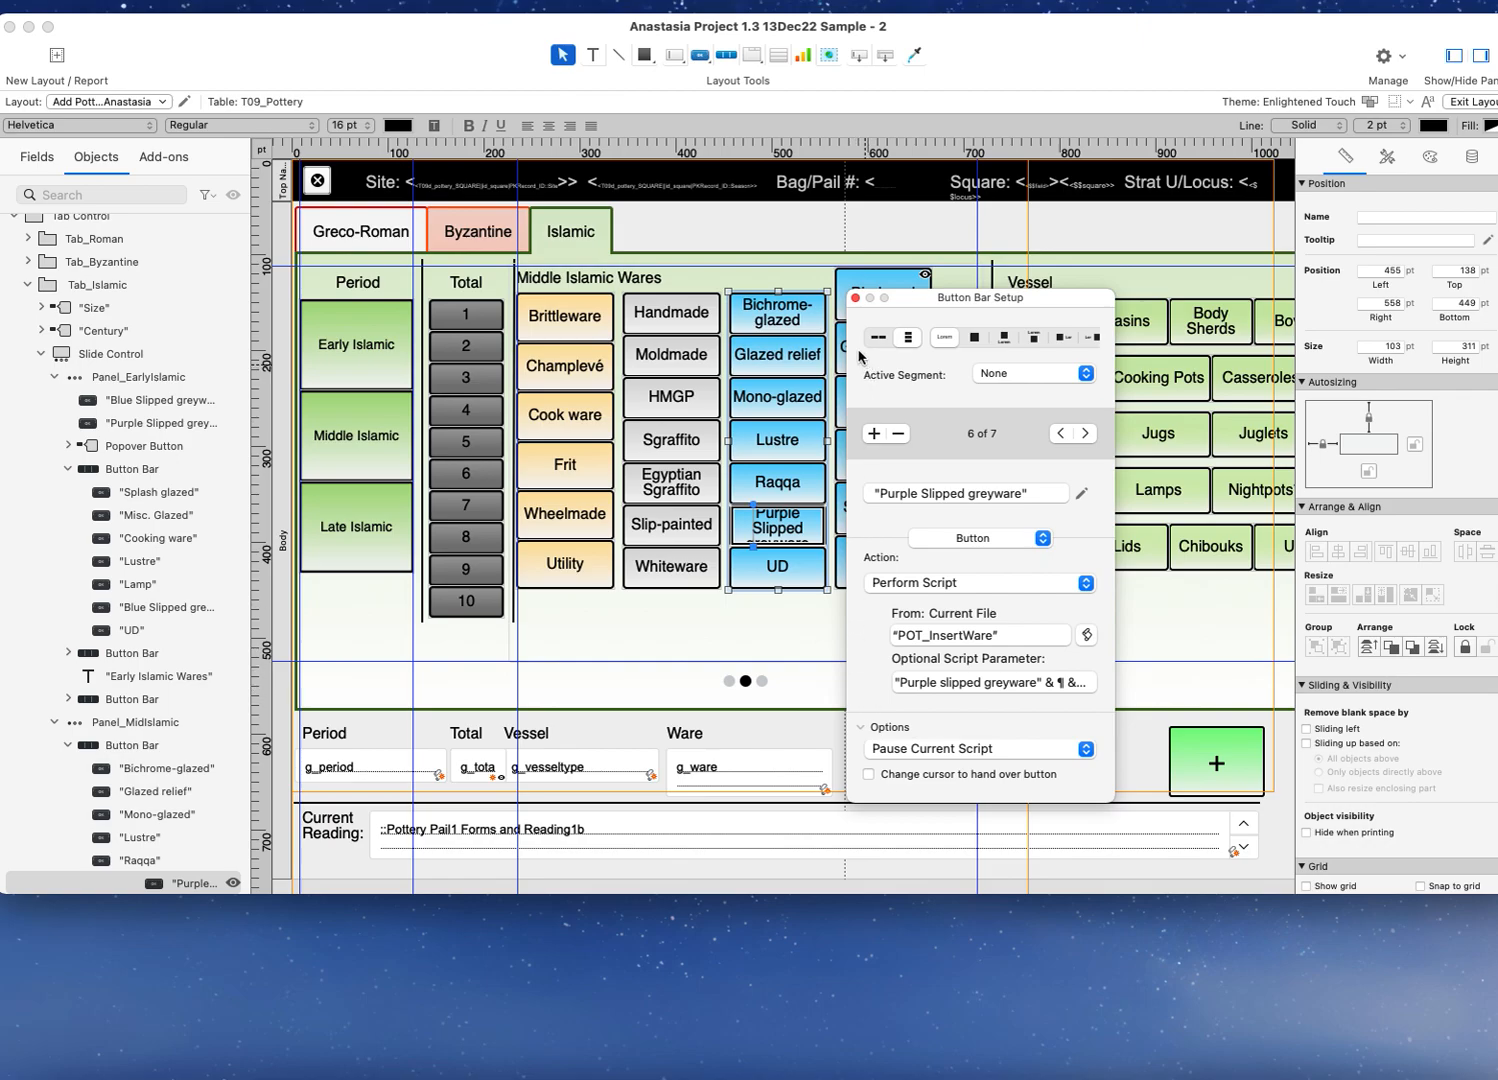
click(855, 298)
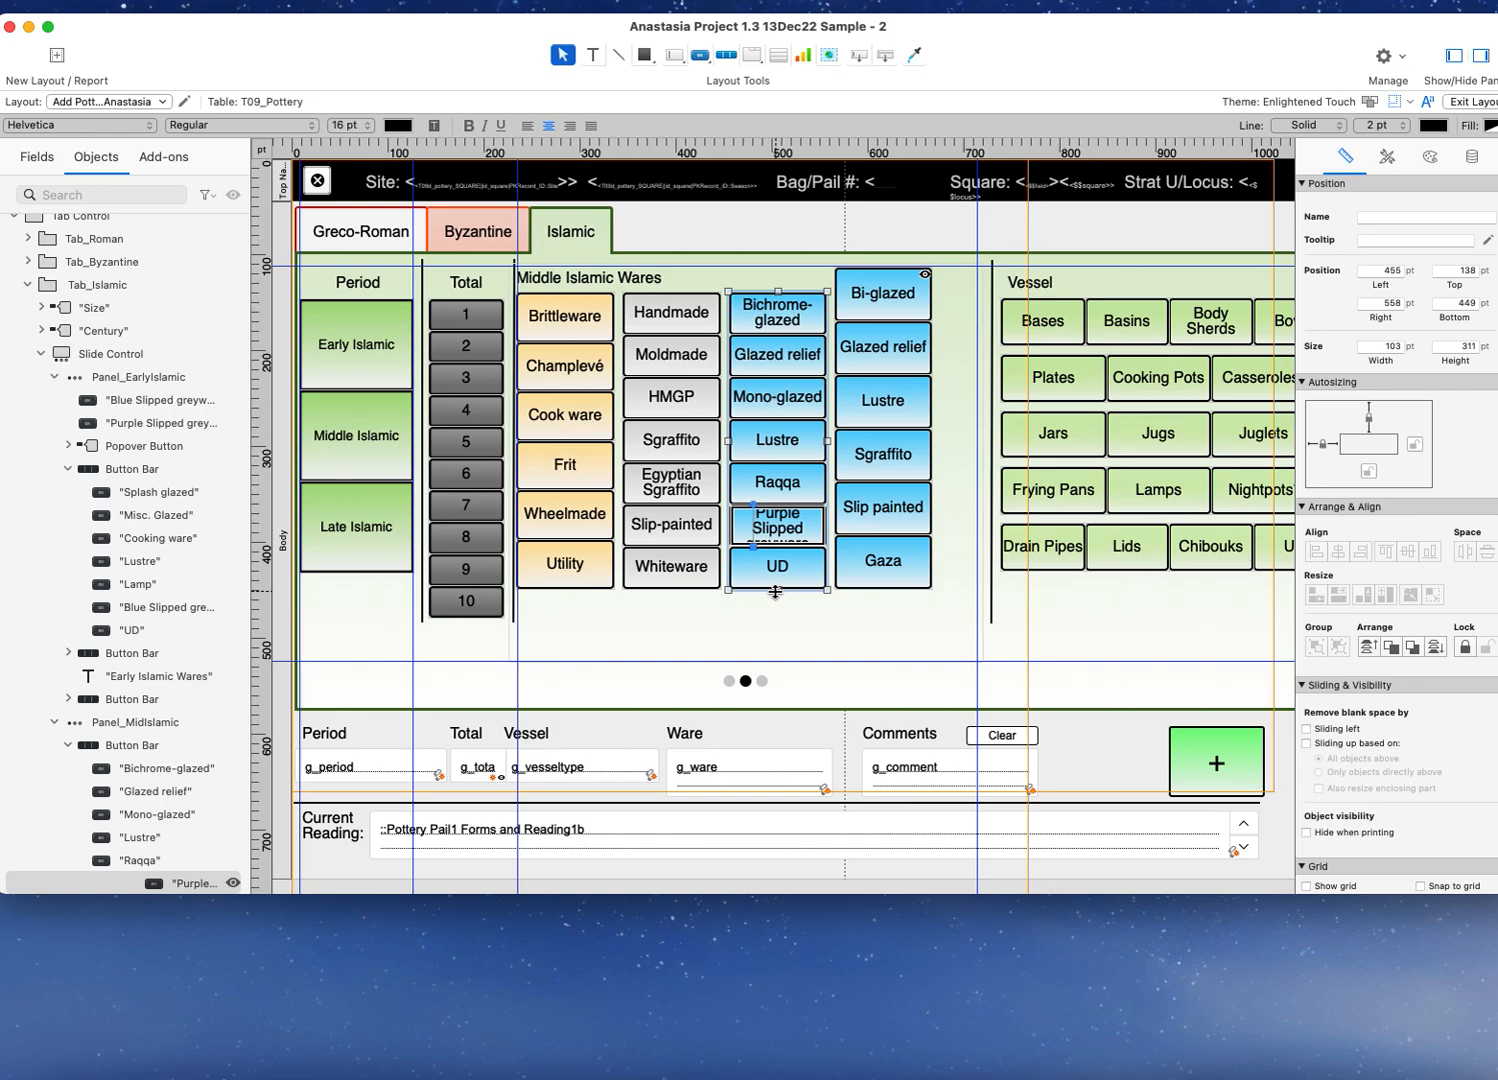
Step: Stretch the blue Middle Islamic button bar downward to a height of 385 pt and set its segments' text size to 15 pt
drag(775, 591, 776, 671)
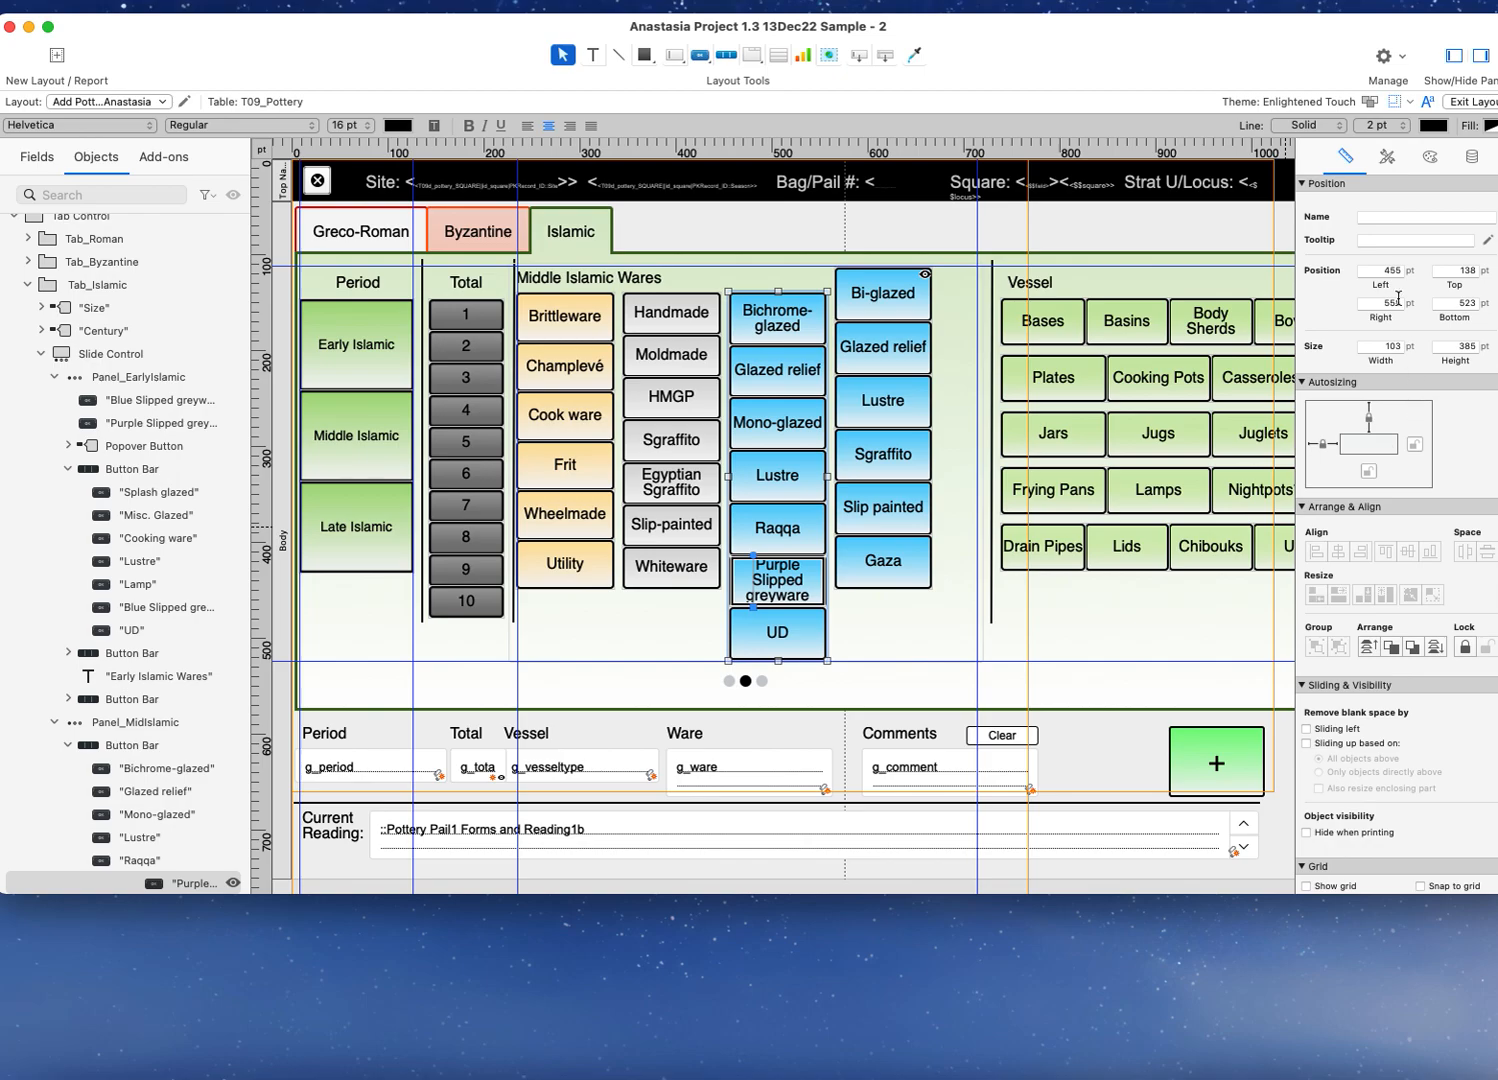
click(1430, 157)
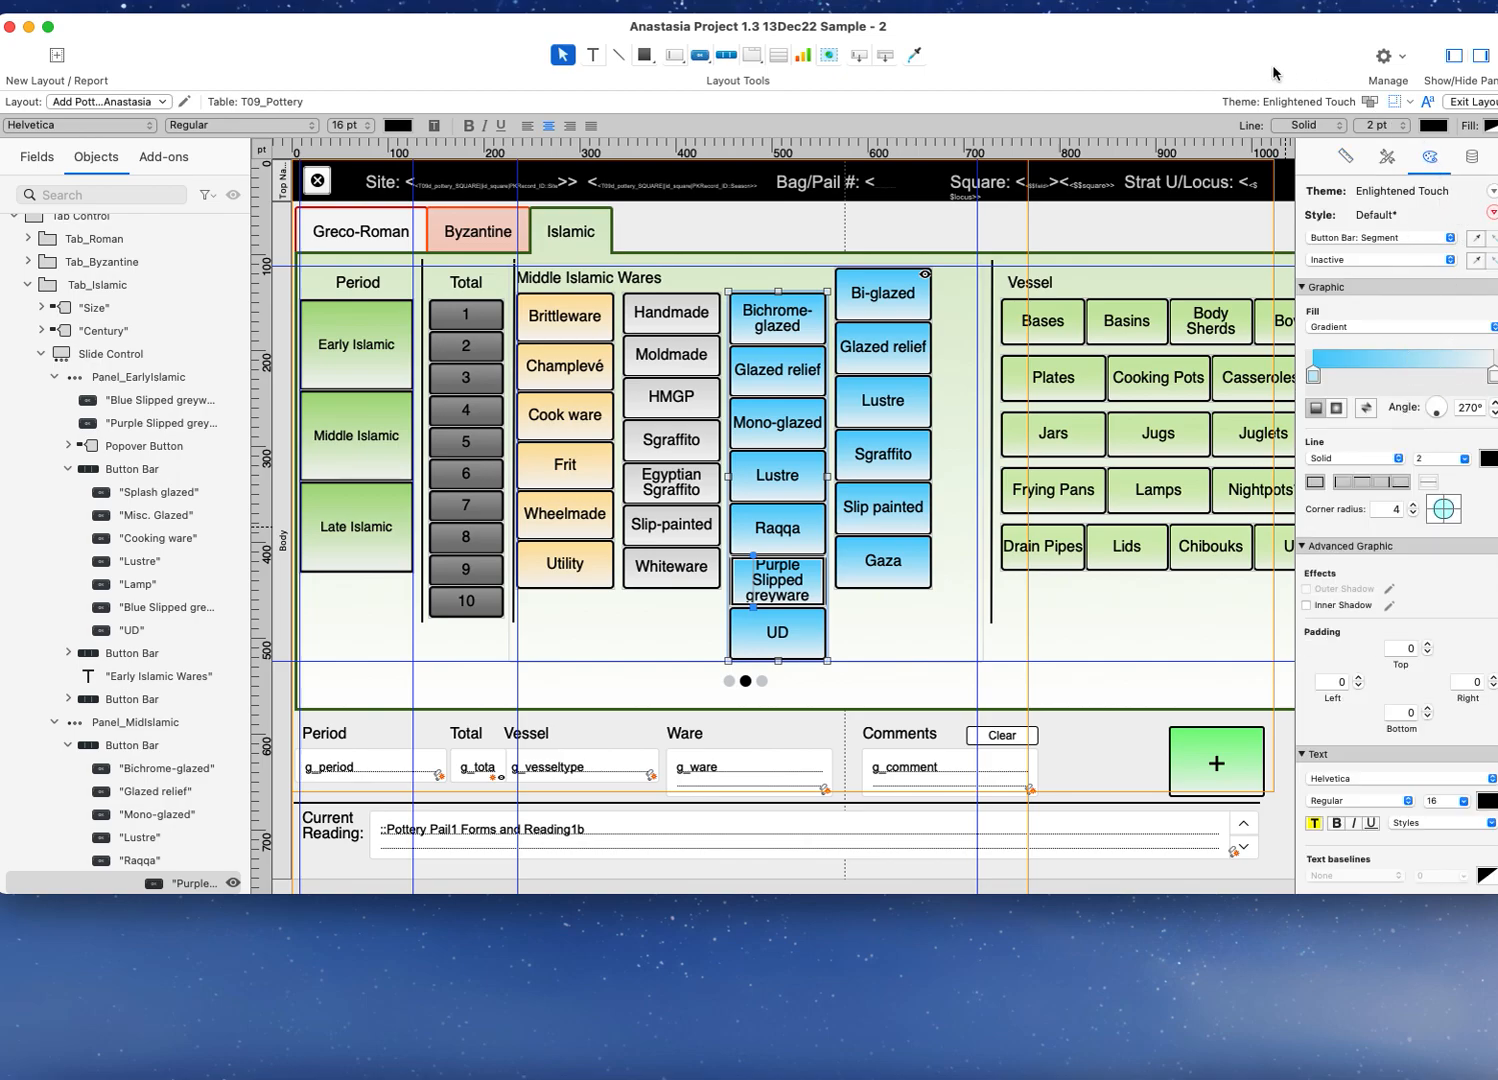
drag(1212, 52, 1166, 51)
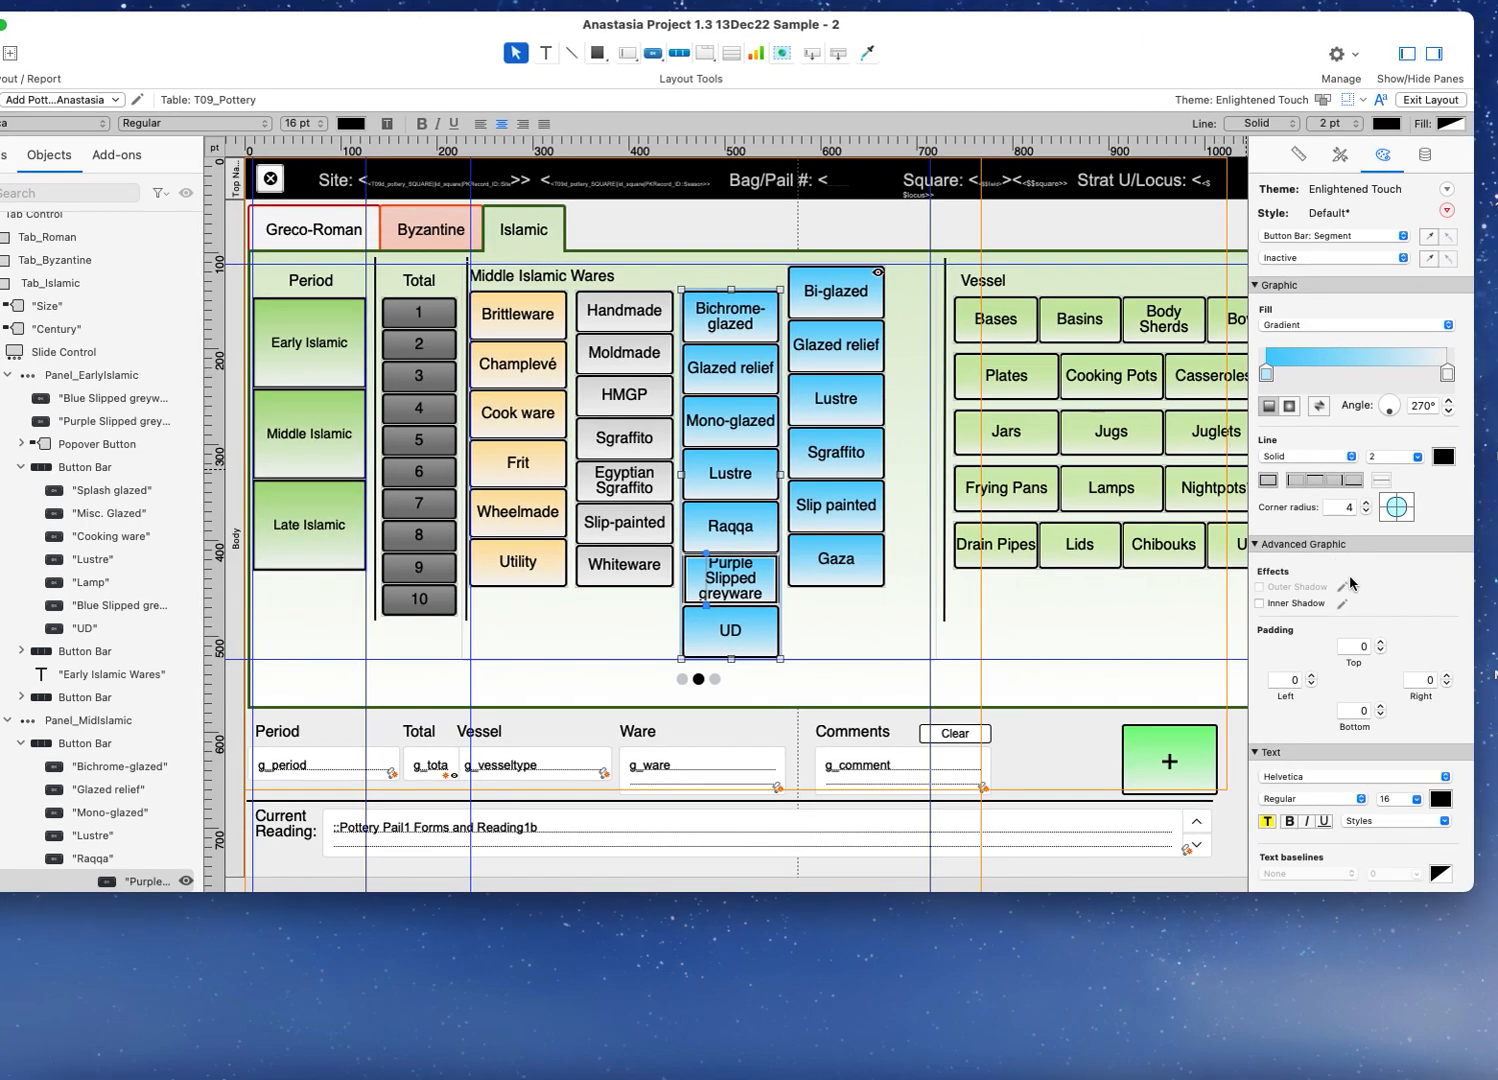
click(1416, 799)
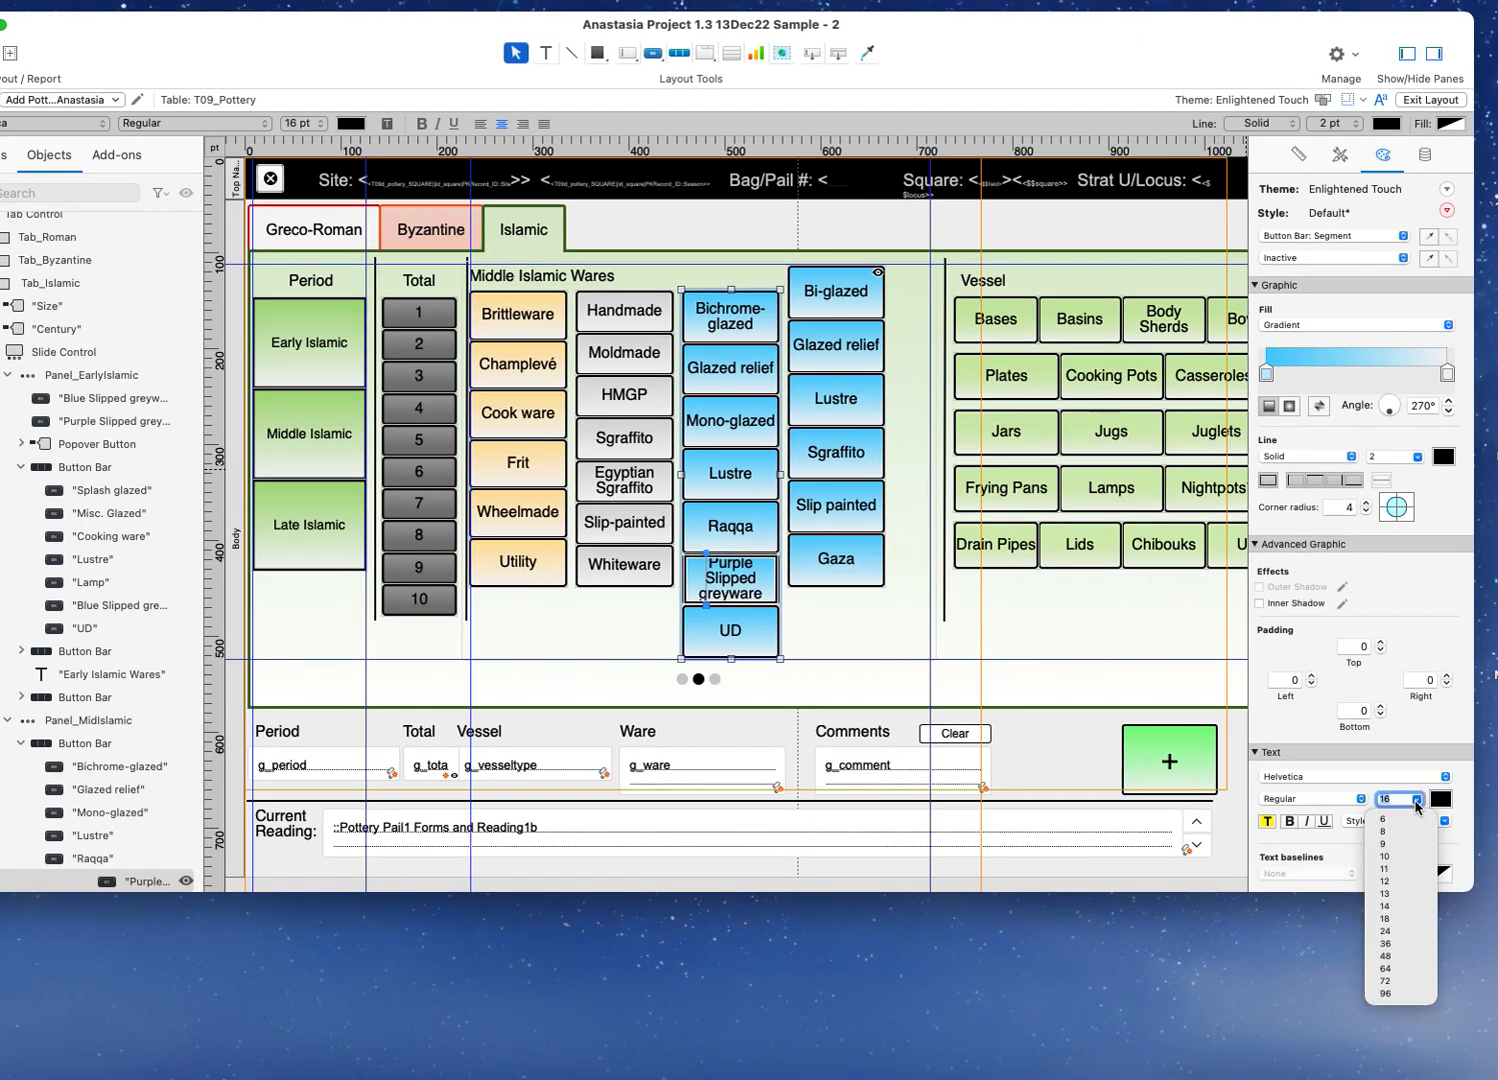
click(1398, 907)
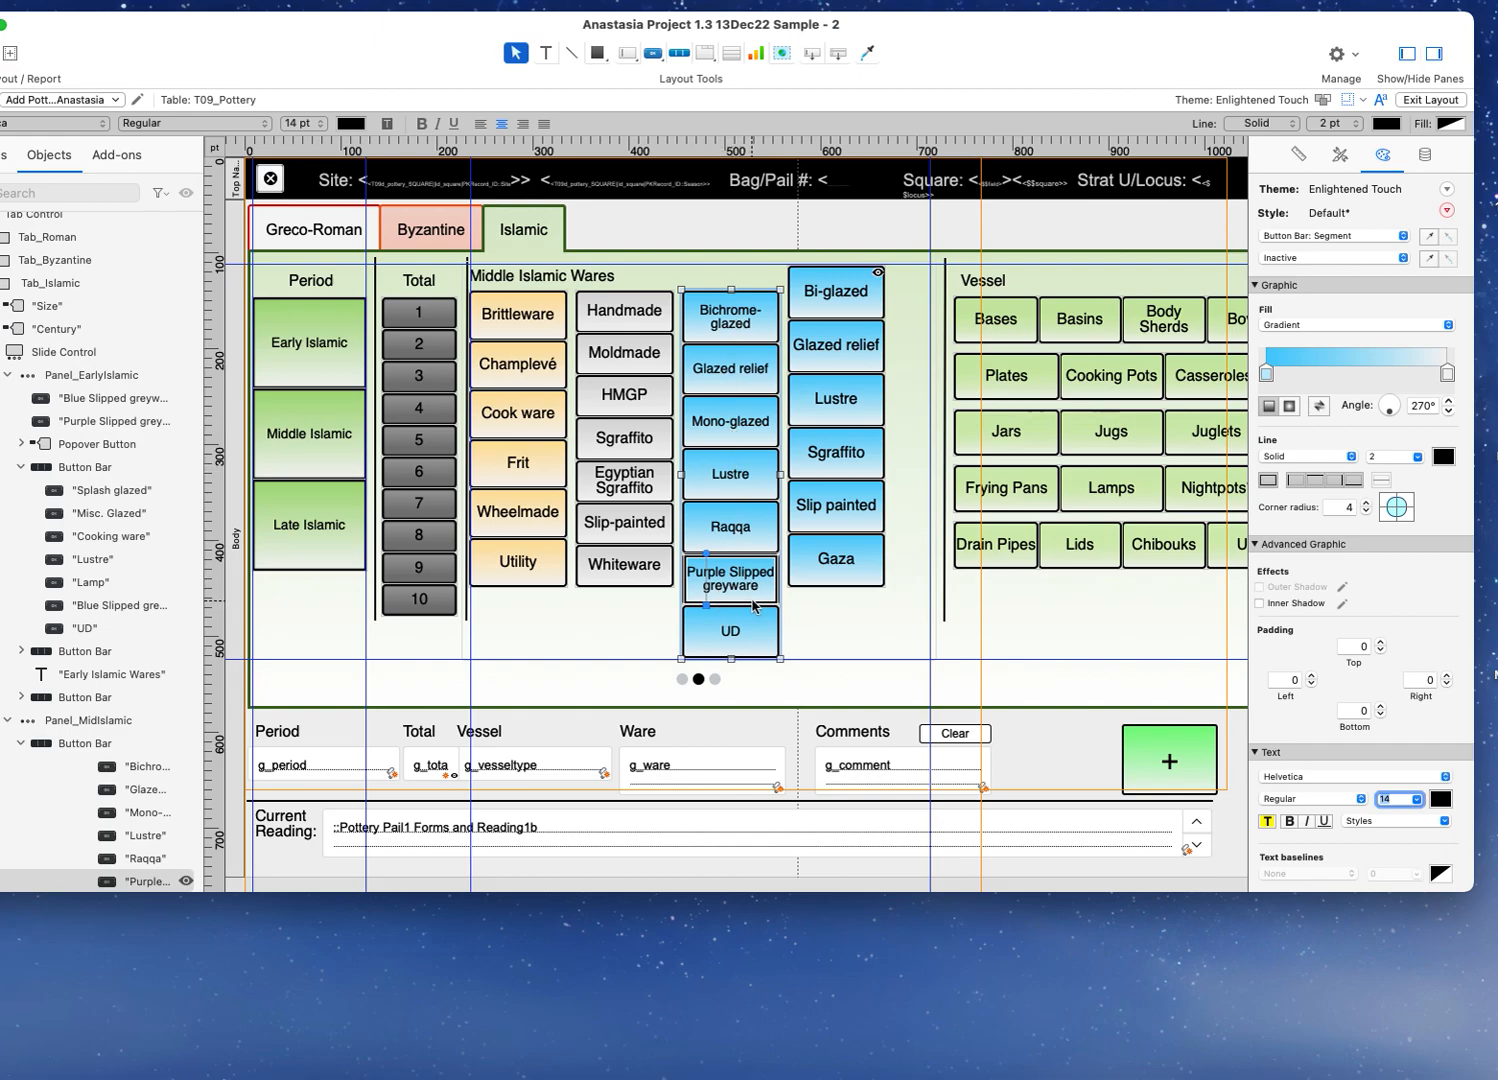
text(15)
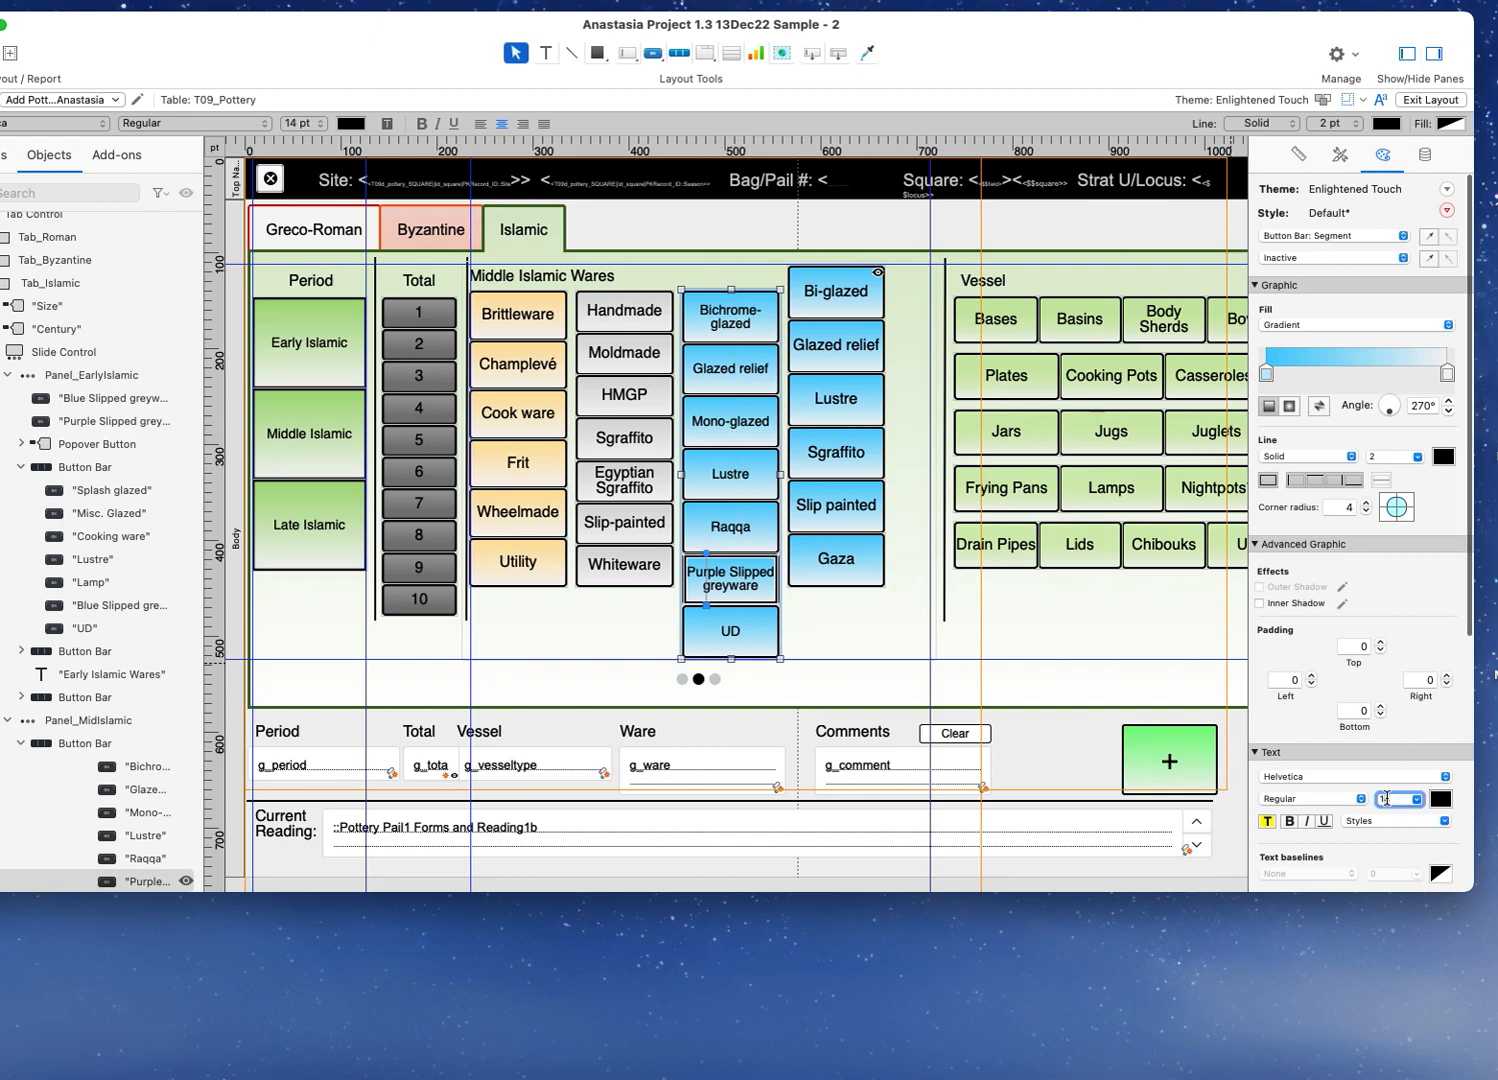
key(Return)
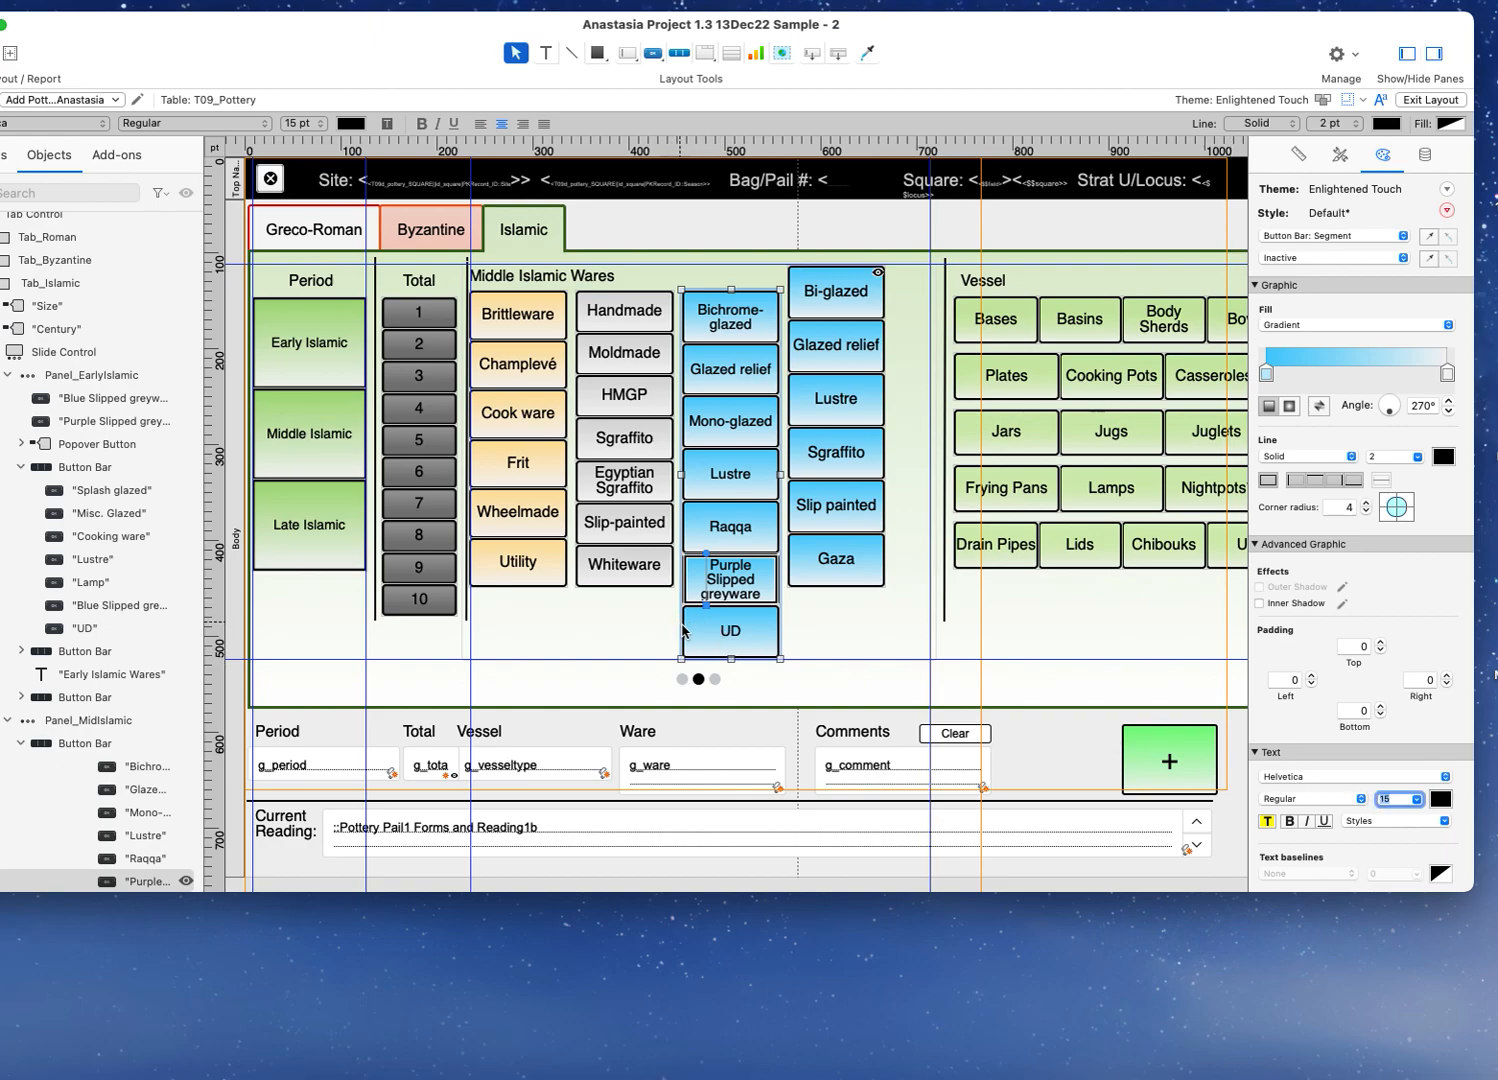
drag(730, 659, 729, 659)
Step: Save the layout changes, leave layout editing, and clear the Ware field of the pottery entry
click(1427, 100)
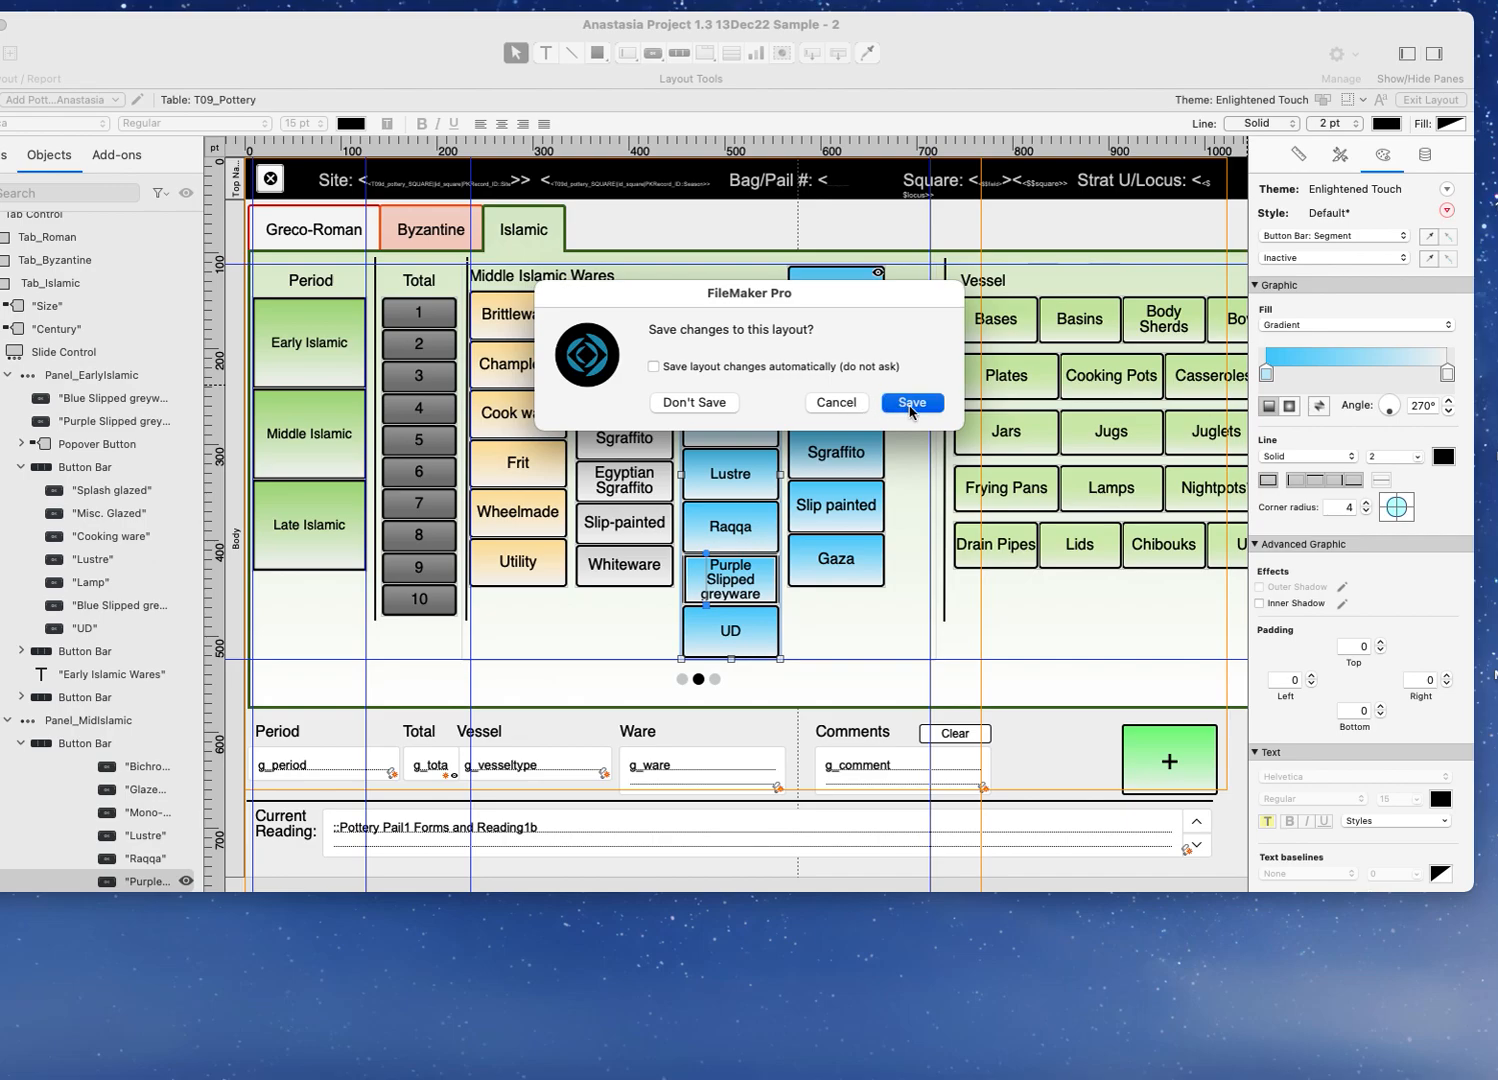
click(911, 404)
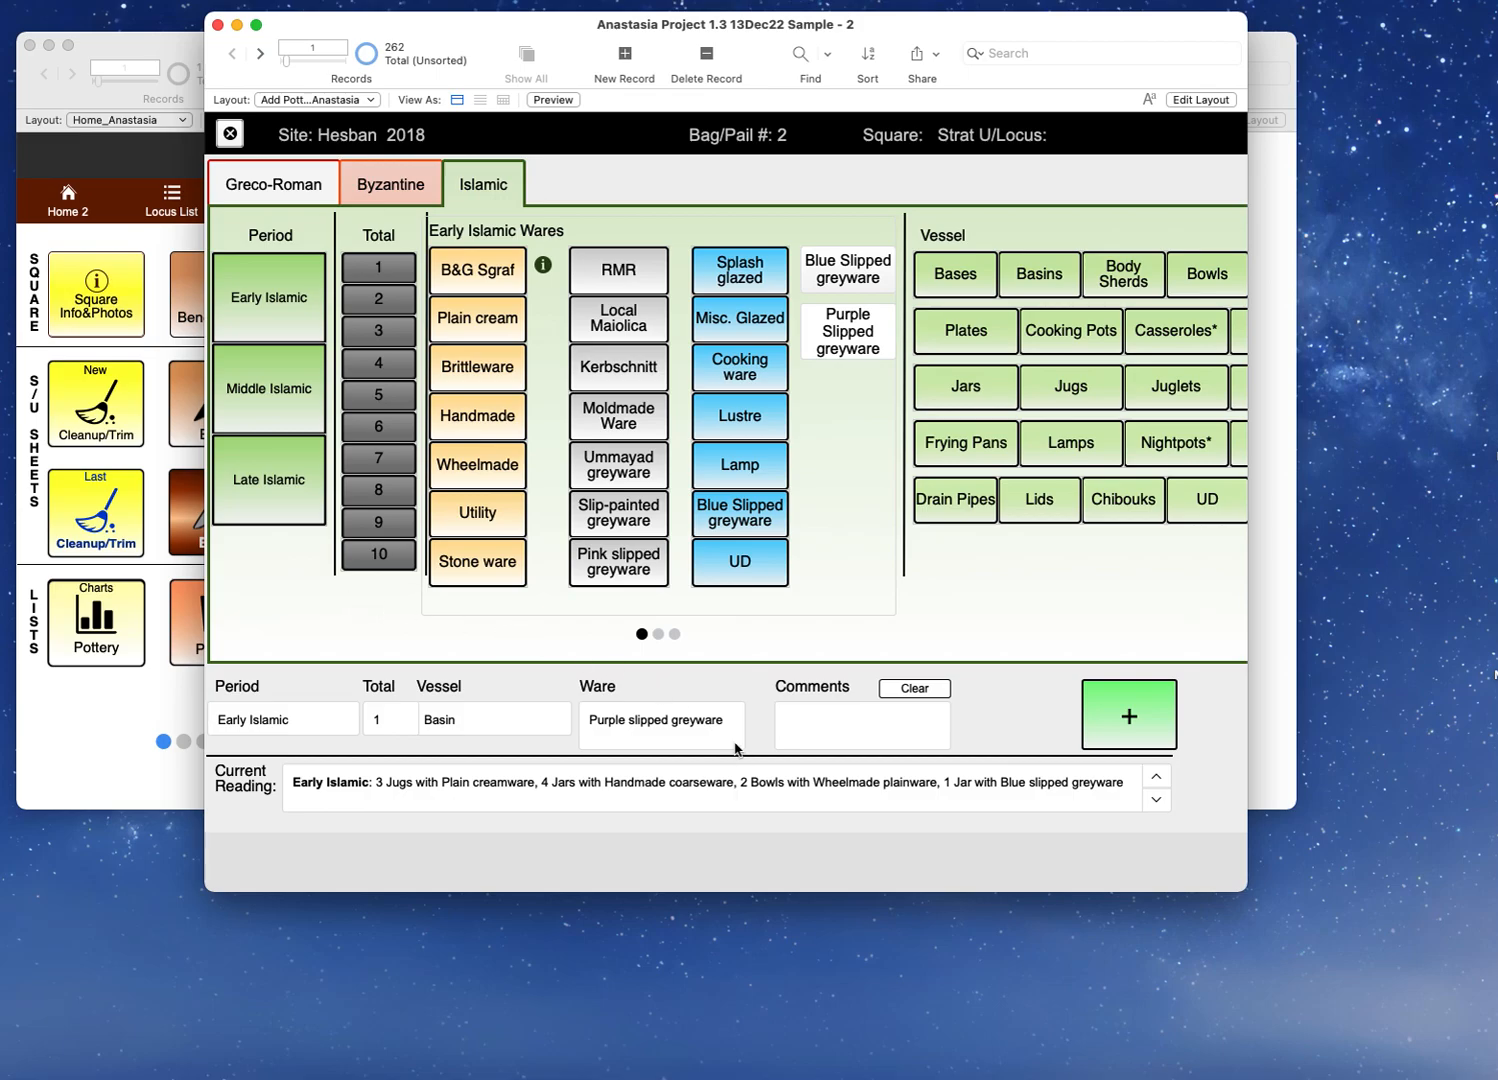
drag(718, 727, 582, 720)
key(BackSpace)
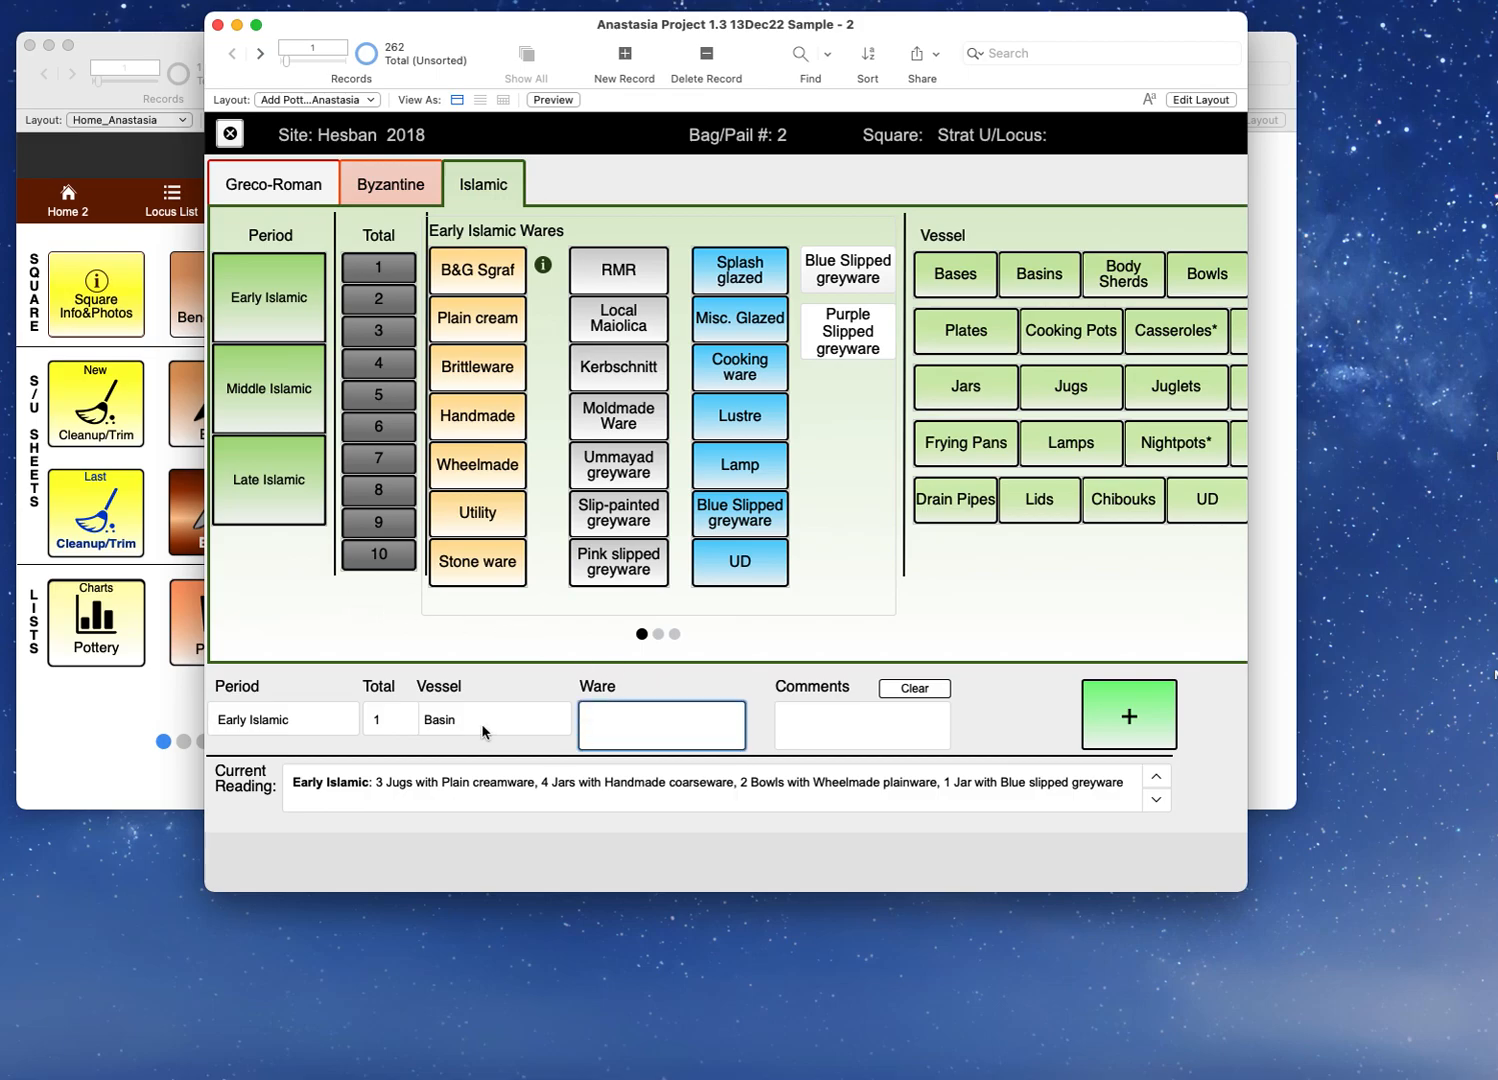
Step: Test the new segment by setting the entry's period to Middle Islamic, vessel to Jar and ware to Purple slipped greyware
click(250, 393)
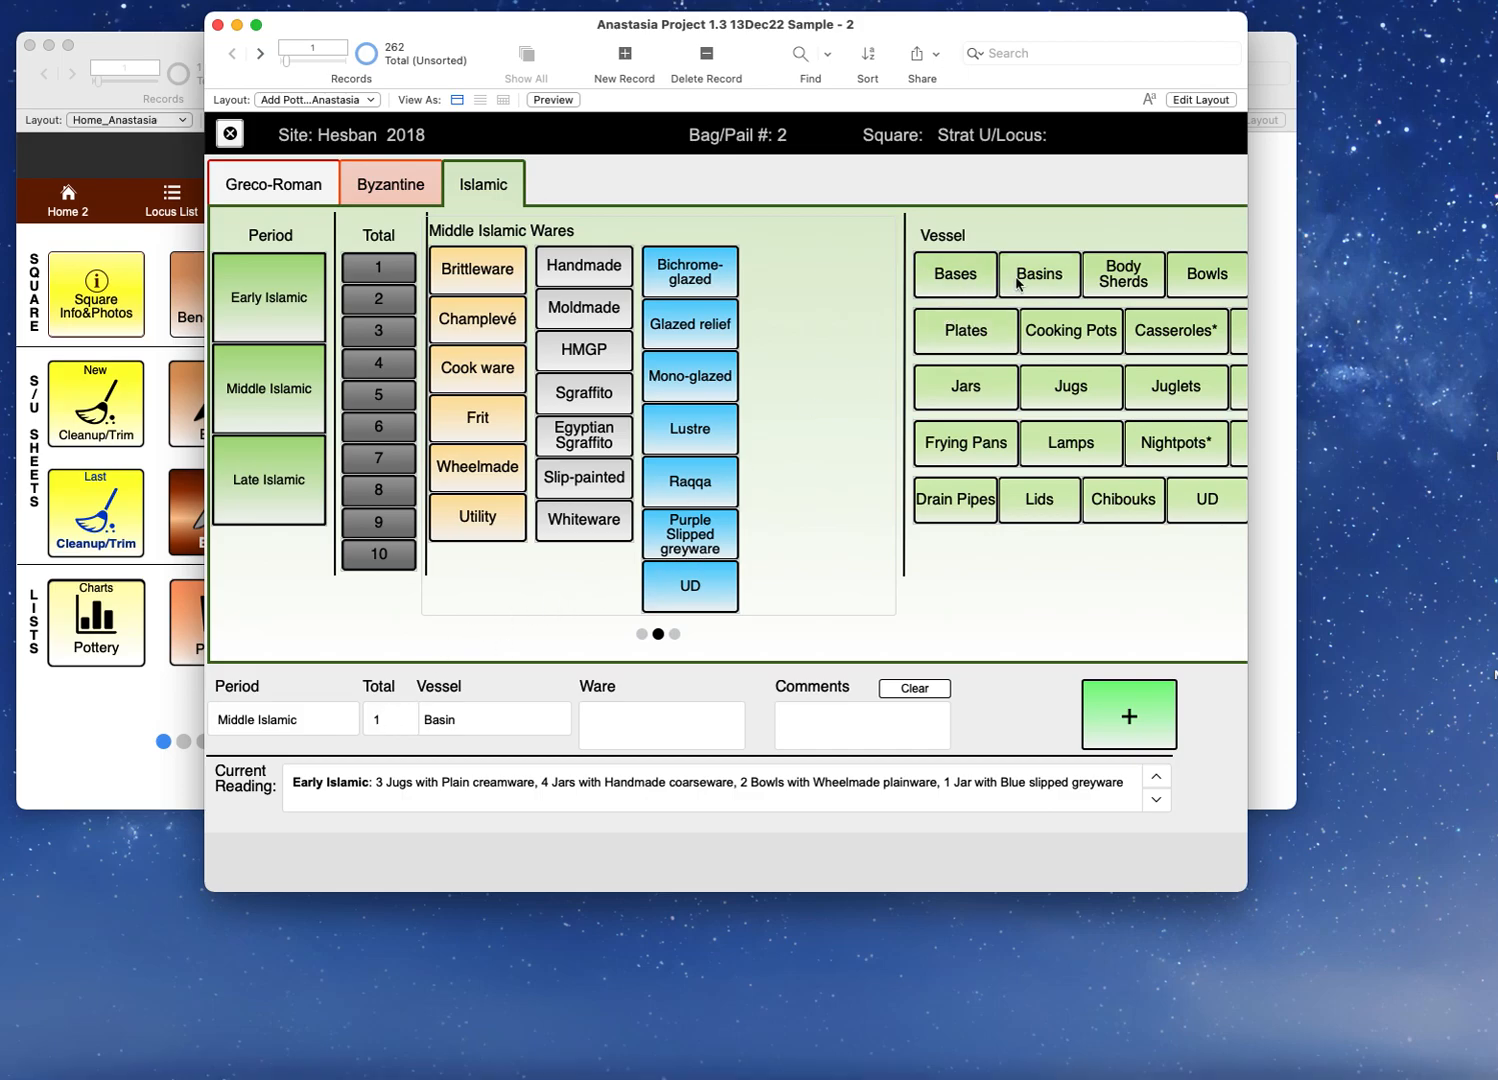
click(968, 394)
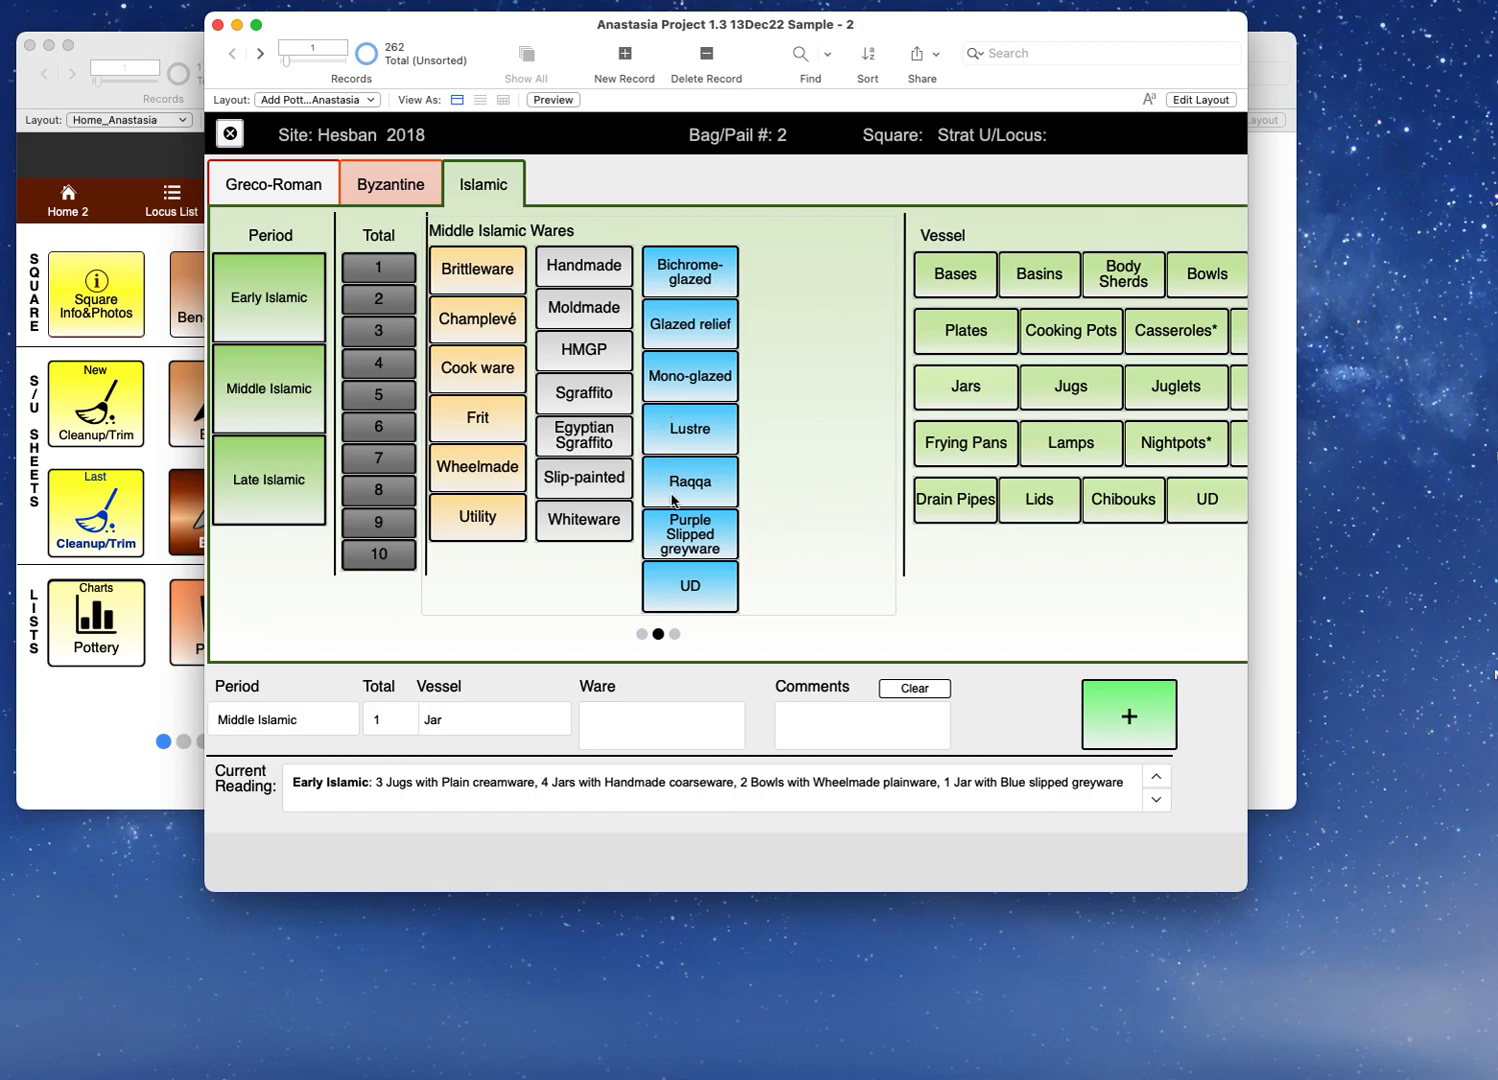
click(682, 535)
click(169, 1)
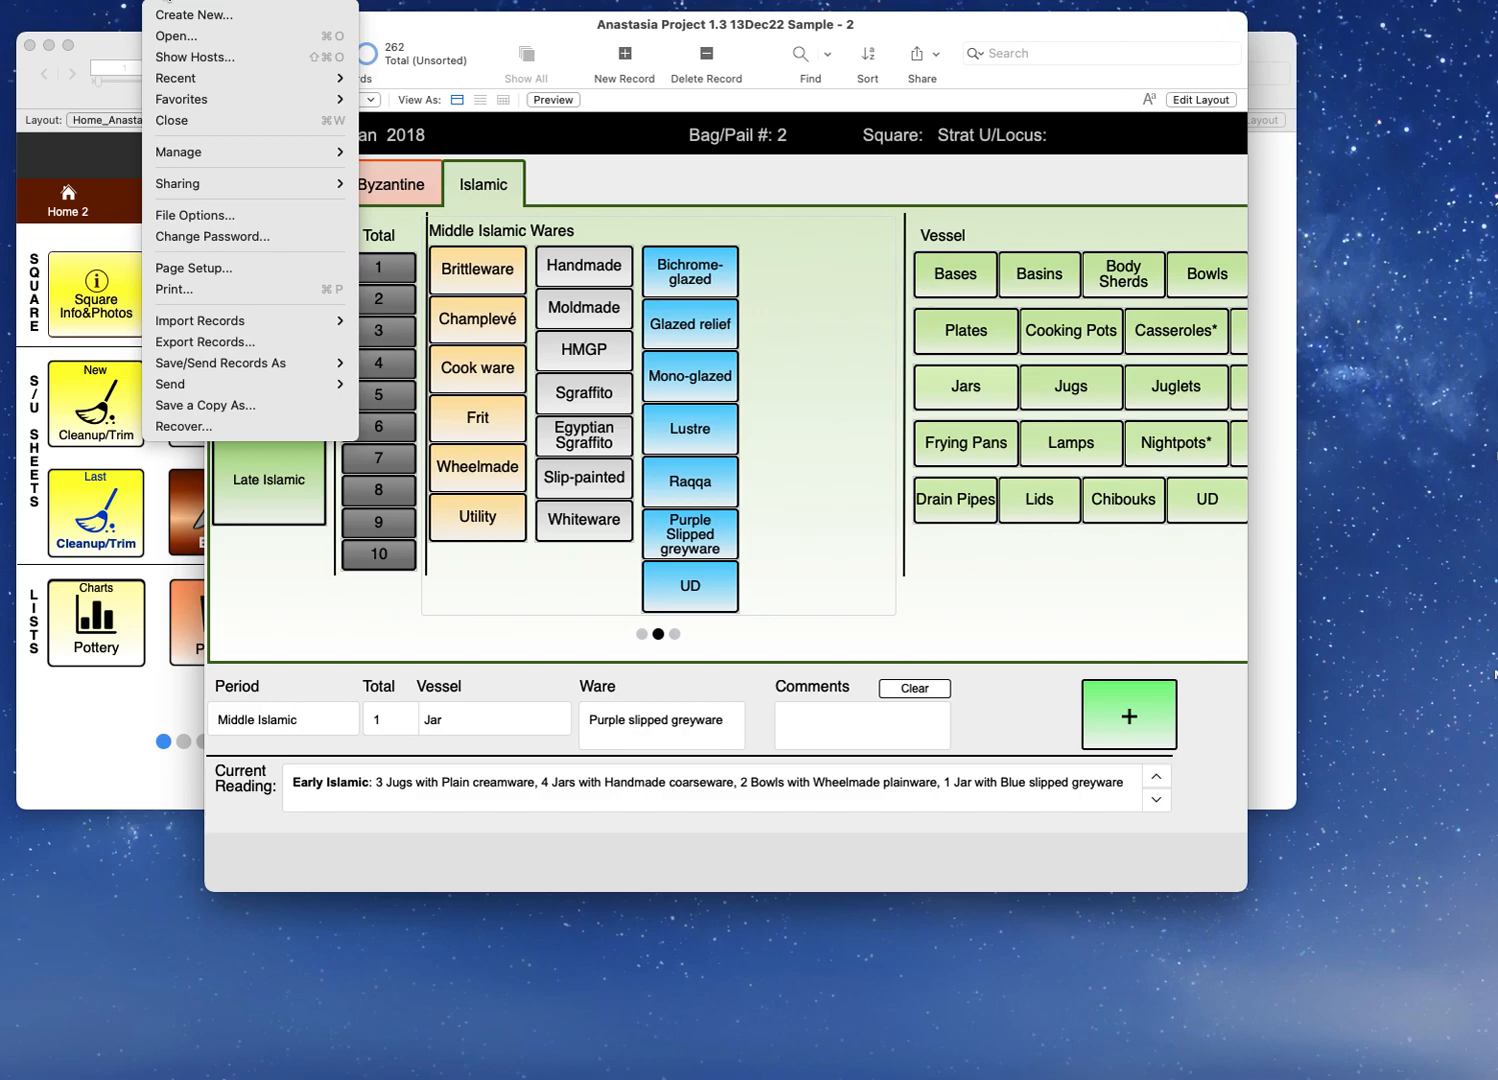
click(169, 1)
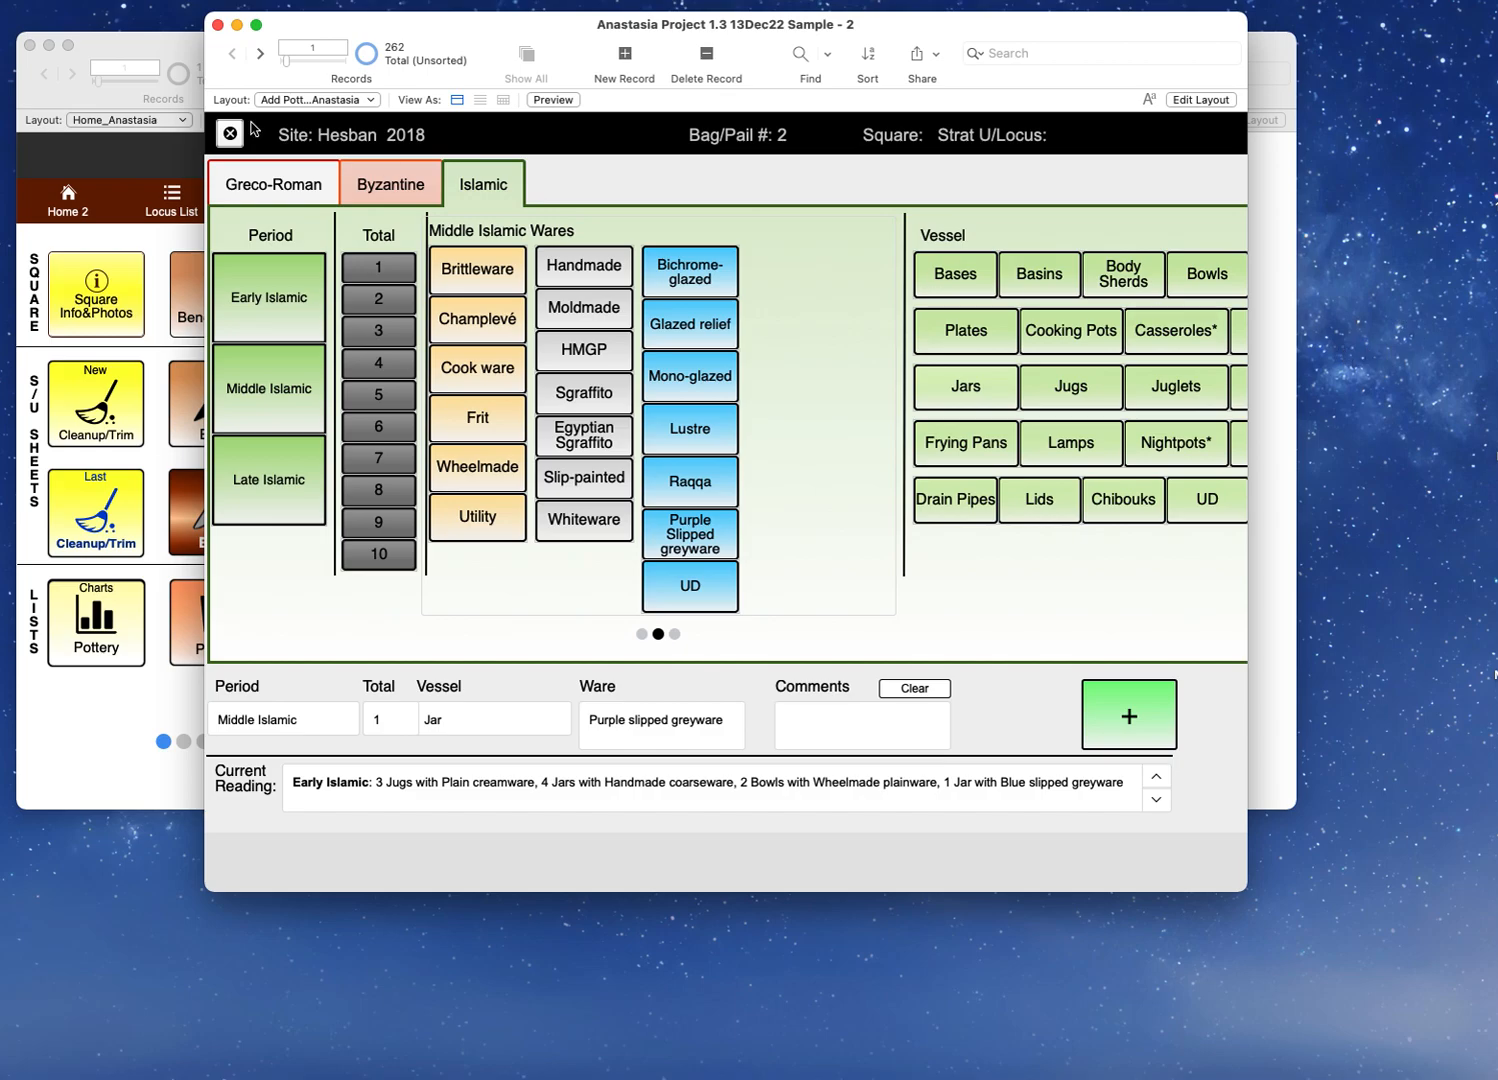
click(140, 2)
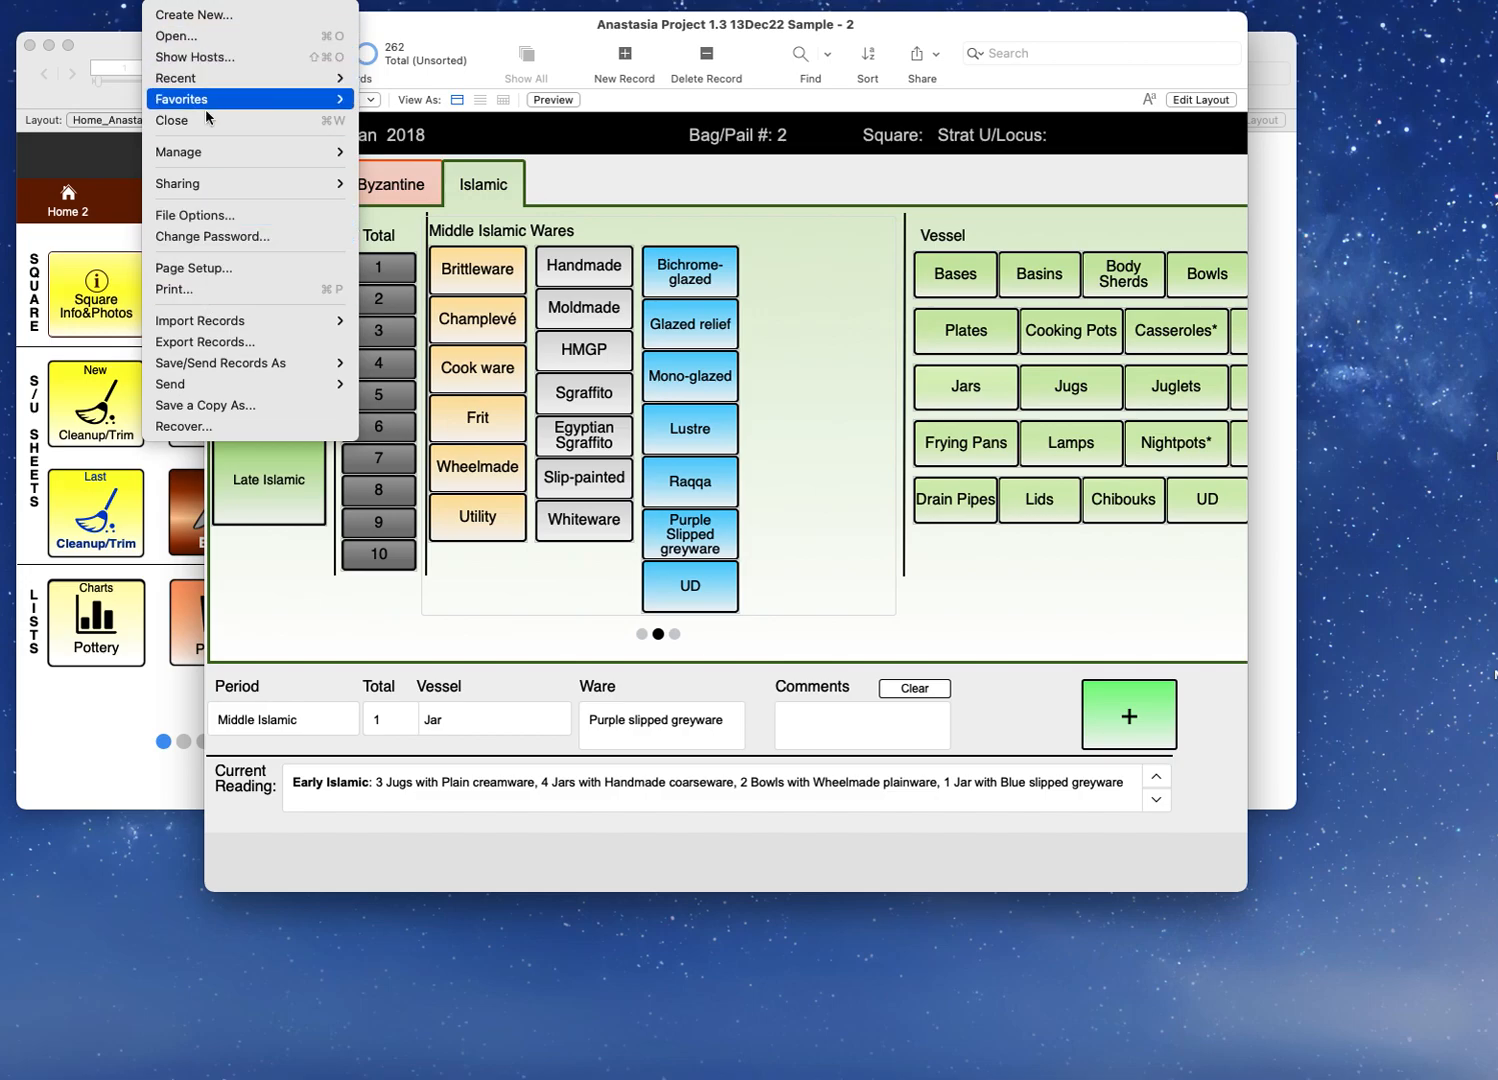
Step: Open the database management window and look through its table, field and relationship definitions
mouse_move(195, 155)
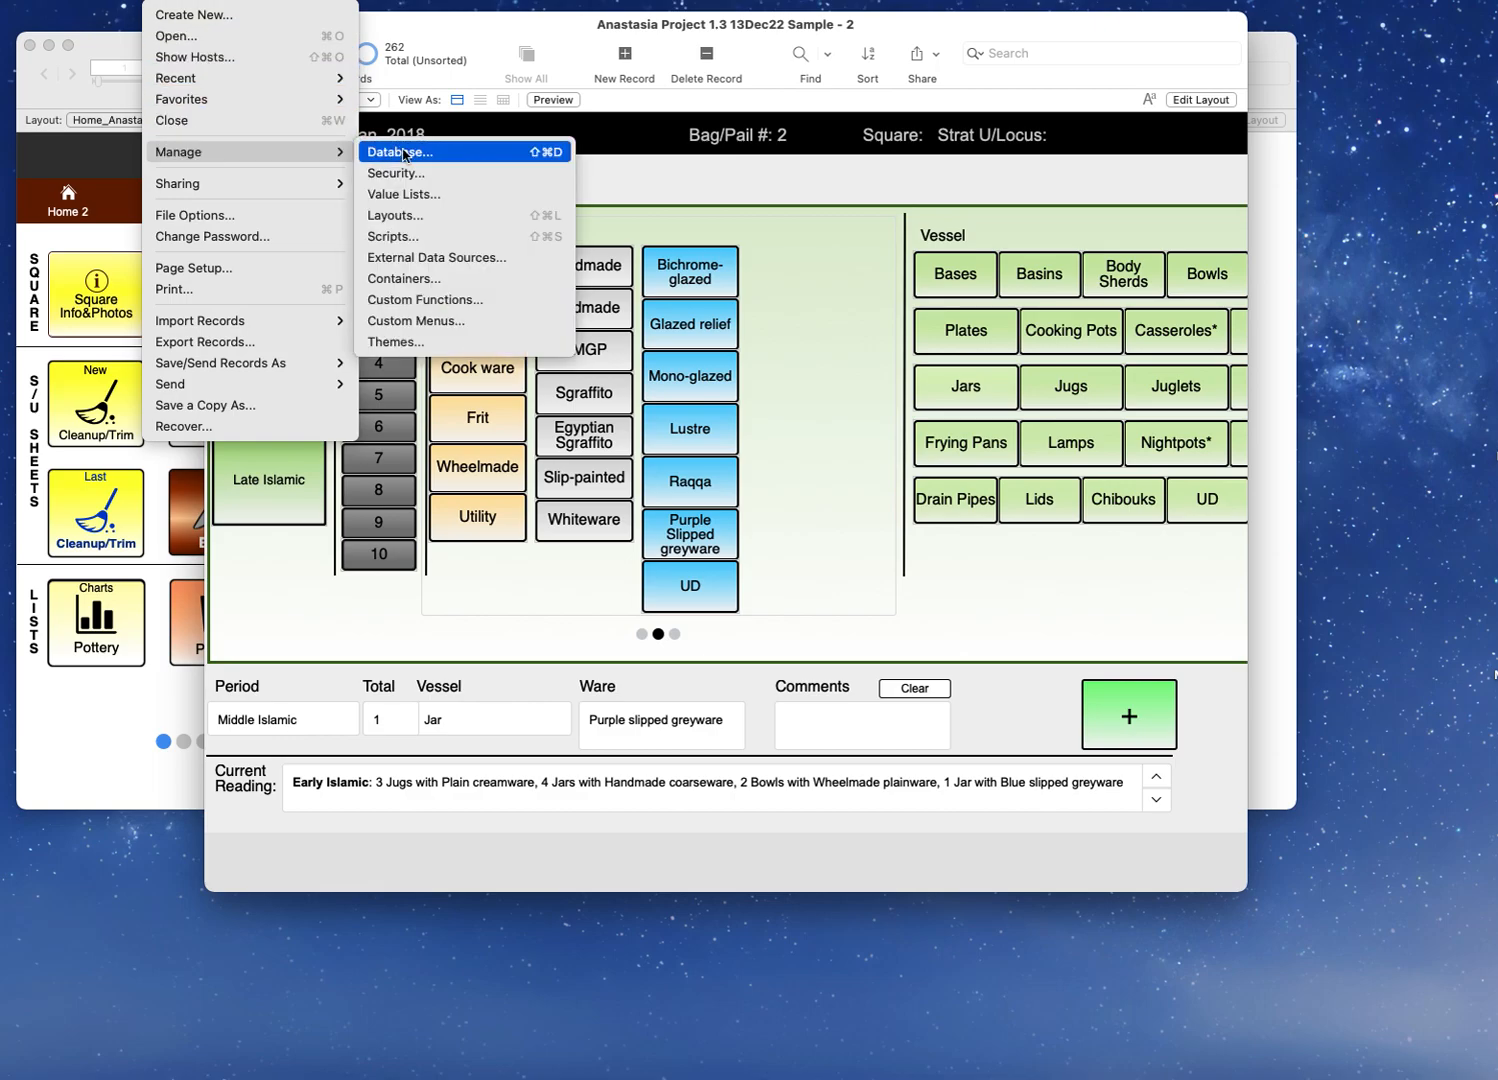
click(404, 153)
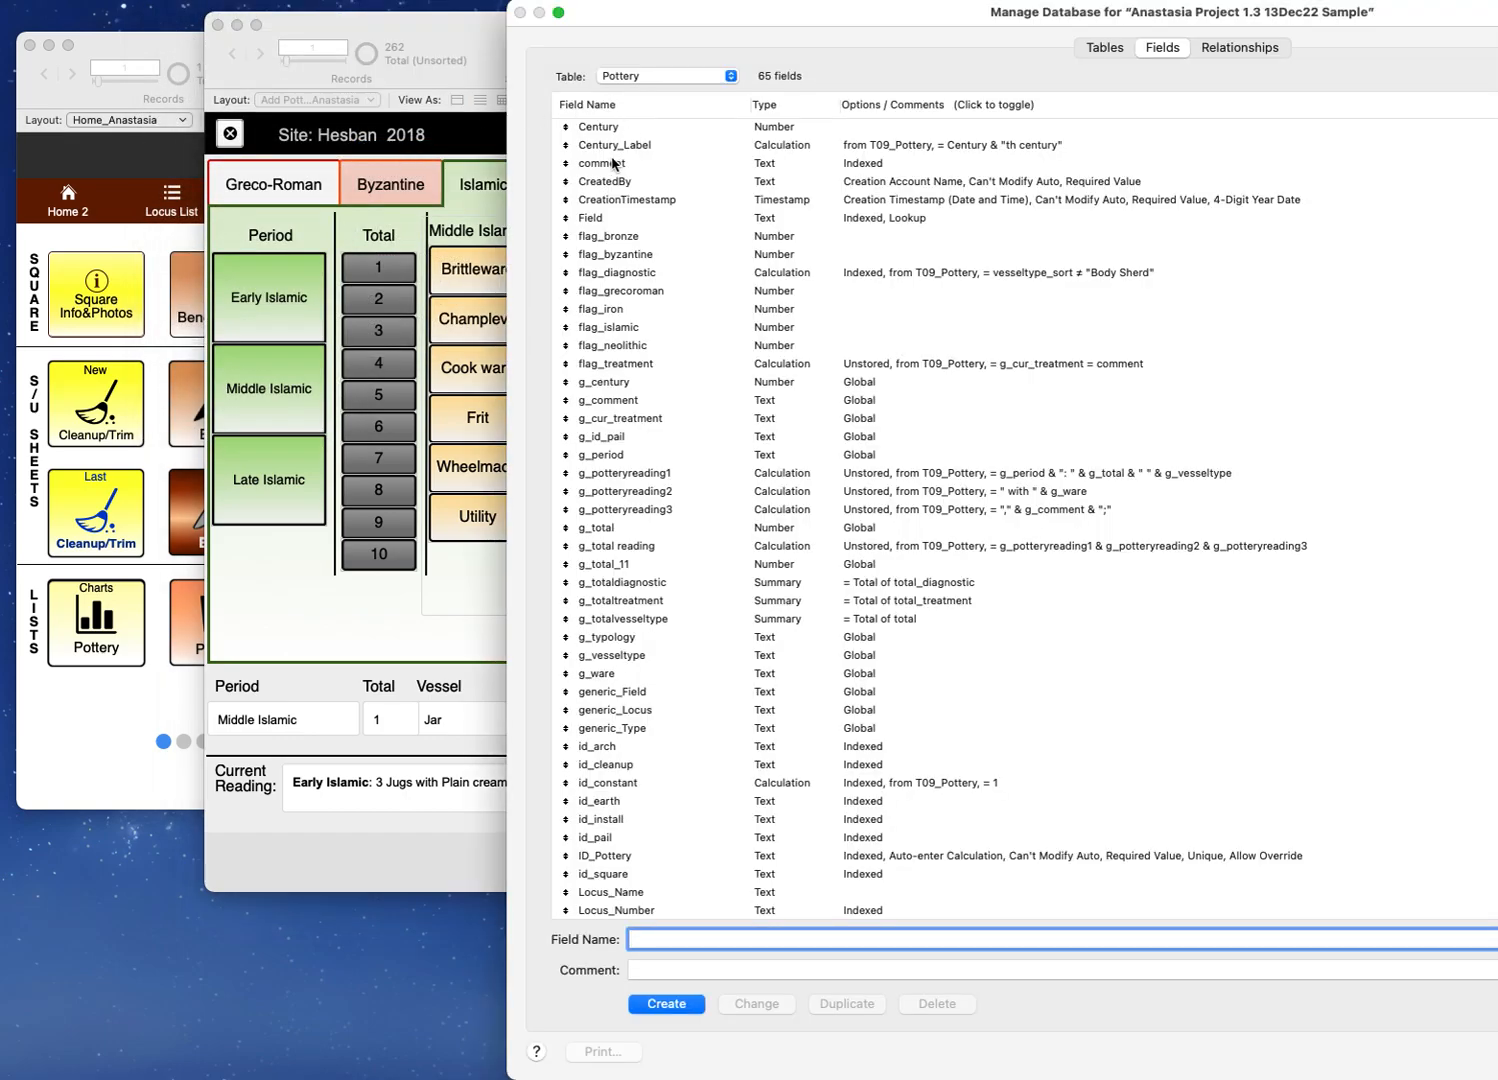
click(1117, 49)
click(1170, 48)
click(1092, 50)
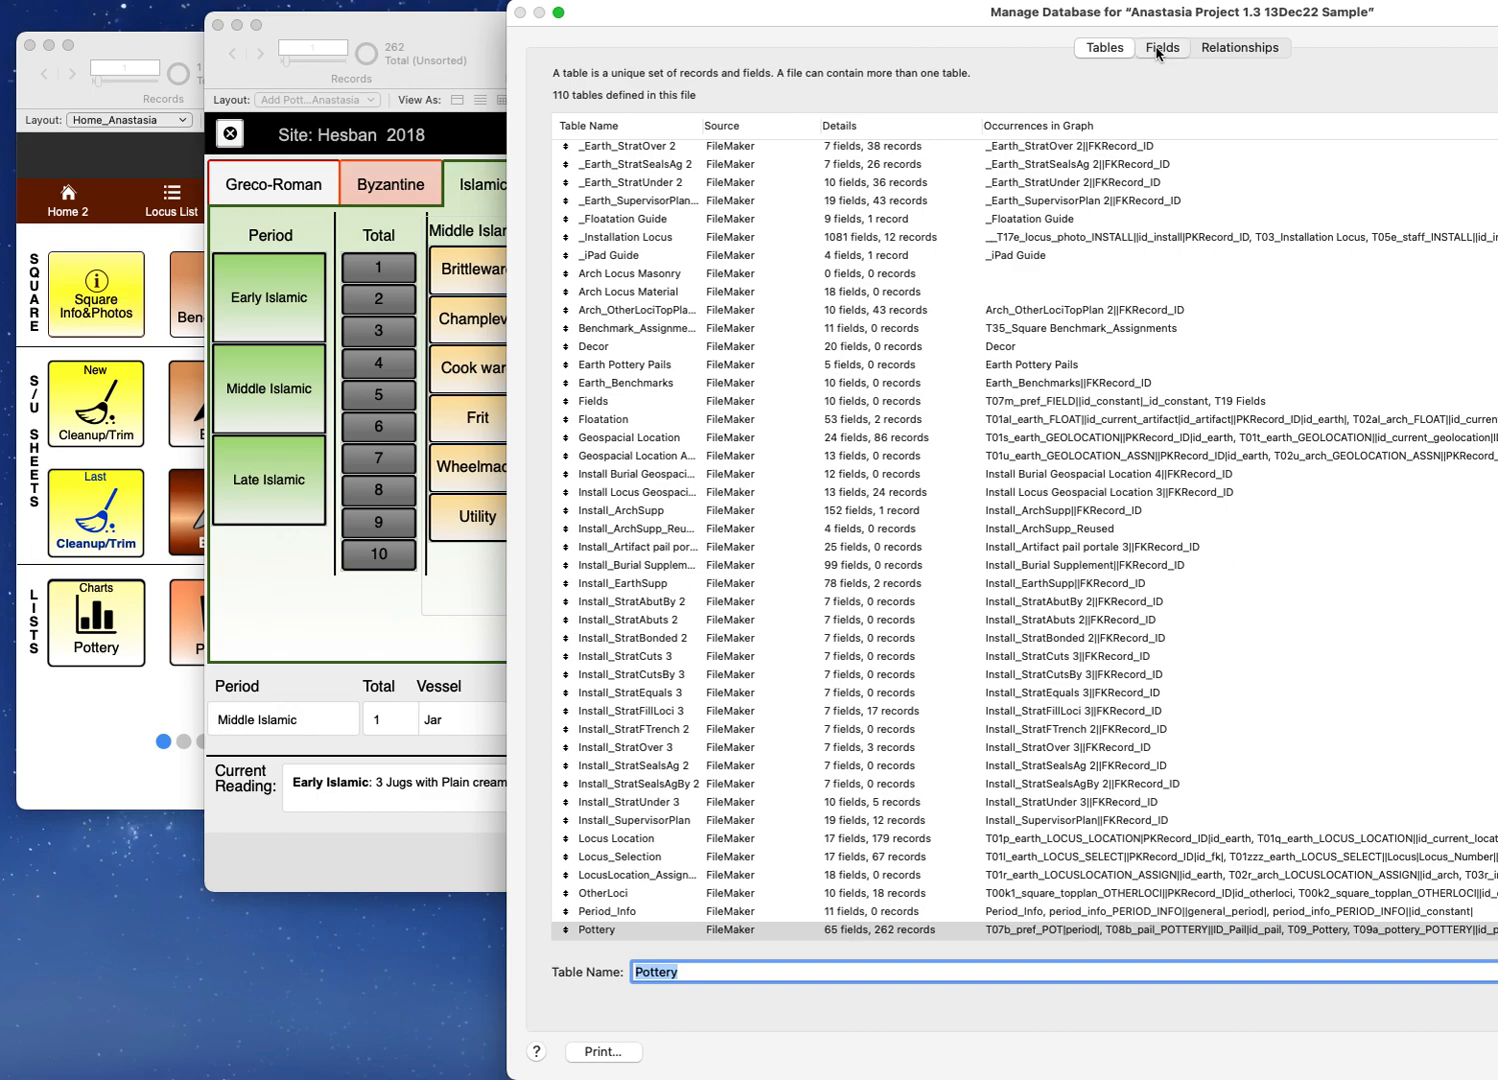
click(1159, 50)
click(1227, 50)
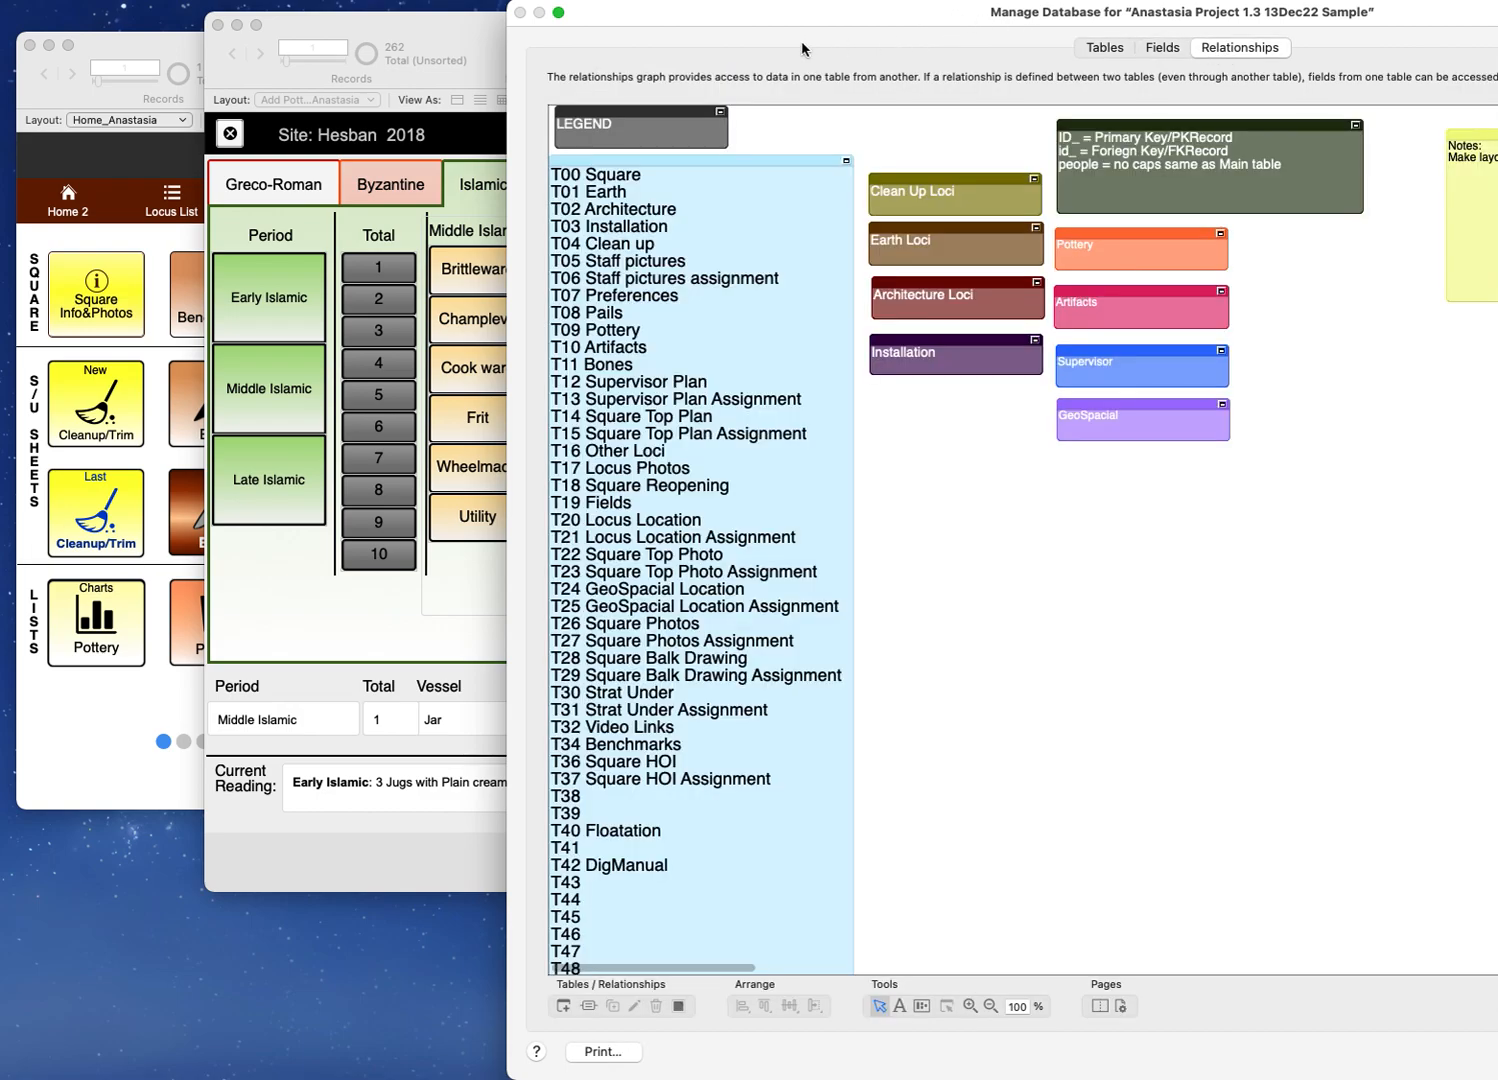
drag(818, 37, 552, 38)
click(842, 48)
click(893, 48)
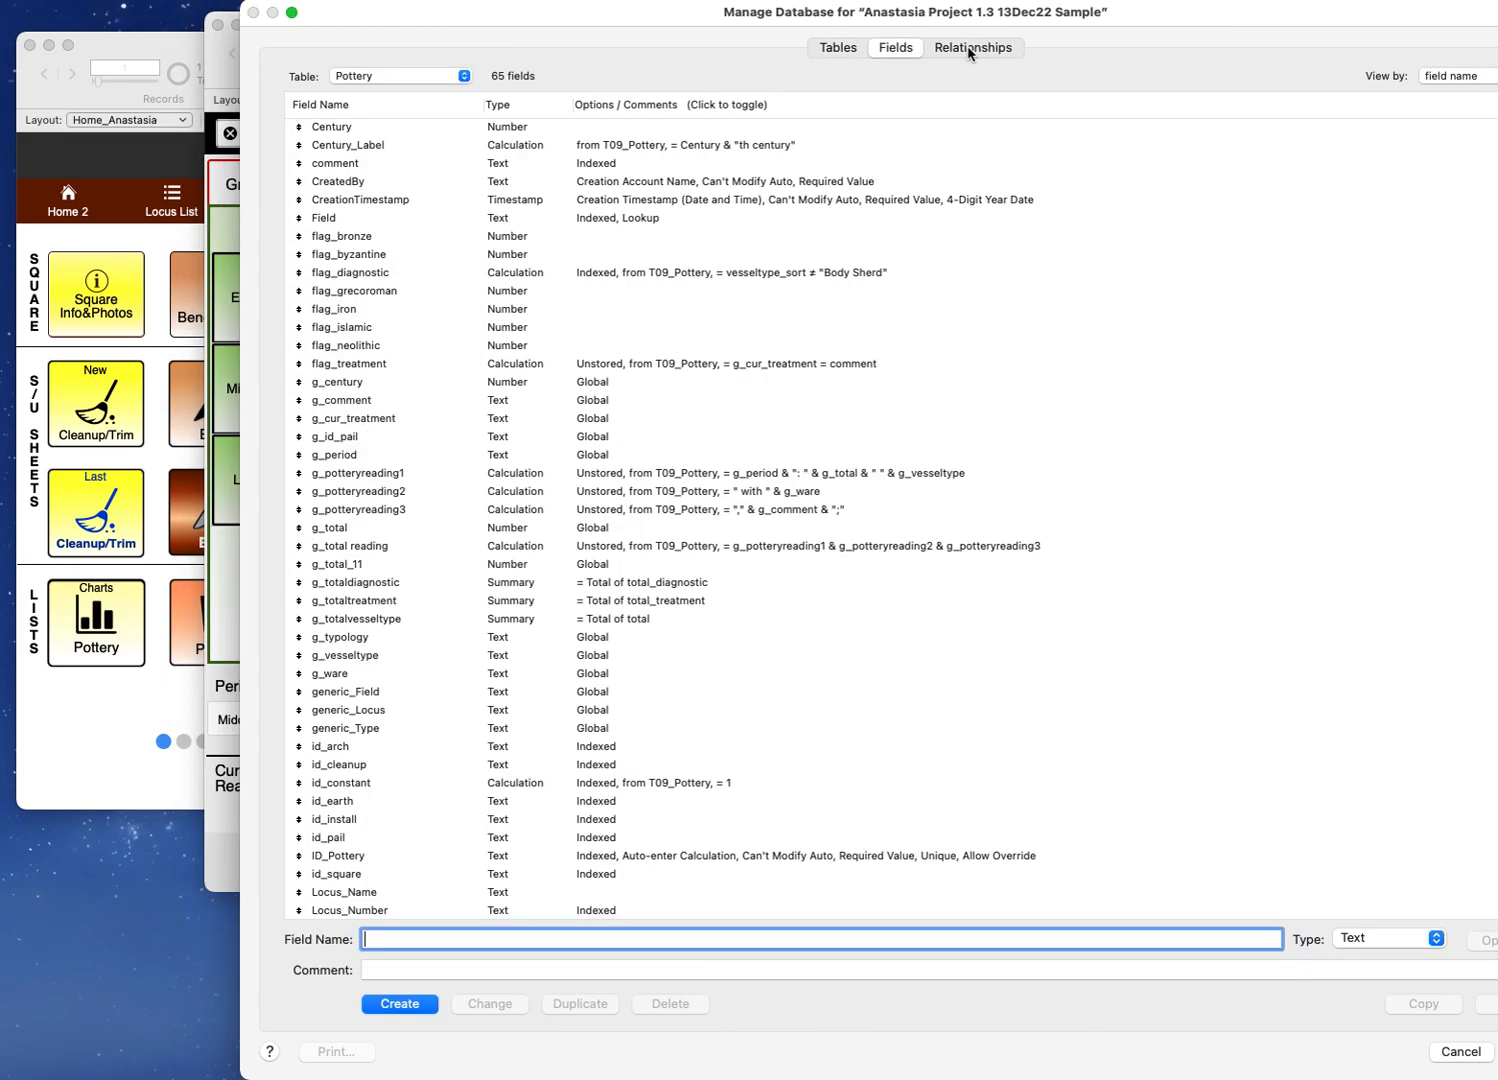
click(972, 48)
click(838, 48)
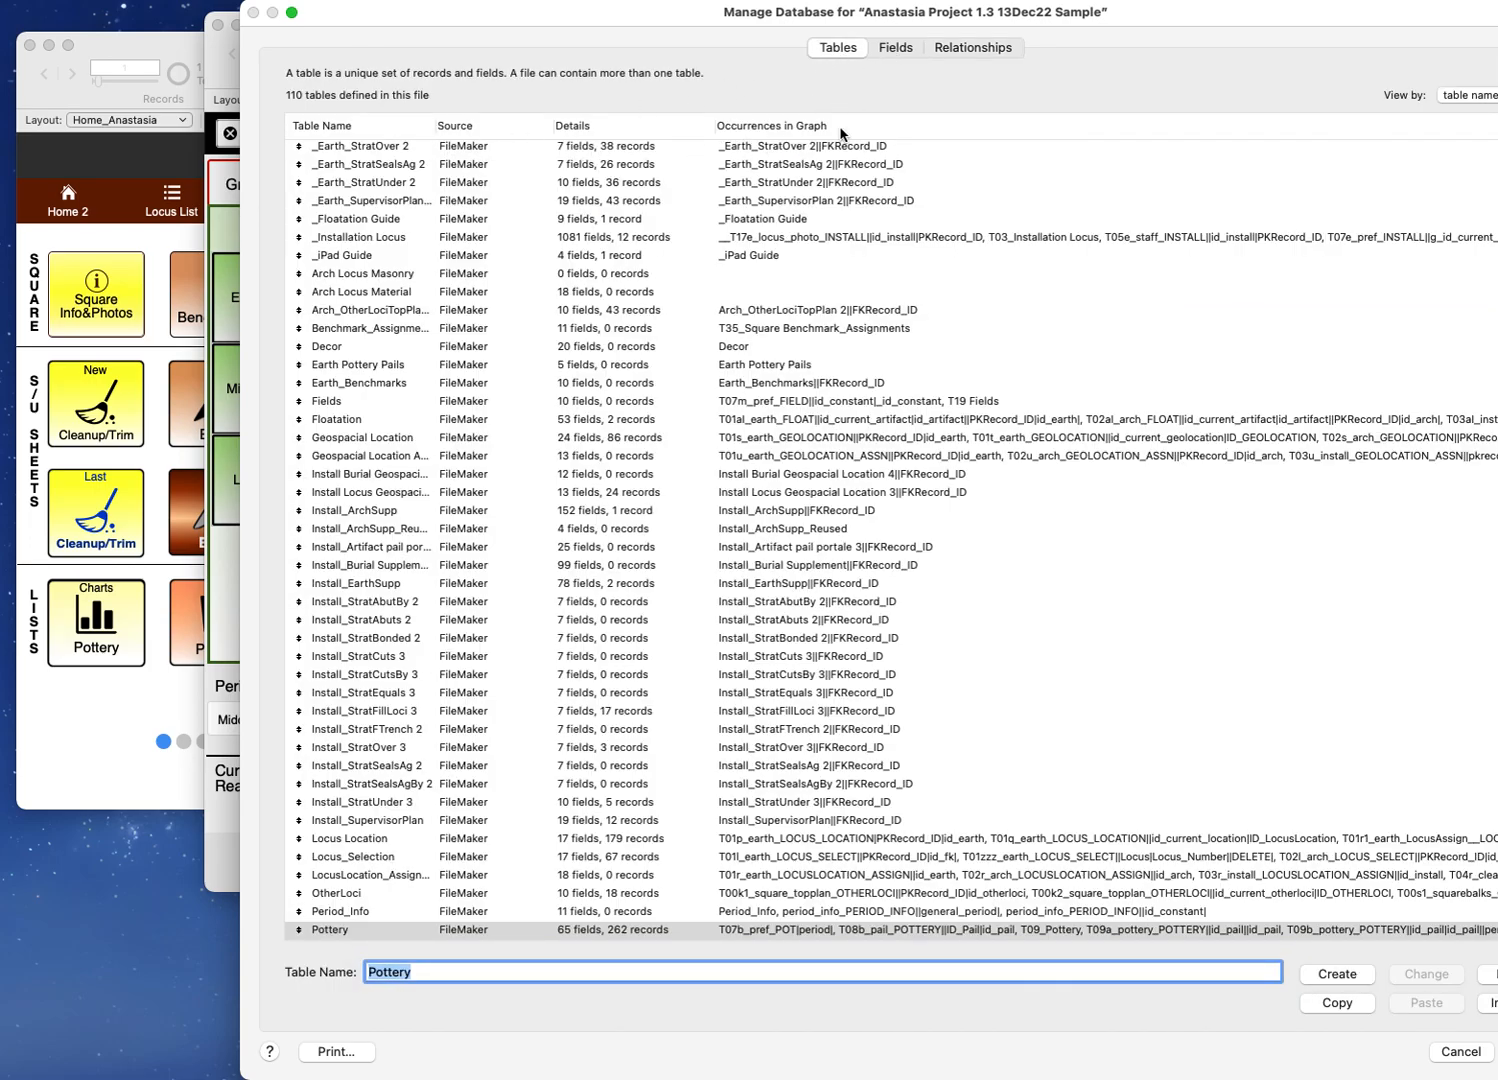
Step: Select the Pottery table in the table definitions and display its fields, keeping Pottery as the chosen table
scroll(468, 388, up, 2)
scroll(468, 388, down, 10)
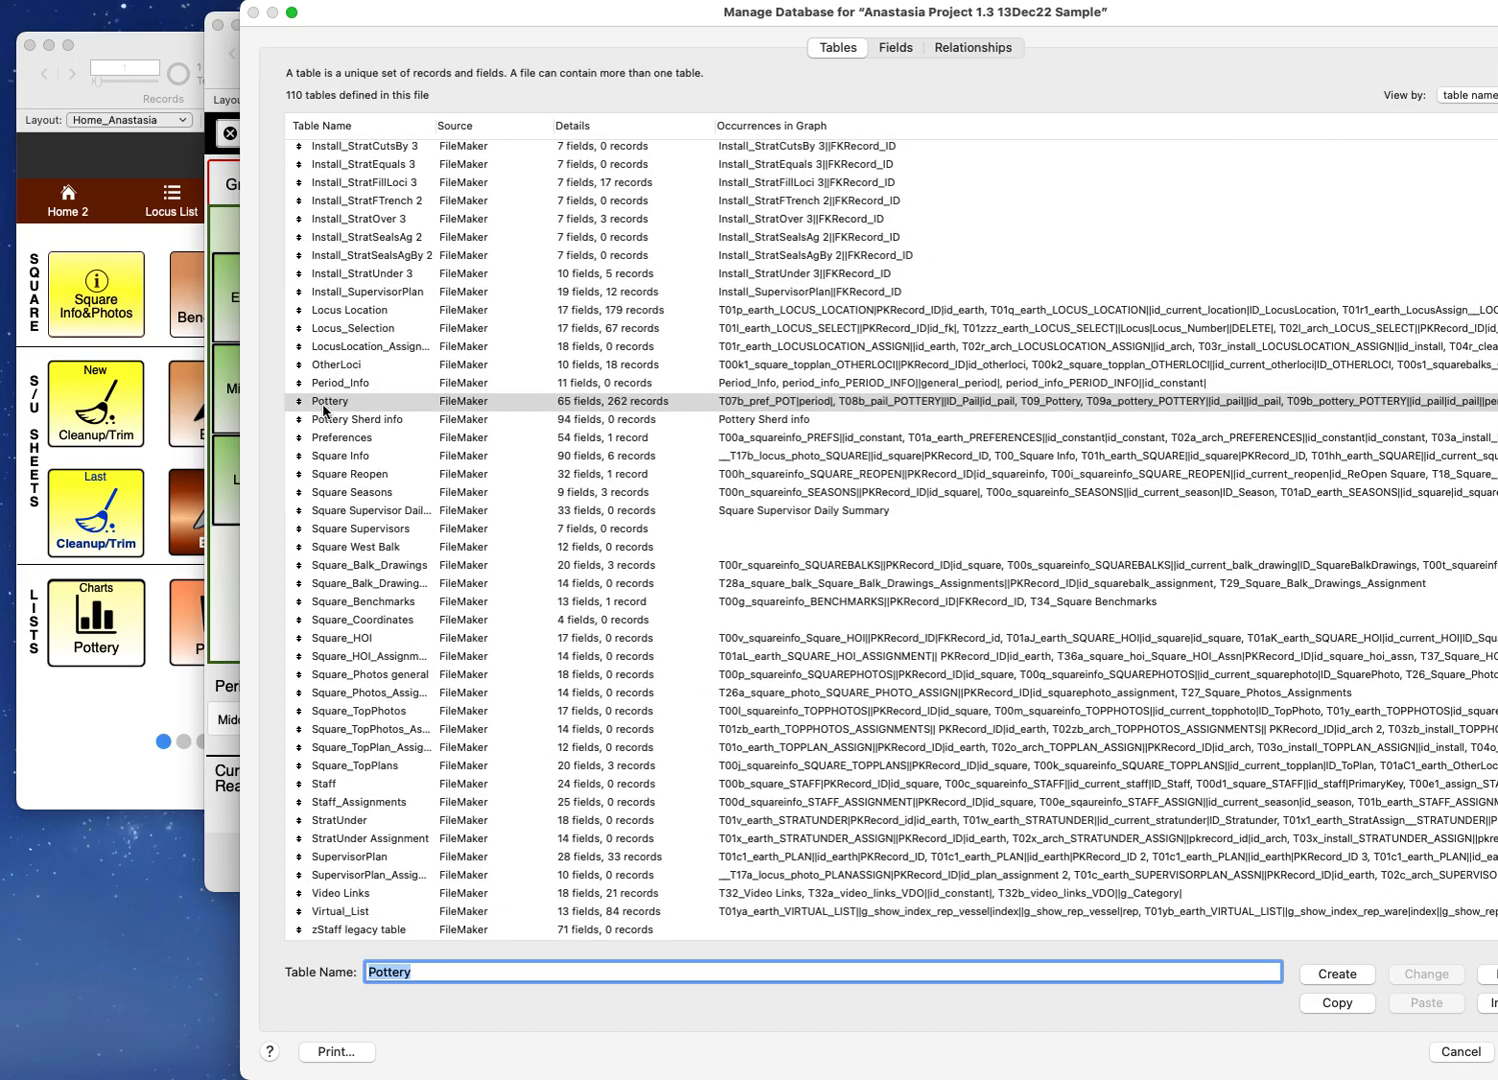
click(329, 404)
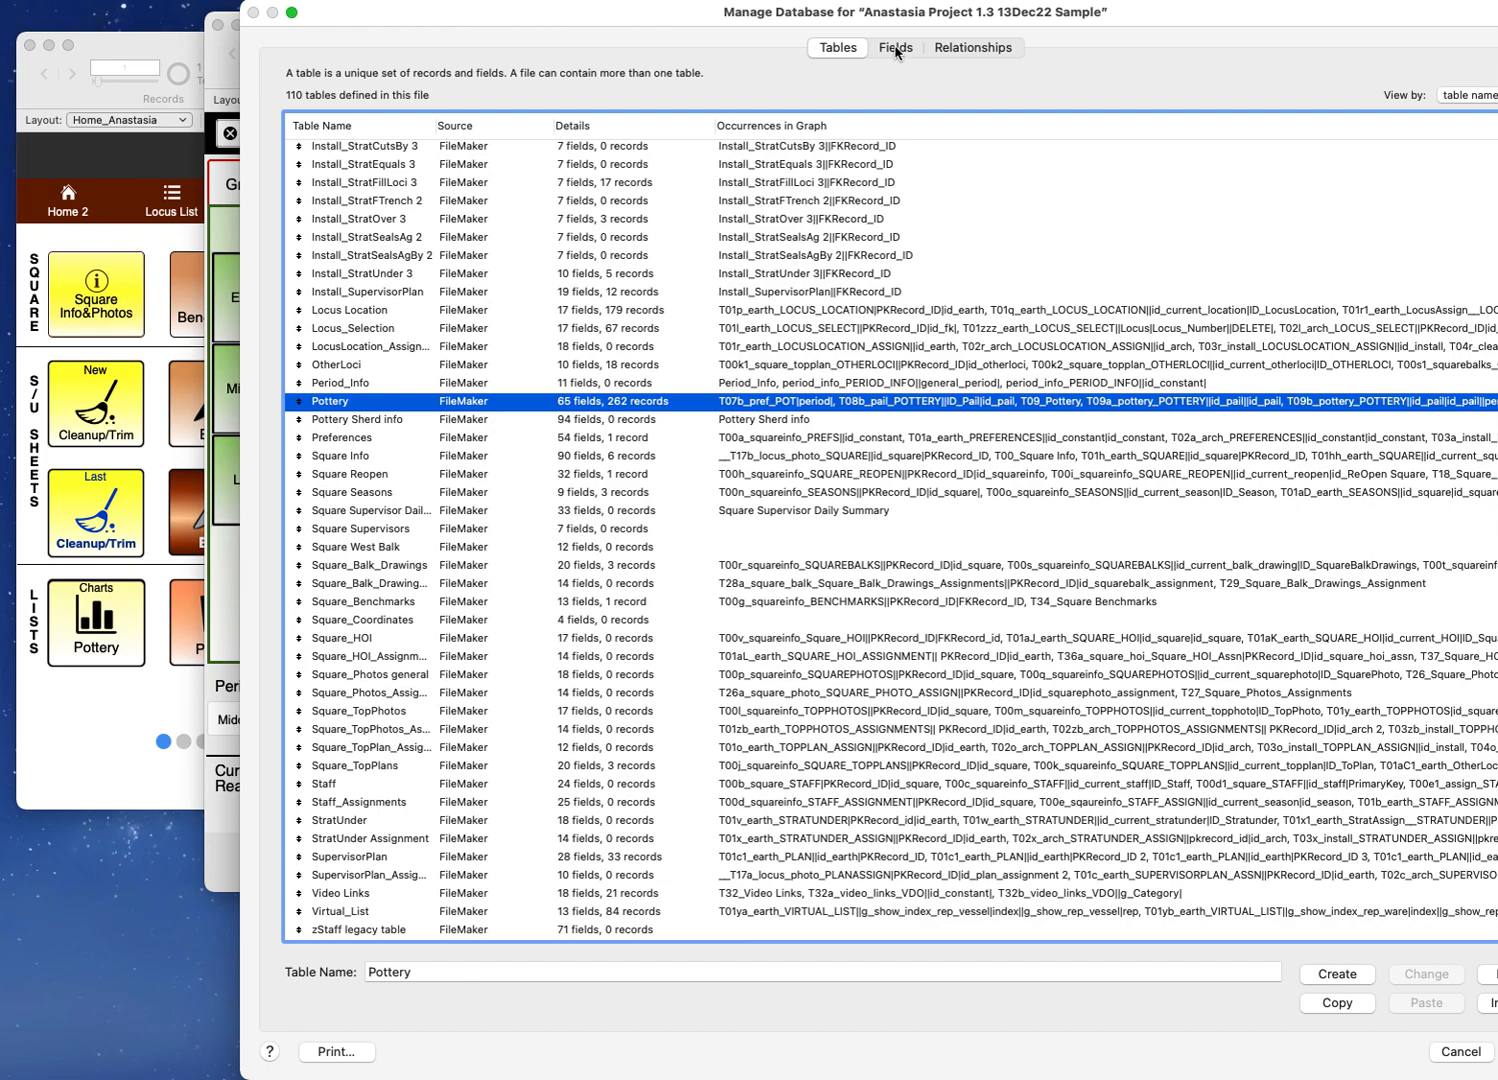
click(895, 48)
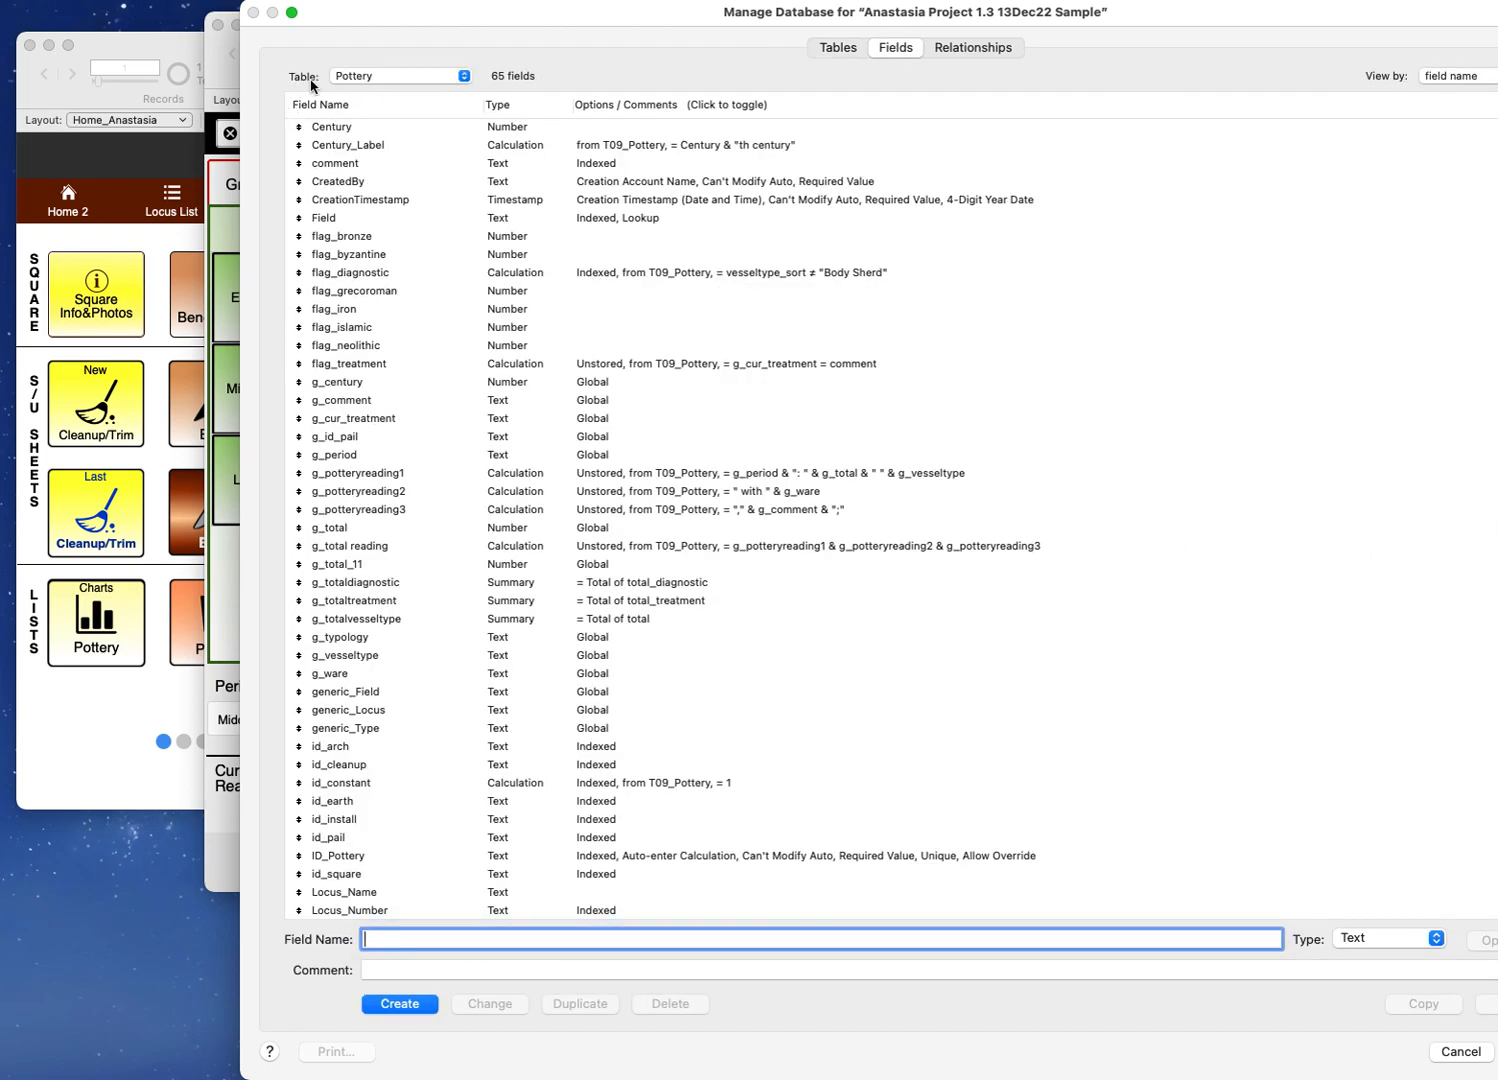
click(360, 78)
click(360, 80)
click(832, 48)
click(895, 52)
click(386, 80)
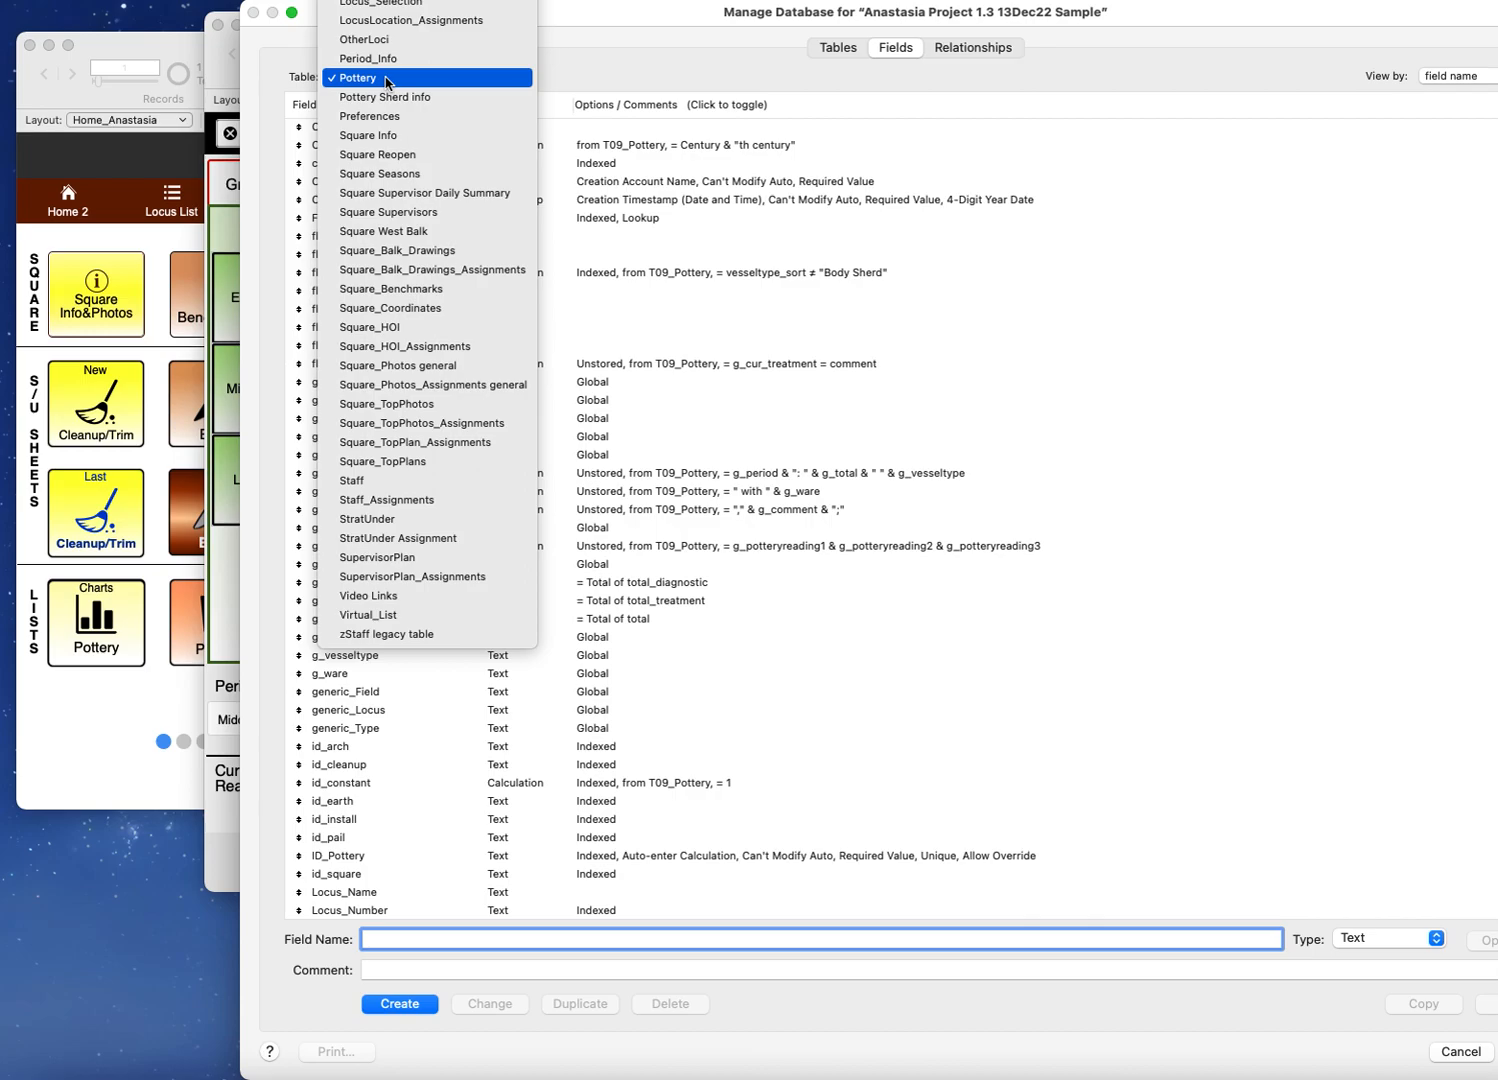
click(387, 80)
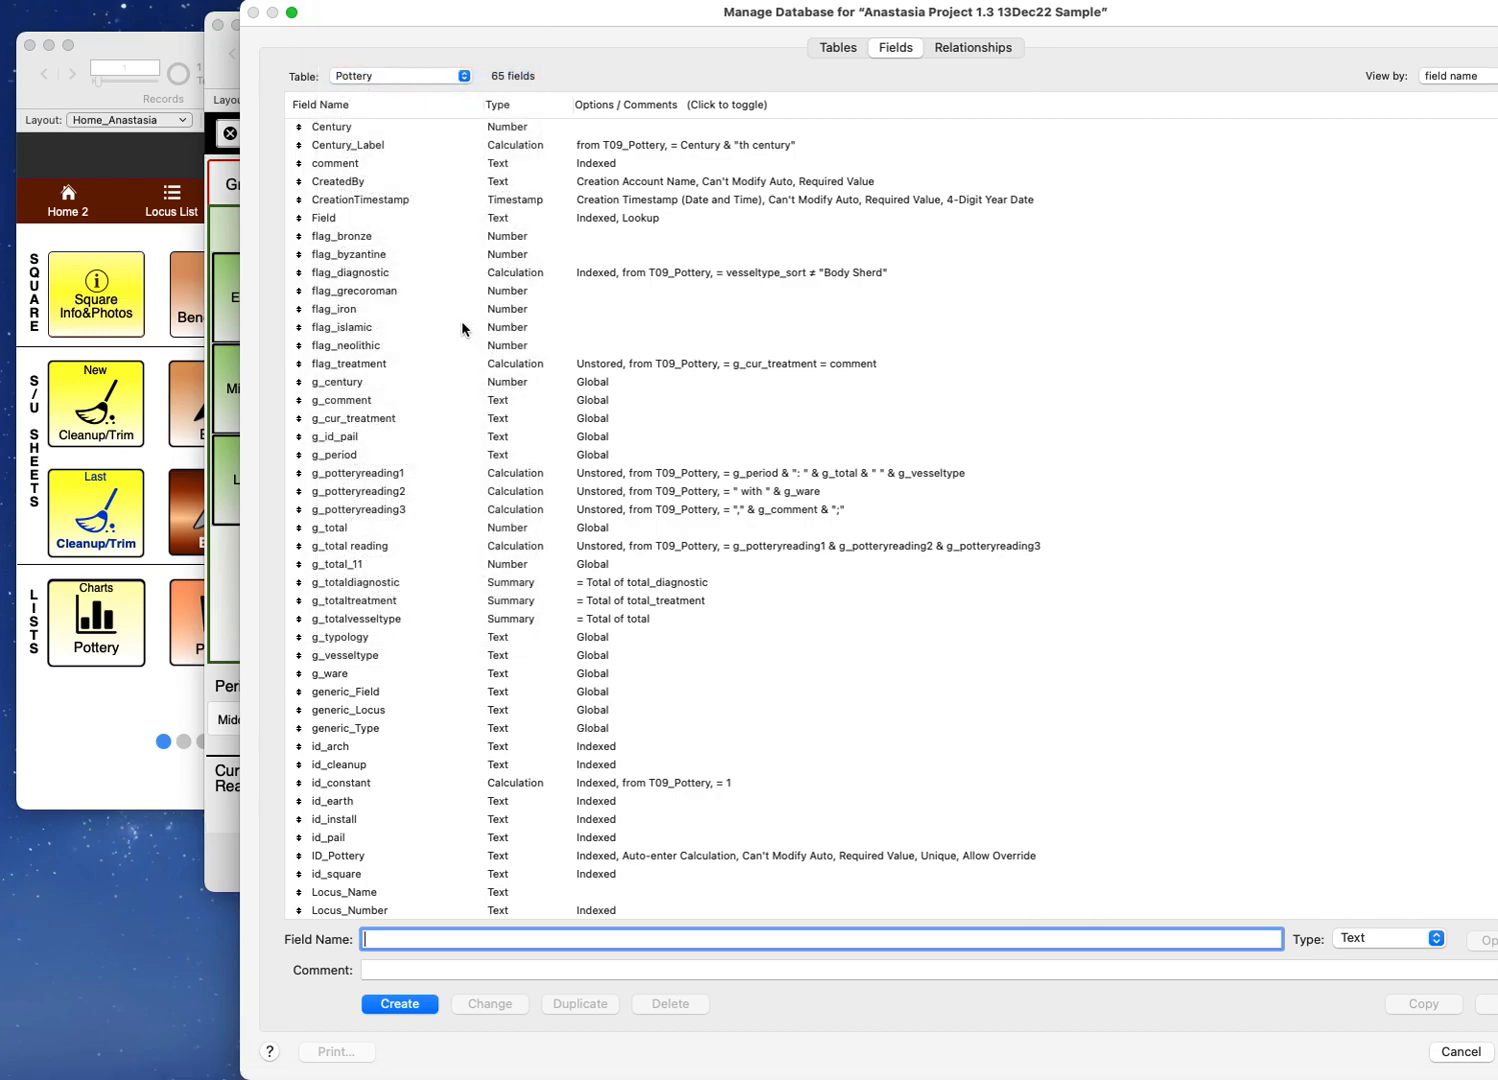
Step: Find the ware_find calculation field in the Pottery table and open its calculation for editing
scroll(463, 328, down, 2)
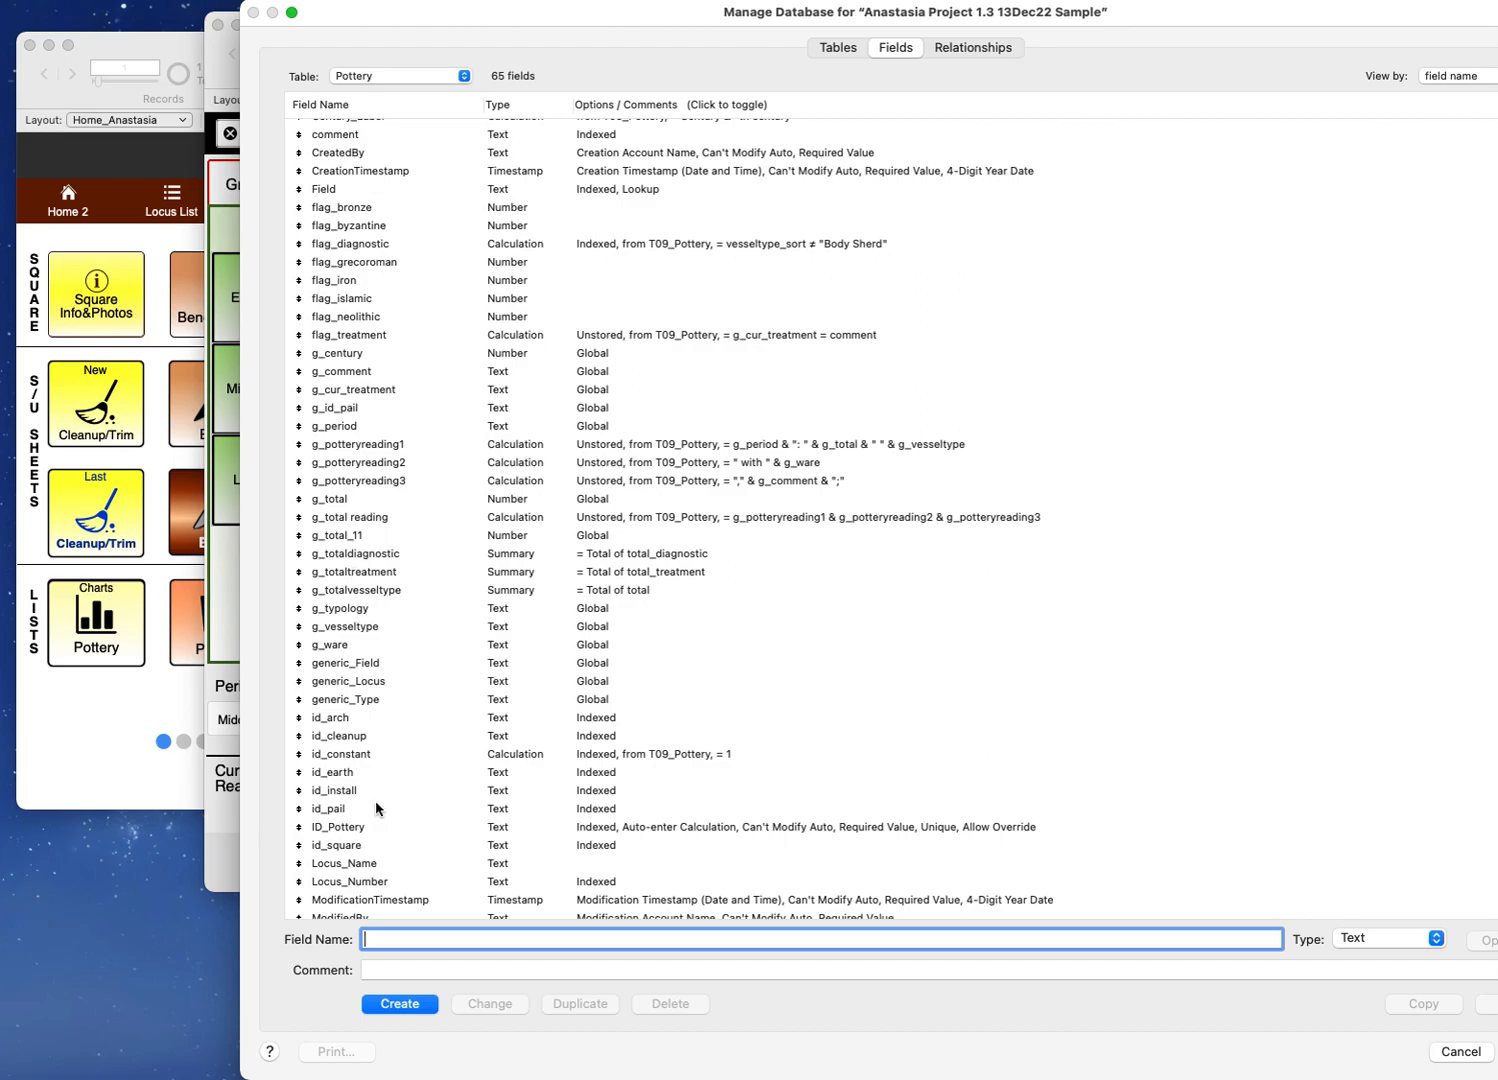
scroll(357, 535, down, 10)
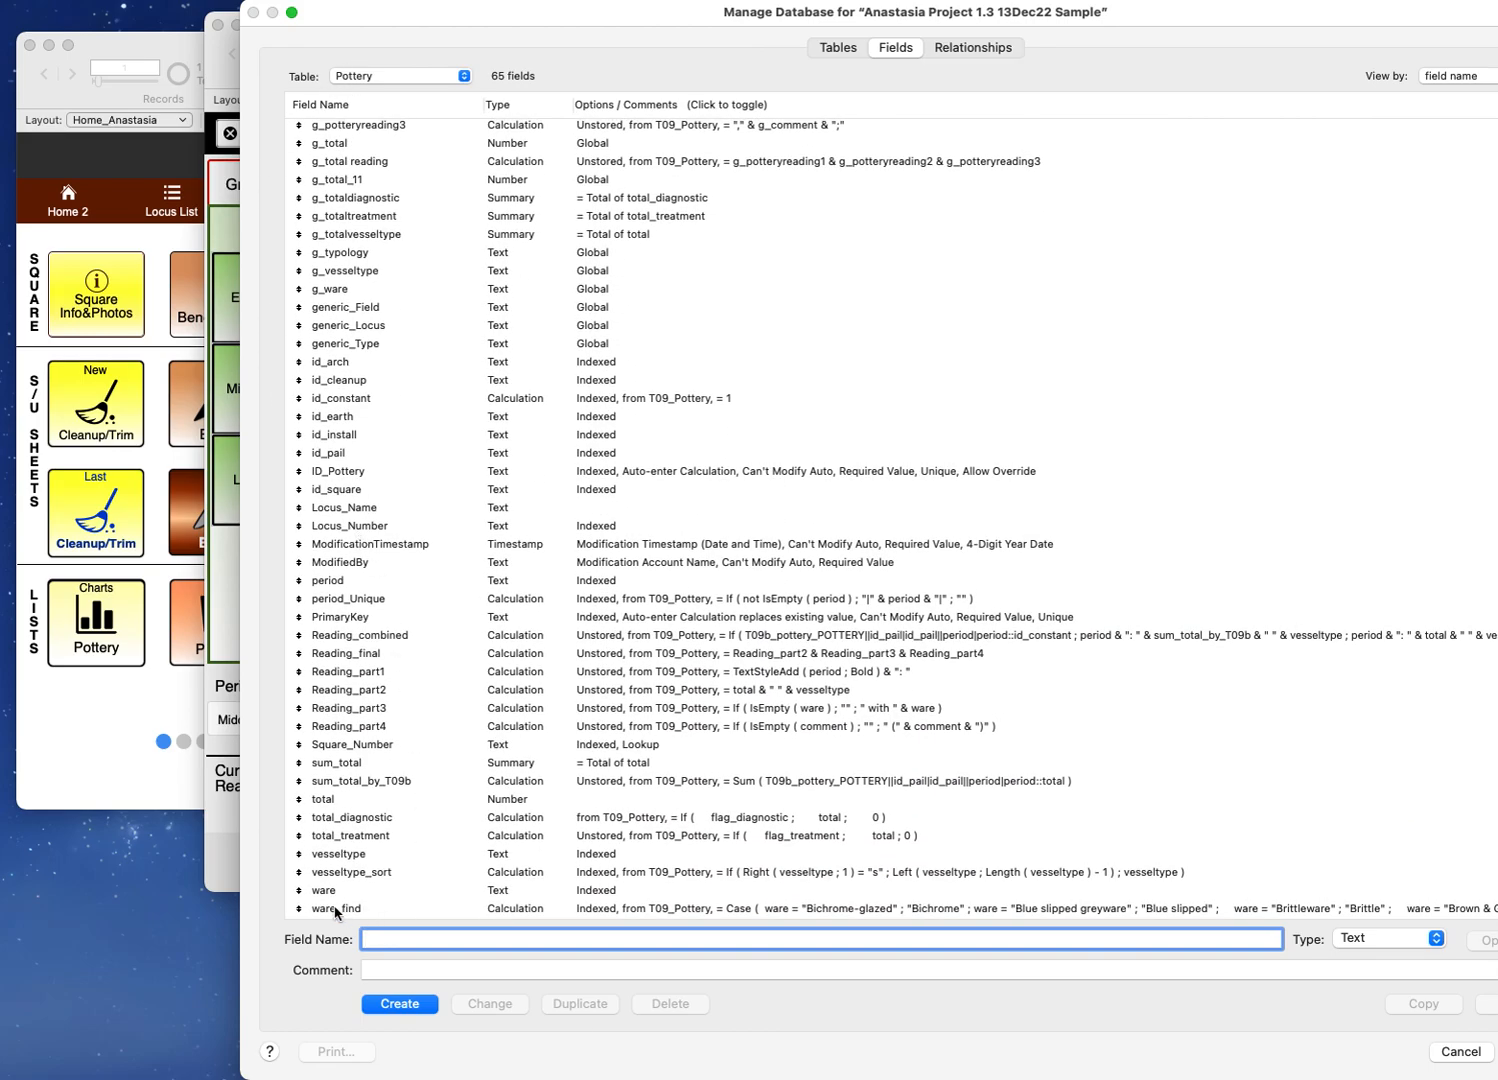
scroll(336, 913, up, 1)
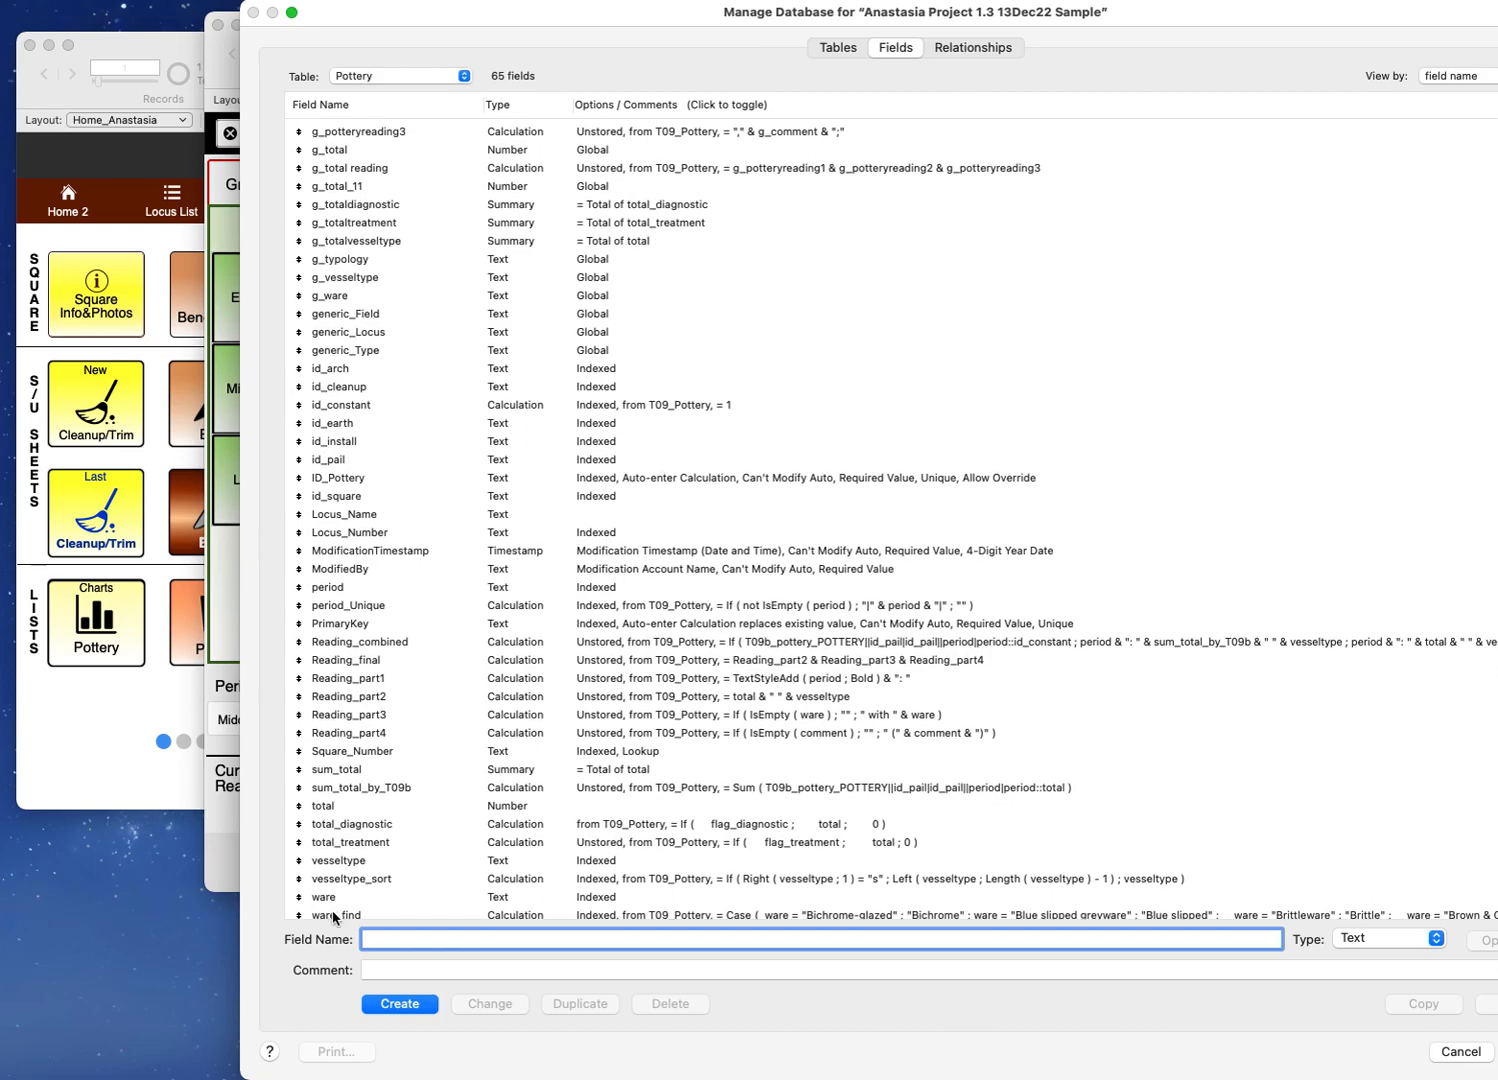
click(336, 914)
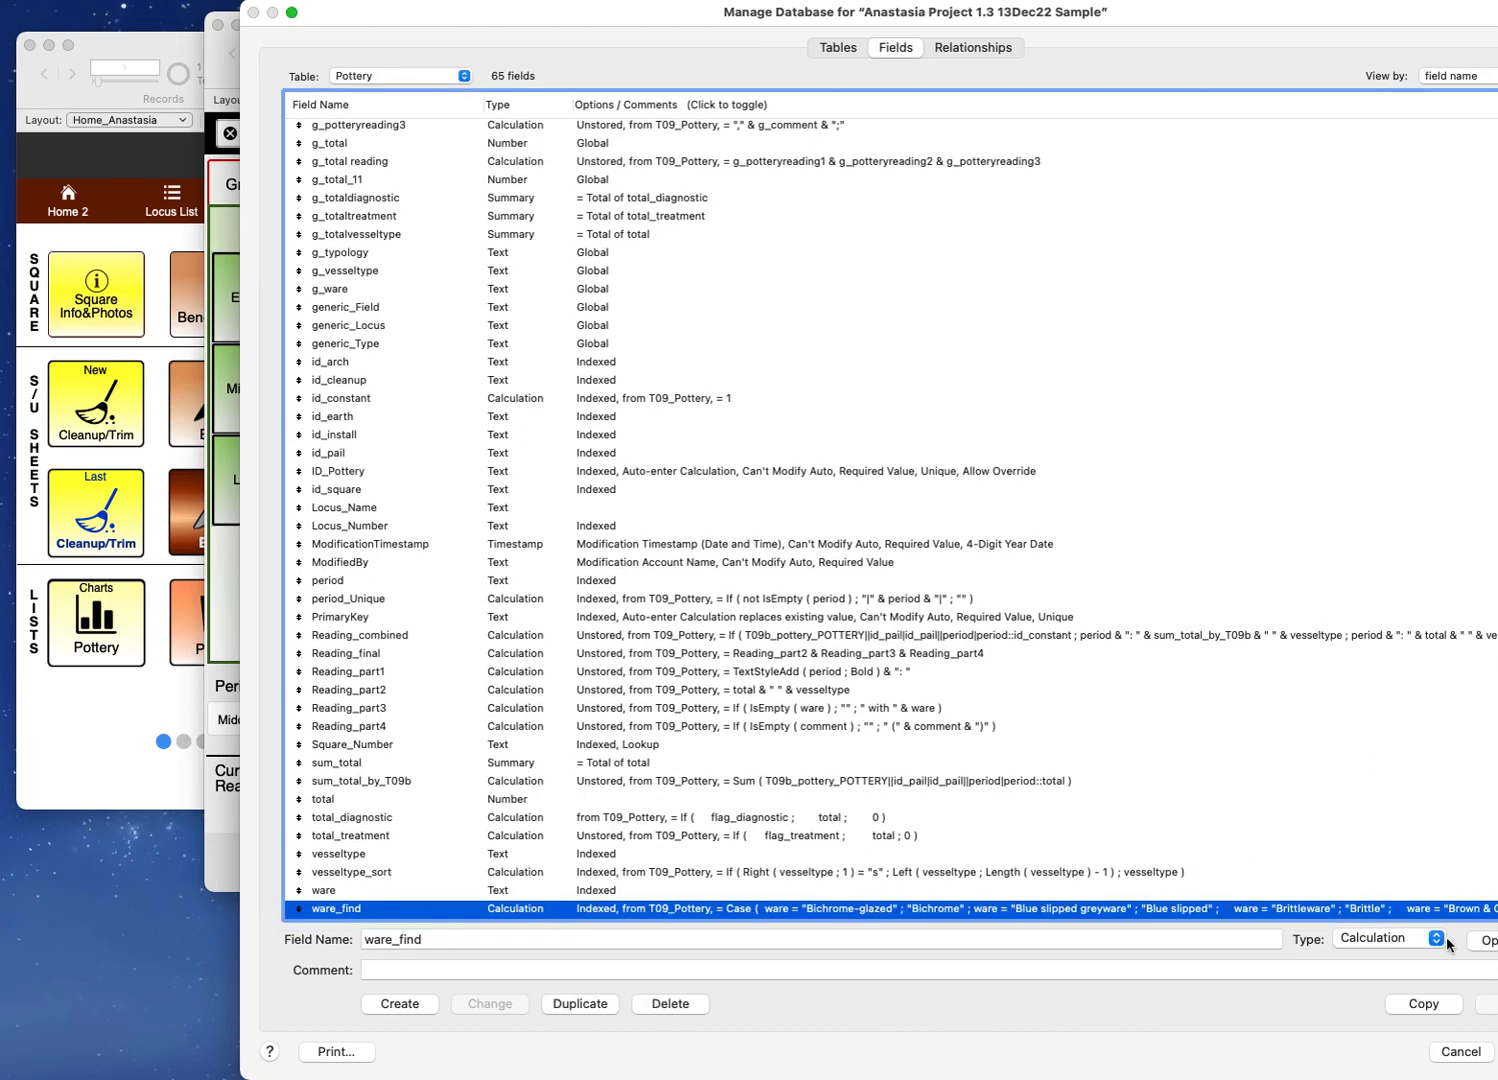
drag(1160, 30, 1028, 30)
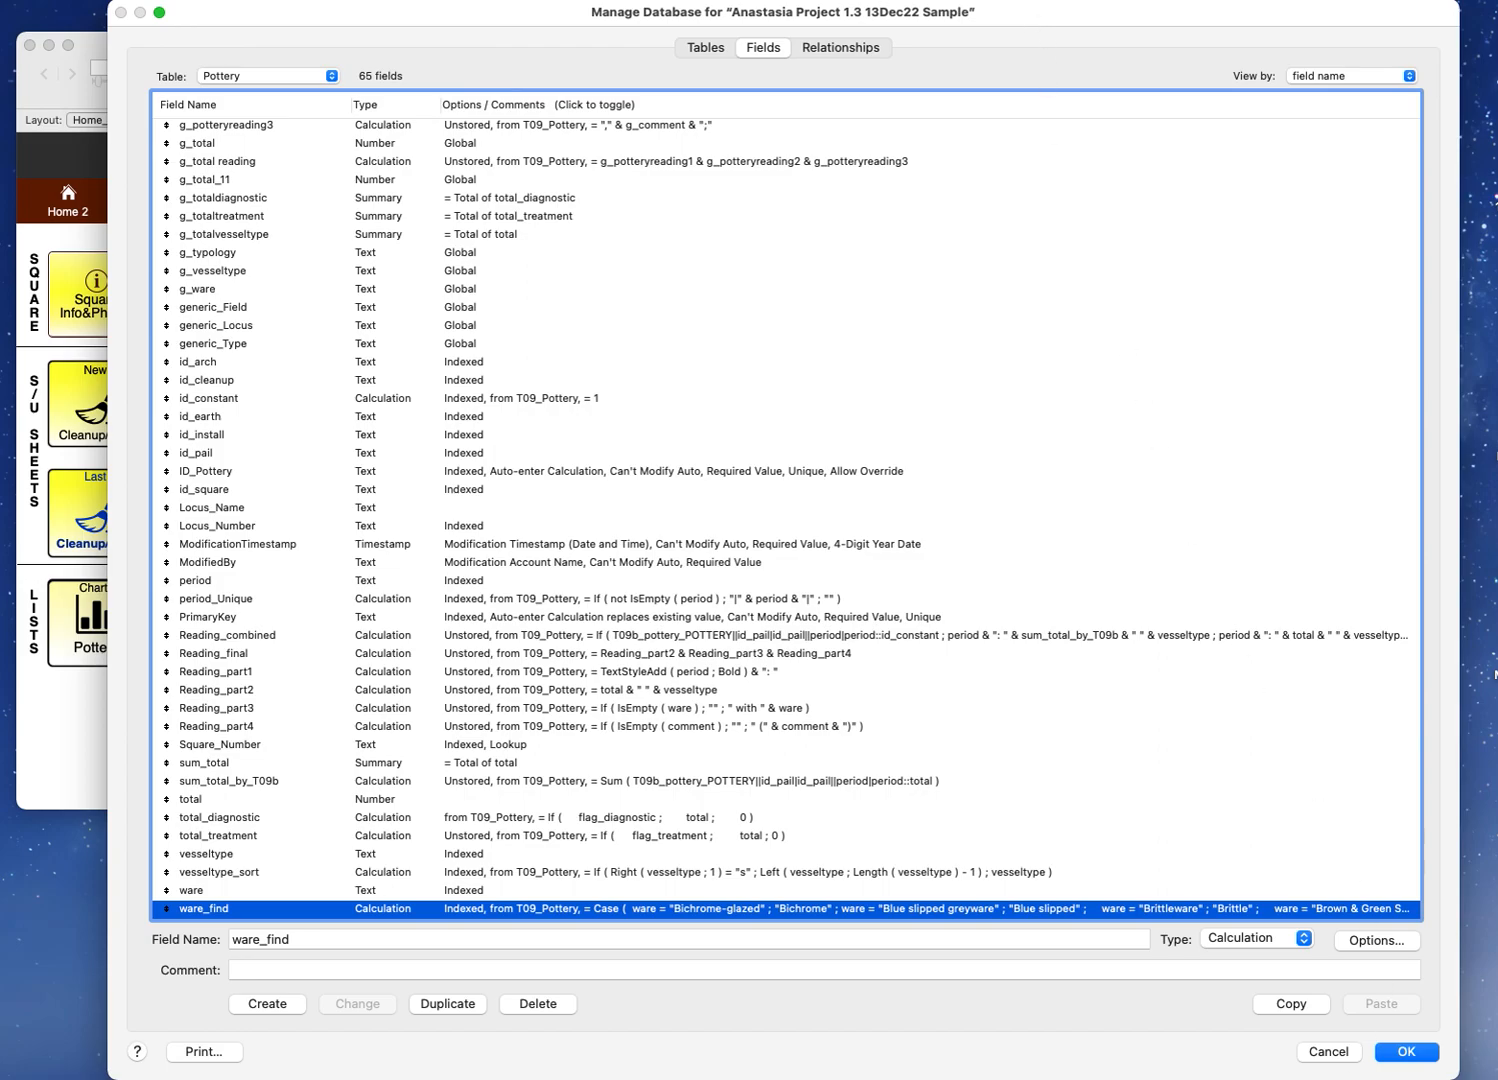
click(1362, 942)
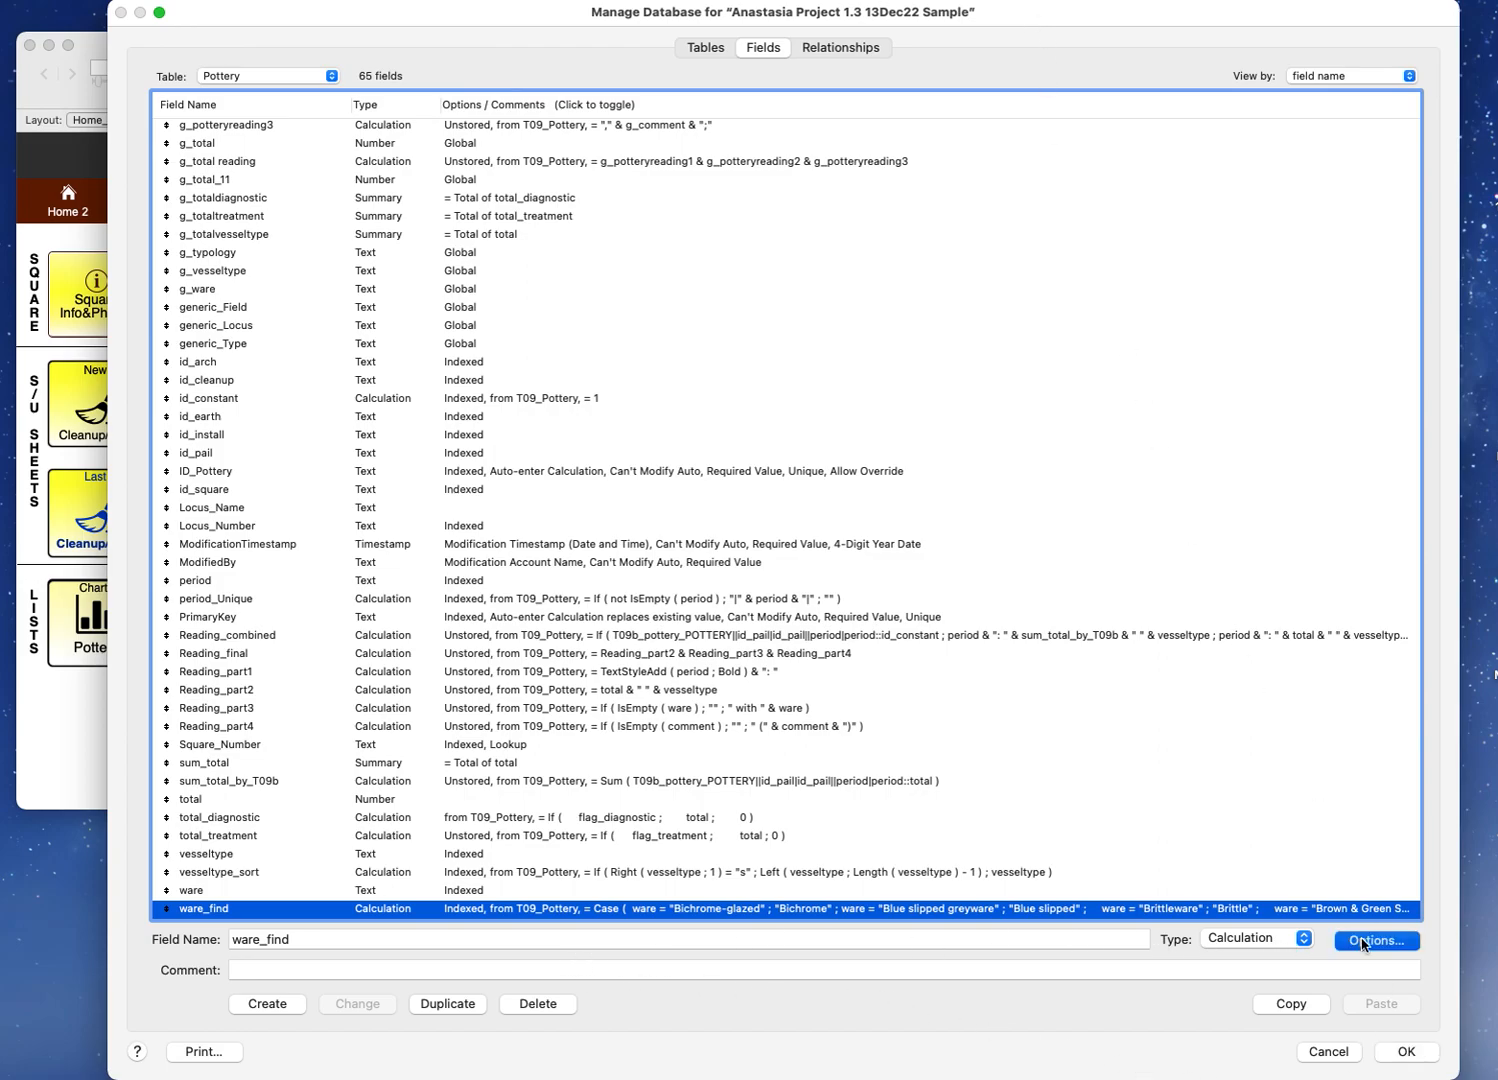
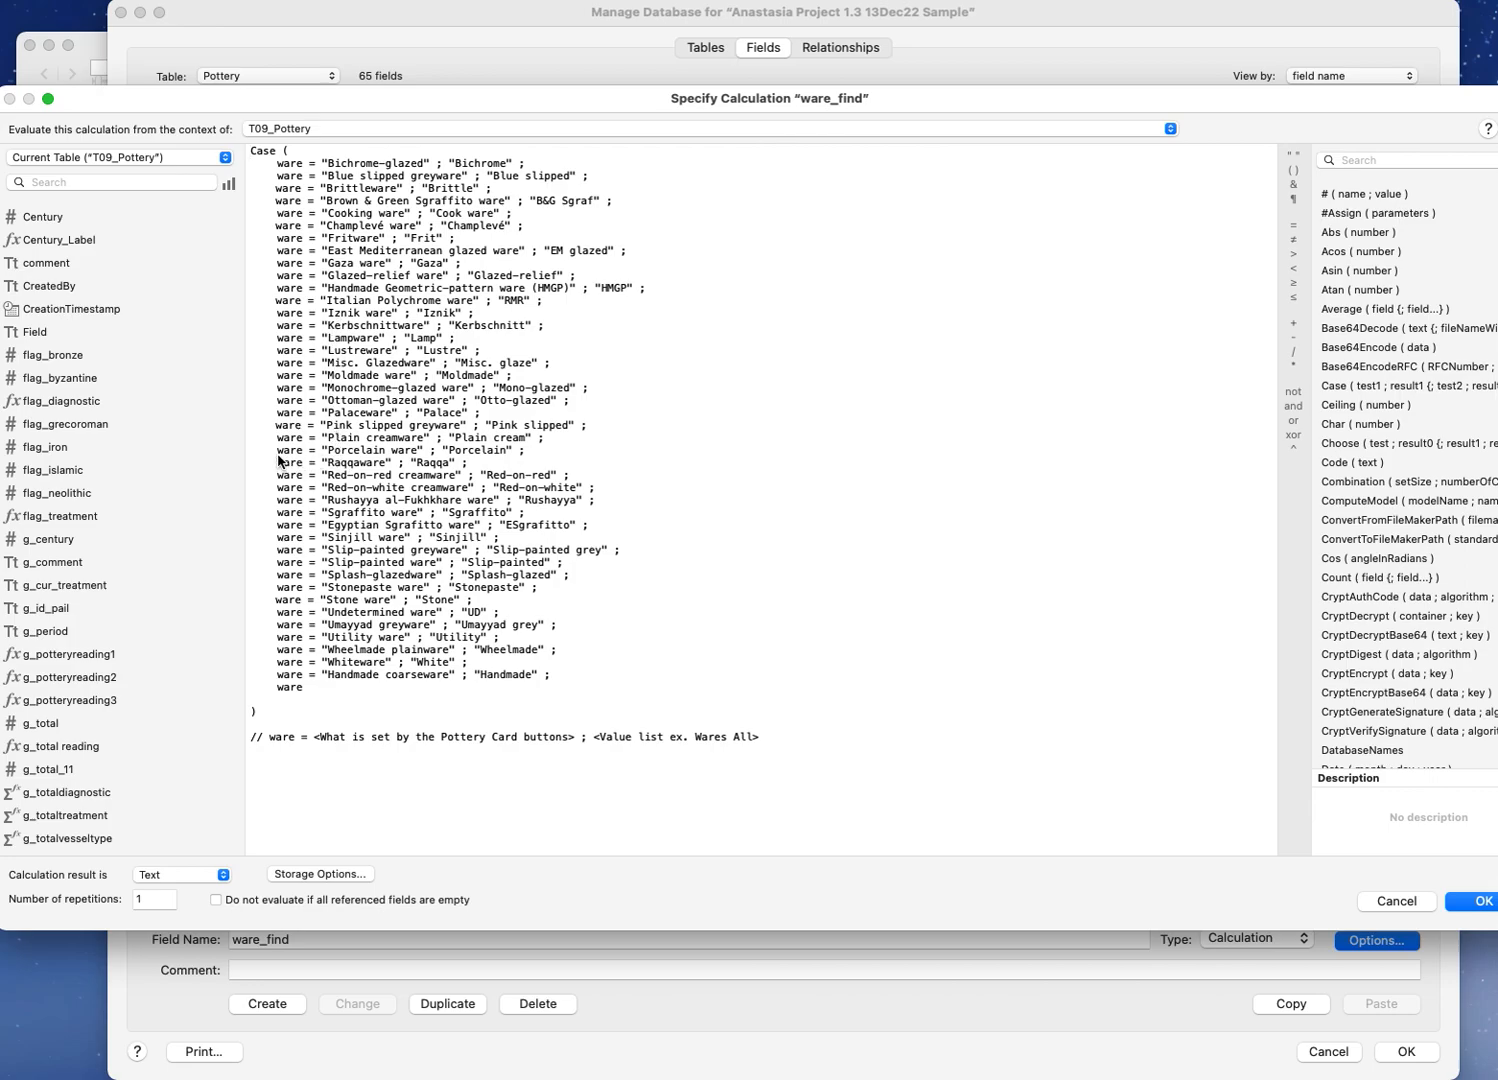
Step: Duplicate the Porcelain ware line of the Case calculation on a new line below the Plain creamware entry
drag(277, 450, 545, 453)
key(super+c)
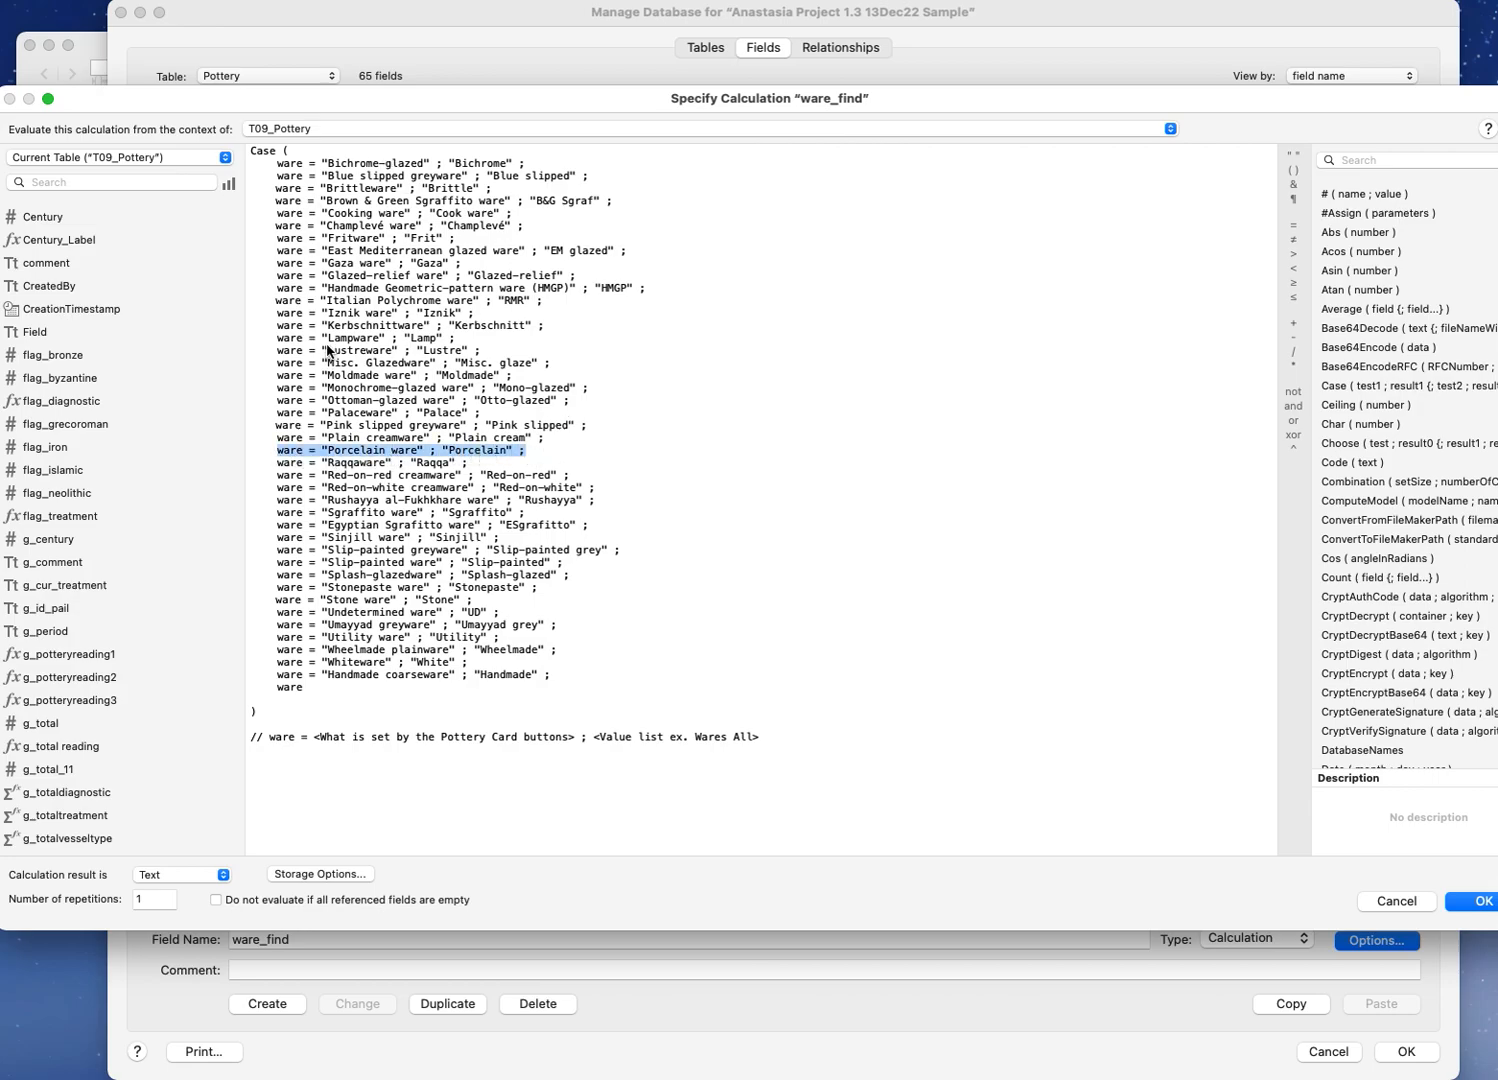
click(563, 437)
key(Return)
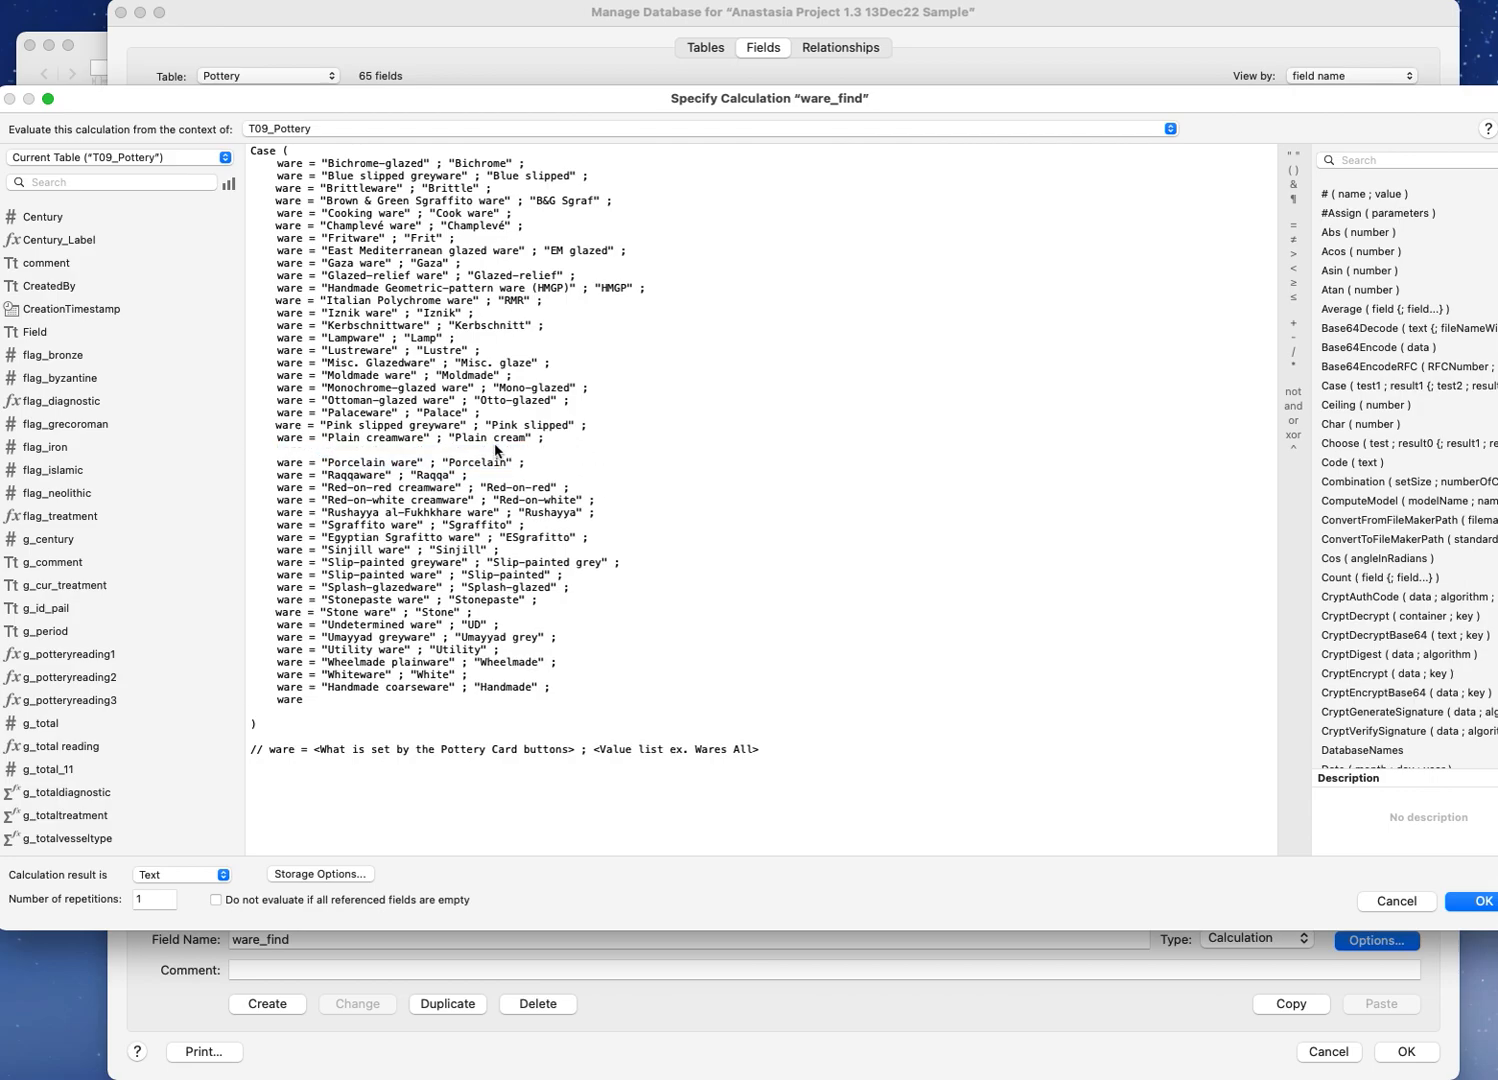
key(super+v)
Step: Change the ware name in the duplicated line to "Purple Slipped greyware"
click(334, 456)
drag(328, 455, 415, 459)
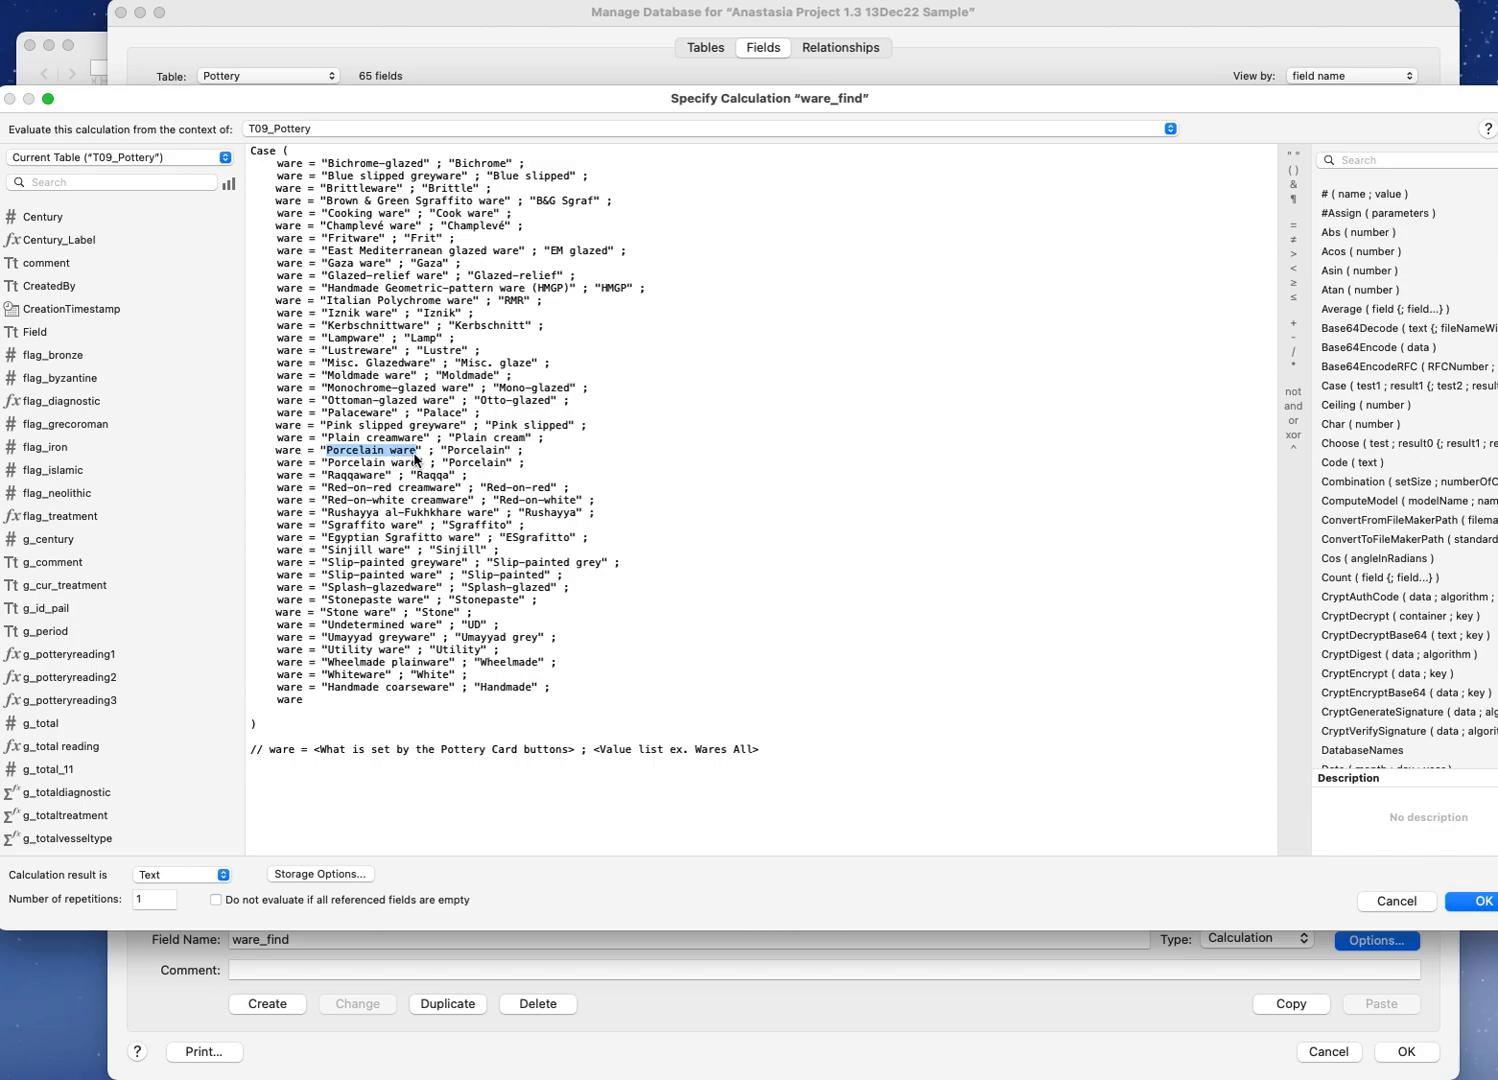
text(Purple )
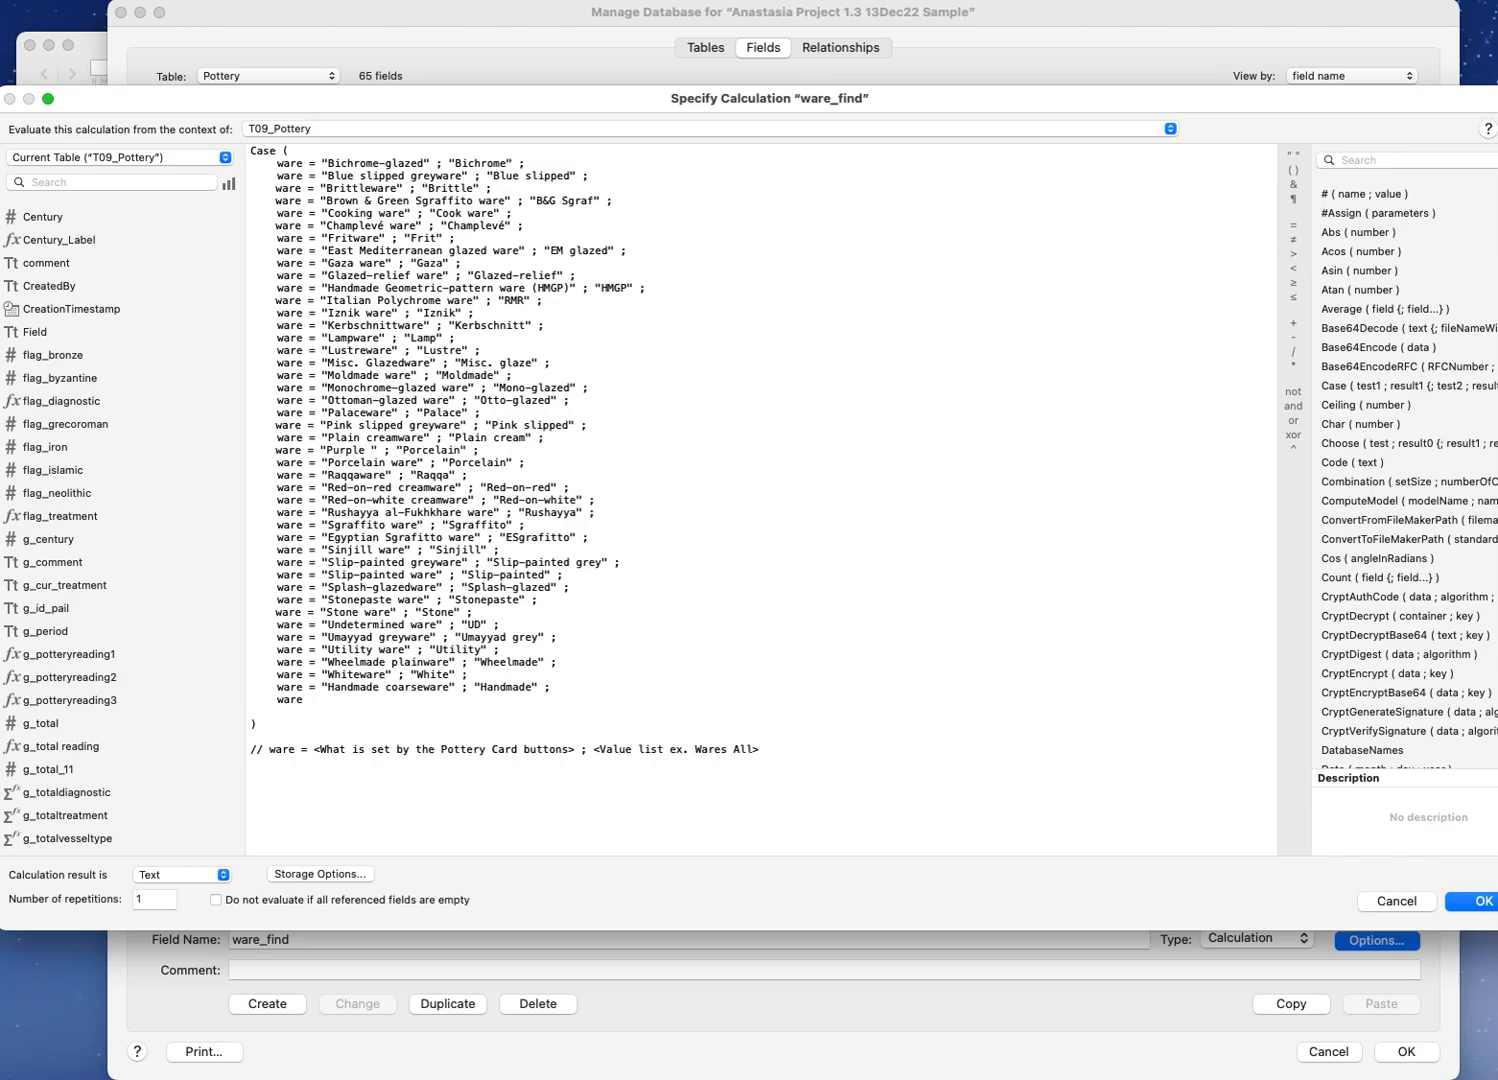
text(Slipped )
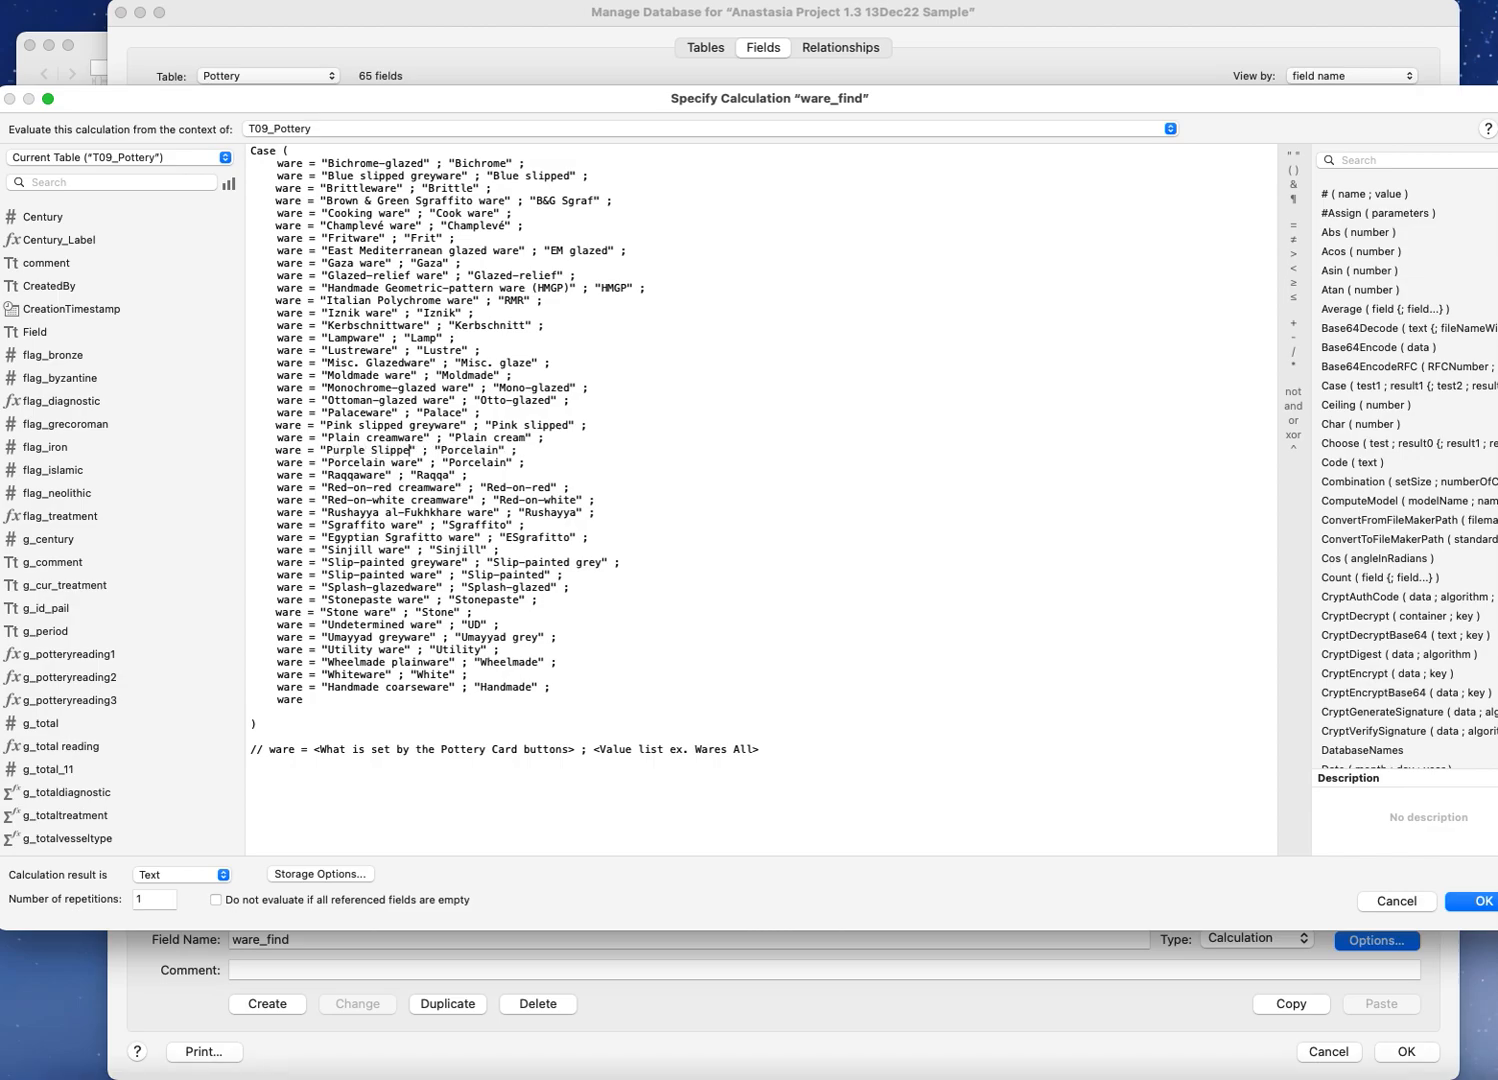
text(greyware)
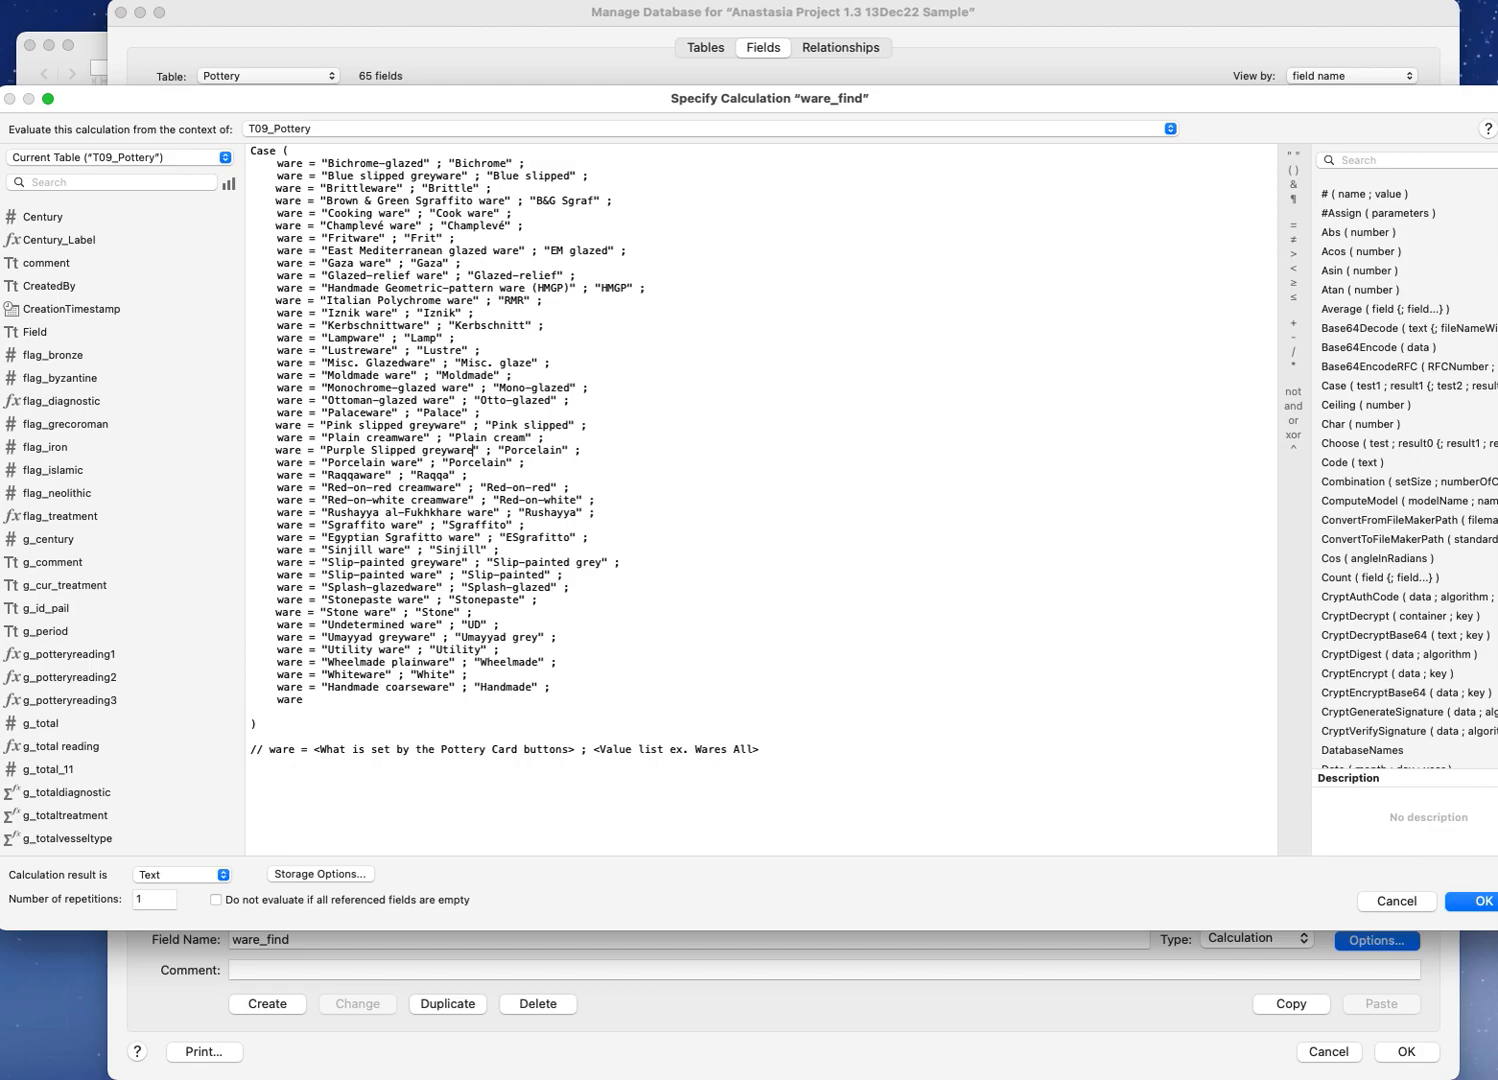
drag(474, 451, 341, 457)
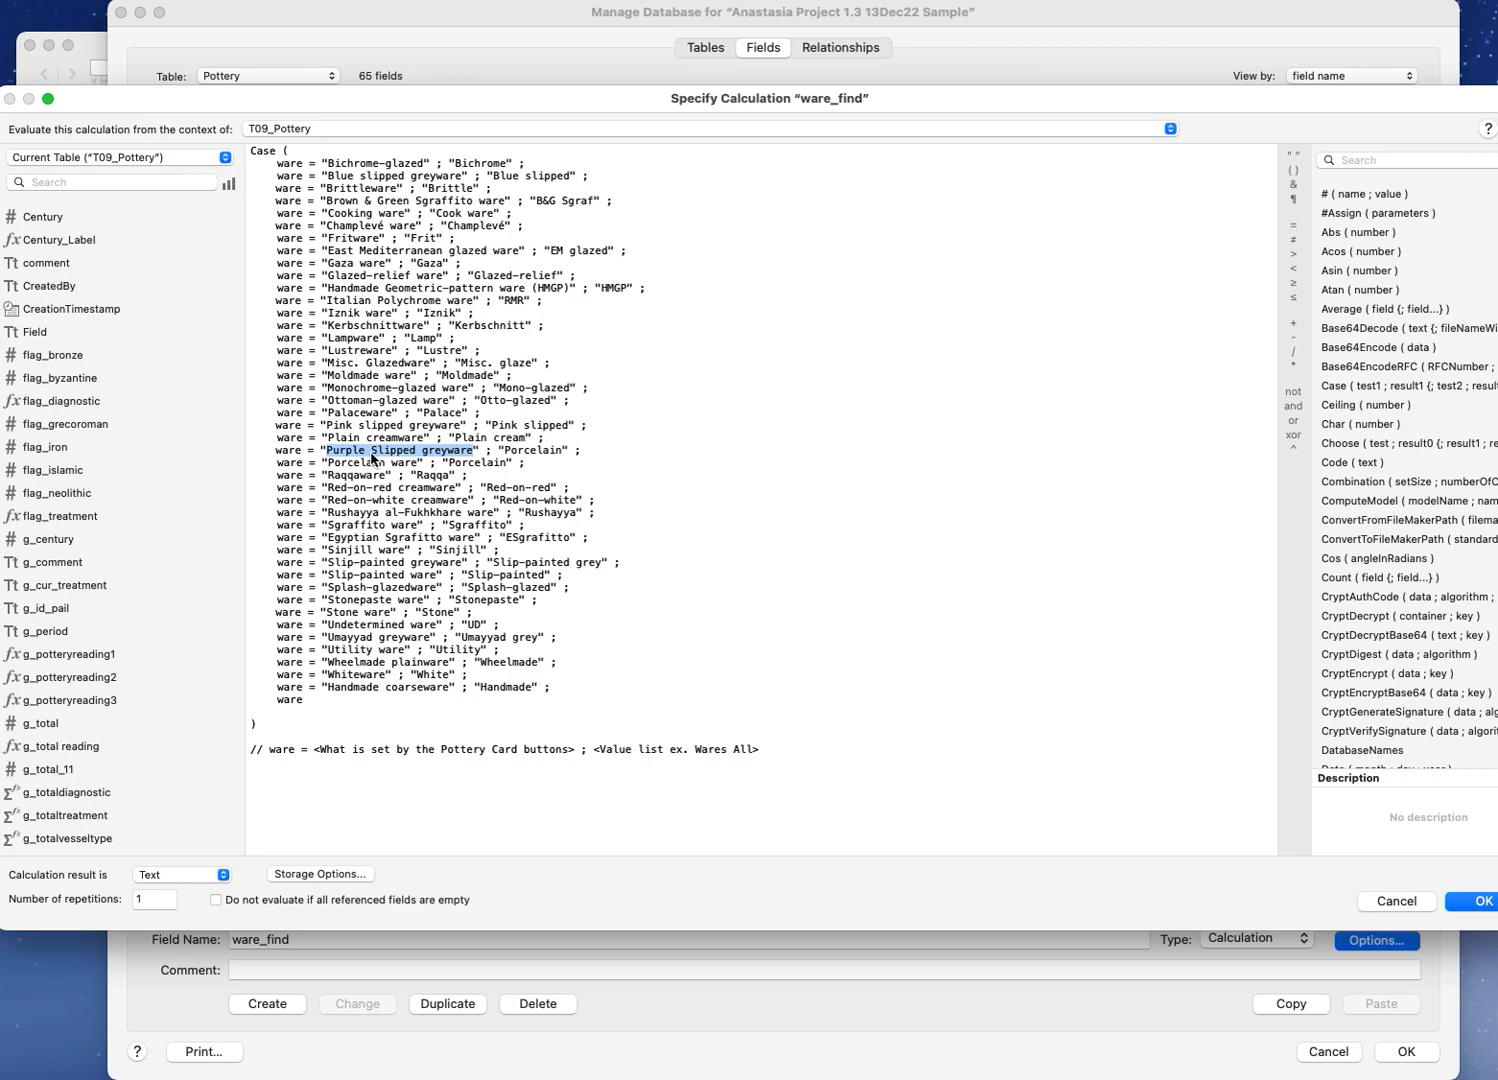
Step: Replace the duplicated line's result value with "Purple slipped"
click(506, 451)
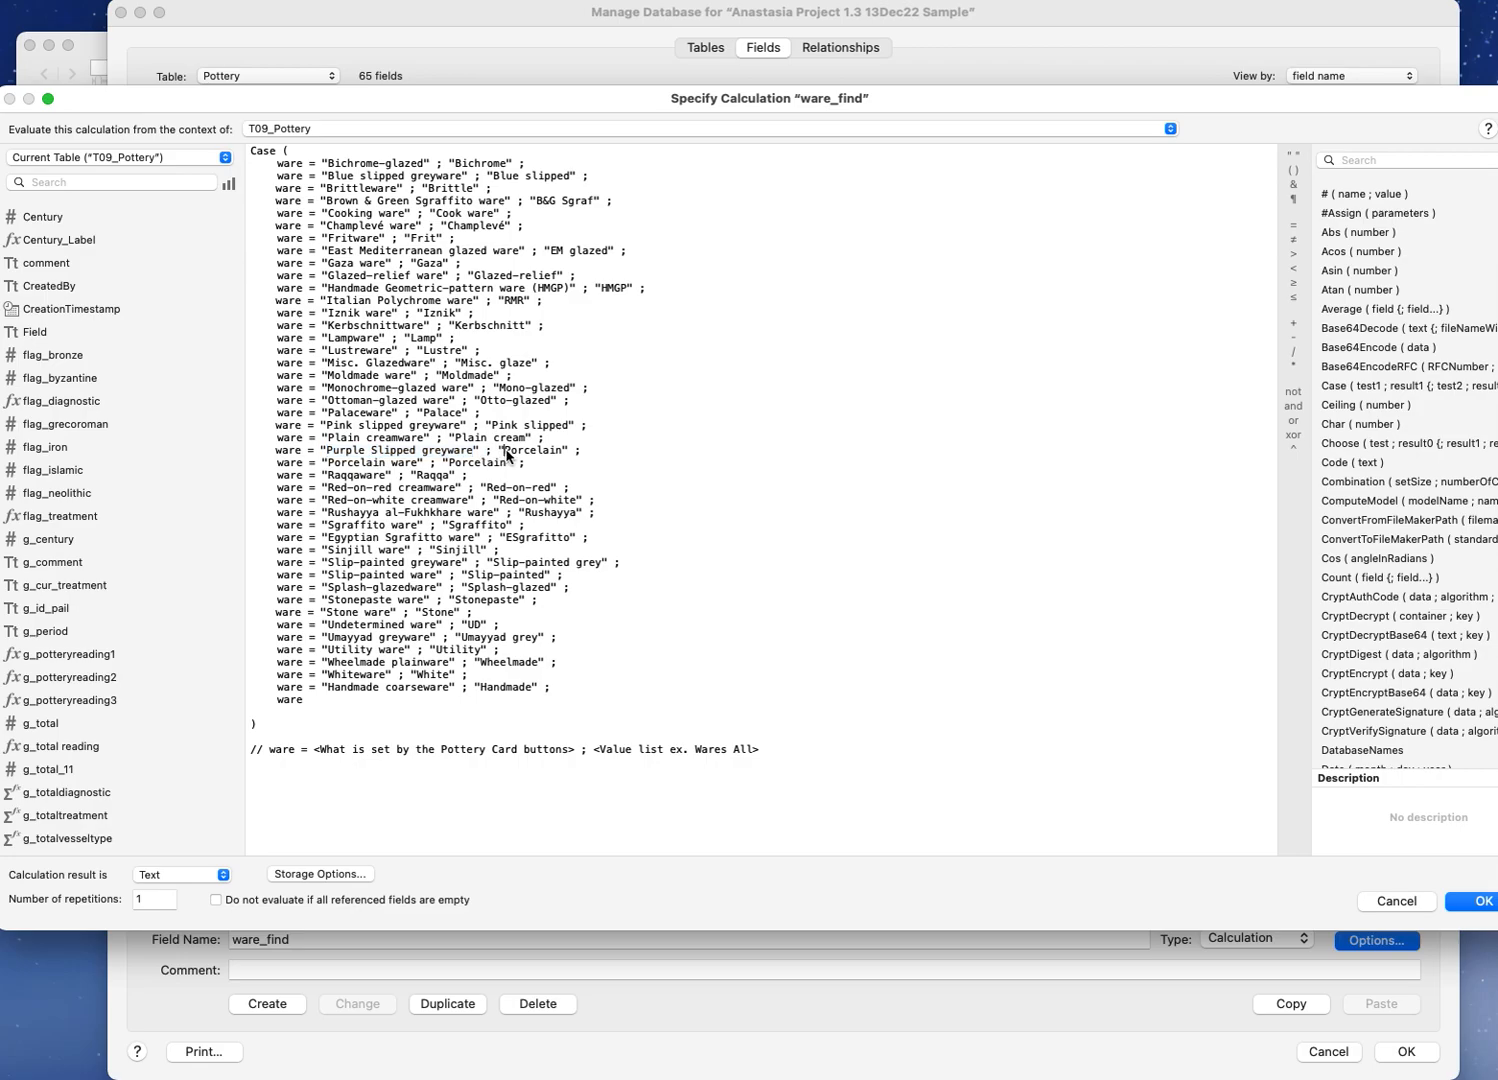
drag(506, 452, 563, 458)
text(PSG)
key(BackSpace)
key(BackSpace)
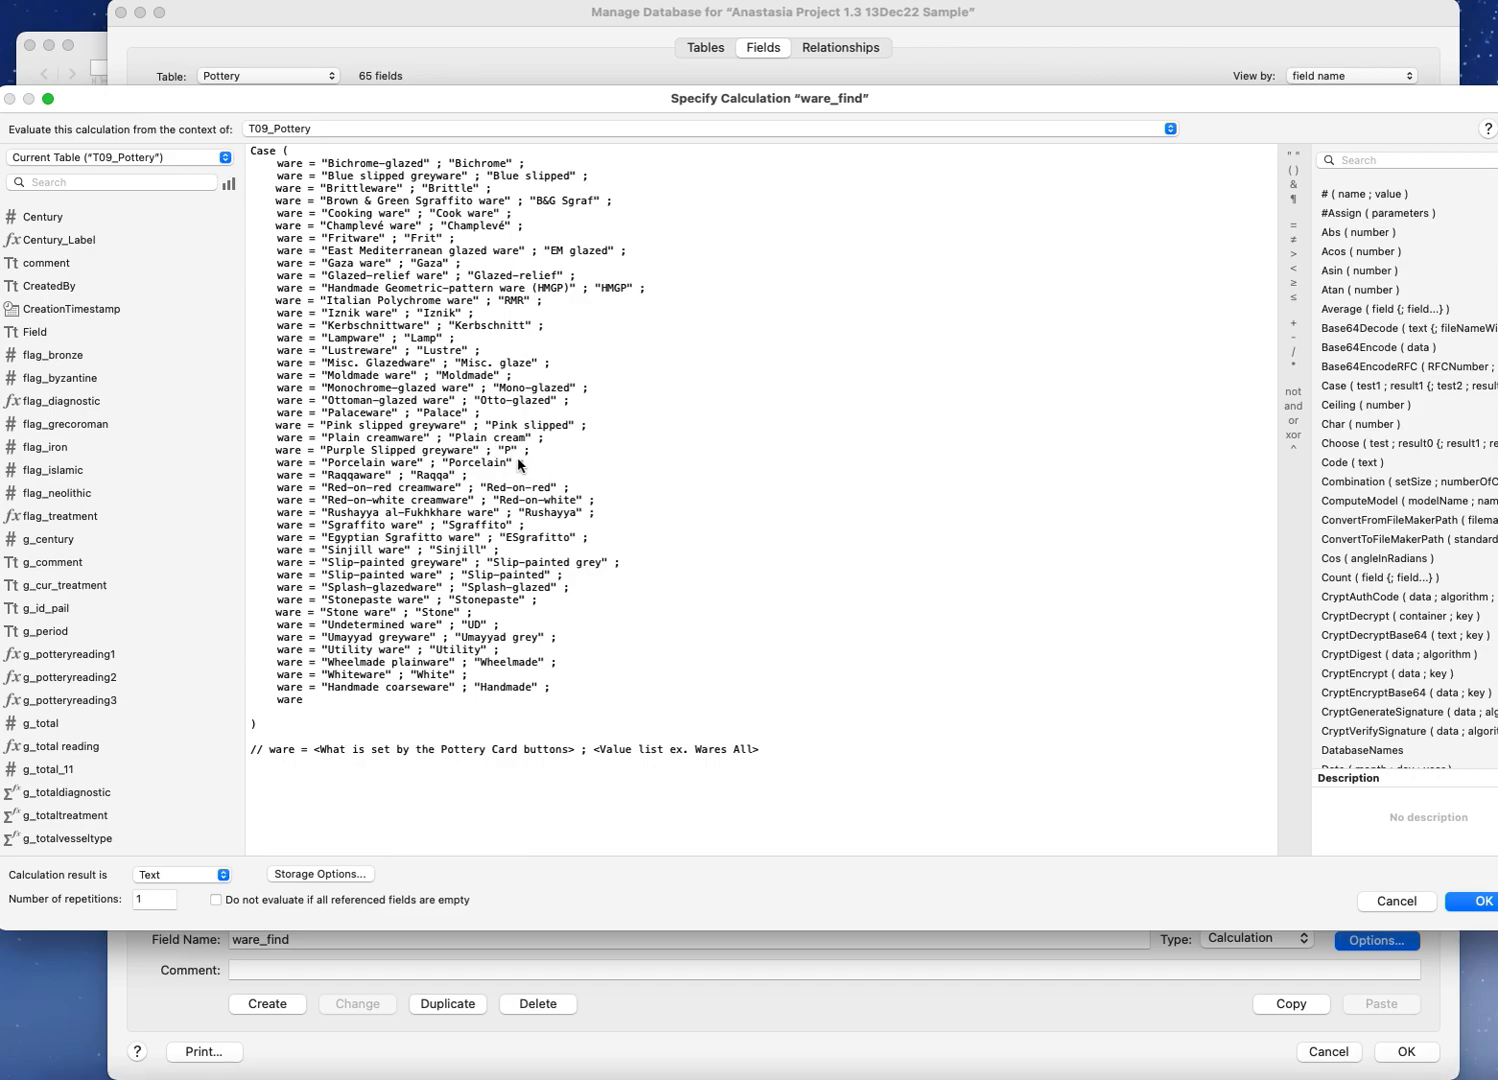
text(urple slip)
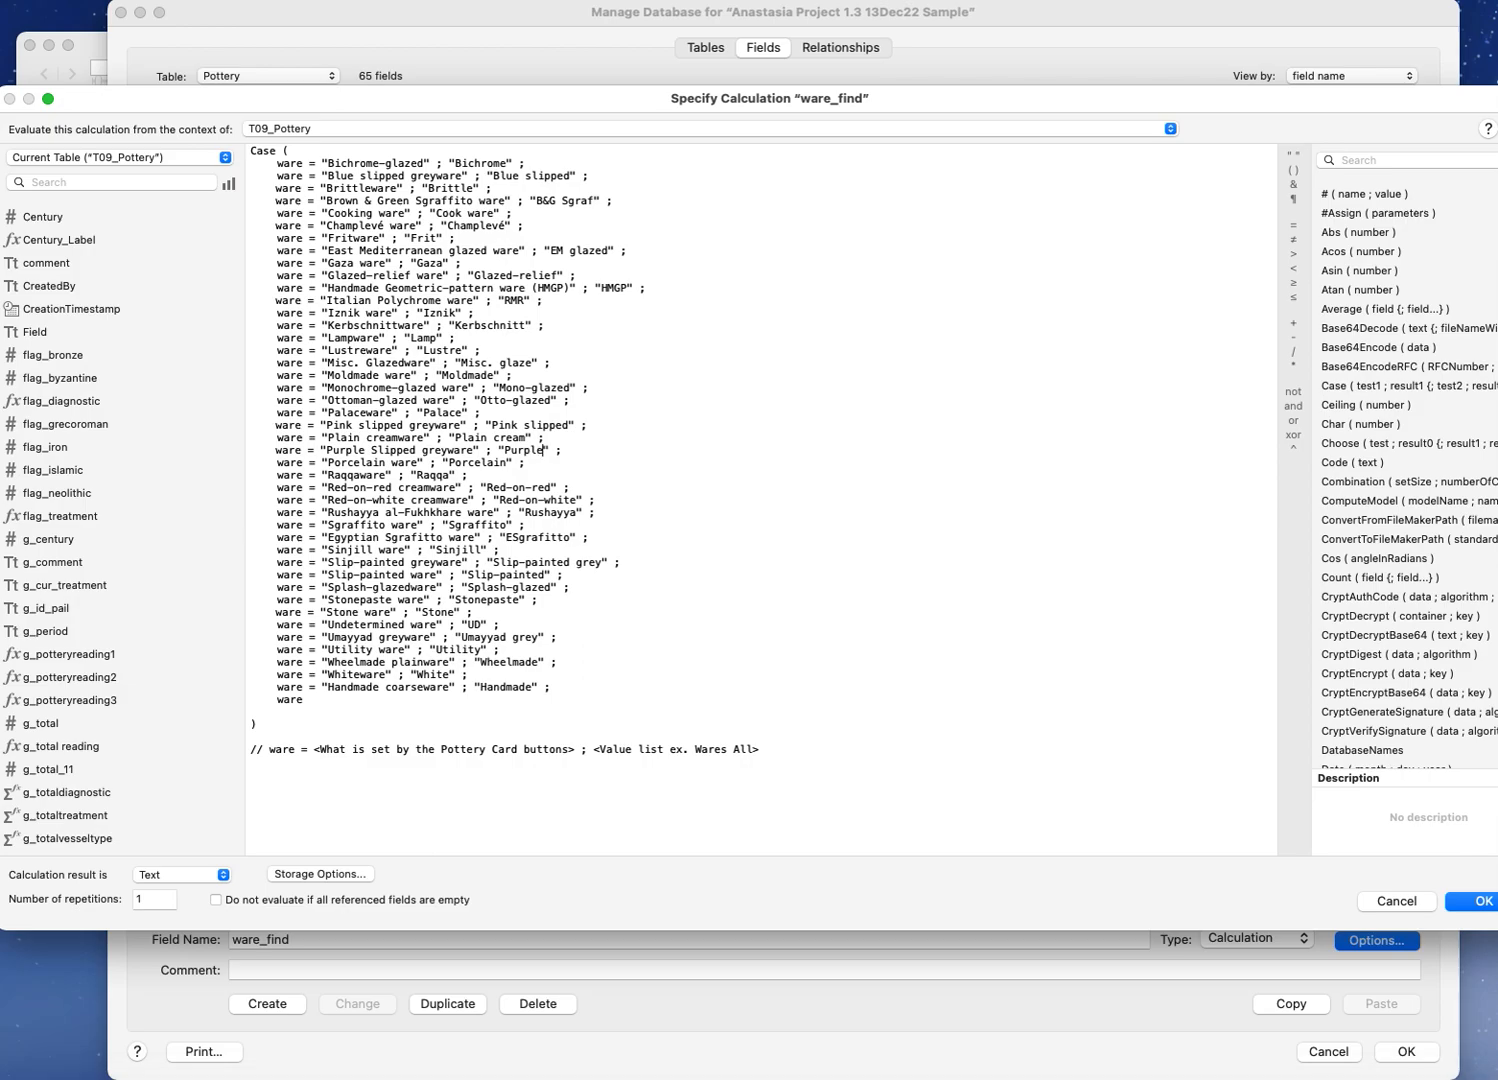
text(ped)
Step: Copy the "Purple slipped" result text, then accept the ware_find calculation and save the database definition changes
drag(594, 451, 506, 453)
click(213, 1)
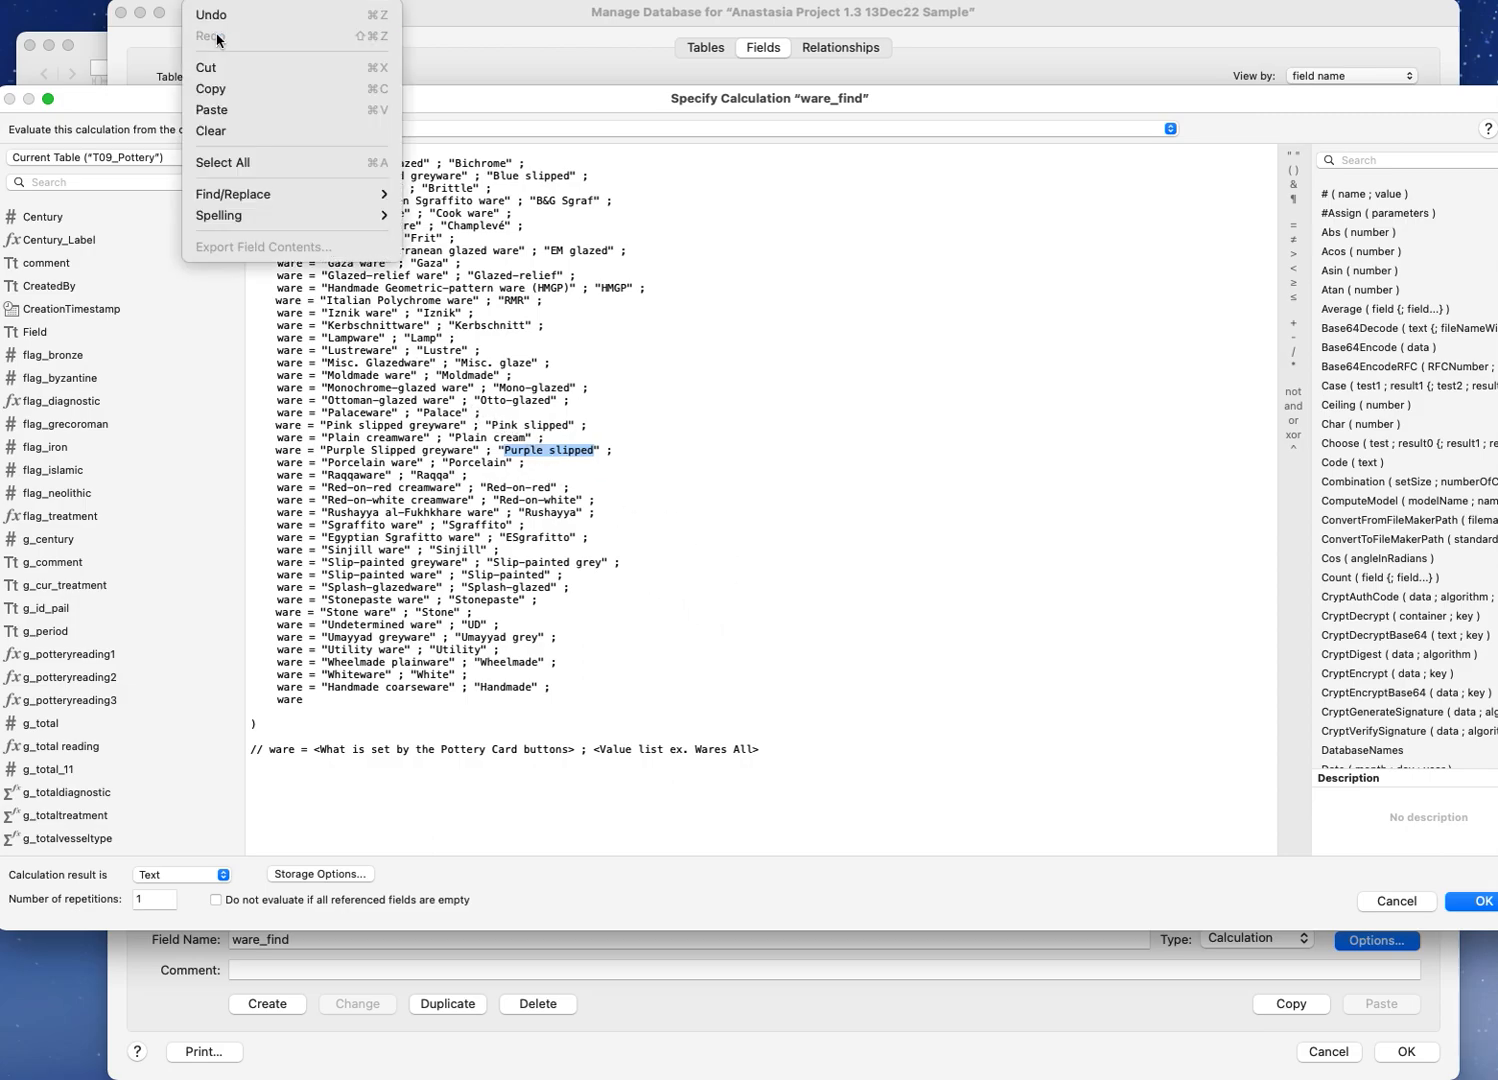
click(227, 92)
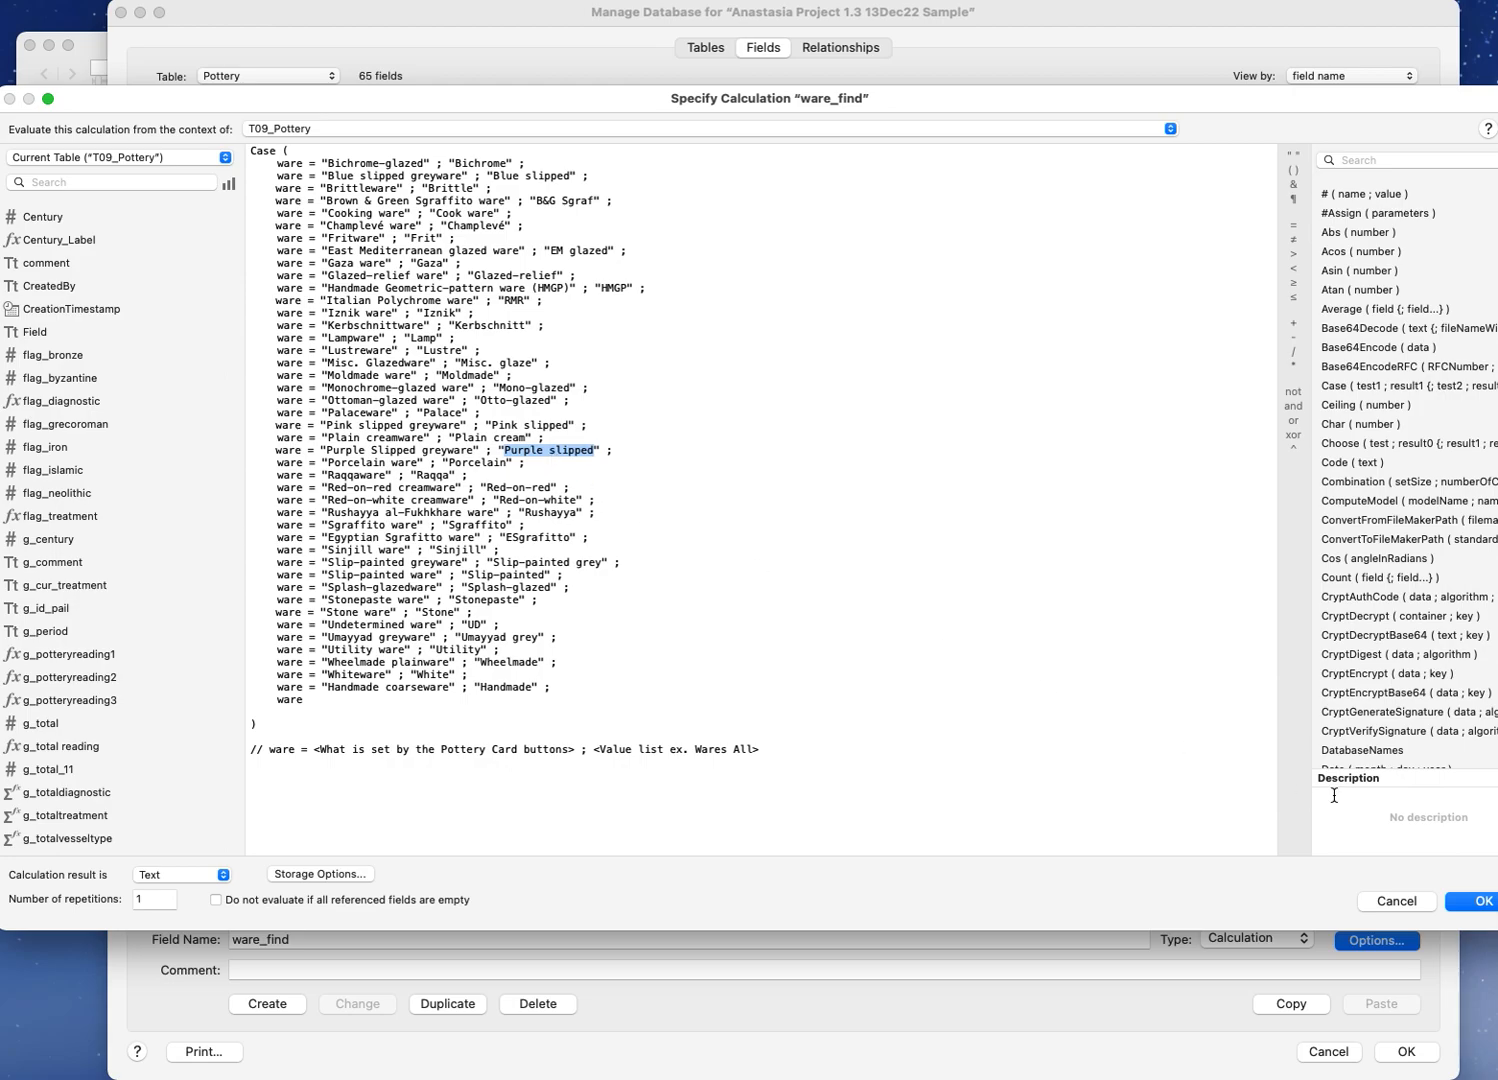
click(1478, 901)
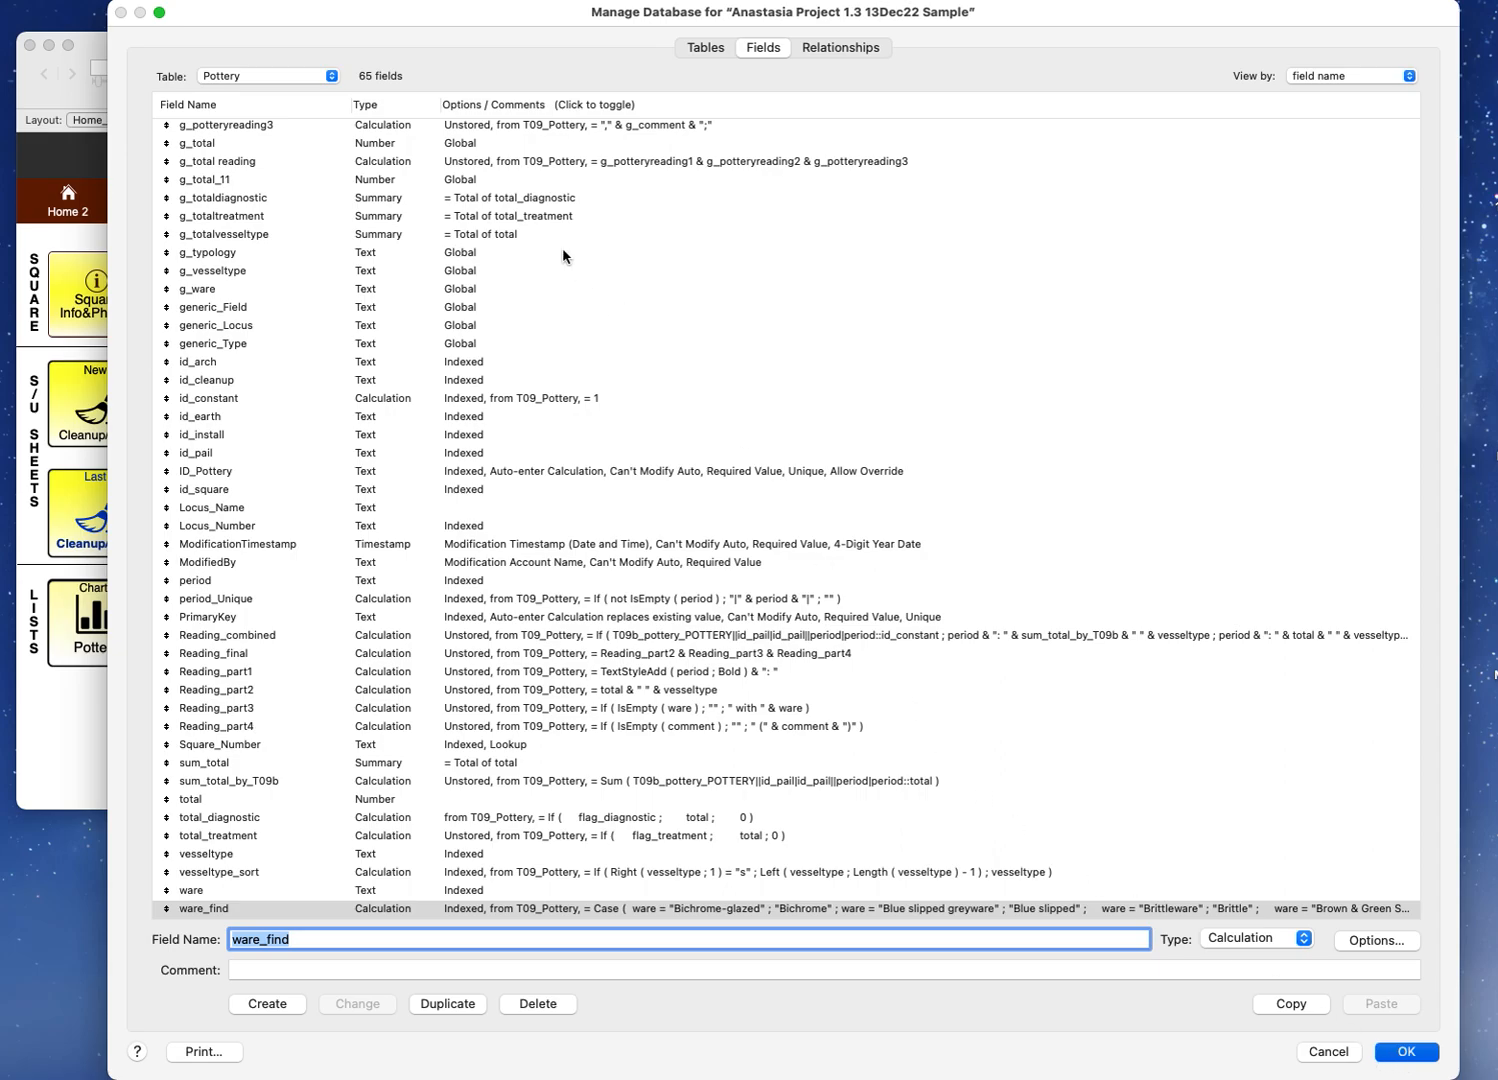
key(Return)
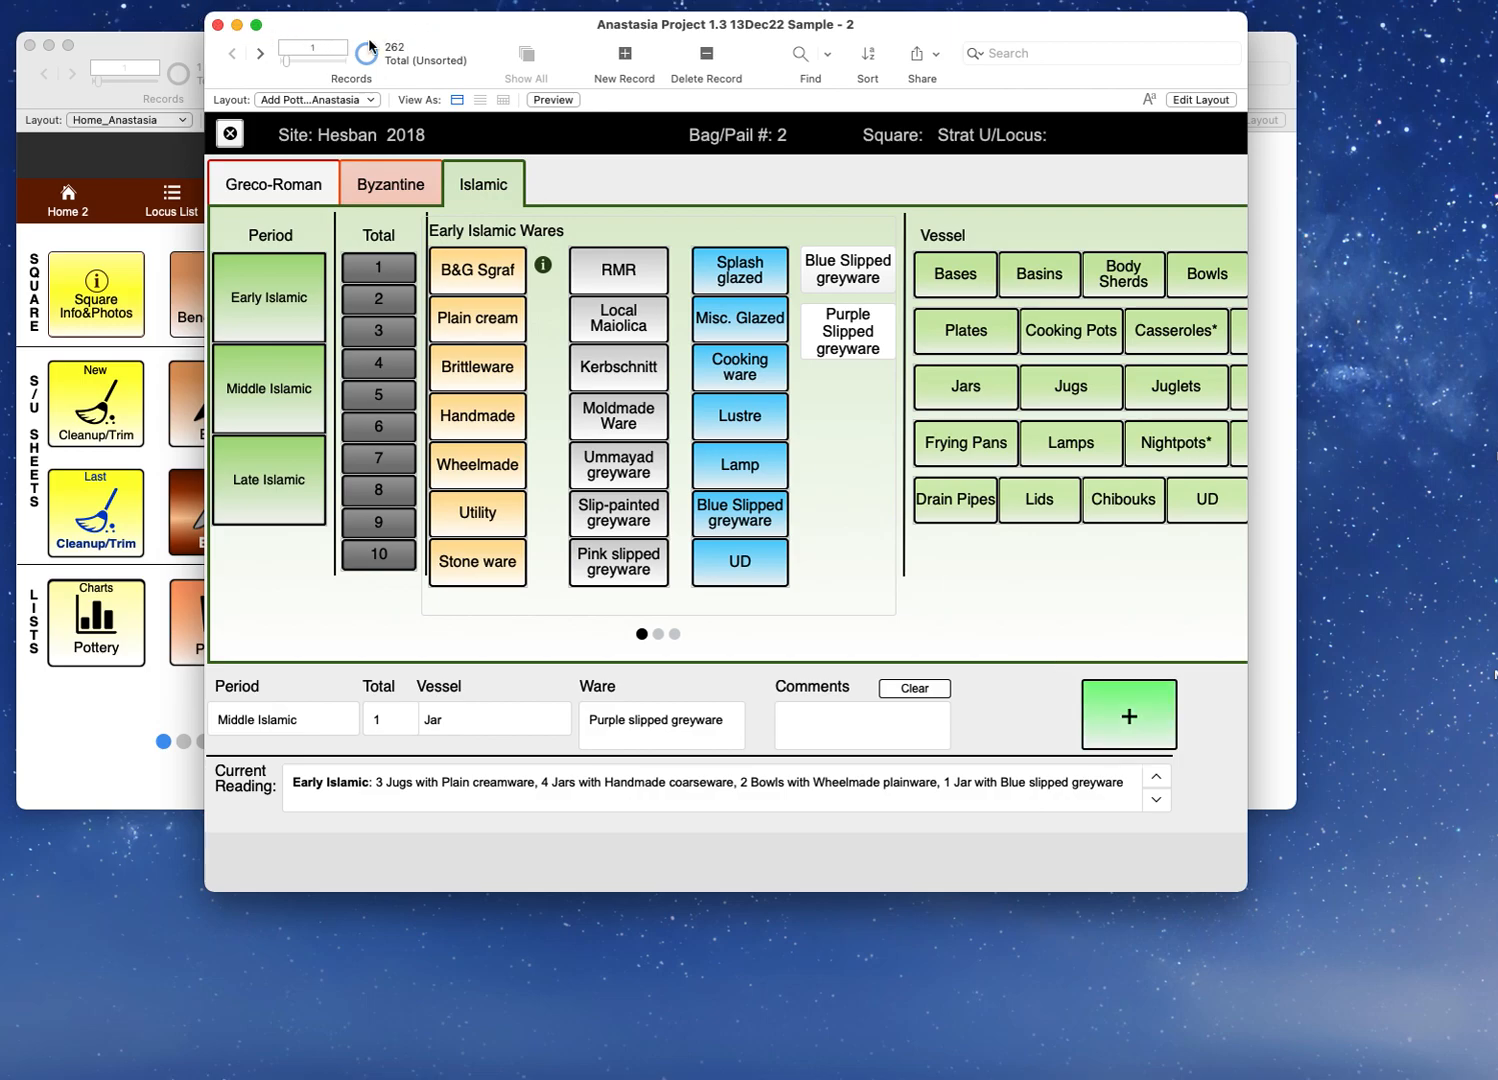
Step: Open the custom value list "Wares All" for editing in the file's value list management
click(163, 0)
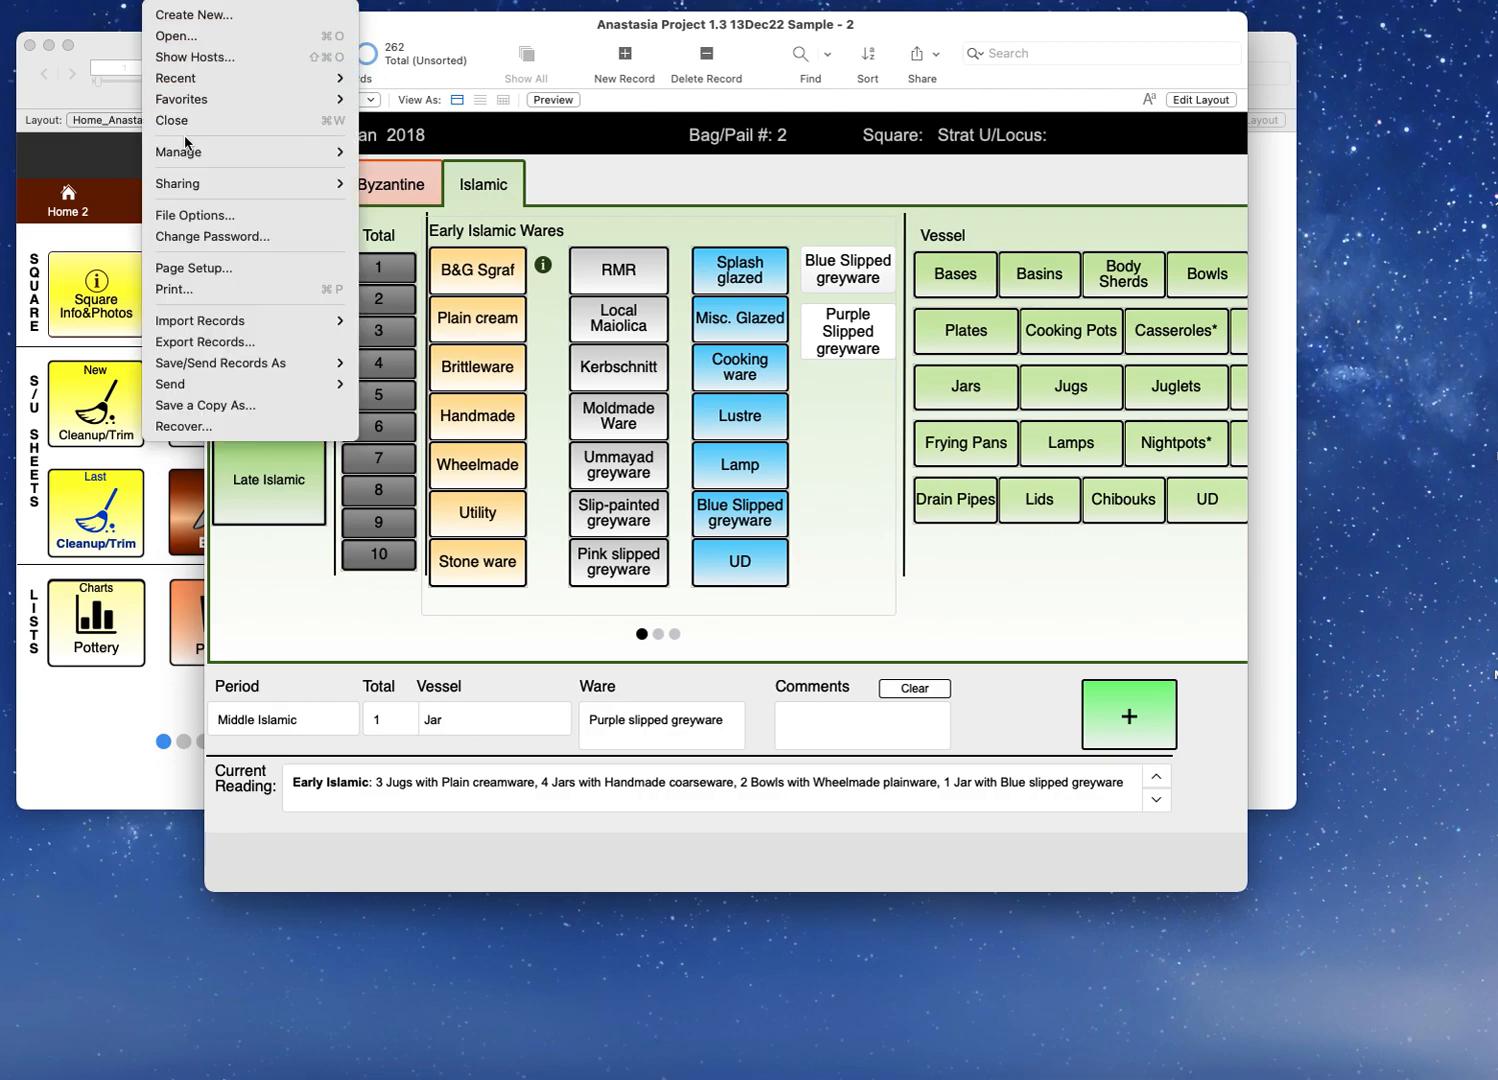
mouse_move(205, 152)
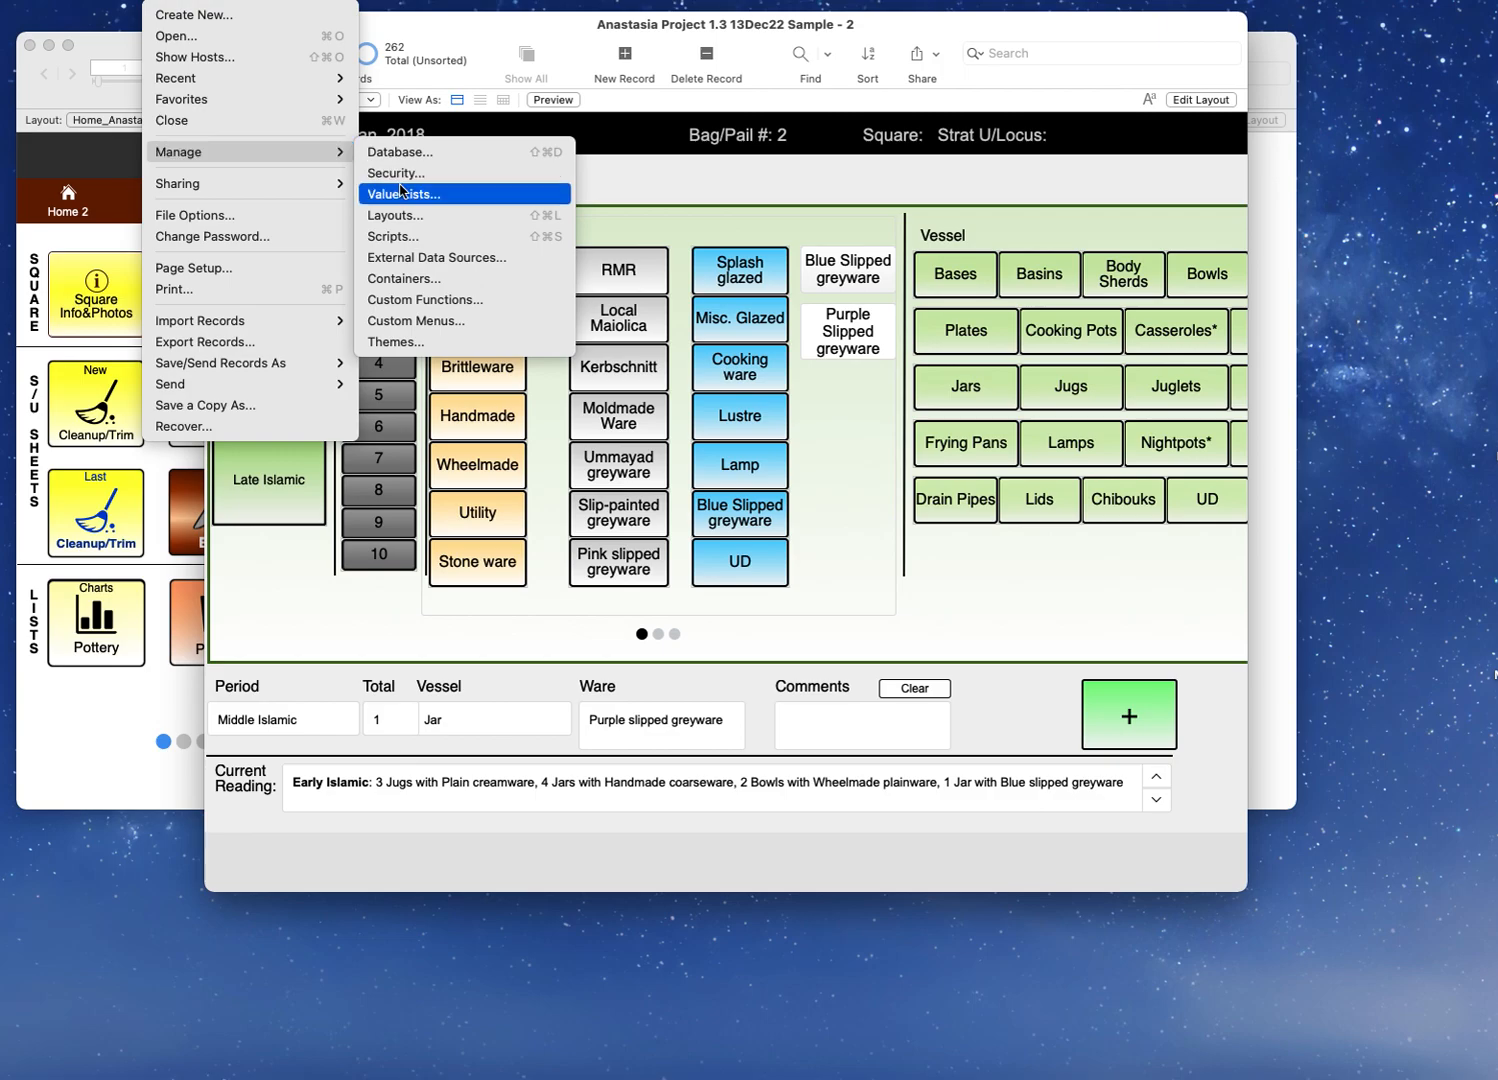
click(385, 196)
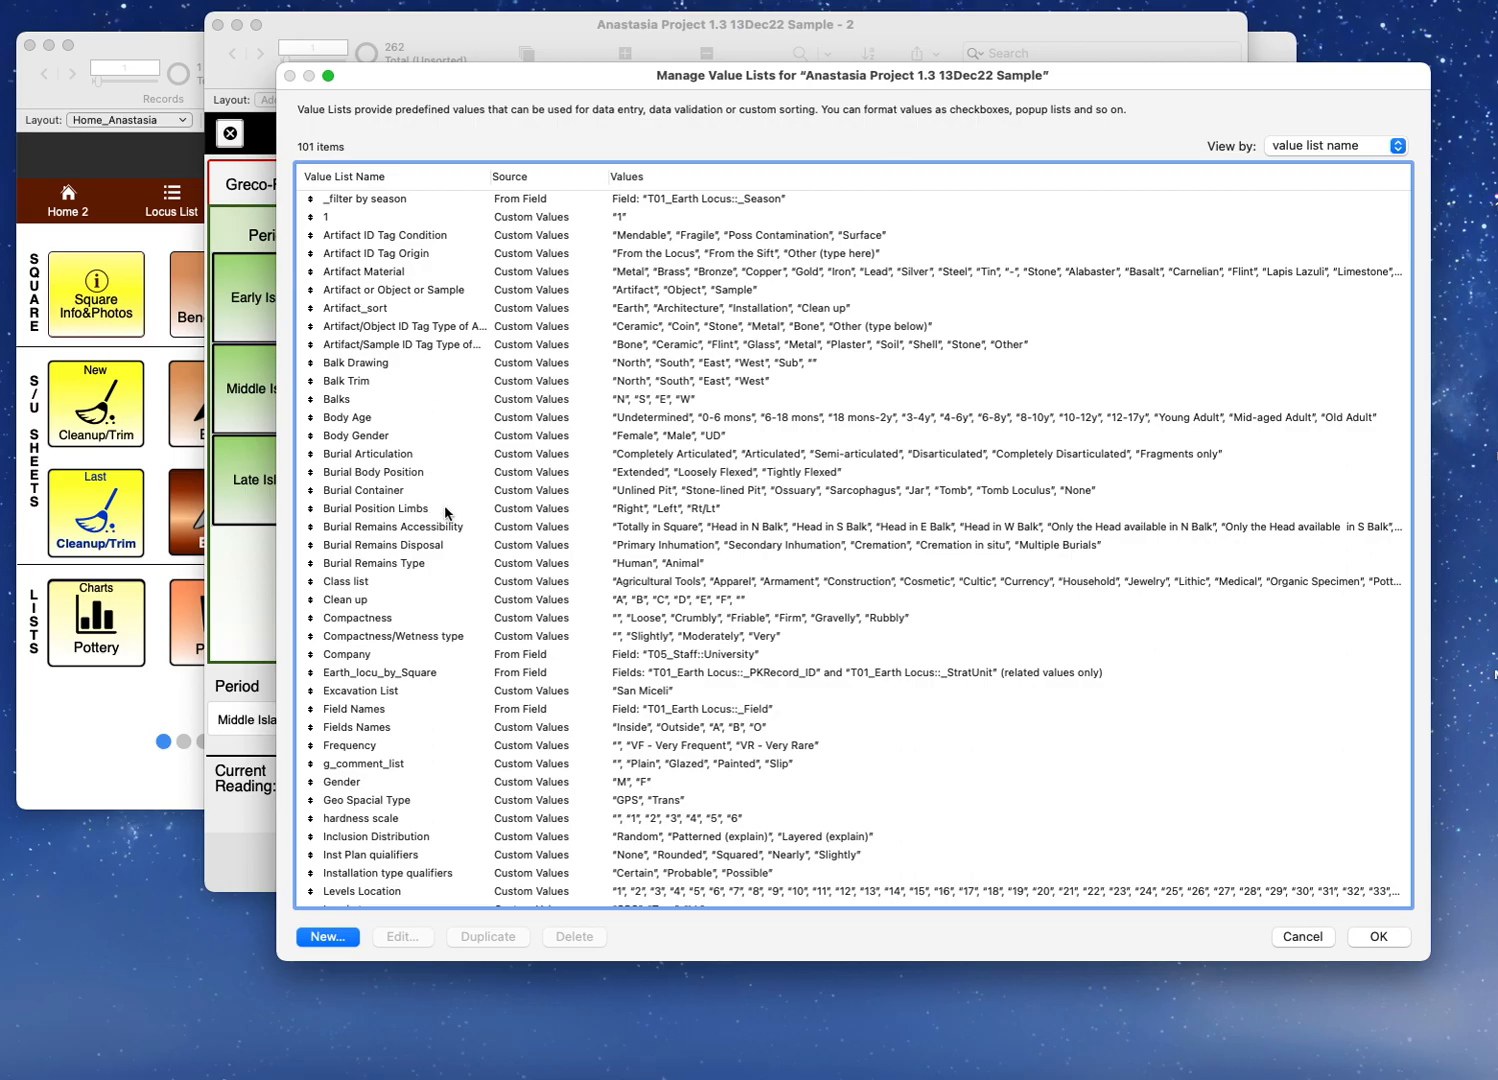
scroll(445, 513, down, 10)
scroll(445, 513, down, 7)
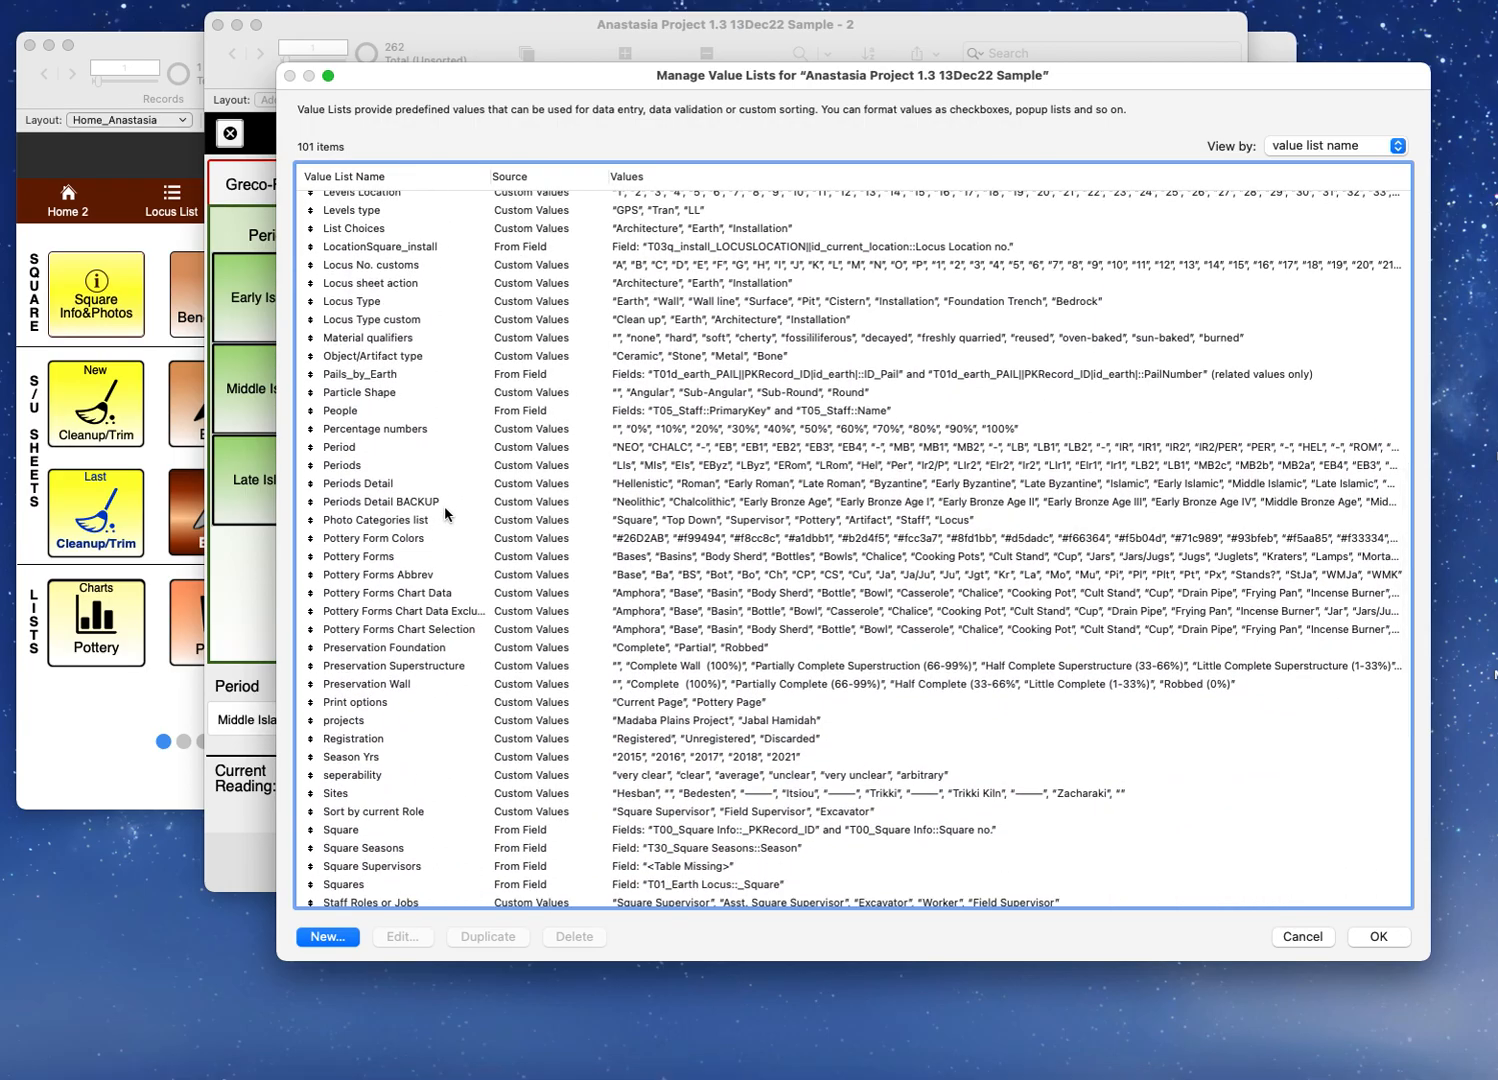
scroll(445, 513, down, 6)
scroll(445, 513, down, 5)
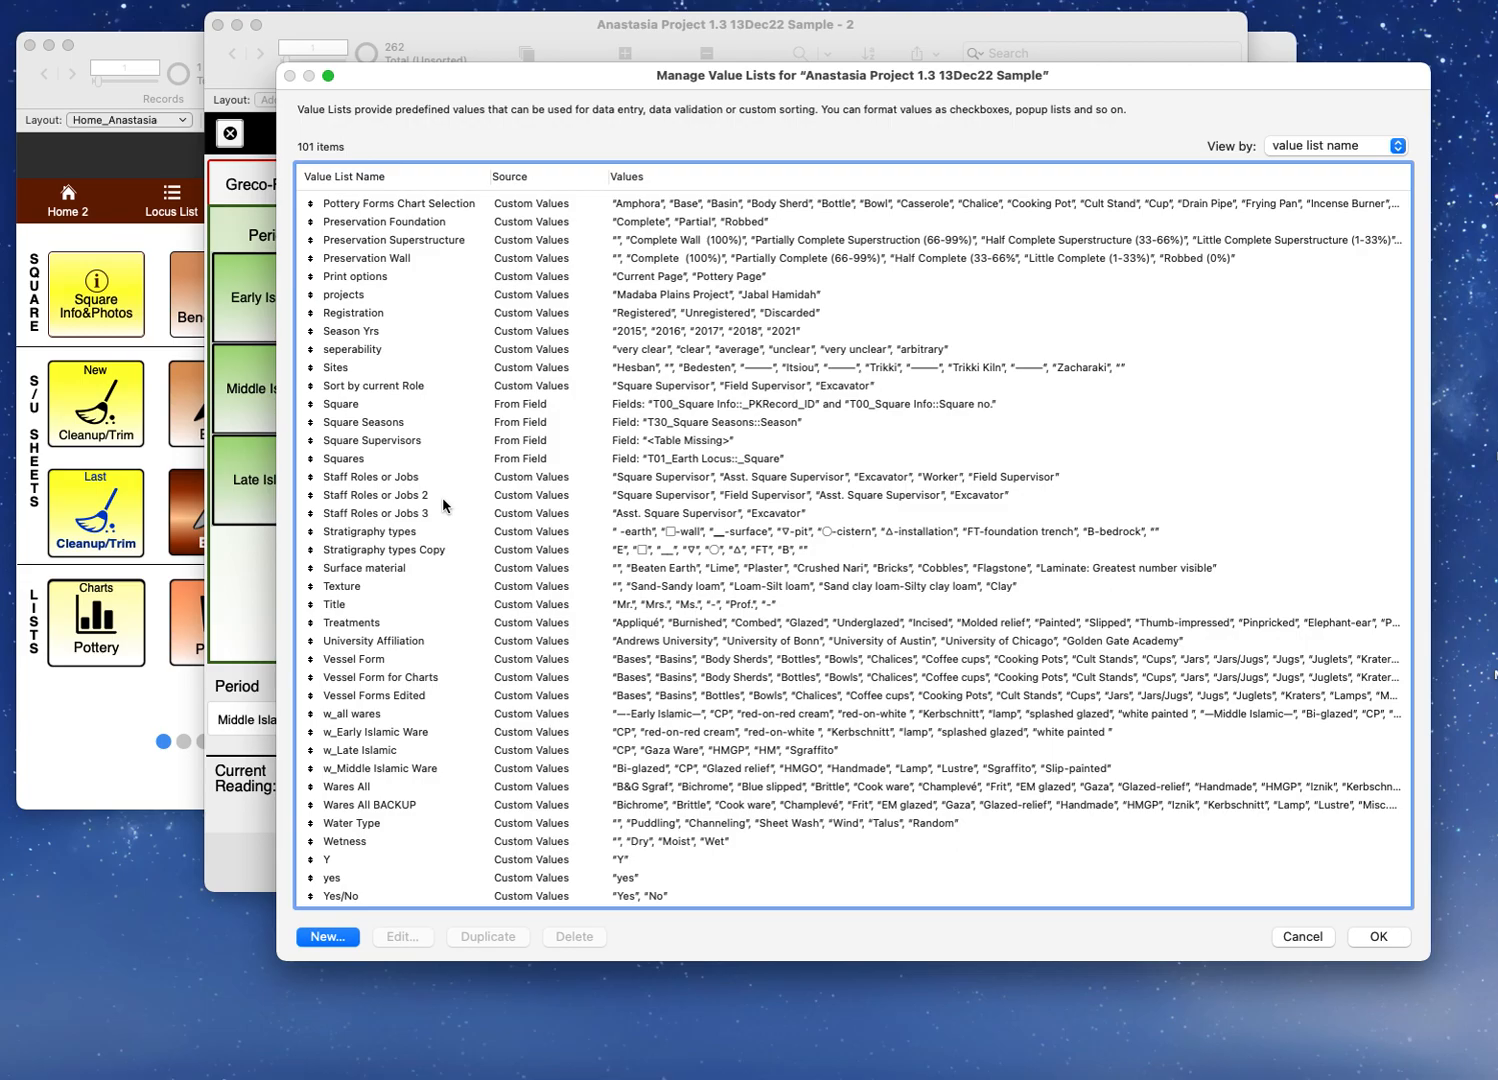
scroll(543, 236, up, 2)
scroll(543, 236, up, 3)
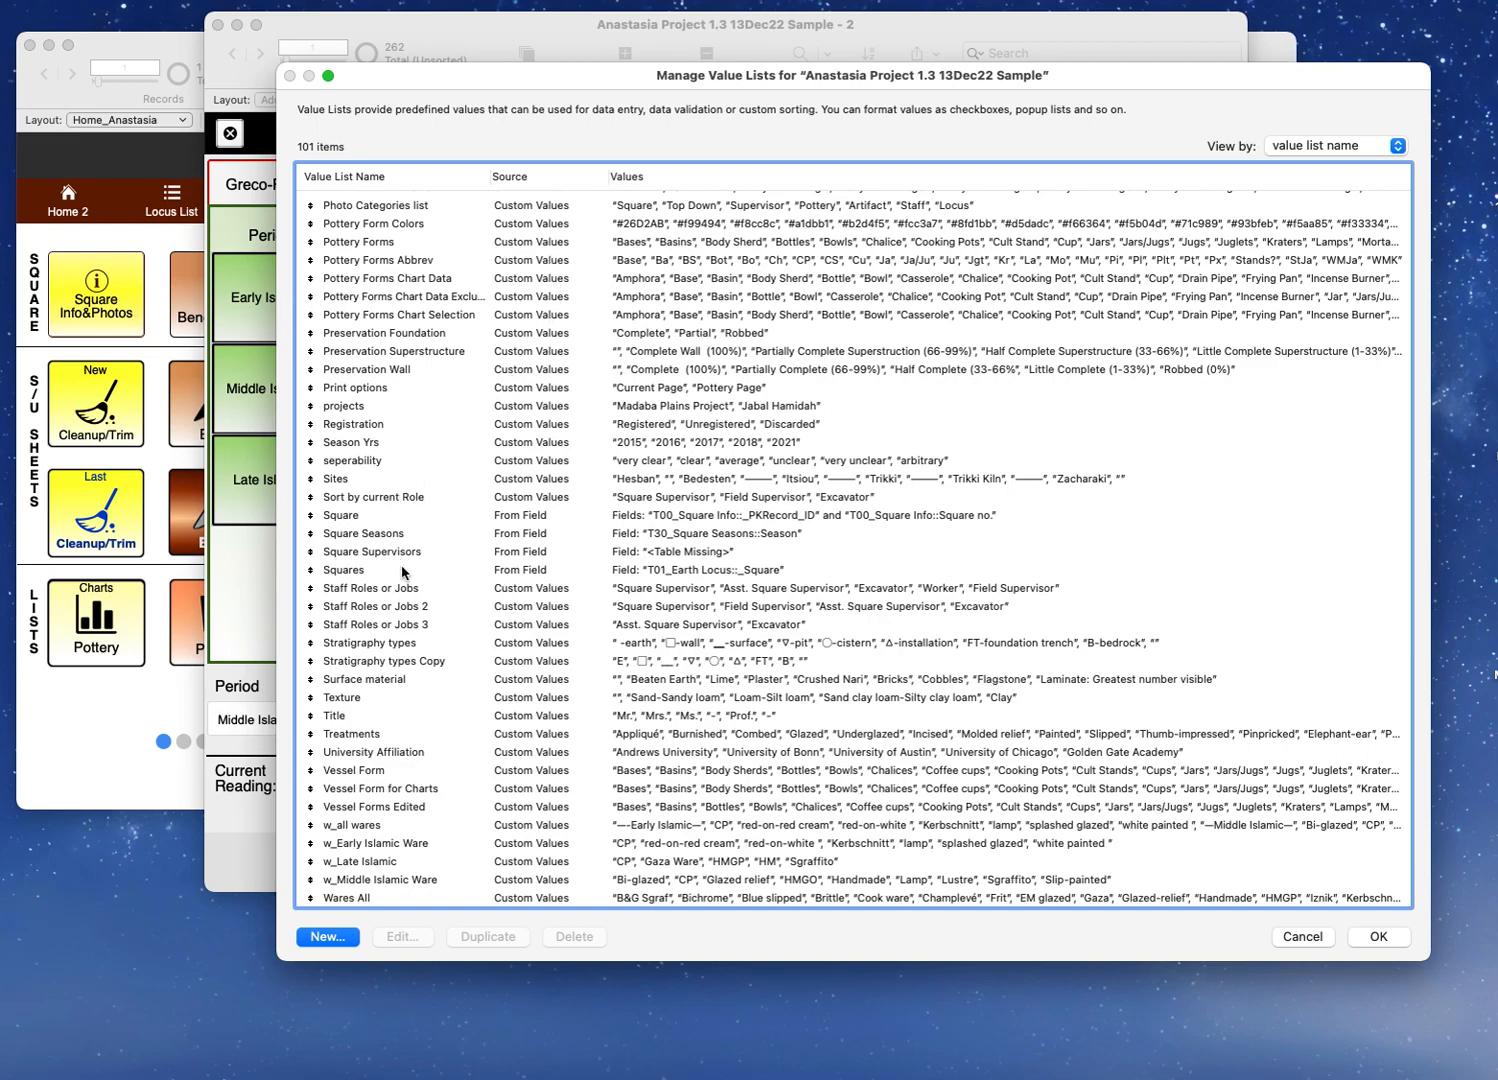
scroll(378, 897, down, 1)
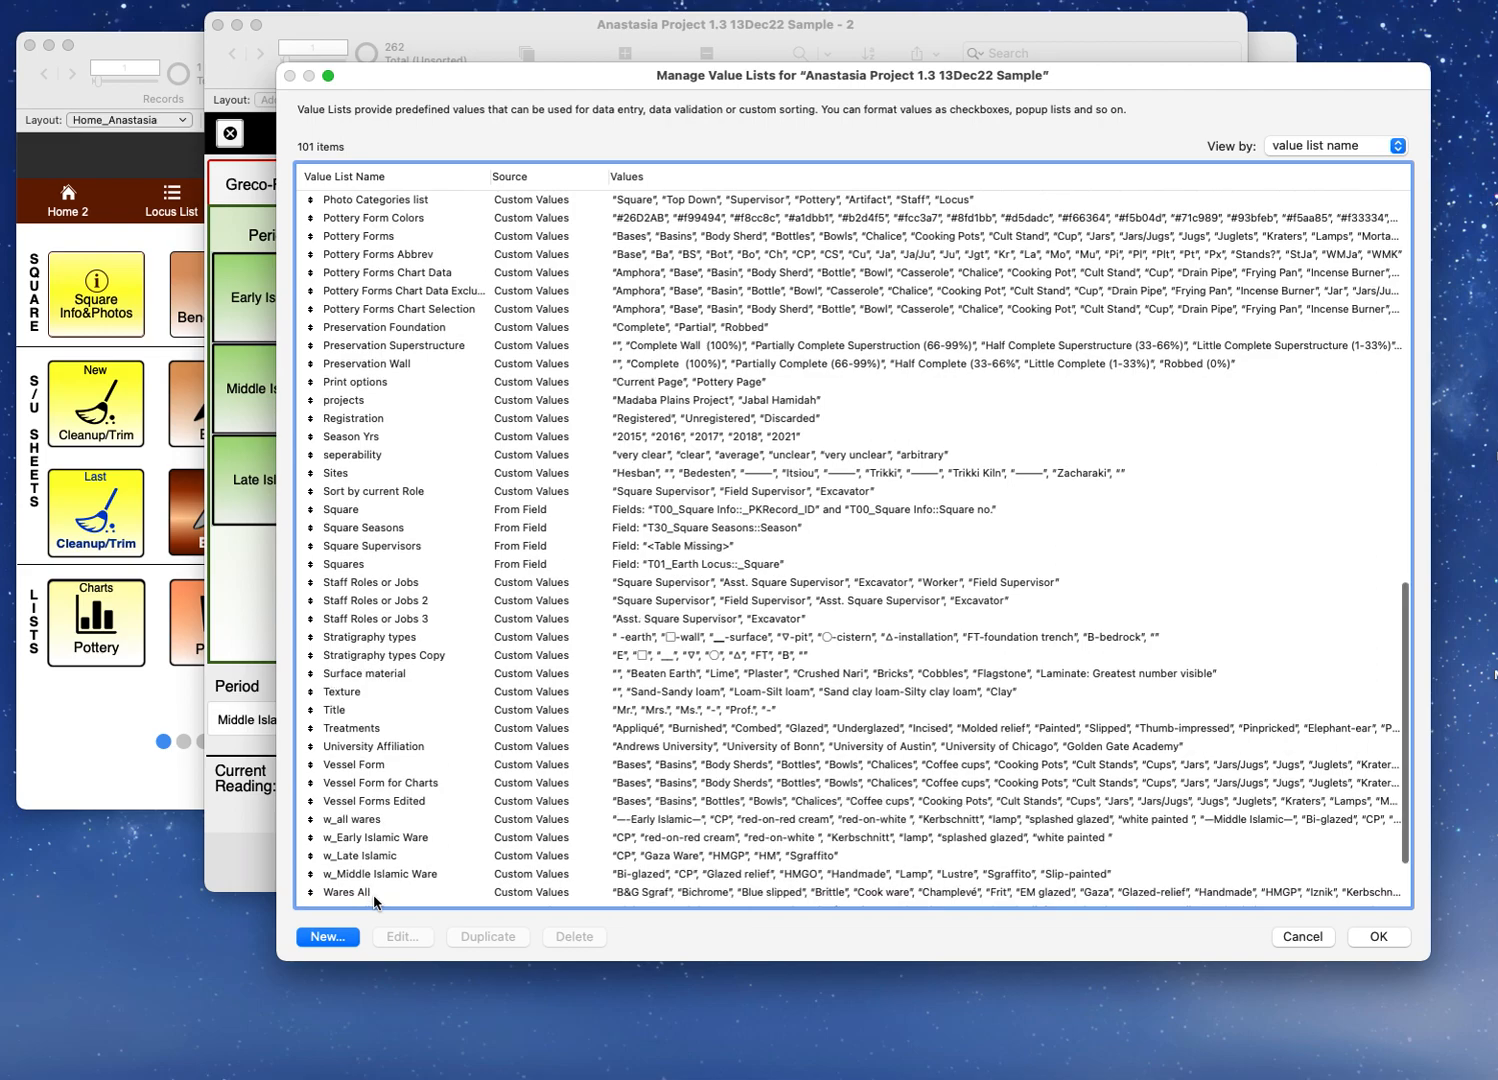
click(377, 897)
scroll(375, 900, down, 5)
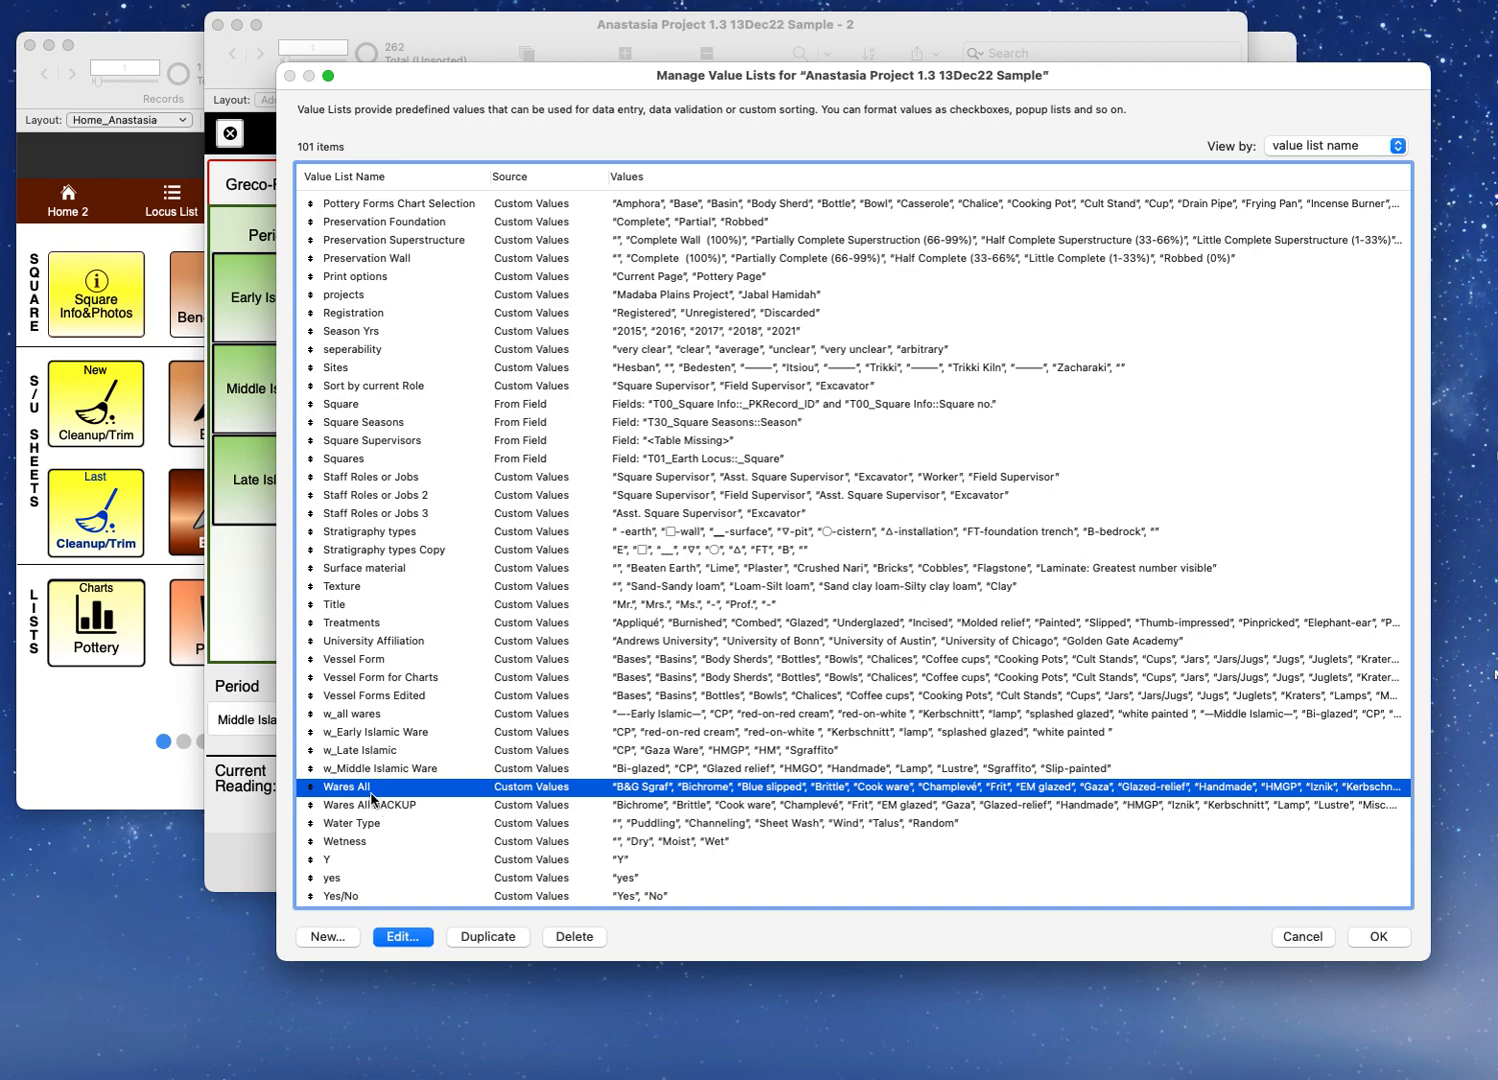
click(401, 940)
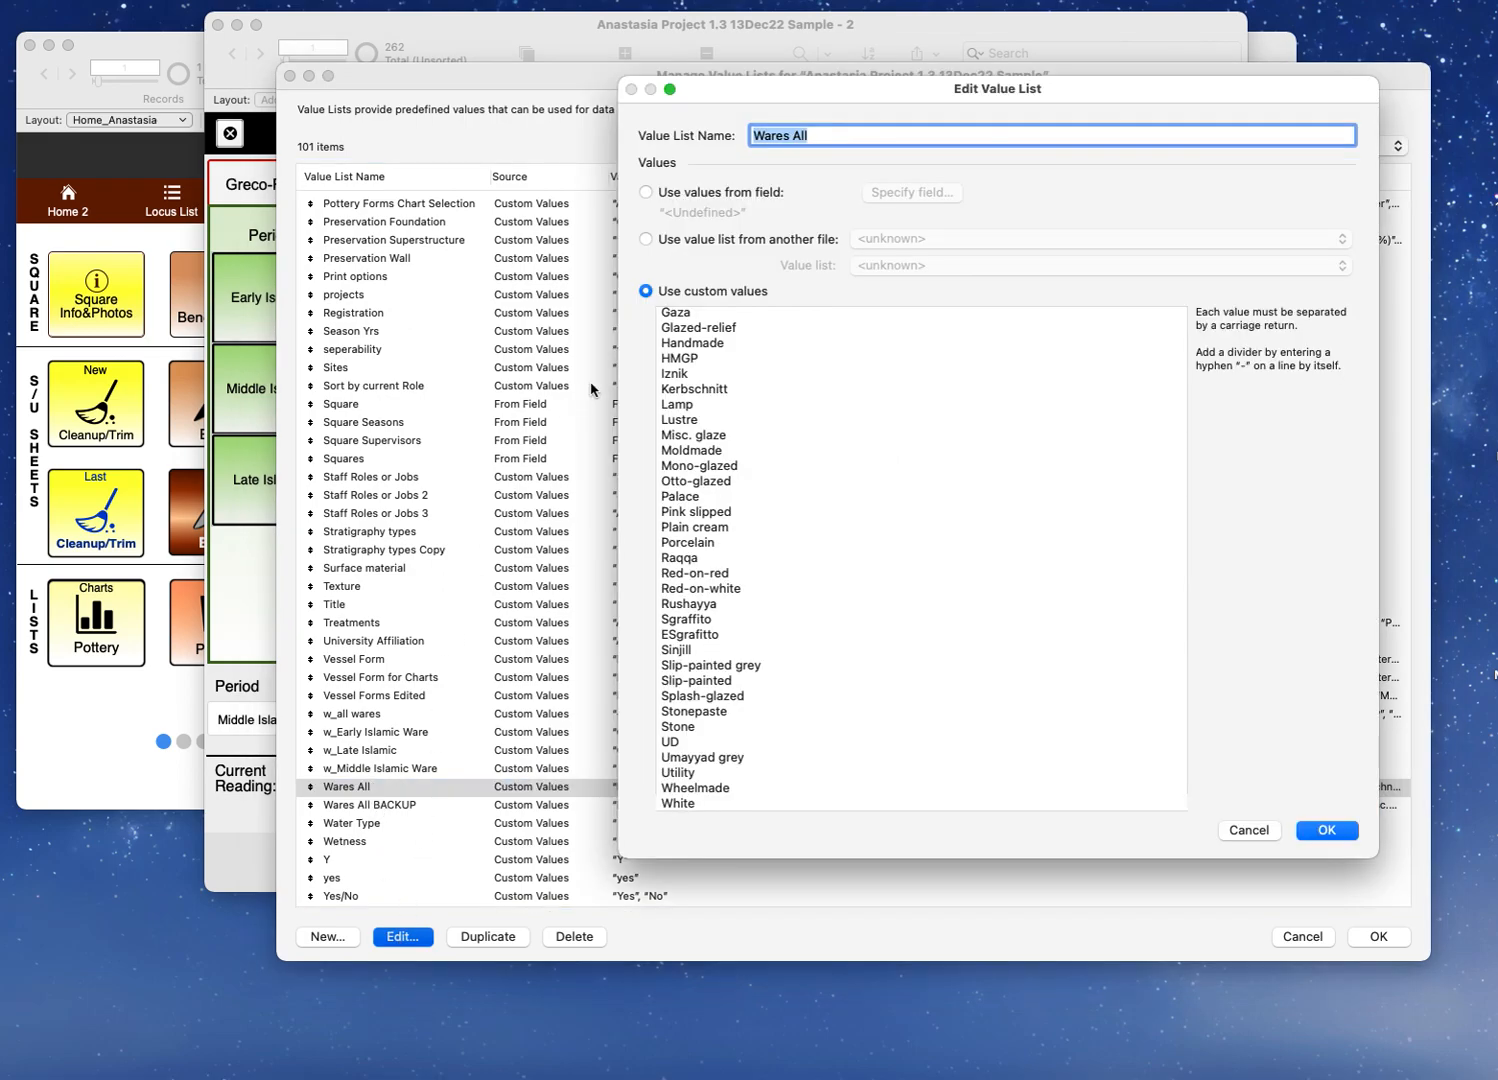
Step: Add "Purple slipped" on its own line between Porcelain and Raqqa in the Wares All custom values and accept the list
scroll(692, 444, up, 3)
scroll(692, 444, up, 2)
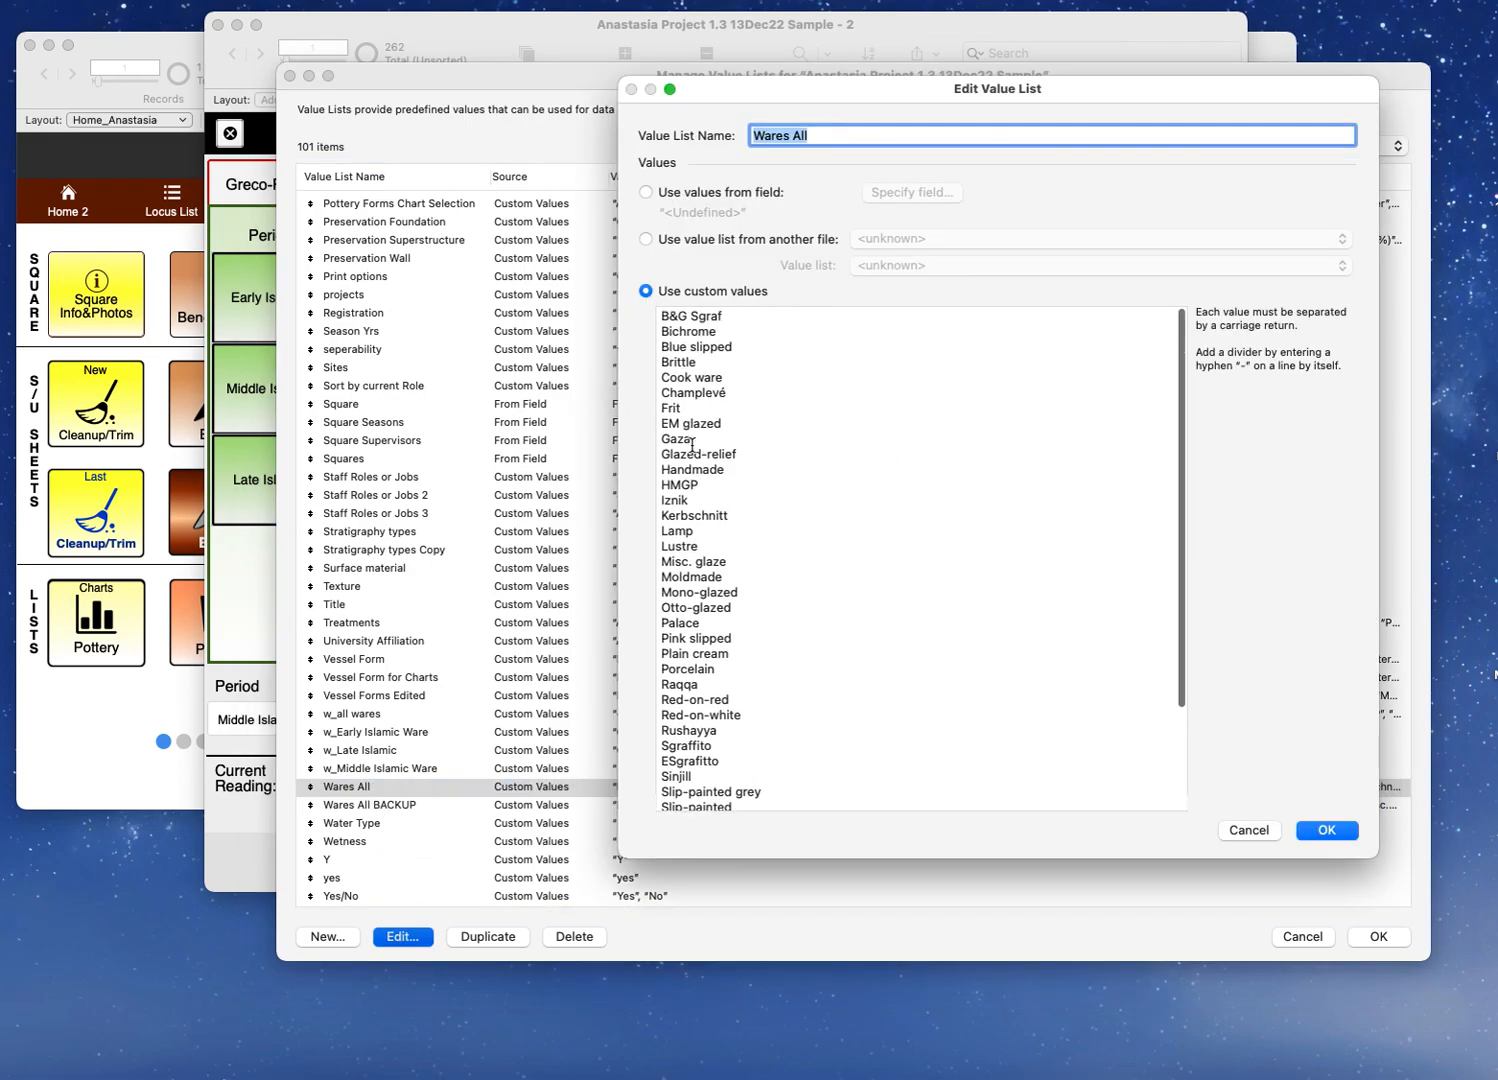
scroll(692, 444, down, 5)
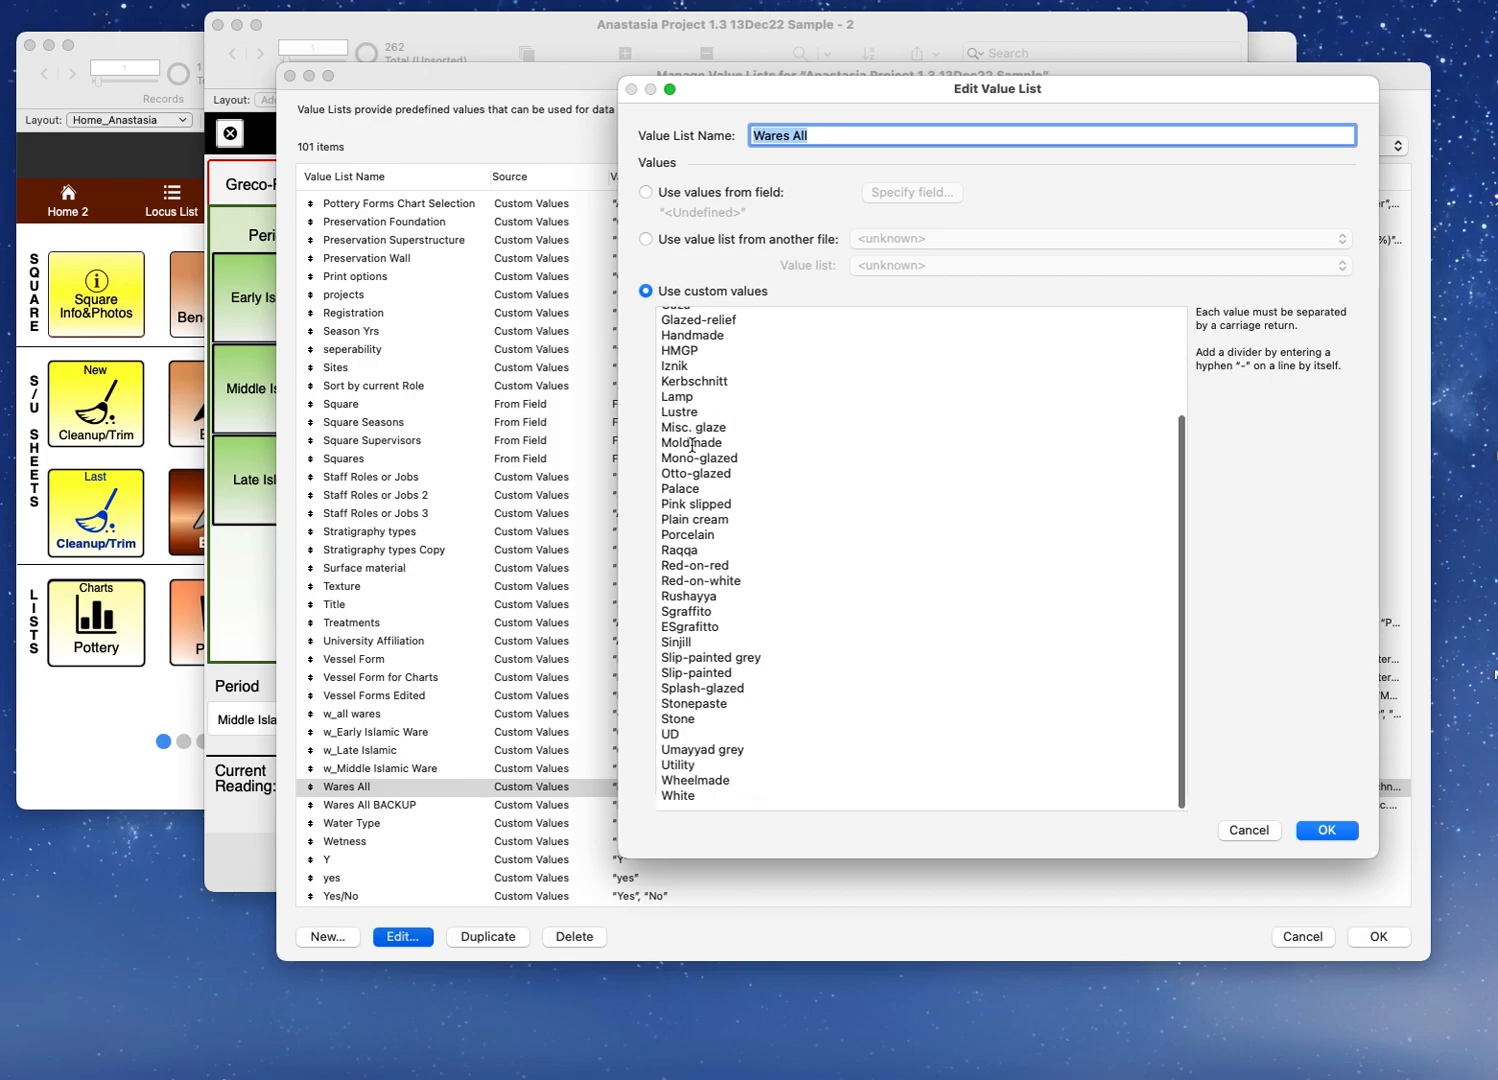
scroll(692, 444, up, 5)
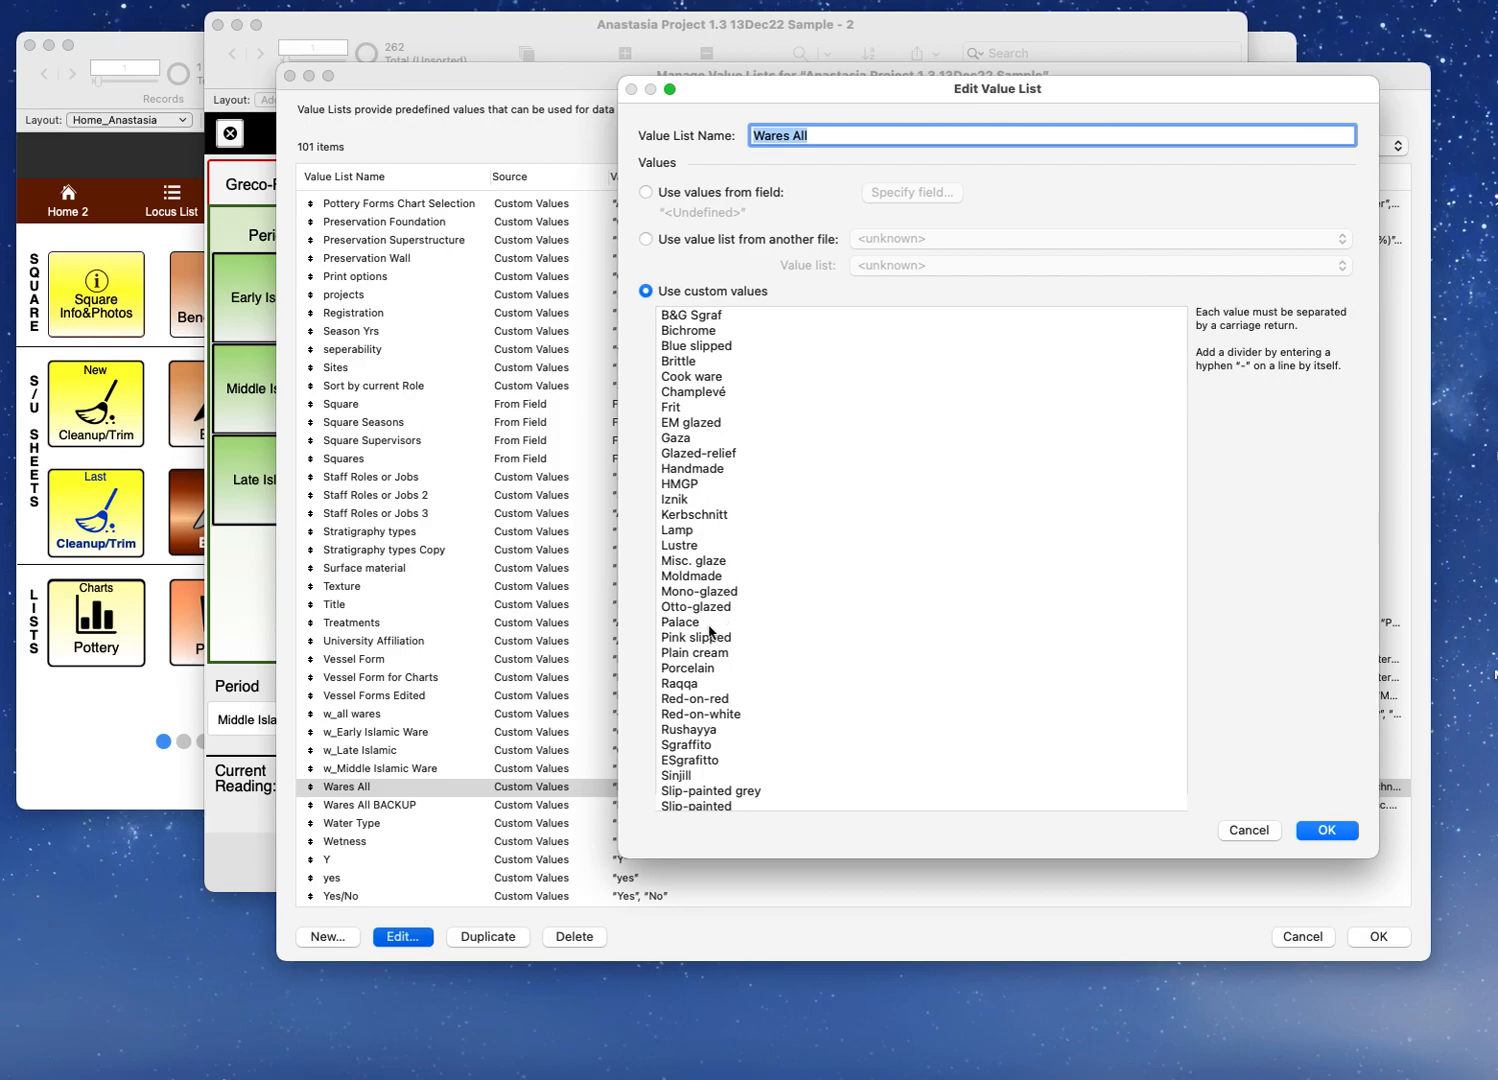
scroll(697, 651, down, 1)
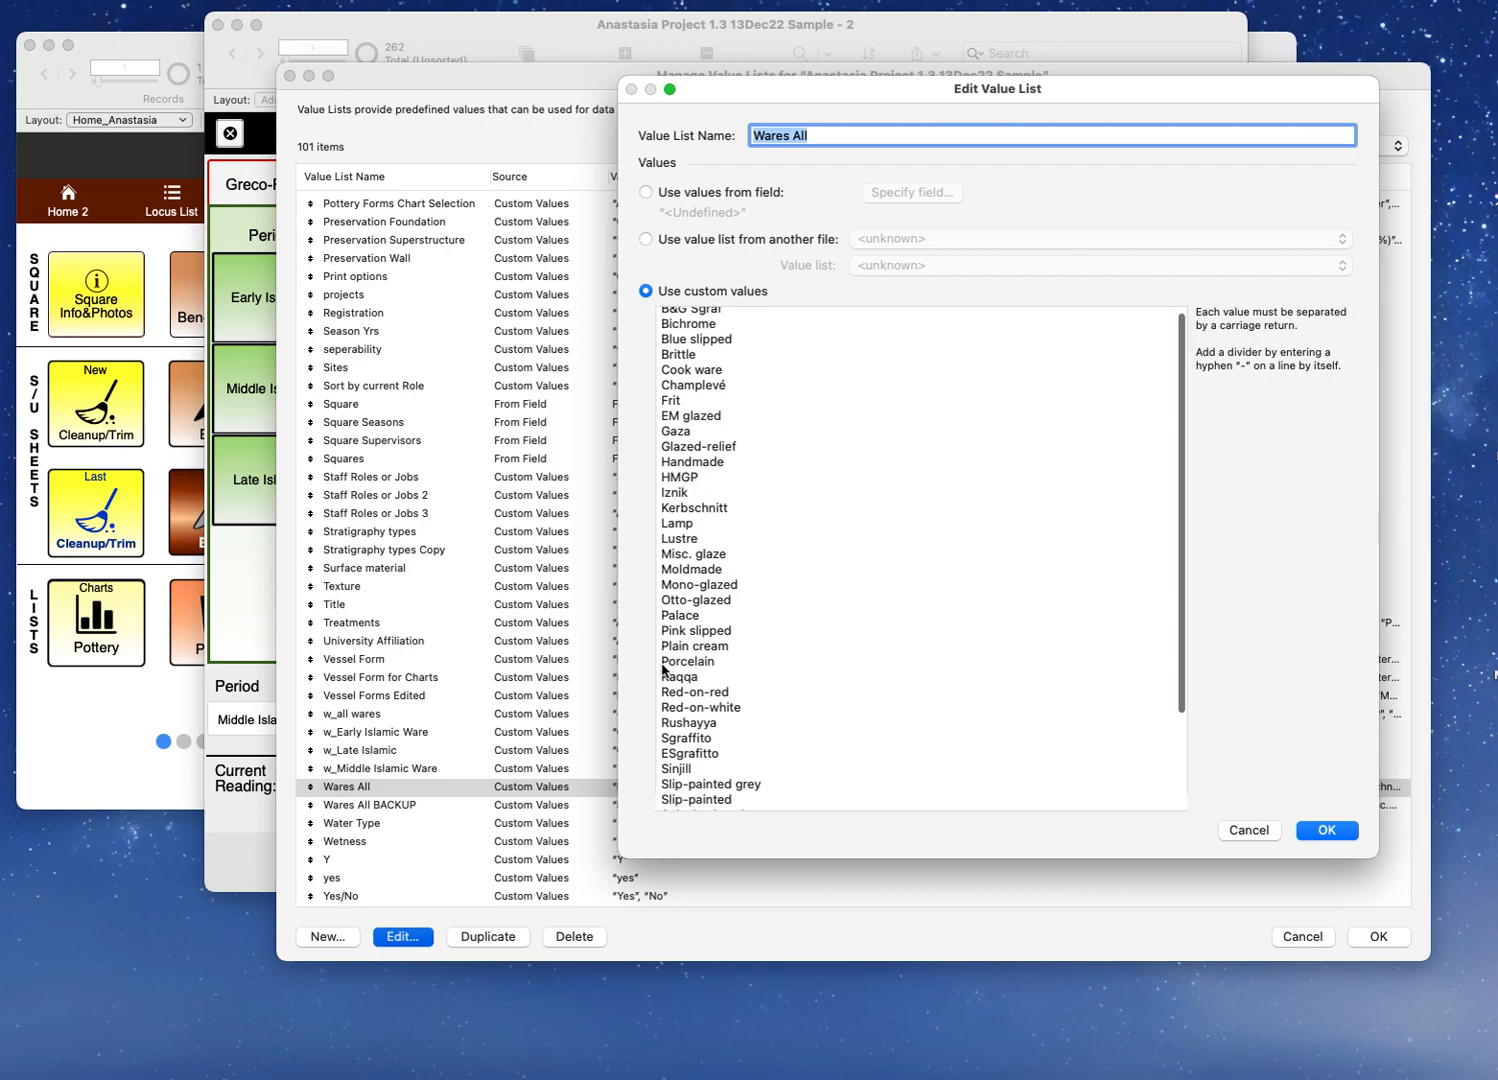
key(Tab)
click(663, 677)
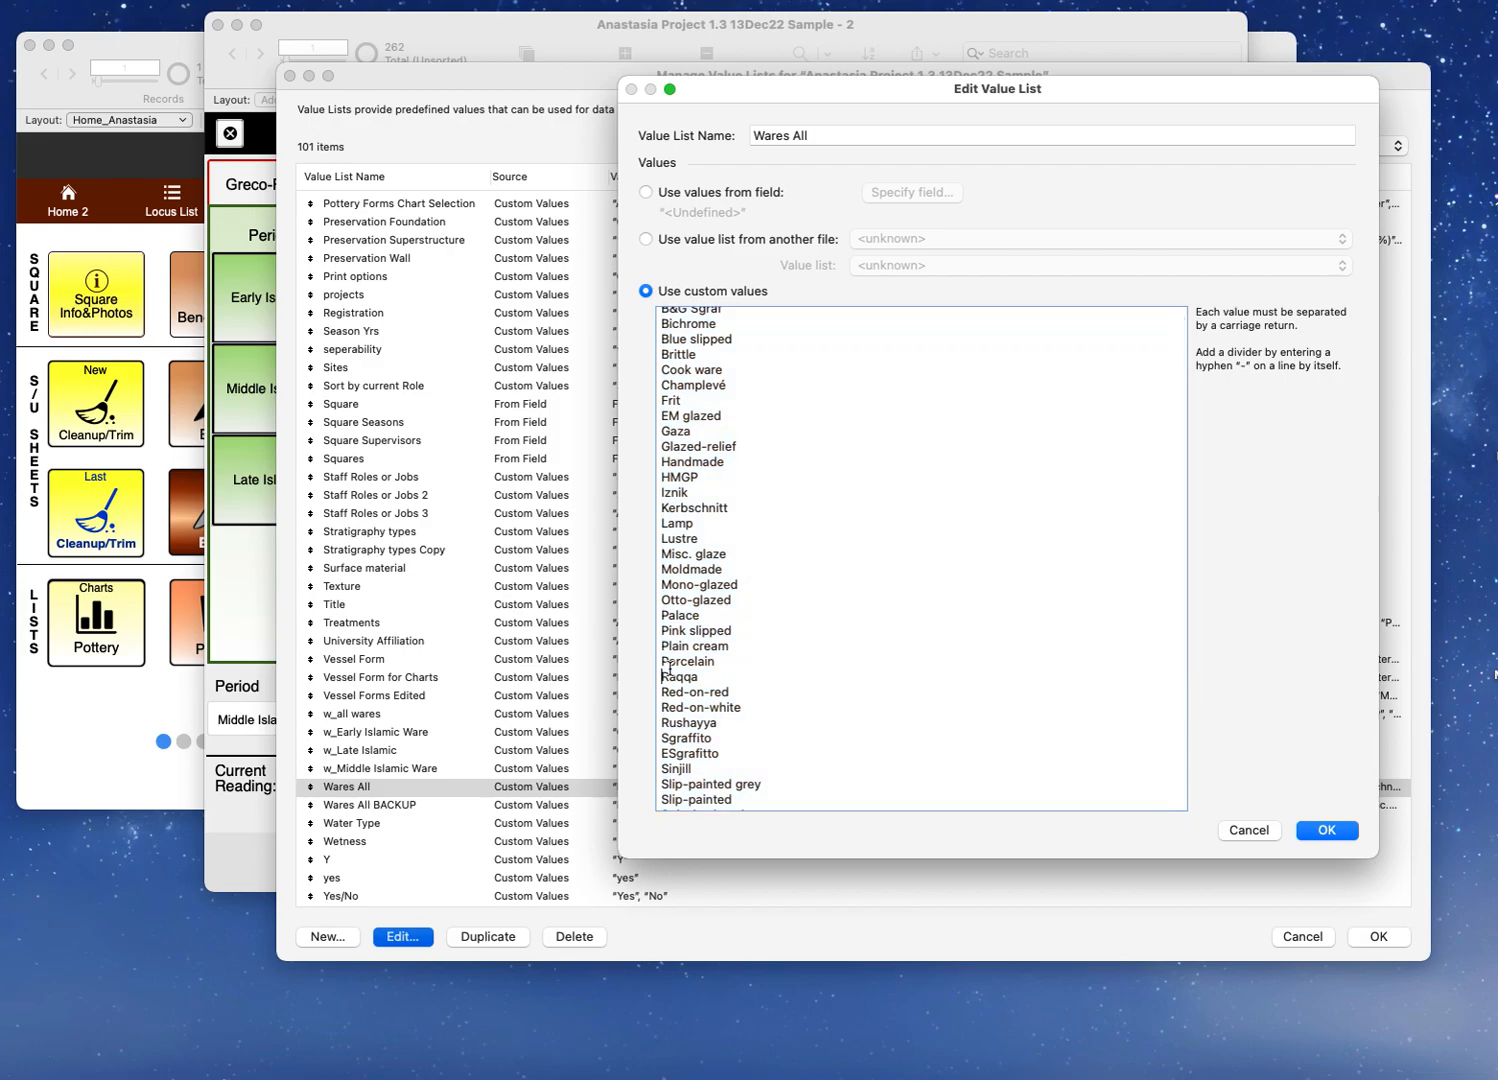
text(Purple)
key(BackSpace)
key(BackSpace)
key(BackSpace)
key(BackSpace)
key(BackSpace)
key(BackSpace)
text(Purple slipped)
key(Return)
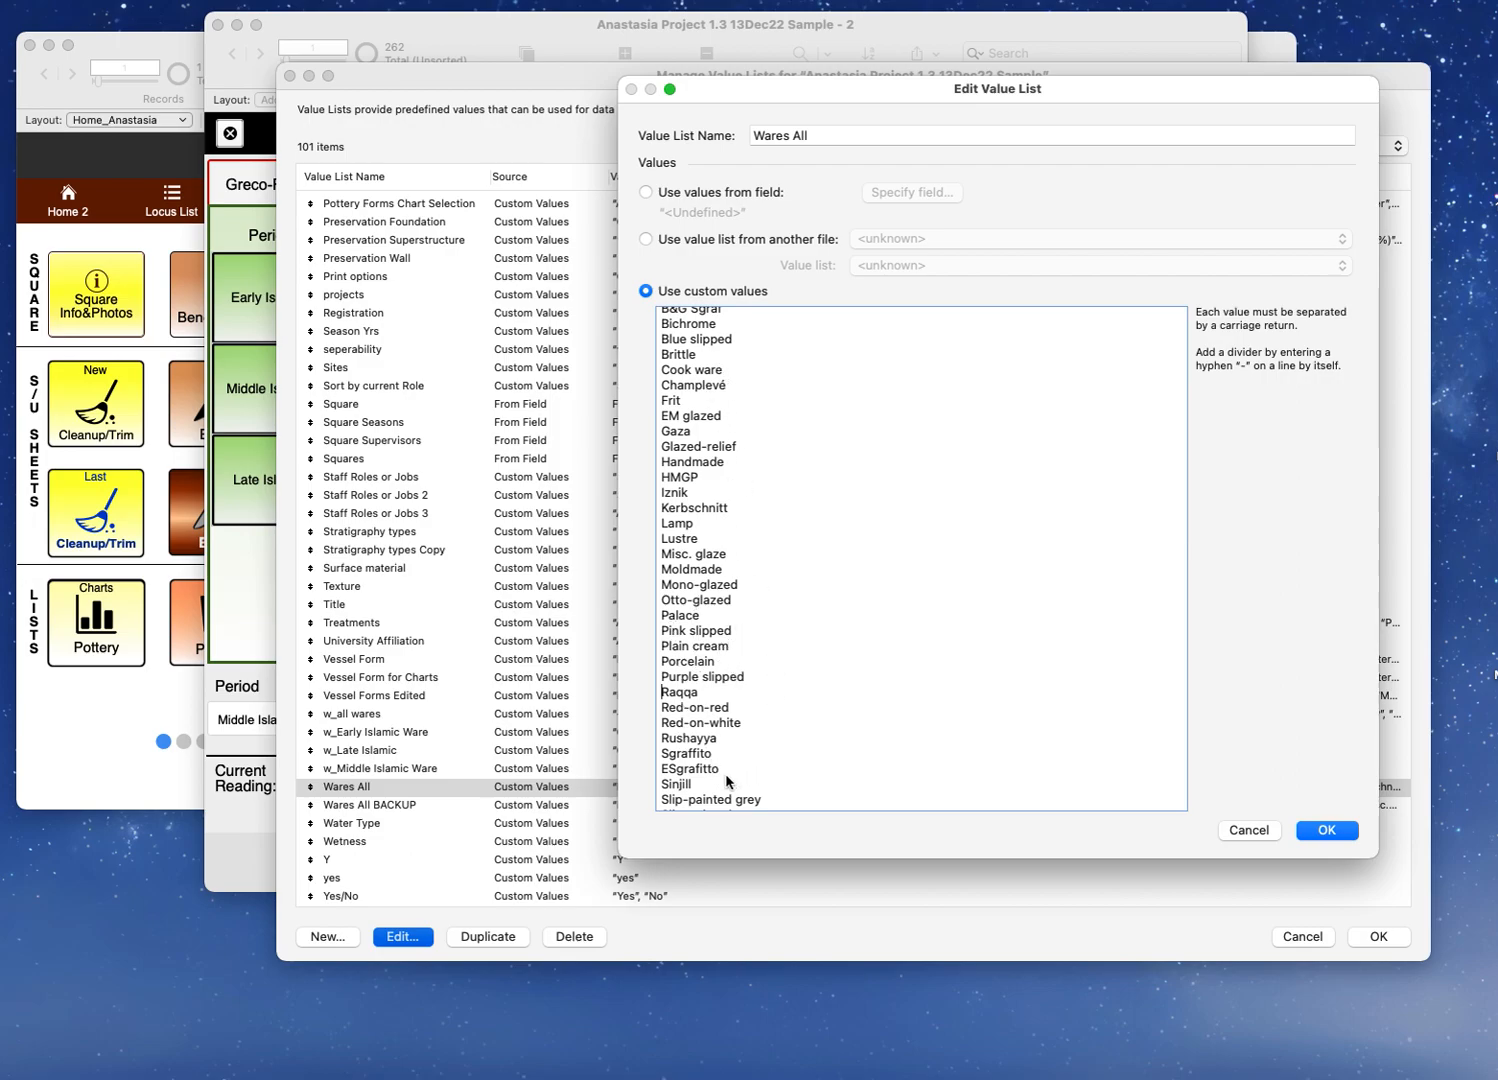
click(1326, 833)
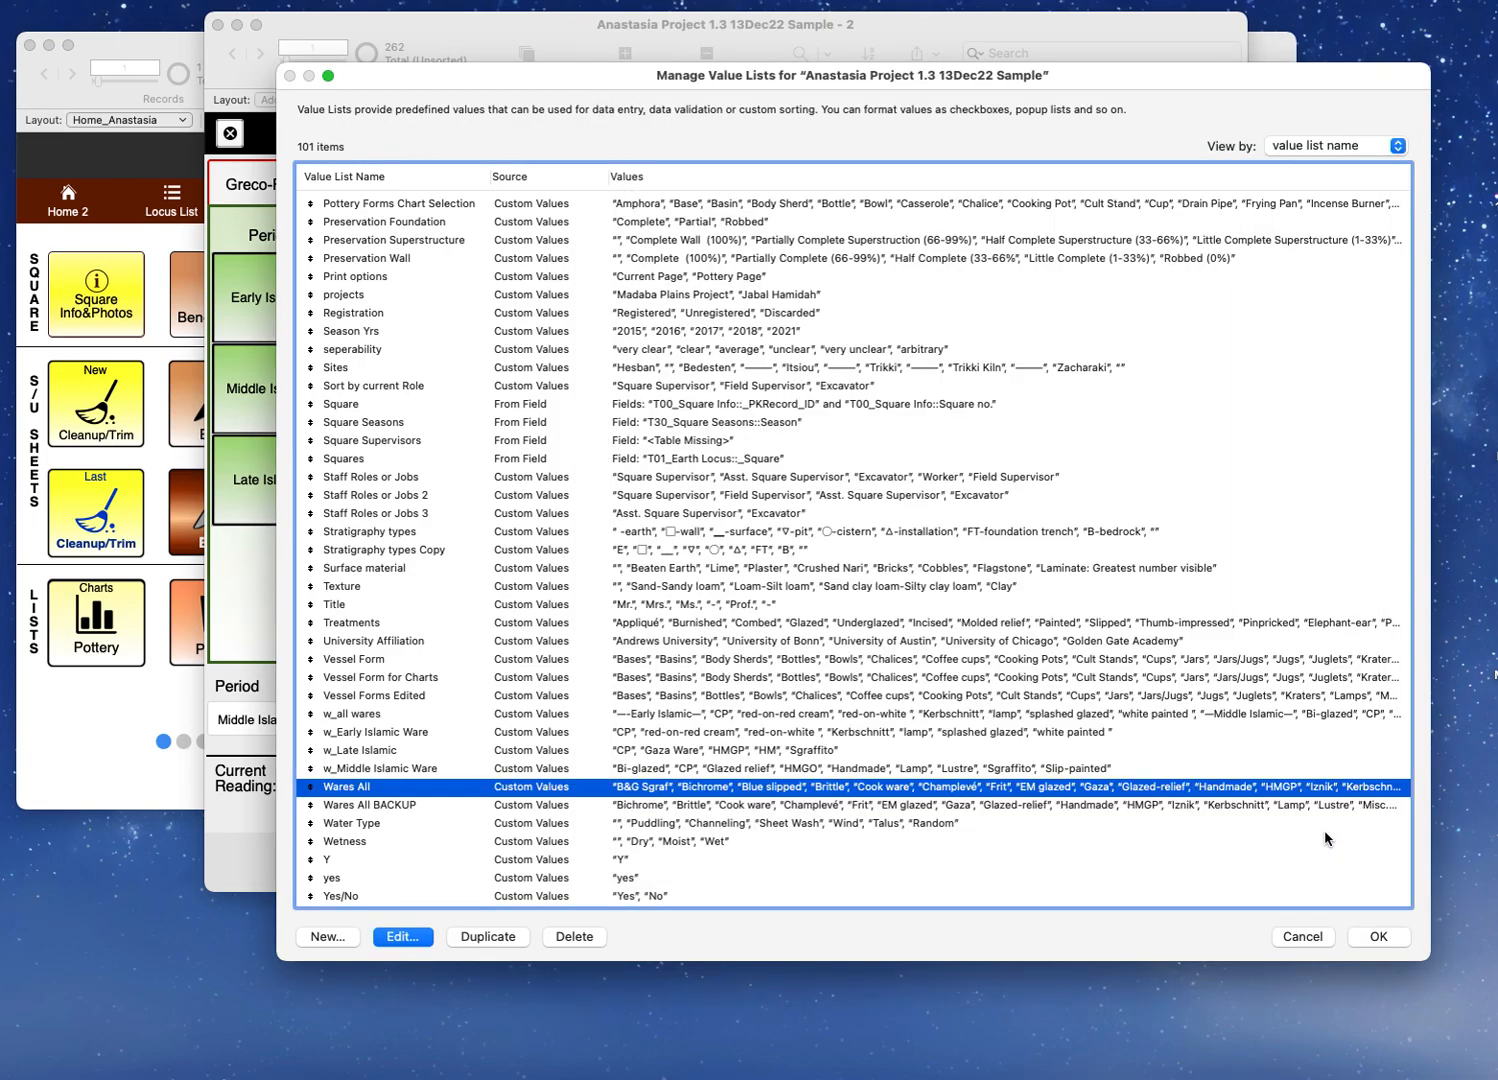
Step: Inspect the Wares All BACKUP custom values without changing them, then save the value list changes with Wares All selected
click(638, 808)
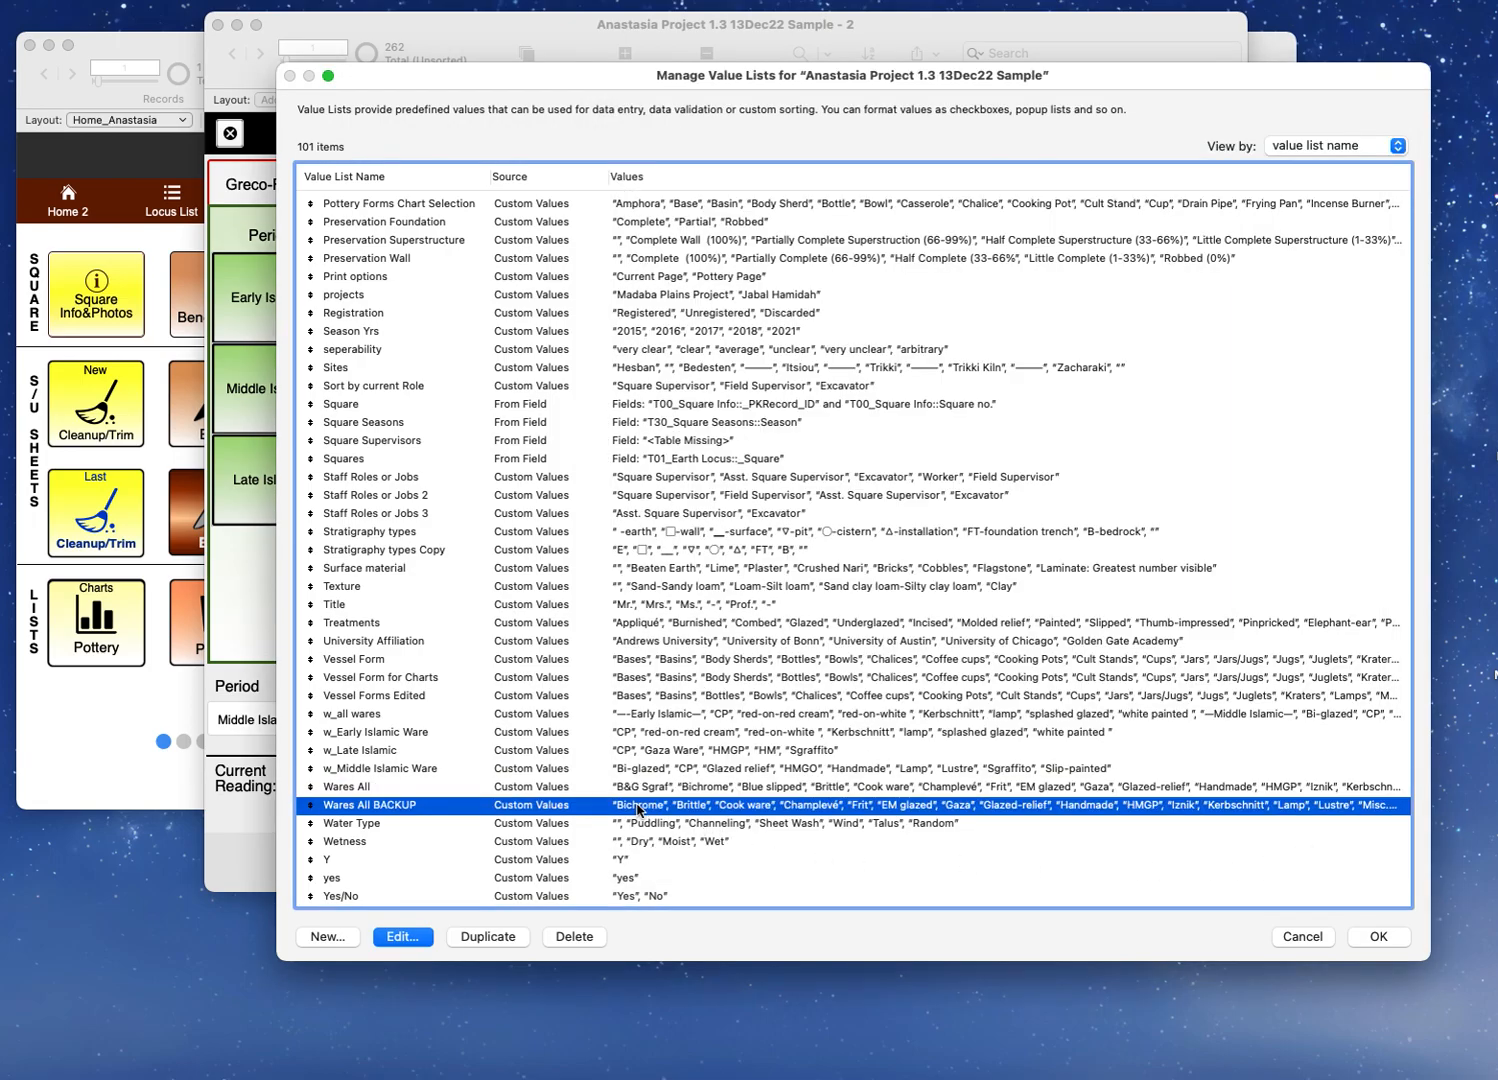
click(397, 944)
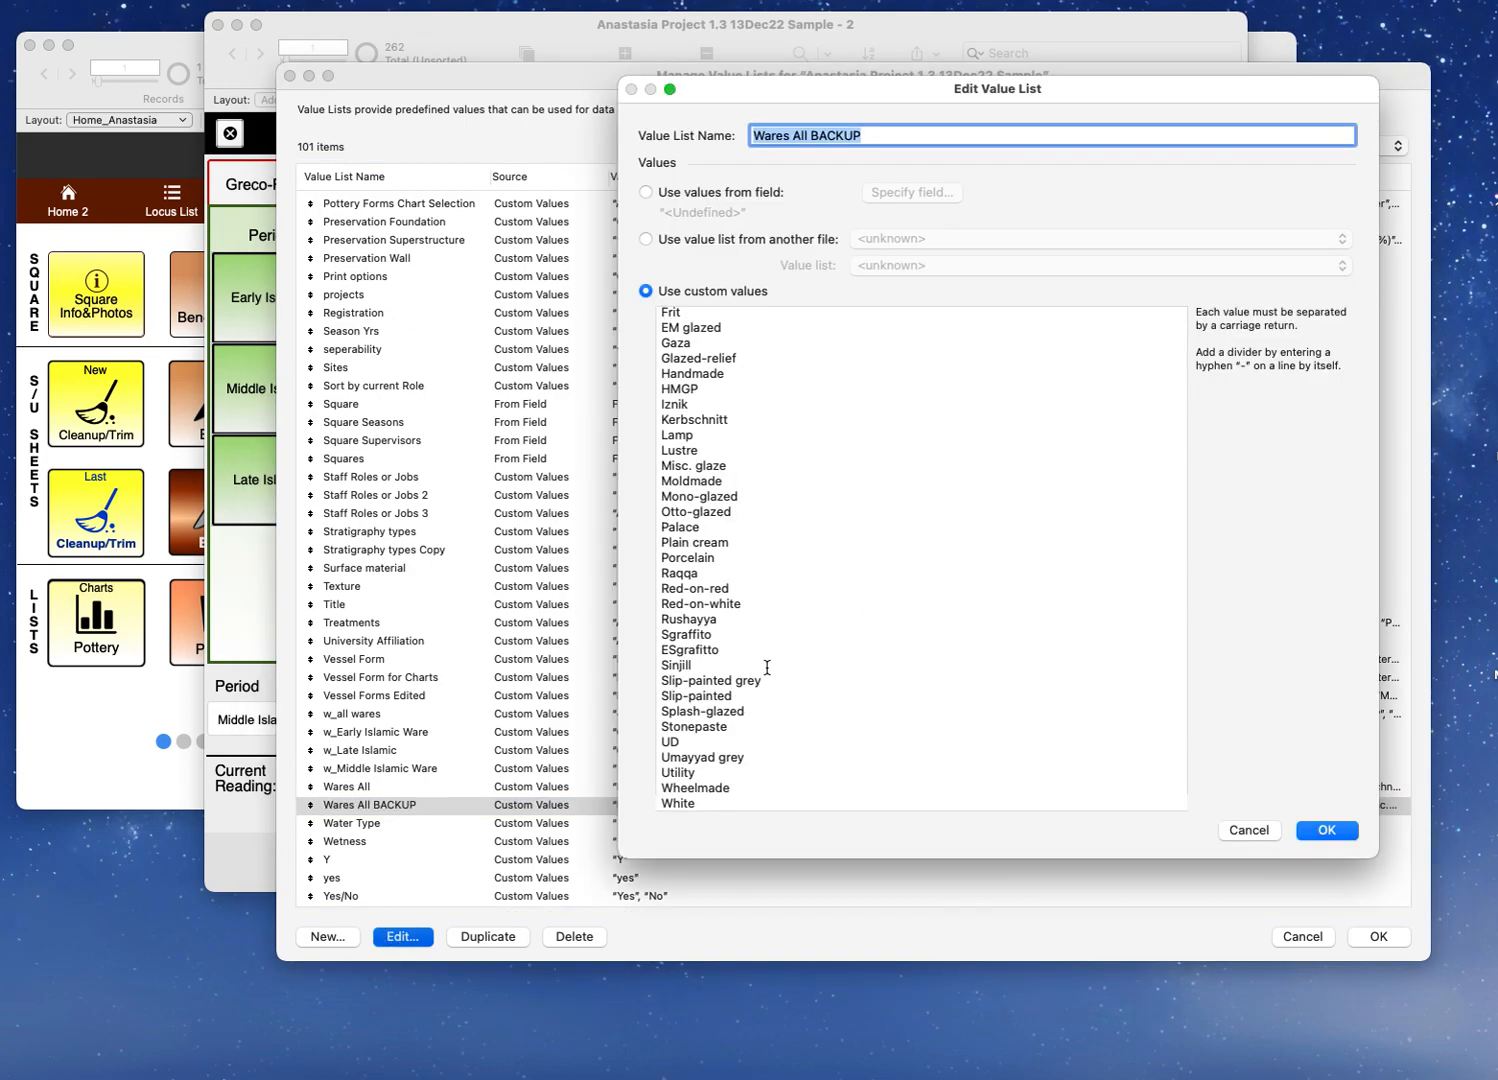
scroll(739, 692, down, 3)
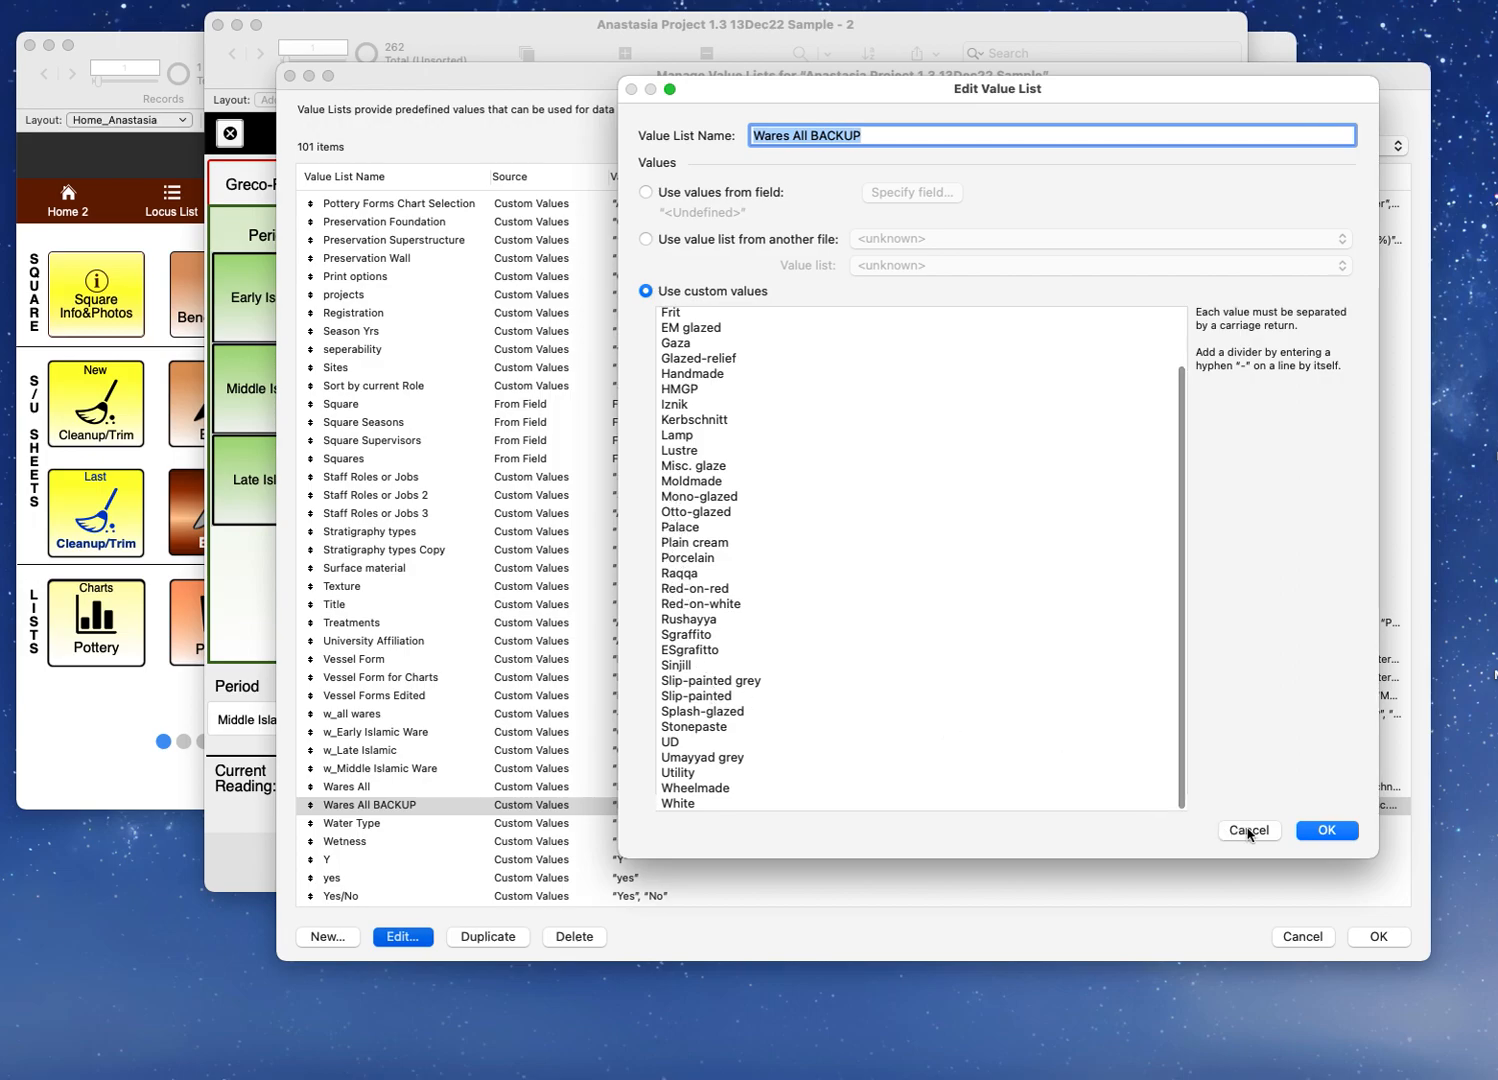
click(1249, 830)
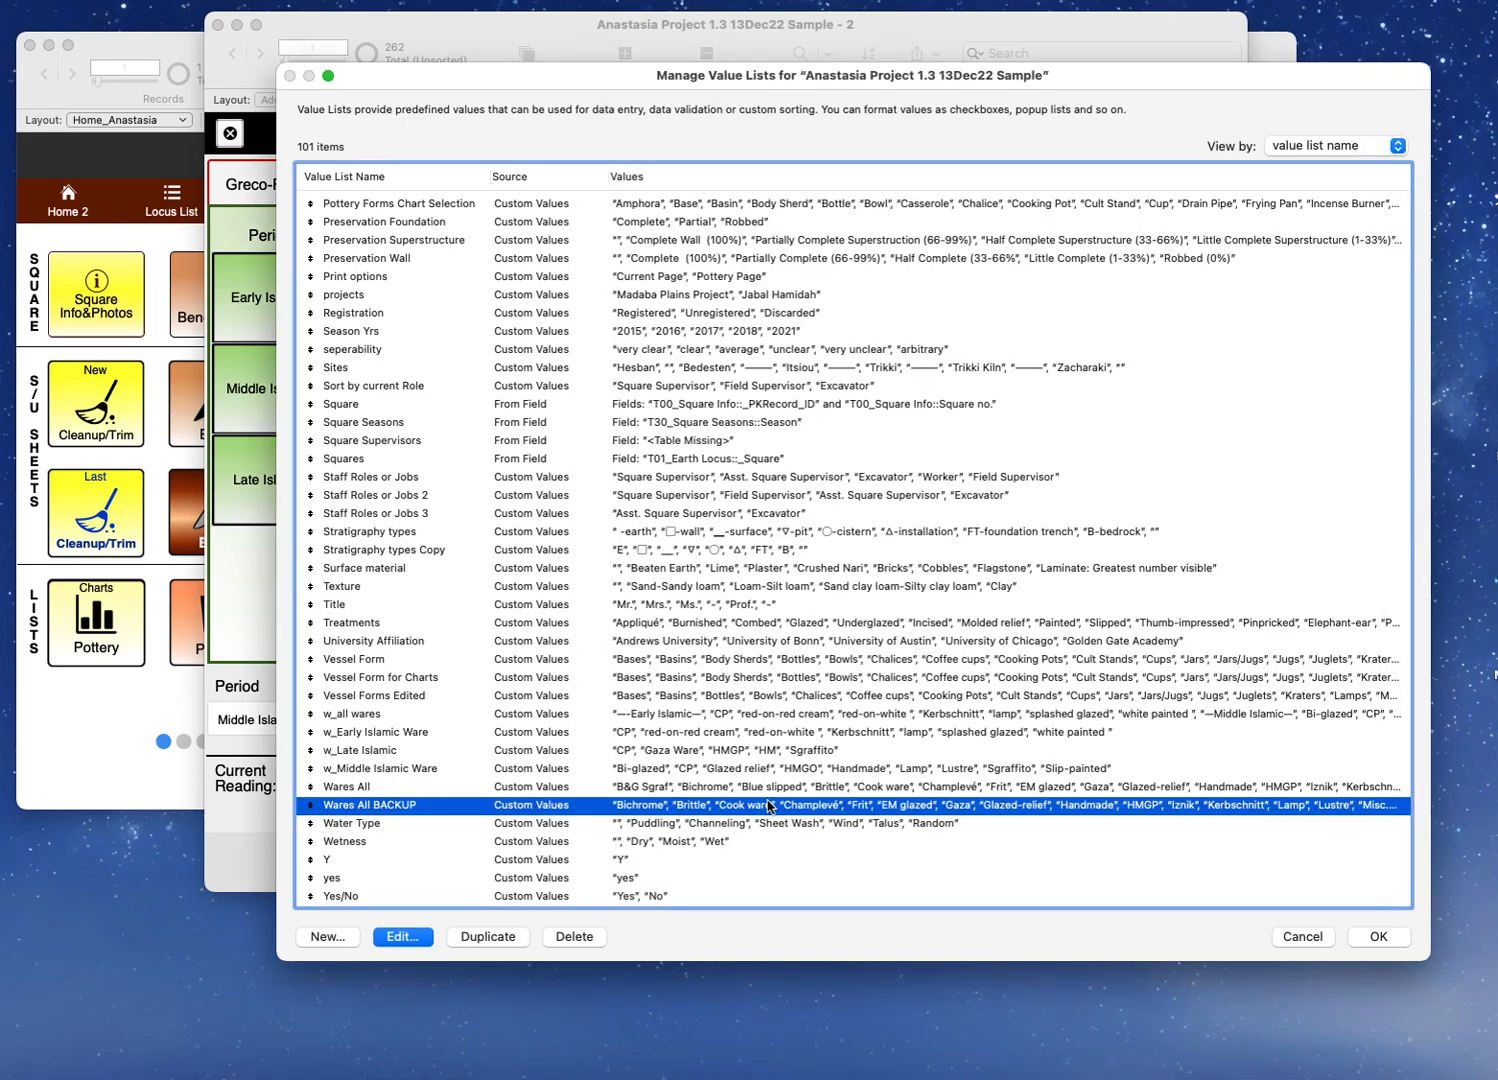
click(397, 788)
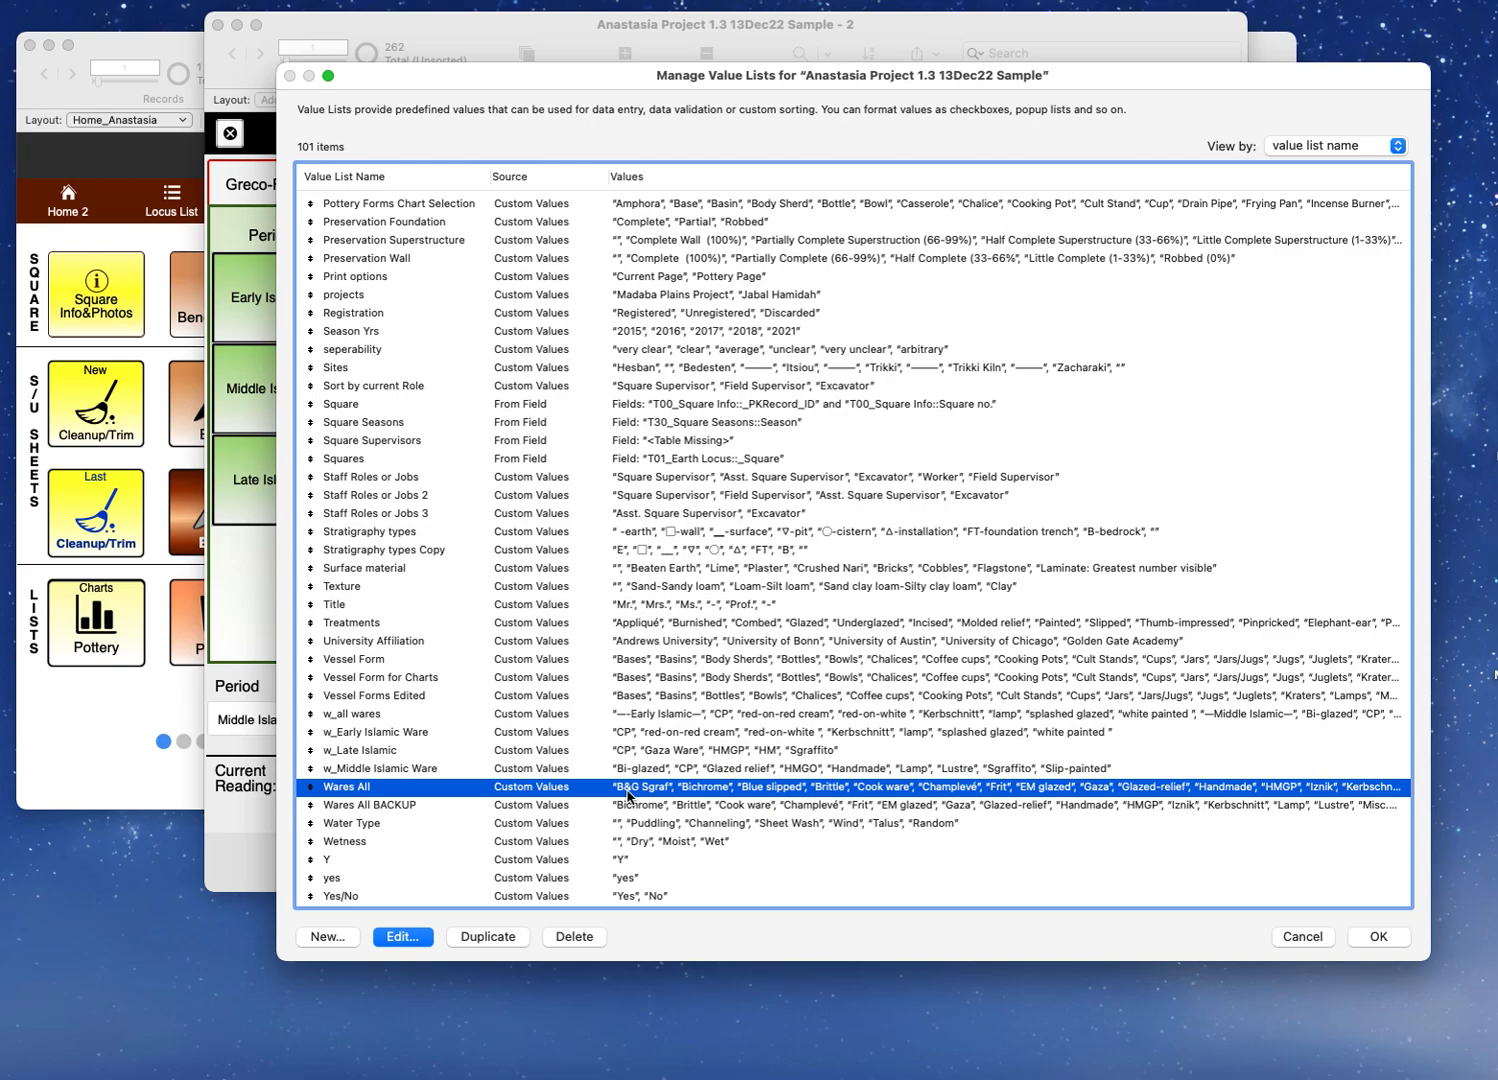
click(1378, 936)
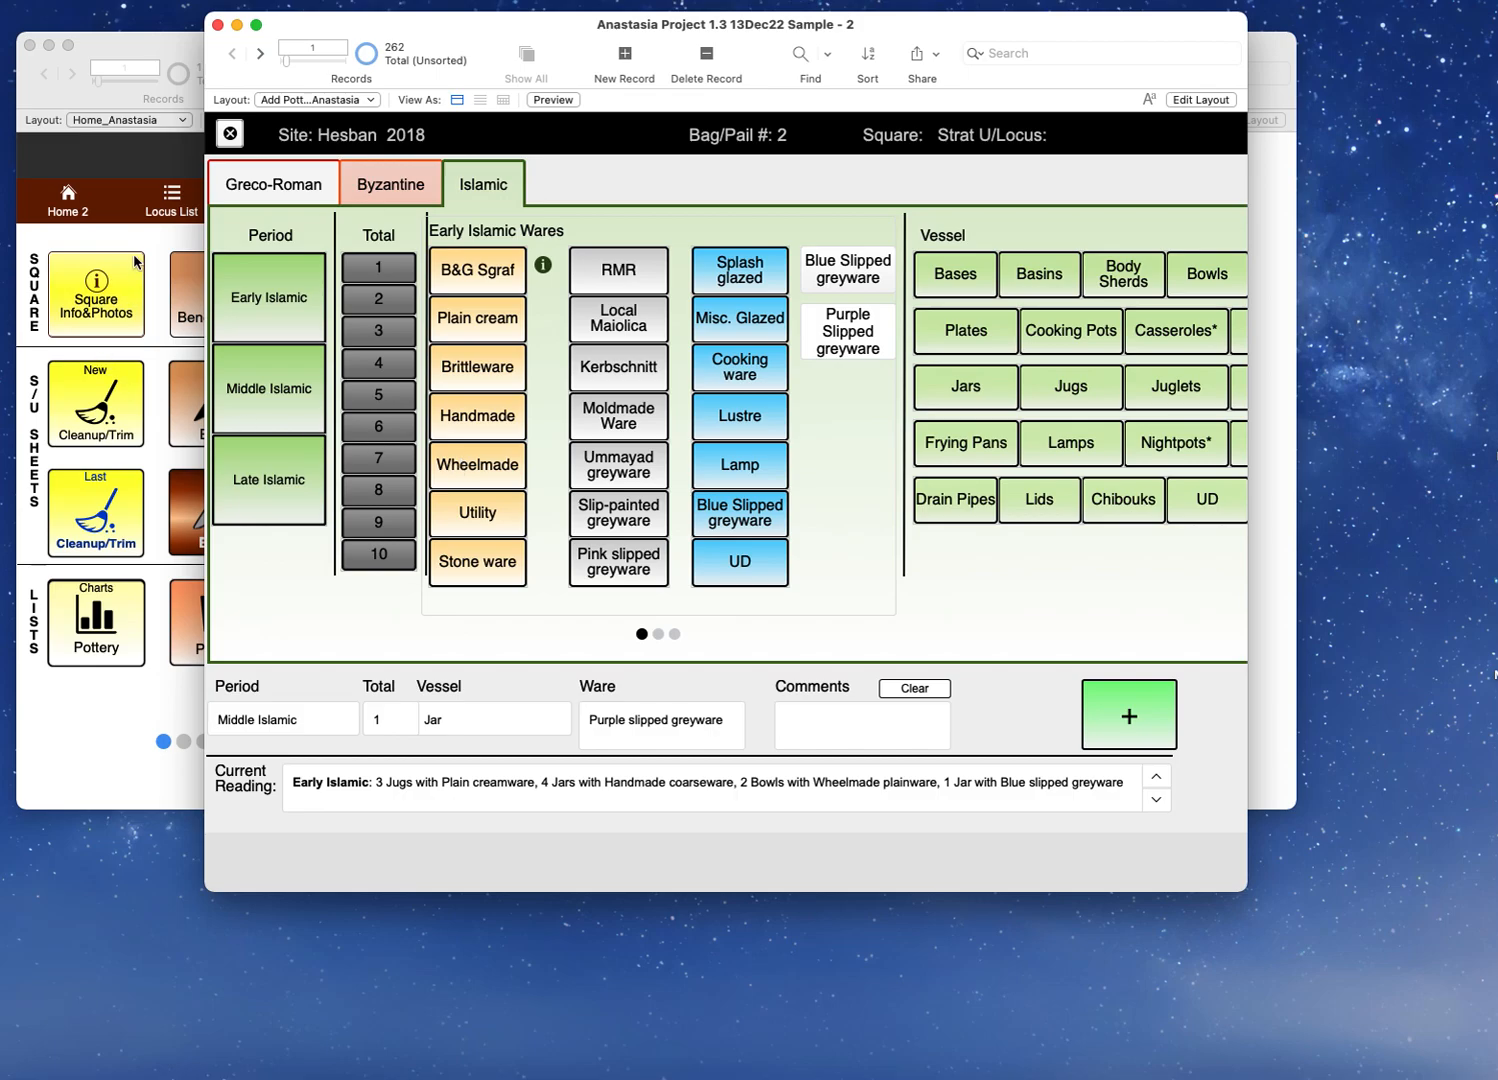
Step: Move the pottery entry window aside to uncover the home window and dismiss the Quark update offer without installing
drag(437, 37, 1358, 16)
click(1072, 681)
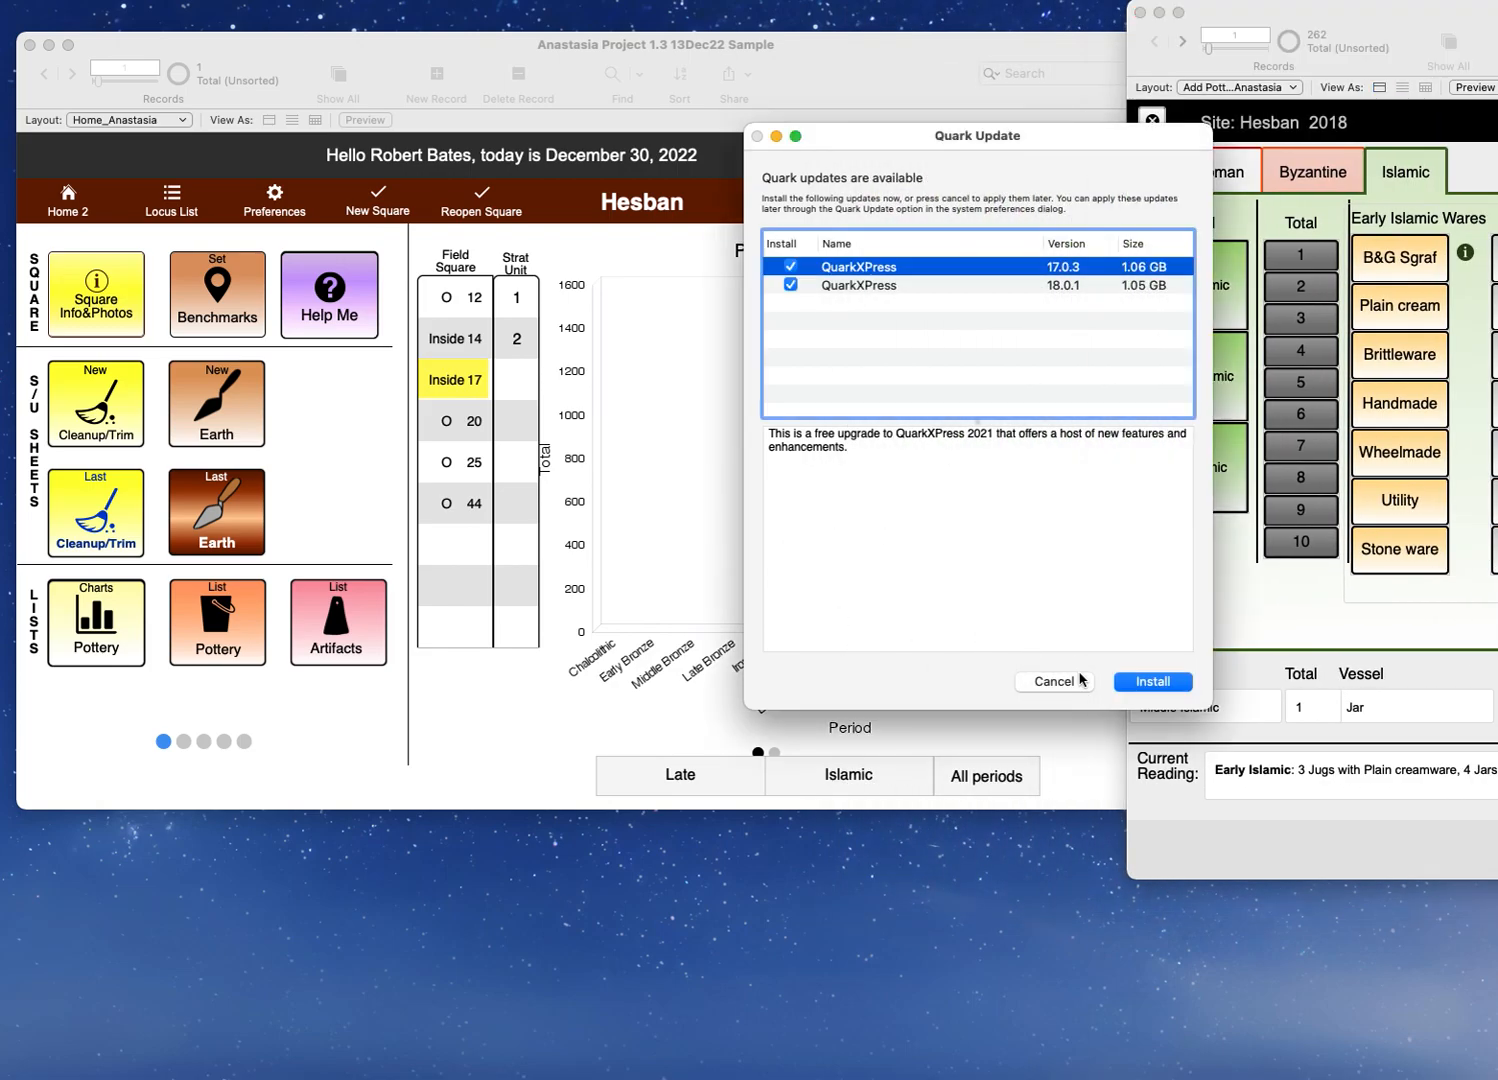
click(1072, 681)
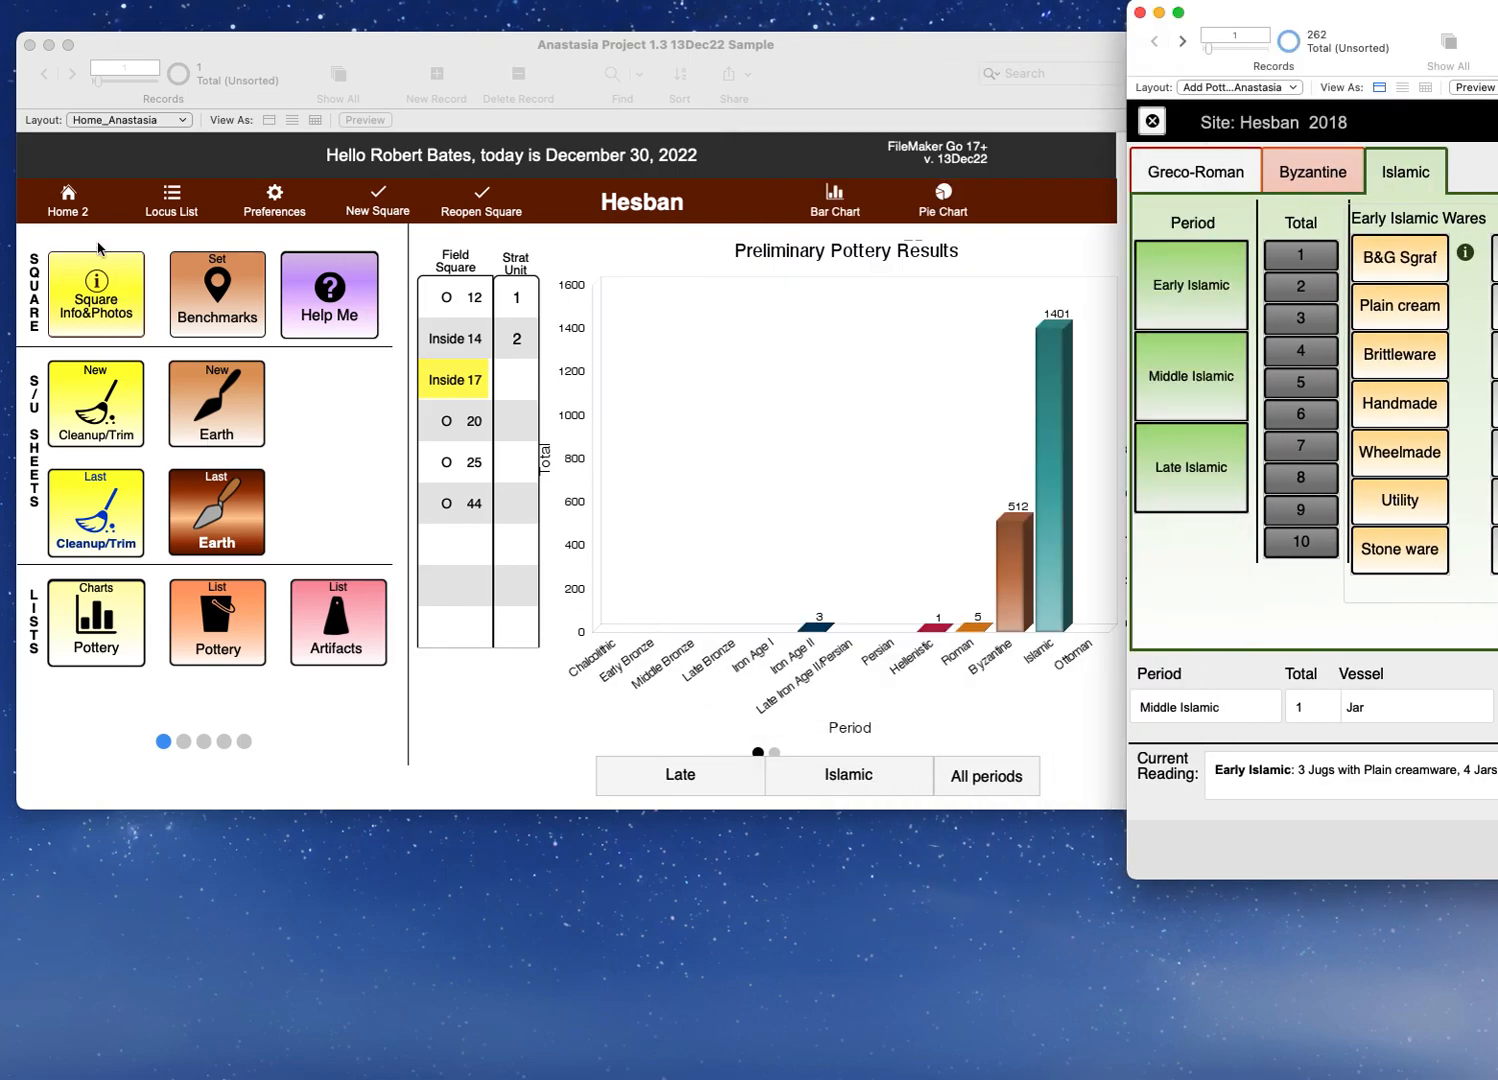
Step: Open the pottery charts from the home layout and examine the sherd statistics for strat unit 1 of square Inside 17
click(99, 628)
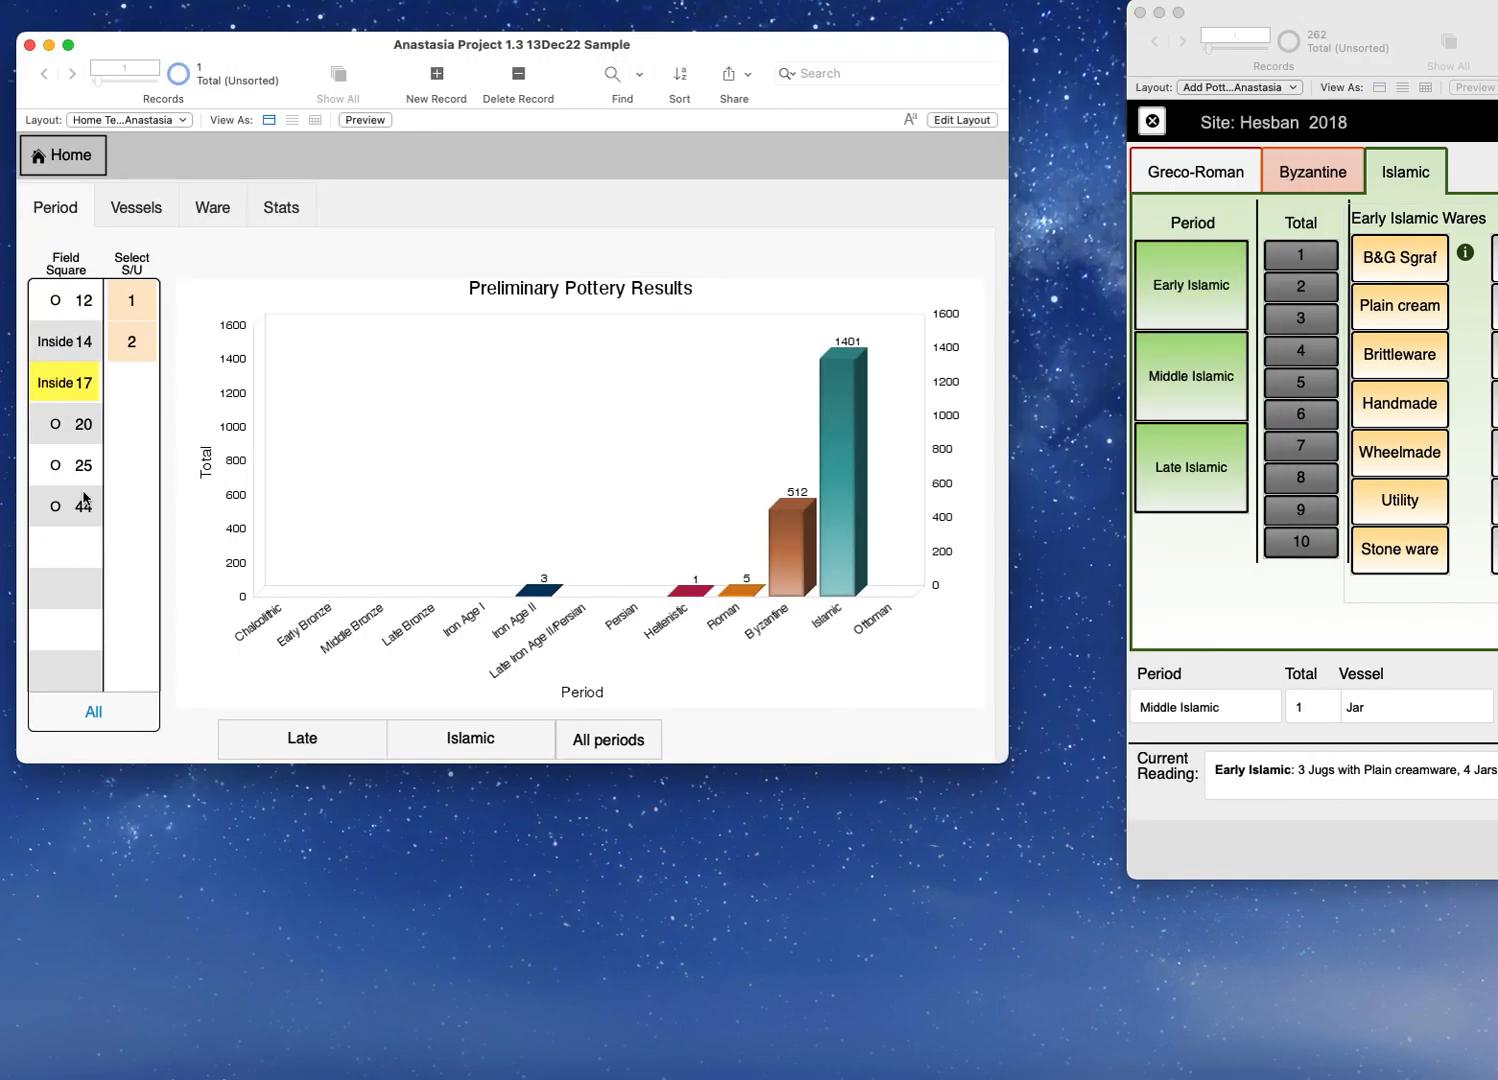
click(281, 209)
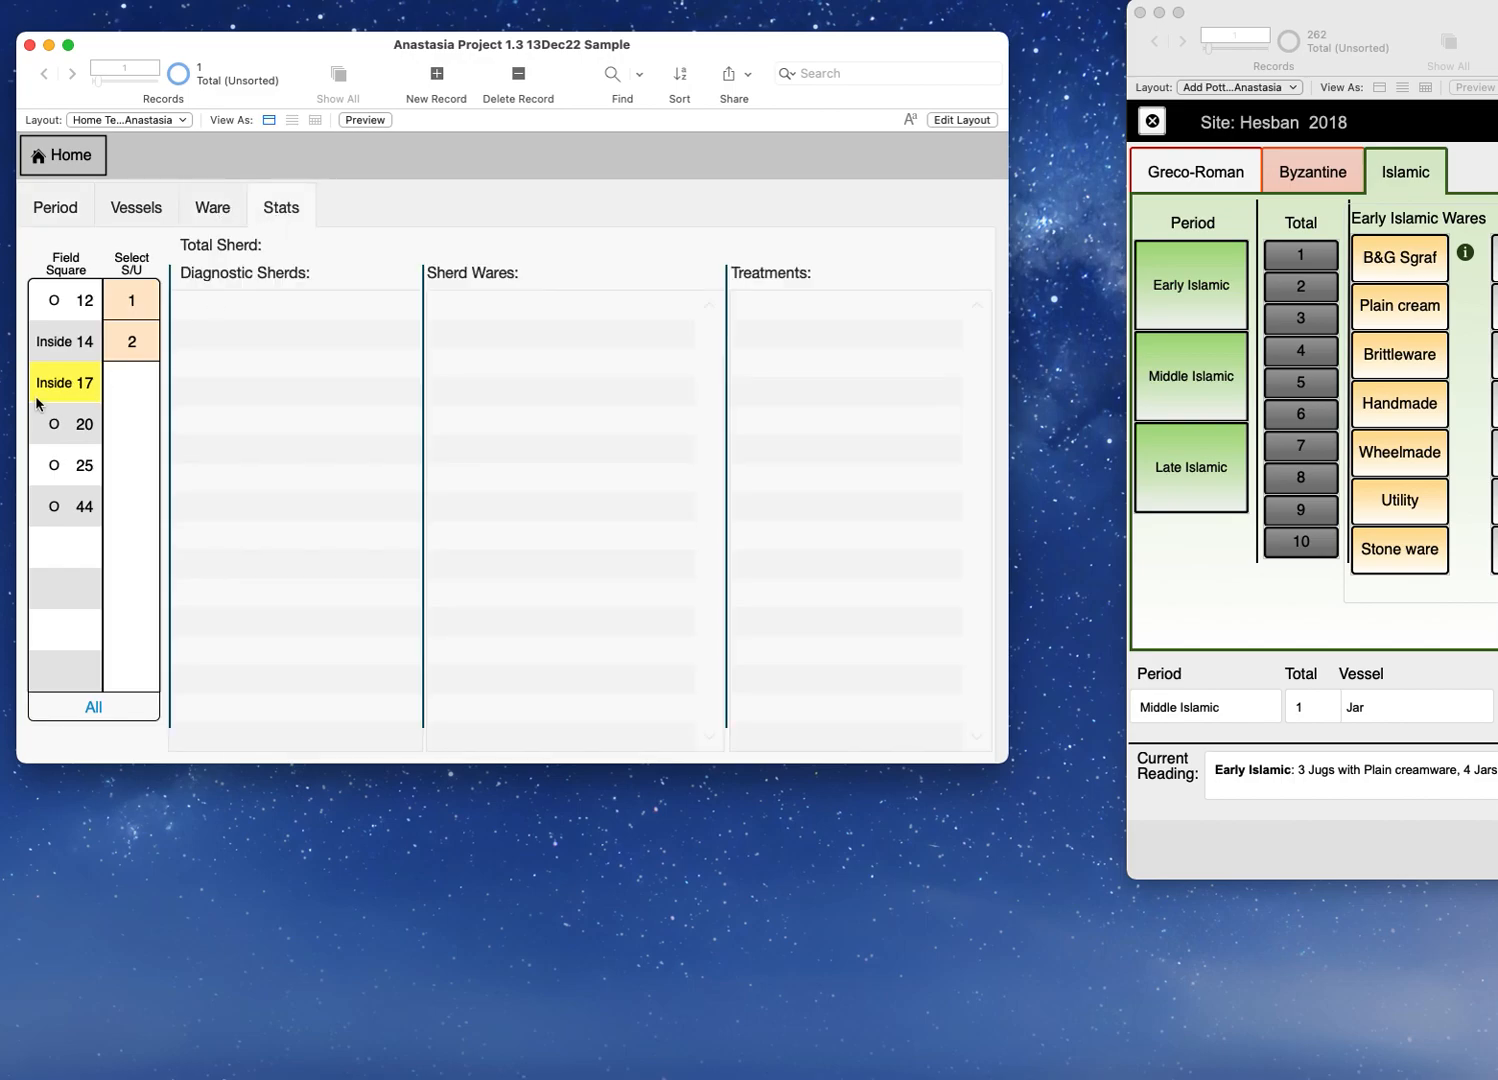
click(131, 305)
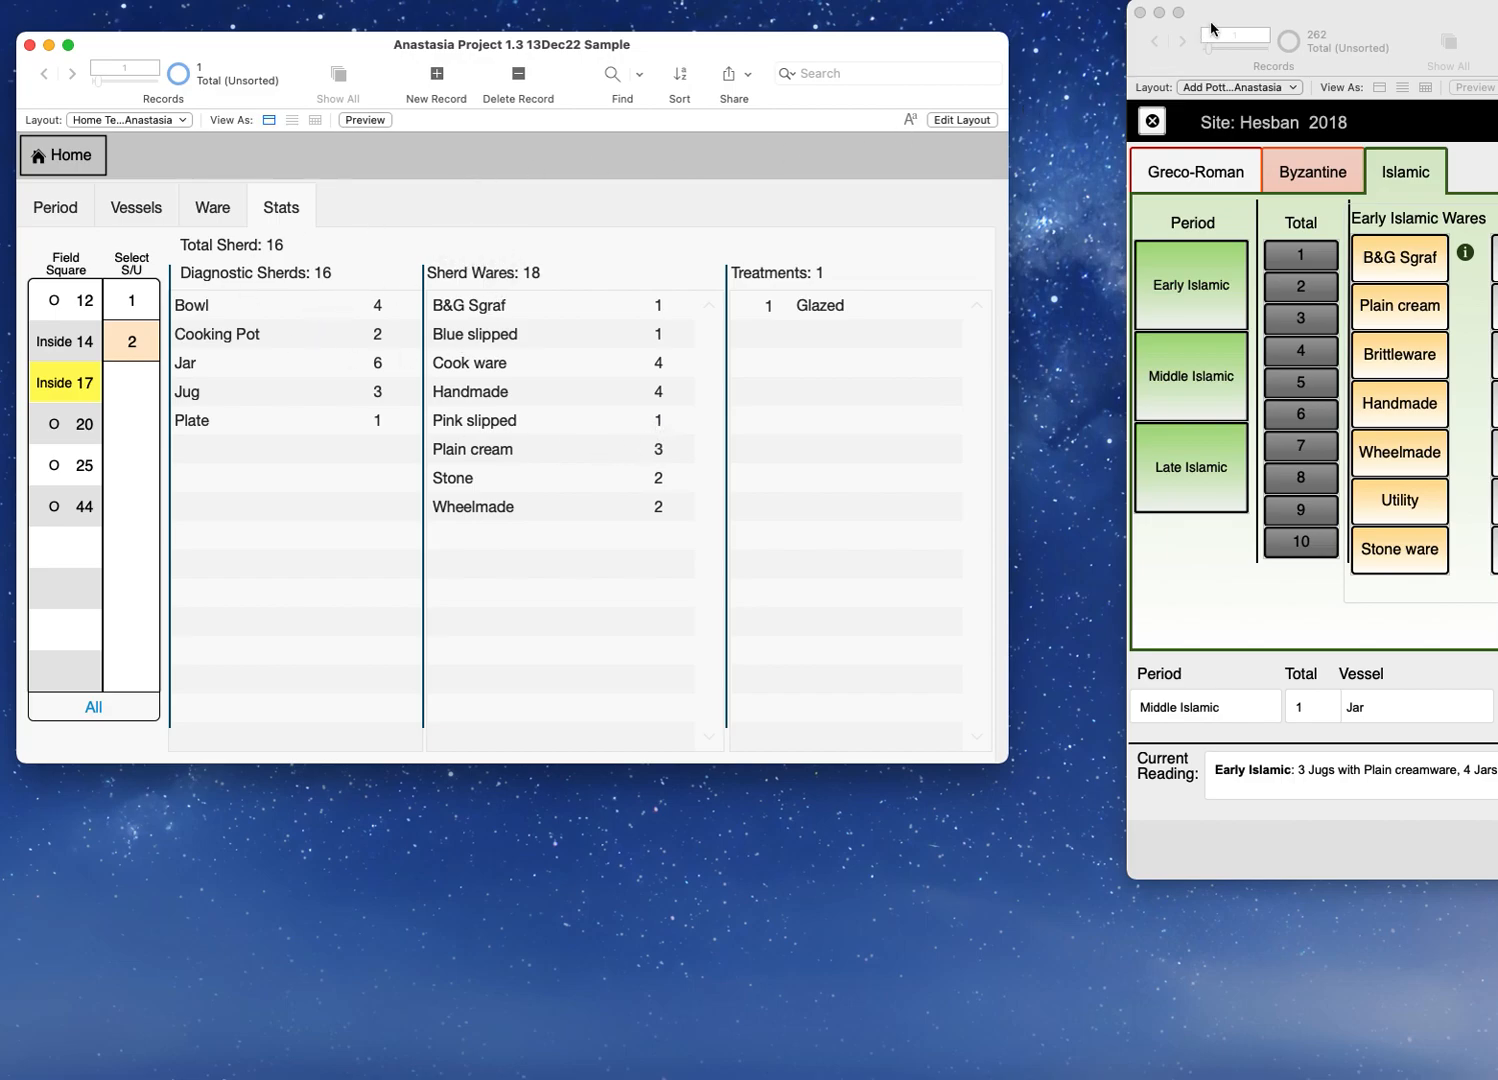
Step: Bring the pottery entry window back over the charts and switch it to the Earth_iPadLandscape Tabs Anastasia layout
drag(1195, 20, 222, 21)
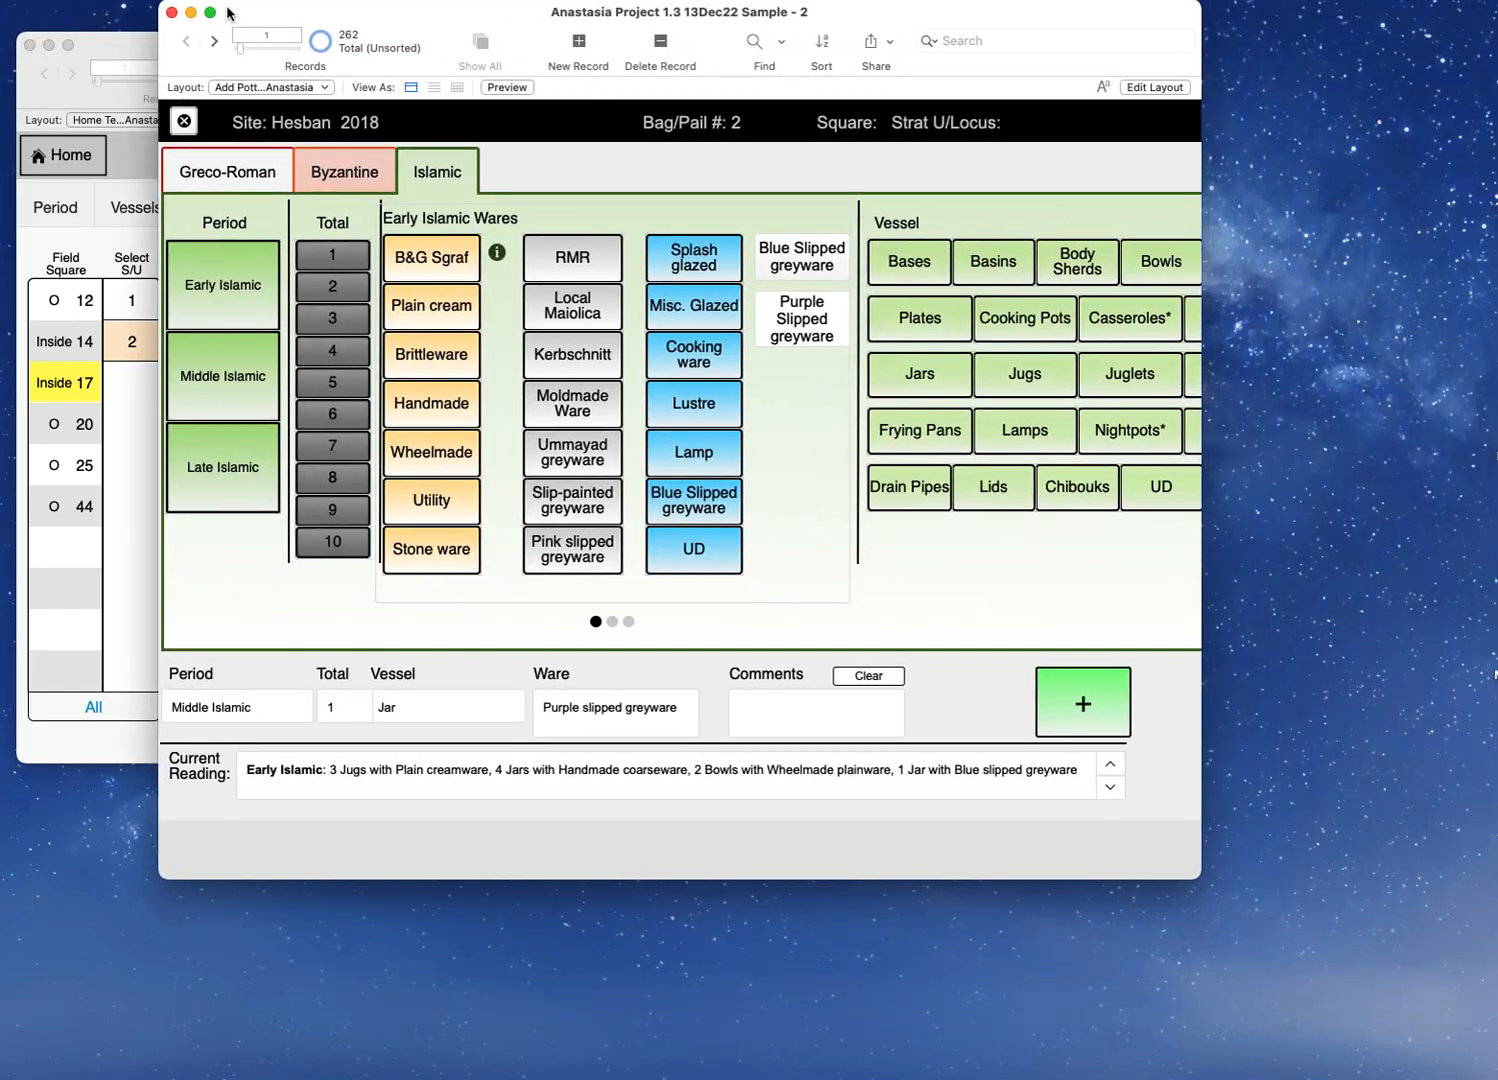
click(284, 94)
mouse_move(283, 93)
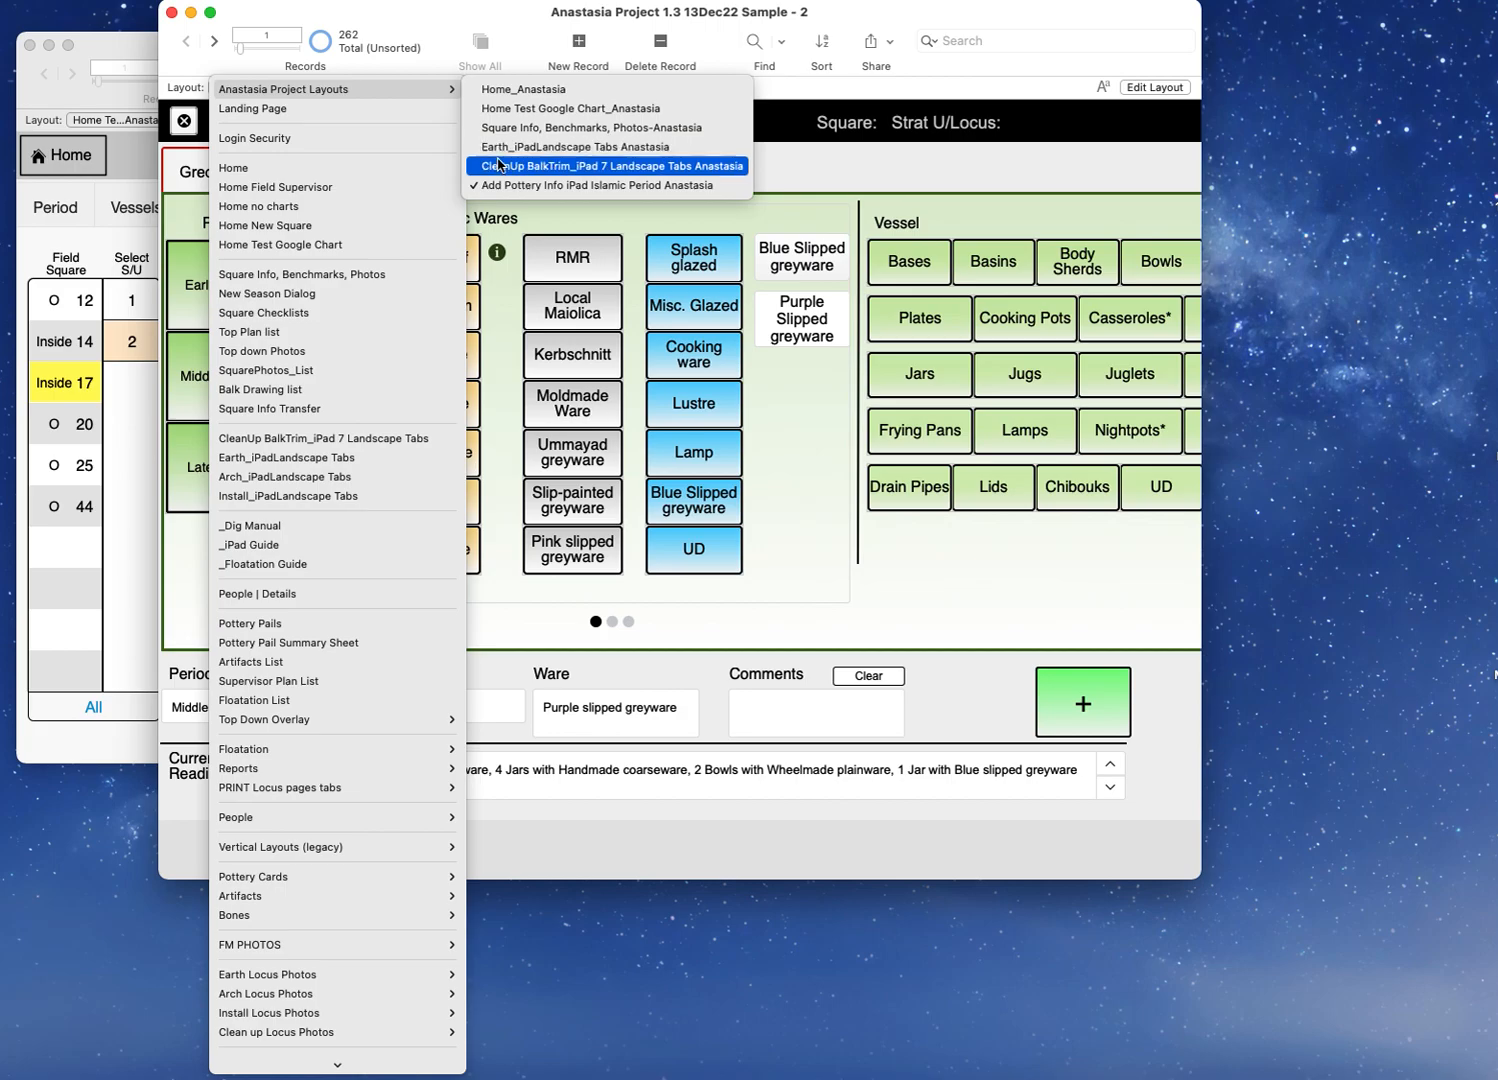
click(490, 148)
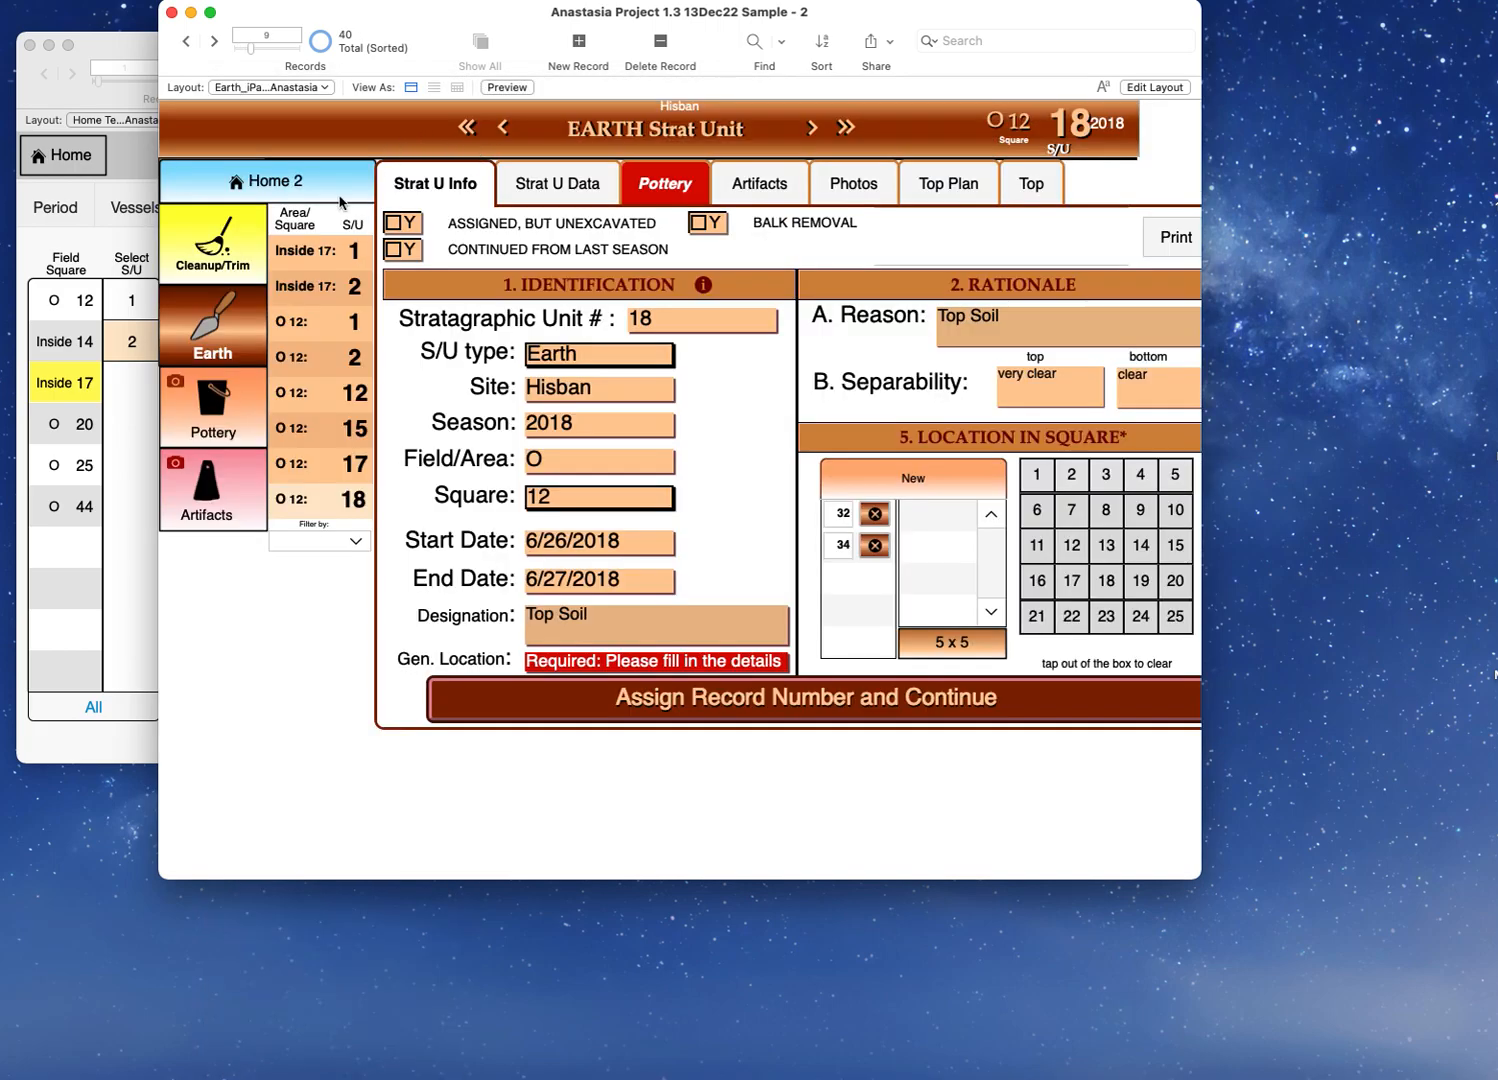
click(257, 88)
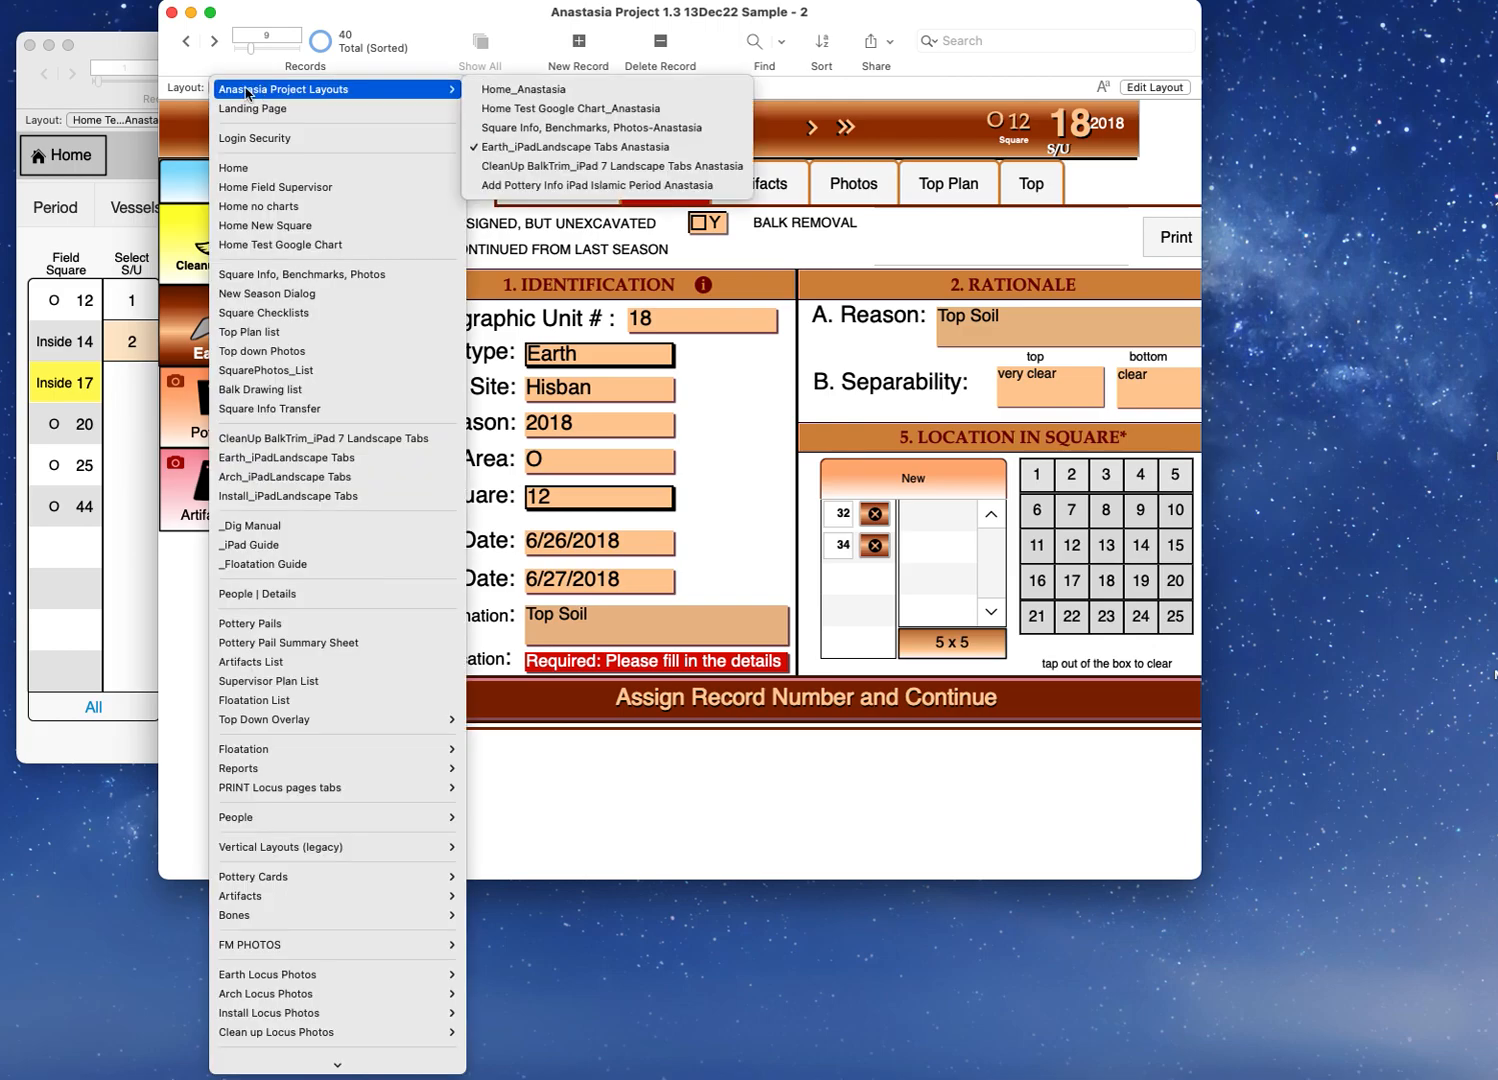
click(182, 65)
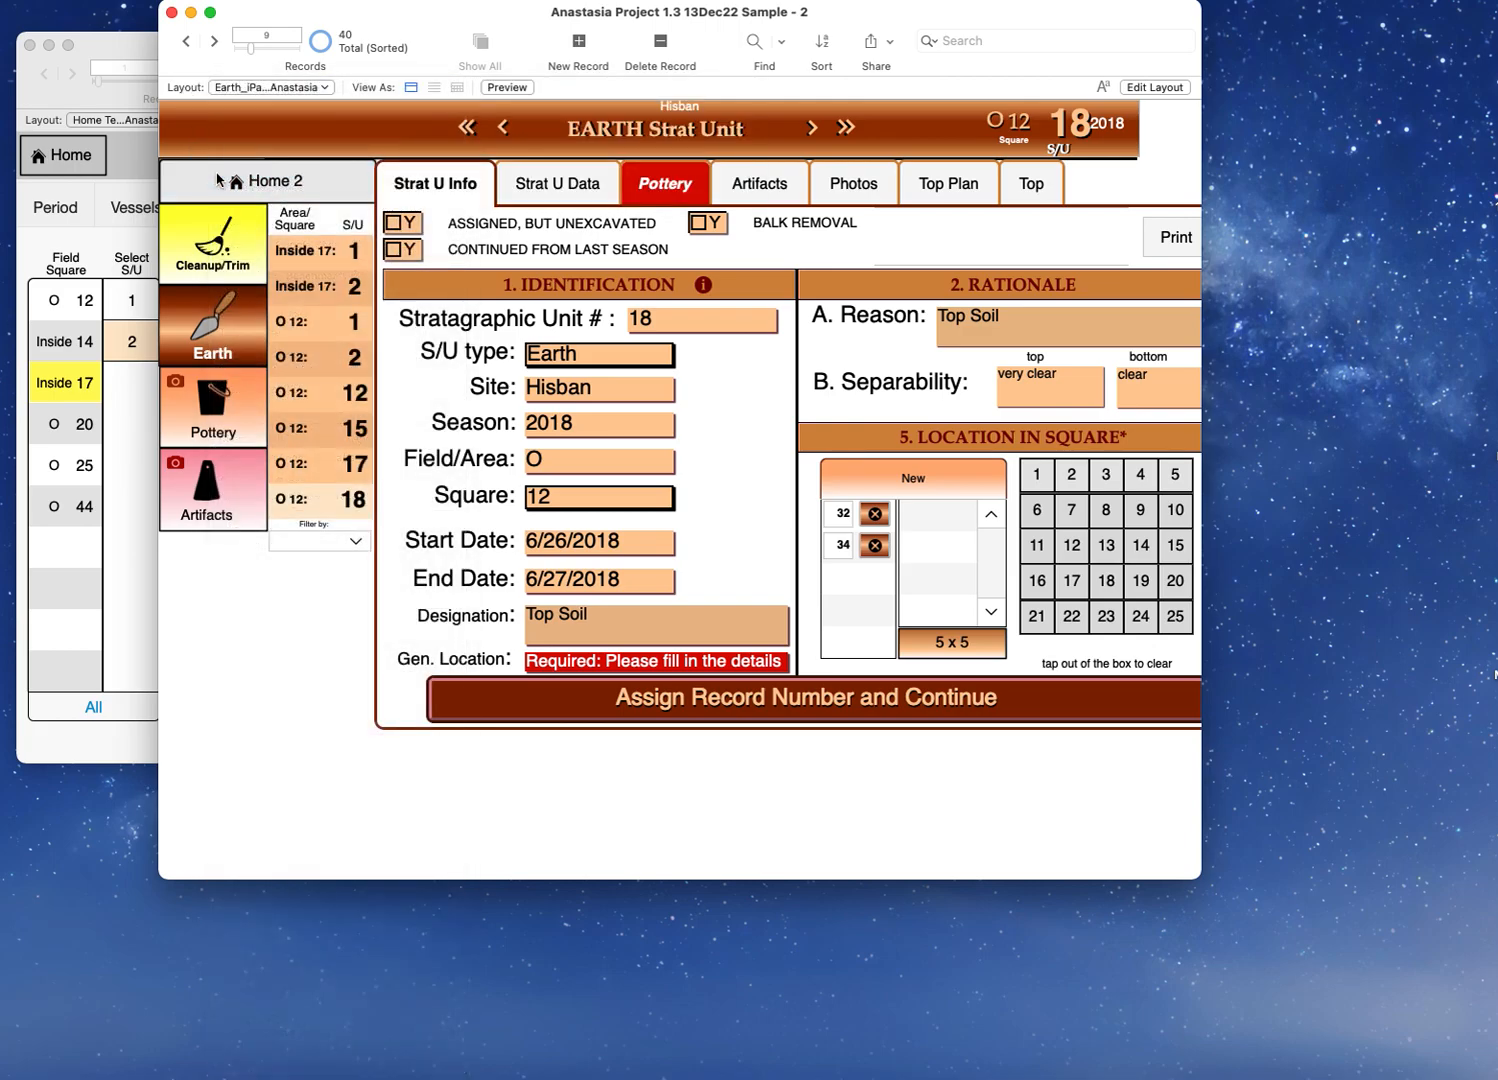
Step: Open the last Earth sheet from home, display the pottery bag tag of Inside 17 strat unit 2, and widen the window
click(219, 180)
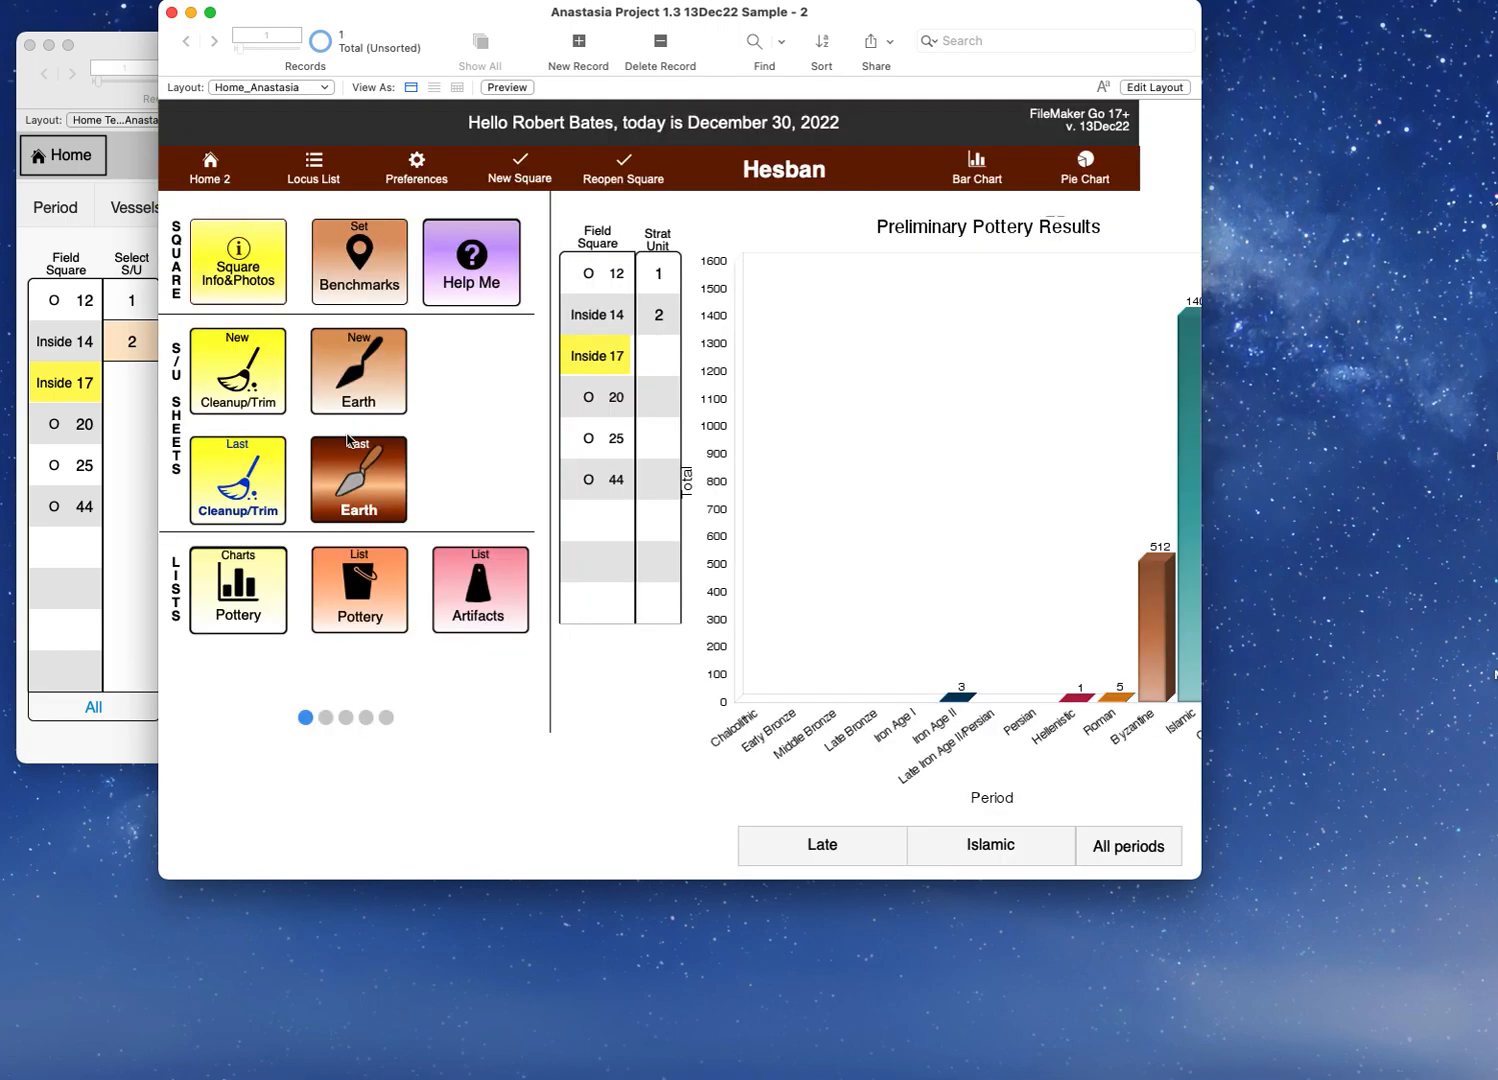
click(354, 493)
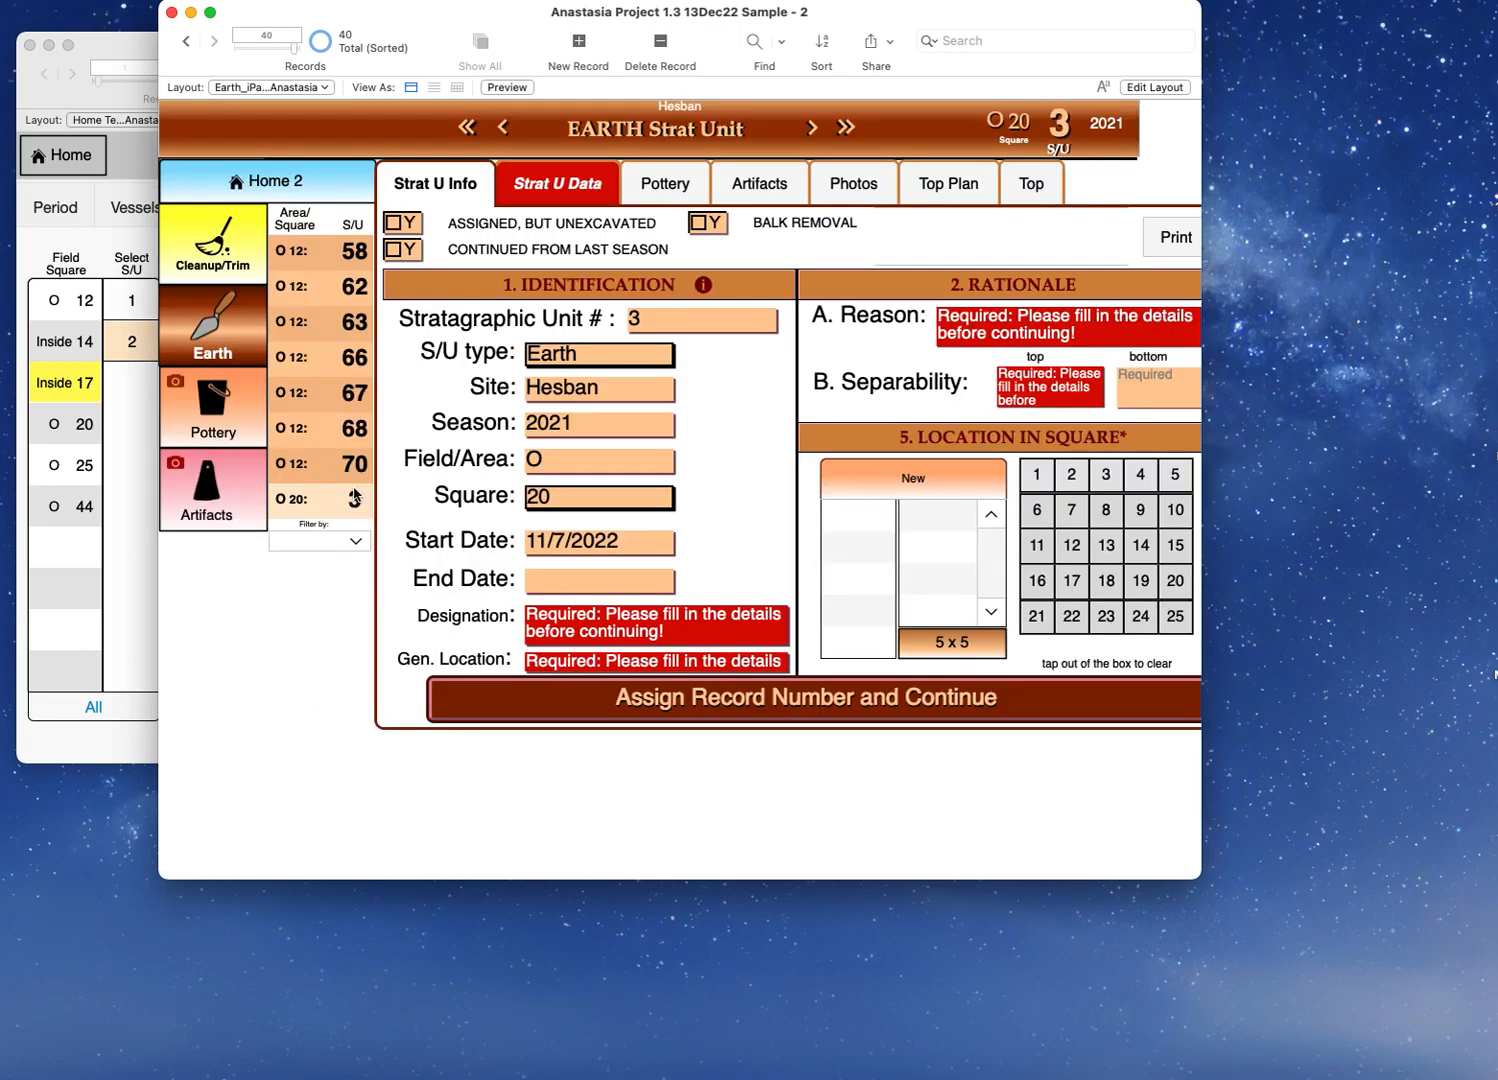
scroll(313, 327, up, 10)
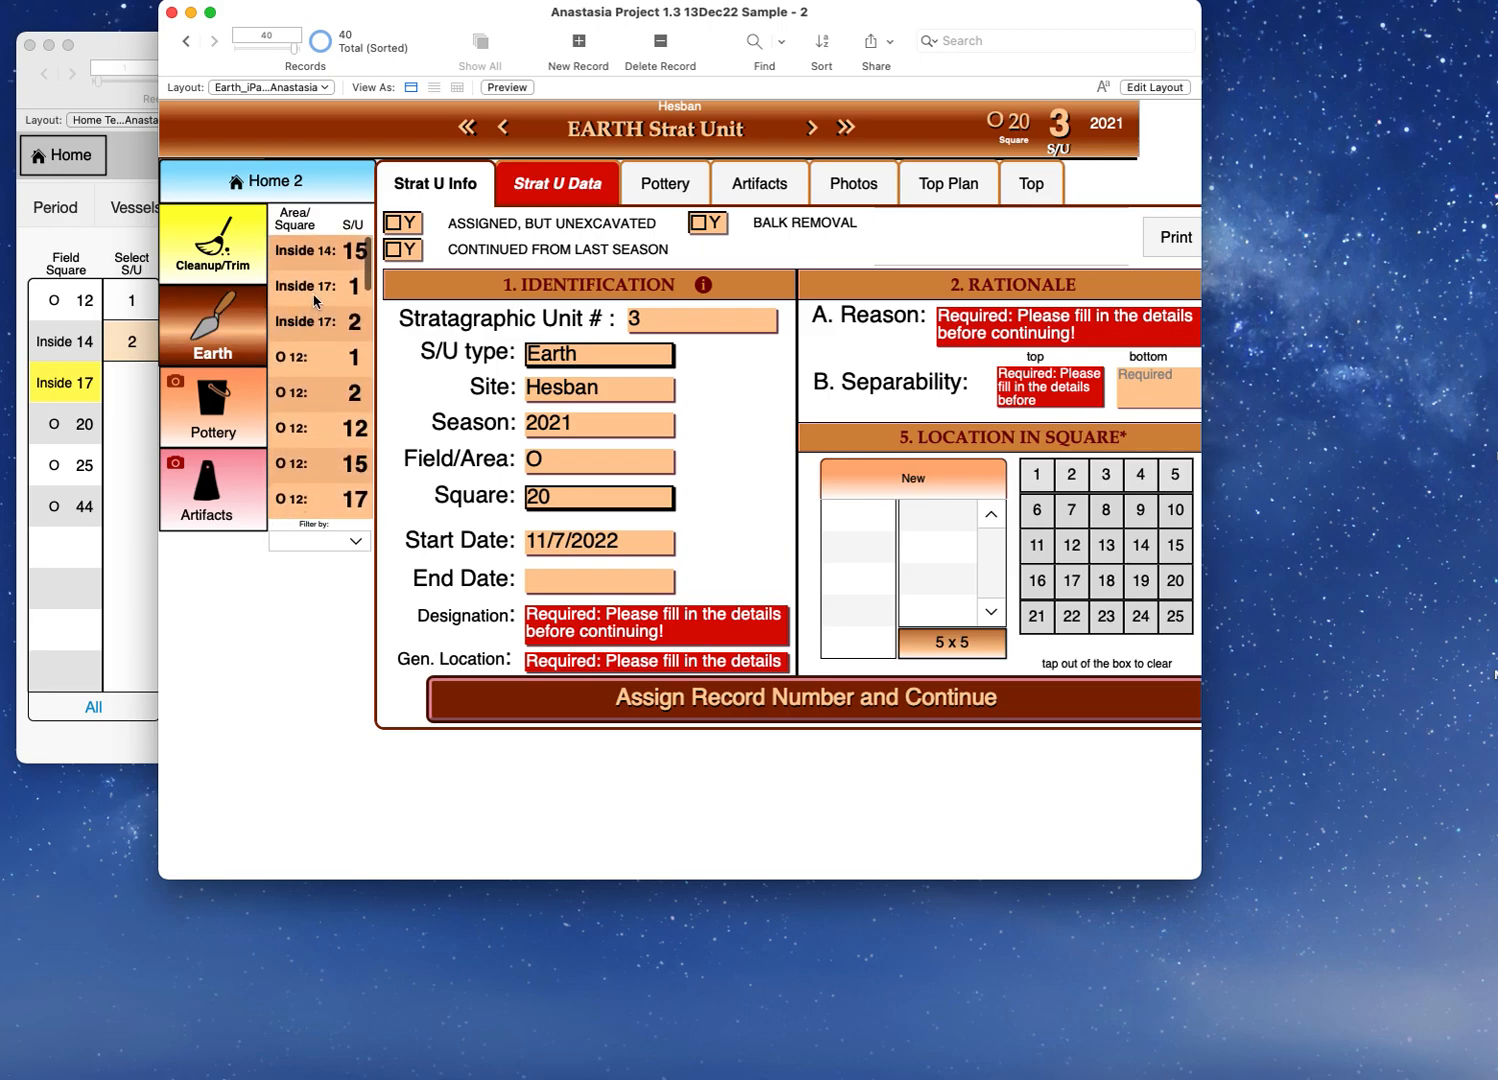
click(314, 298)
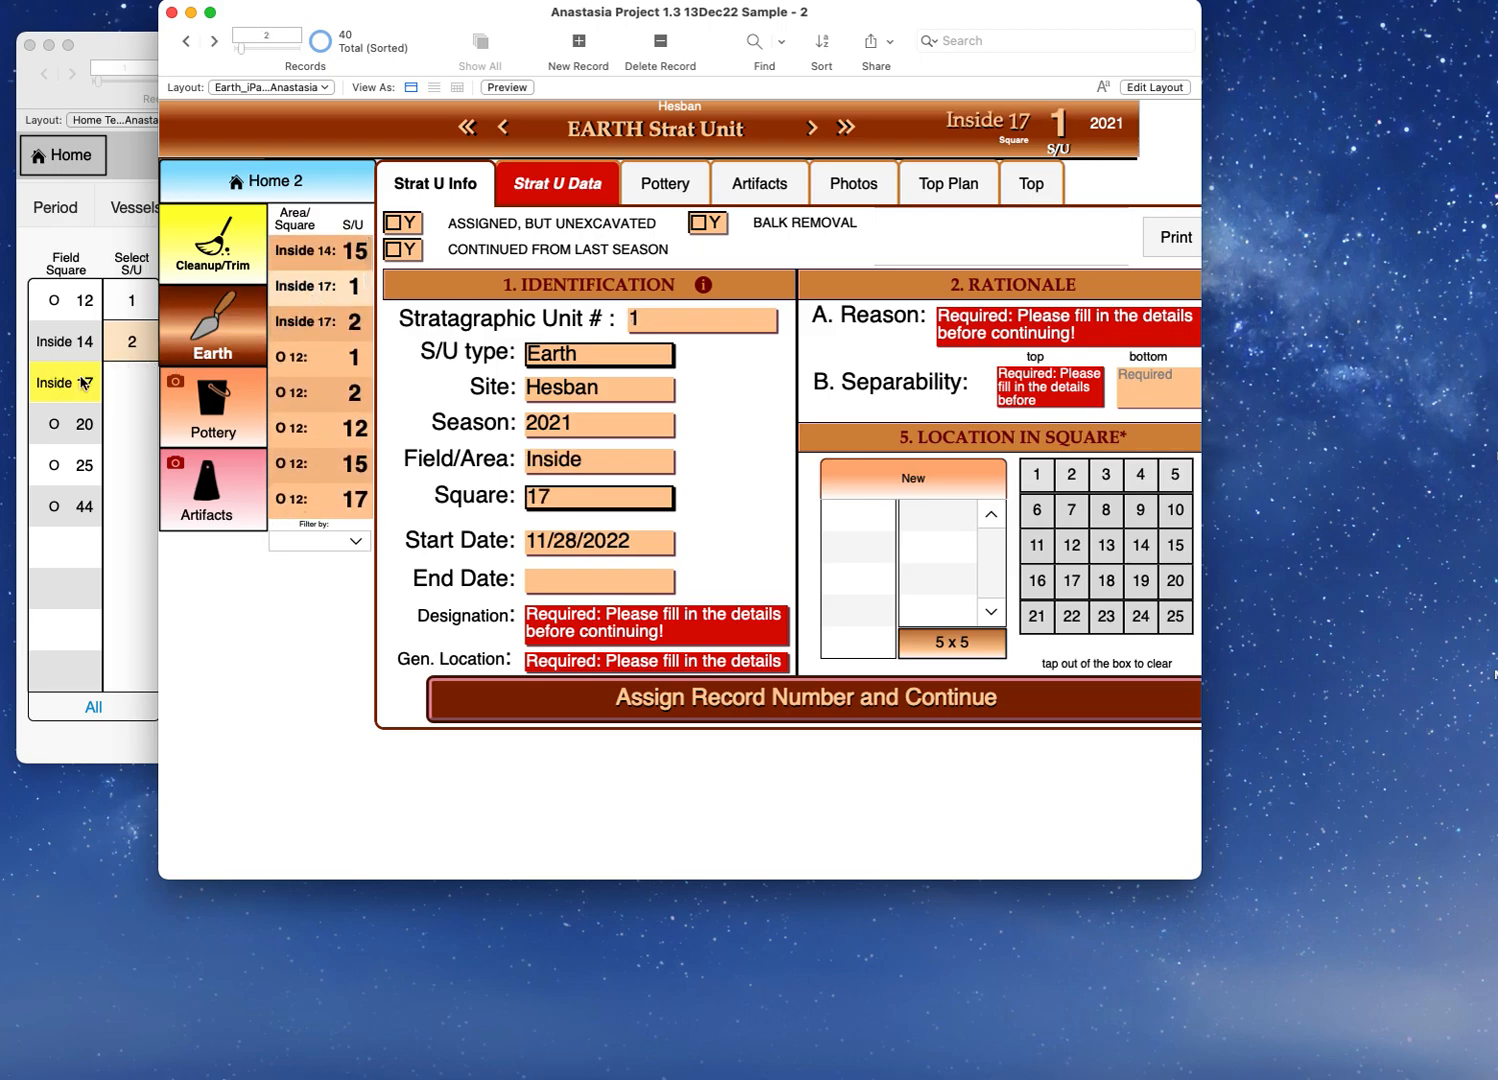
click(333, 324)
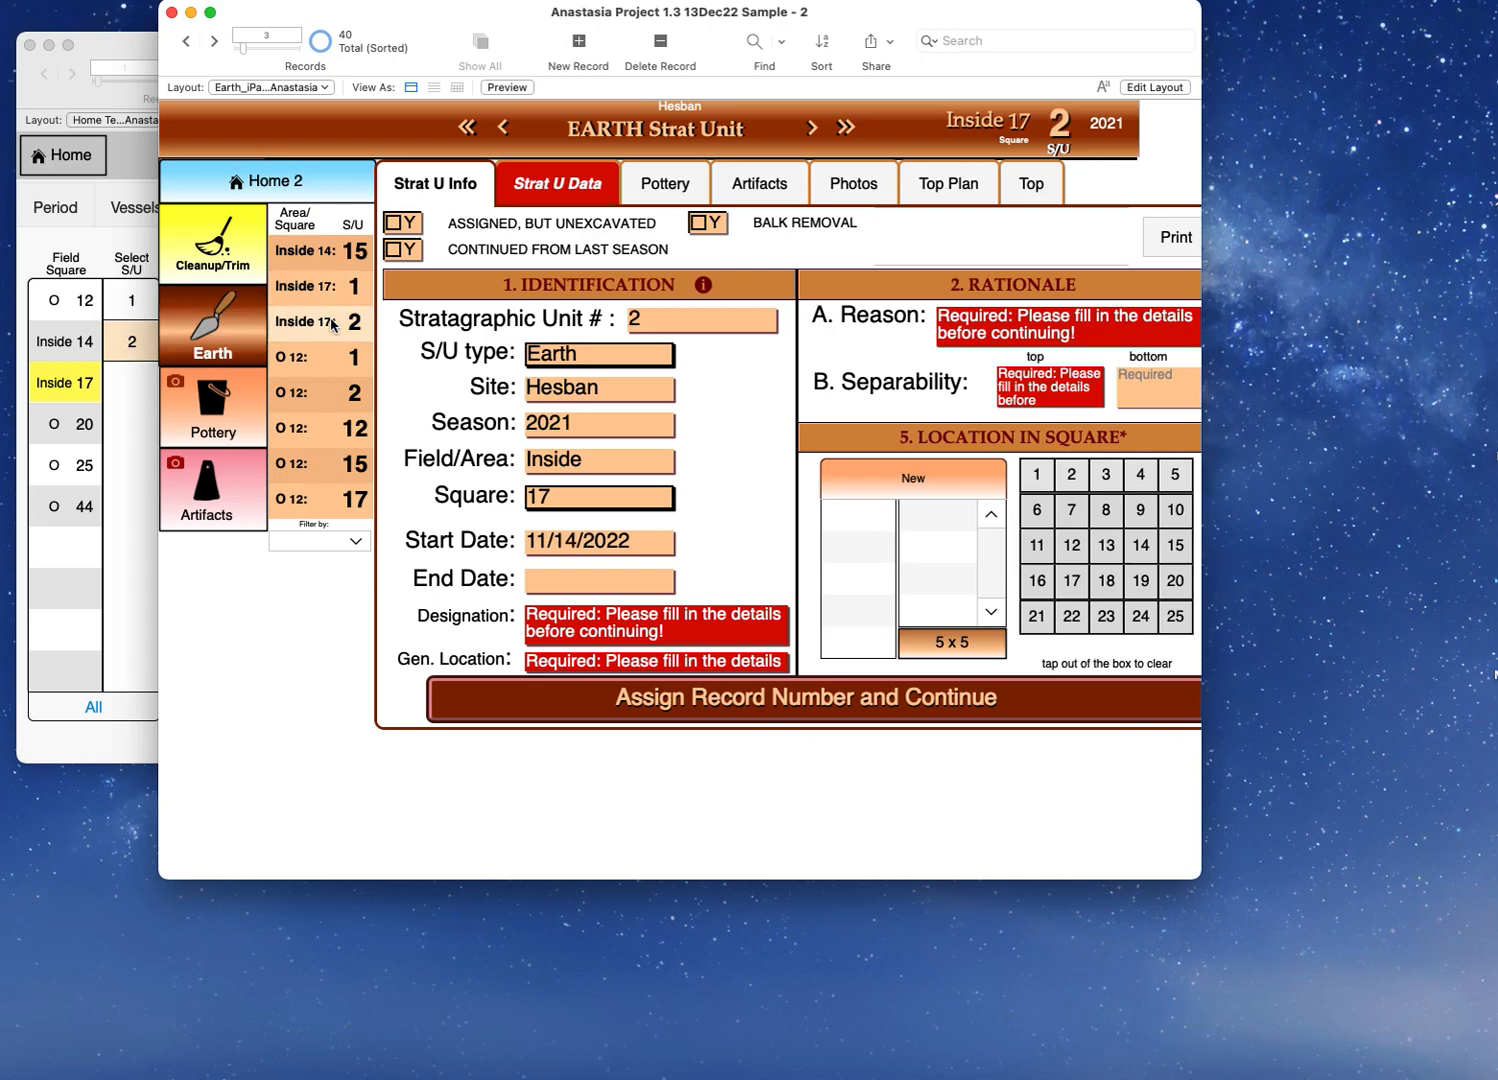
click(657, 194)
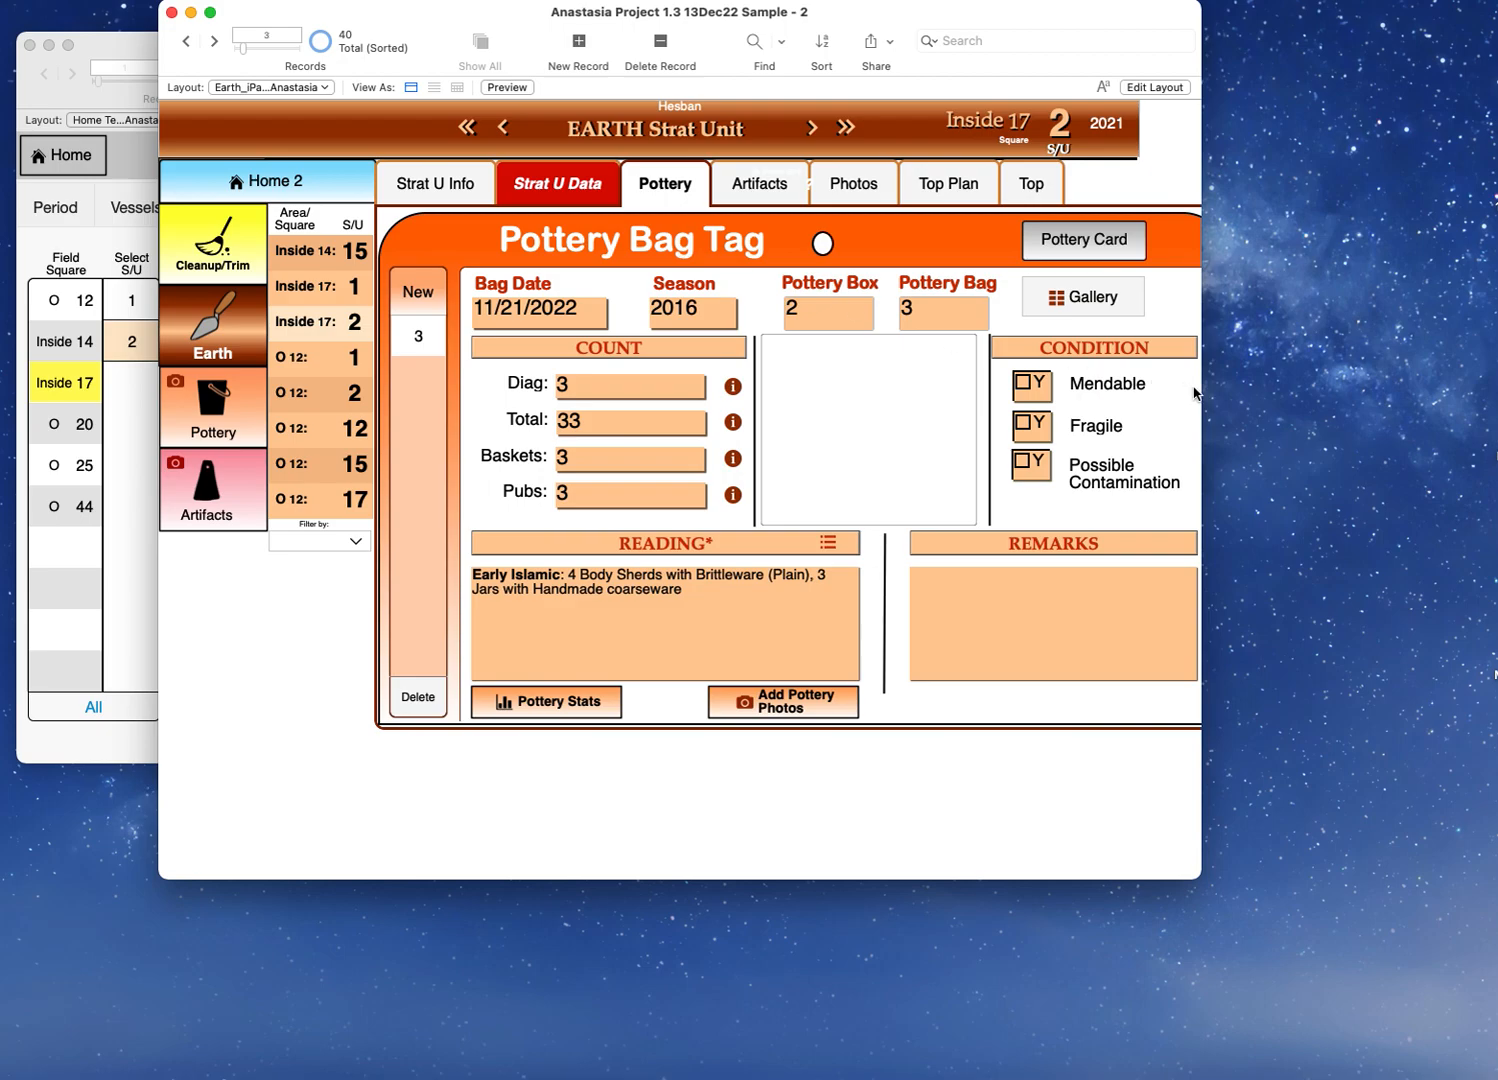
drag(1203, 395, 1316, 395)
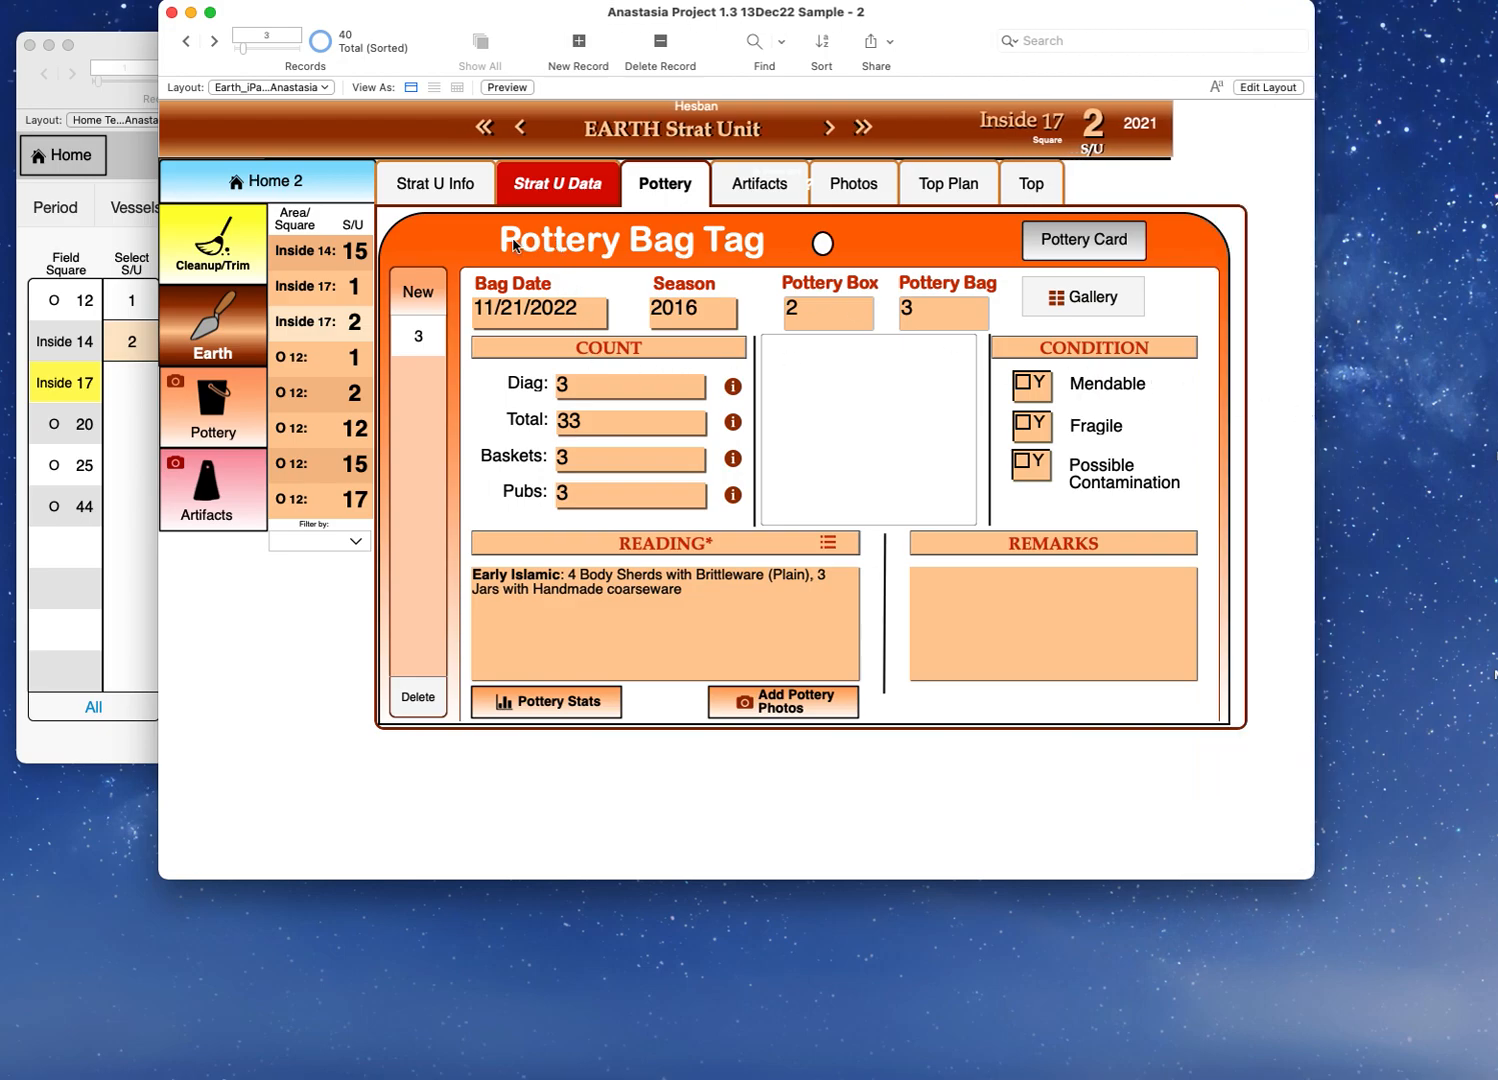
Step: Switch to strat unit 1 of square Inside 17 and open the pottery card for bag 2
click(320, 288)
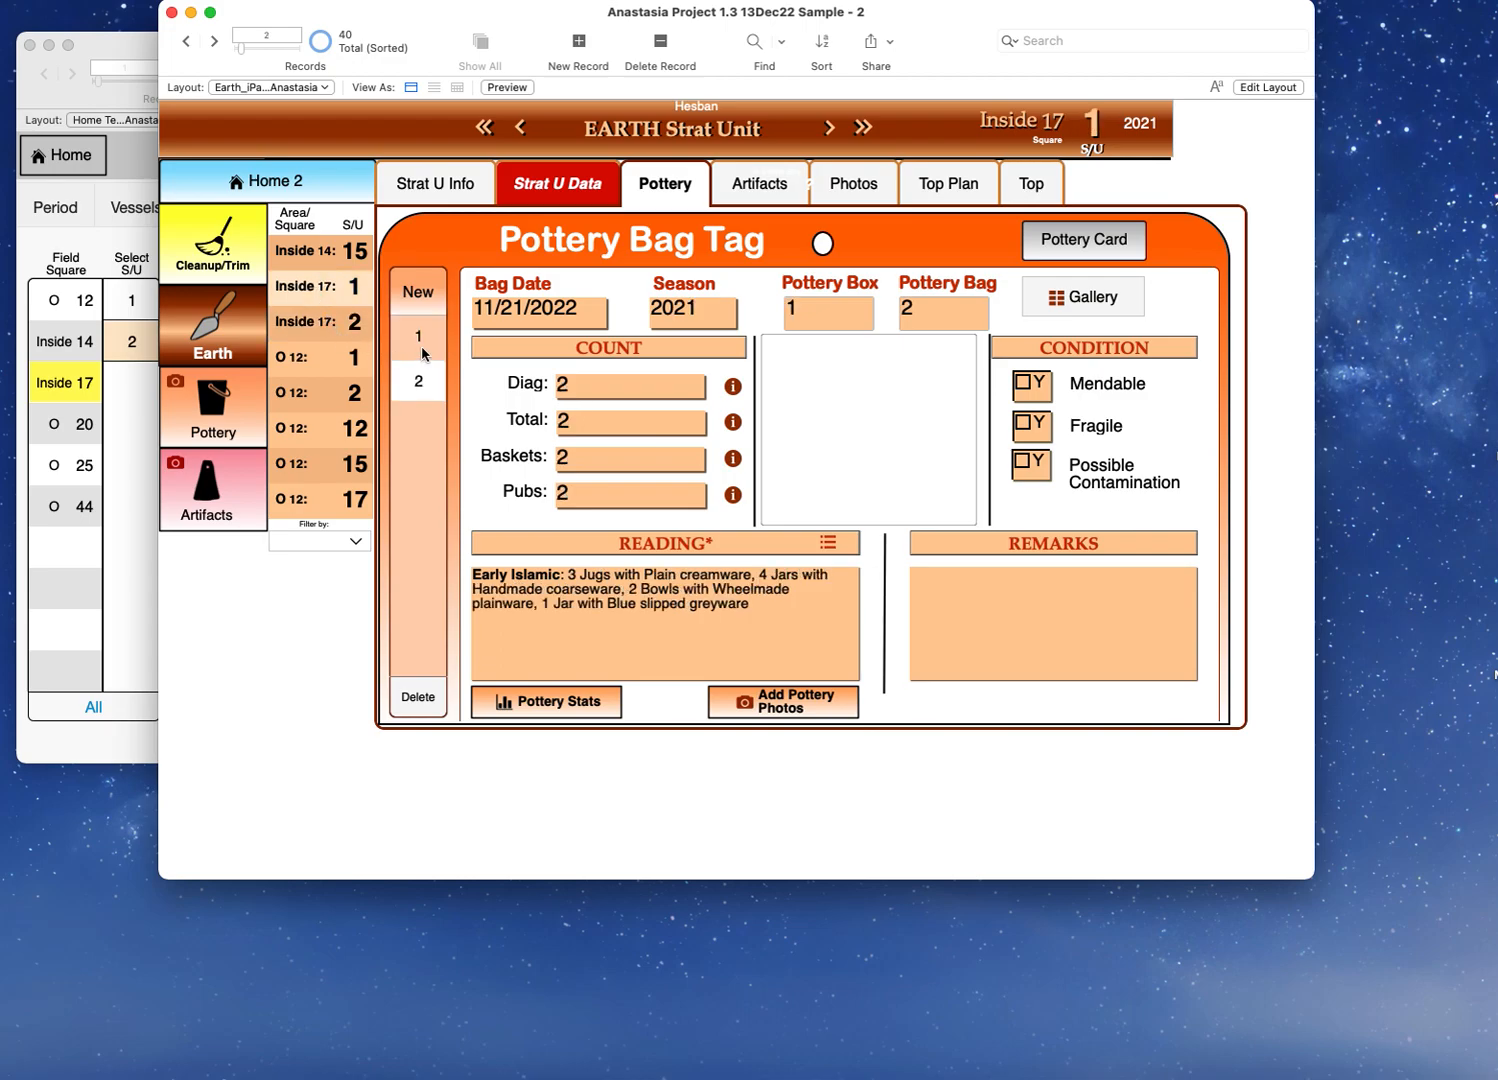
click(418, 388)
click(1066, 250)
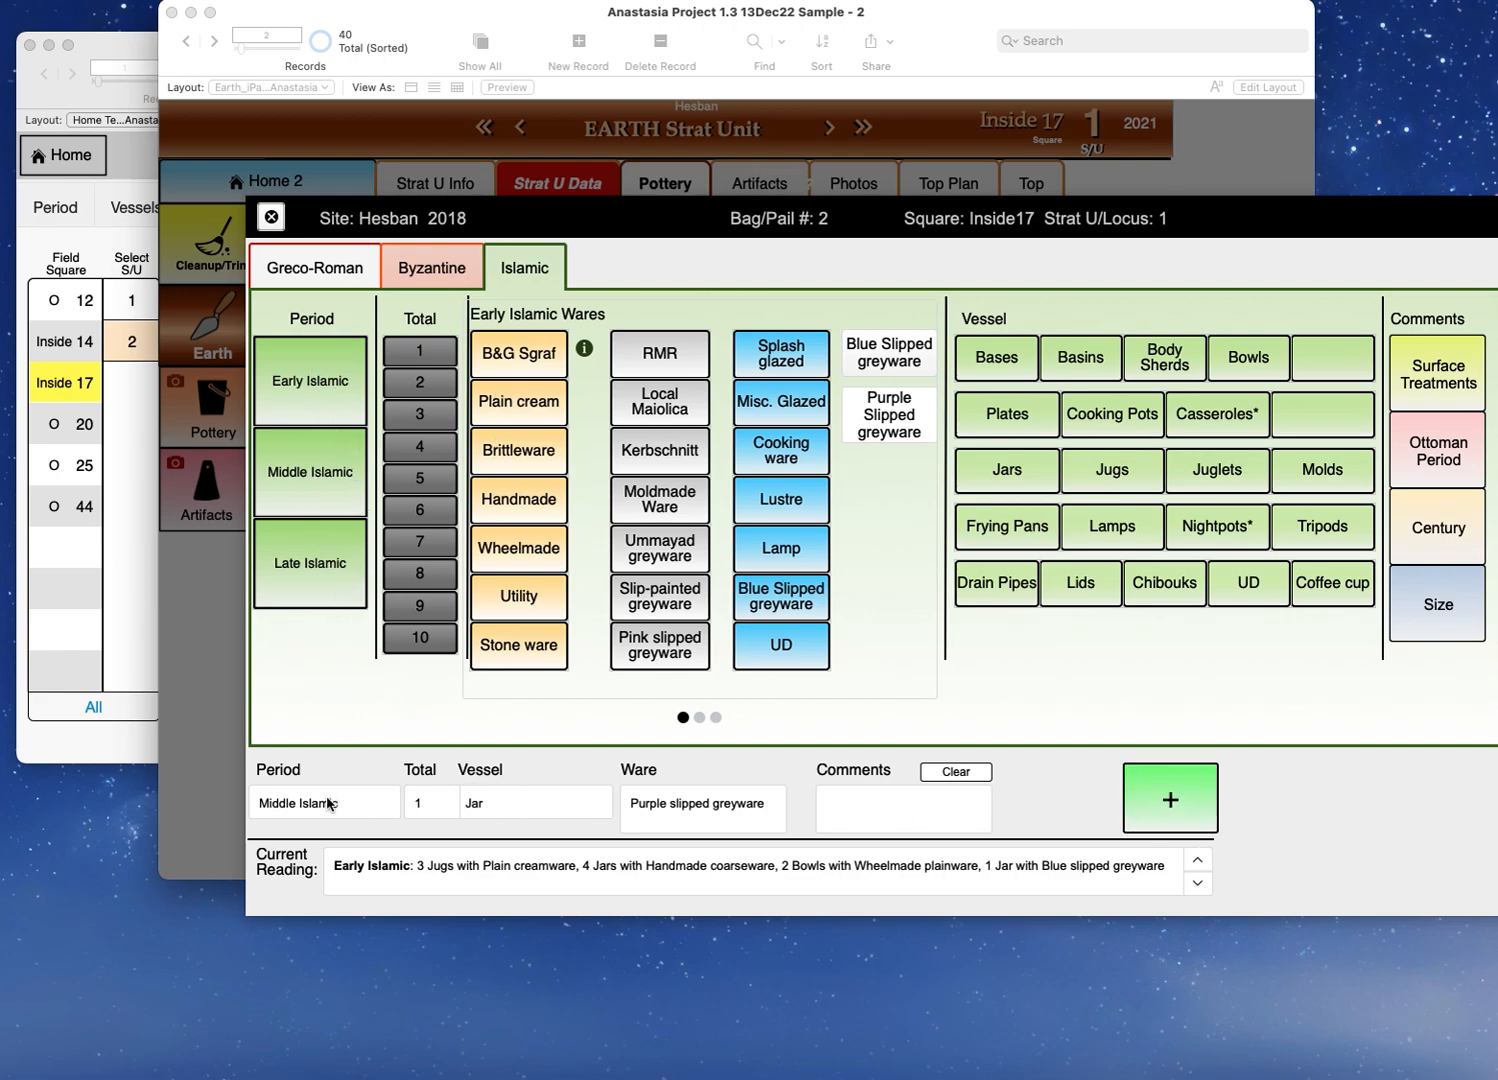
Step: Add a Middle Islamic reading of 1 Plate with Purple slipped greyware to bag 2
click(297, 387)
click(1003, 425)
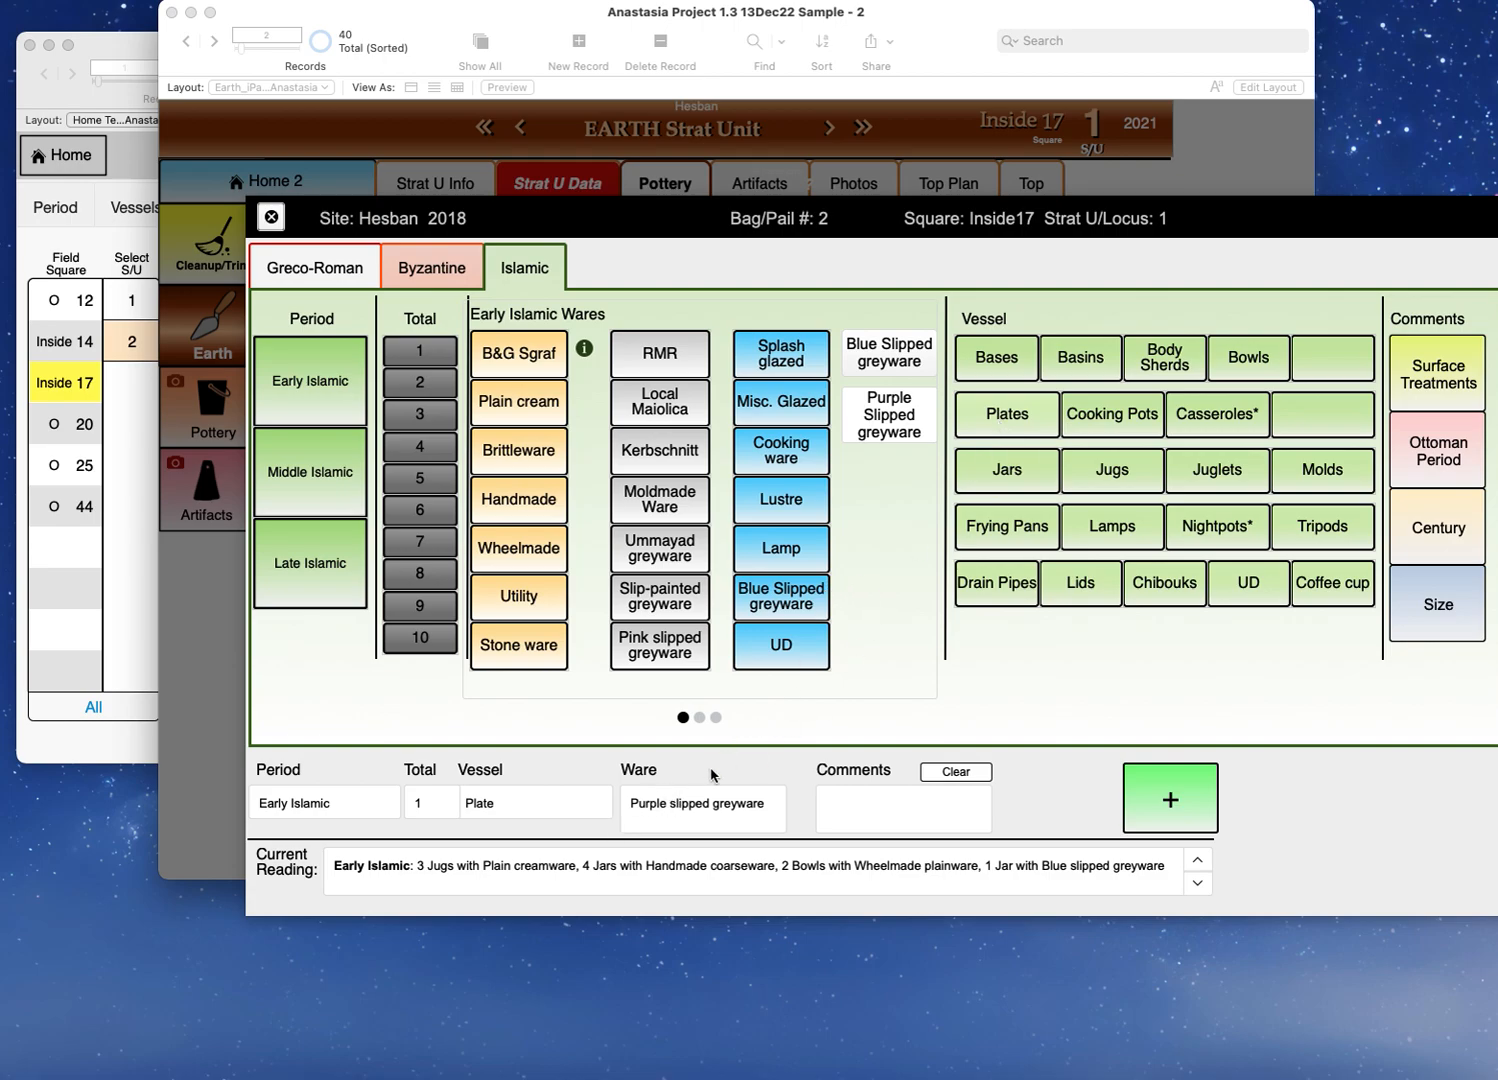
click(731, 802)
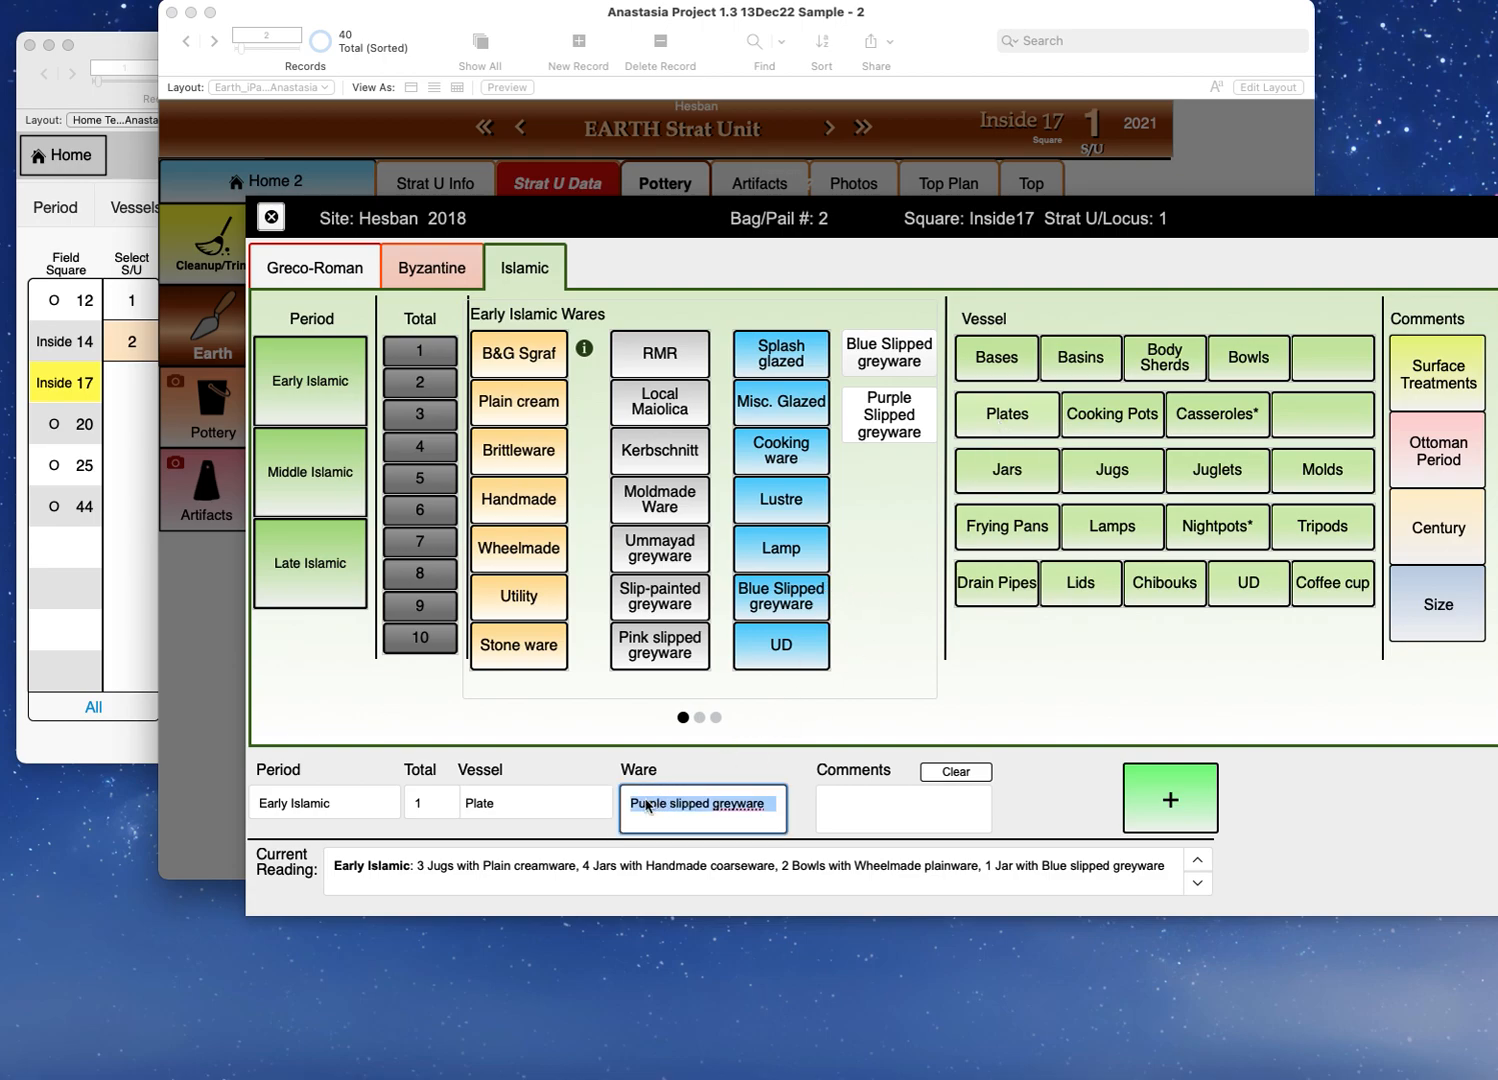
key(BackSpace)
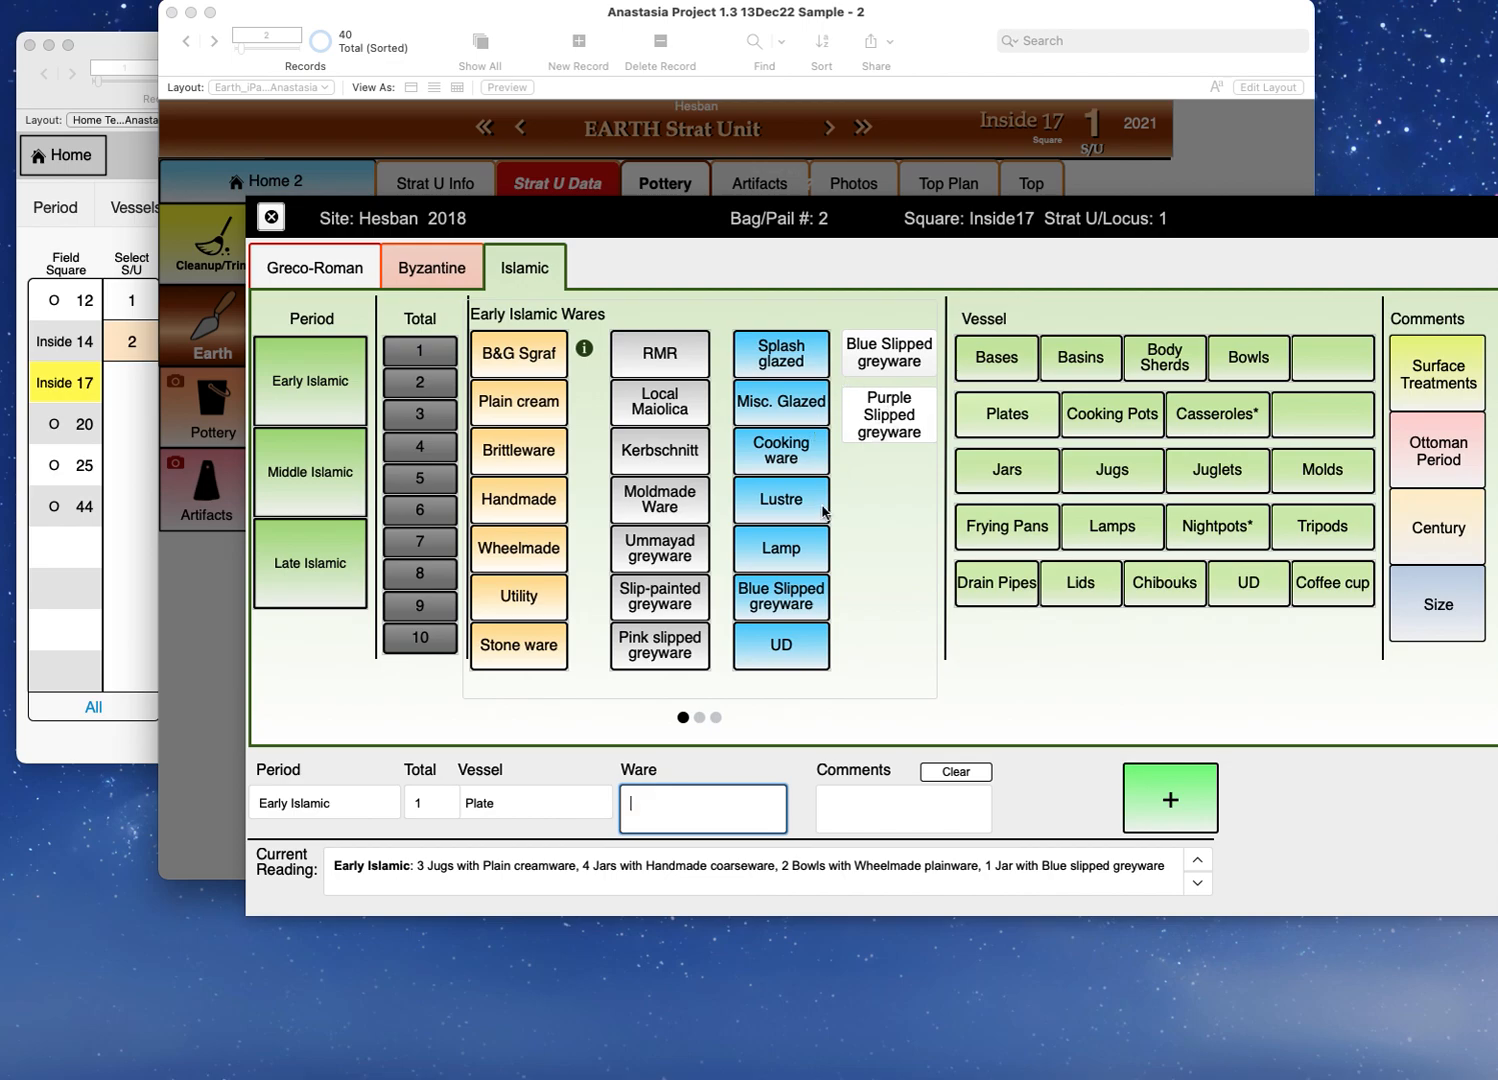
click(876, 424)
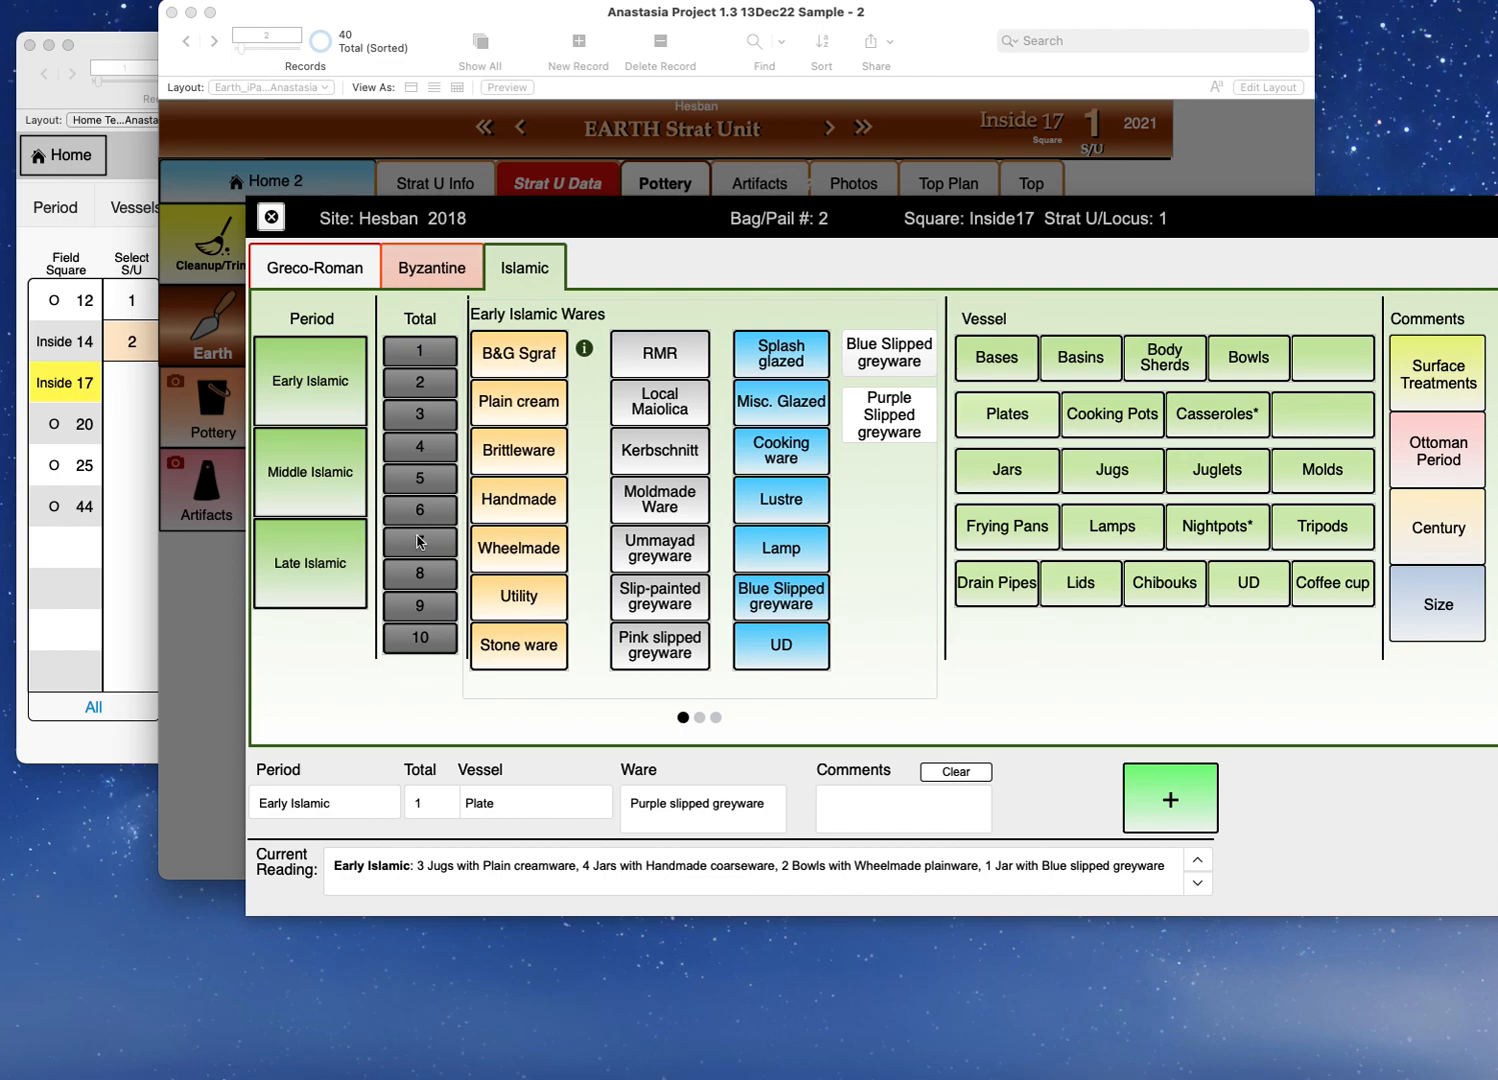
click(322, 485)
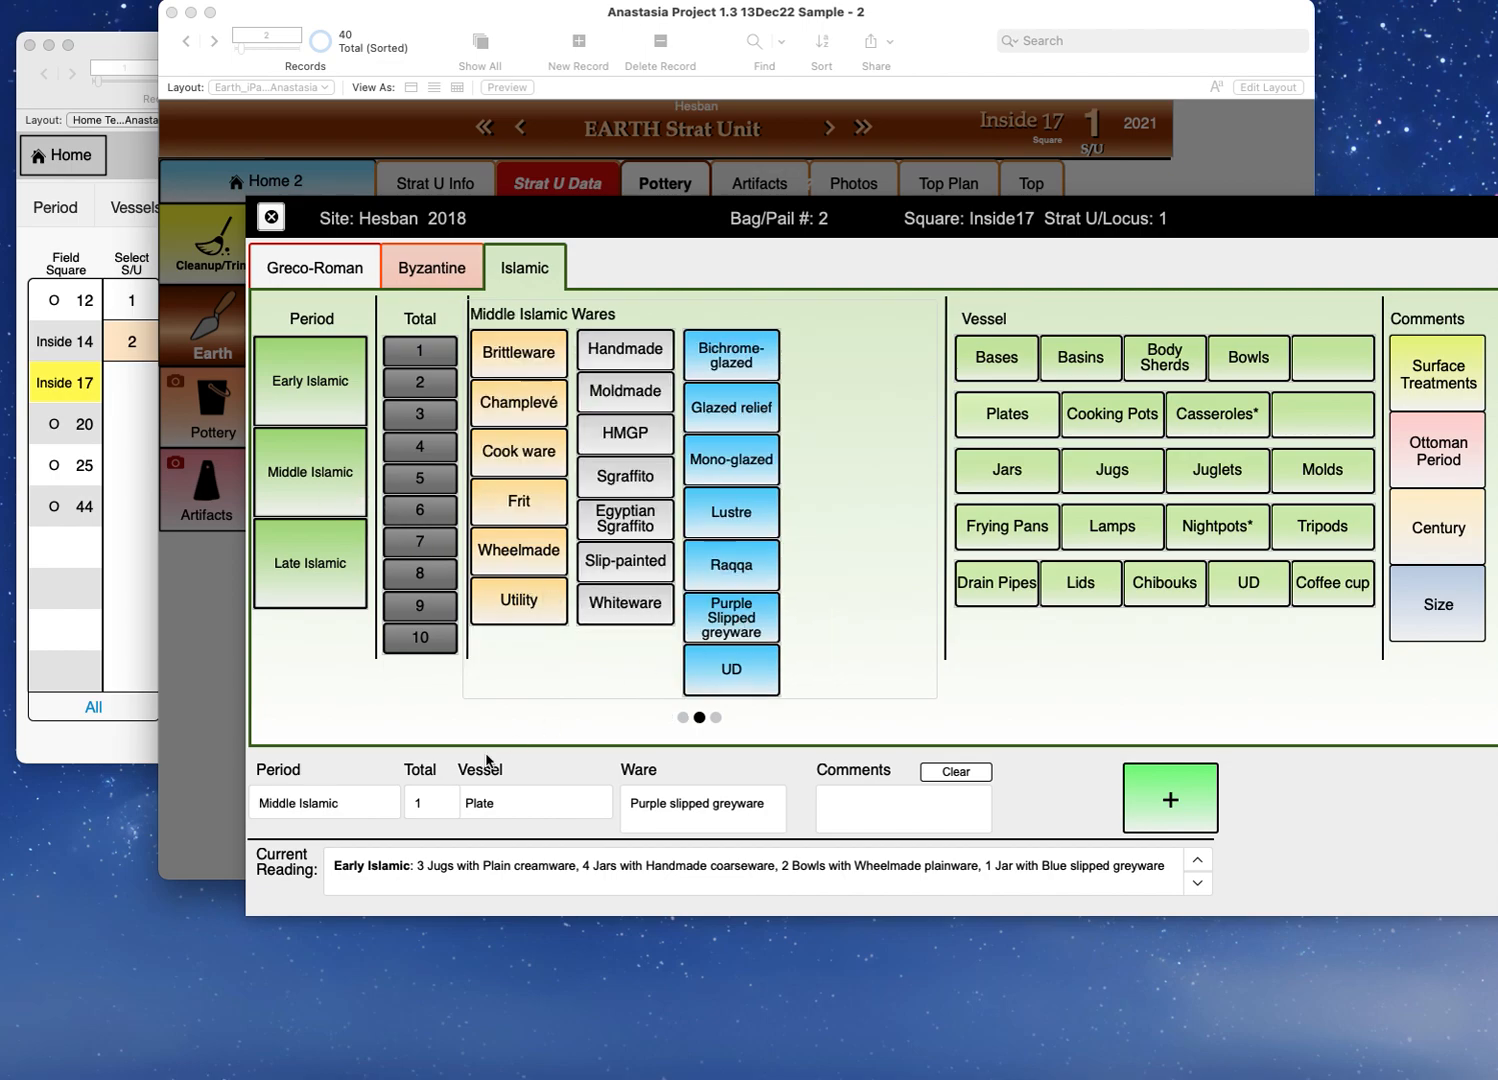
click(1169, 798)
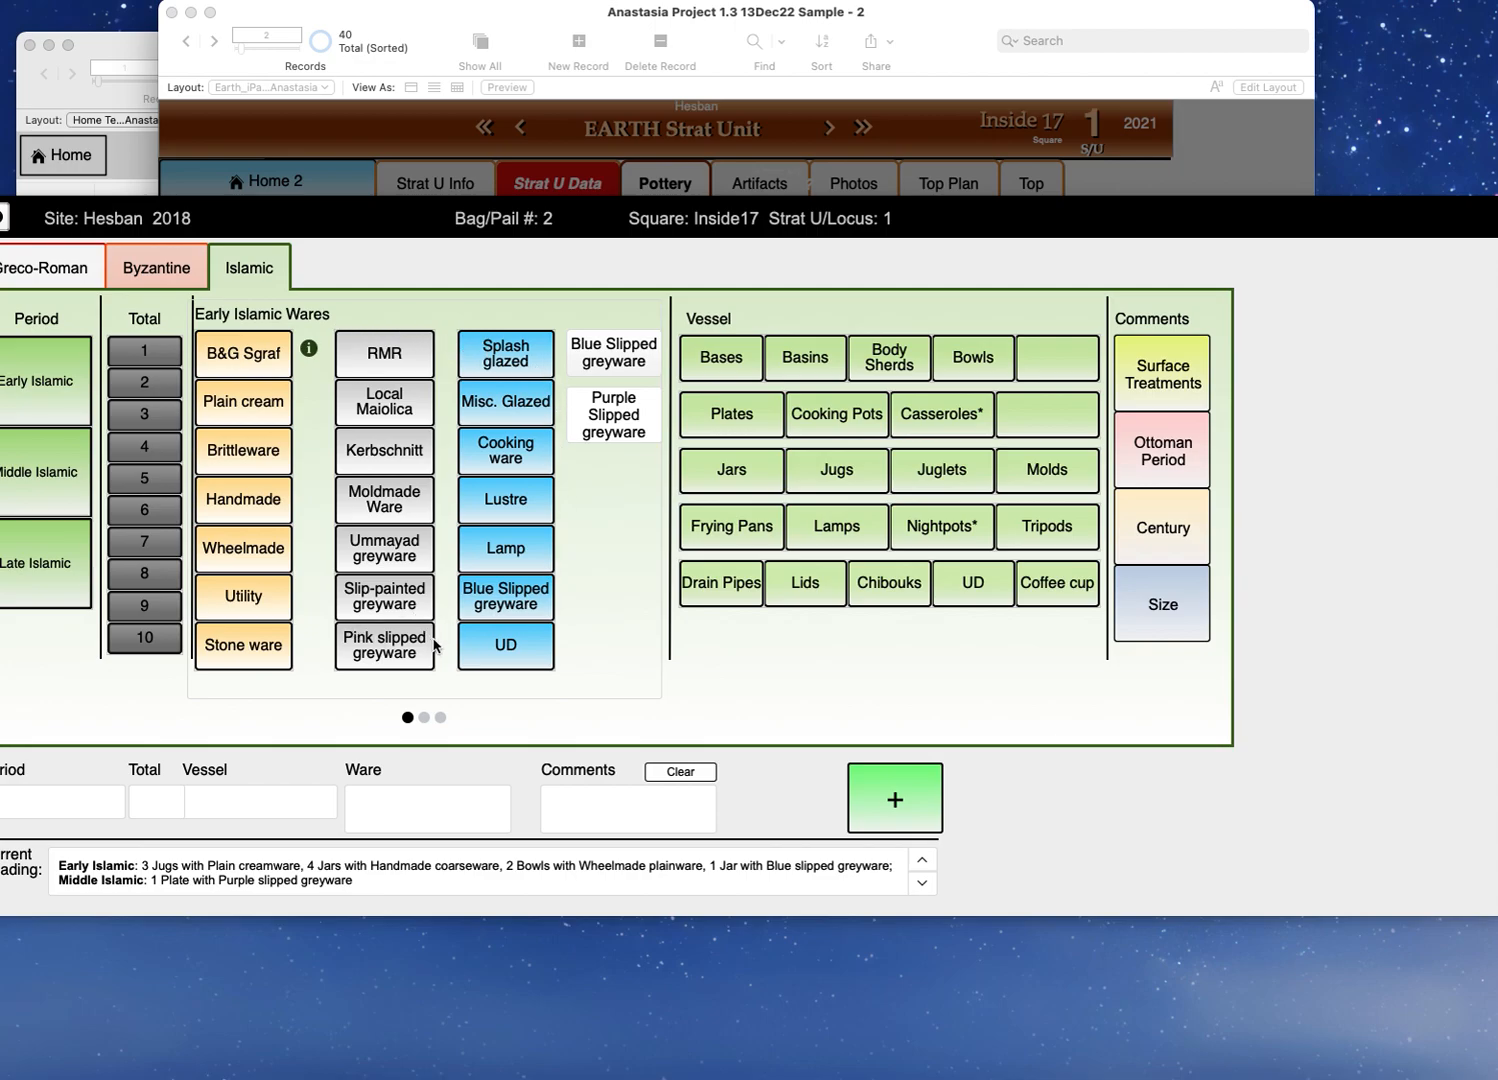
Step: Close the pottery card after viewing the Islamic wares and open the detailed list of pottery readings for bag 2
click(424, 717)
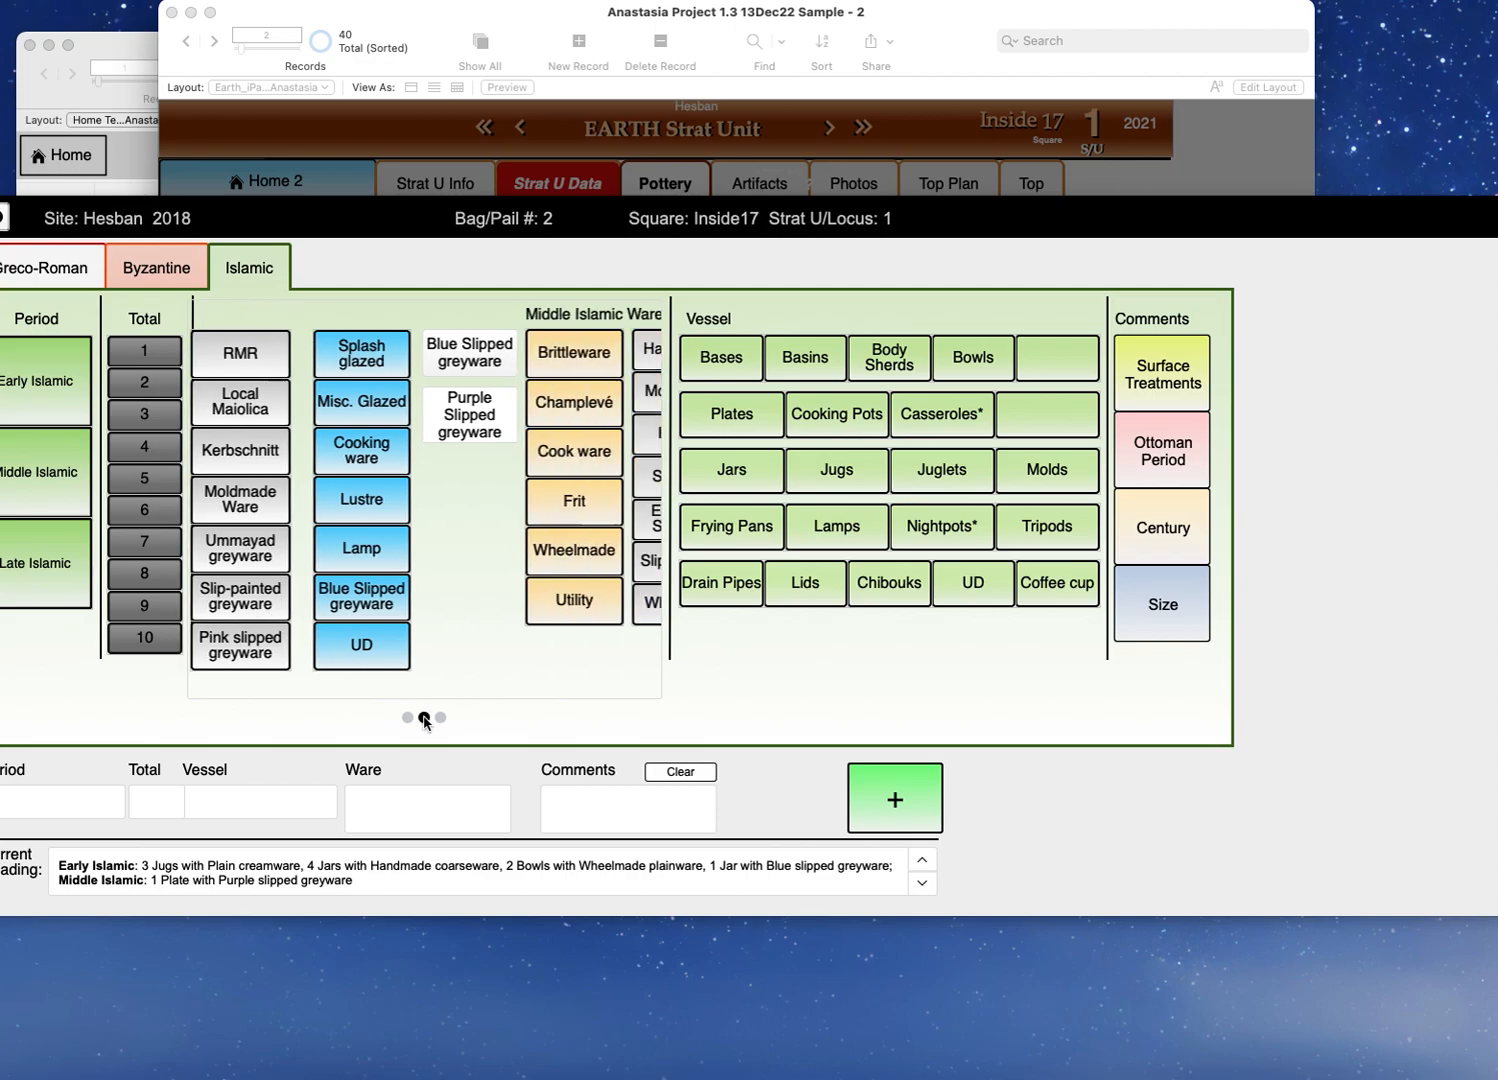
click(406, 718)
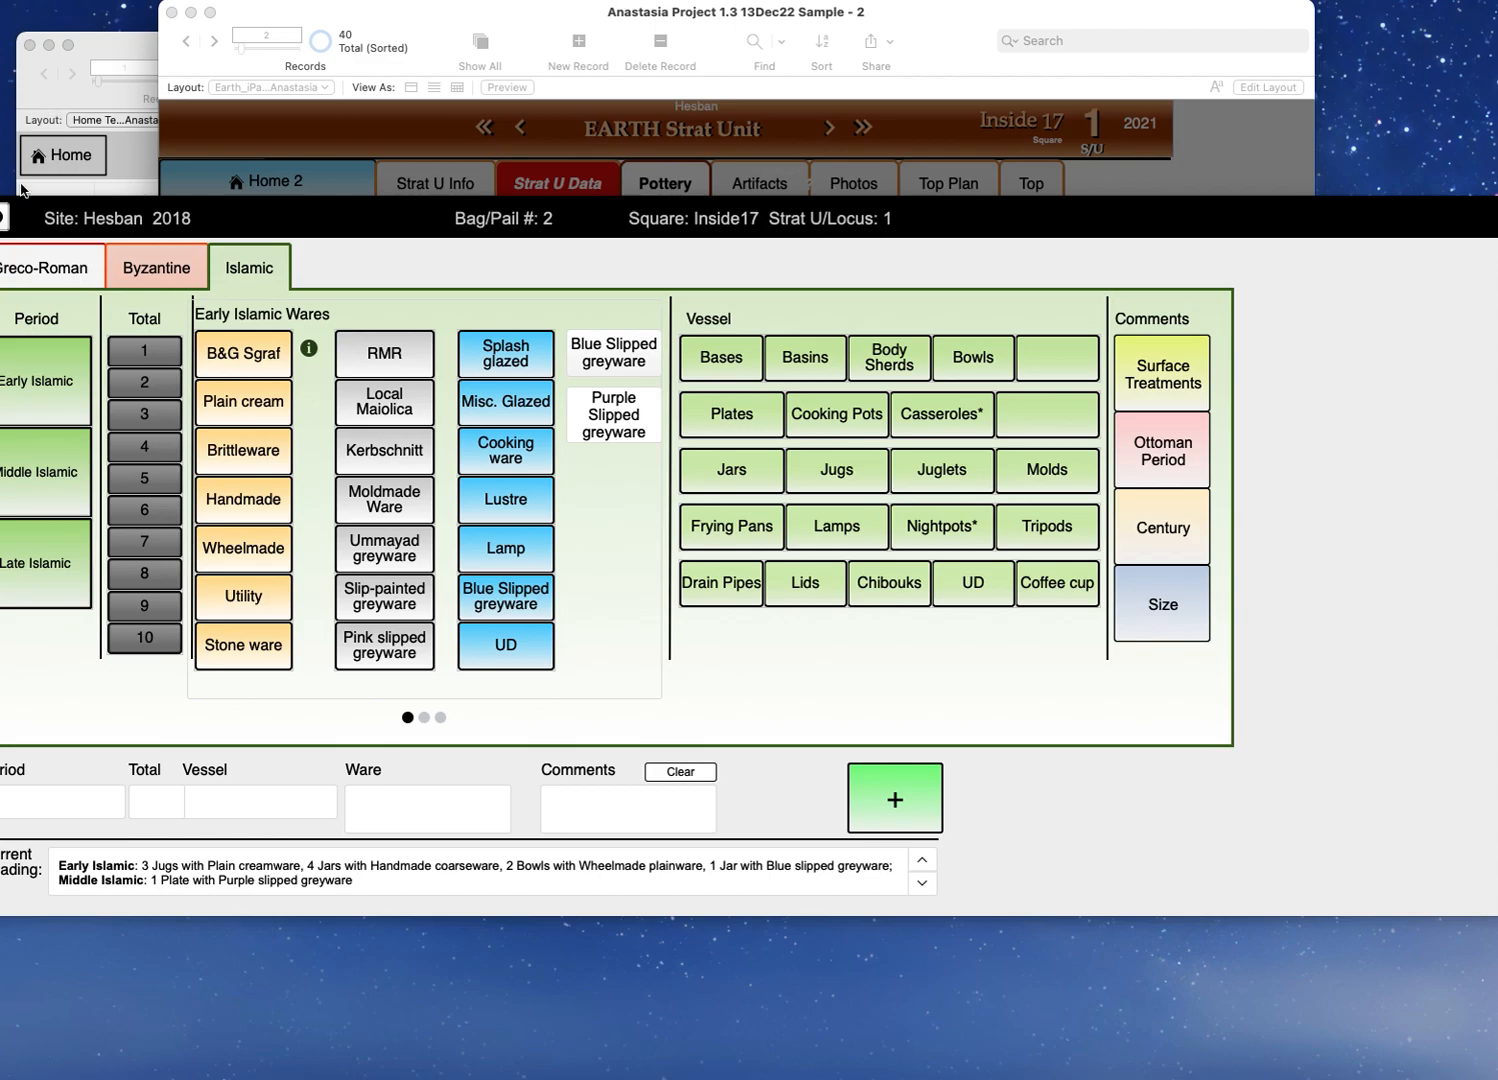
click(4, 219)
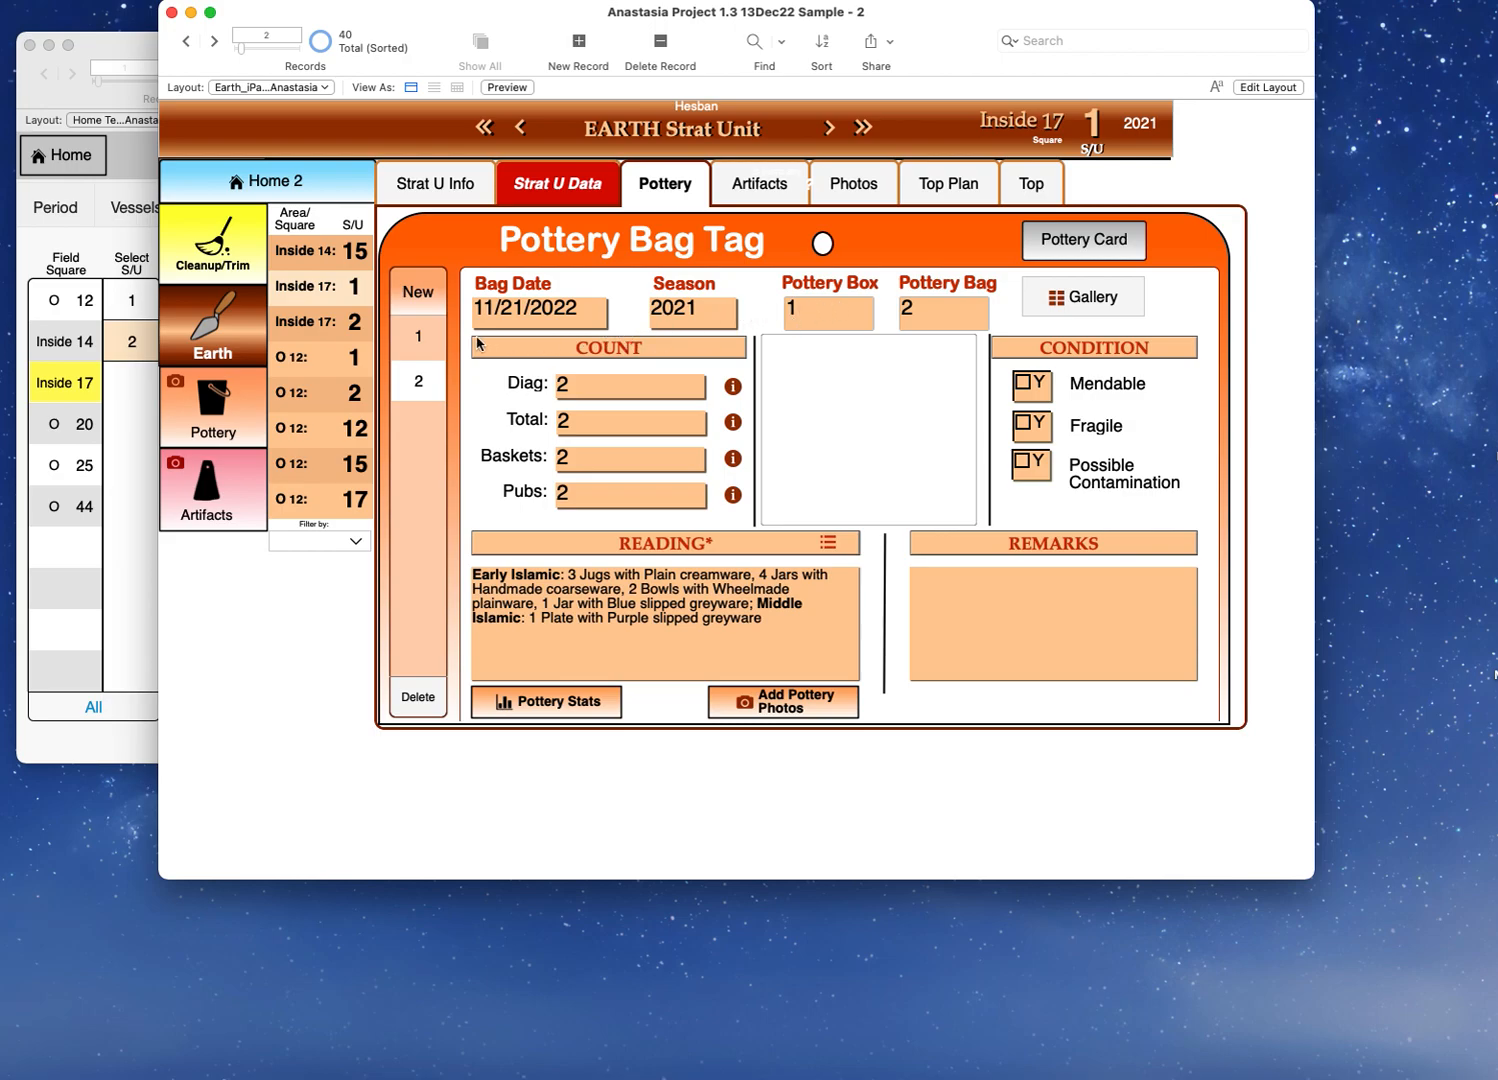
click(425, 388)
click(775, 547)
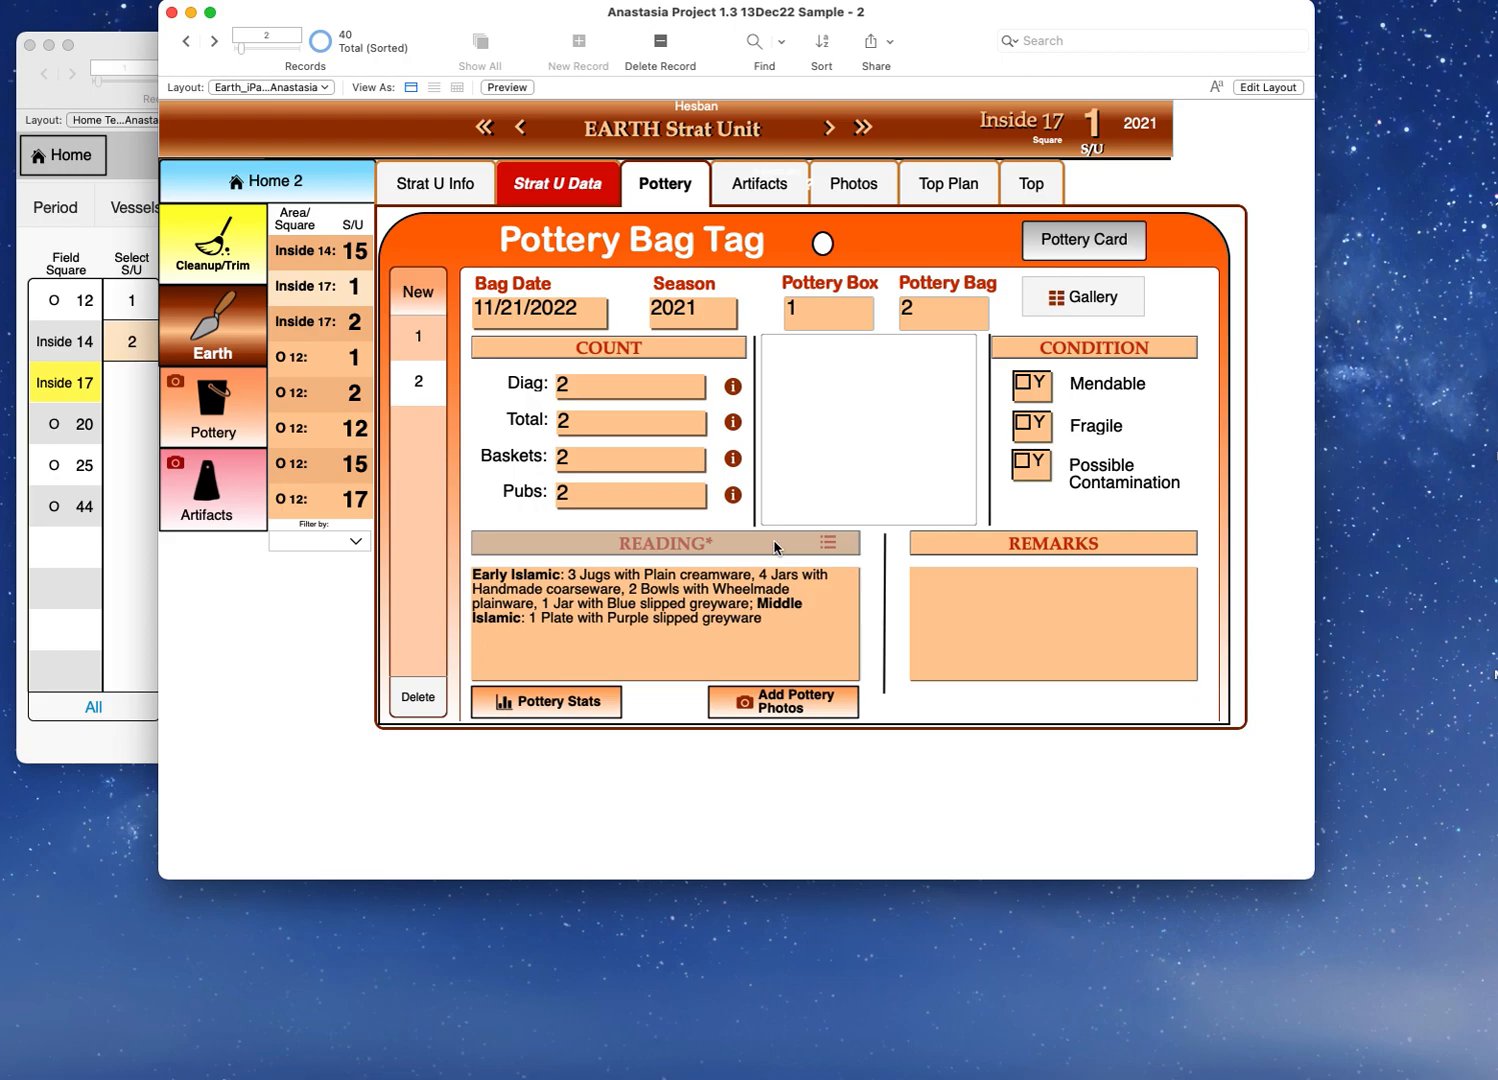
Step: Set the total of Inside 17's Middle Islamic Purple slipped greyware plate to 2, update the reading and return to the bag tag
scroll(683, 568, up, 12)
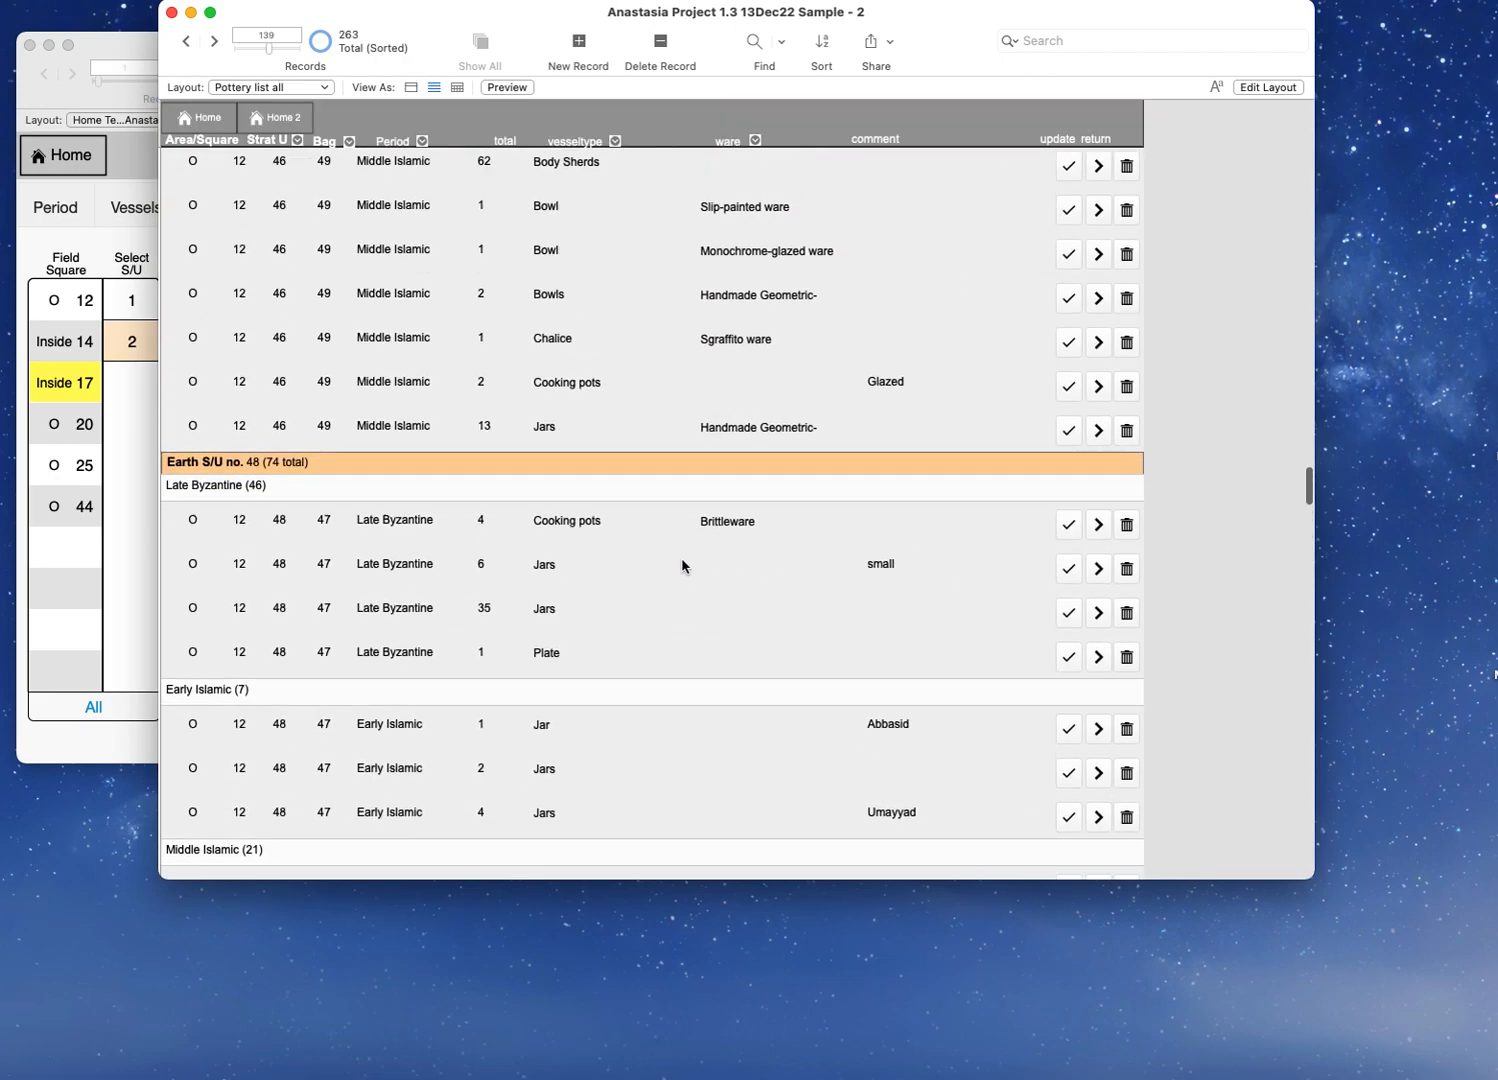
scroll(682, 559, up, 15)
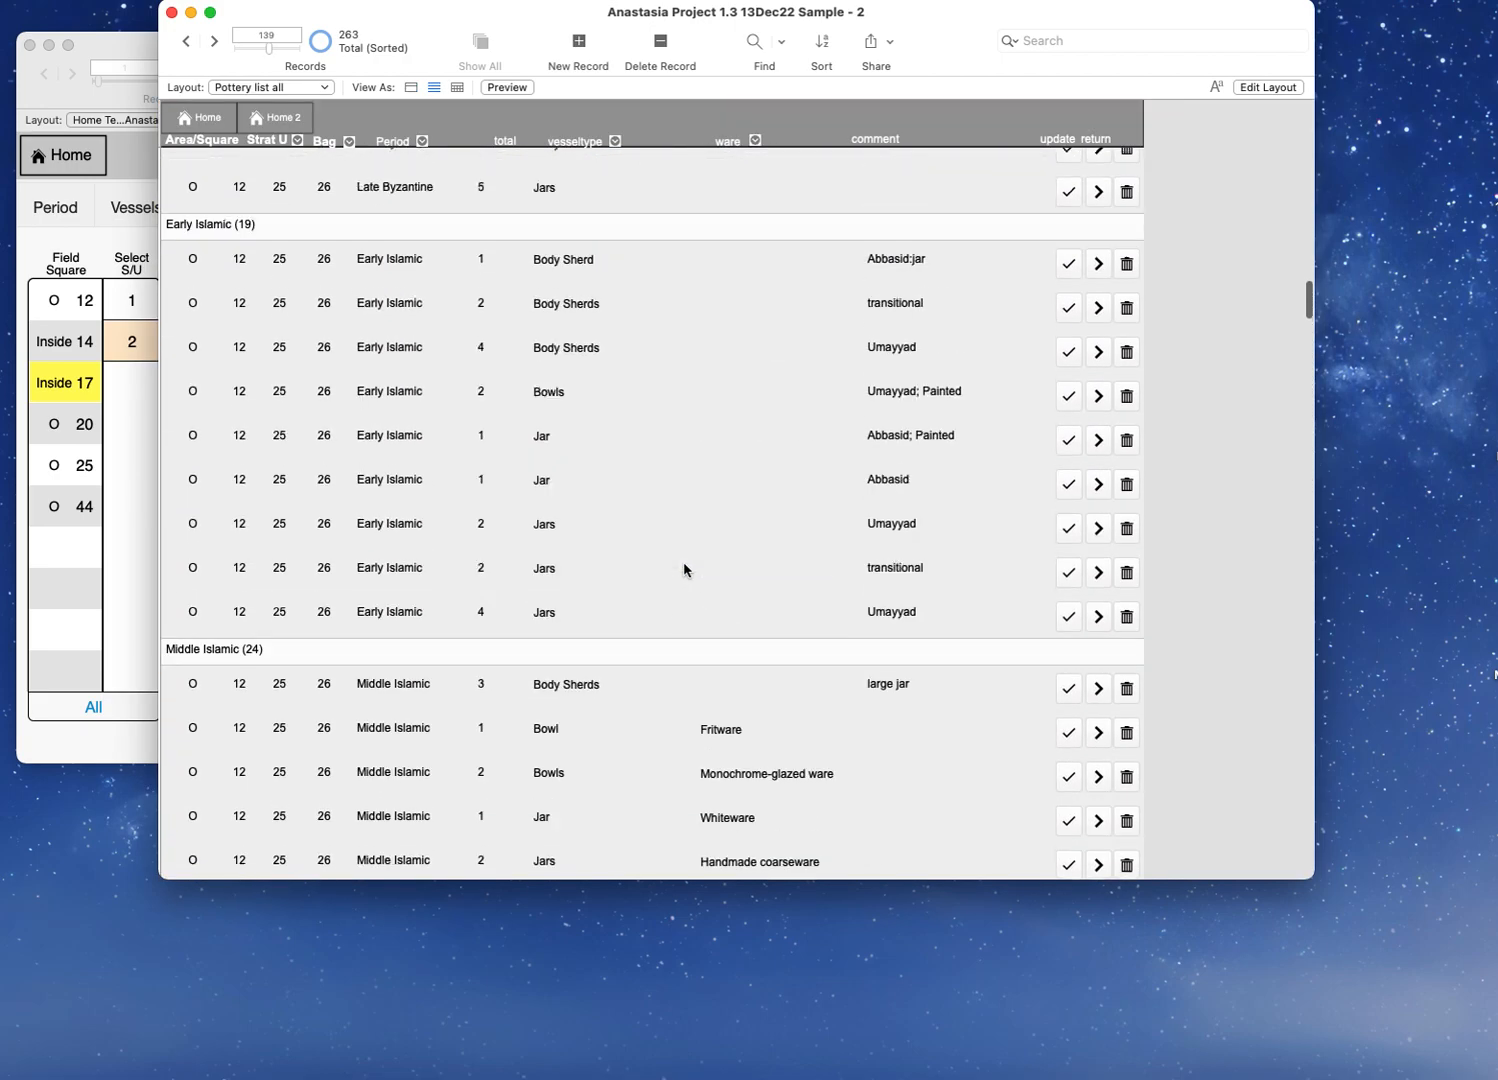
scroll(684, 567, up, 15)
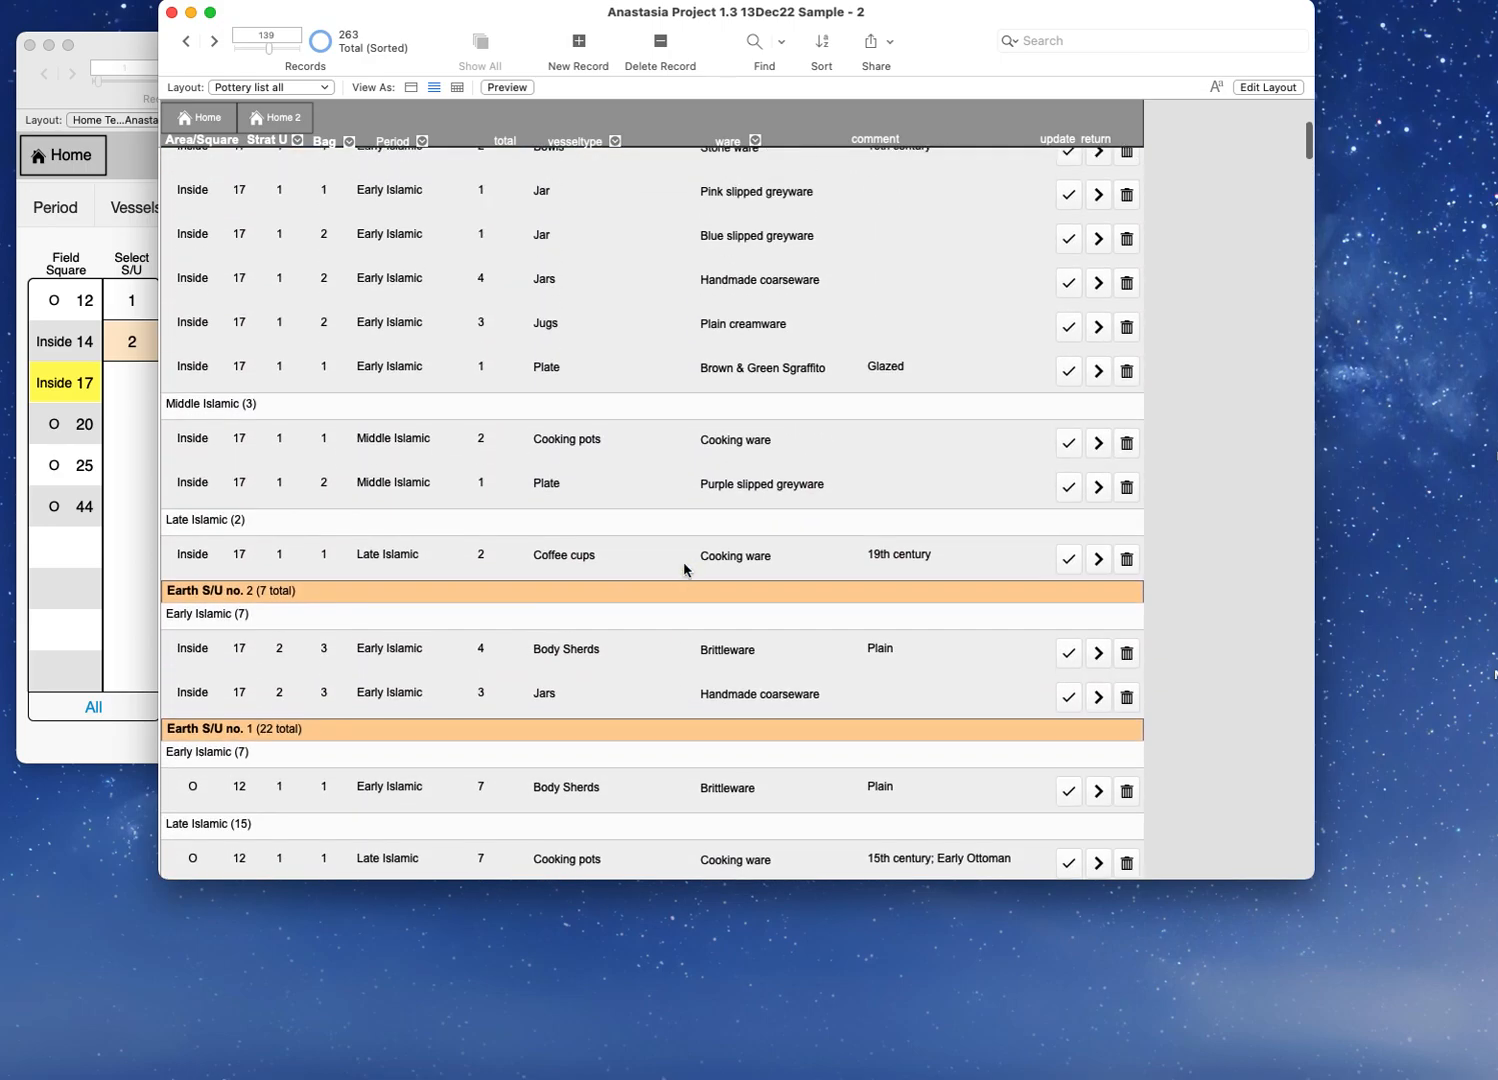
scroll(683, 565, down, 3)
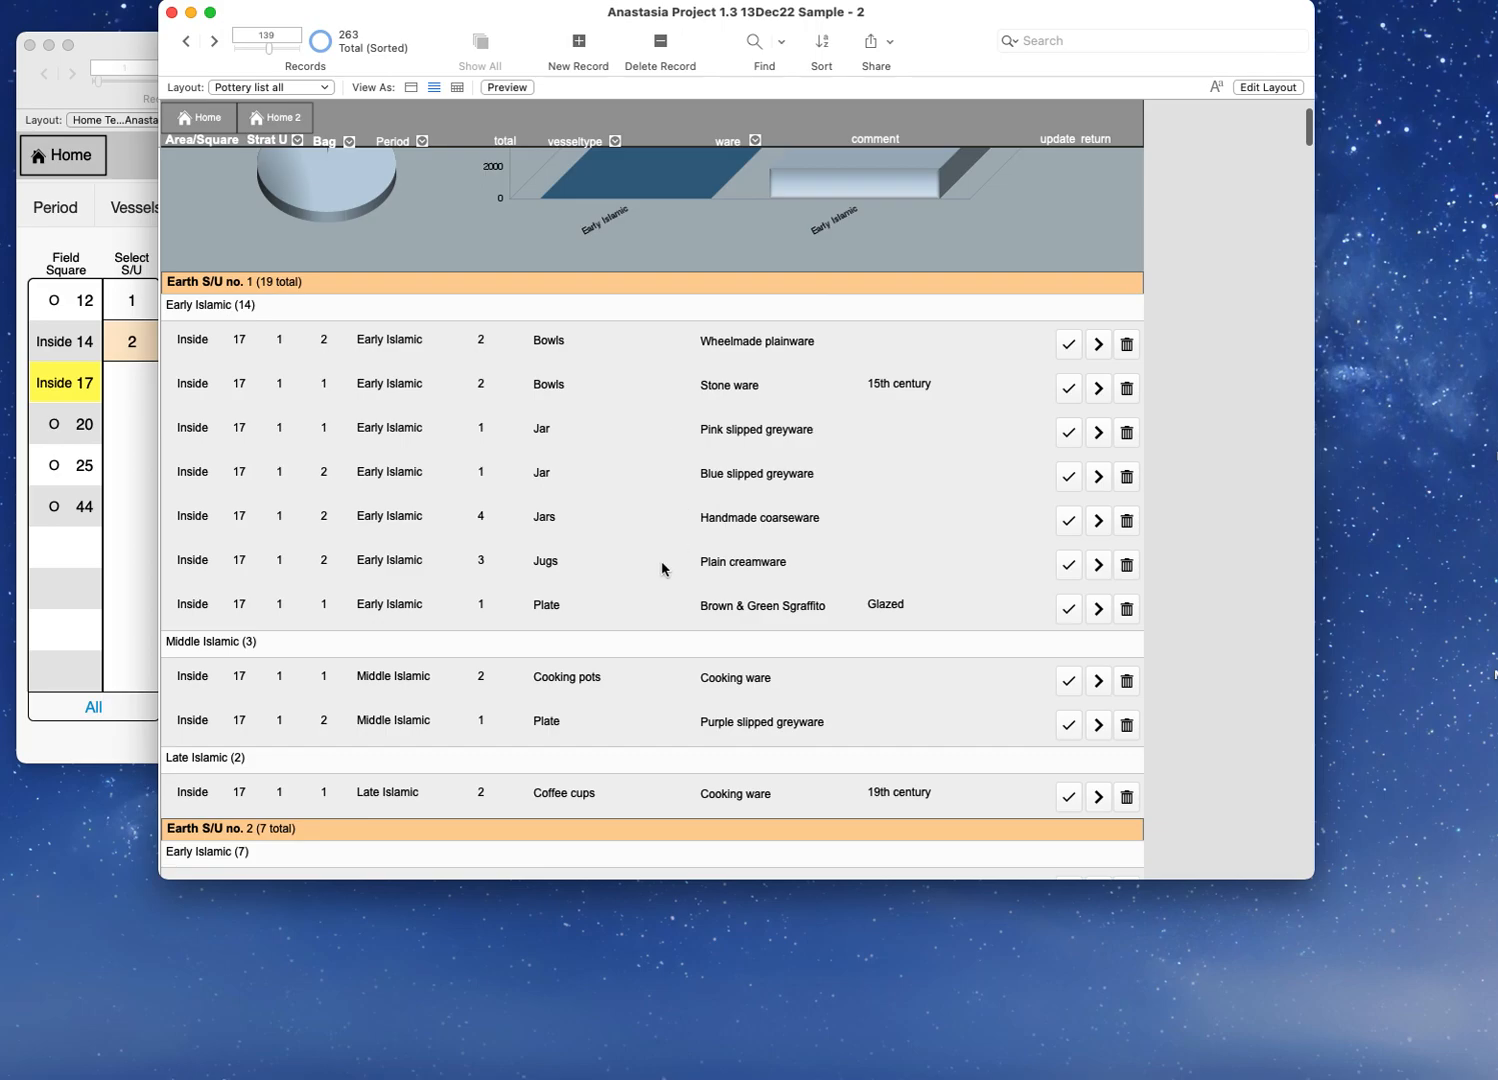
scroll(661, 566, down, 1)
scroll(661, 567, down, 3)
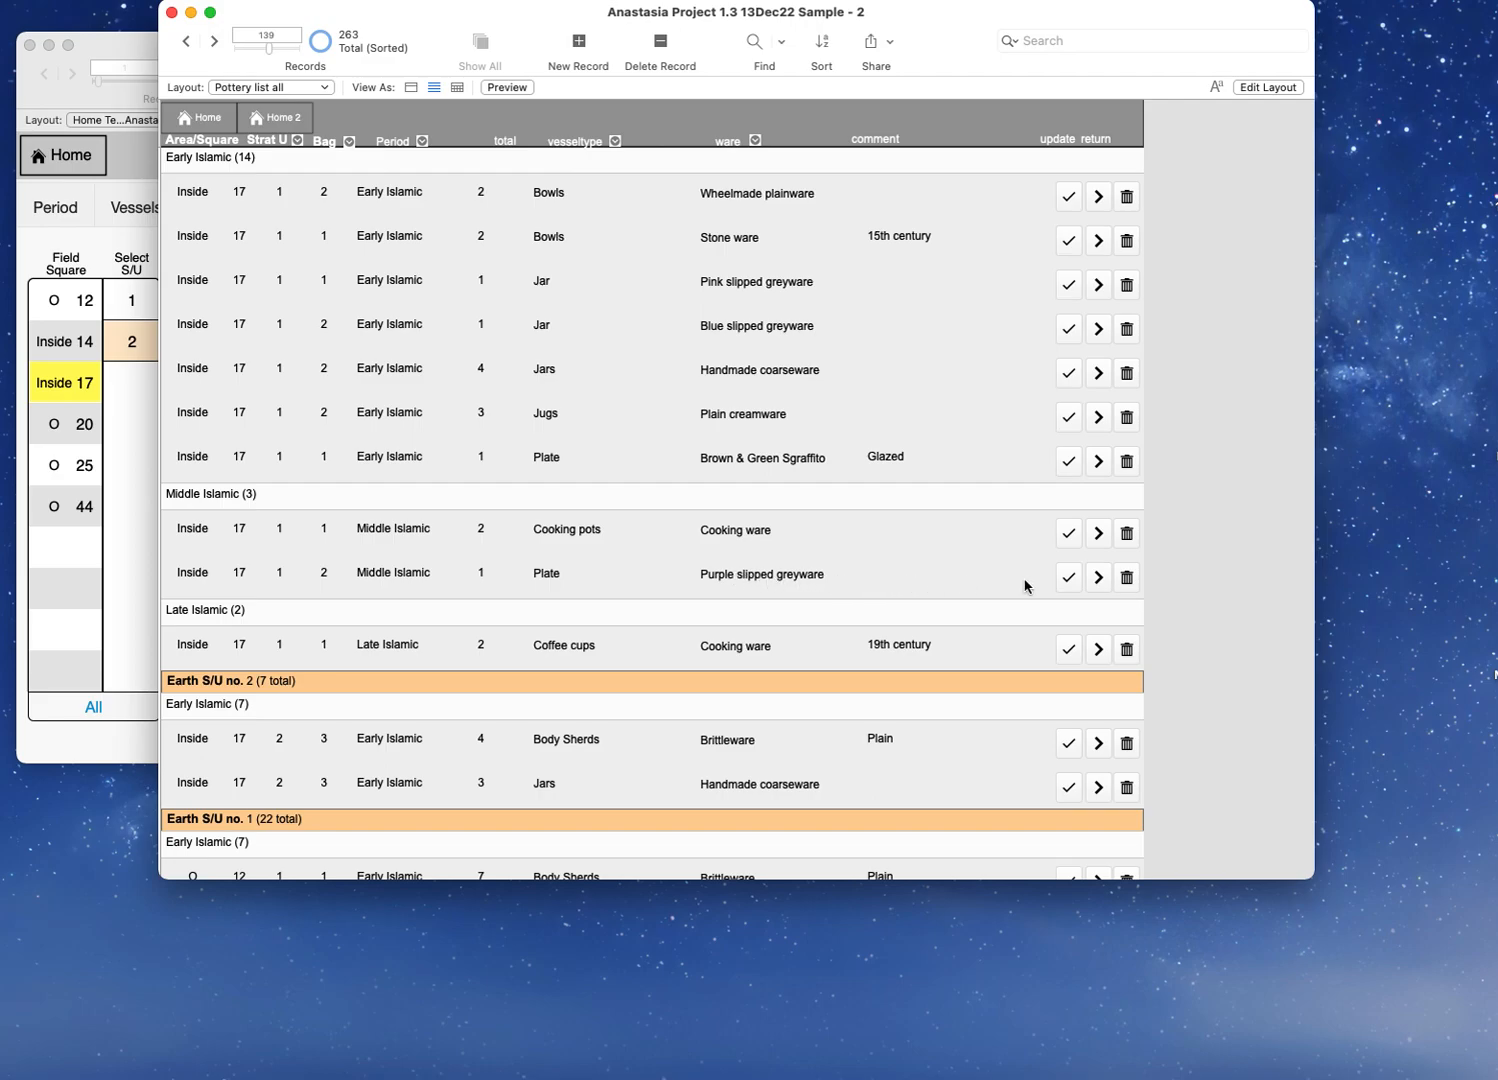
click(485, 578)
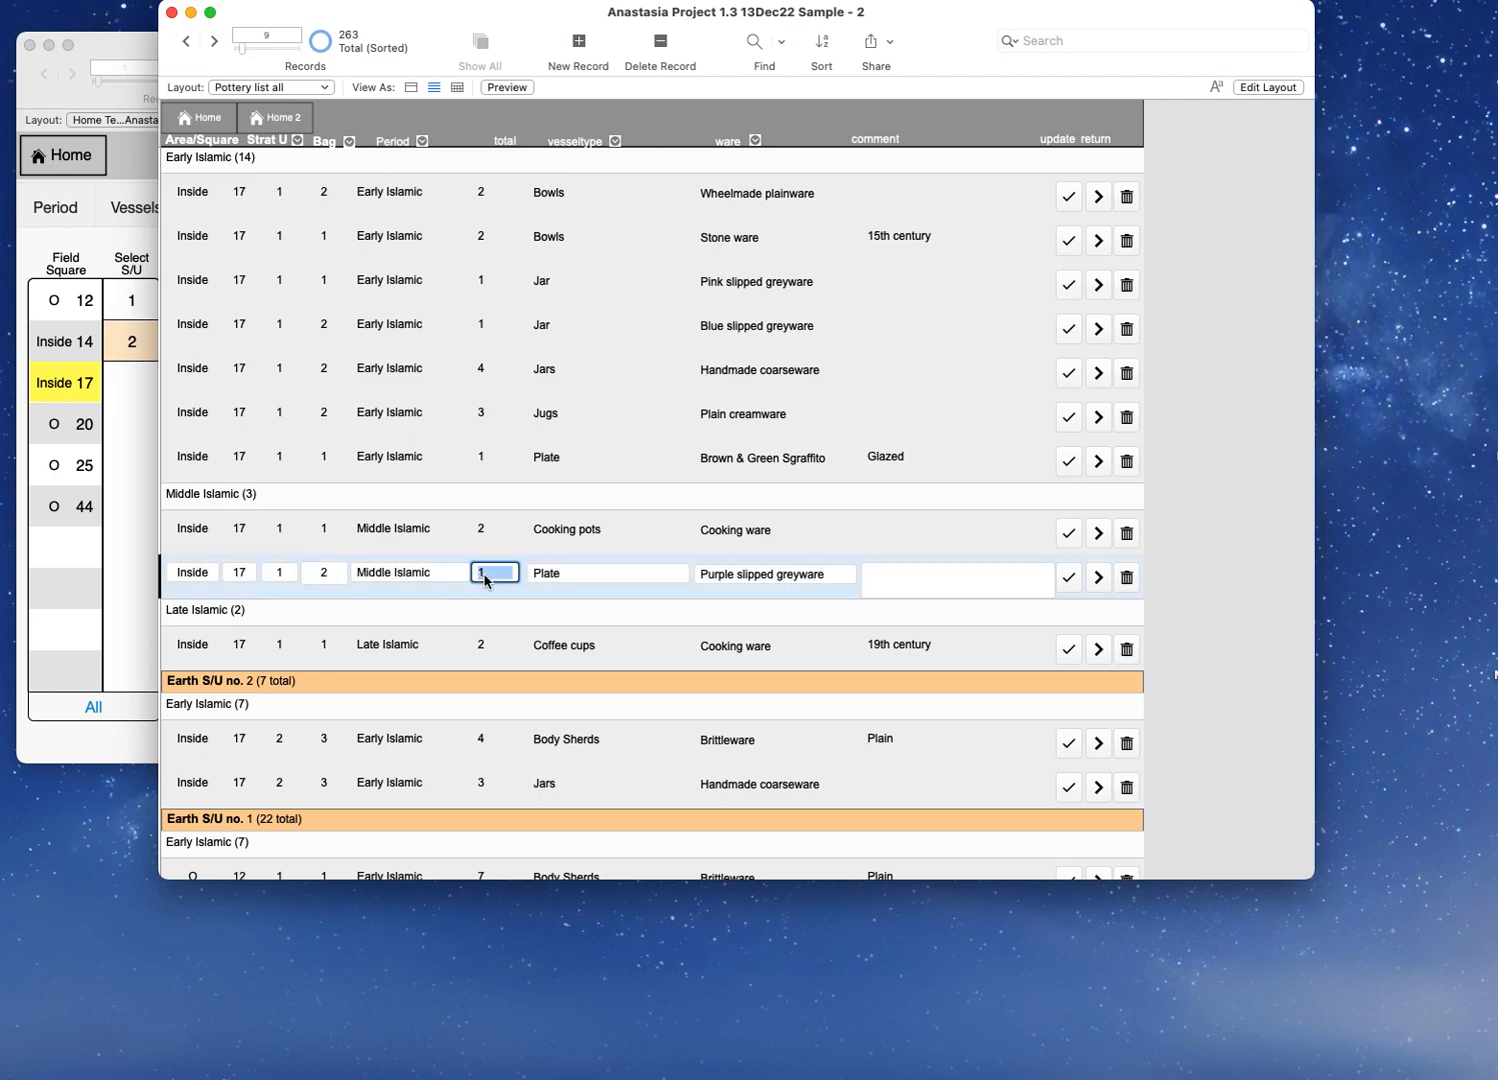
text(2)
click(686, 598)
click(1070, 586)
click(1097, 585)
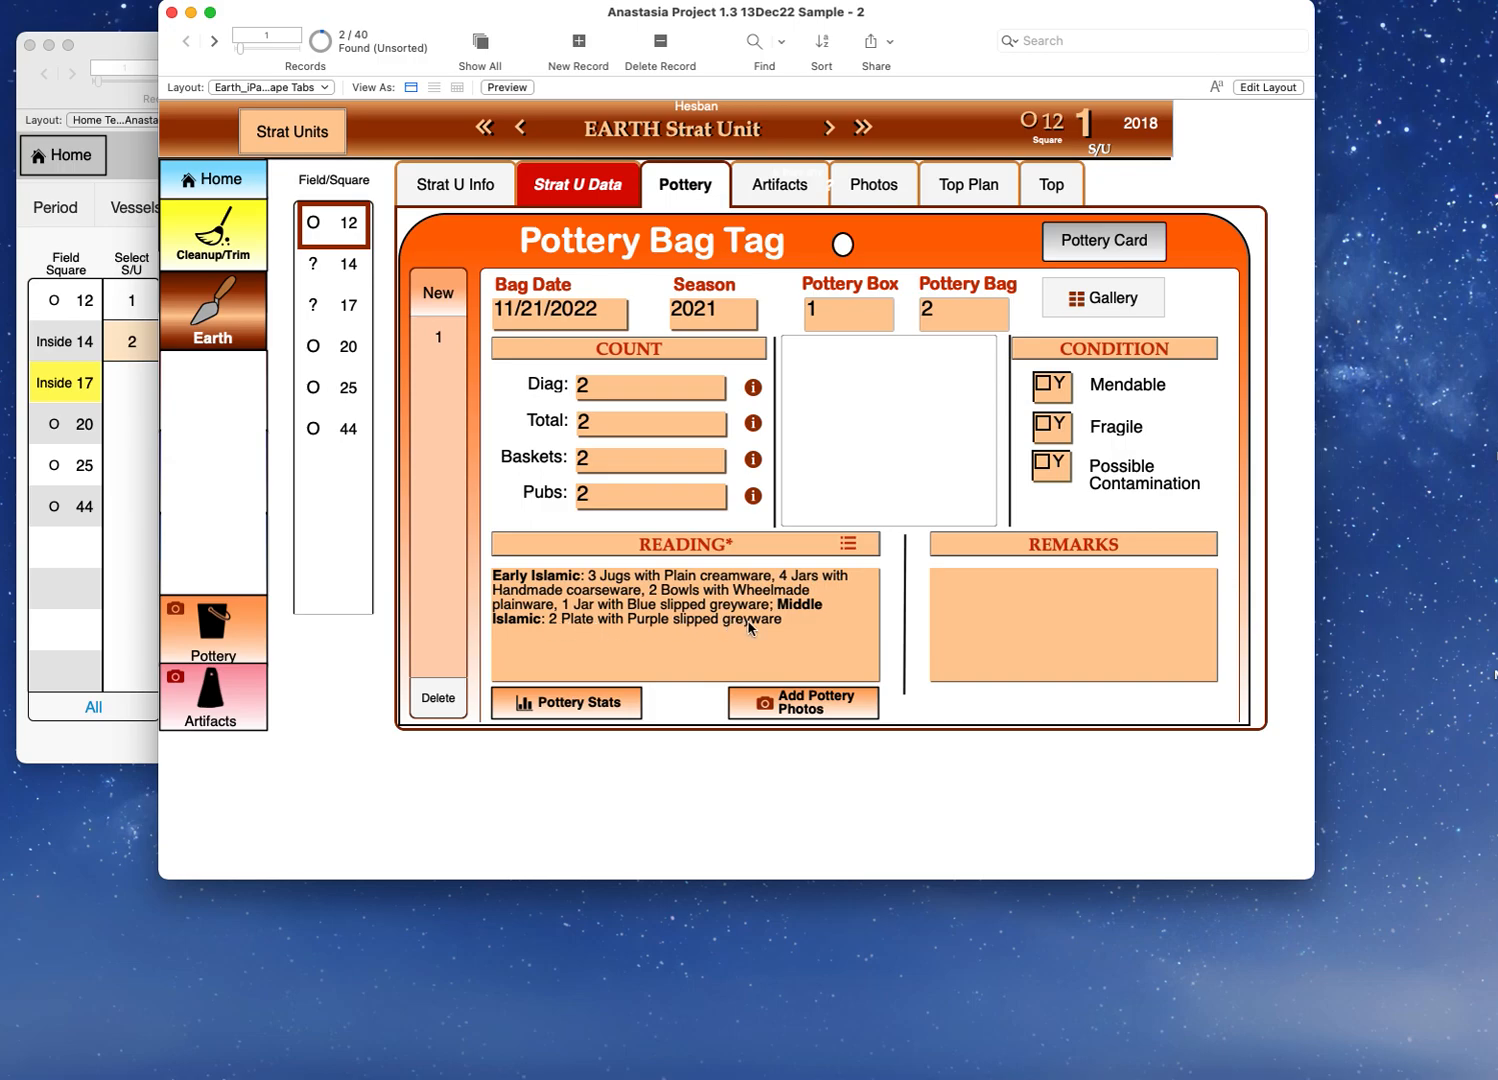
Step: Return to the Home_Anastasia layout and move its window aside to uncover the pottery charts
click(219, 186)
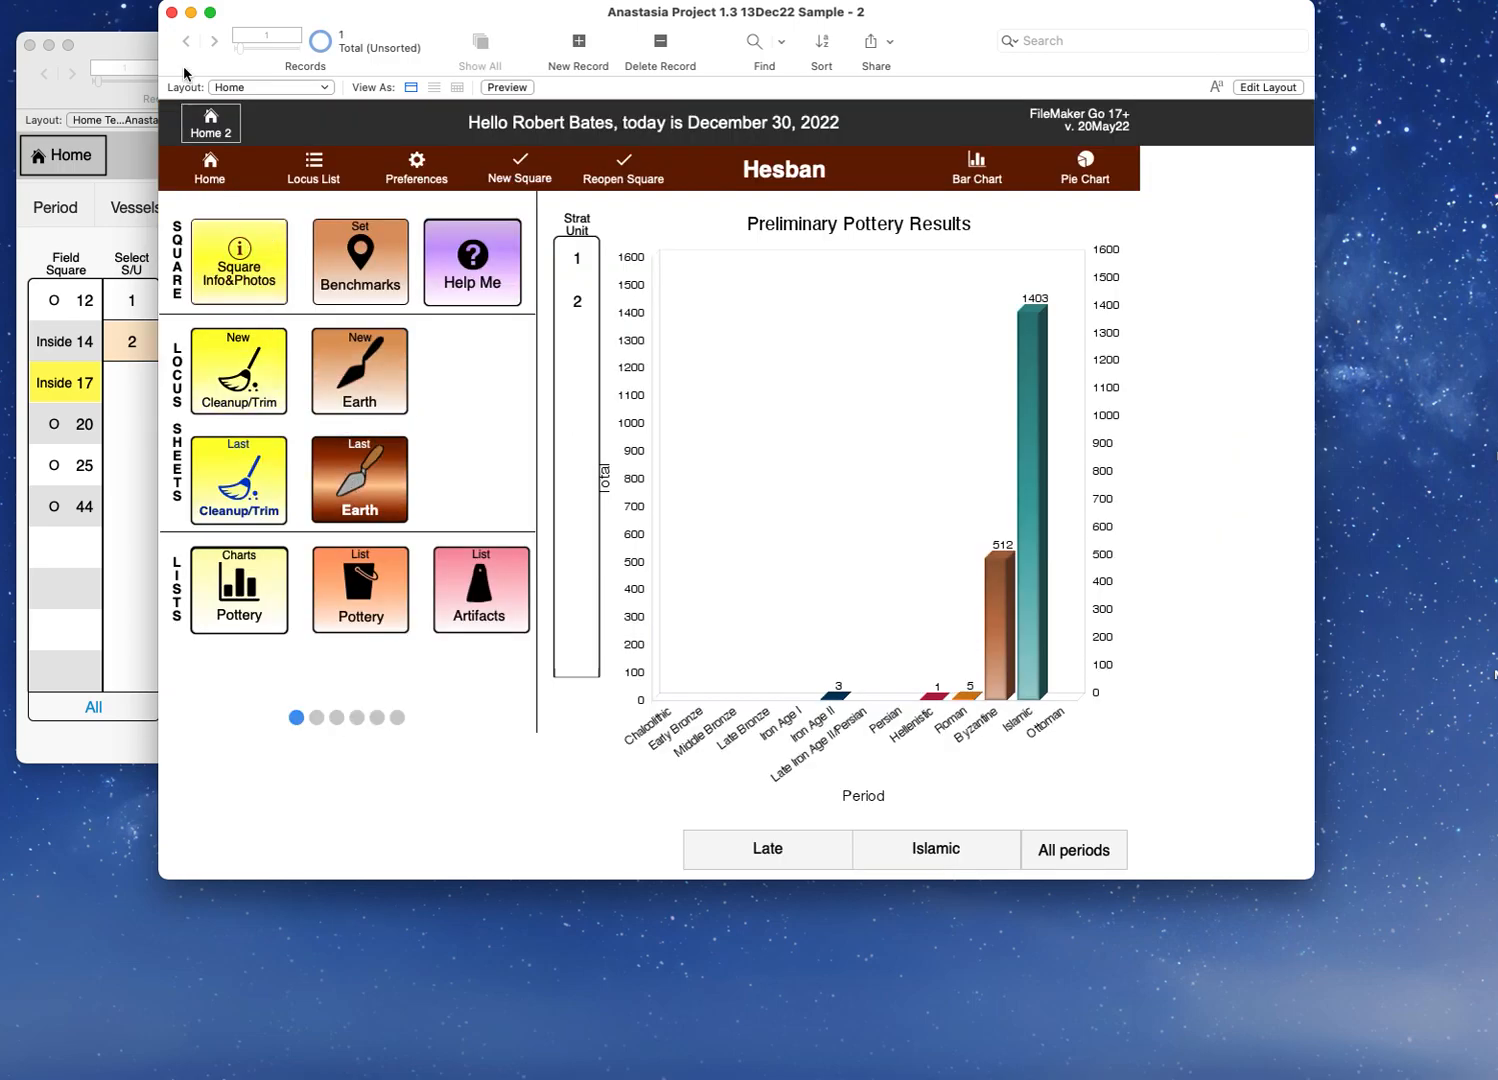
click(203, 125)
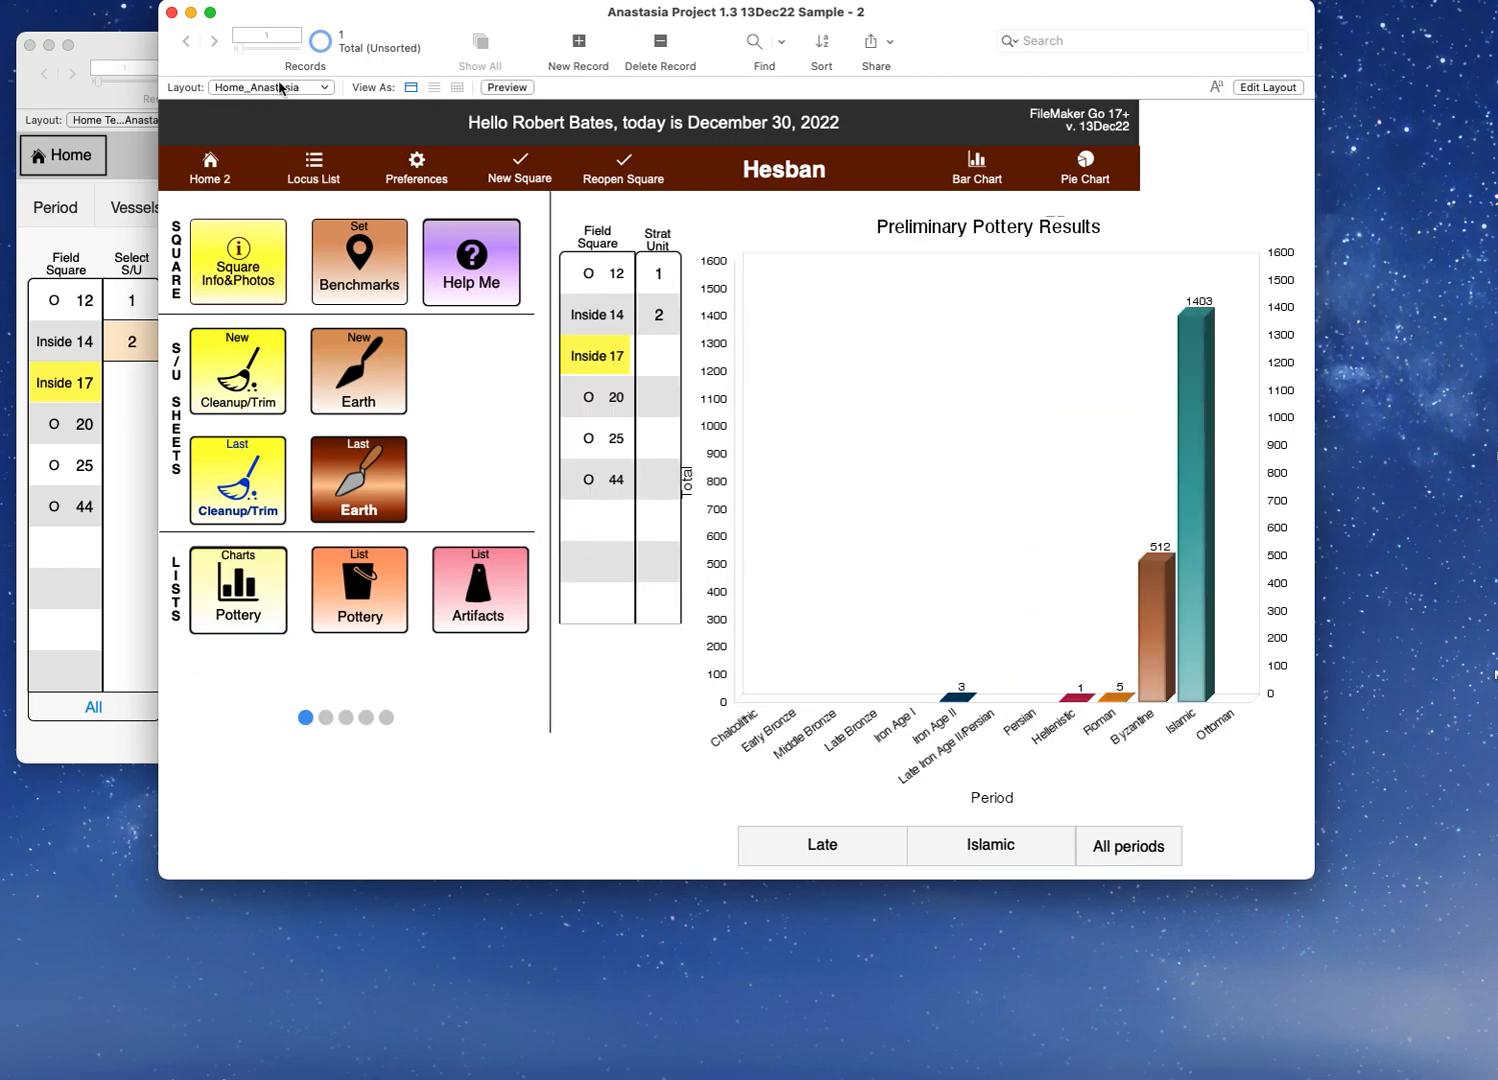
drag(355, 20, 762, 22)
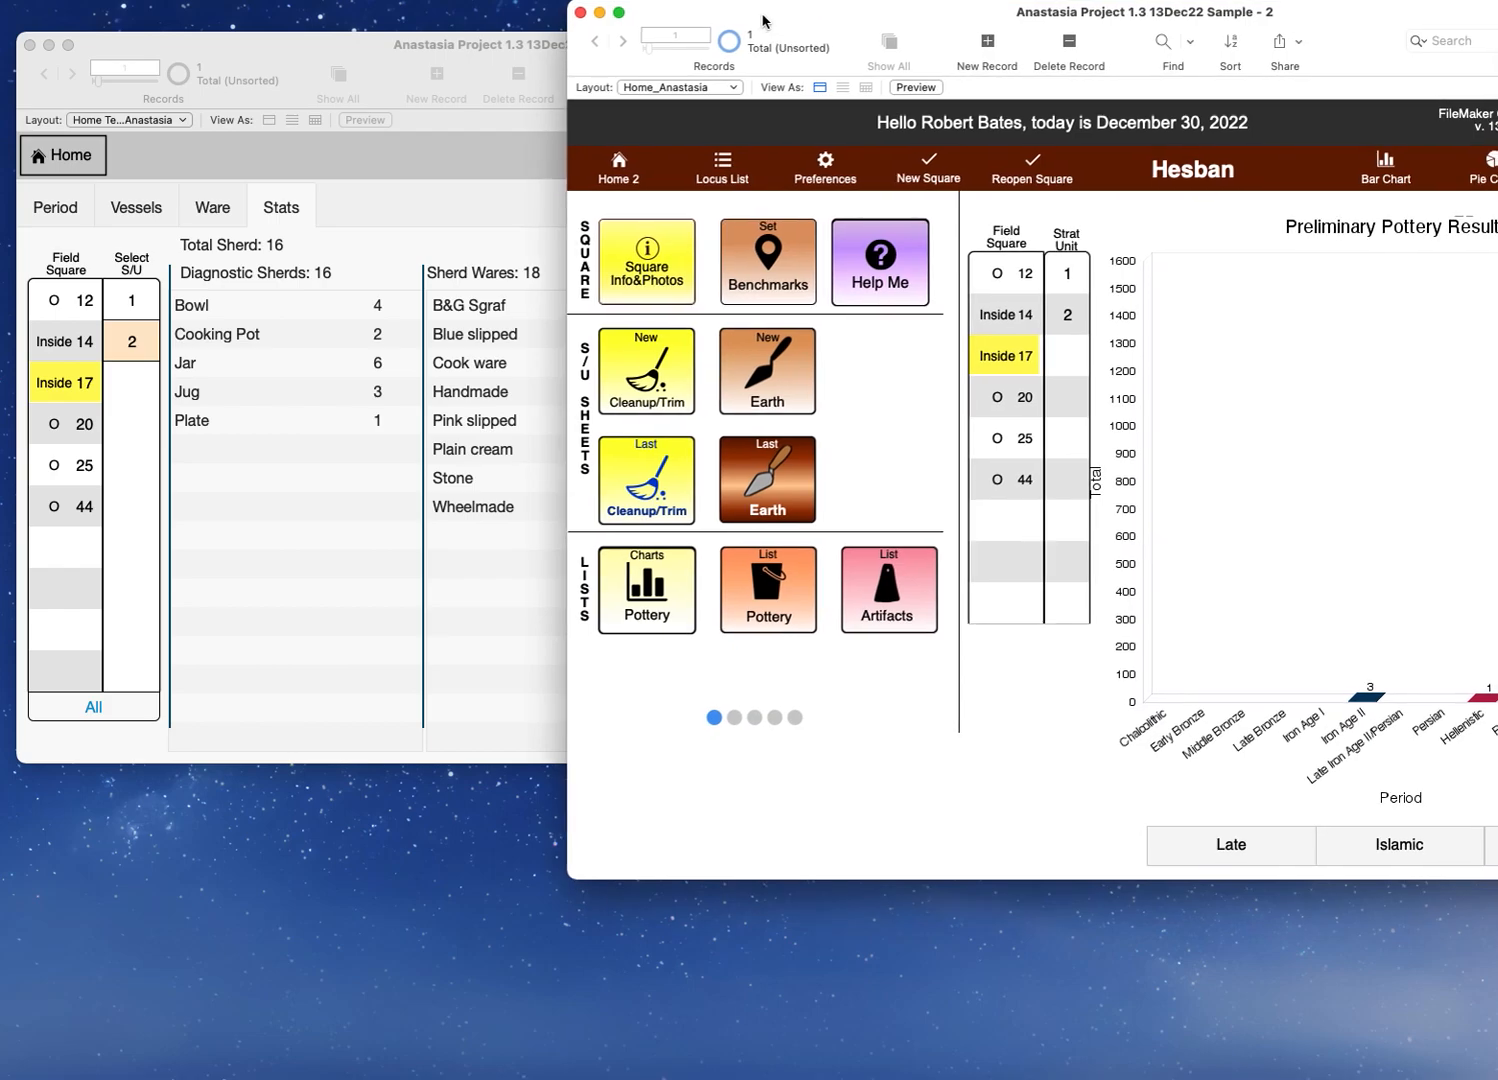
Step: Reload the sherd statistics for square Inside 17 by strat unit and check the Purple slipped ware entry
click(313, 547)
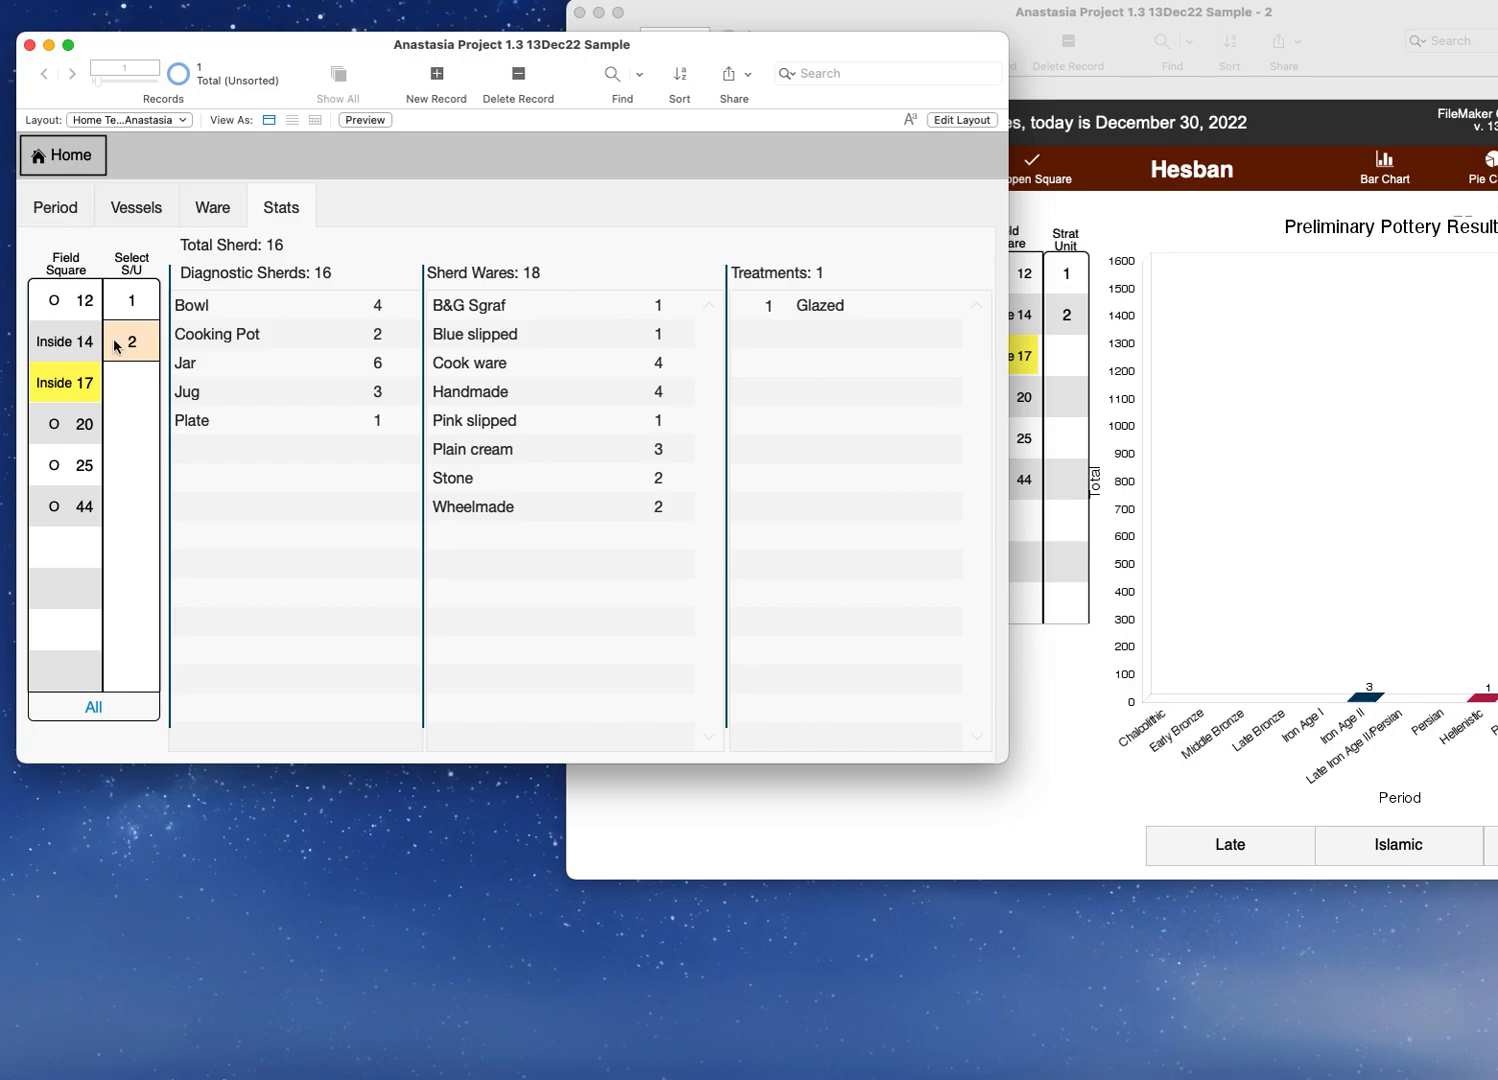
click(136, 311)
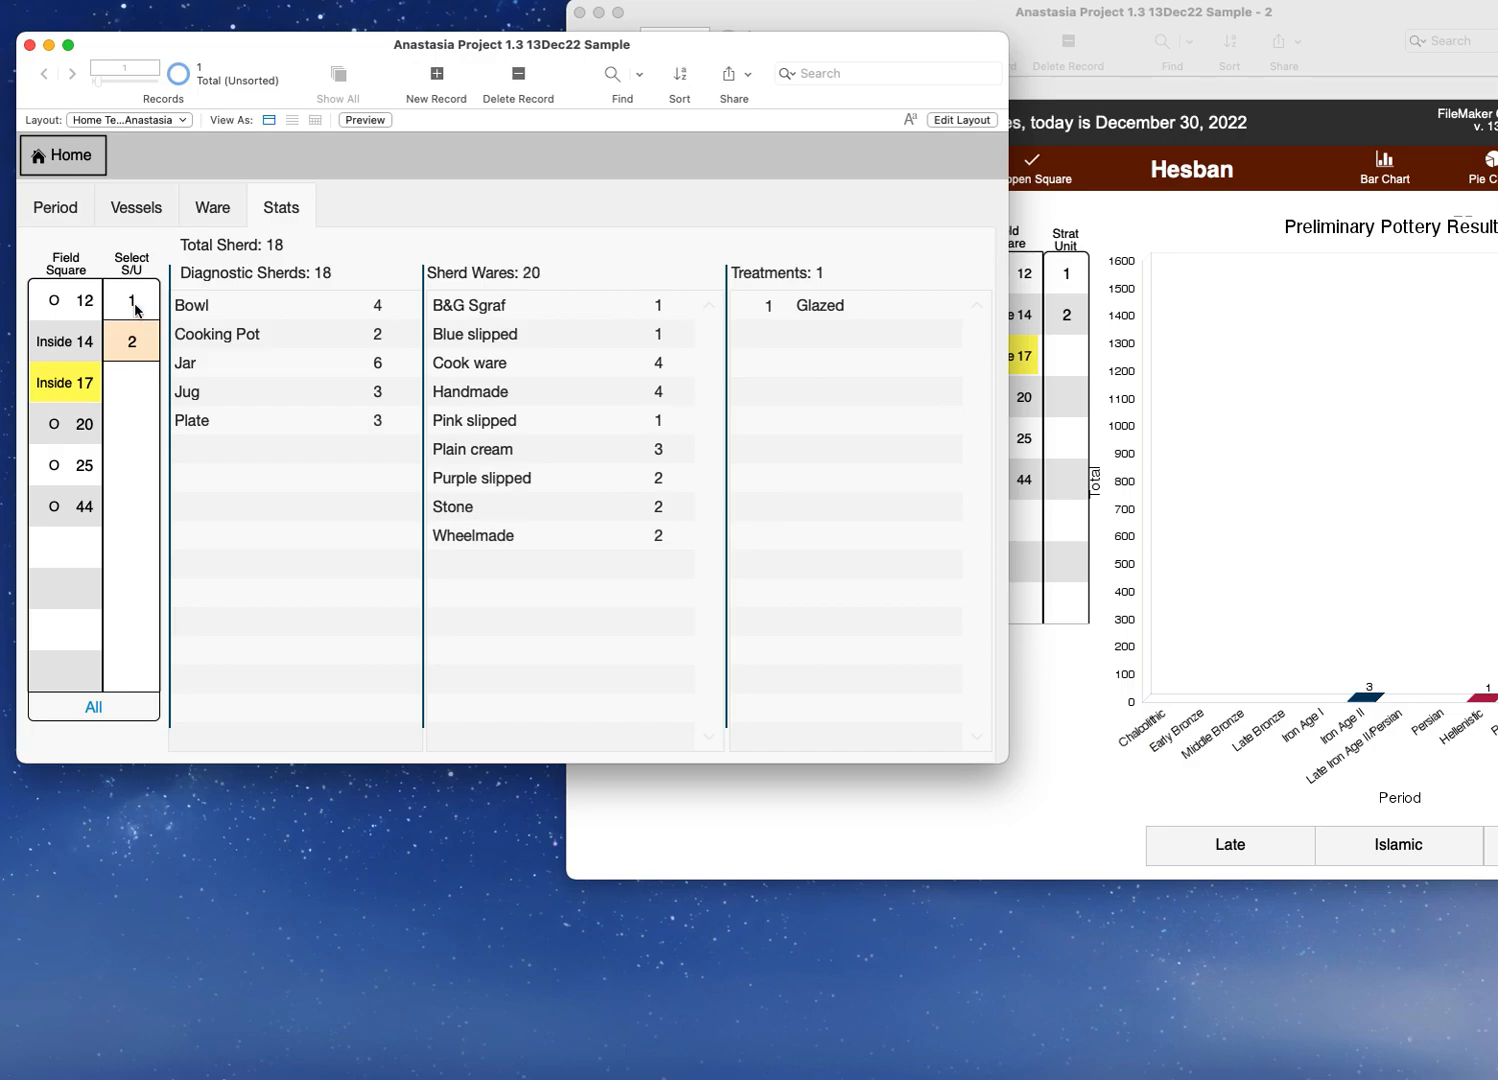
click(137, 343)
Step: Examine the Purple slipped bar in the Vessel Ware chart
click(219, 216)
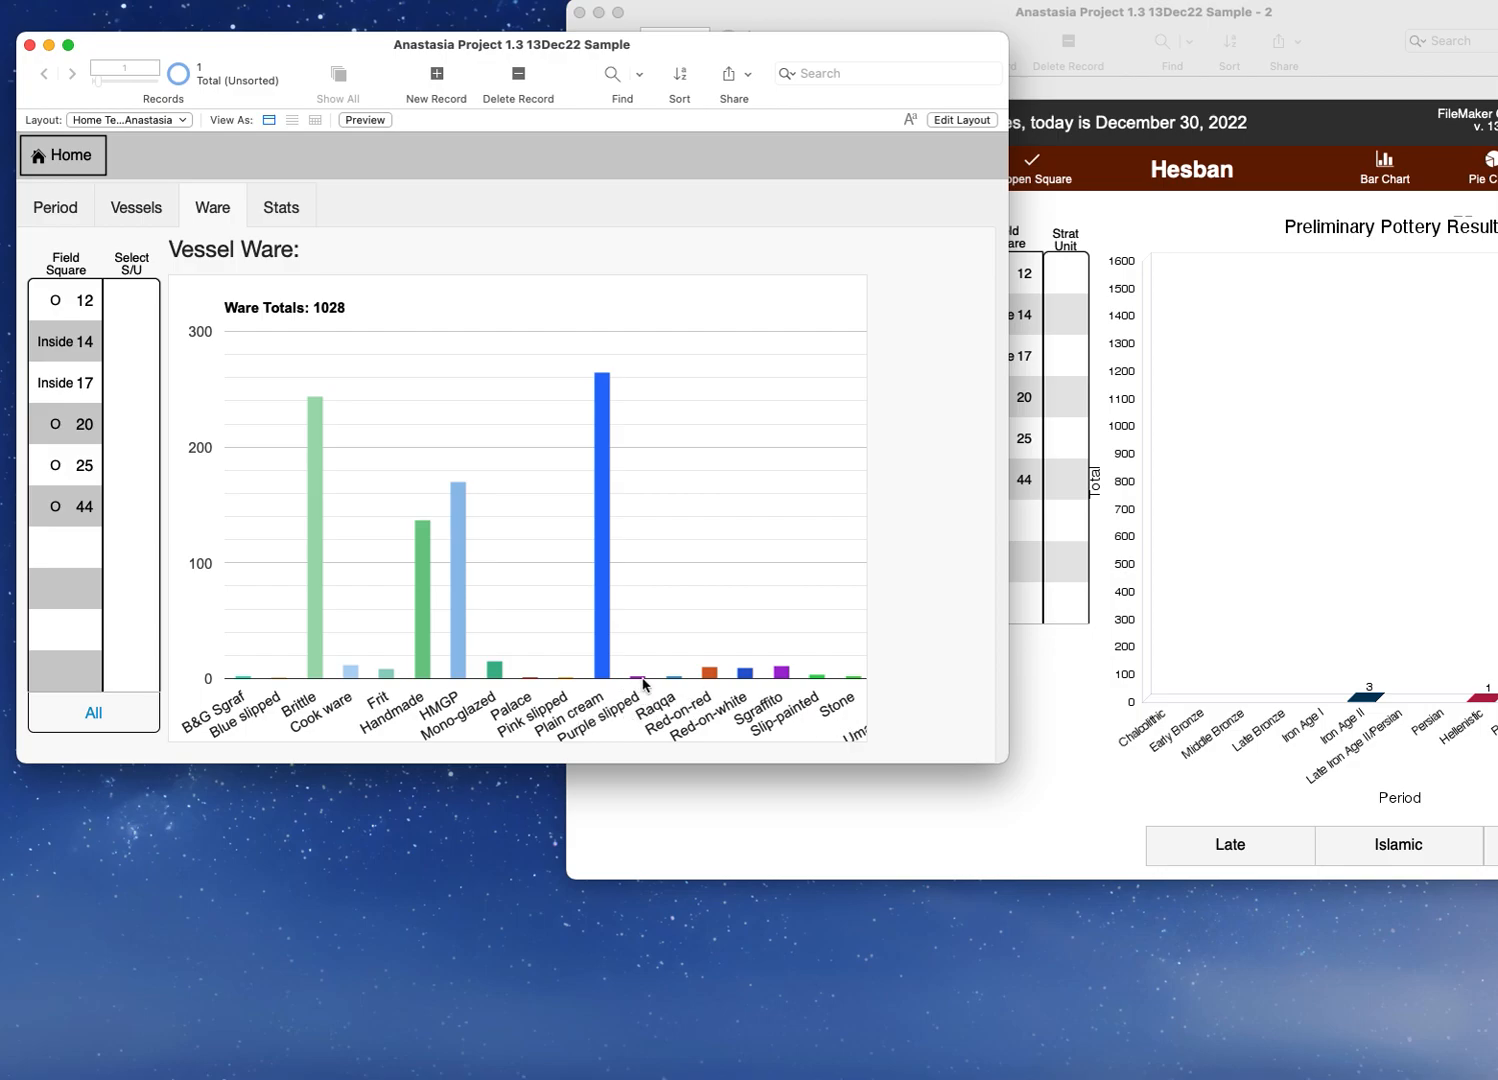
mouse_move(640, 682)
mouse_move(641, 680)
Step: Show the Vessel Forms chart for strat unit 1 of square Inside 17 and examine the Plate bar
click(139, 217)
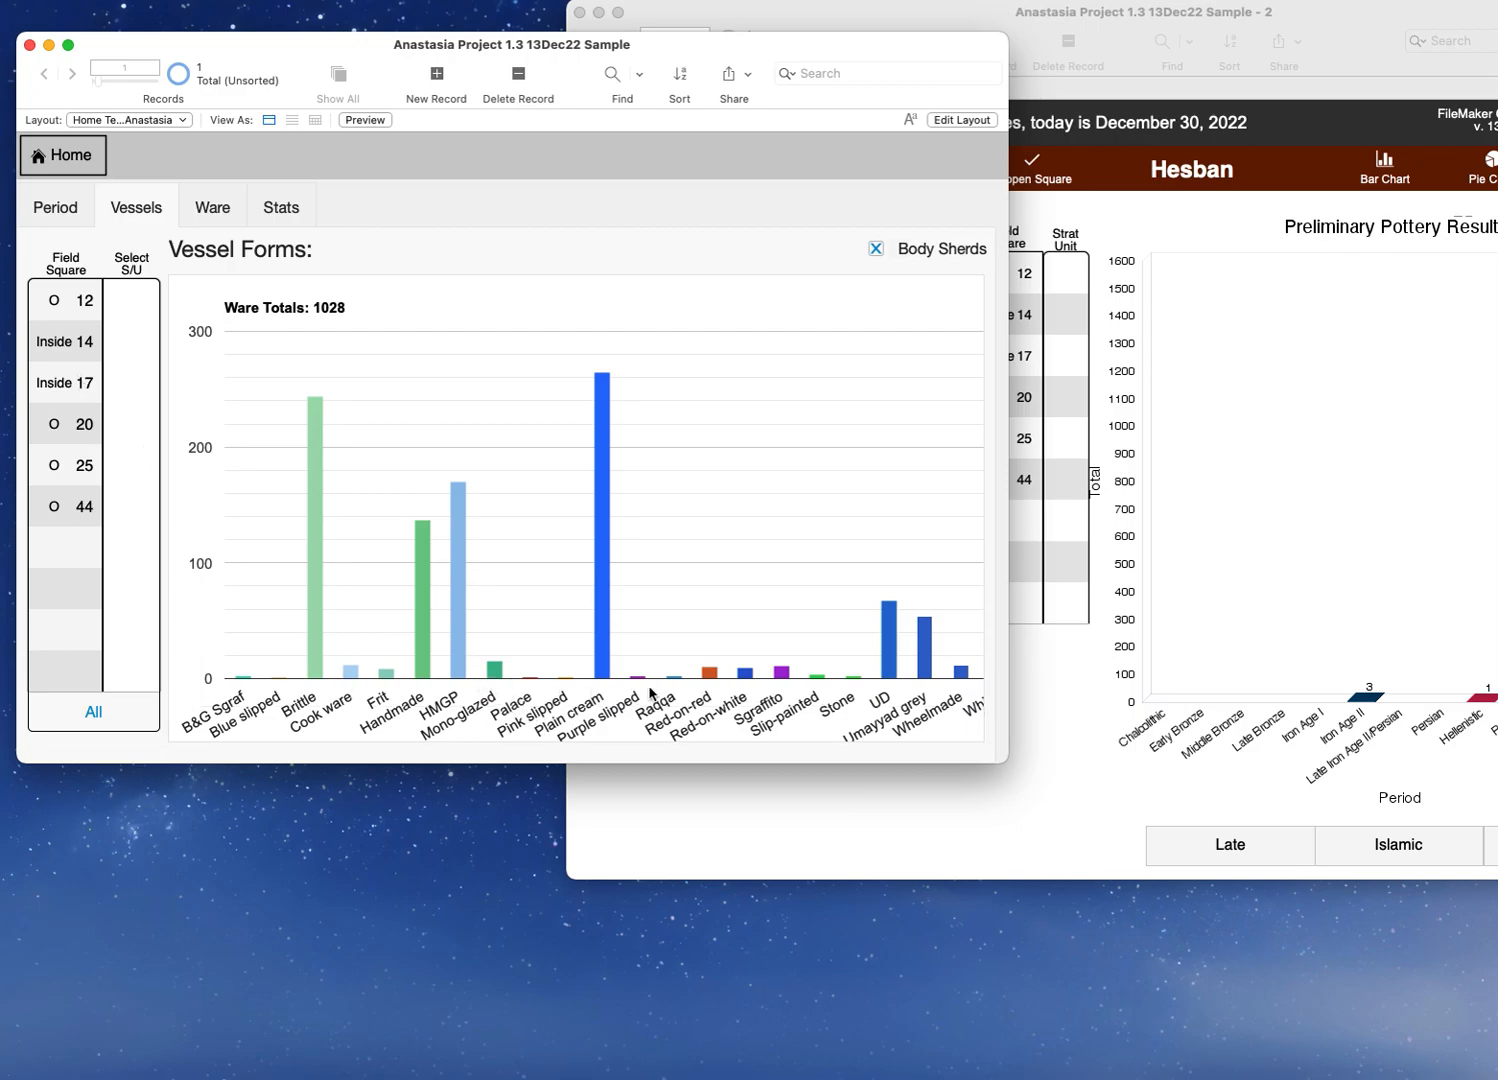
click(70, 388)
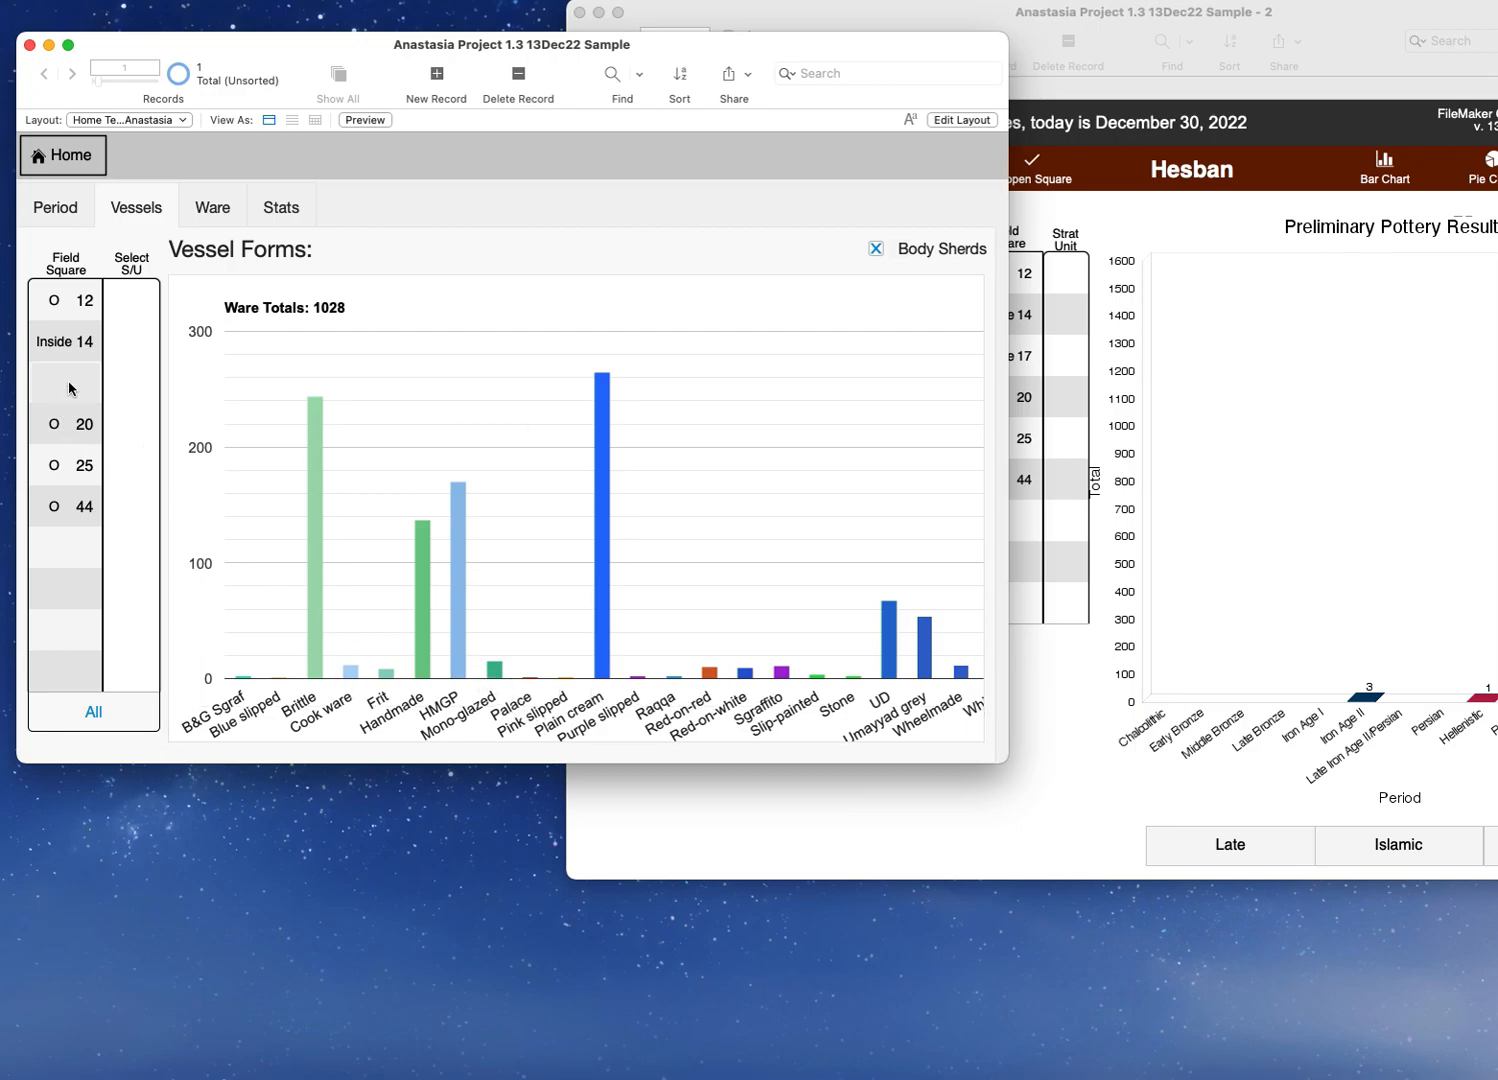
click(138, 302)
mouse_move(884, 652)
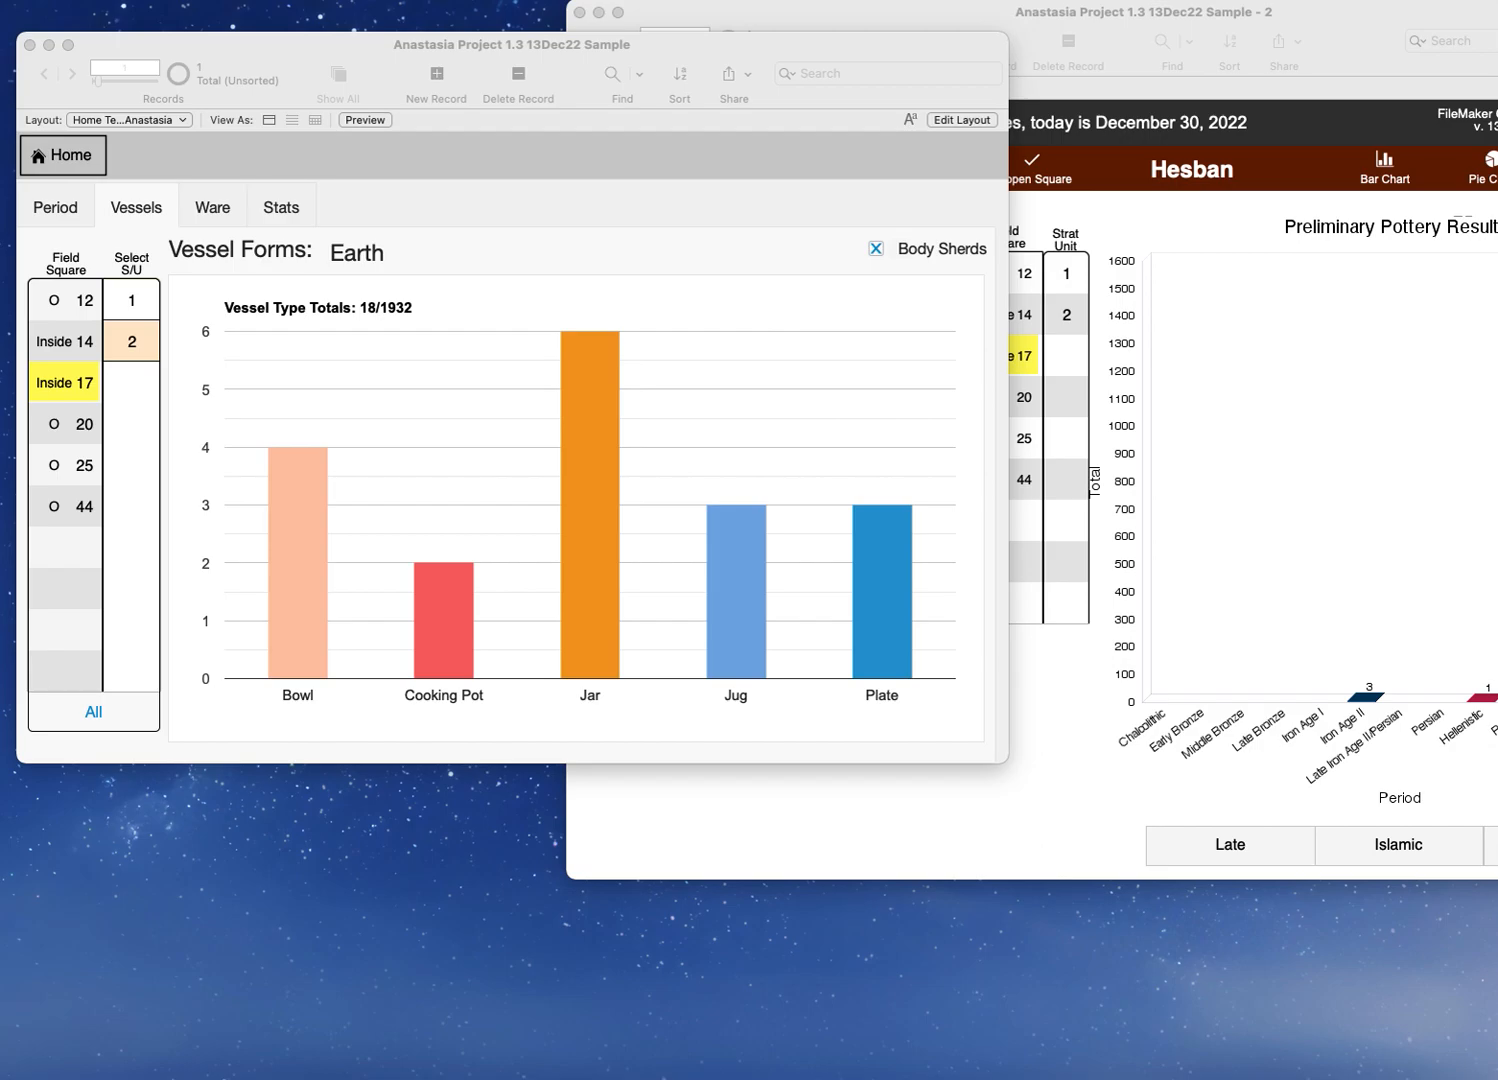
Step: Switch to the Home_Anastasia window, open the last Earth strat unit, and show its Pottery Bag Tag
click(1058, 785)
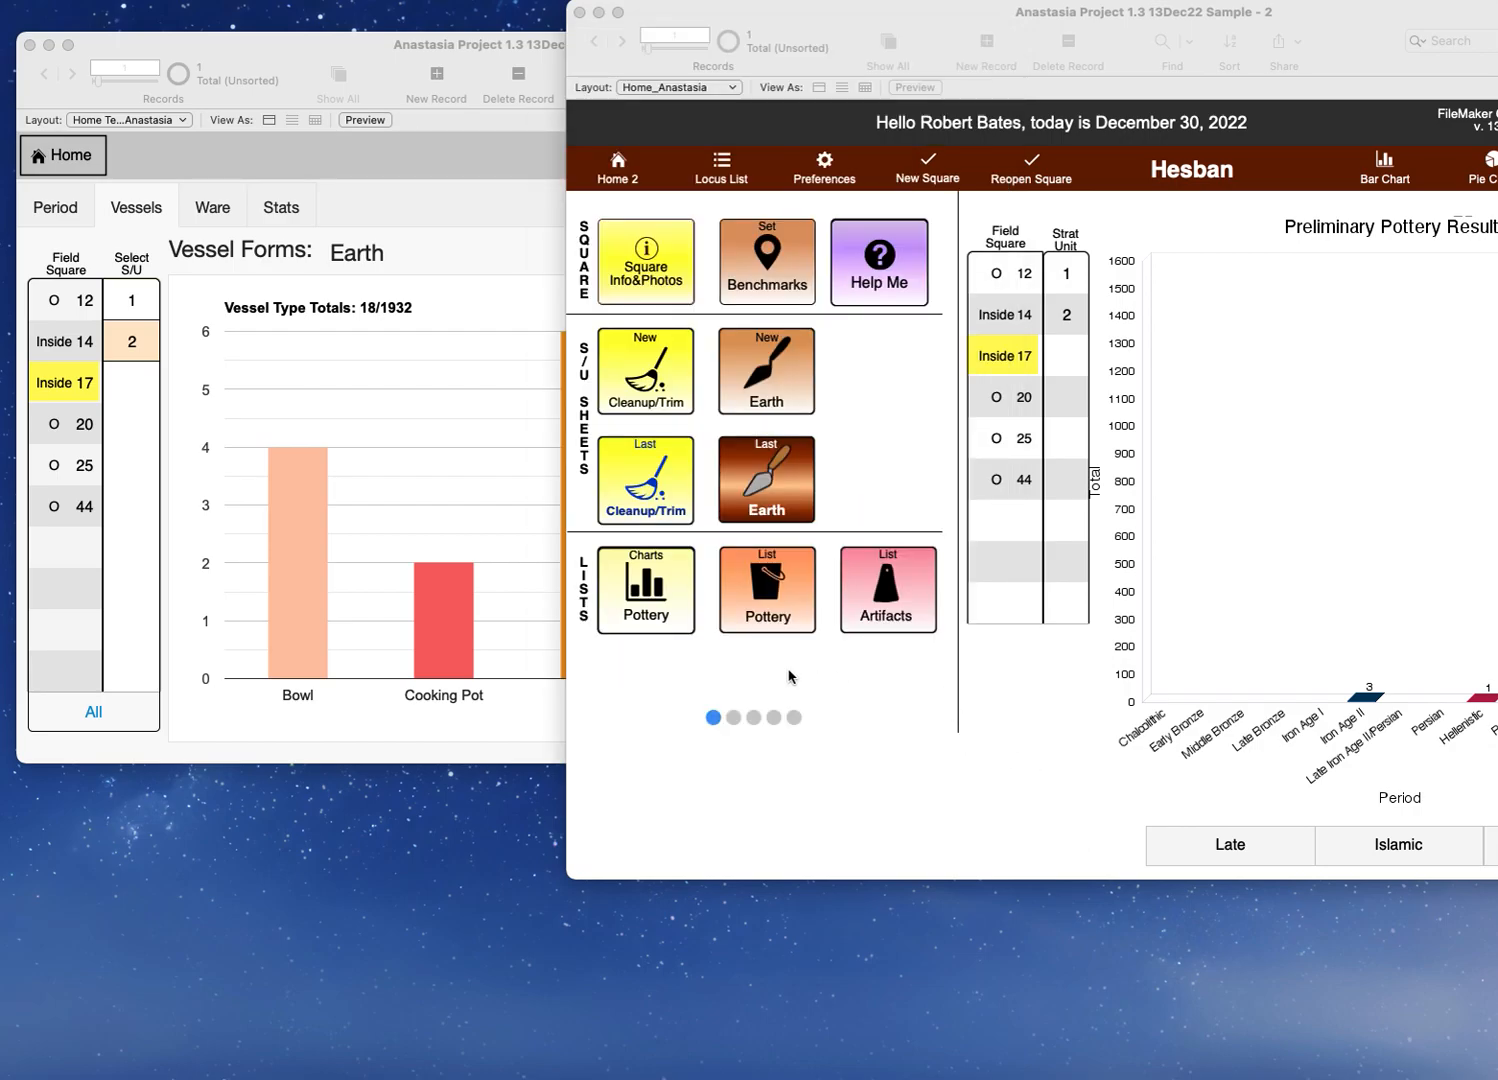
click(770, 510)
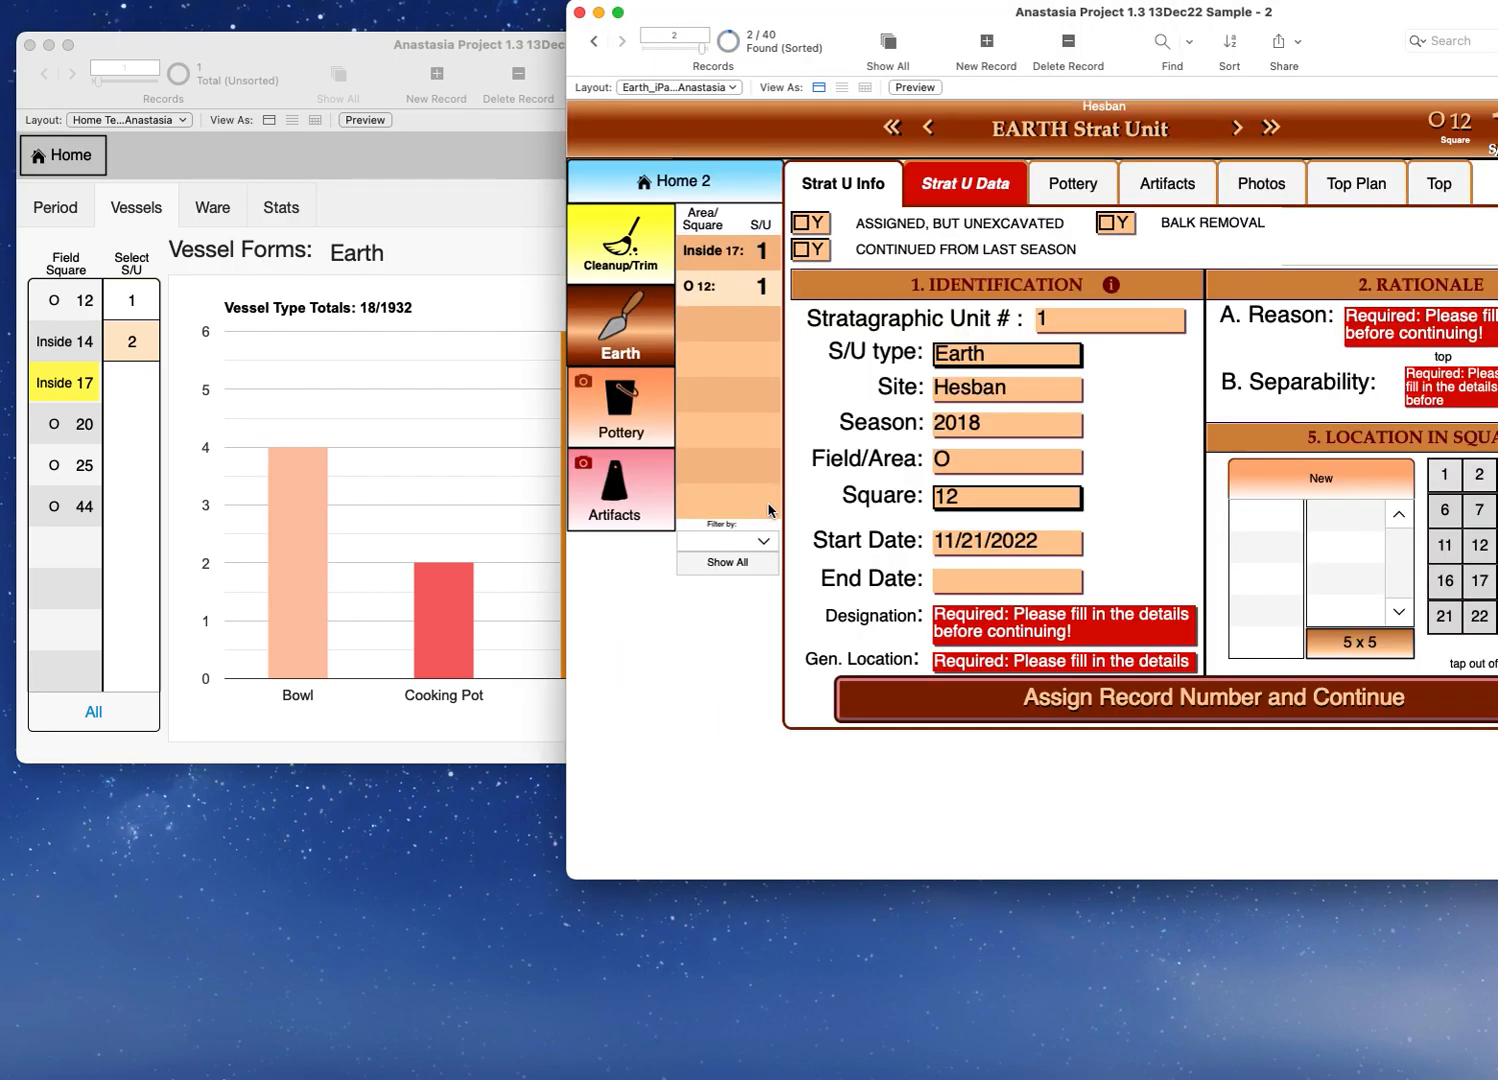
click(1074, 188)
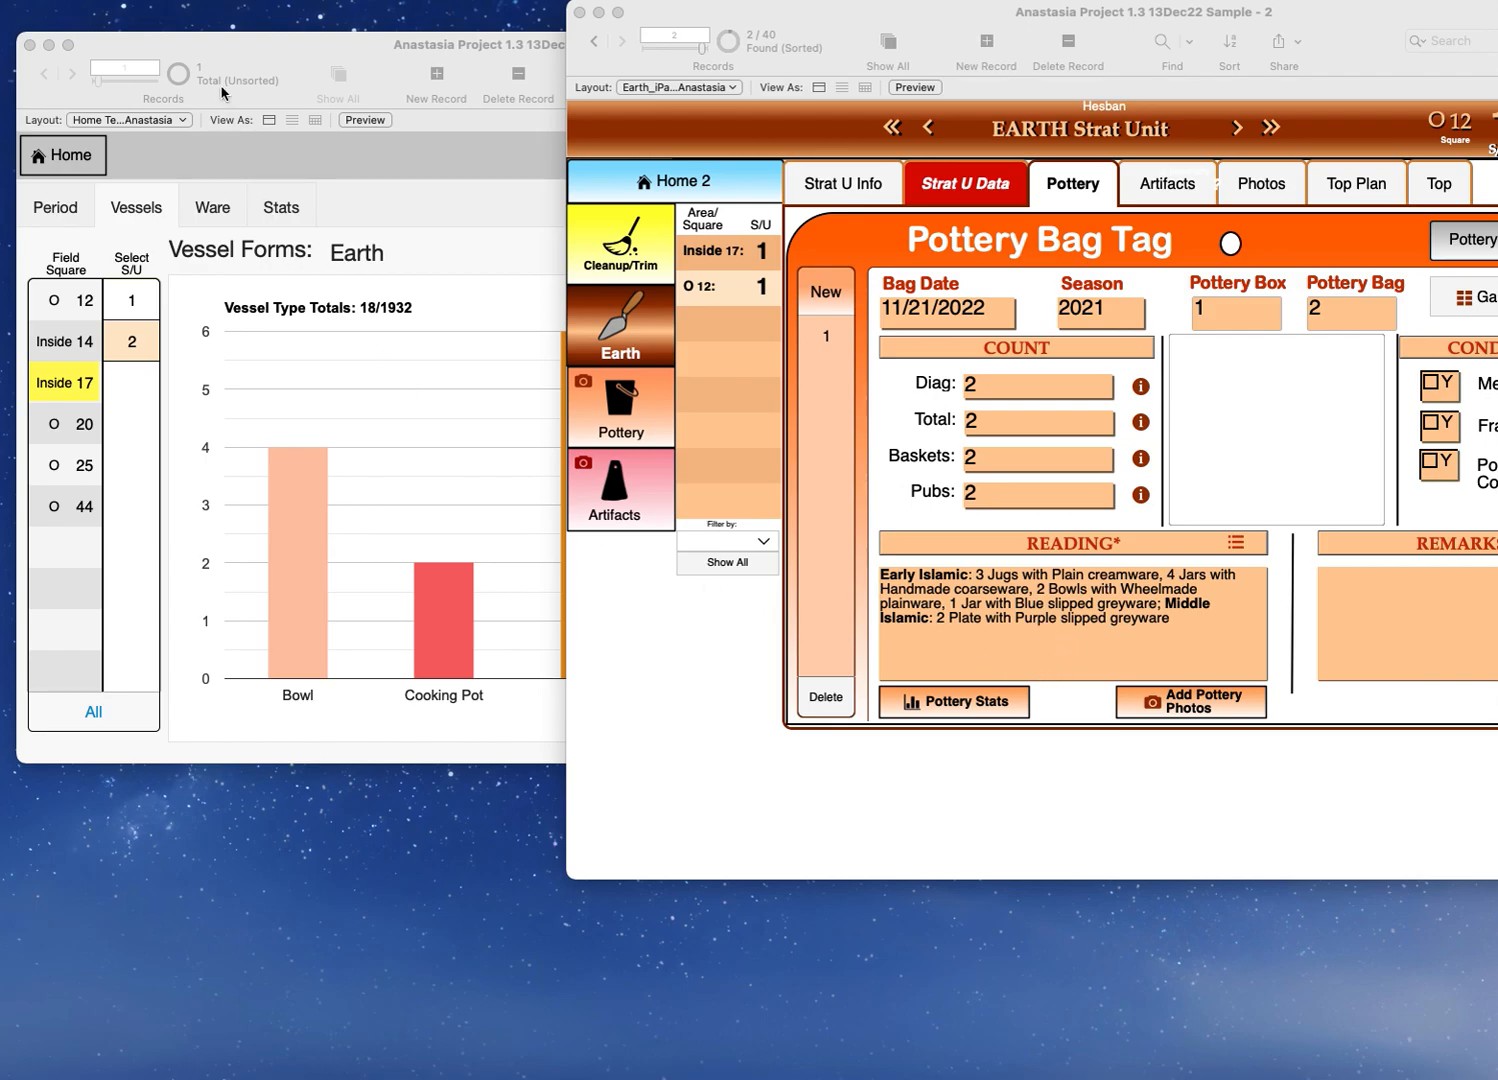
Step: On the Add Pottery Info iPad Islamic Period Anastasia layout, misspell the Purple Slipped greyware button's script parameter as "Prple slipped greyware" and save the layout
click(289, 68)
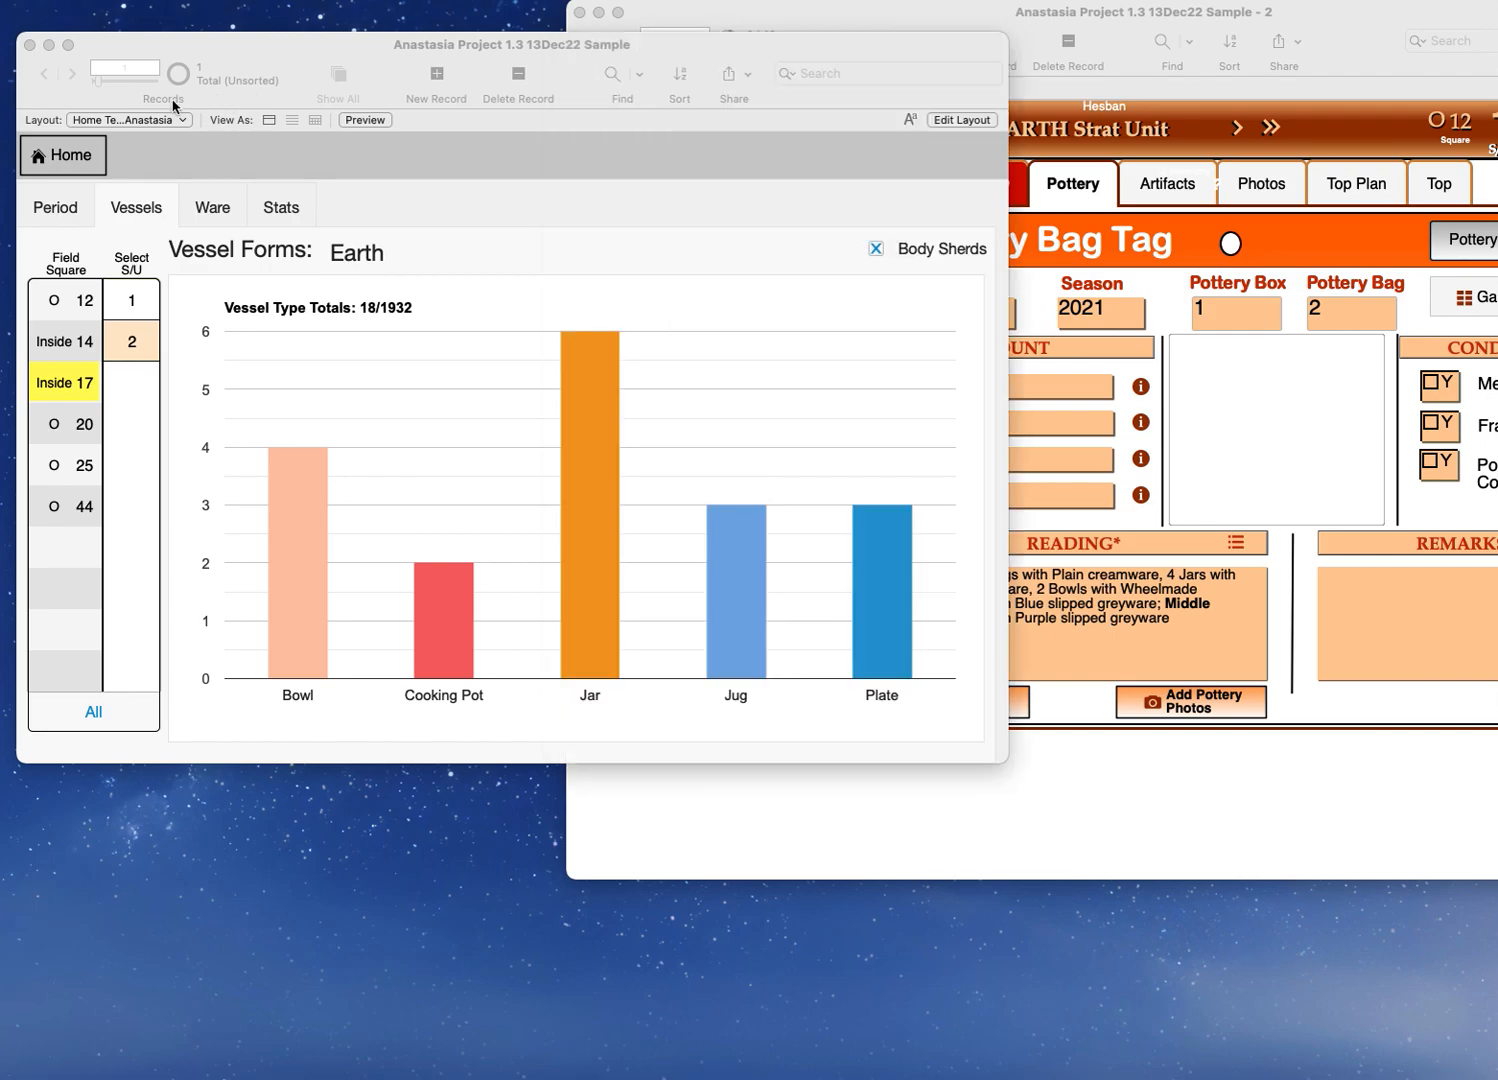
click(158, 124)
mouse_move(155, 125)
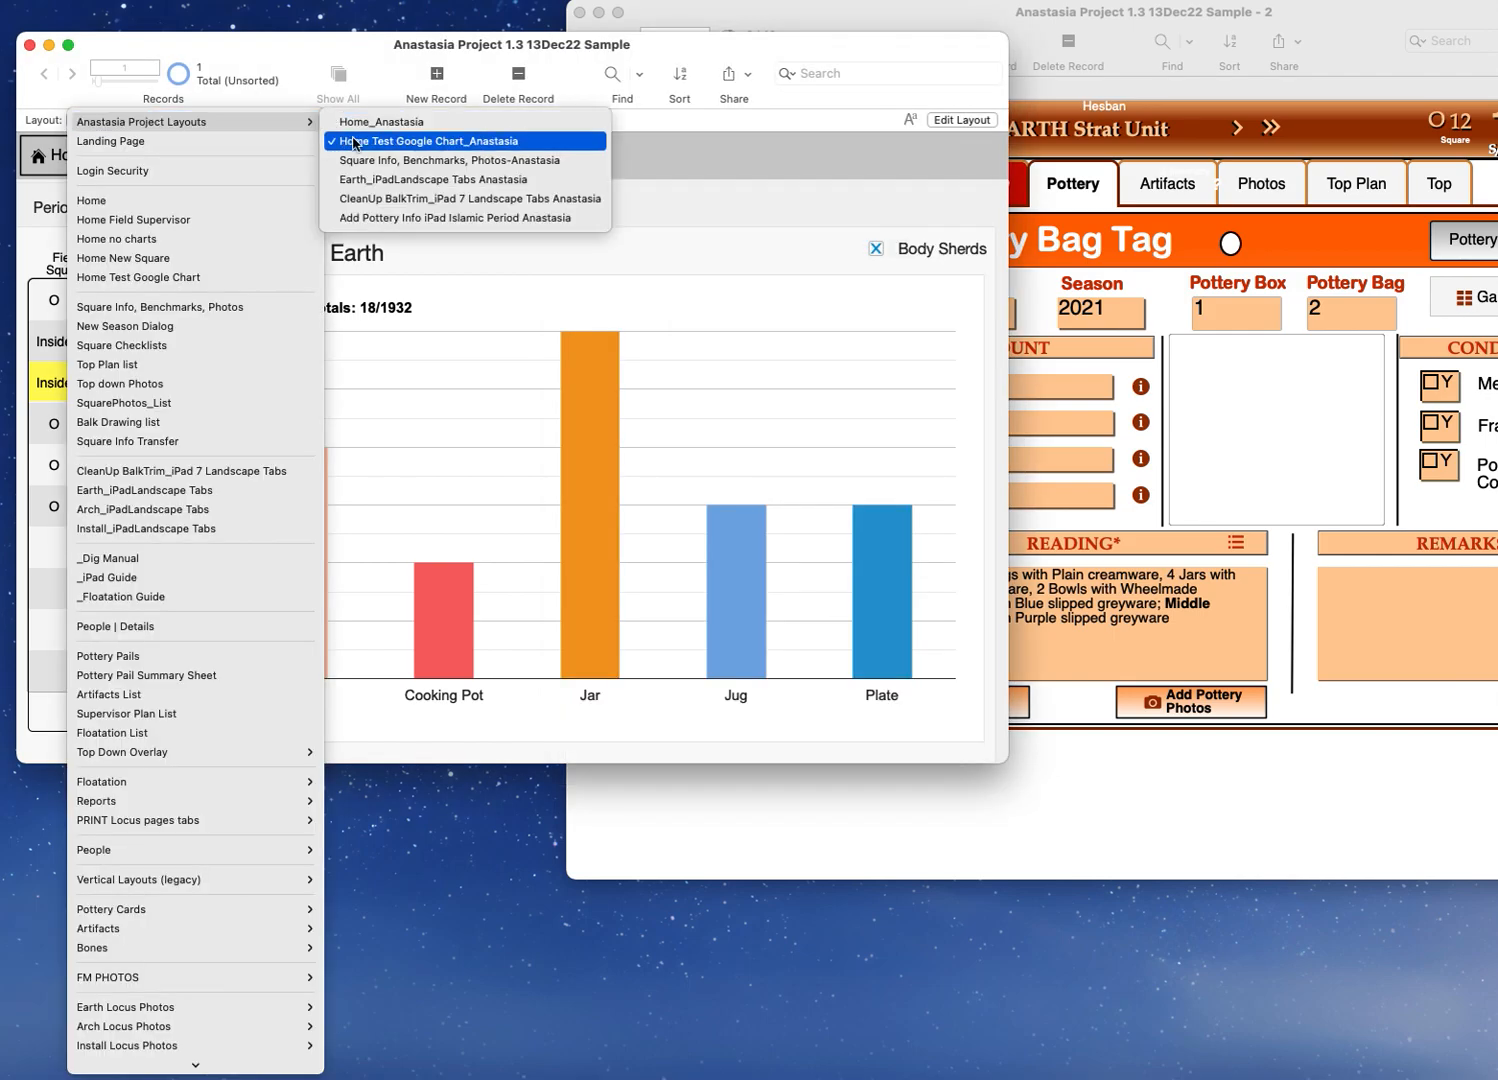
click(363, 218)
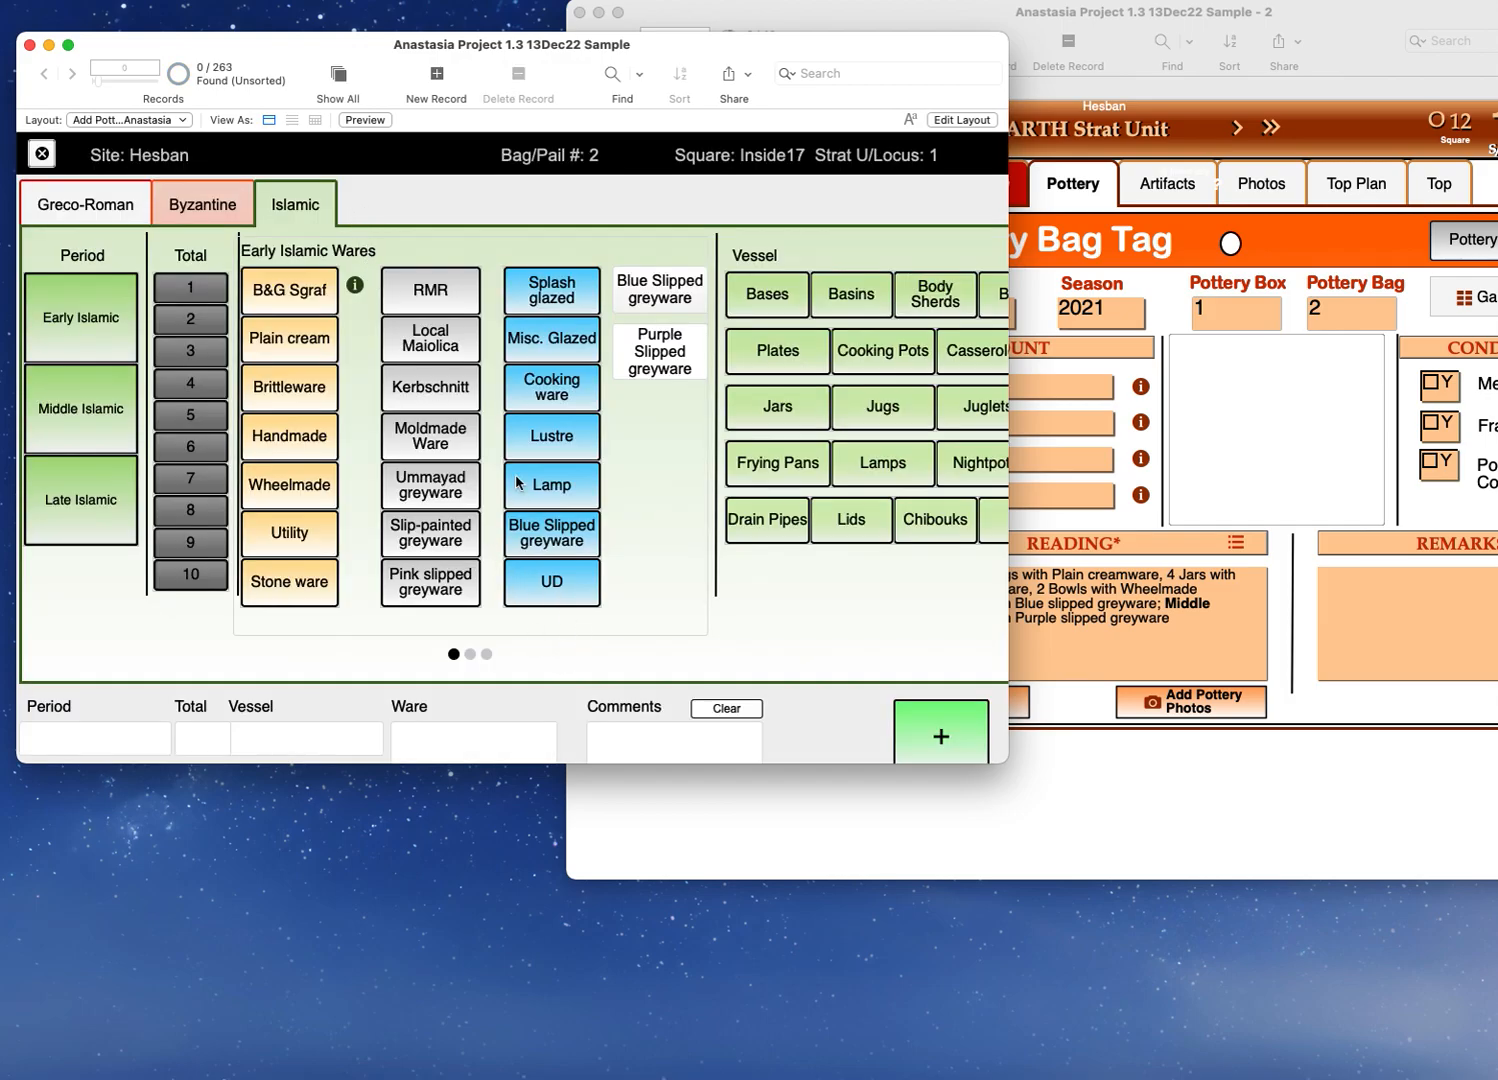
click(953, 121)
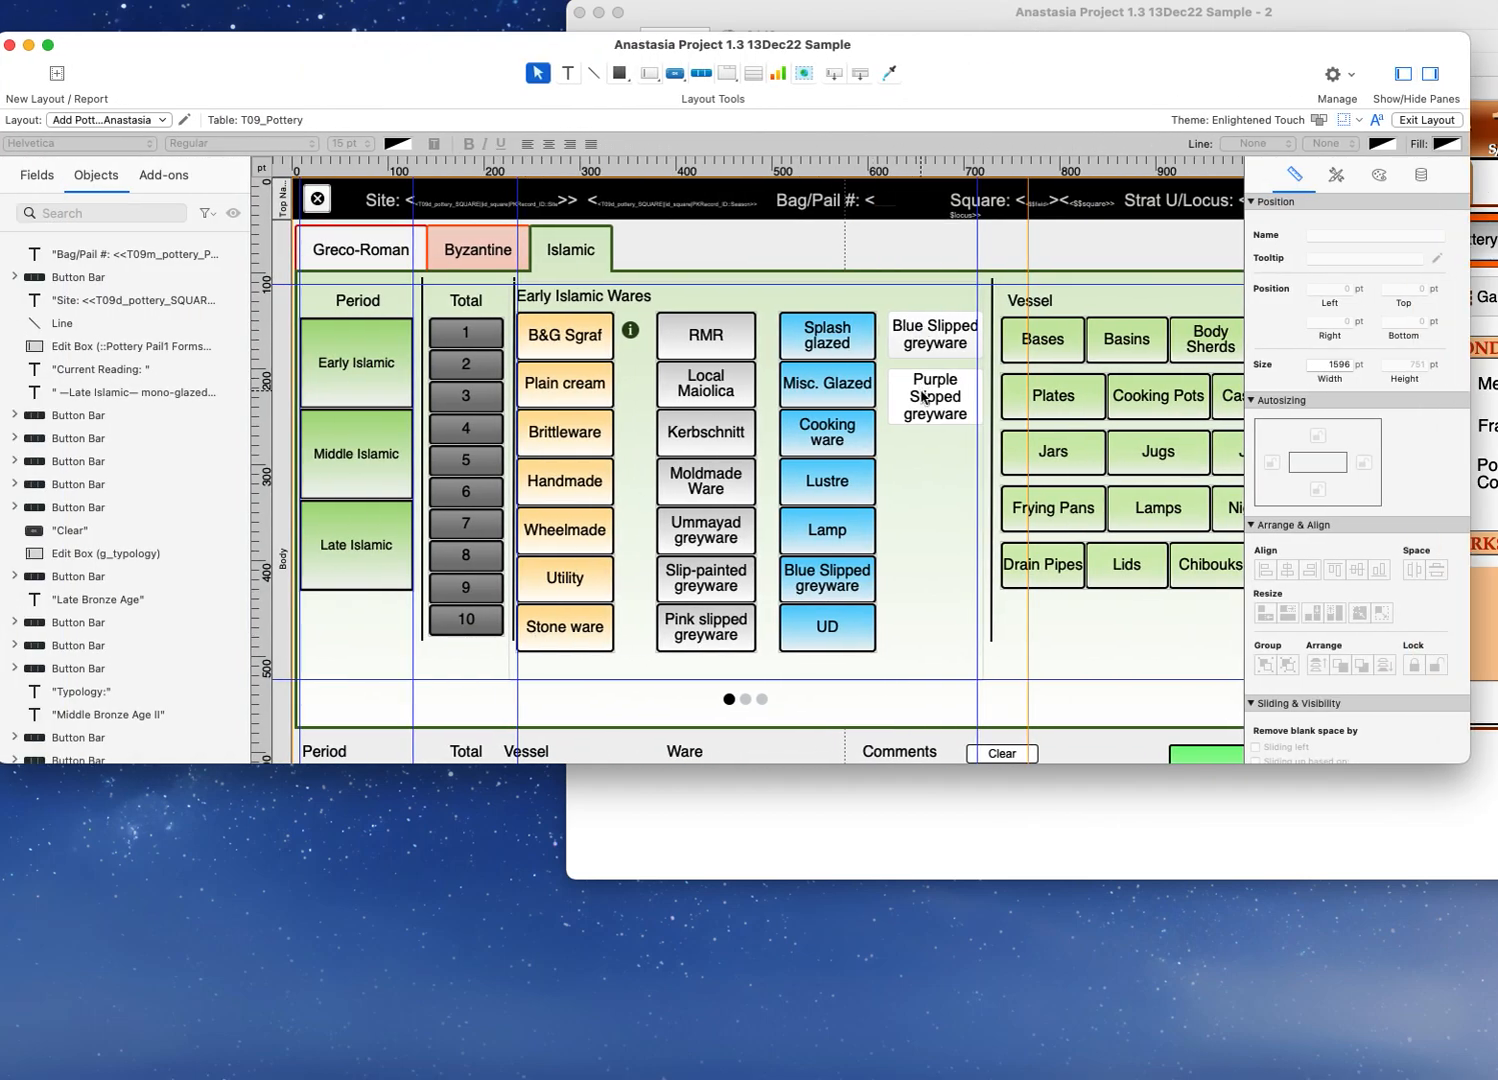
double_click(924, 397)
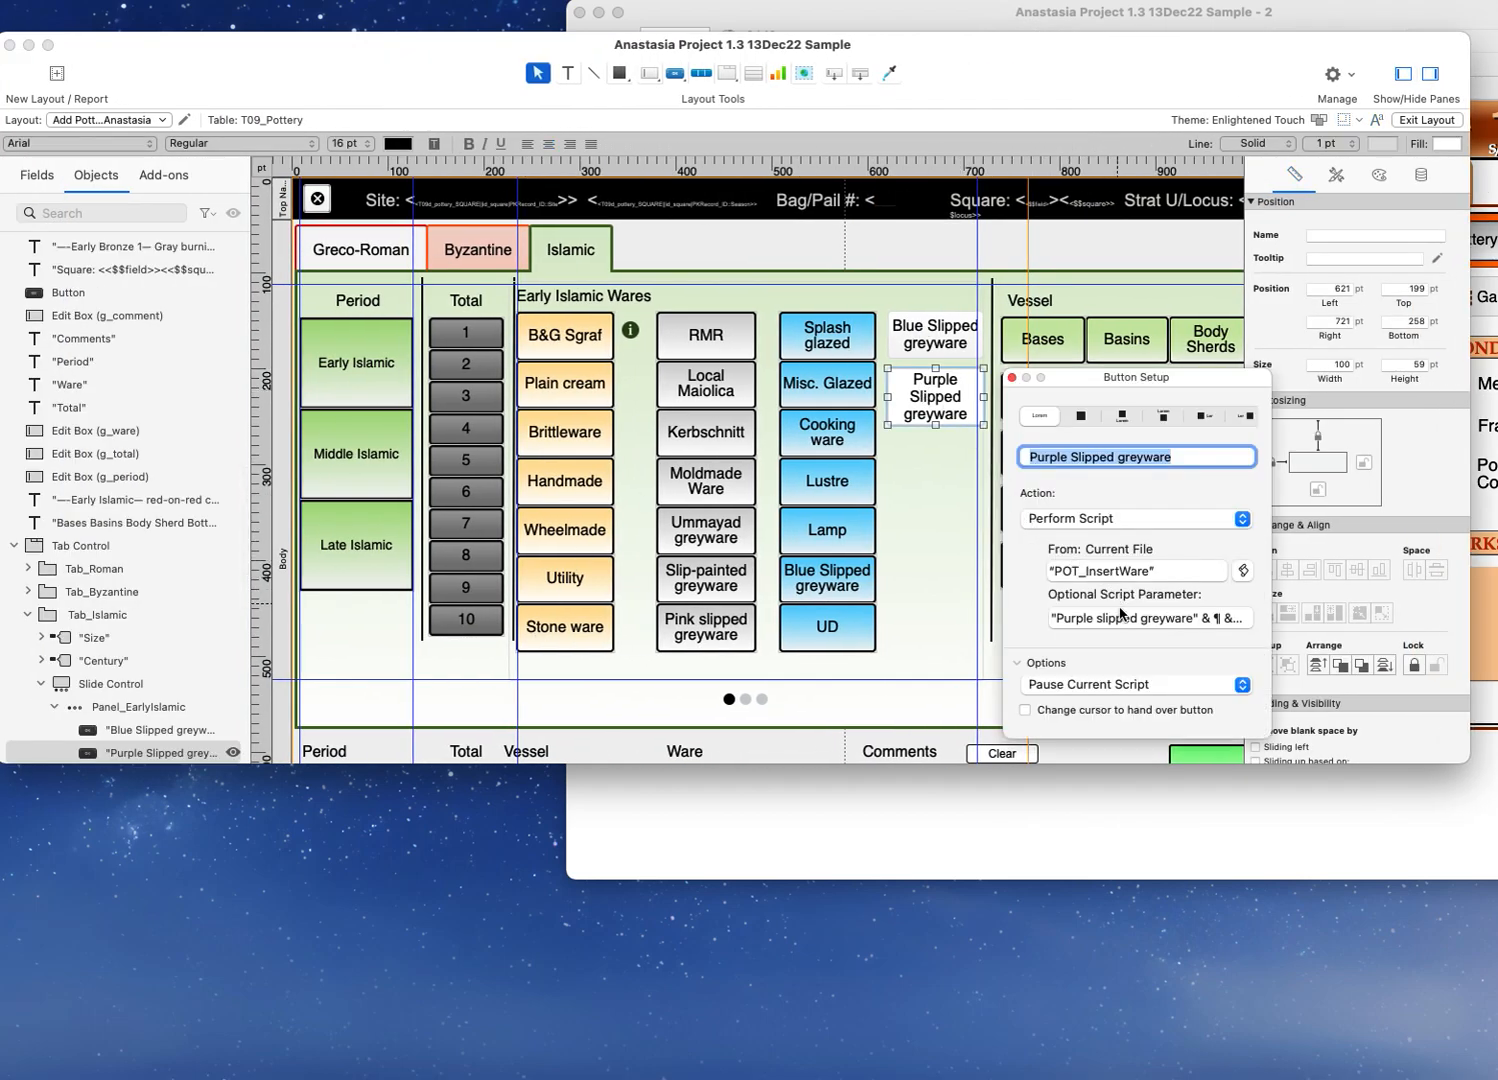
click(1072, 624)
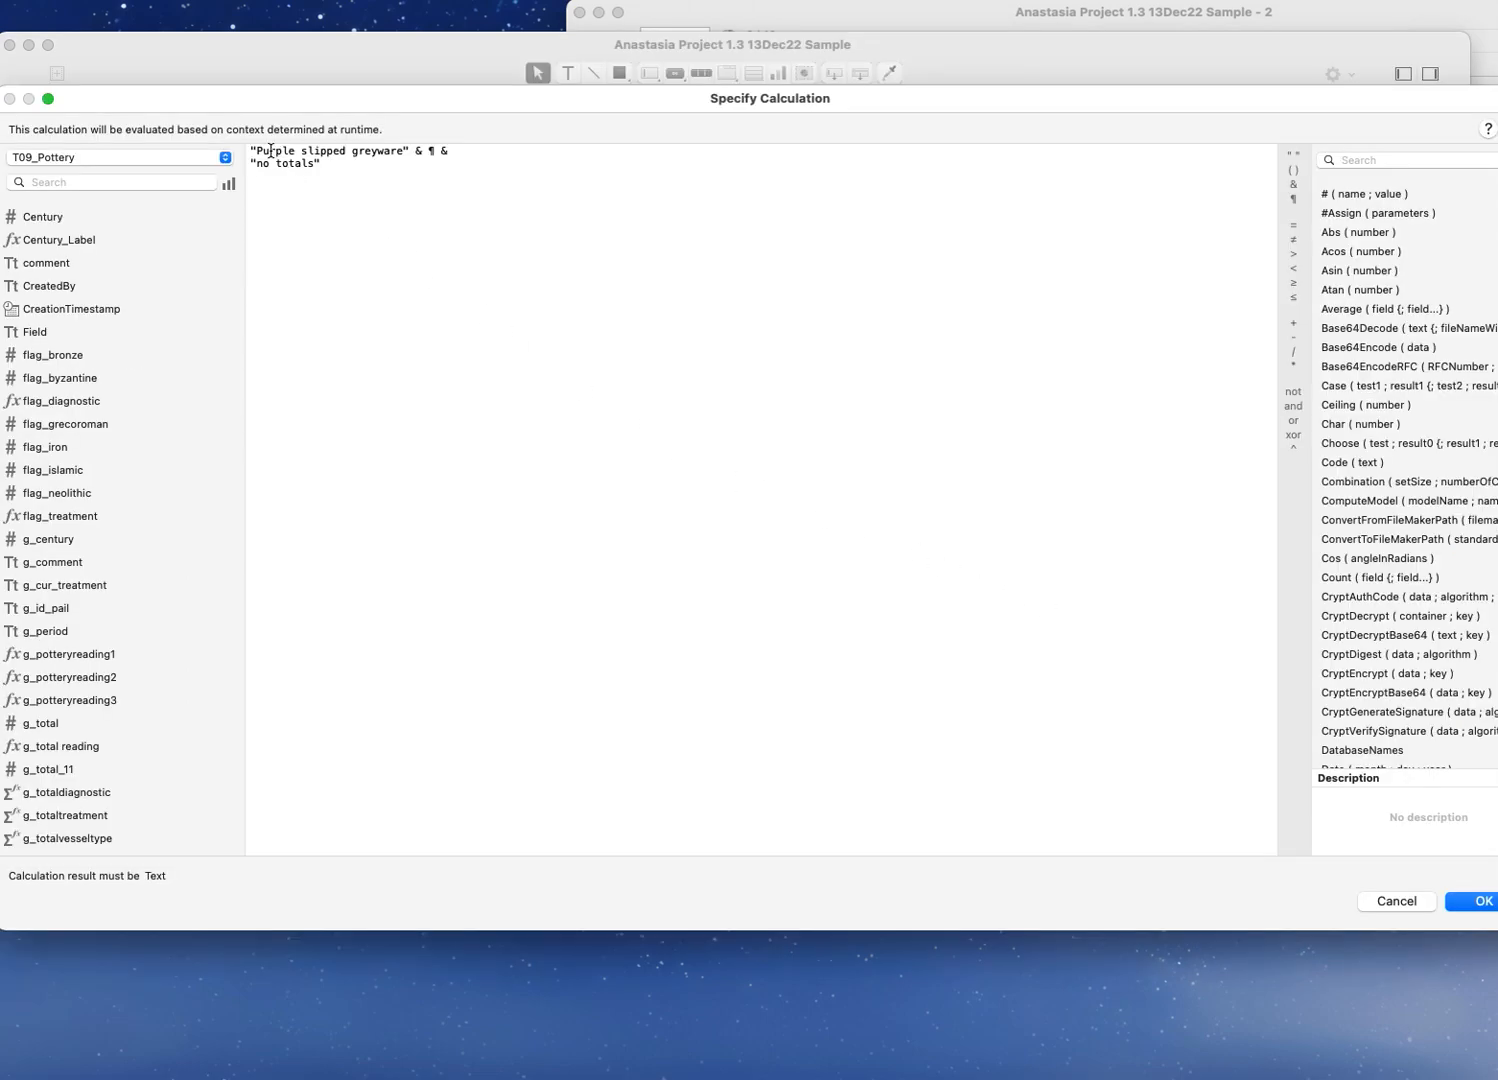
key(BackSpace)
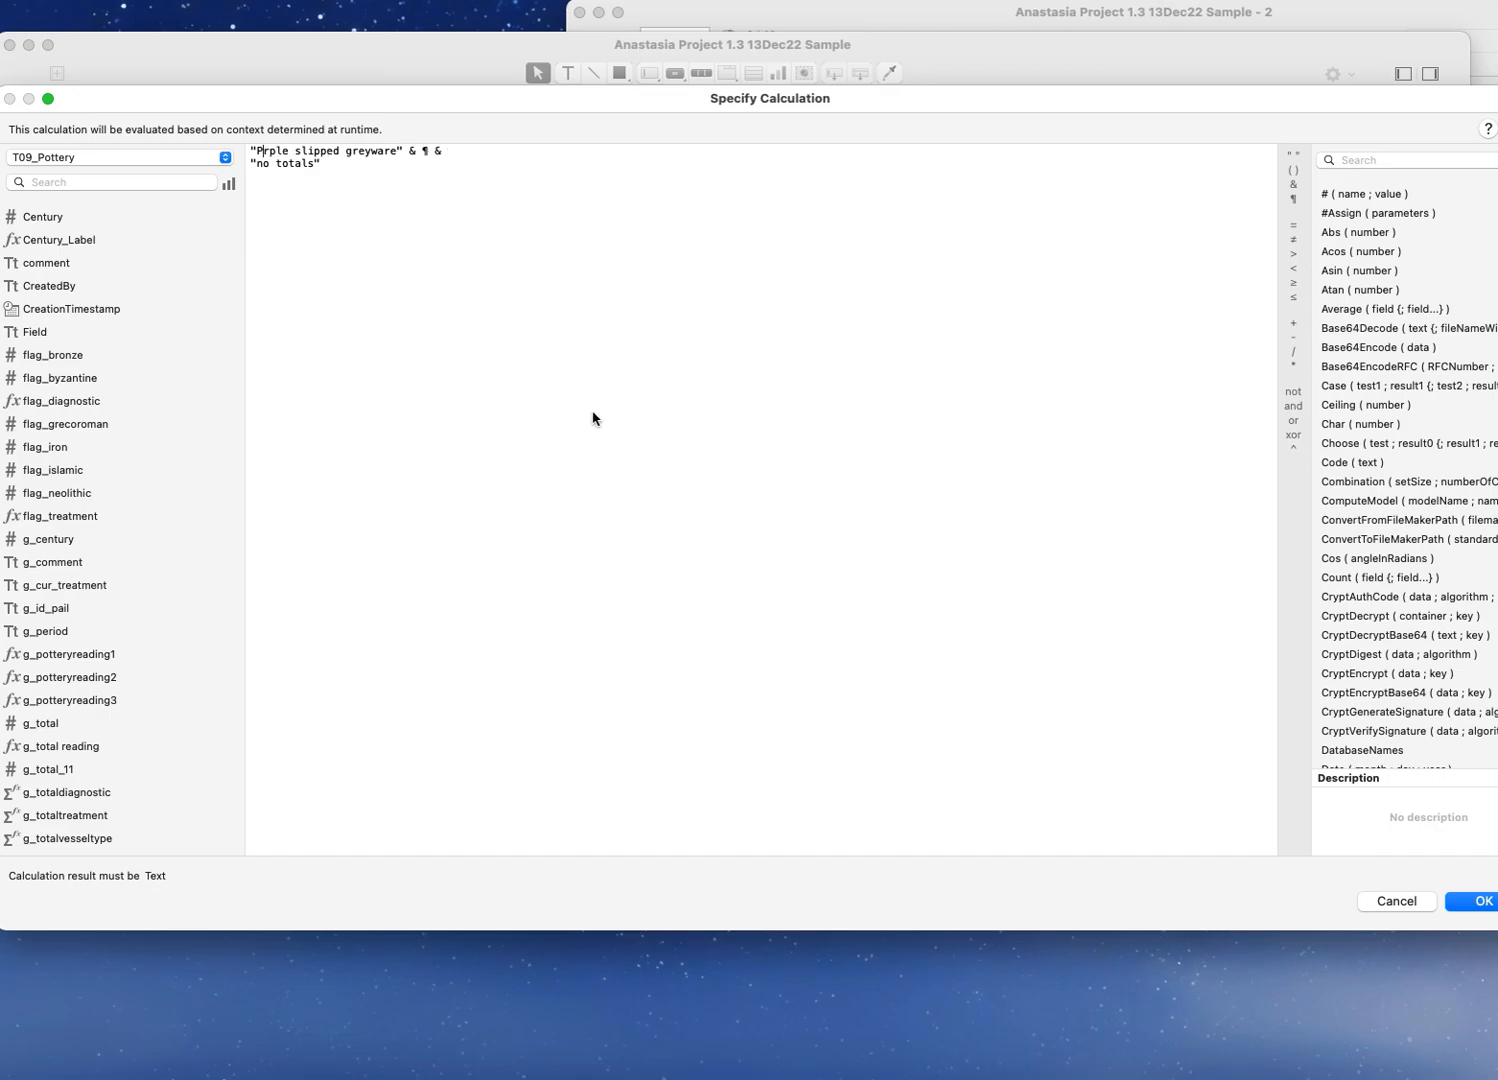
click(1476, 905)
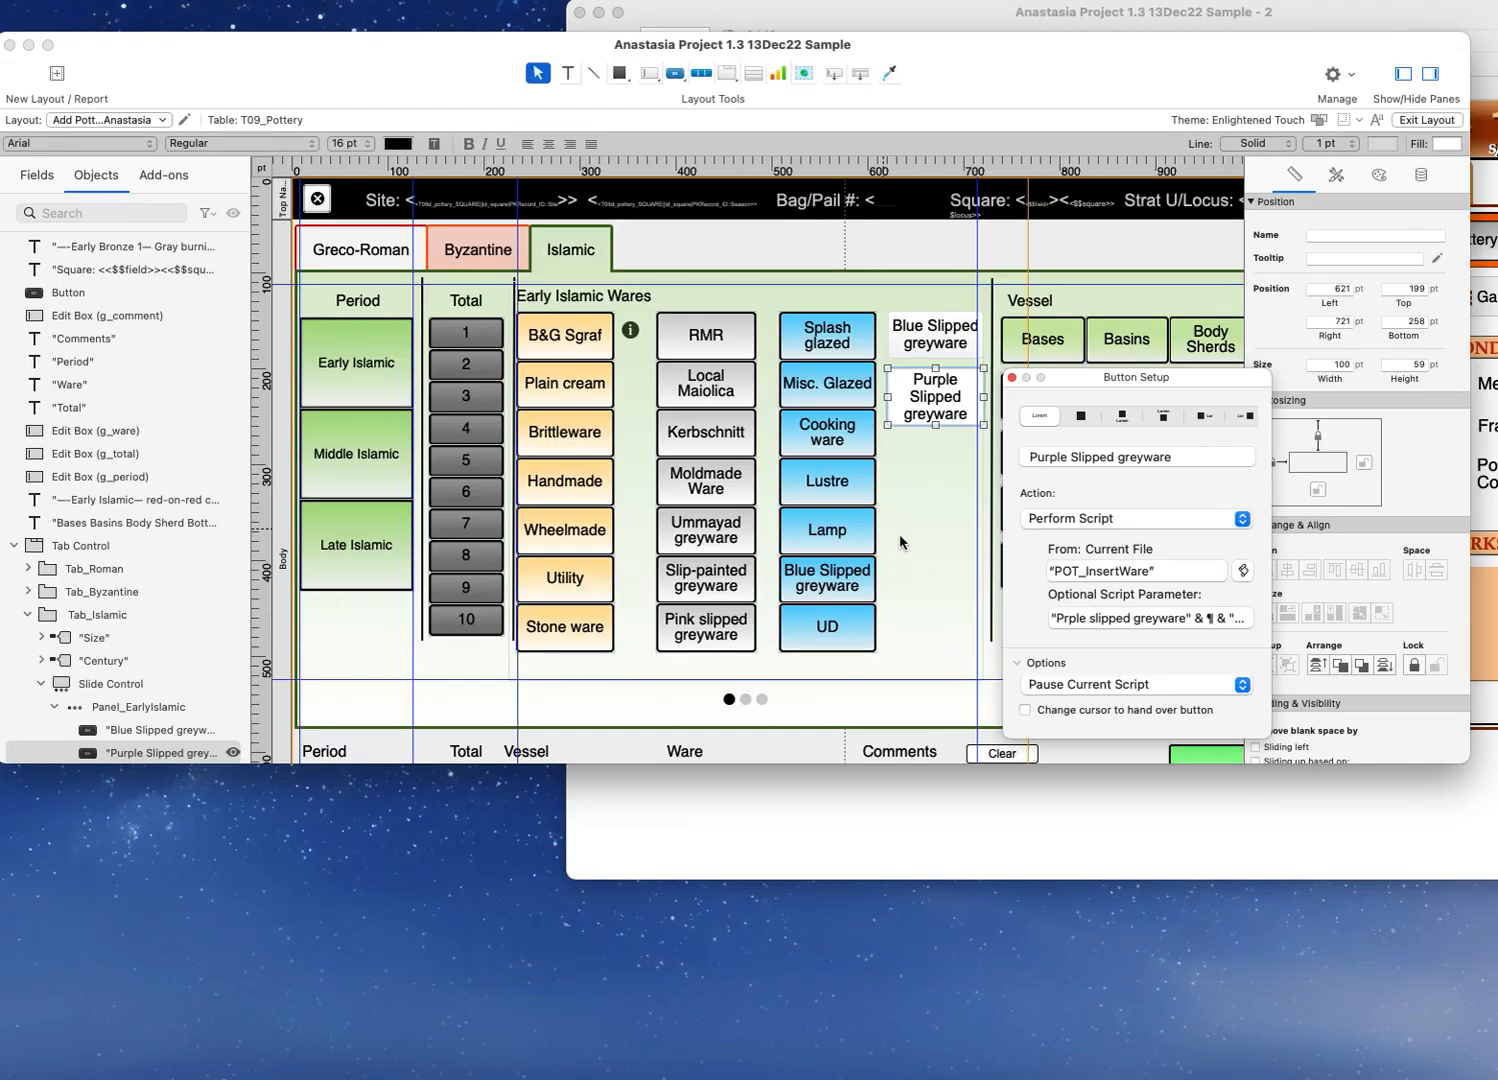
click(1012, 378)
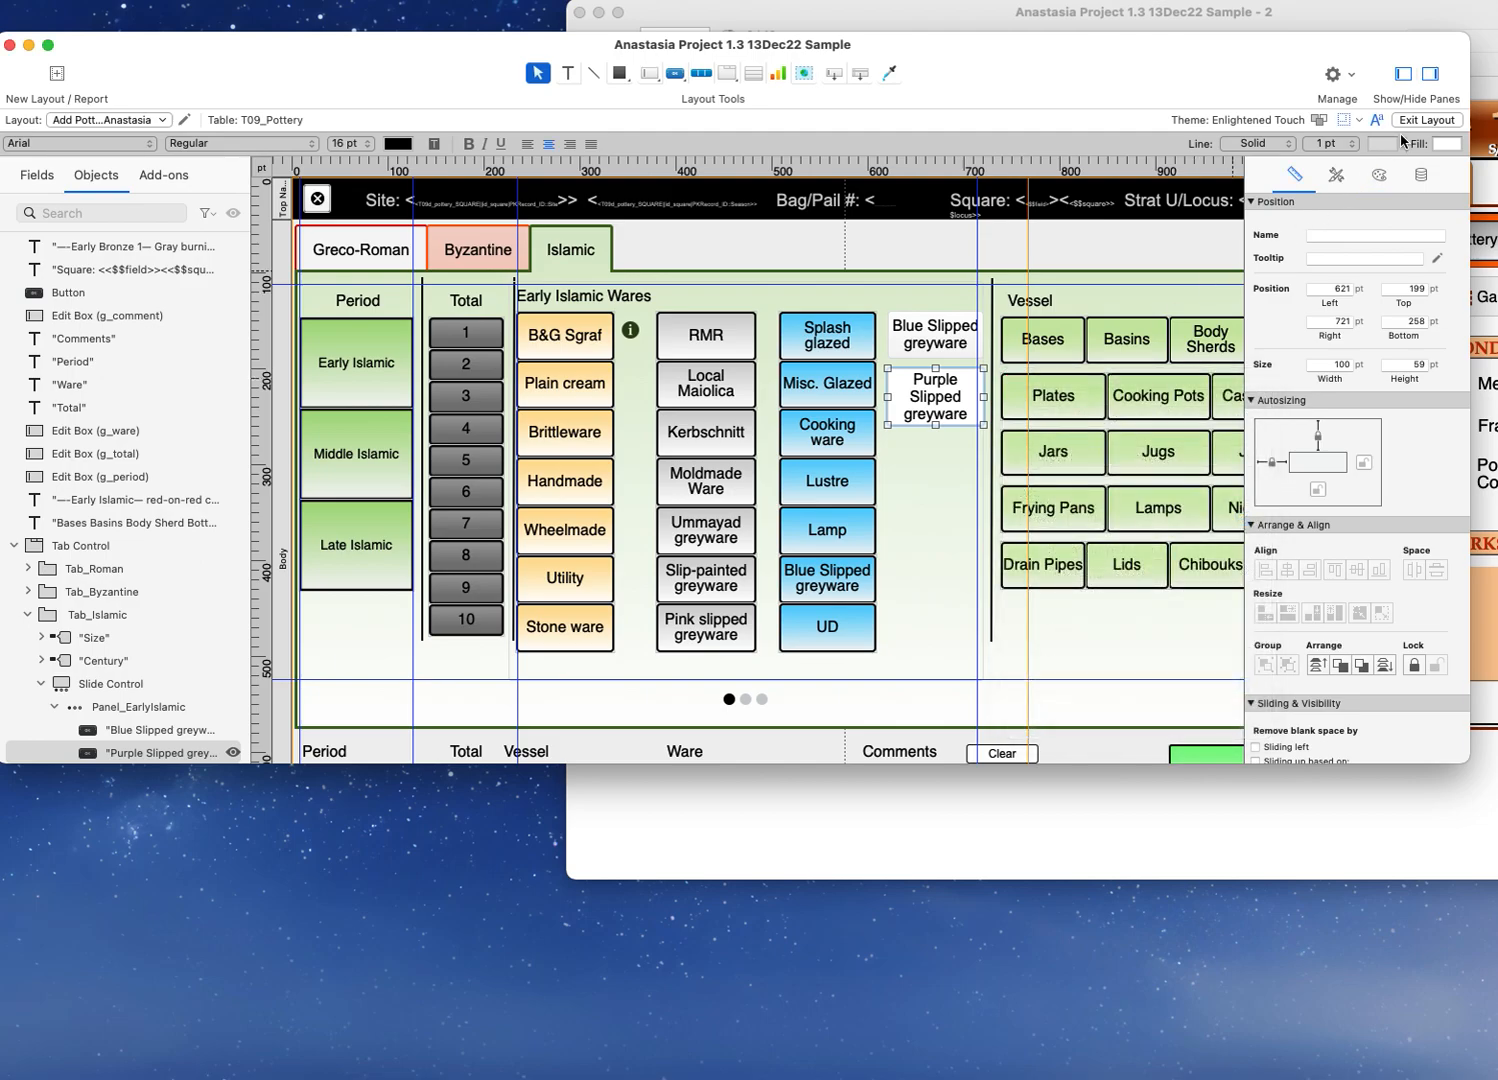
click(1420, 120)
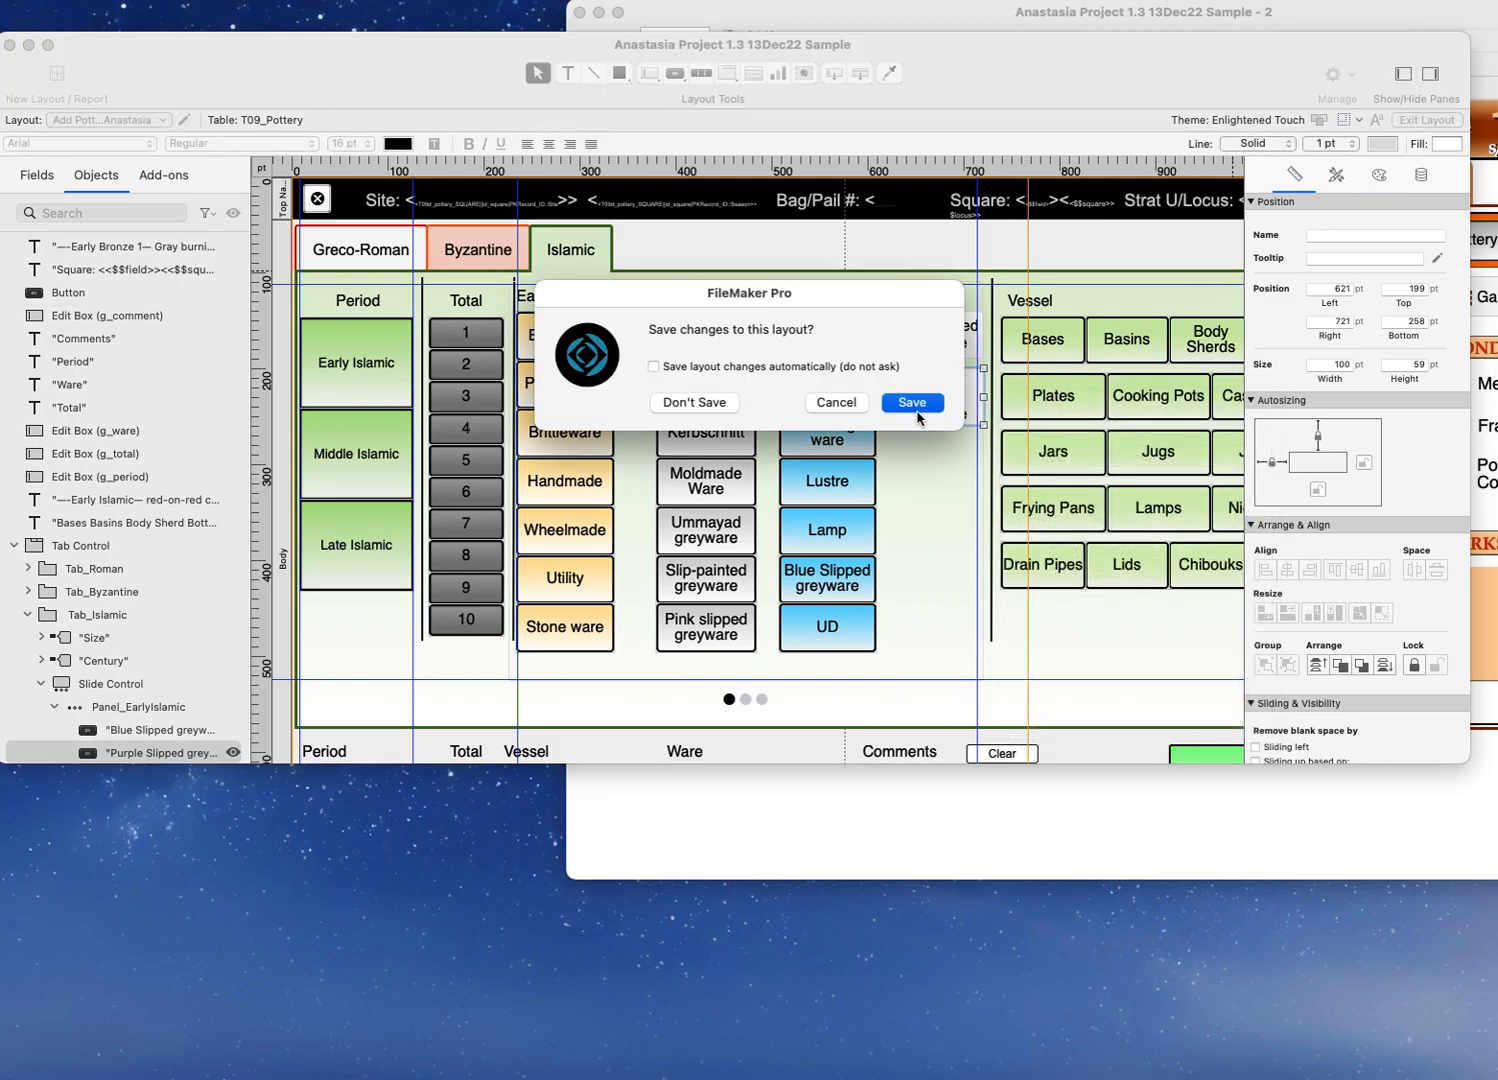
click(913, 403)
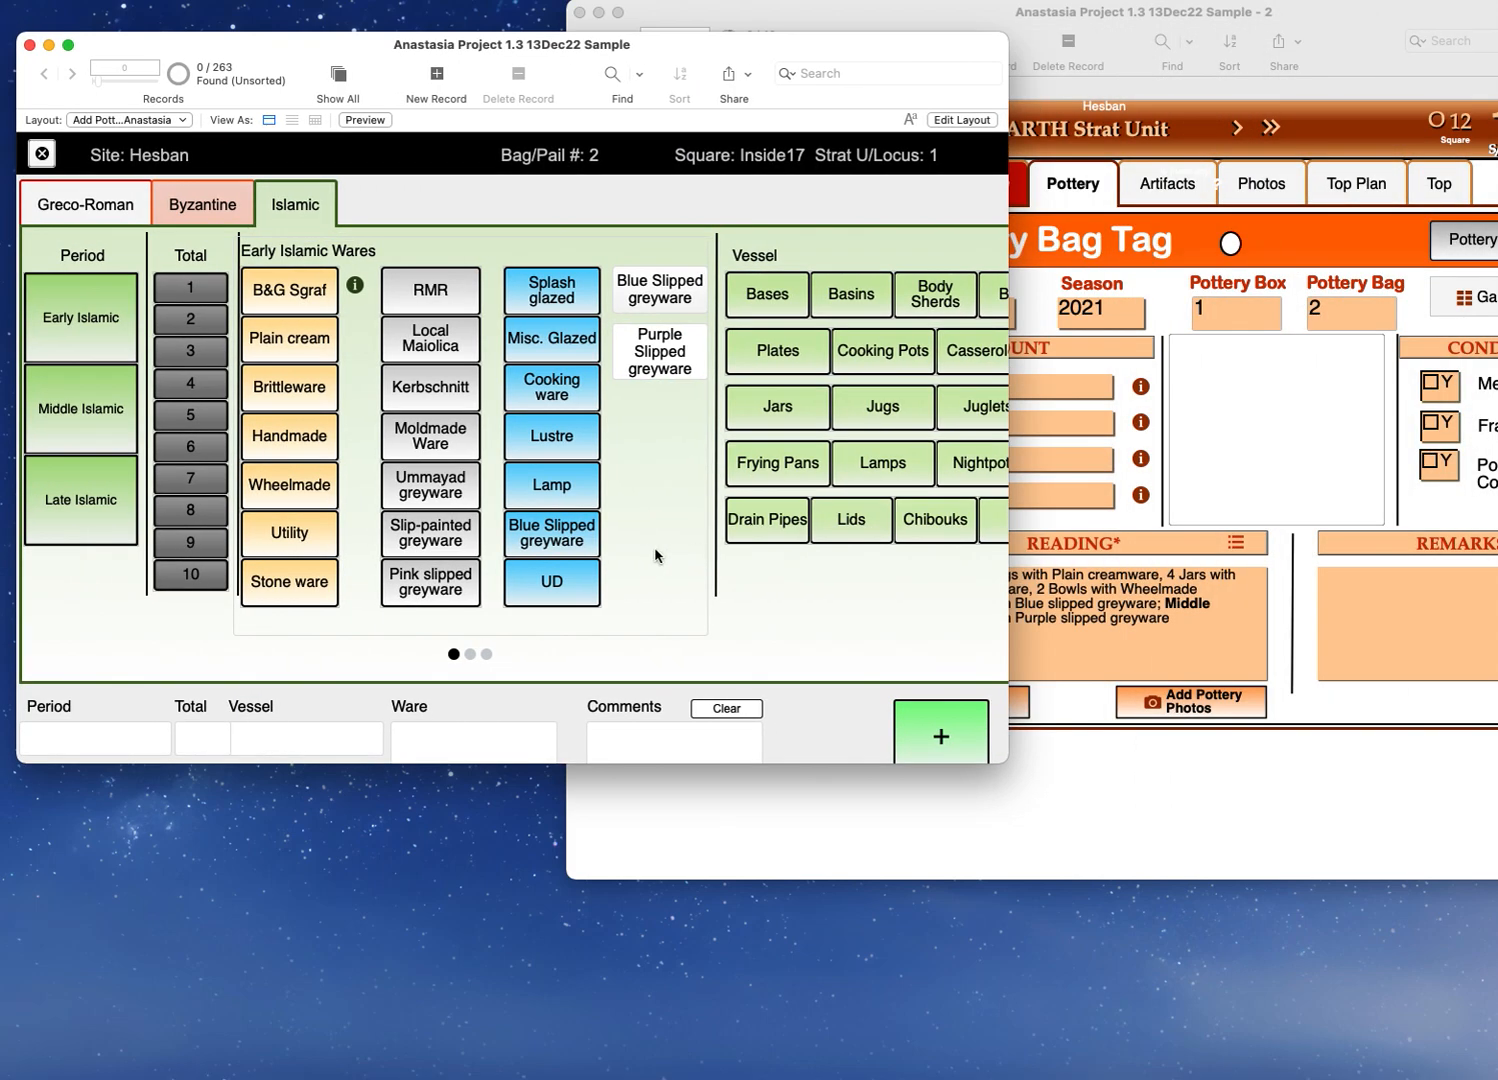
Step: Select Early Islamic, a total of 1, and Purple Slipped greyware as the test pottery reading
scroll(650, 555, down, 2)
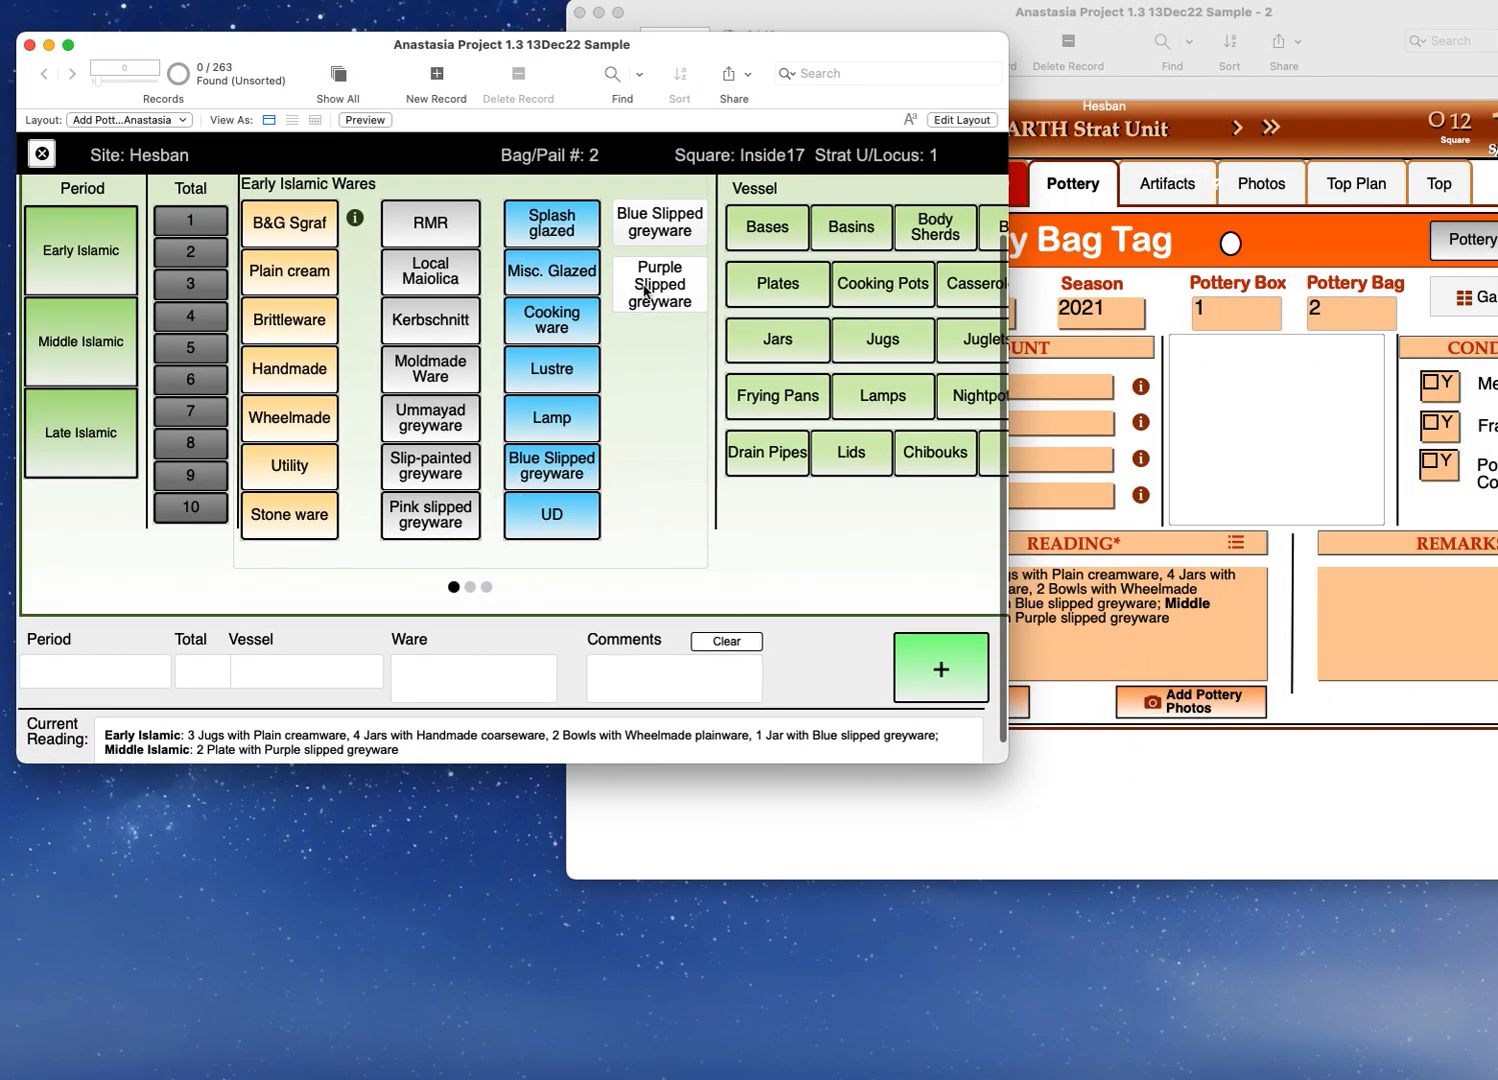
scroll(408, 494, left, 1)
click(73, 254)
click(203, 228)
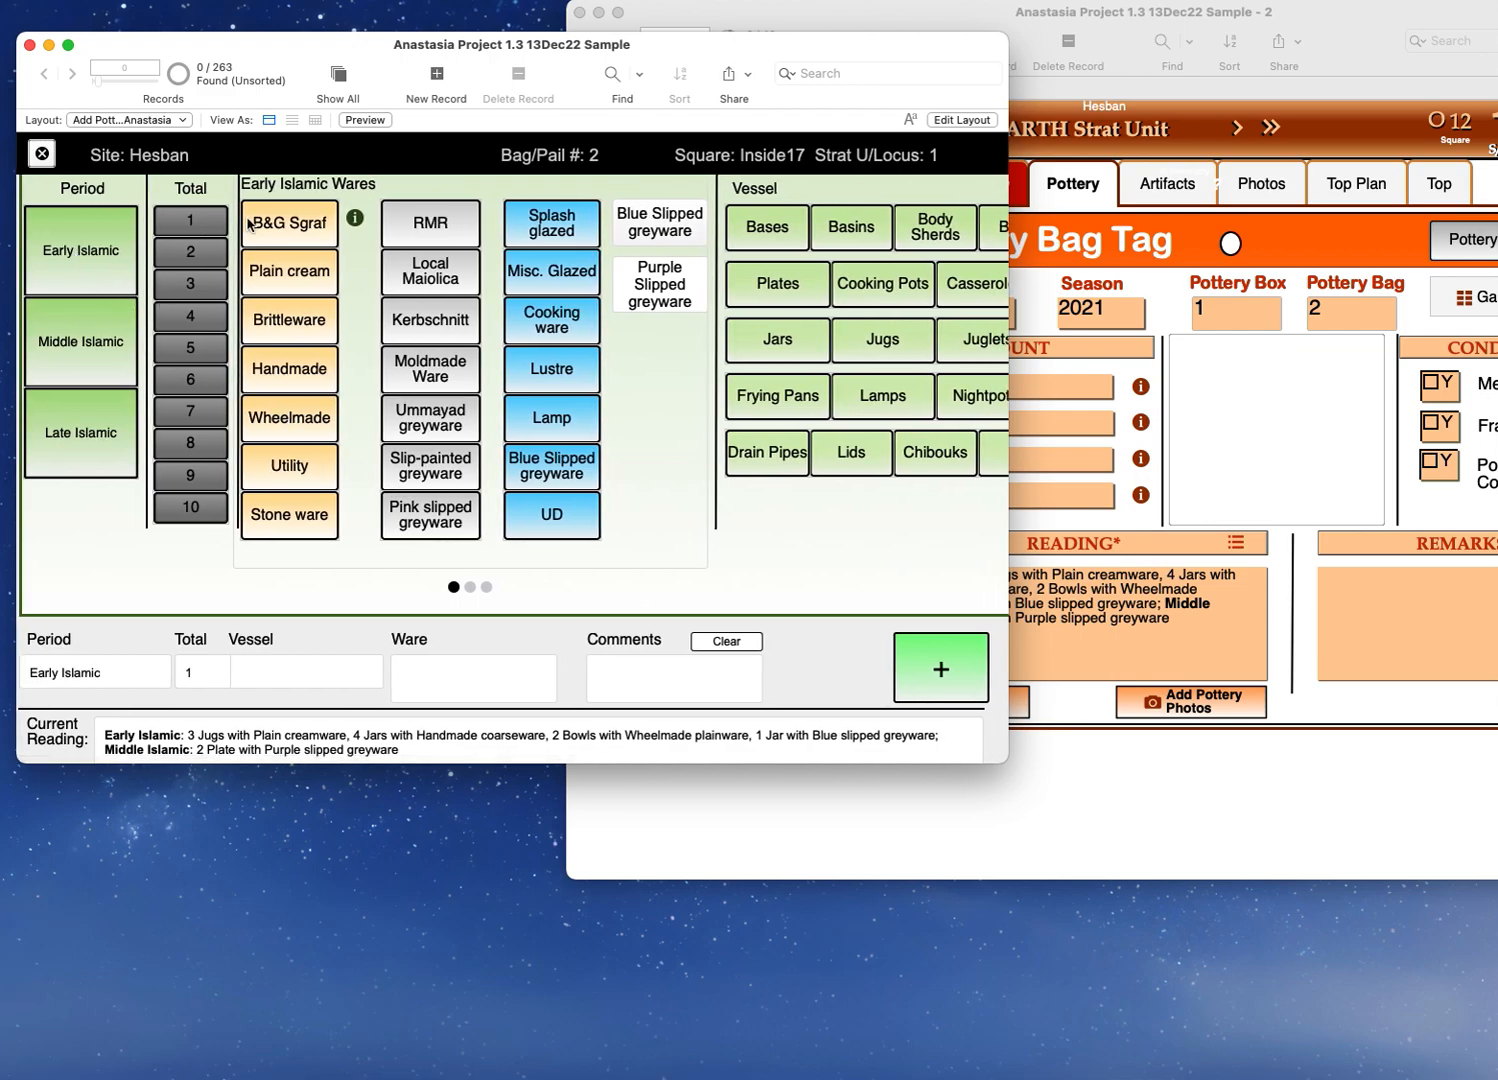
click(650, 295)
Step: Close the first window and add the pending Prple slipped greyware reading through the bag's Pottery Card, closing the card when done
click(30, 46)
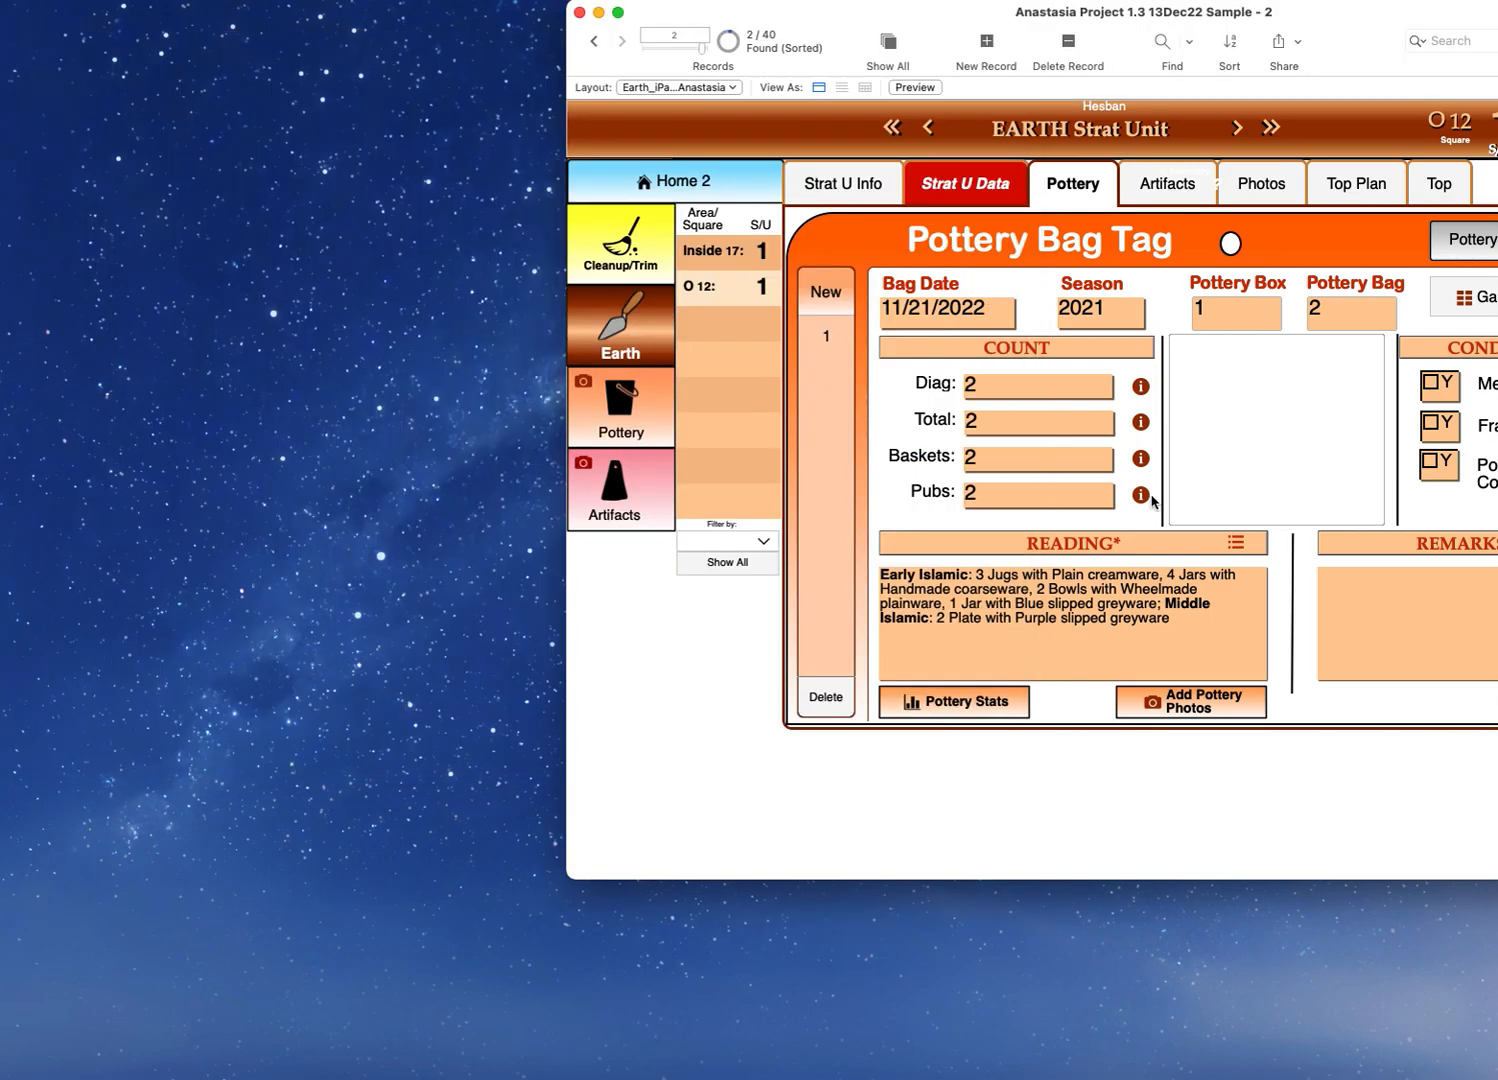
drag(1329, 32, 1021, 38)
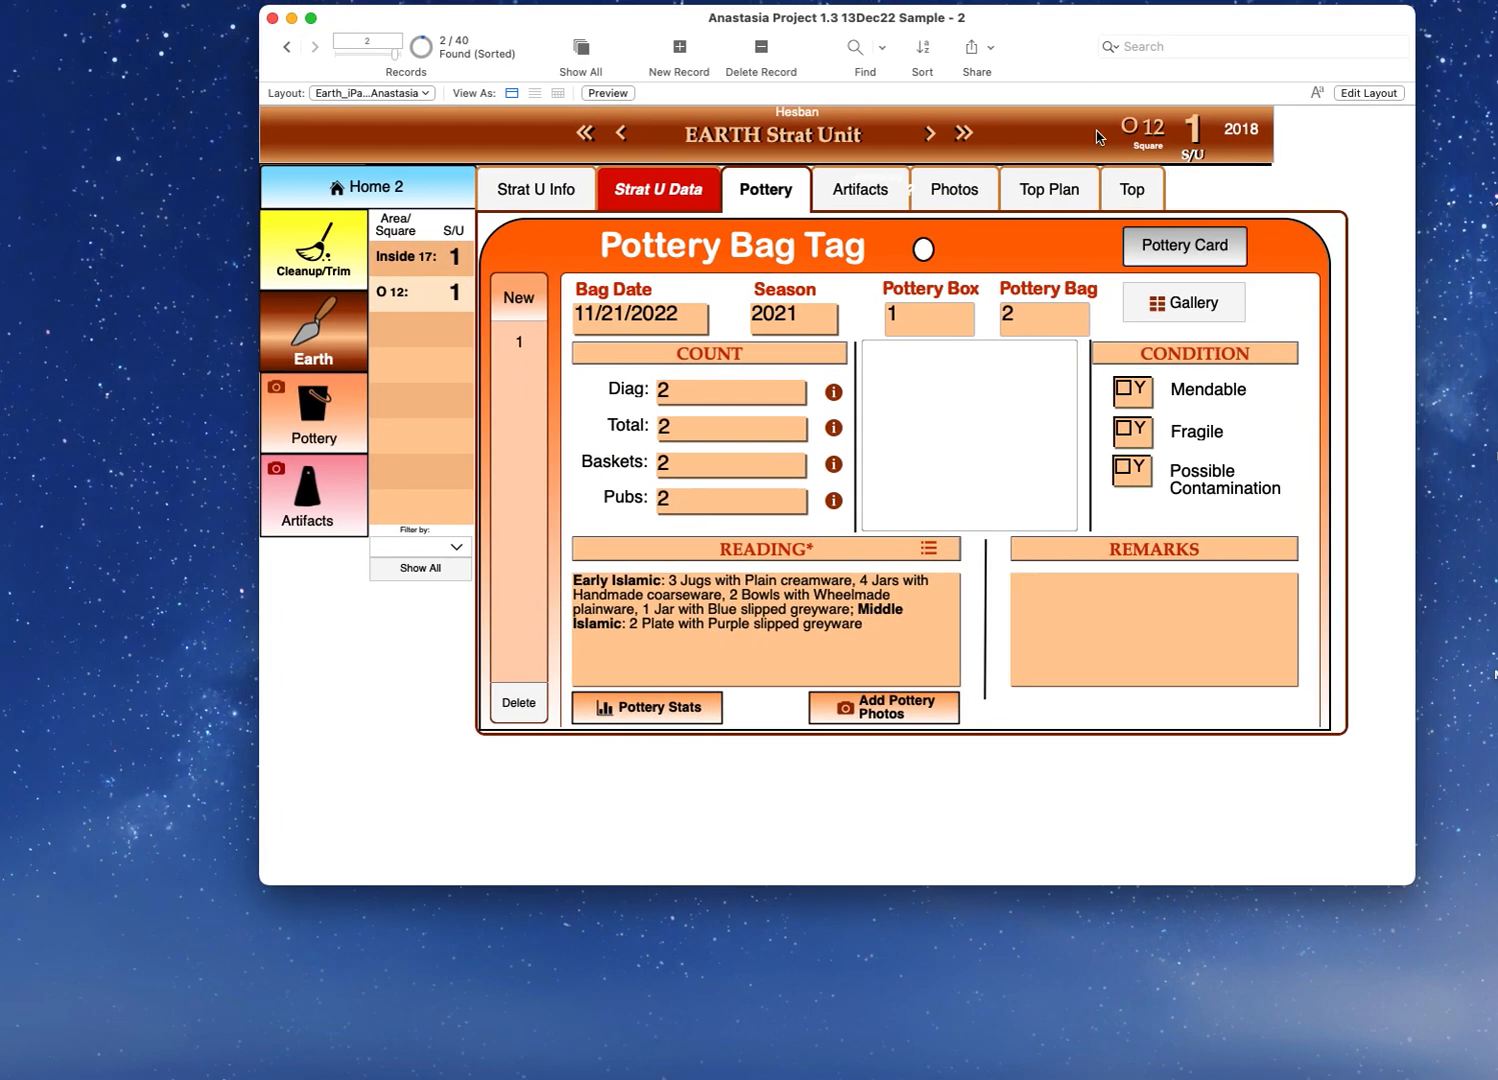
click(1177, 258)
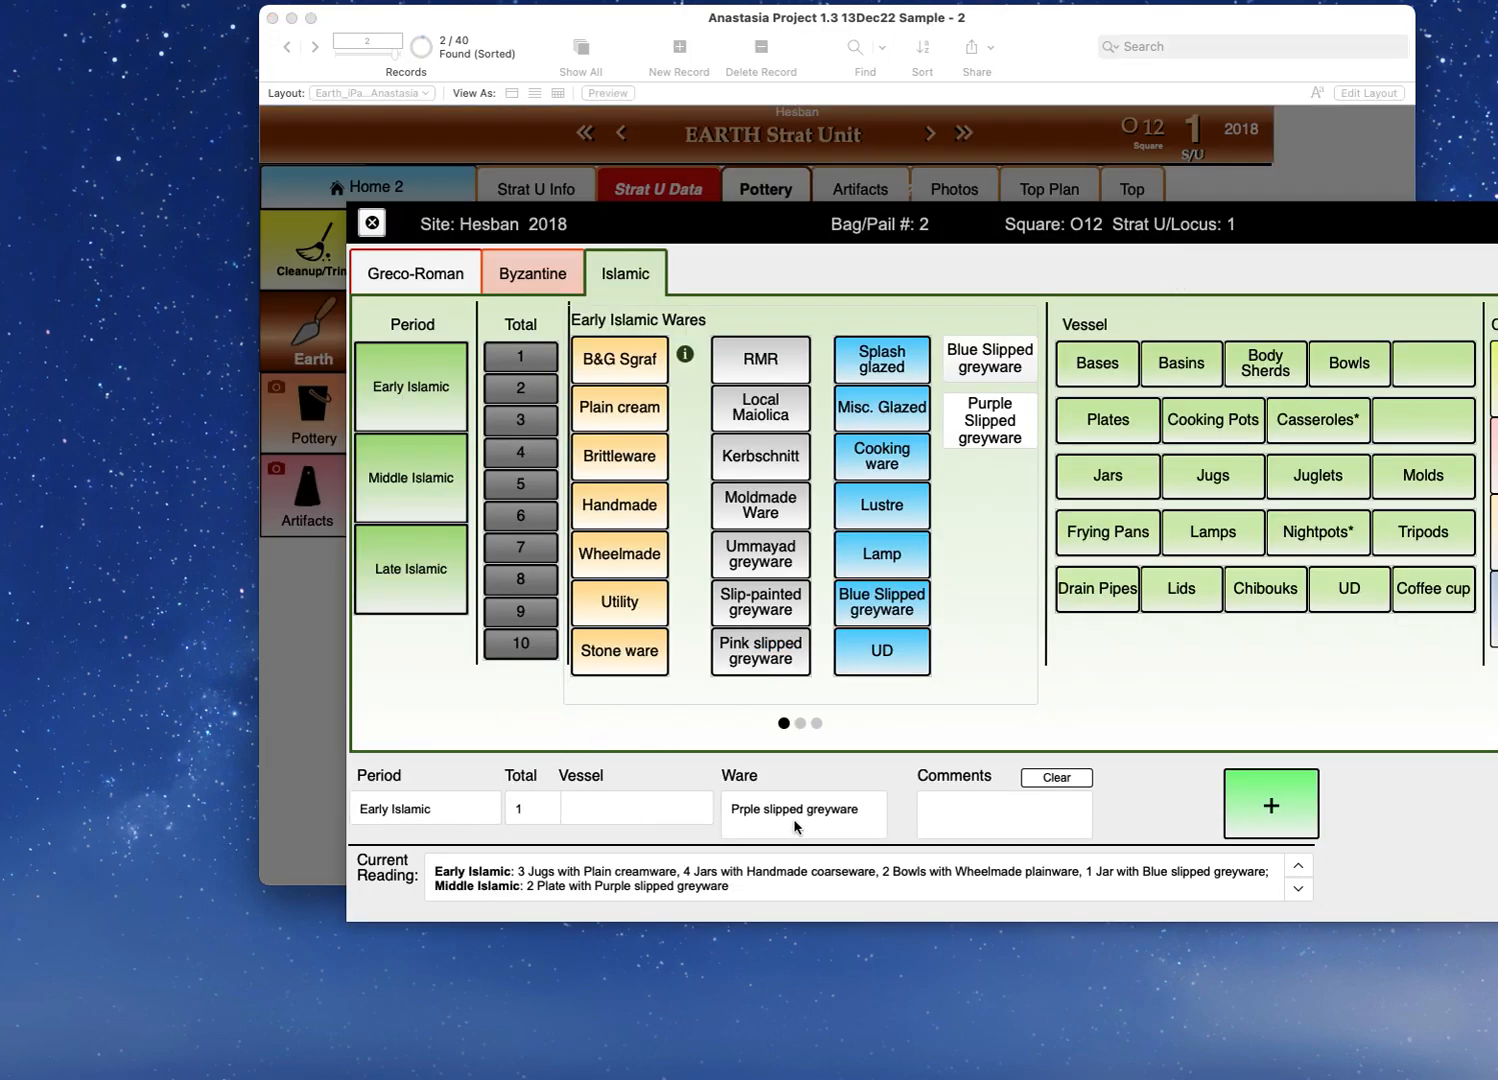
click(1262, 806)
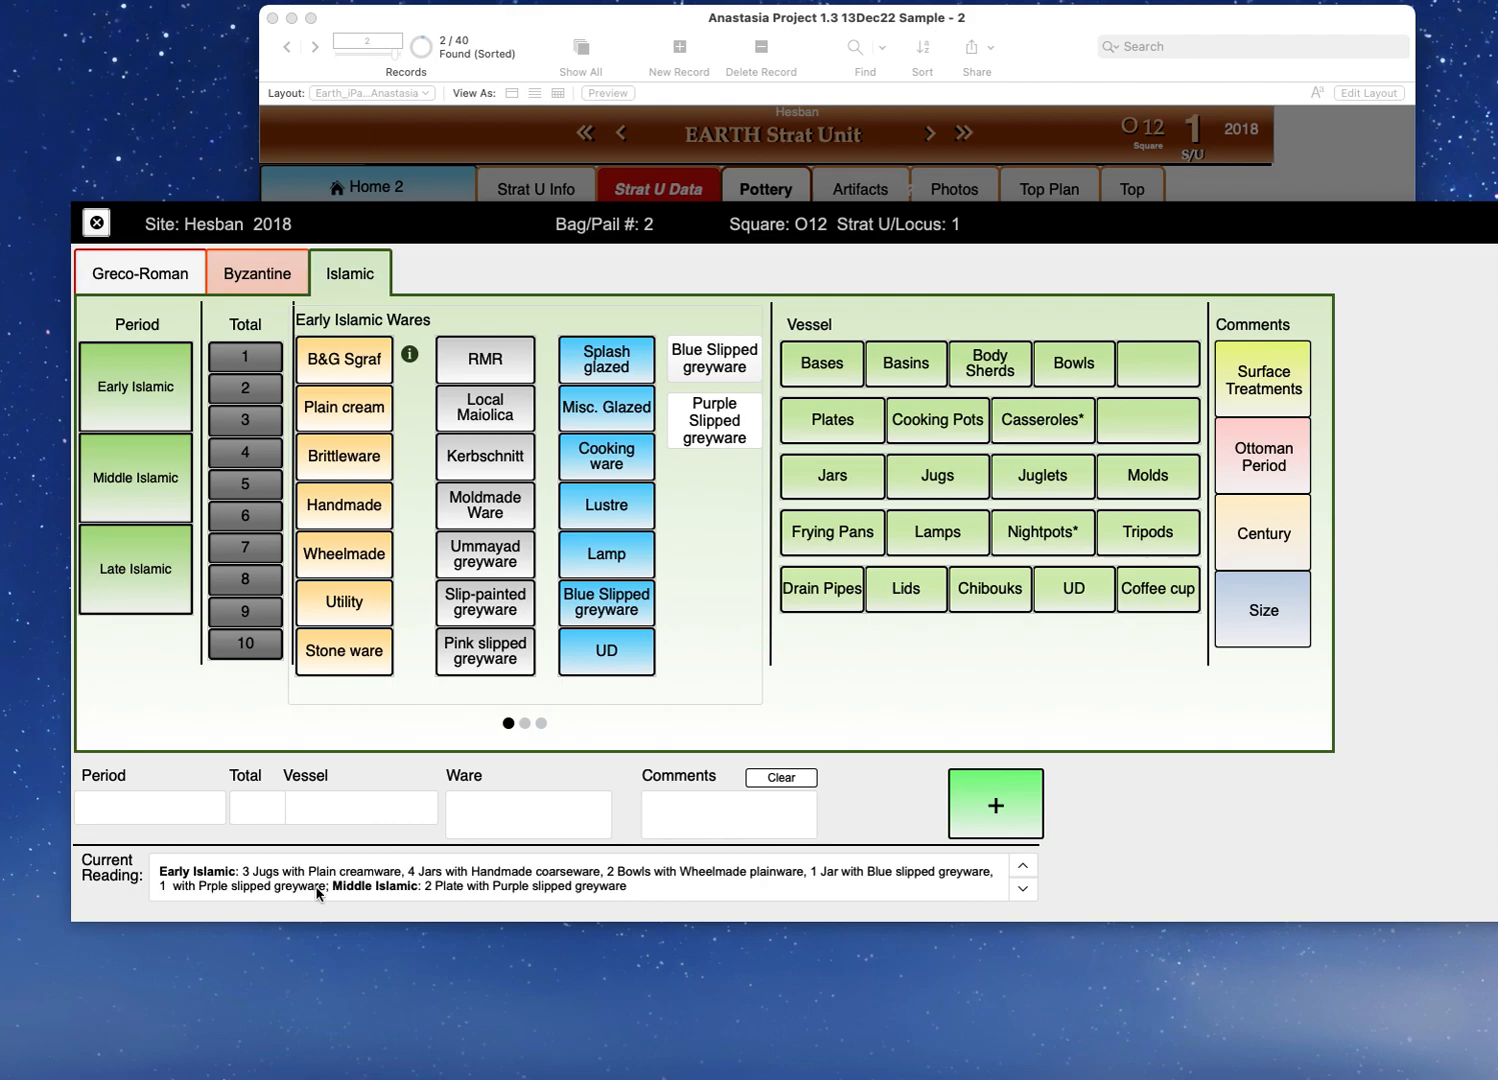
click(96, 224)
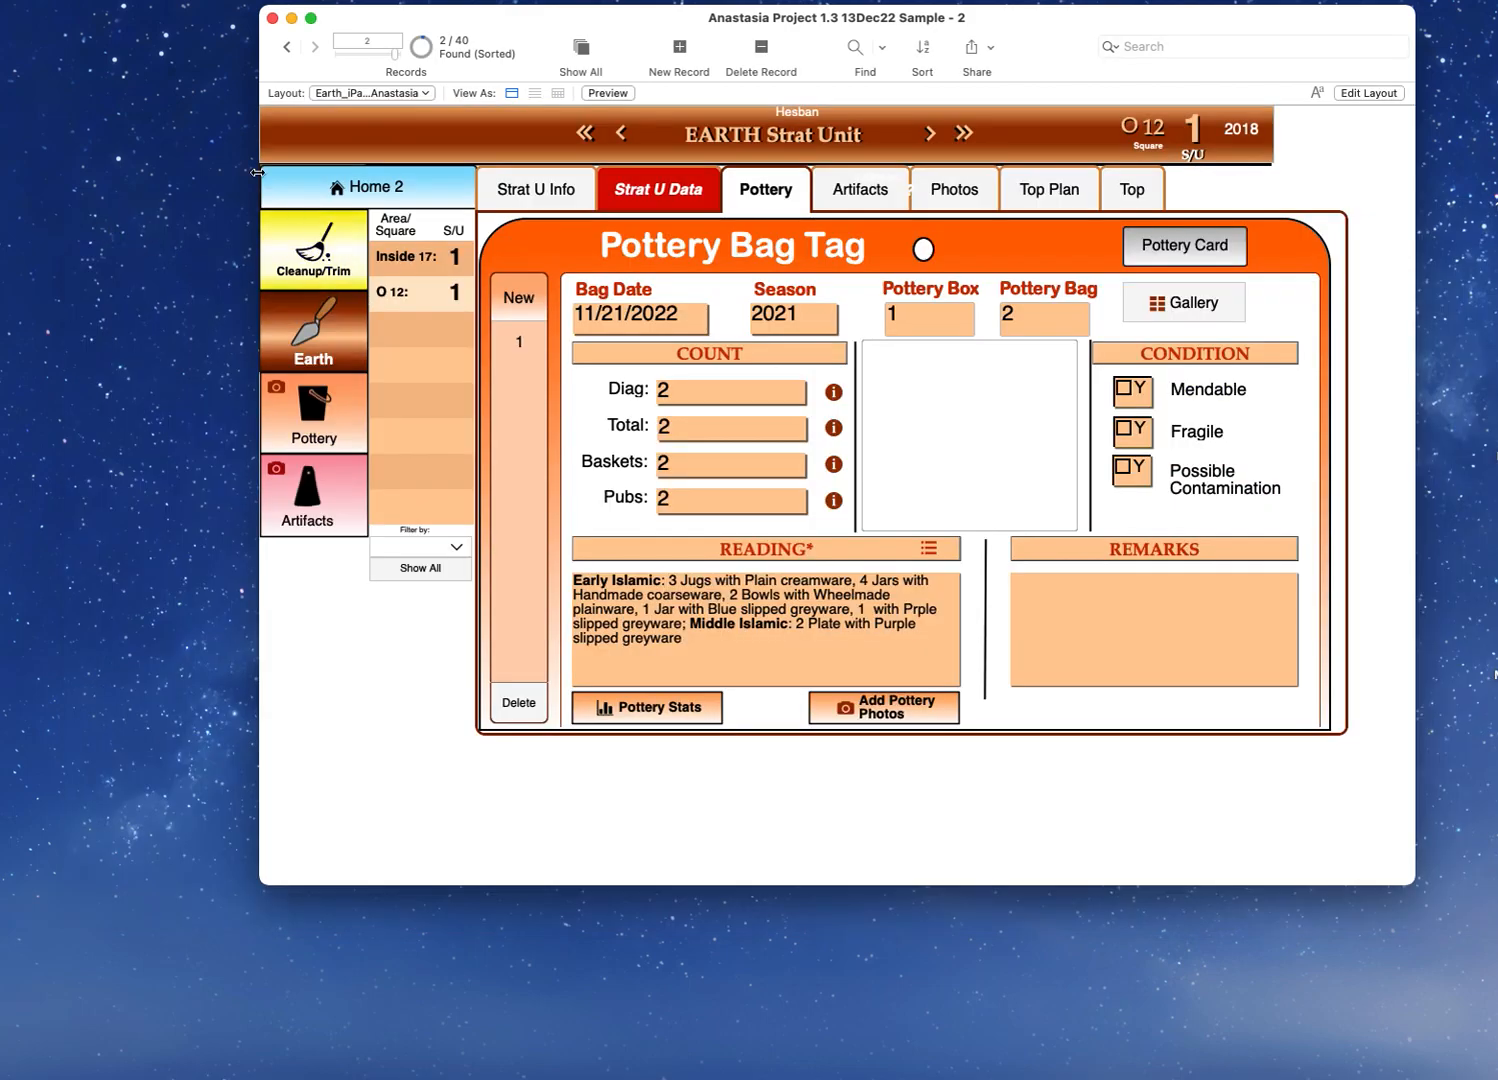
Step: On the Add Pottery Info iPad Islamic Period Anastasia layout, correct the Purple Slipped greyware button's script parameter to "Purple slipped greyware" and save the layout
click(362, 95)
mouse_move(362, 95)
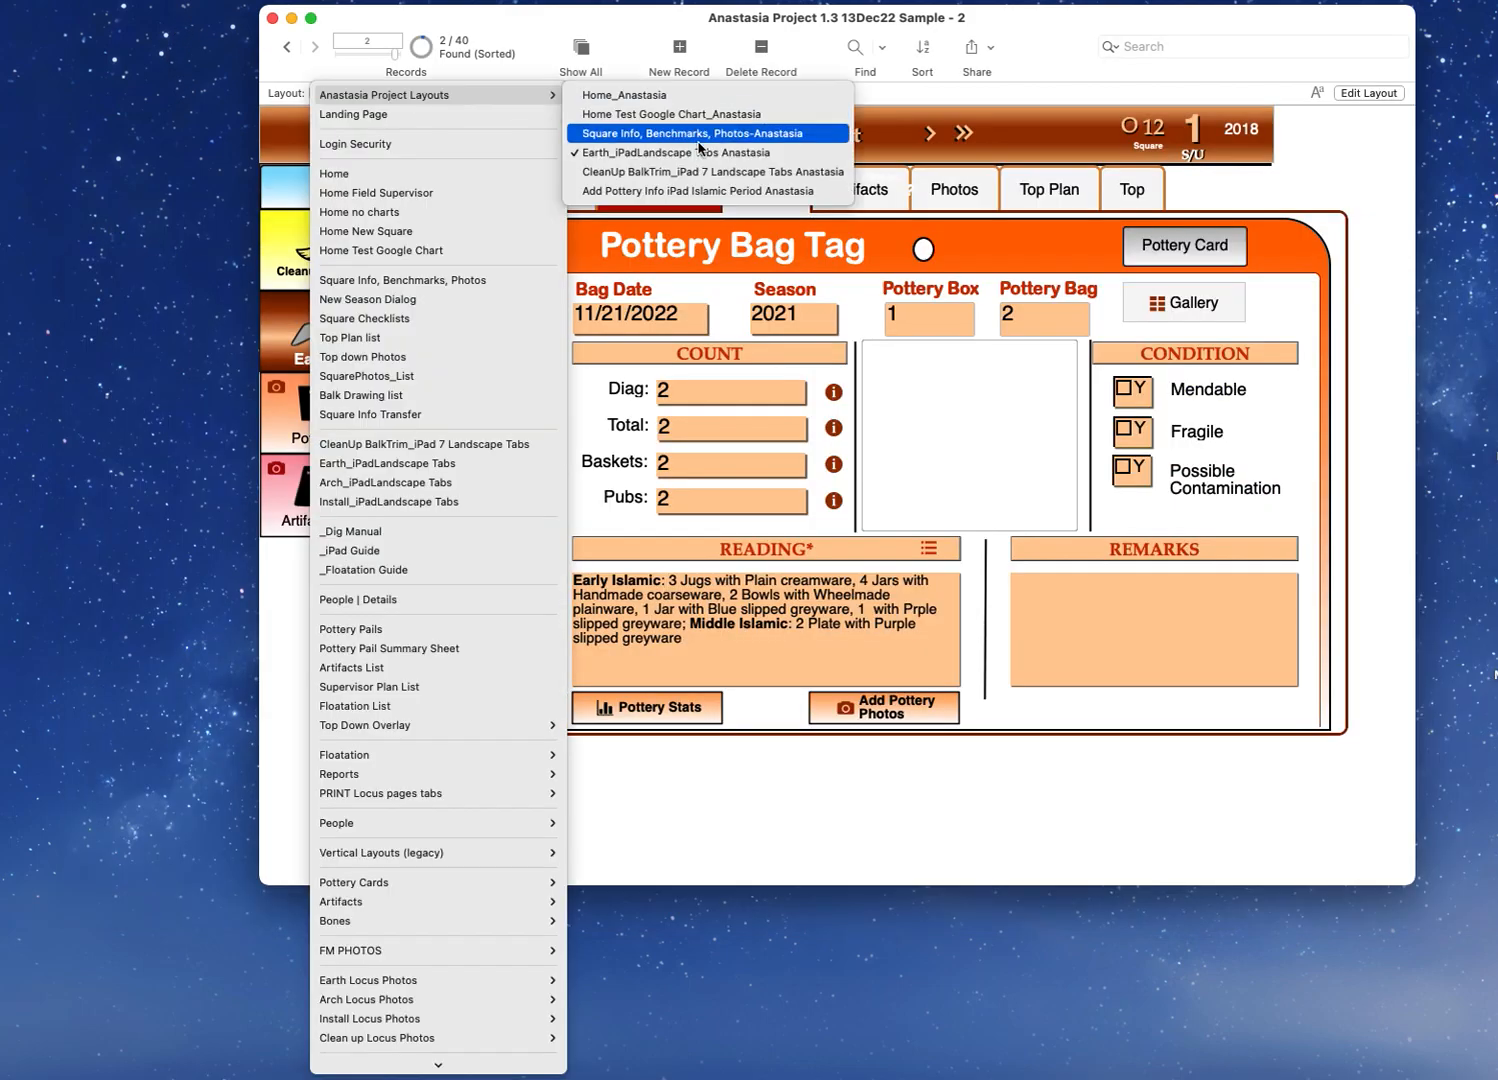
click(703, 194)
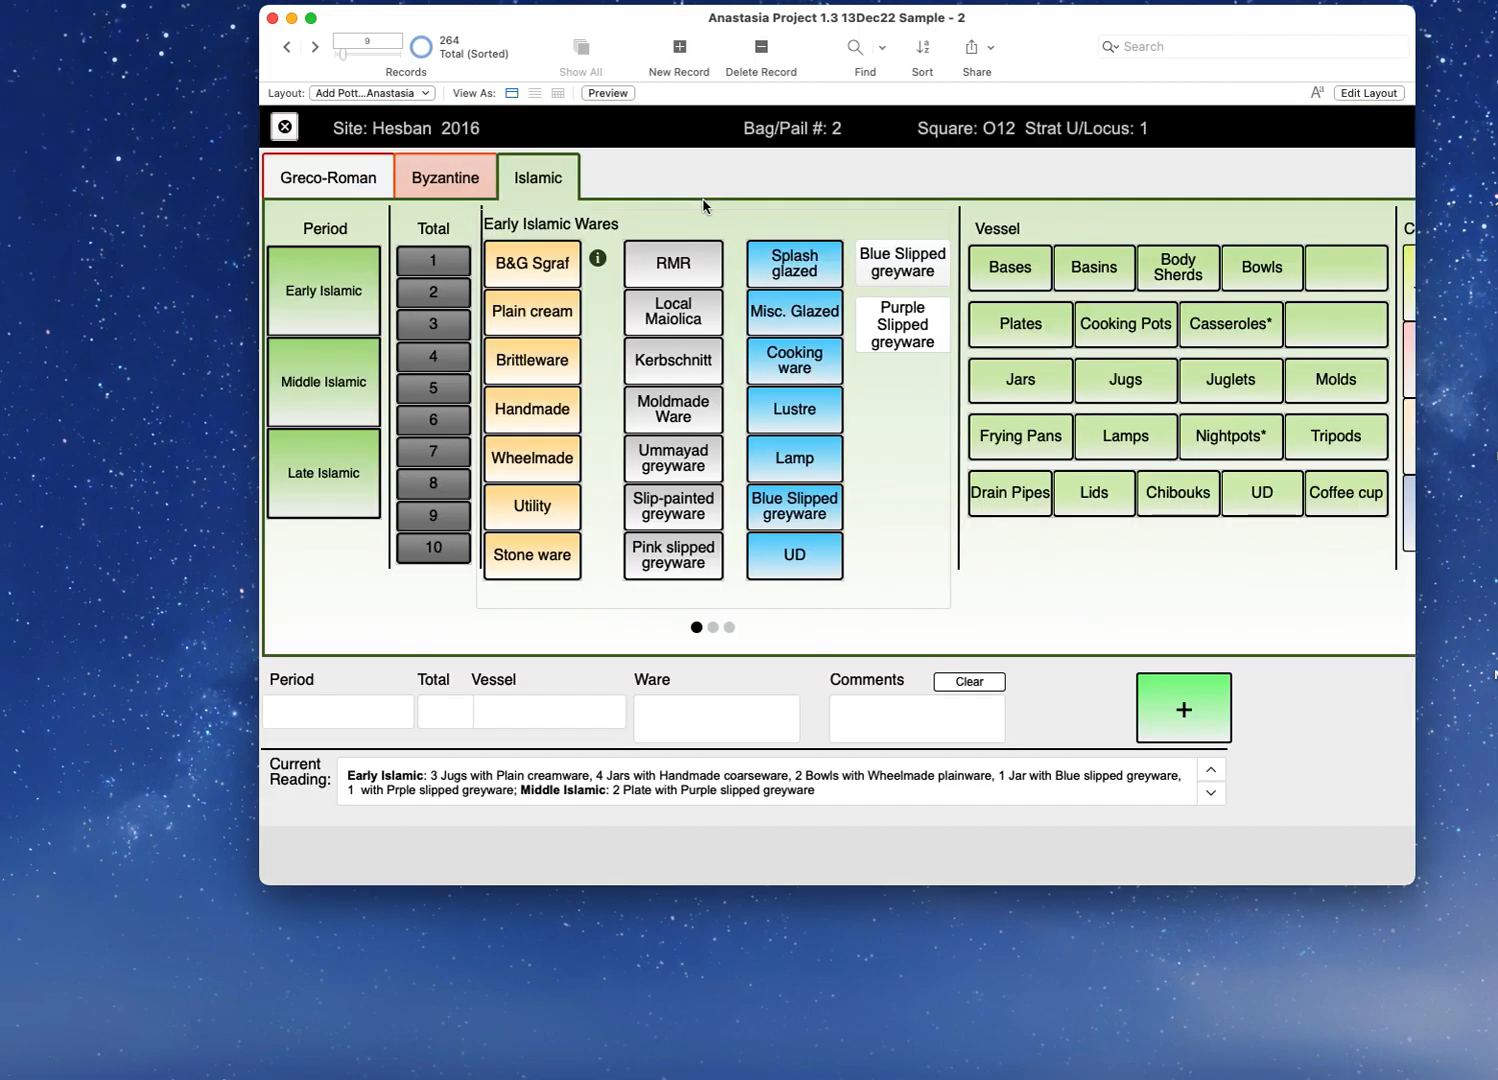
click(1368, 93)
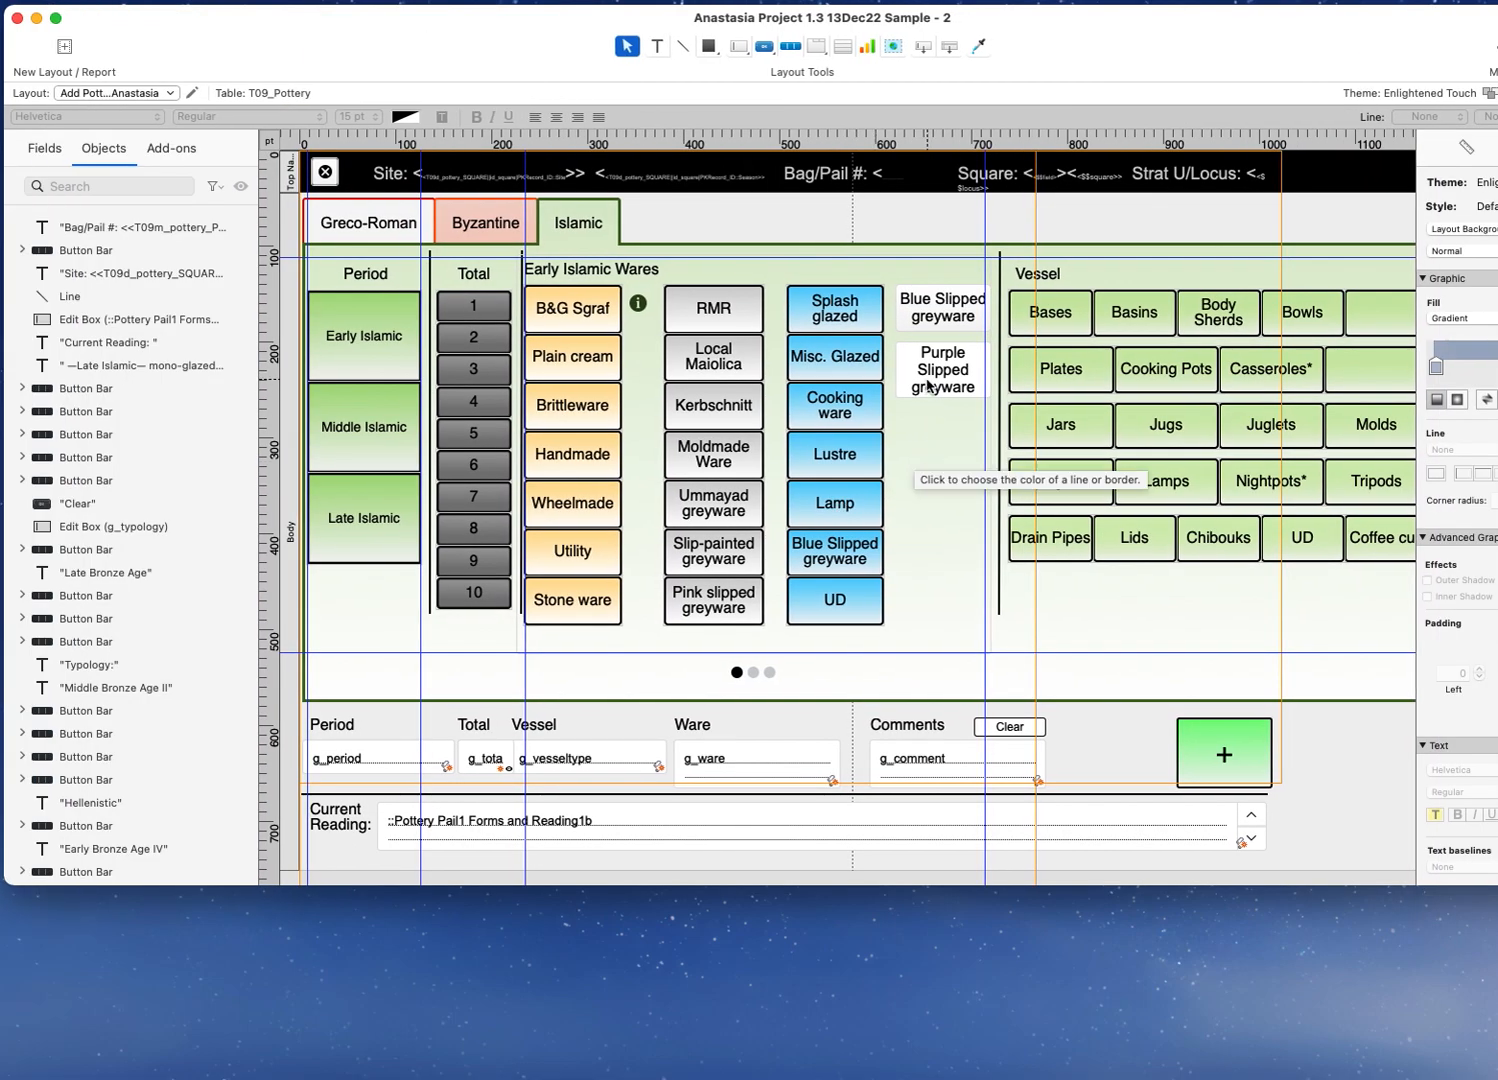
double_click(928, 385)
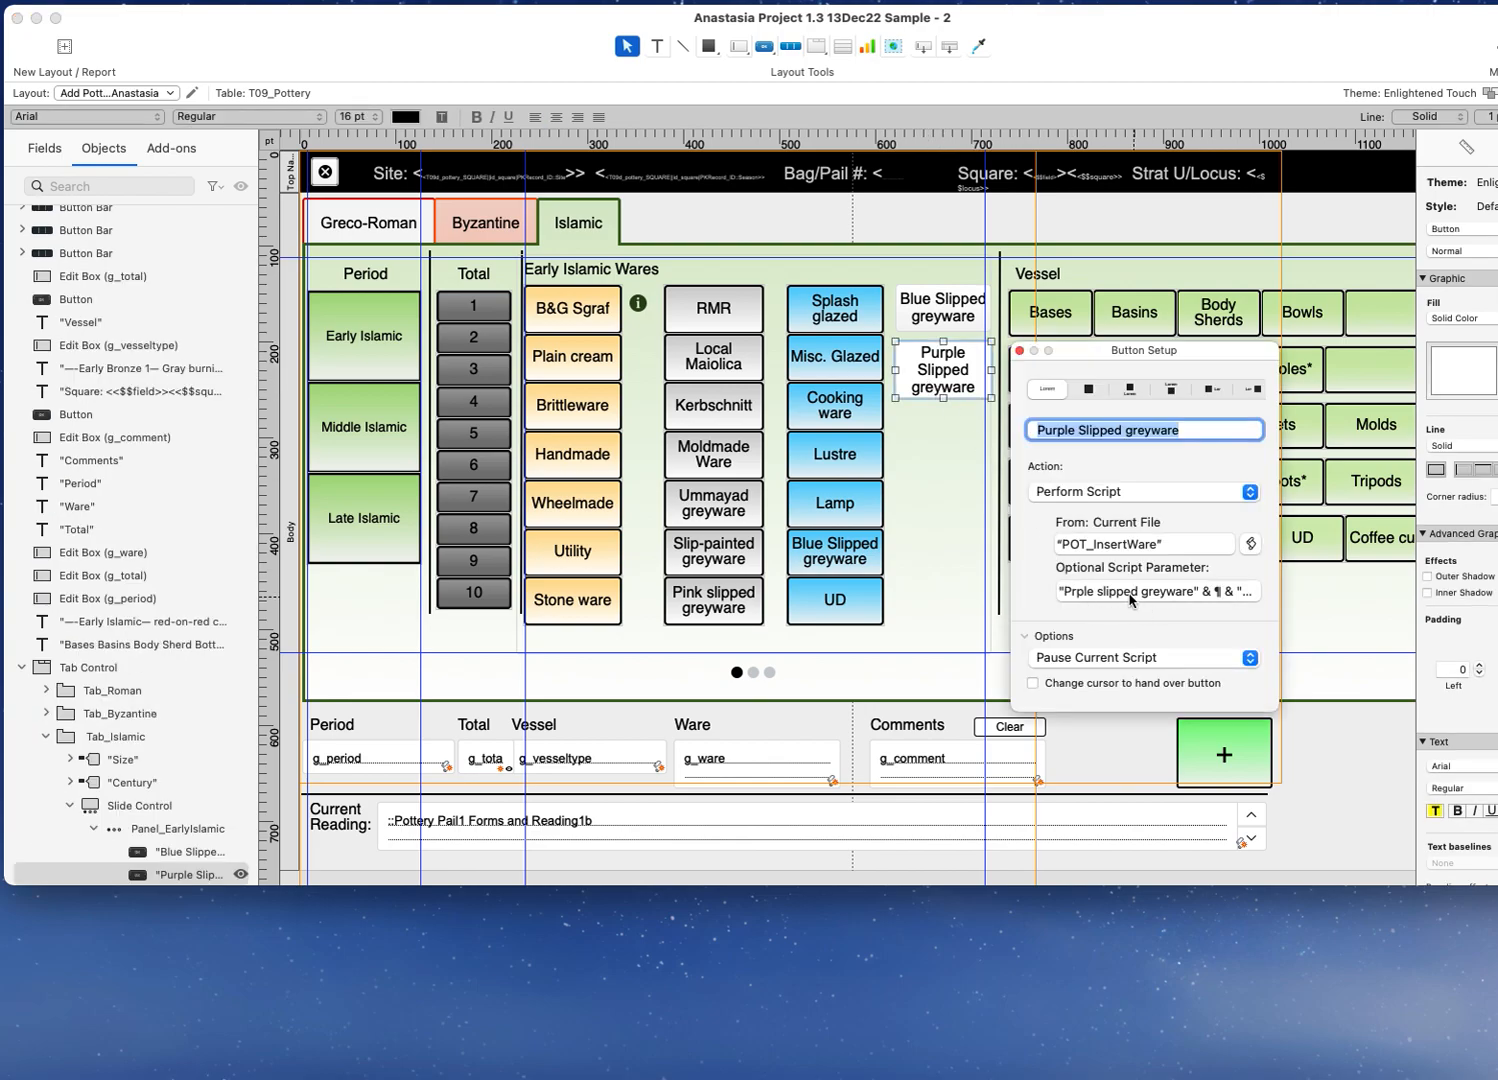
click(1075, 591)
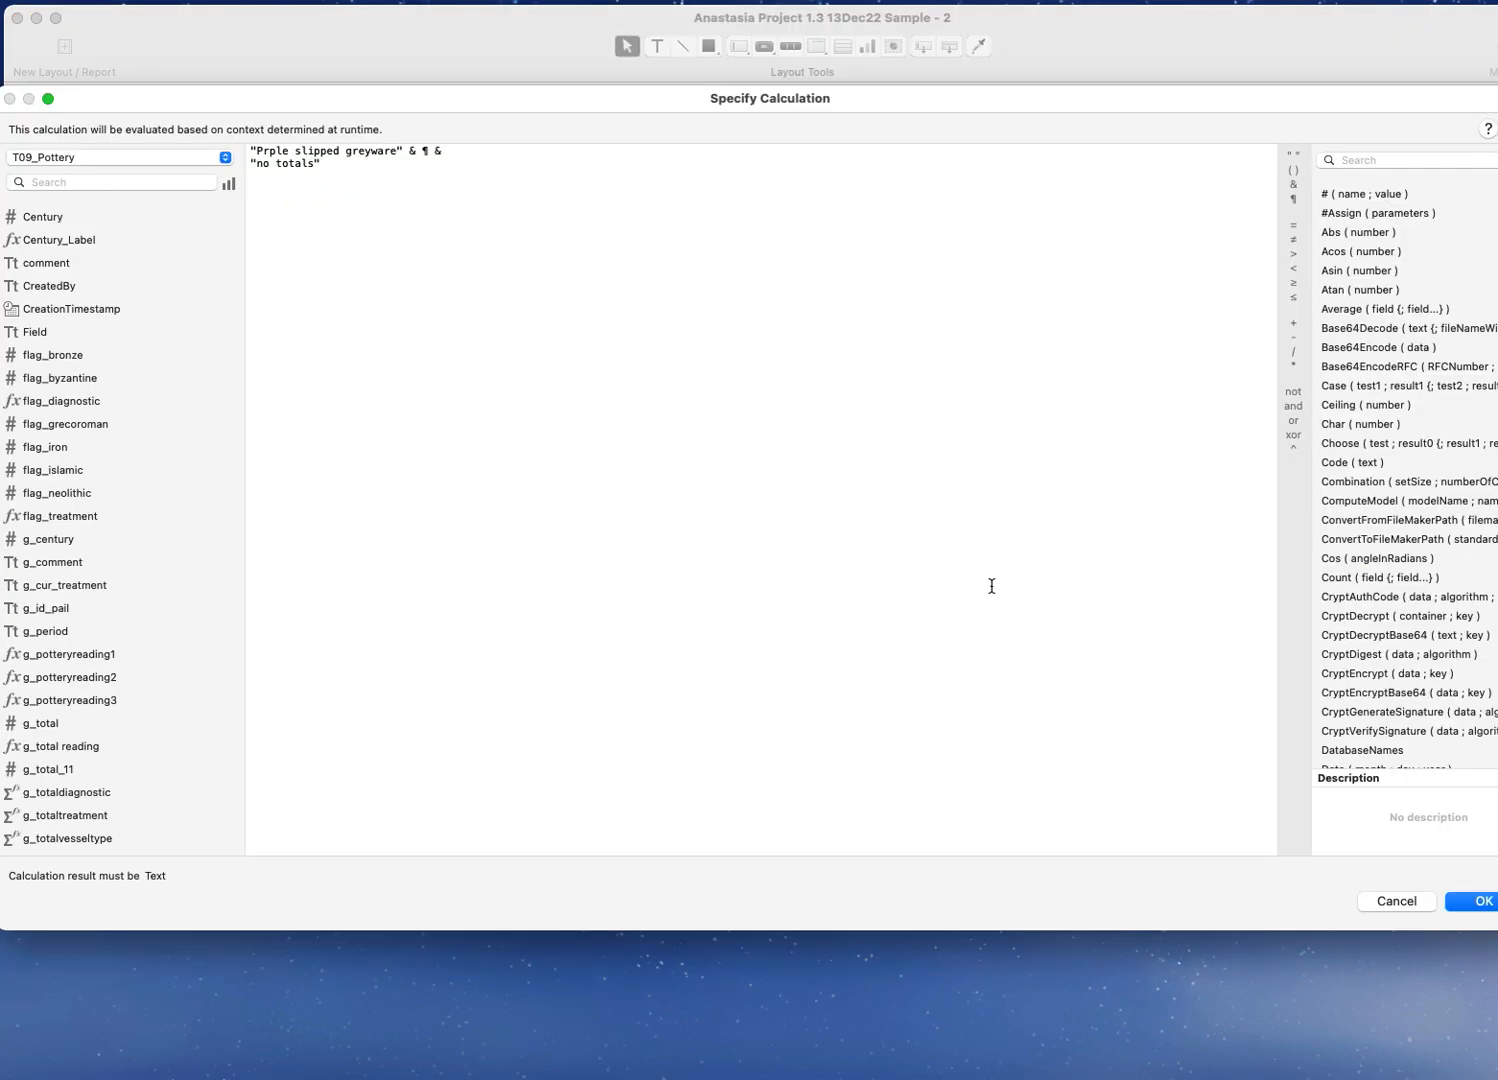
click(262, 153)
text(u)
click(1472, 900)
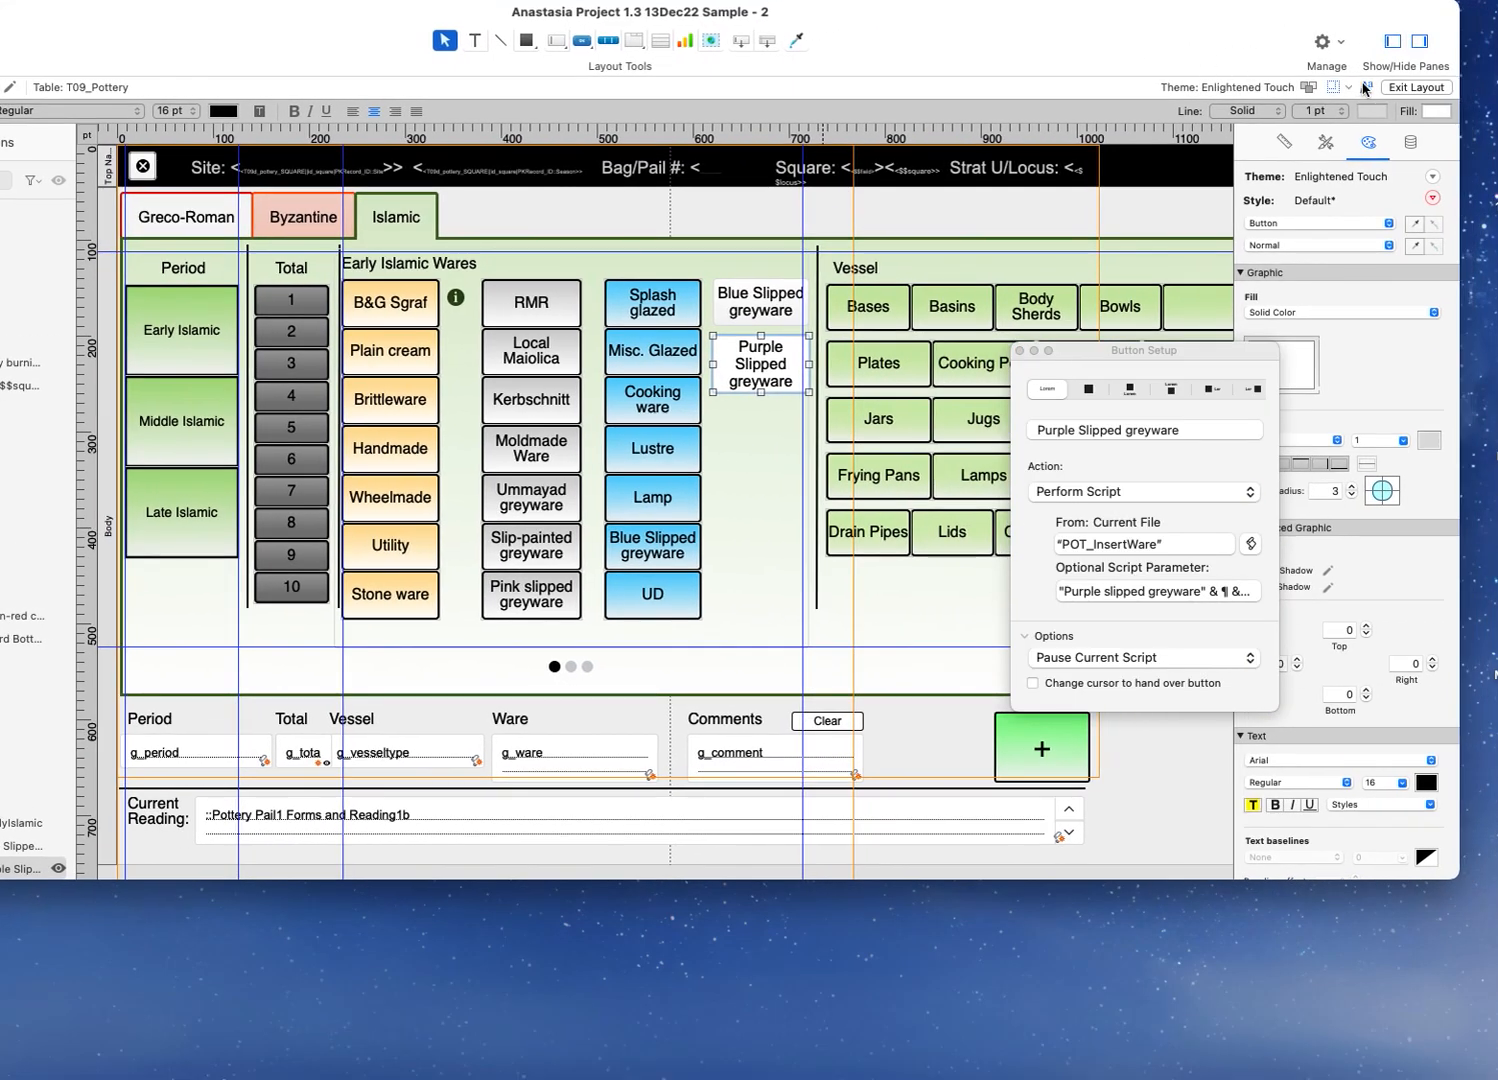
click(1418, 87)
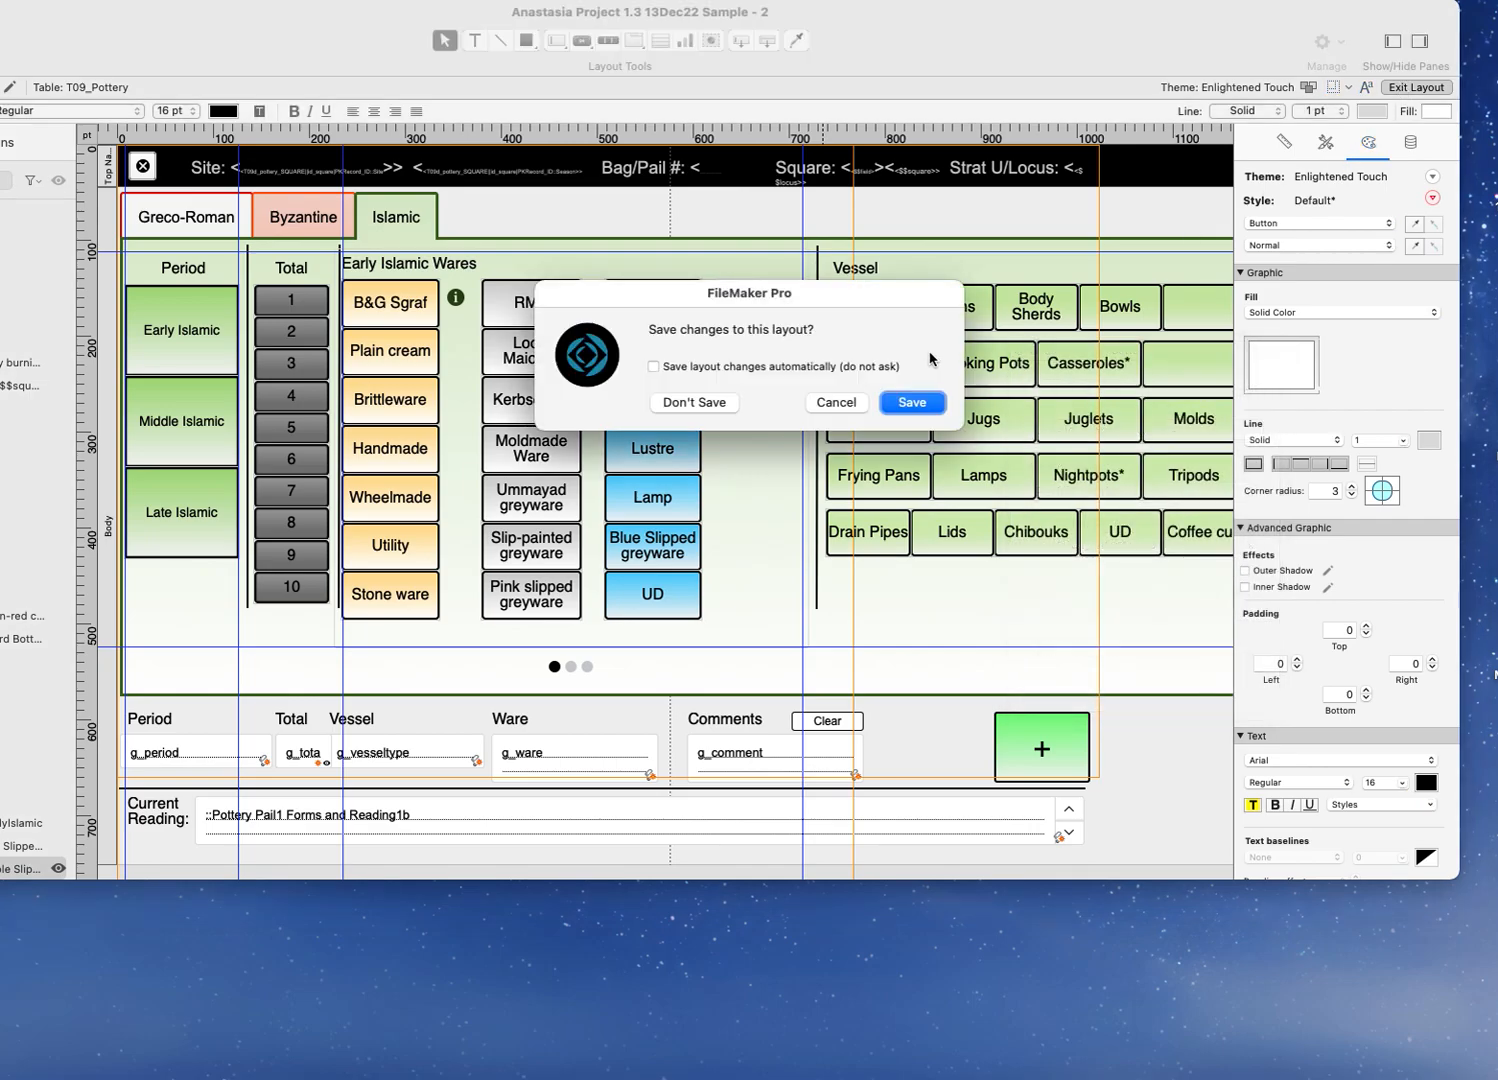
click(905, 408)
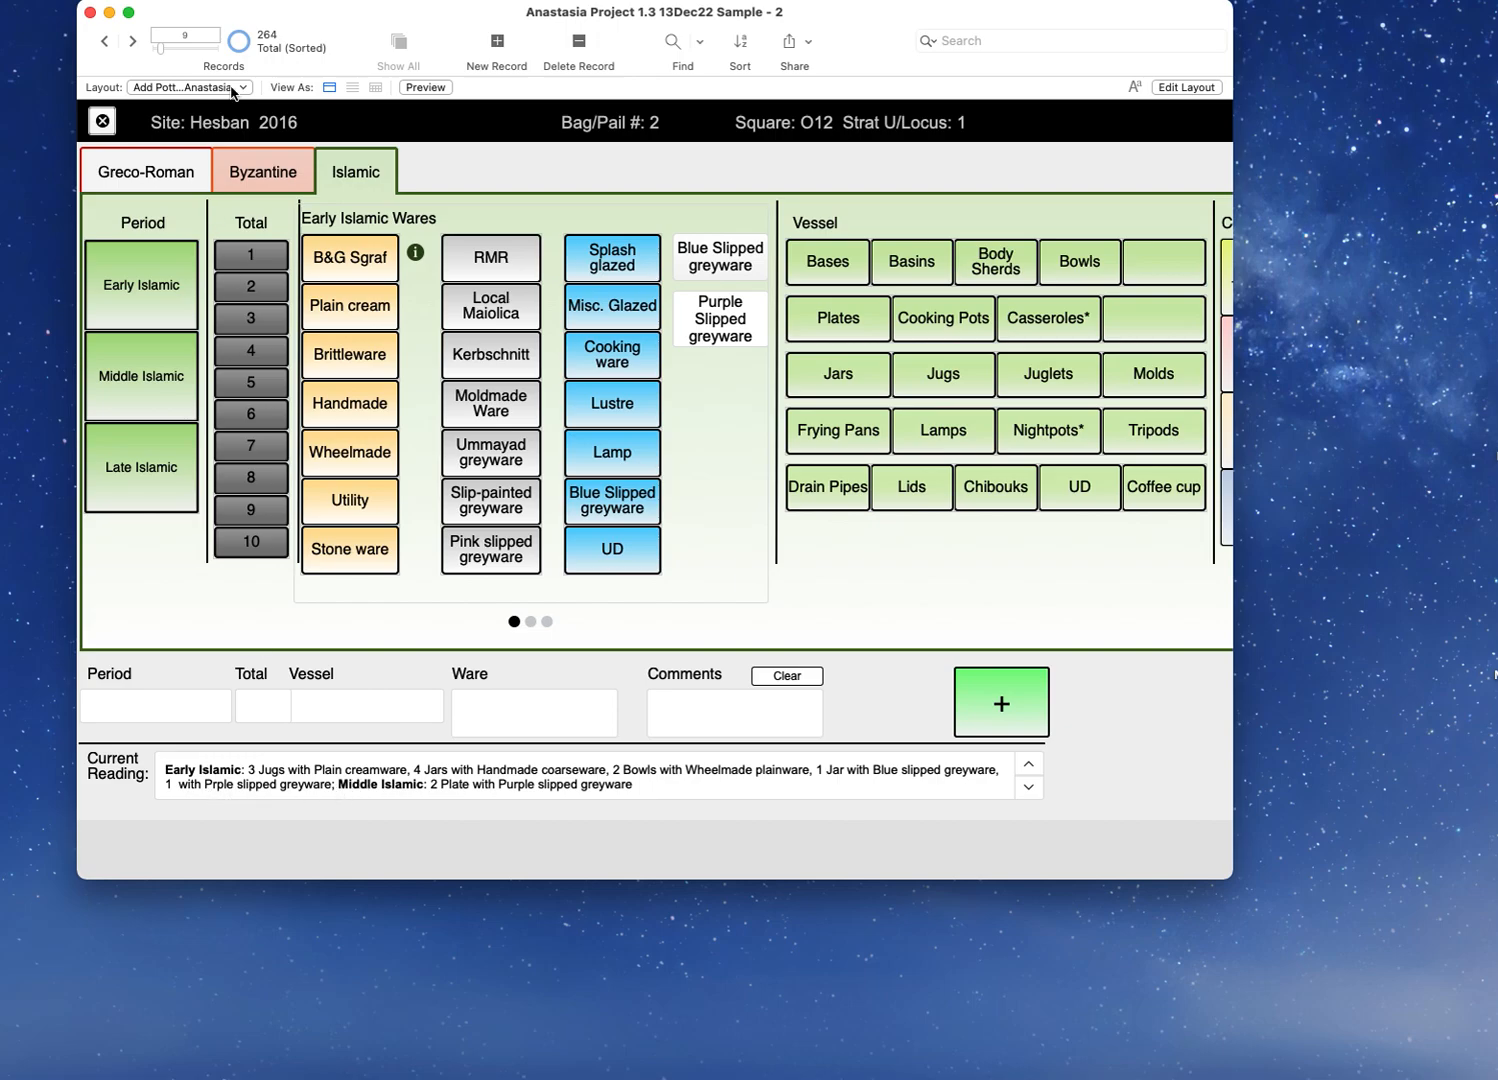
Step: Return to the Earth_iPadLandscape Tabs Anastasia layout and show the Pottery Bag Tag for strat unit 1 of square Inside 17
drag(327, 22, 389, 22)
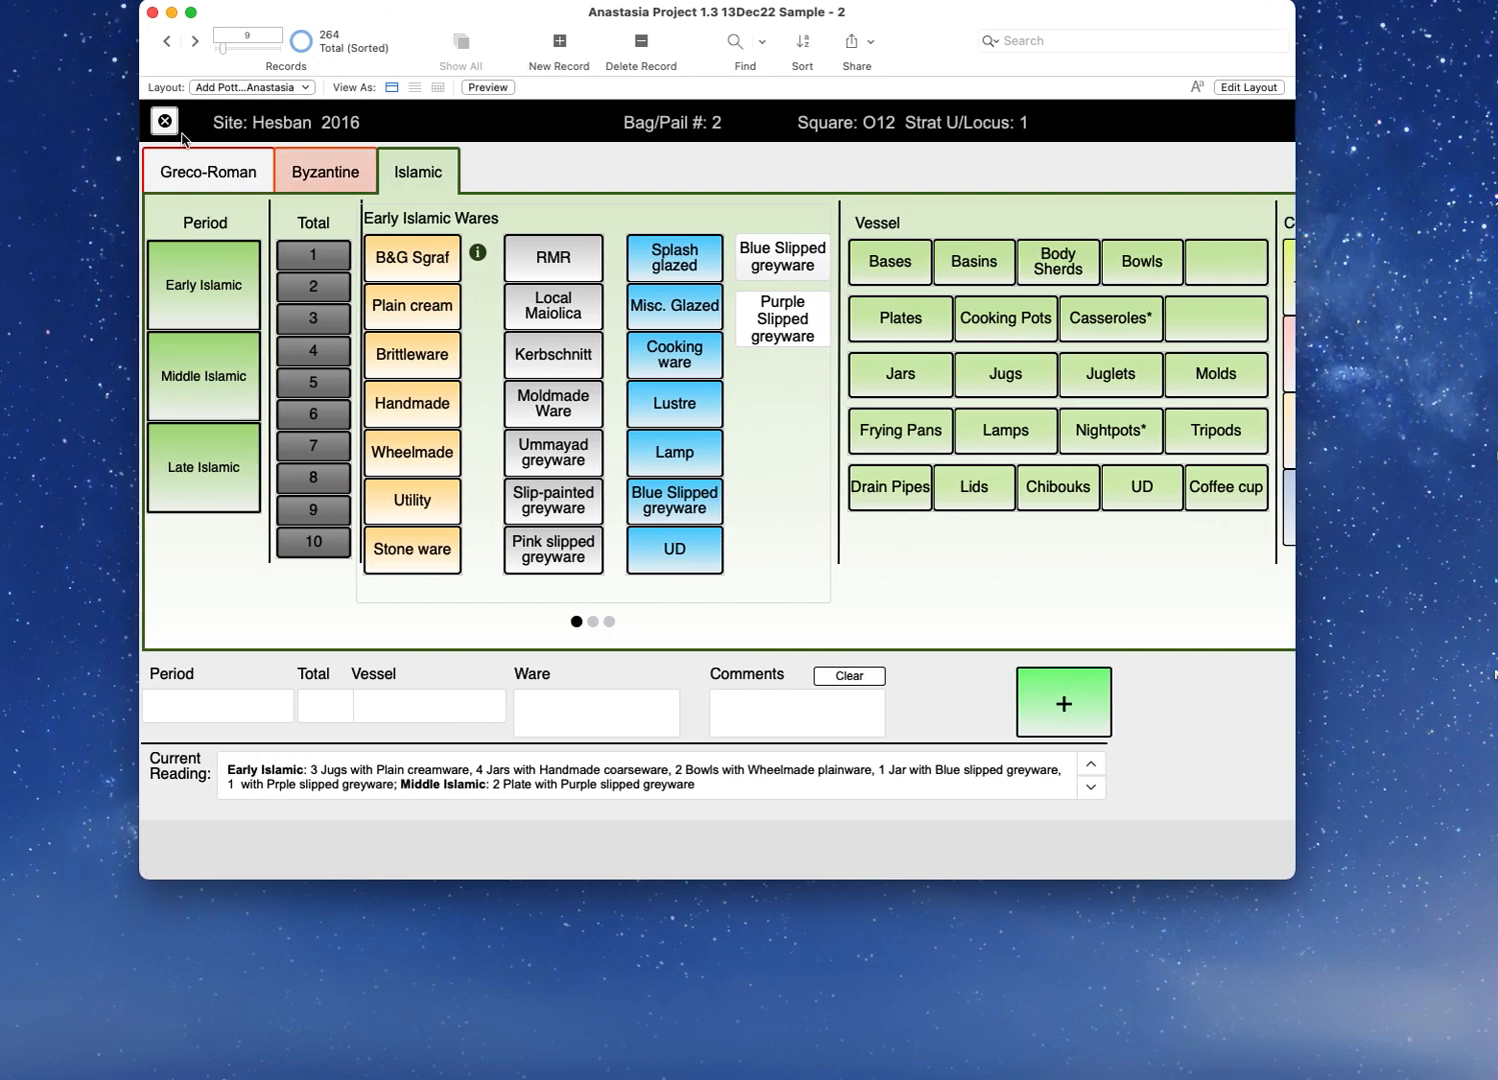
click(240, 89)
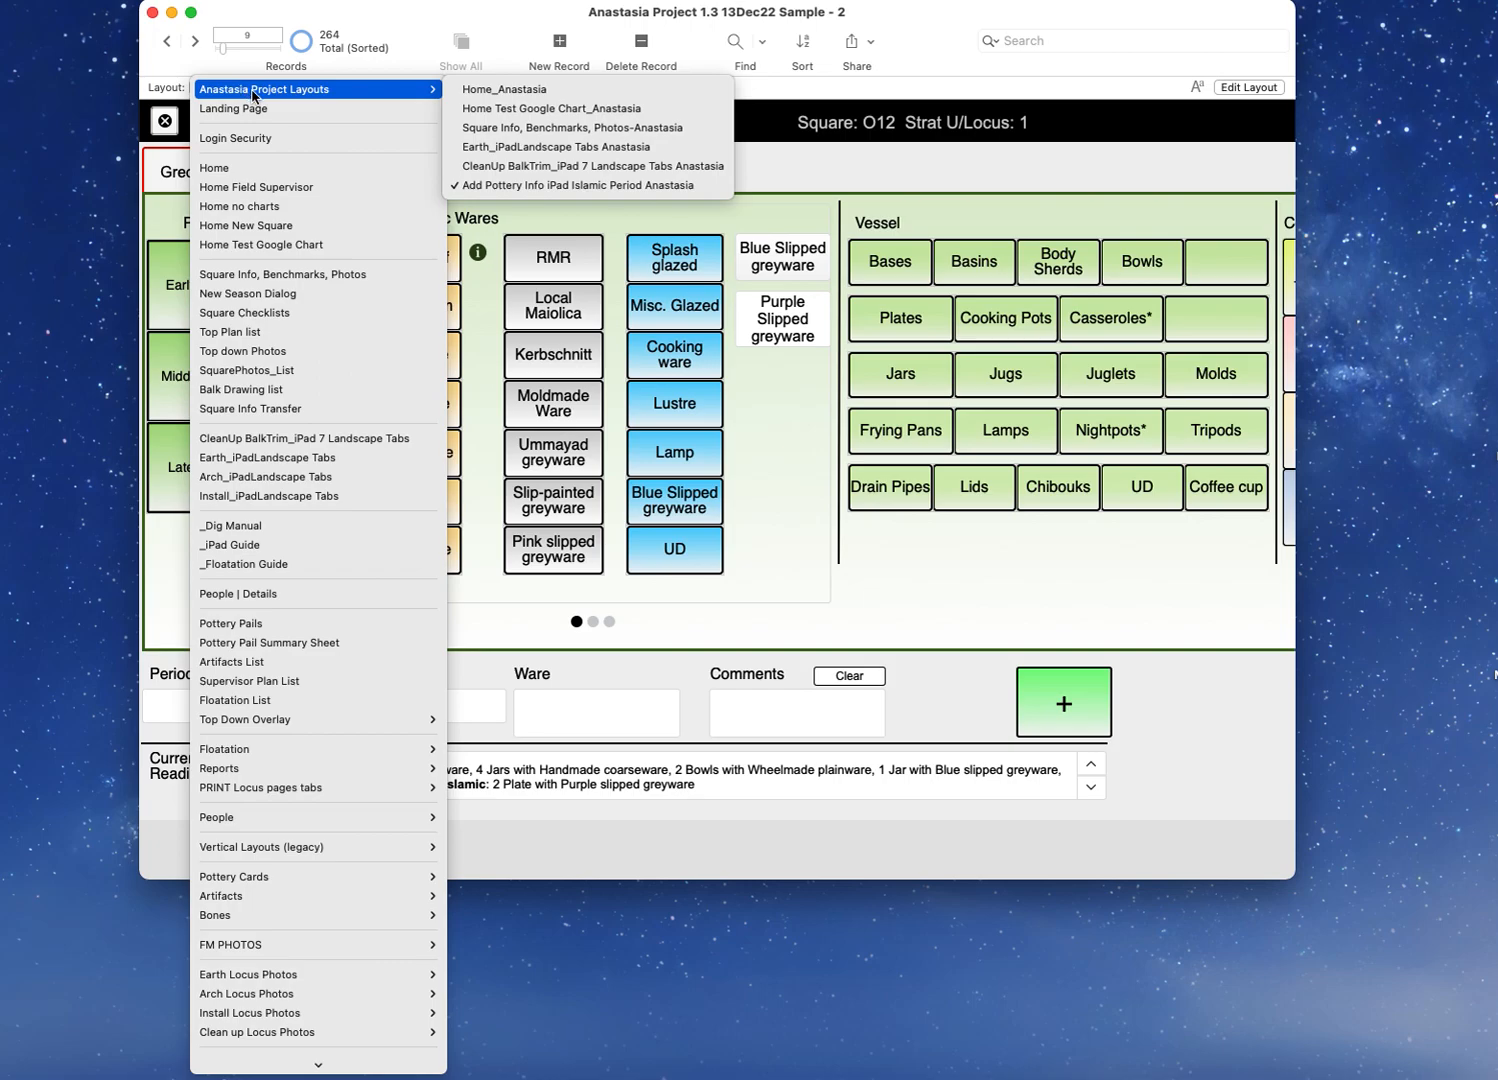
click(499, 147)
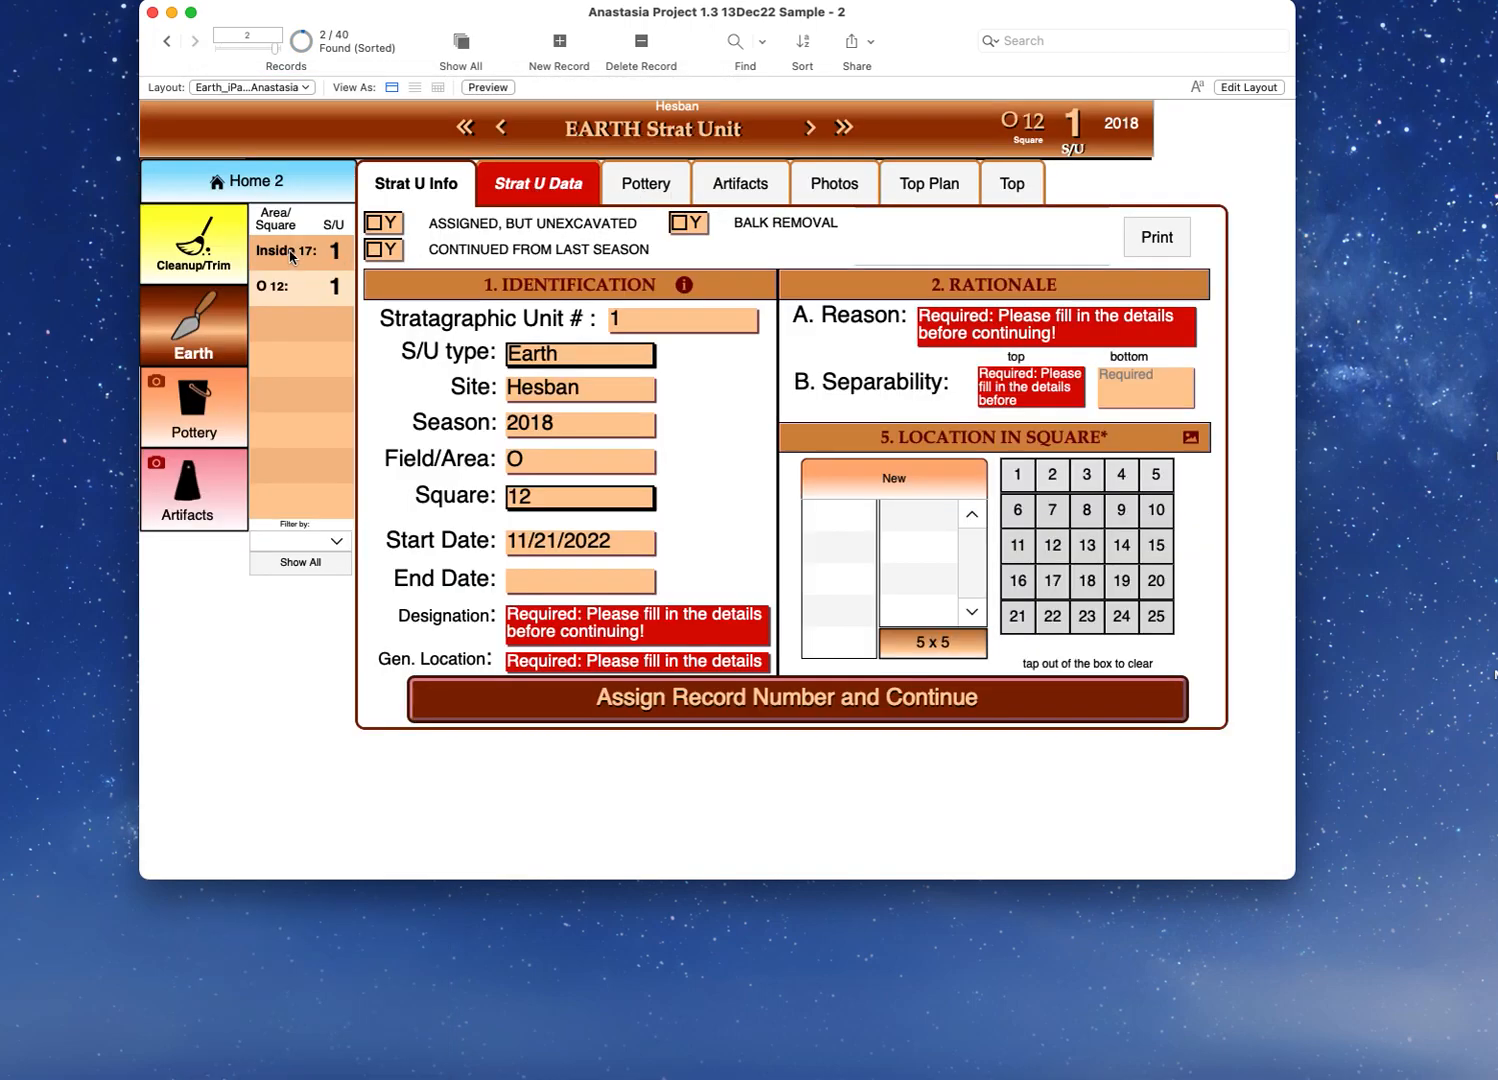
click(290, 256)
click(640, 196)
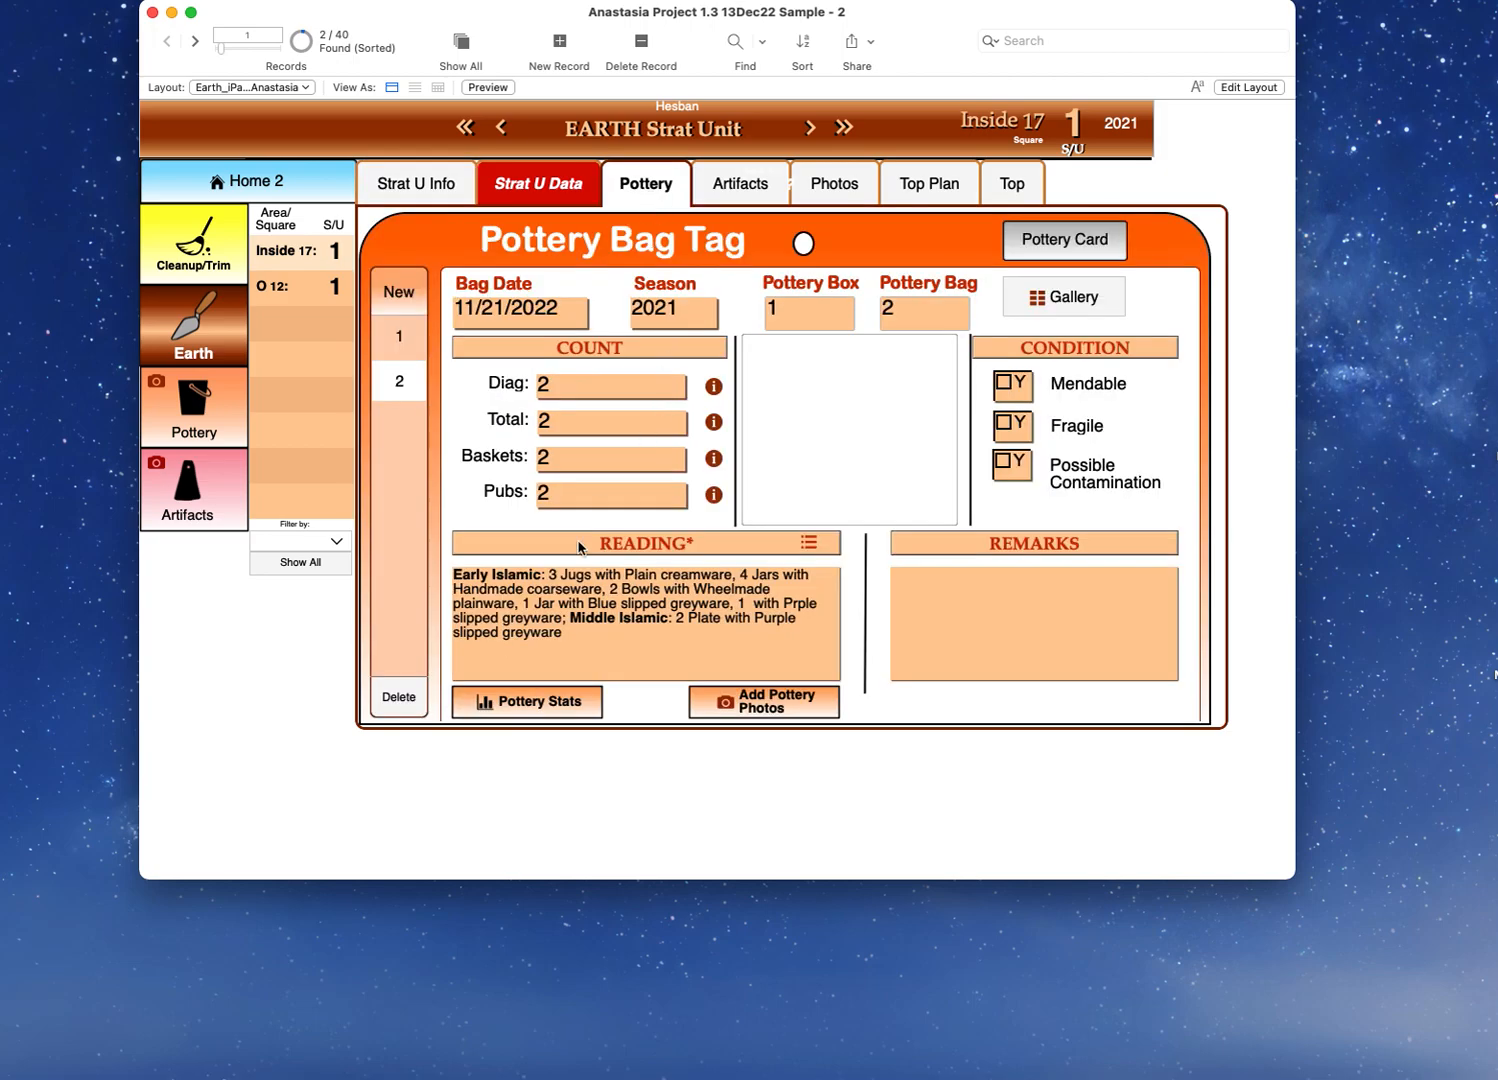
Step: Open the full pottery list from the bag's reading and look through it for the misspelled Prple slipped greyware entry
click(610, 551)
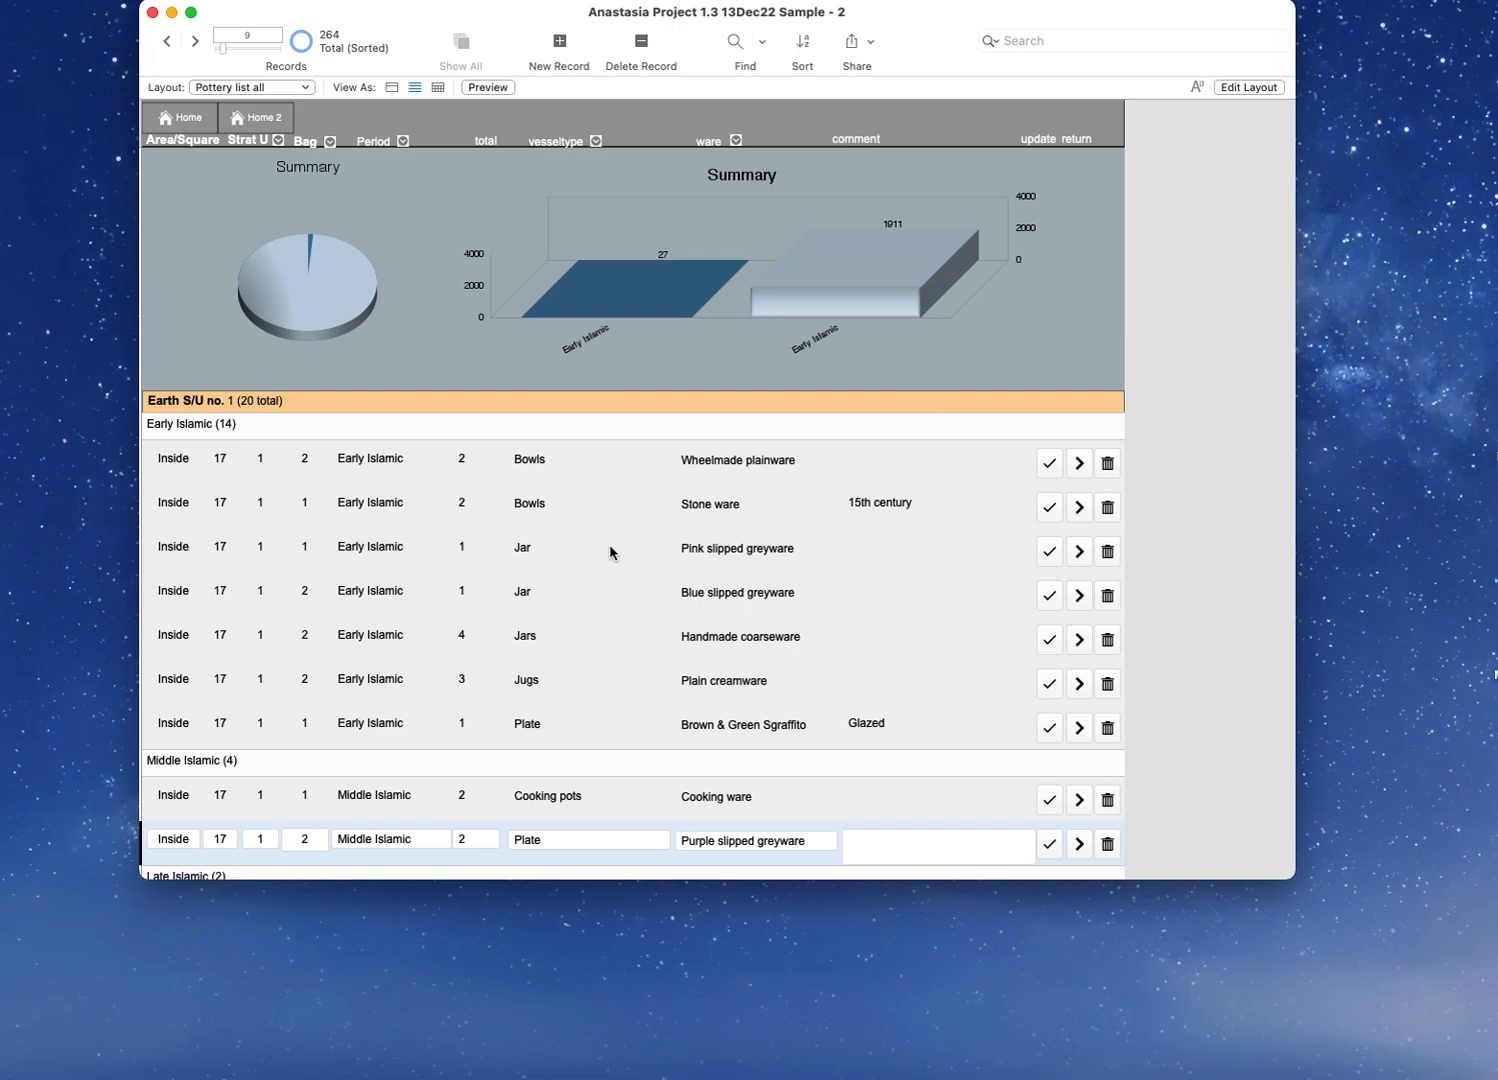
scroll(421, 575, down, 5)
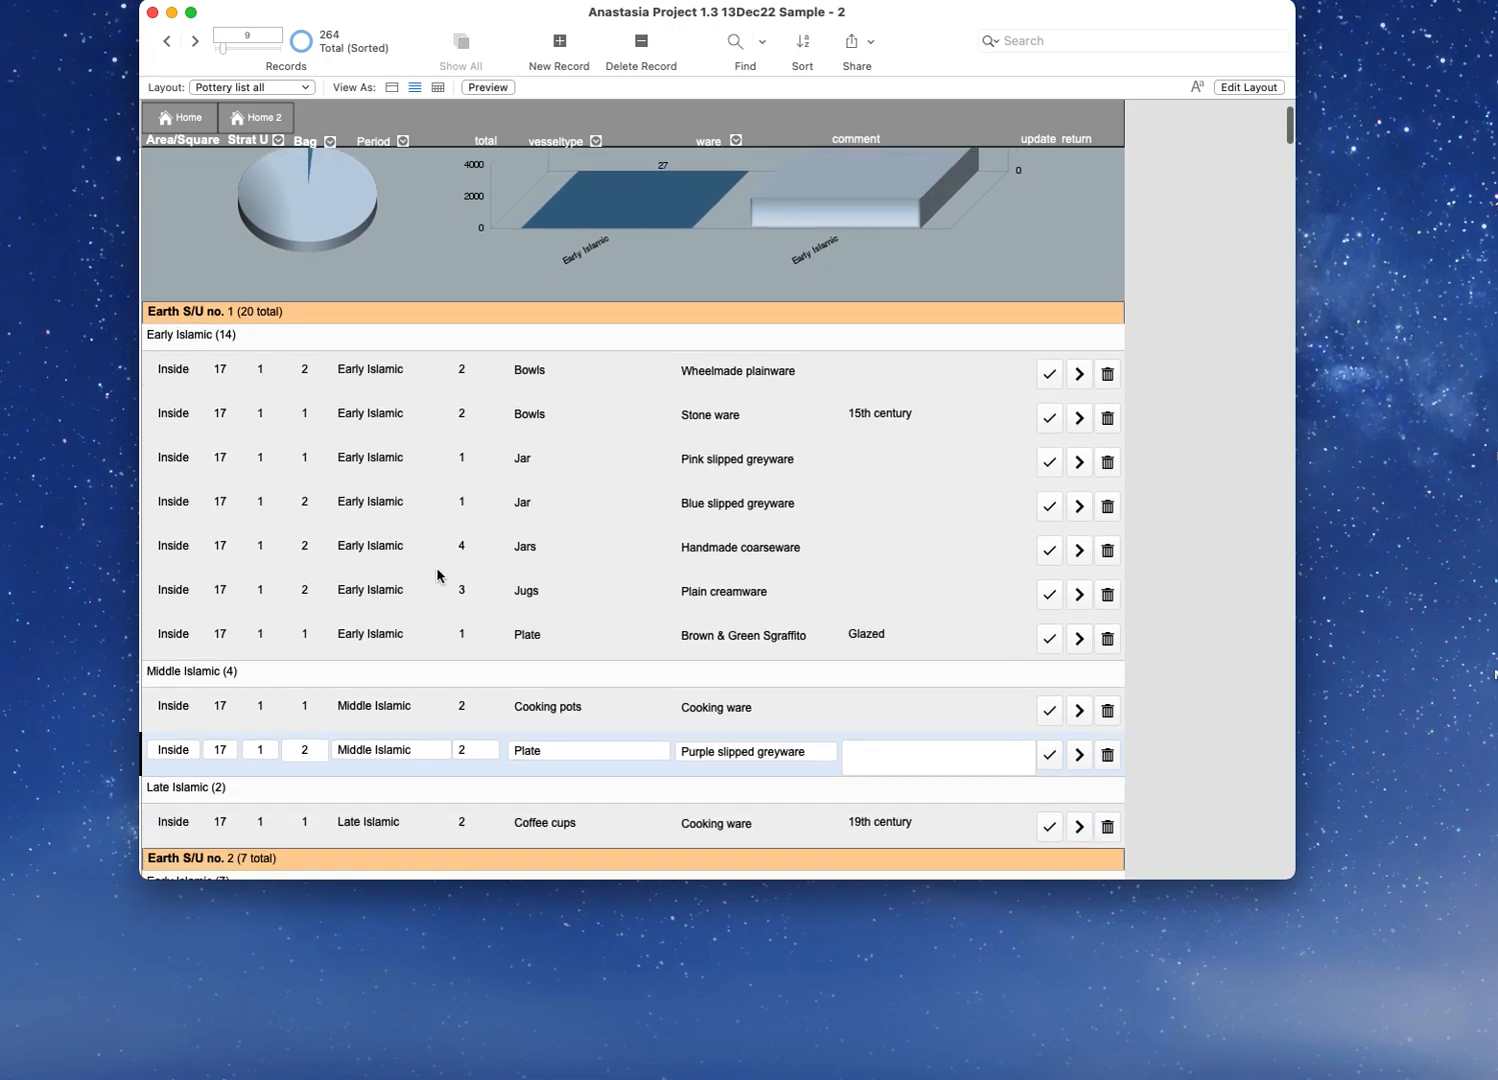
scroll(430, 560, up, 3)
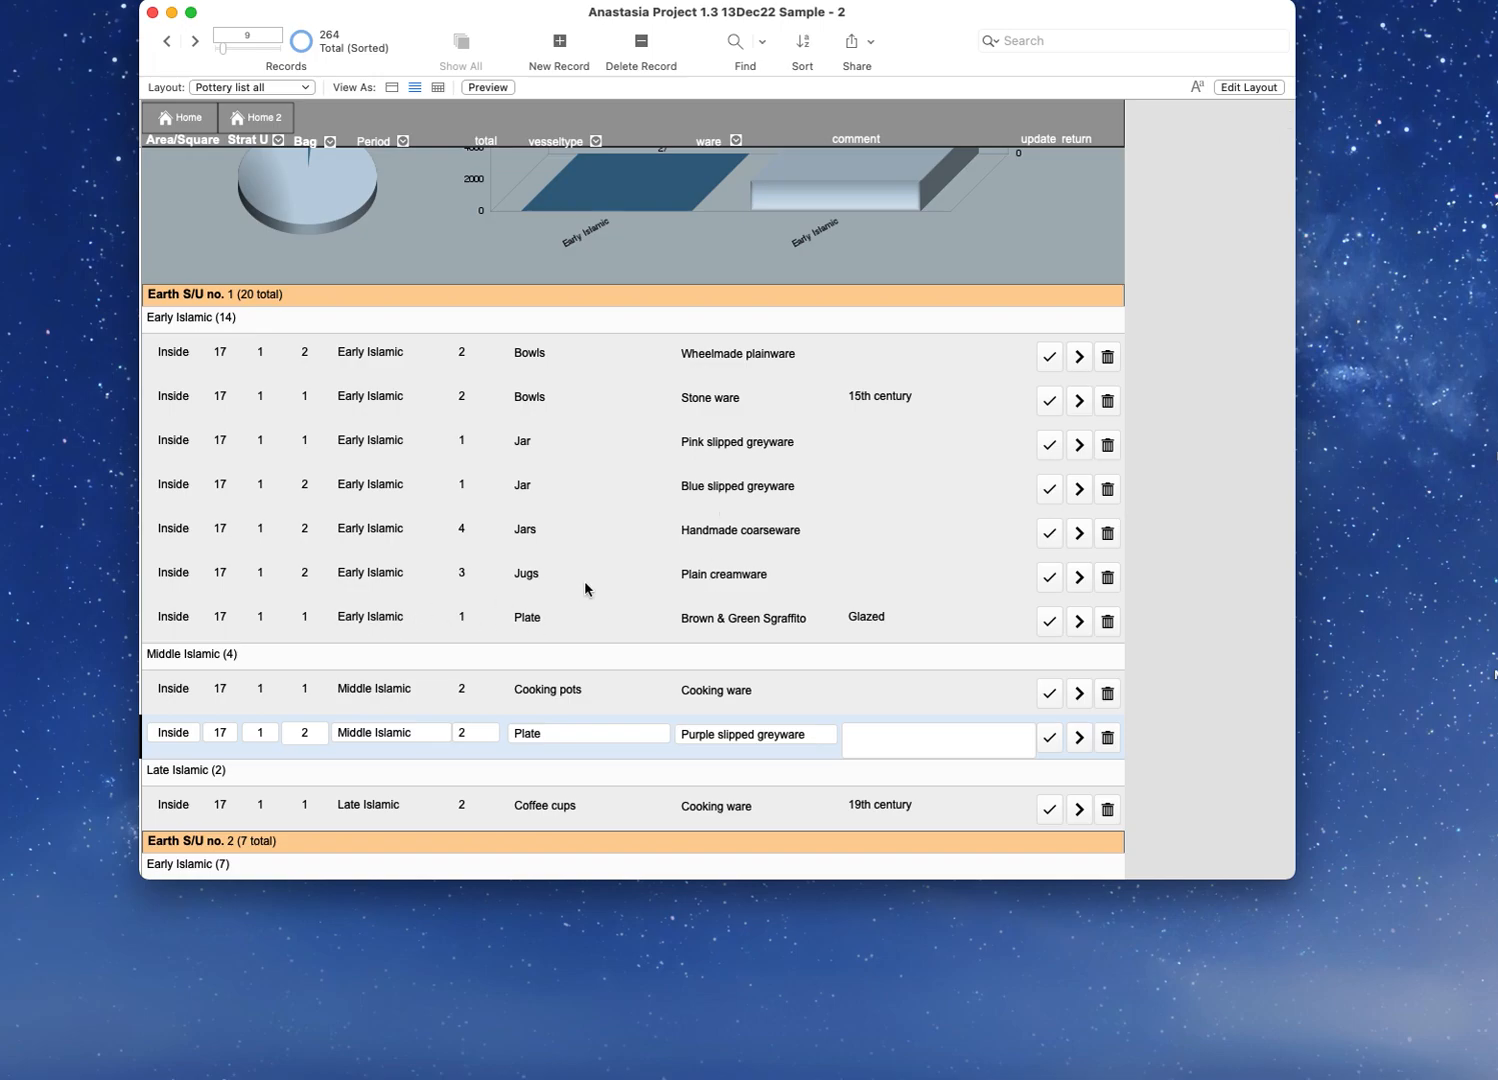
scroll(567, 628, down, 5)
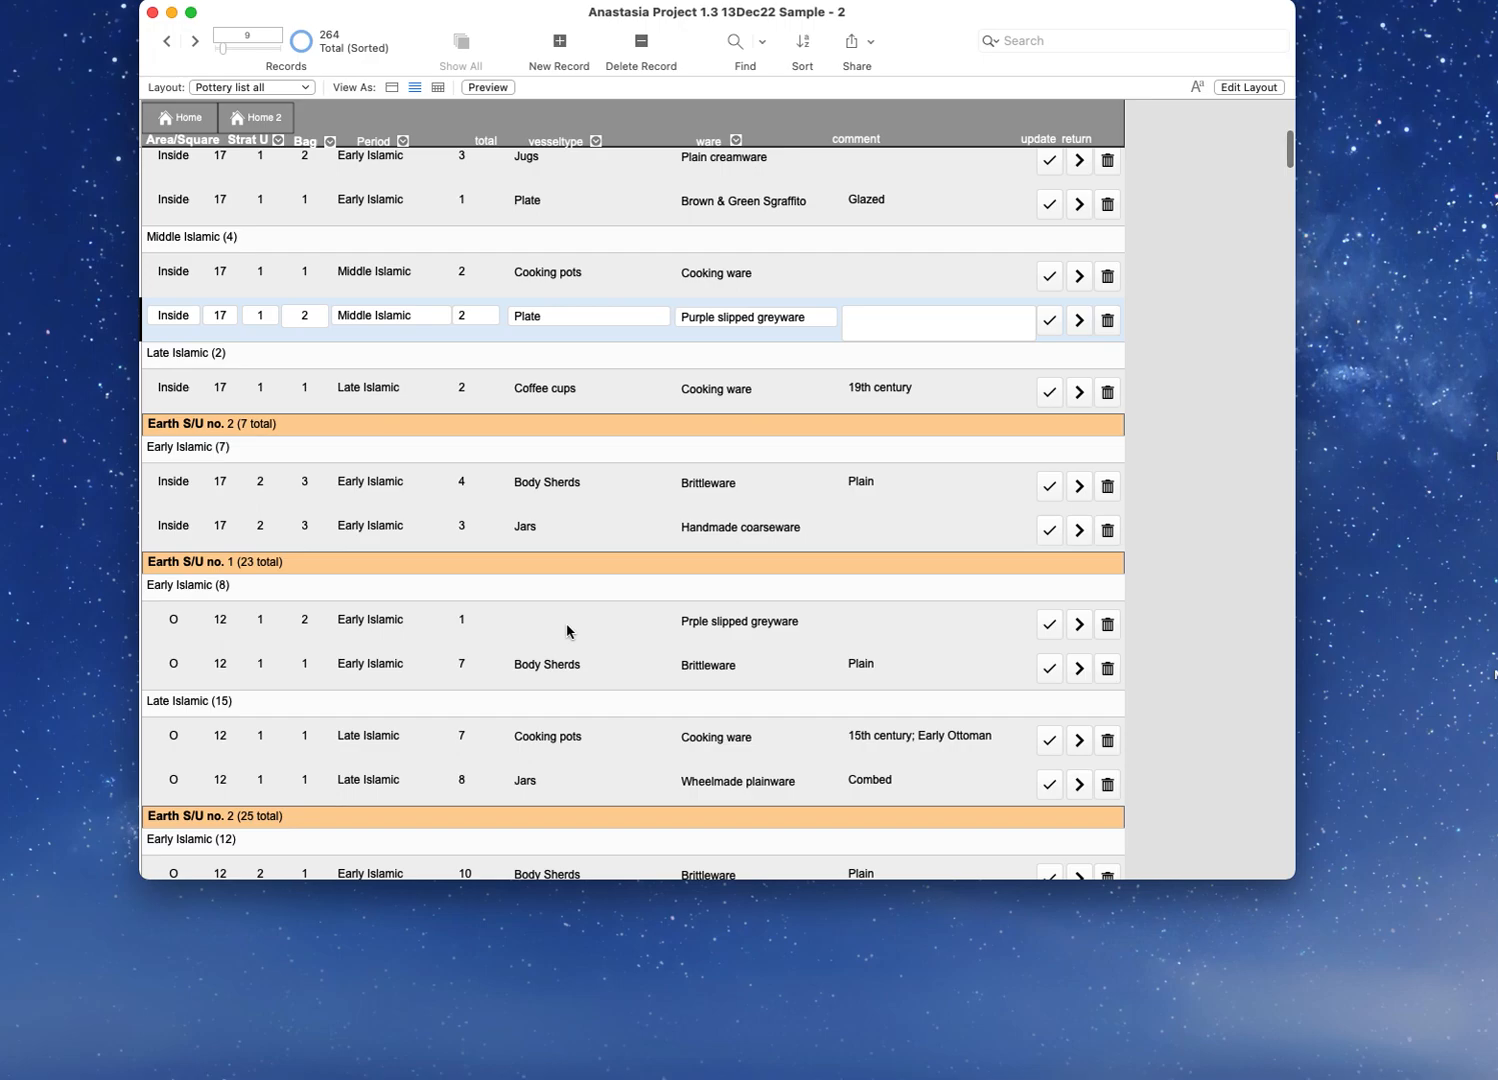
scroll(567, 630, up, 3)
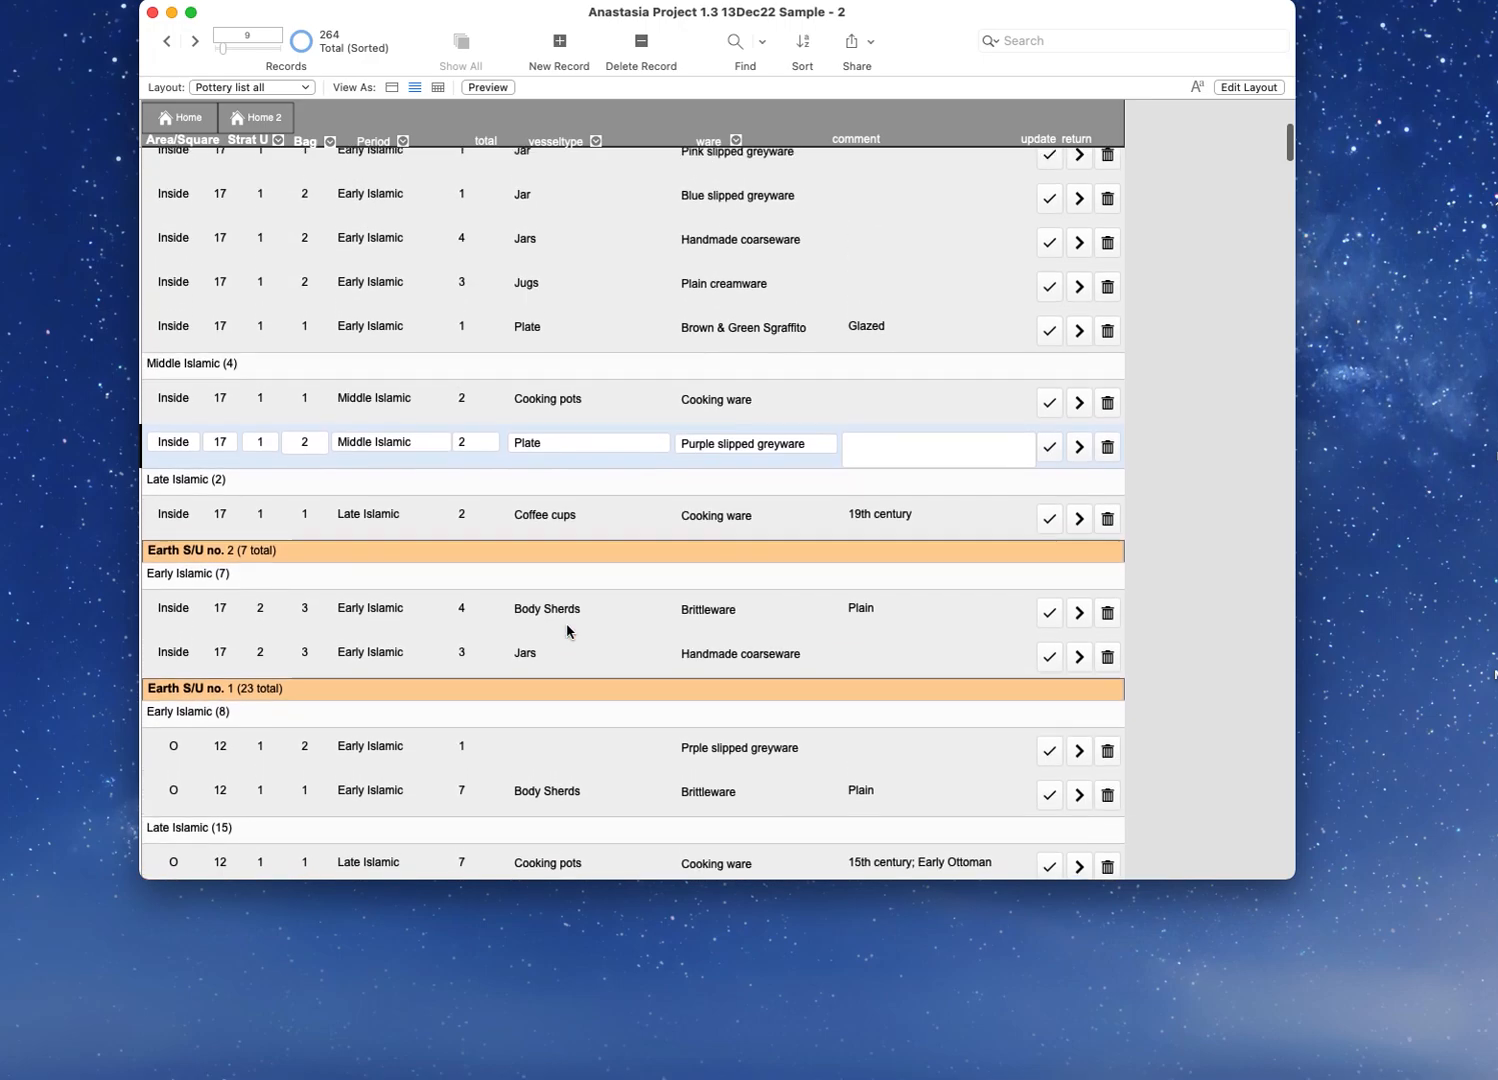
scroll(567, 630, up, 3)
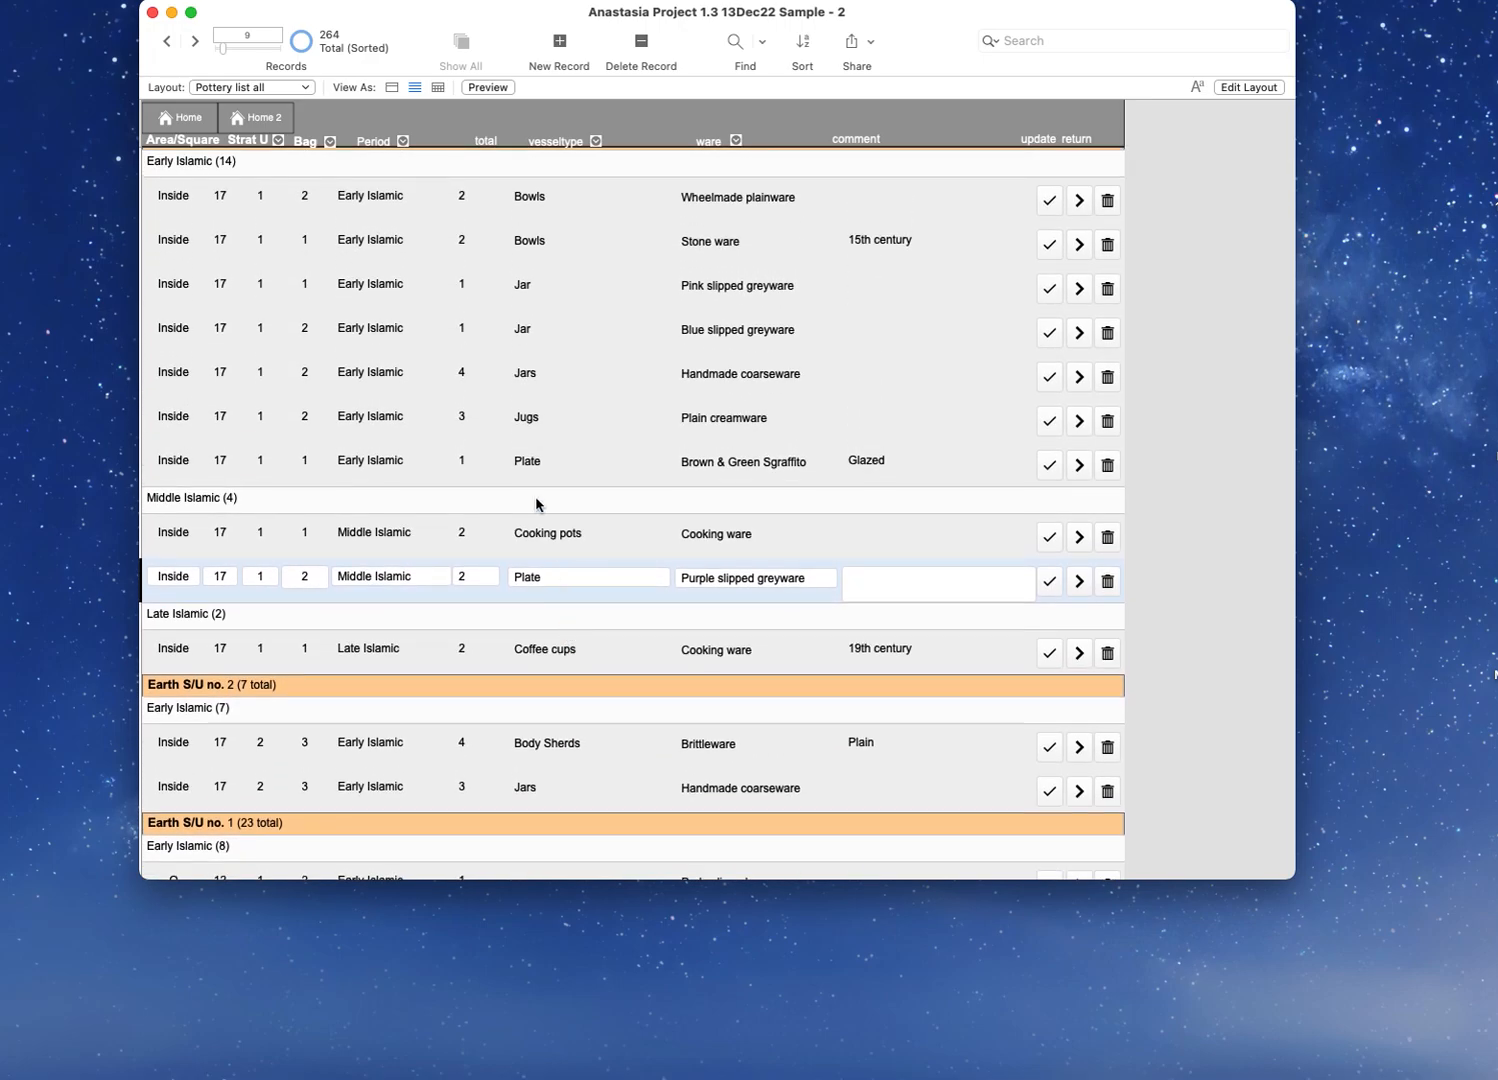
Step: Check the pottery chart statistics for strat unit 1 of square Inside 17, then return to the home screen
click(256, 118)
click(240, 603)
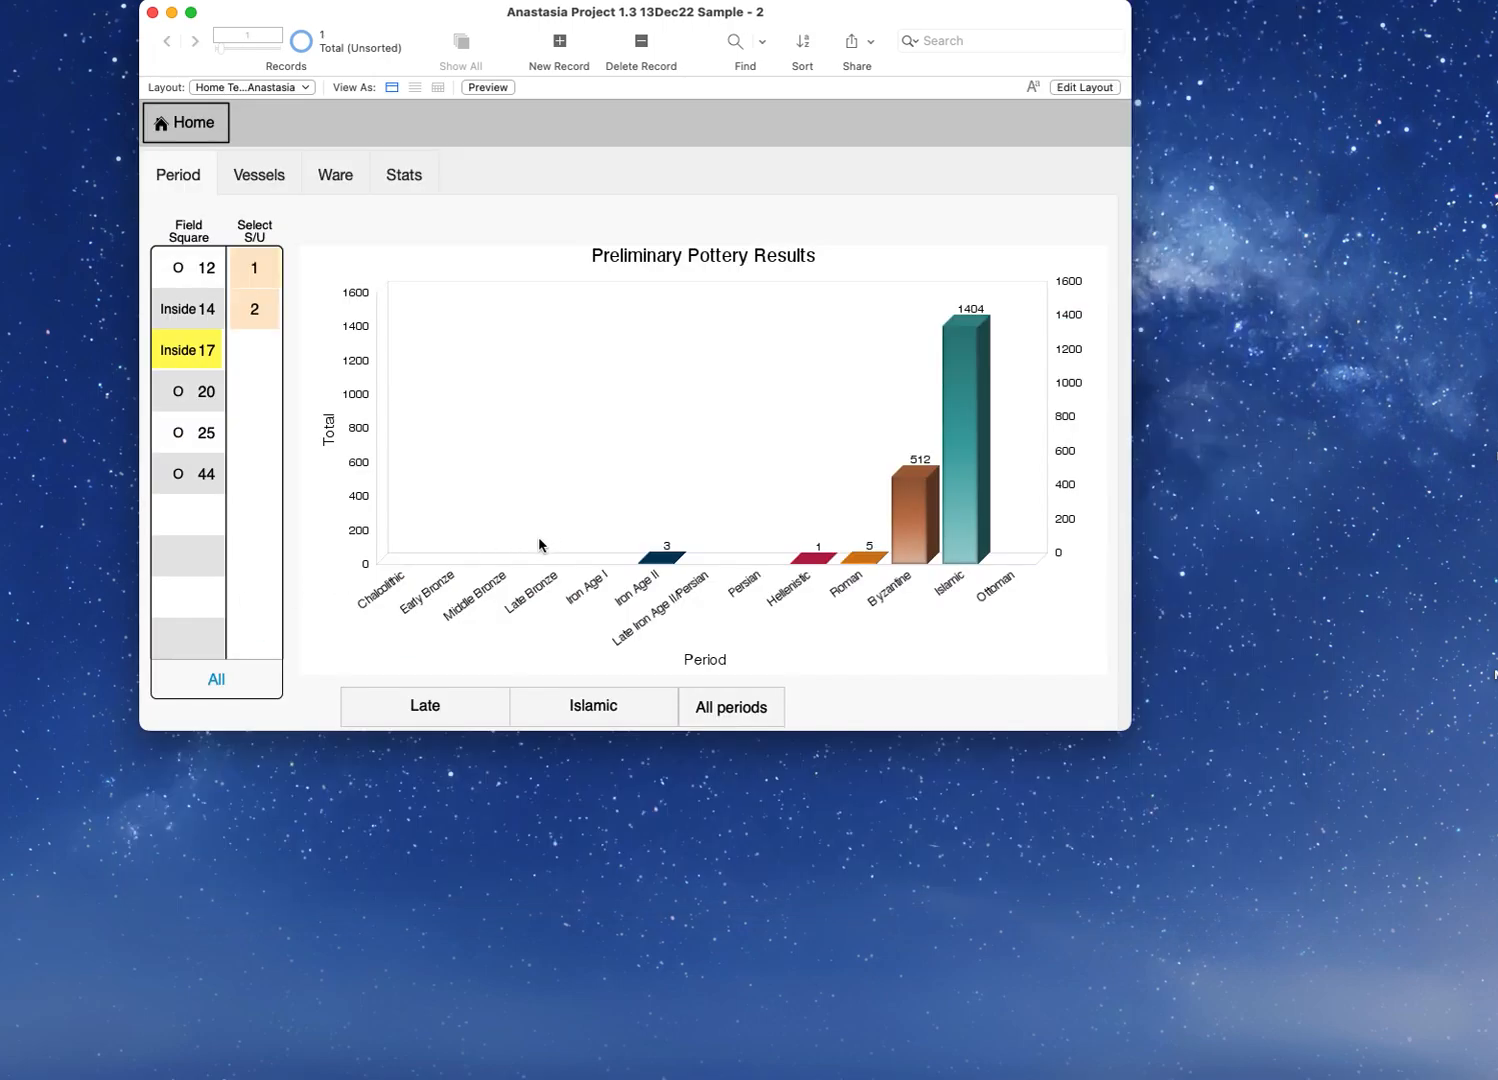
click(404, 180)
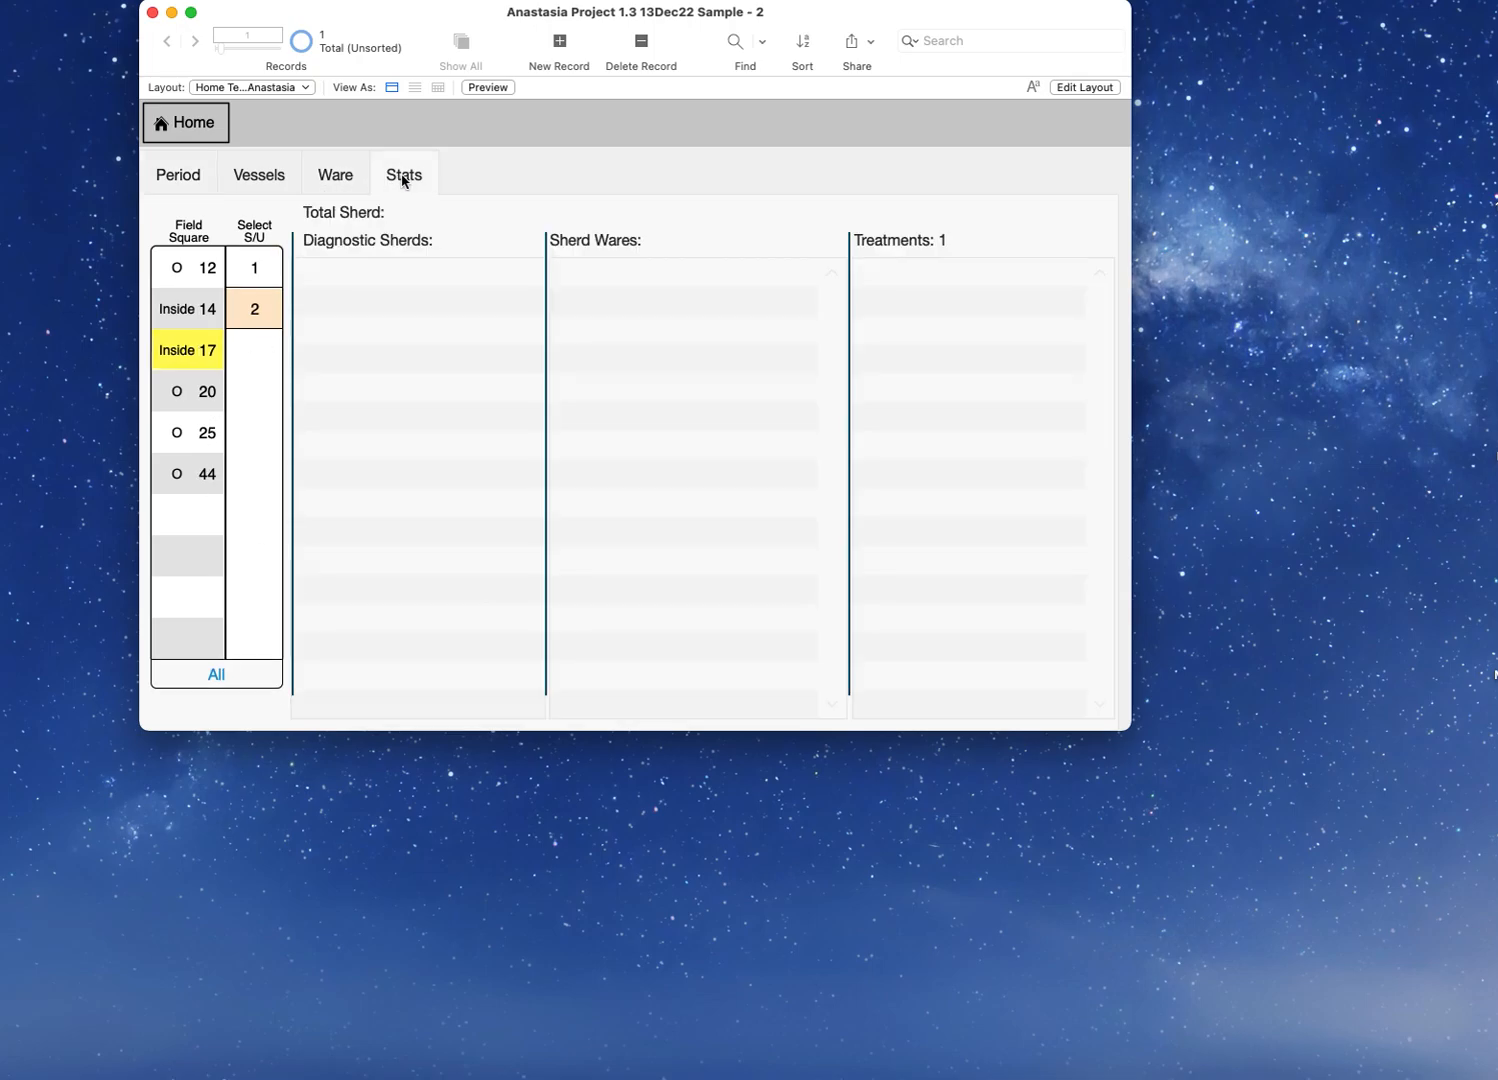
click(258, 268)
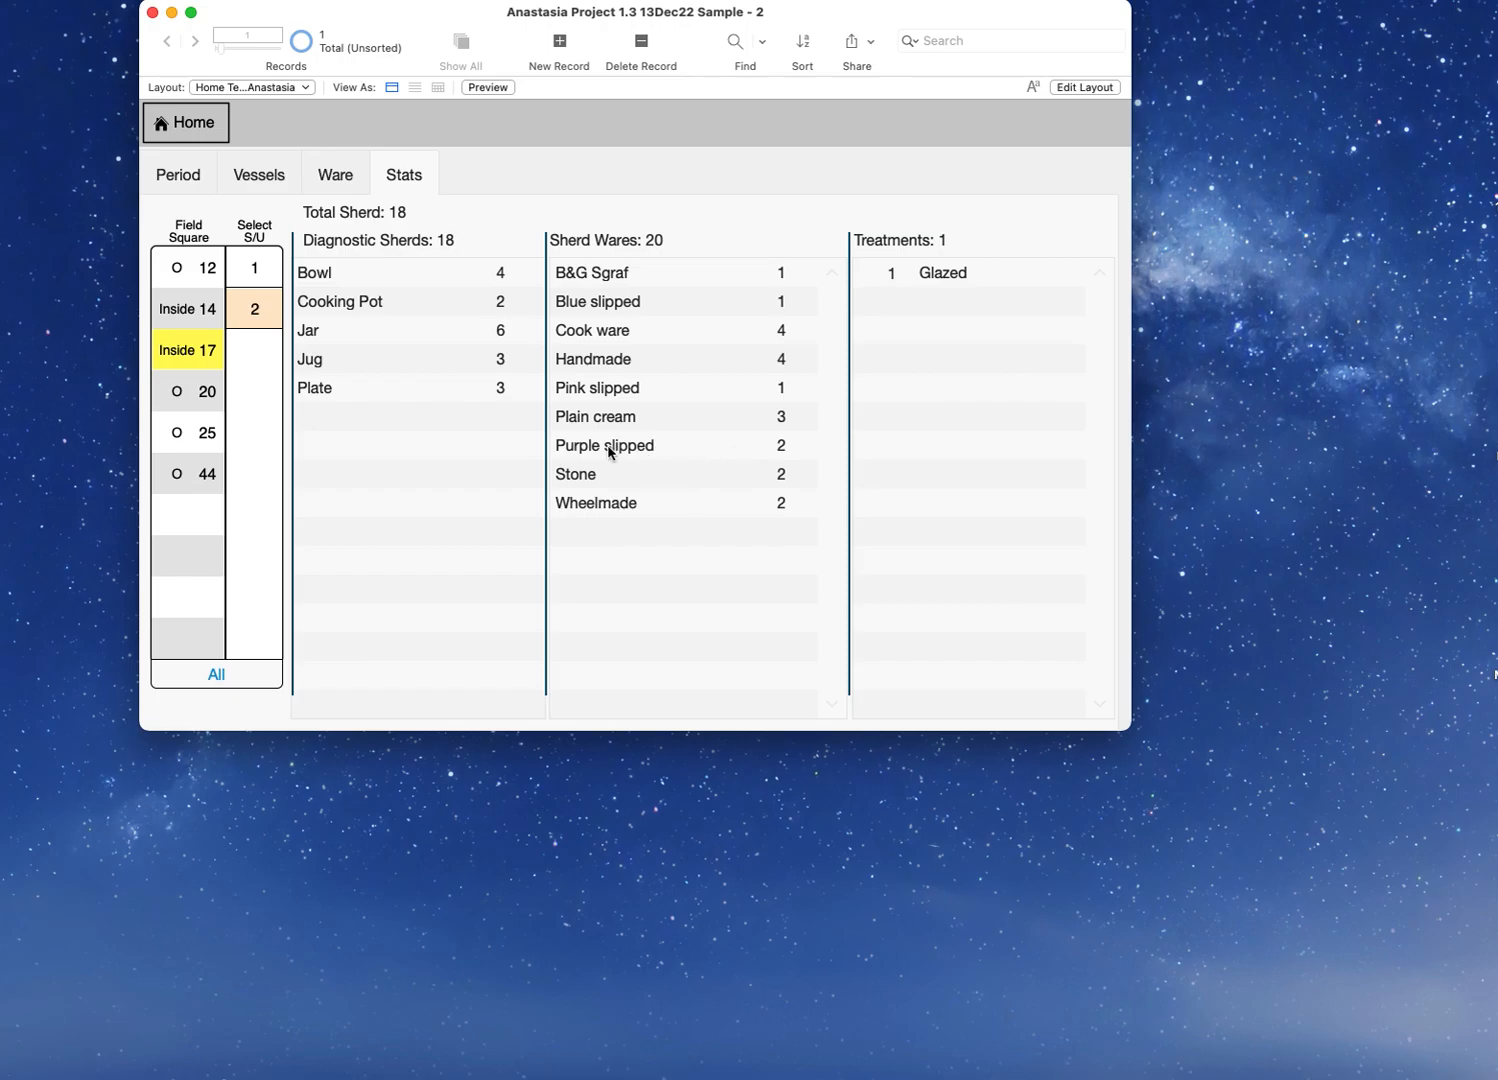
click(191, 127)
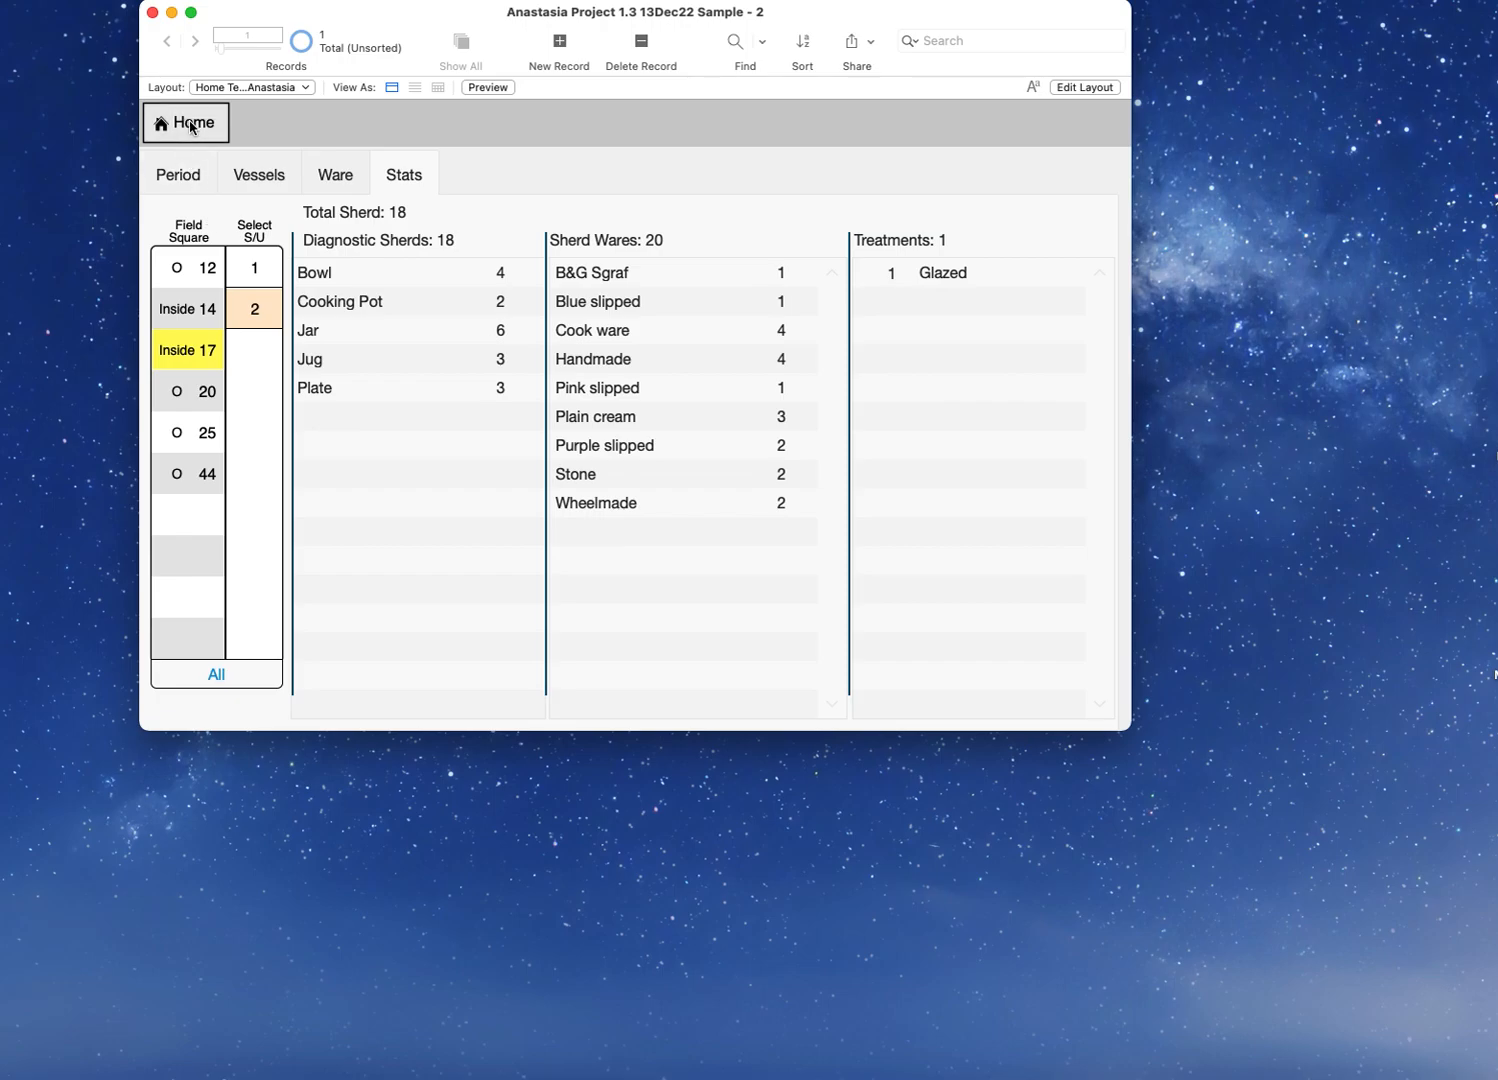
click(191, 127)
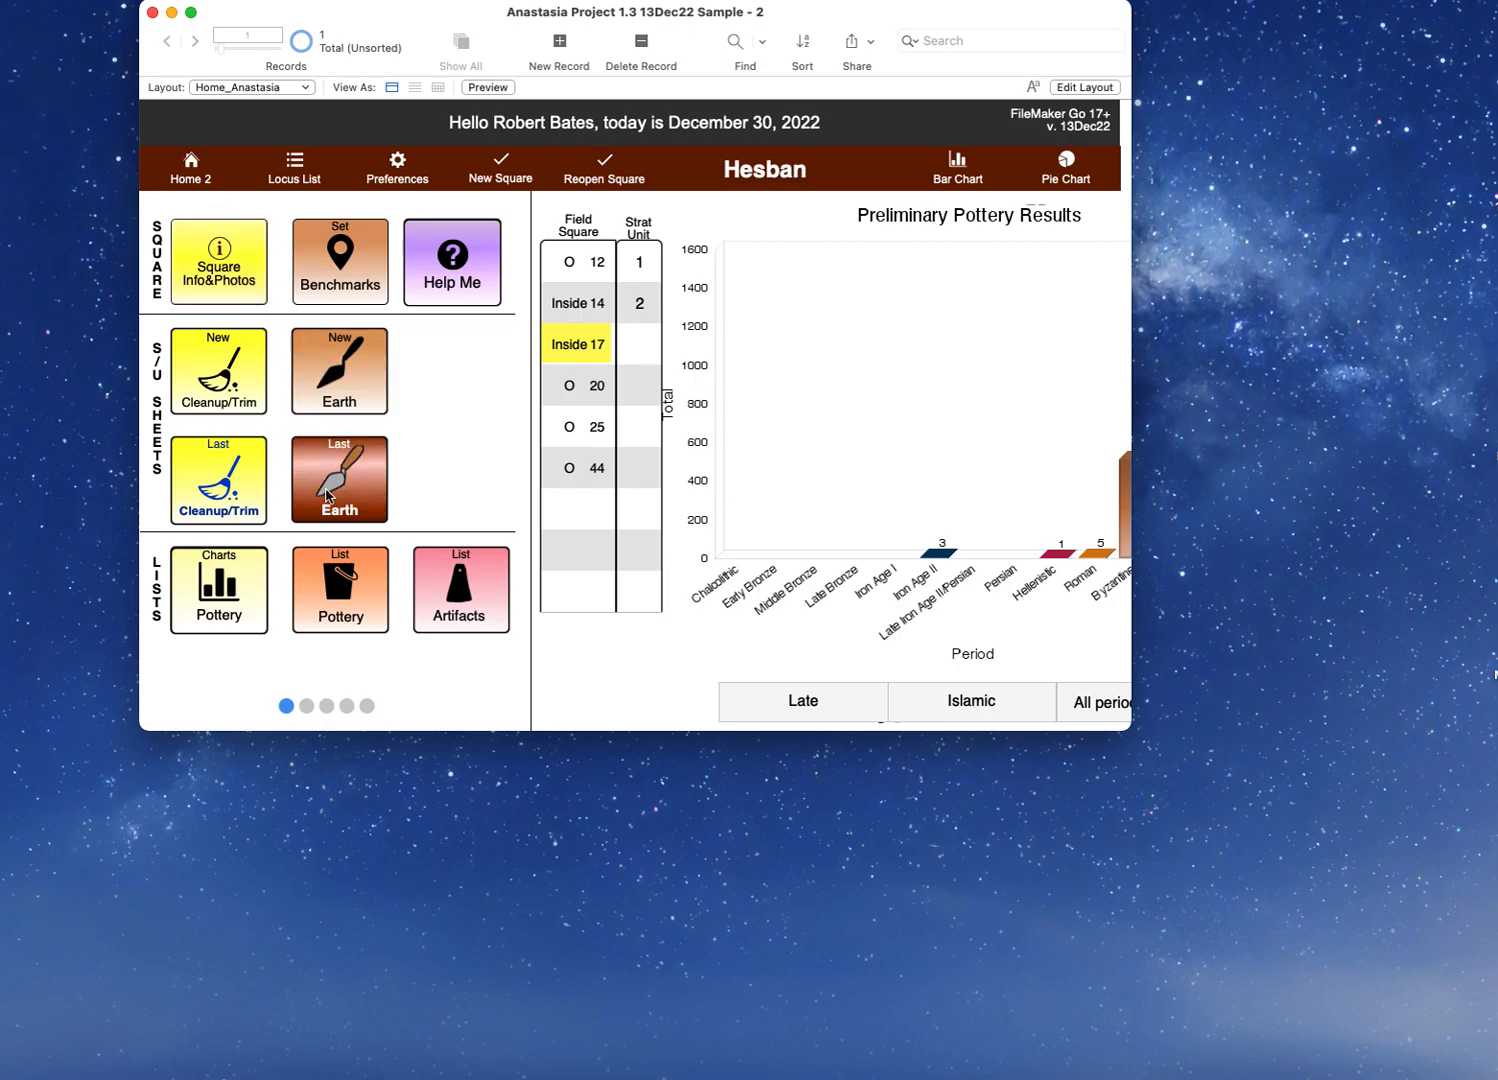
Step: Reopen the last Earth strat unit, show its Pottery Bag Tag, and list the pottery readings
click(327, 494)
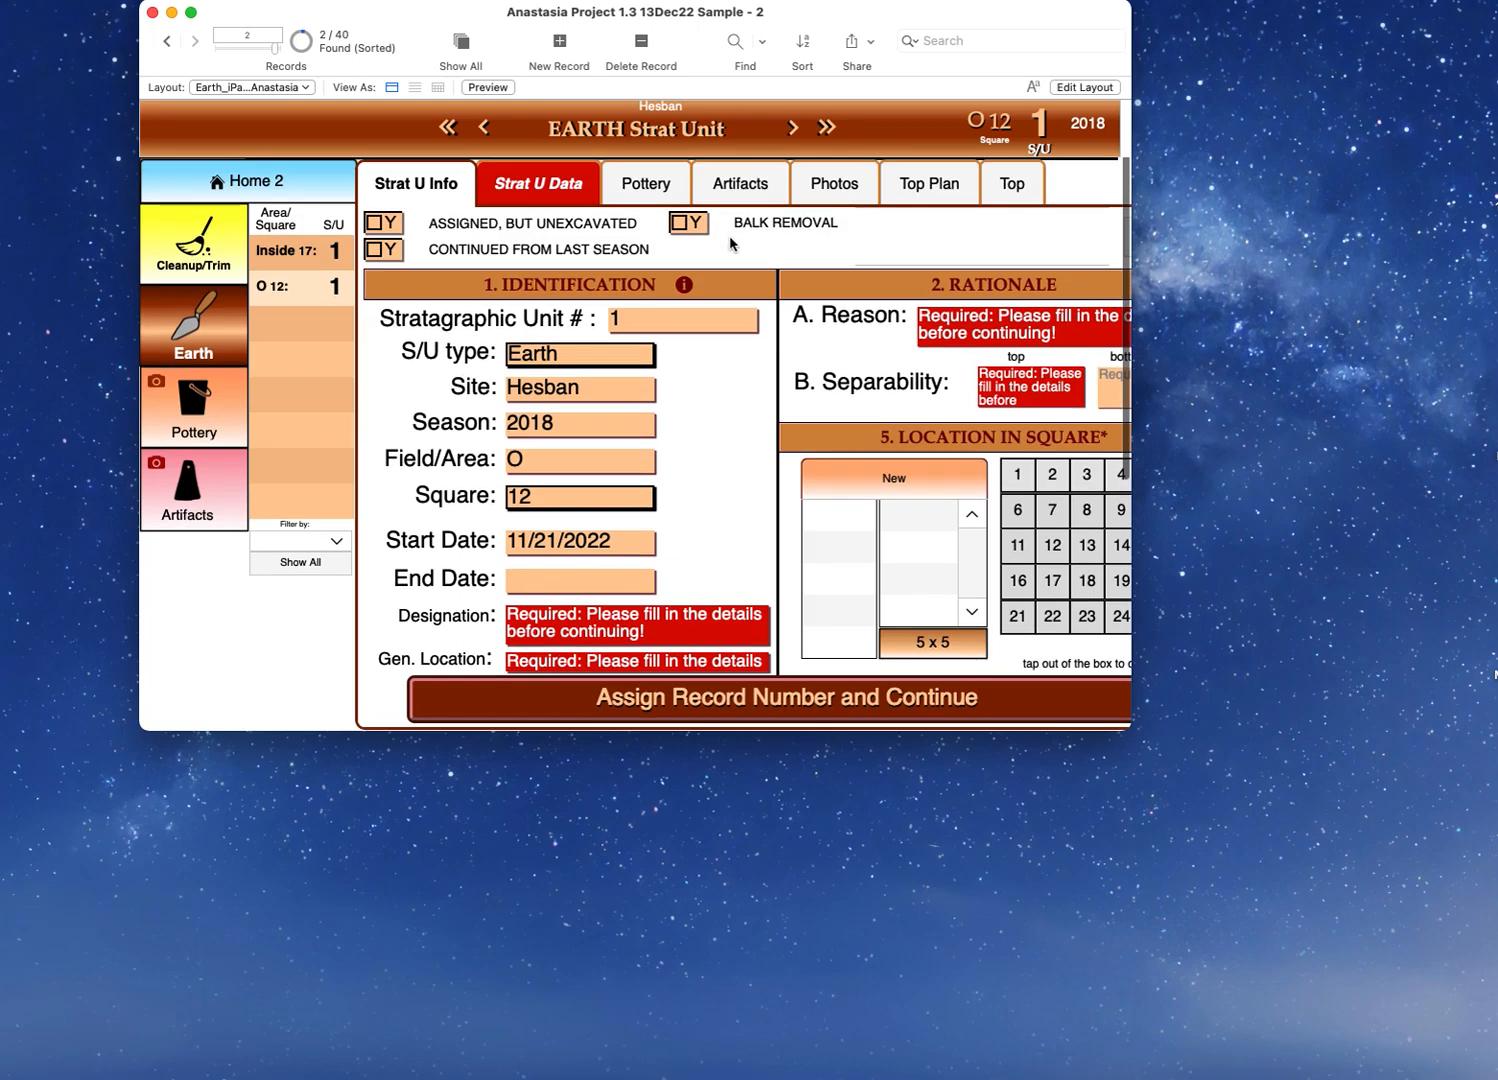
click(653, 190)
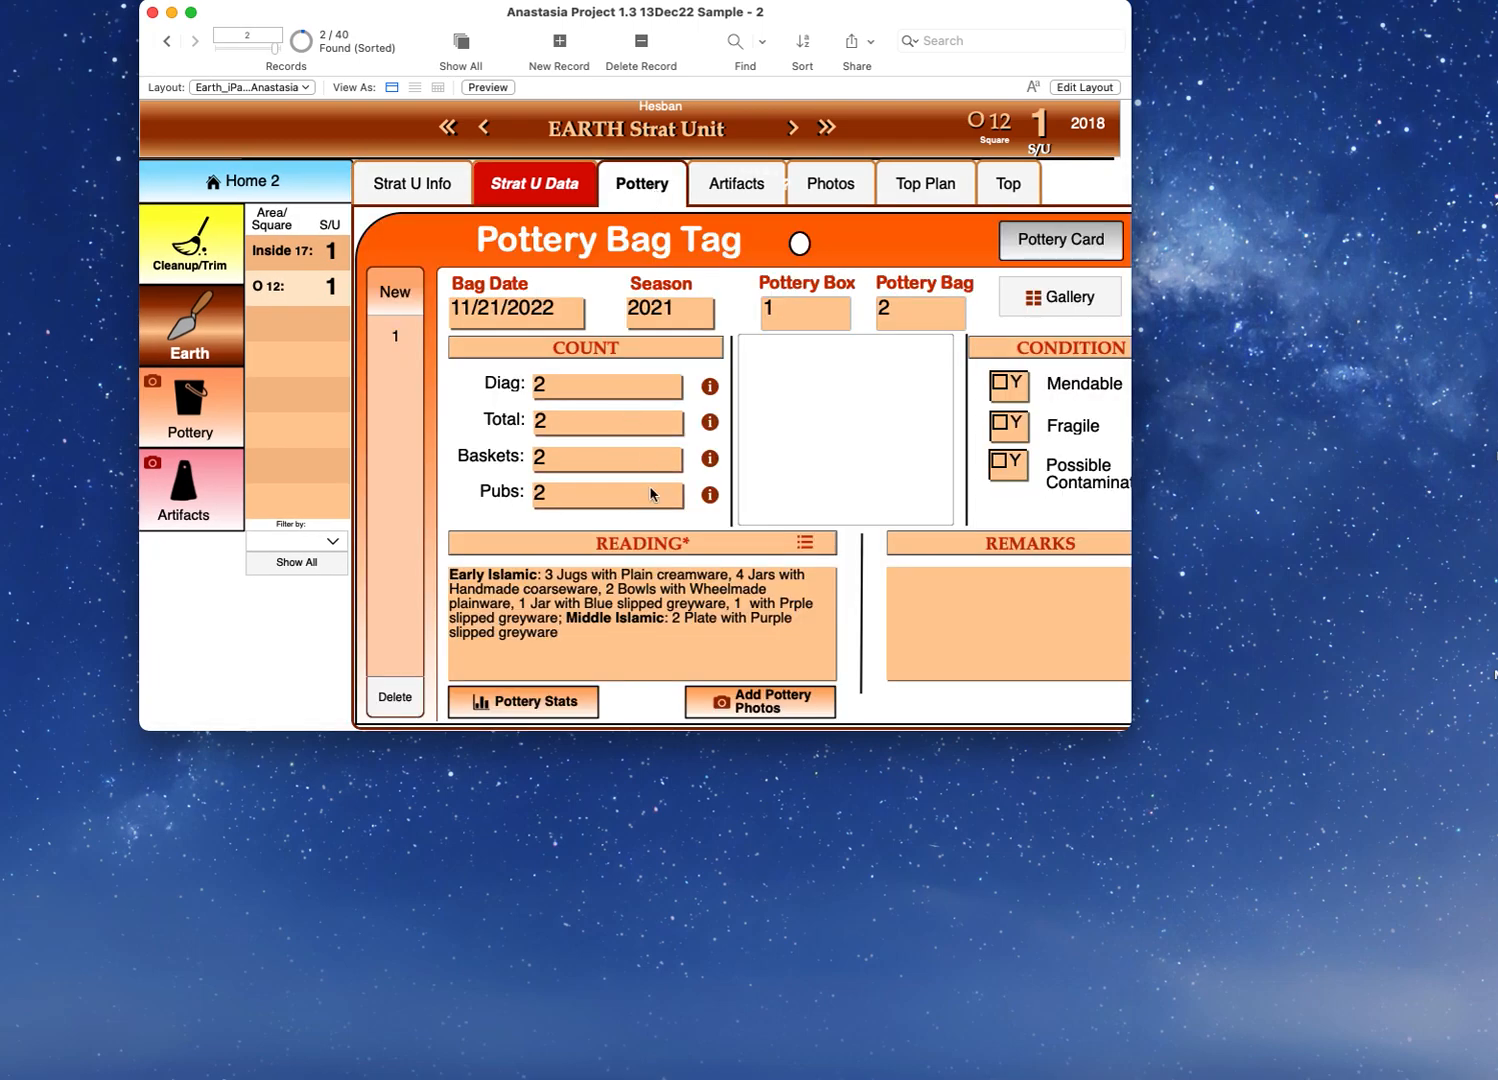
click(658, 545)
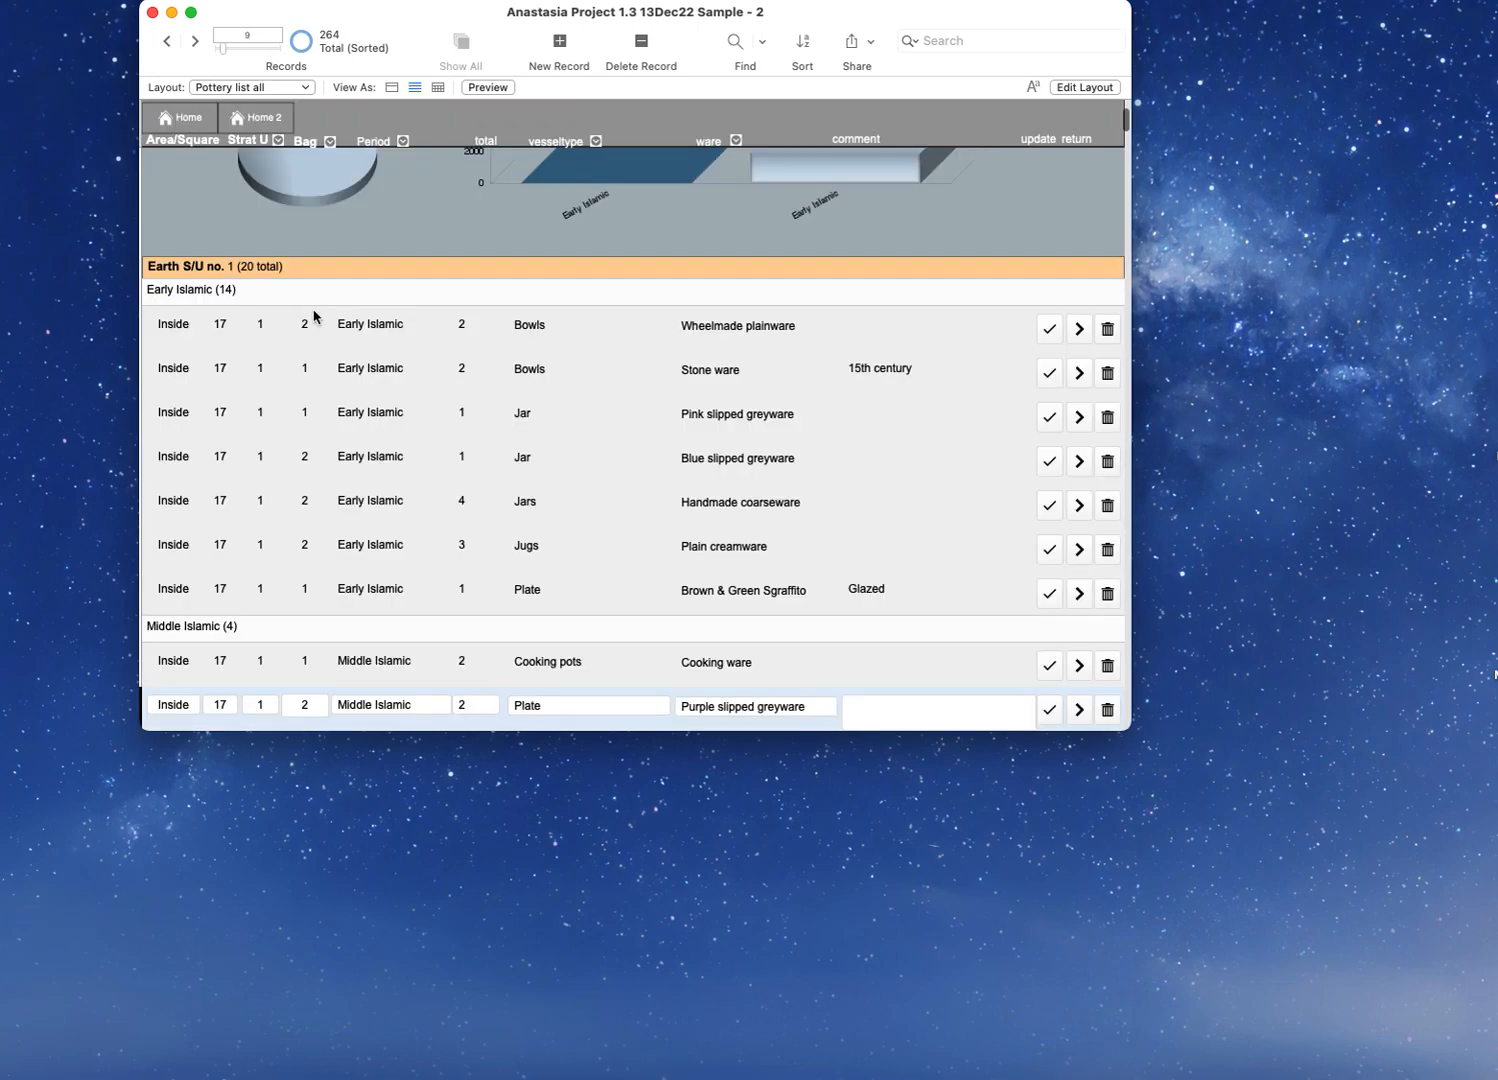
Step: Correct the misspelled ware of the O 12 strat unit 1, bag 2 reading to "Purple slipped greyware" and return to its bag tag
scroll(505, 388, down, 2)
scroll(505, 388, down, 2)
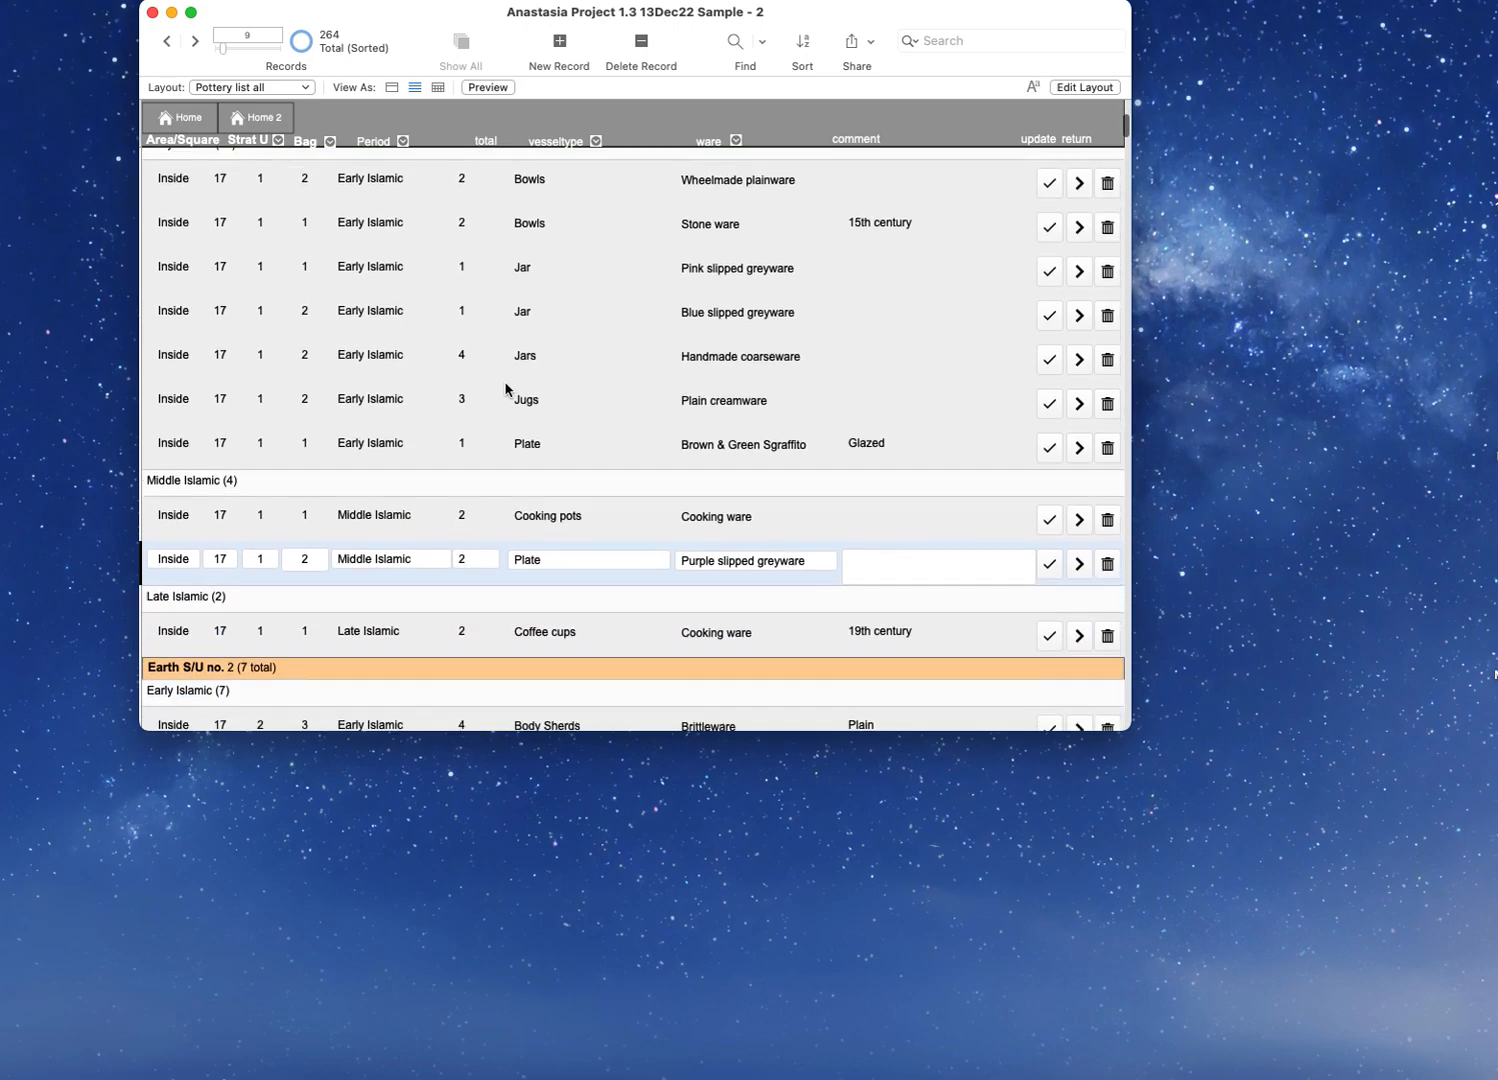
scroll(505, 388, up, 2)
scroll(505, 388, up, 2)
scroll(505, 388, down, 3)
scroll(505, 388, down, 1)
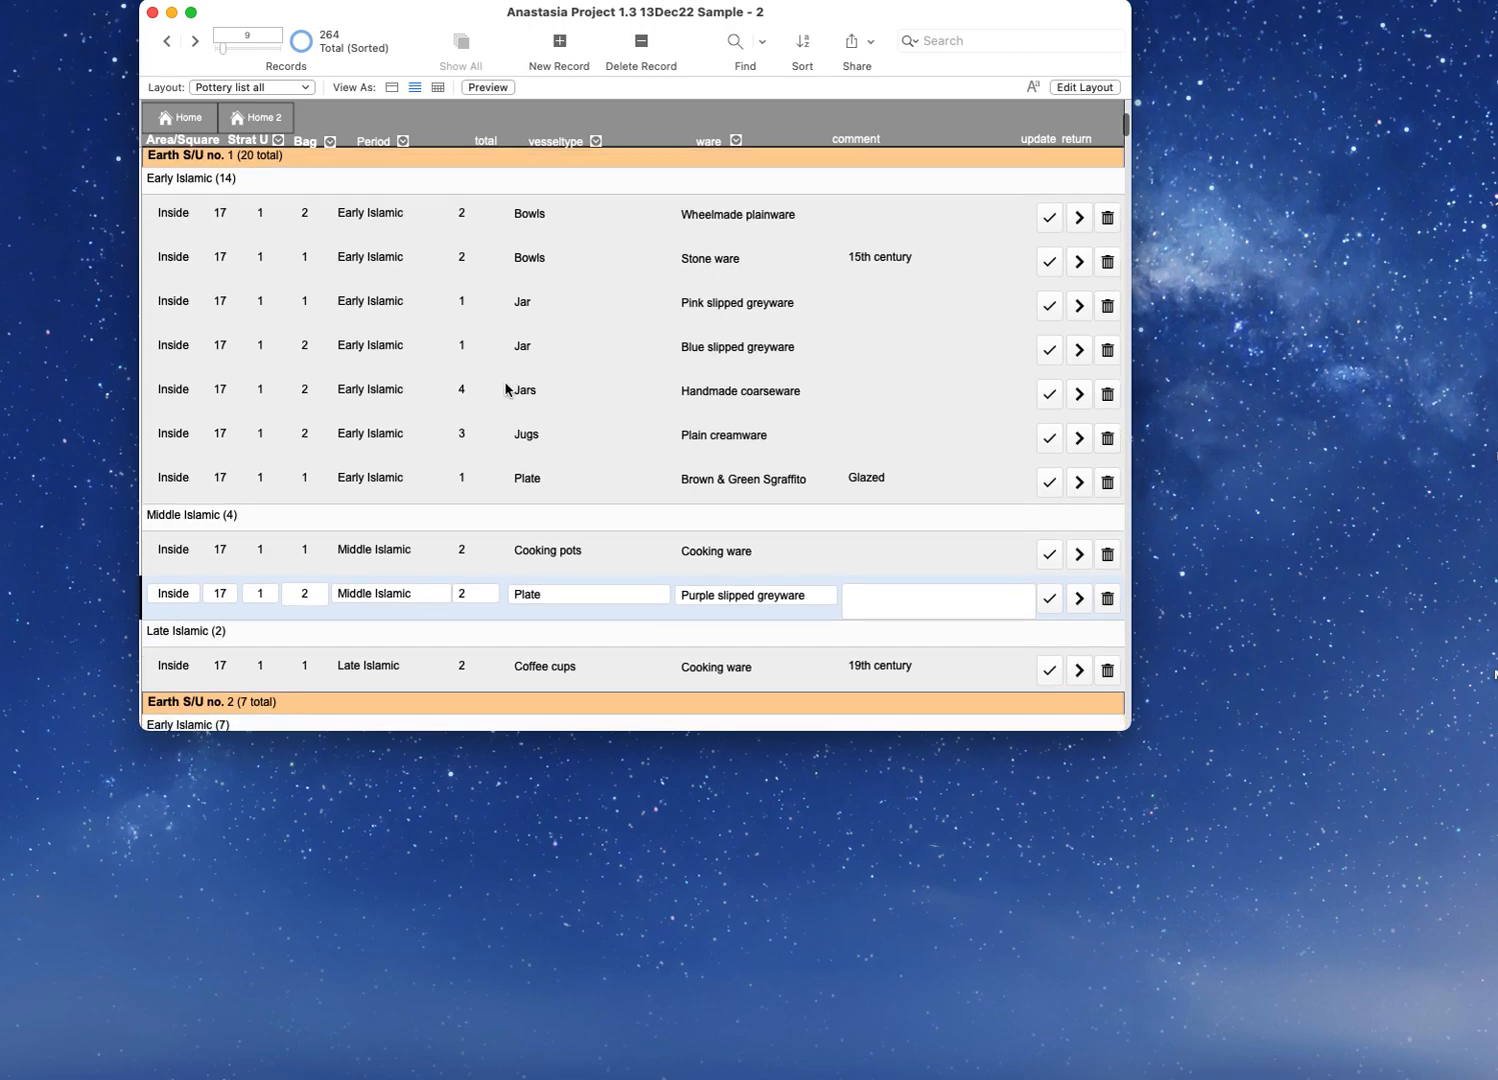
scroll(560, 420, down, 4)
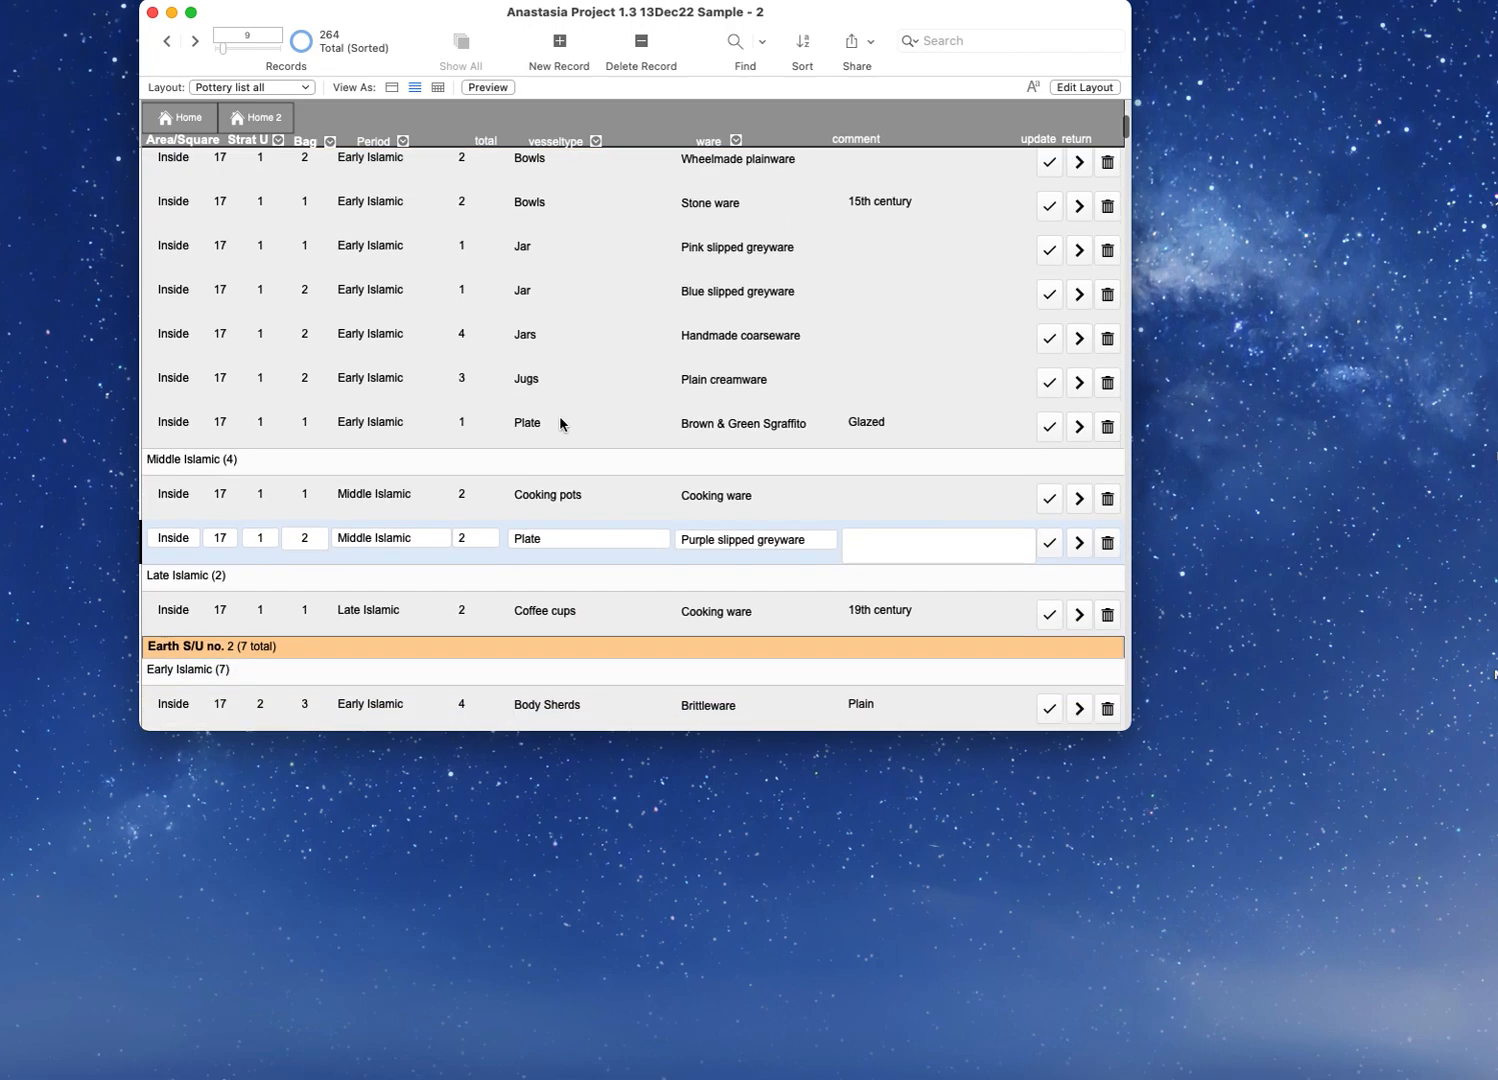
scroll(559, 423, down, 1)
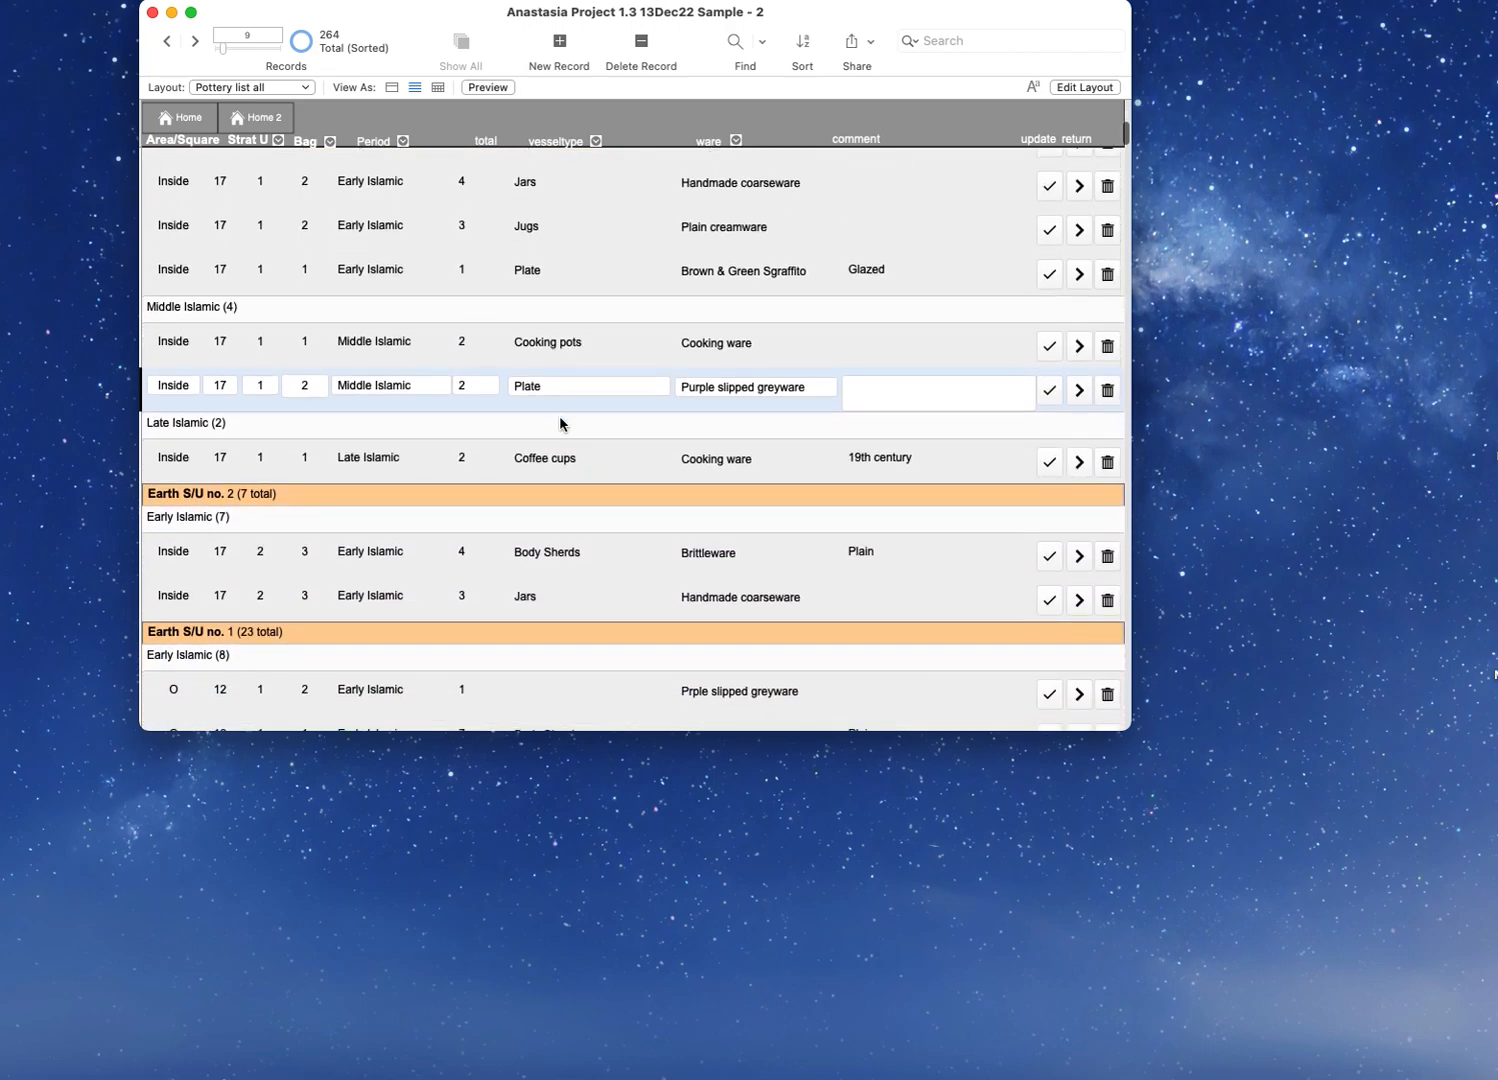
scroll(559, 423, down, 3)
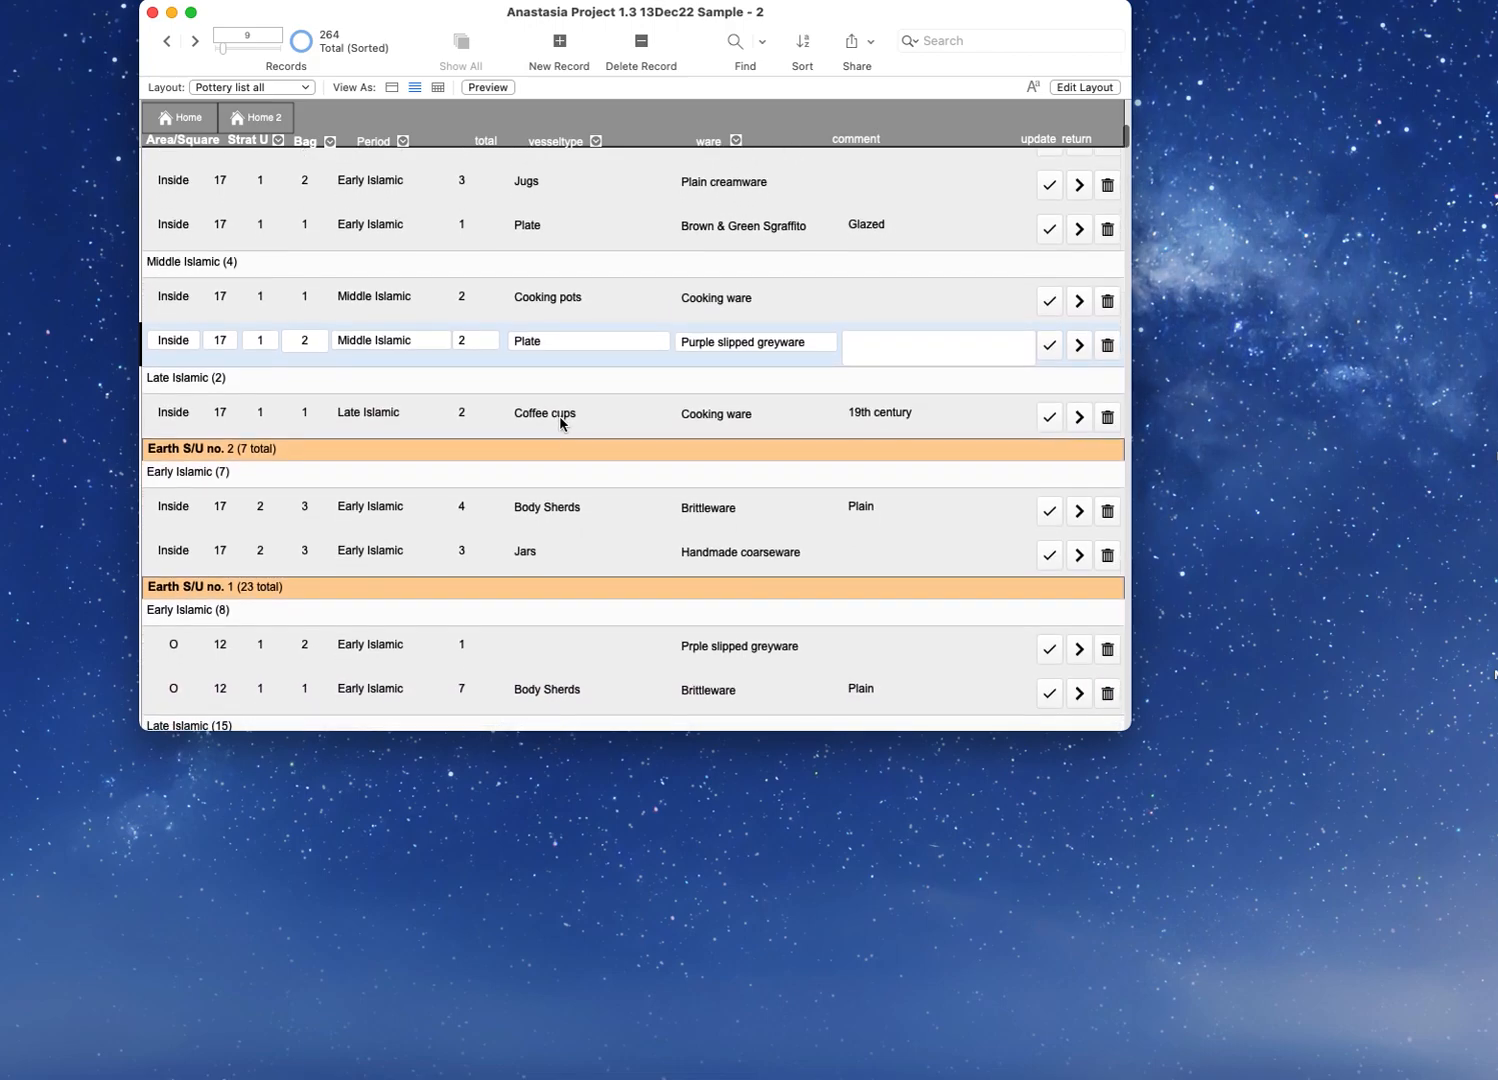
scroll(559, 420, down, 1)
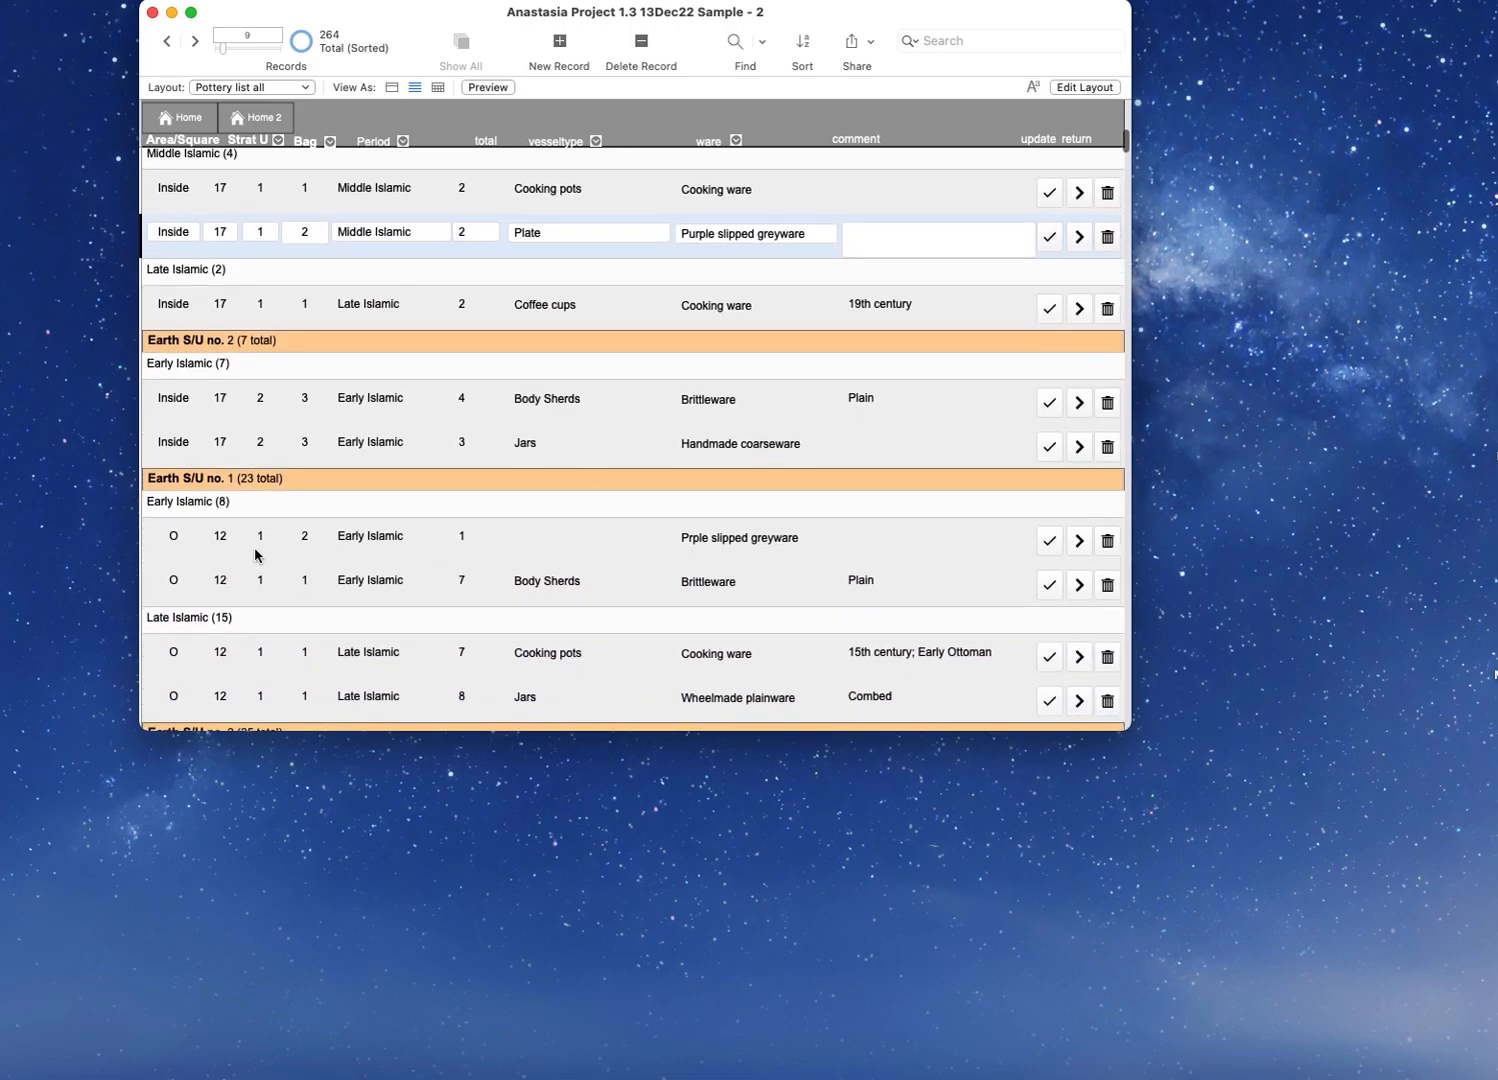
click(736, 542)
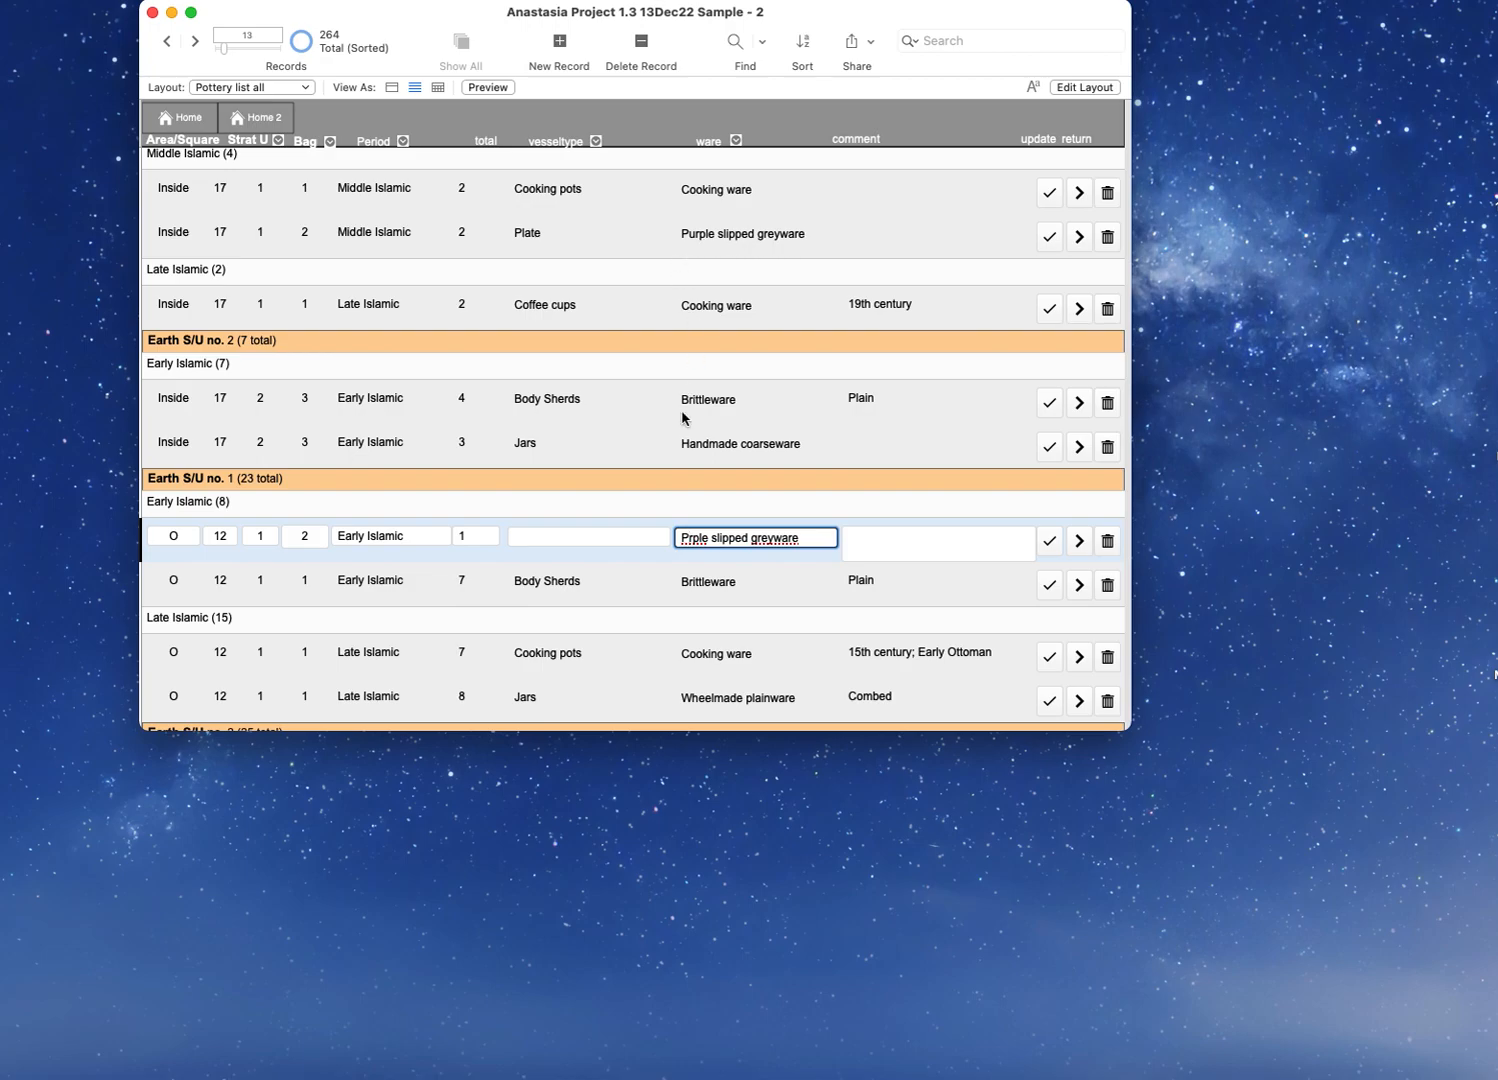
text(u)
click(1079, 541)
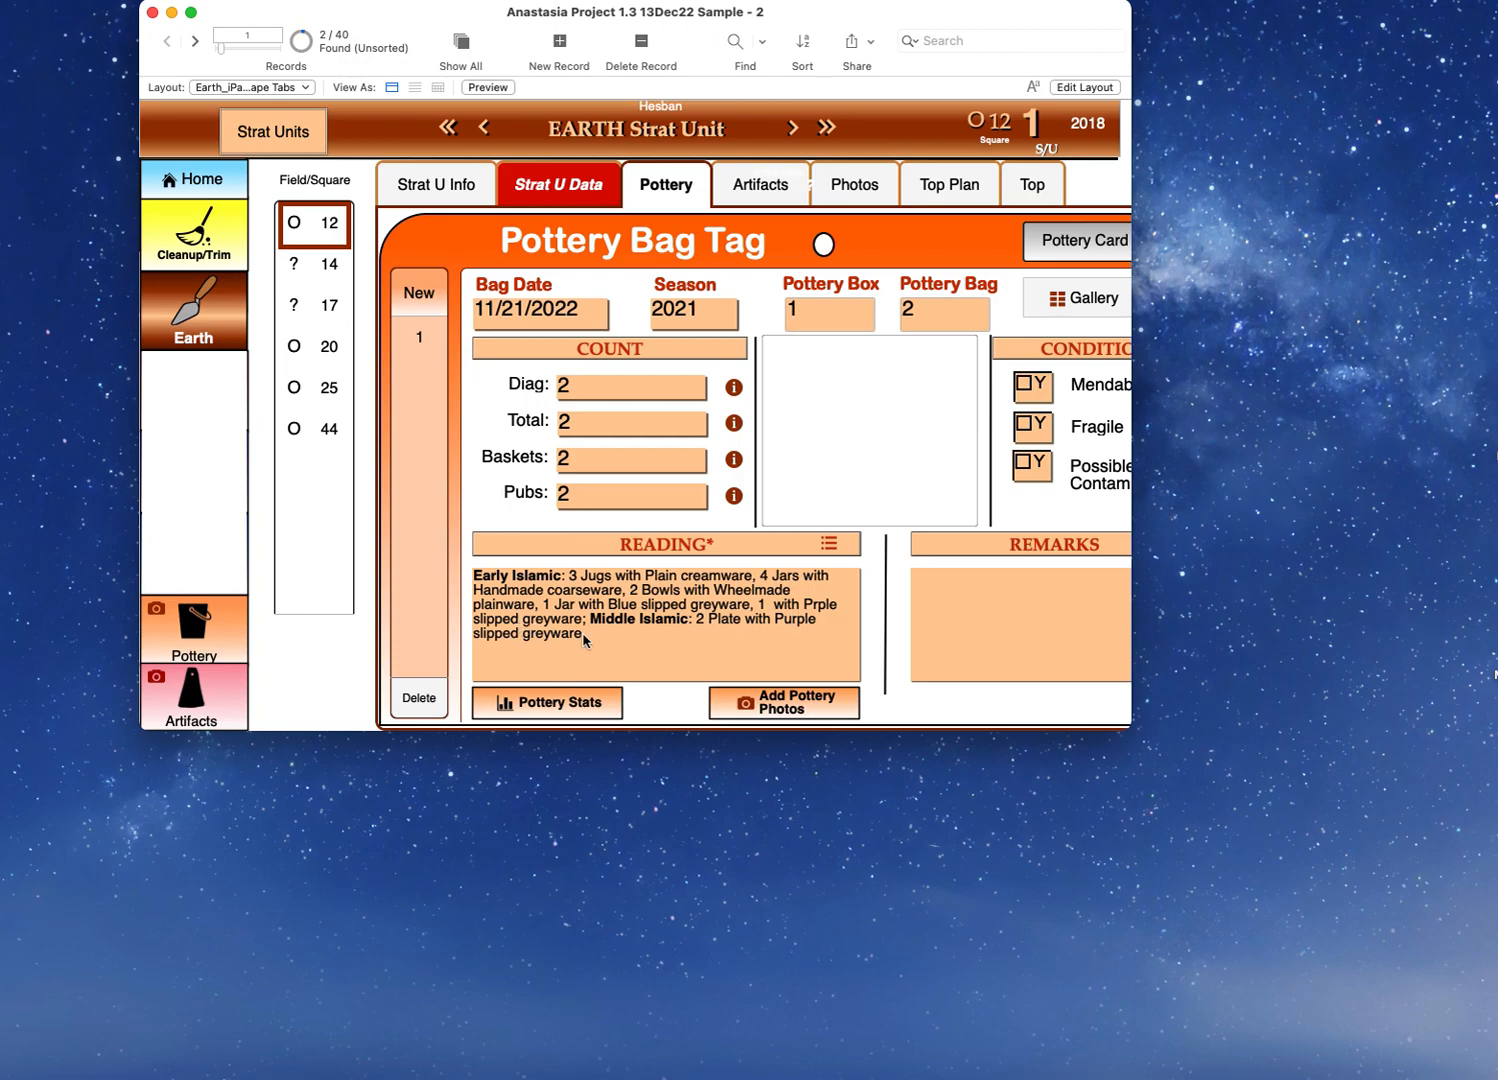
Step: In the pottery list, set the vessel type of the O 12 Purple slipped greyware reading to Jar and return to its bag tag
click(684, 543)
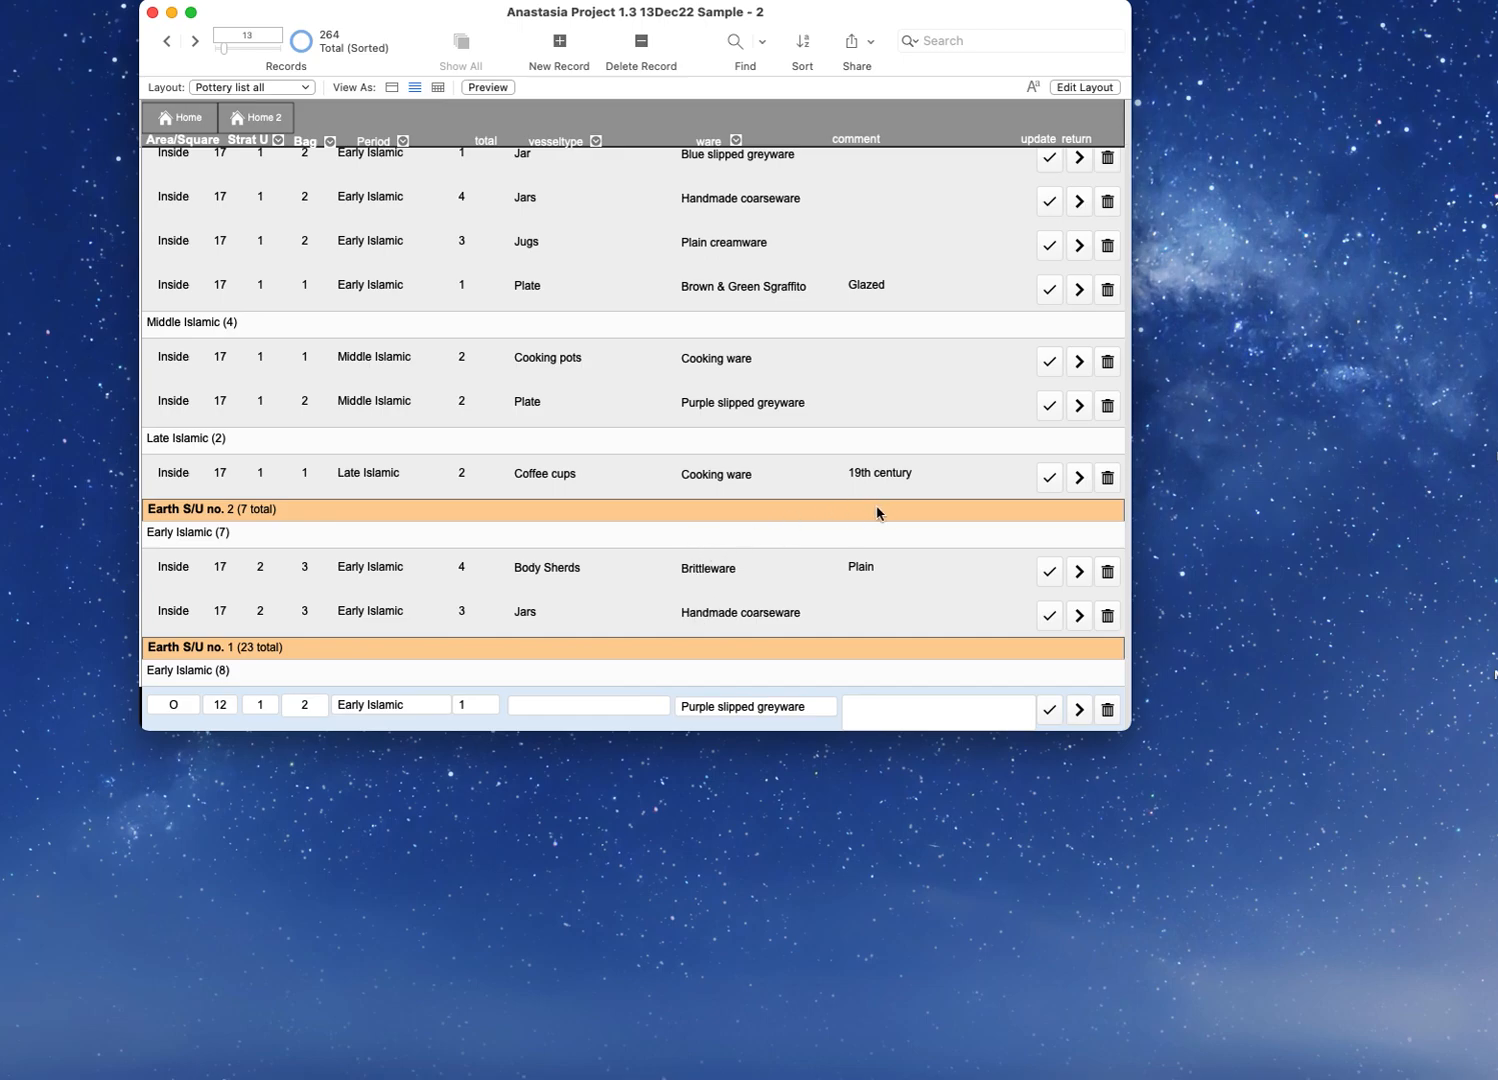
scroll(785, 552, down, 5)
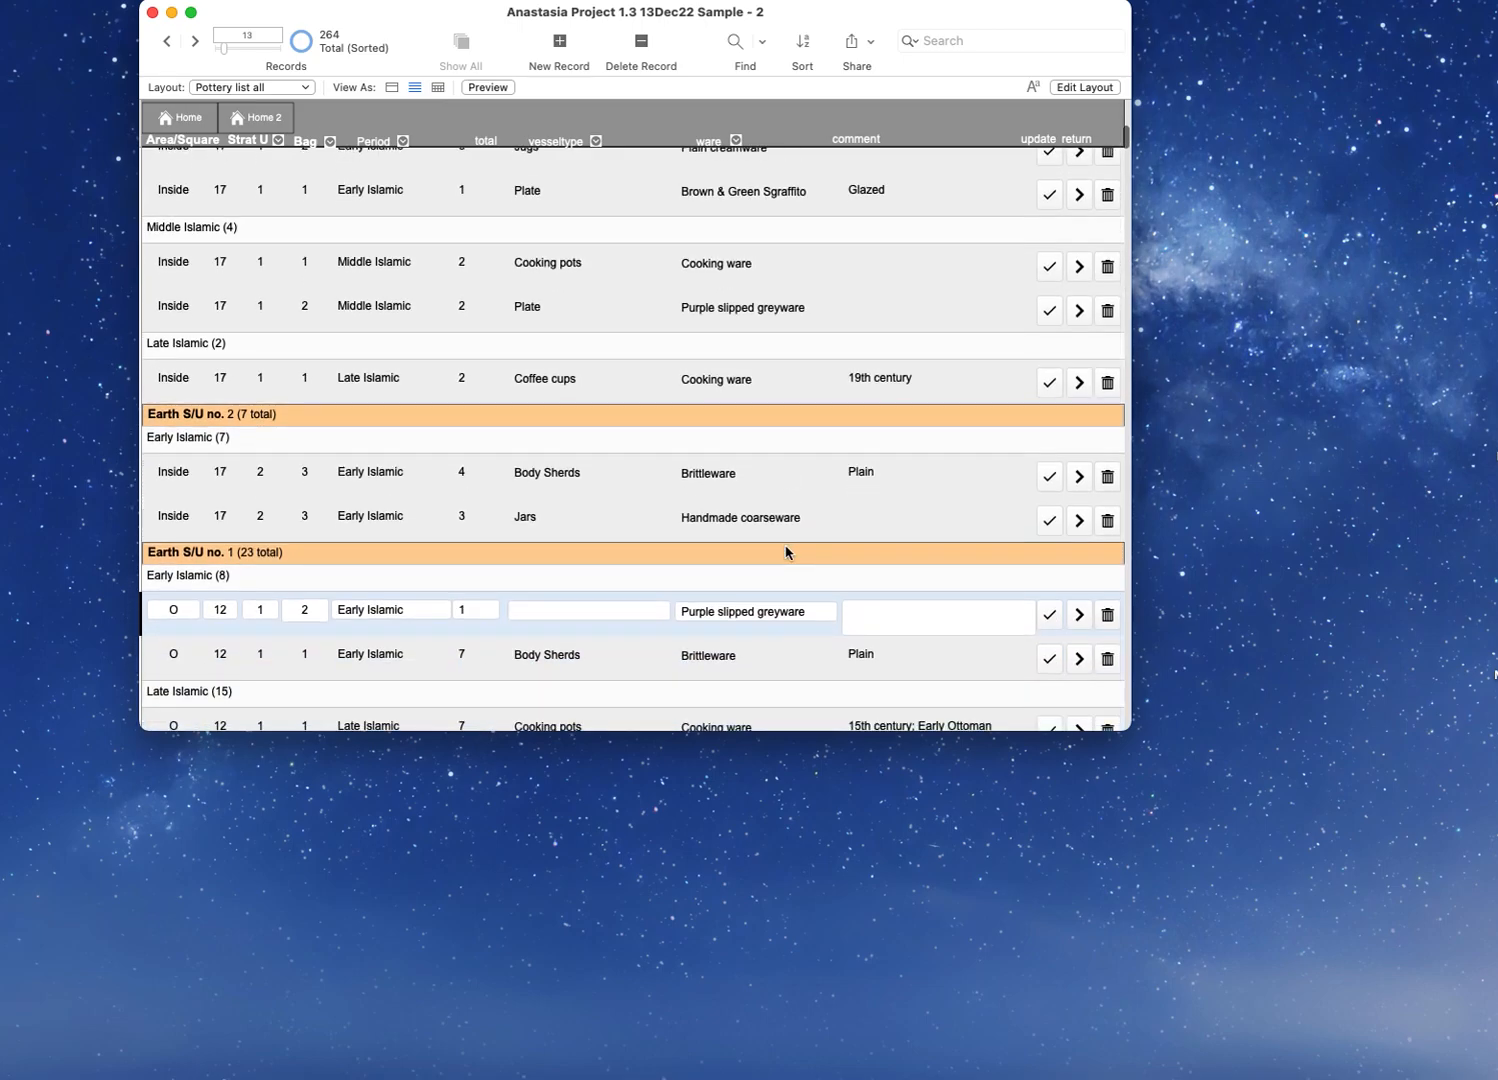
click(569, 538)
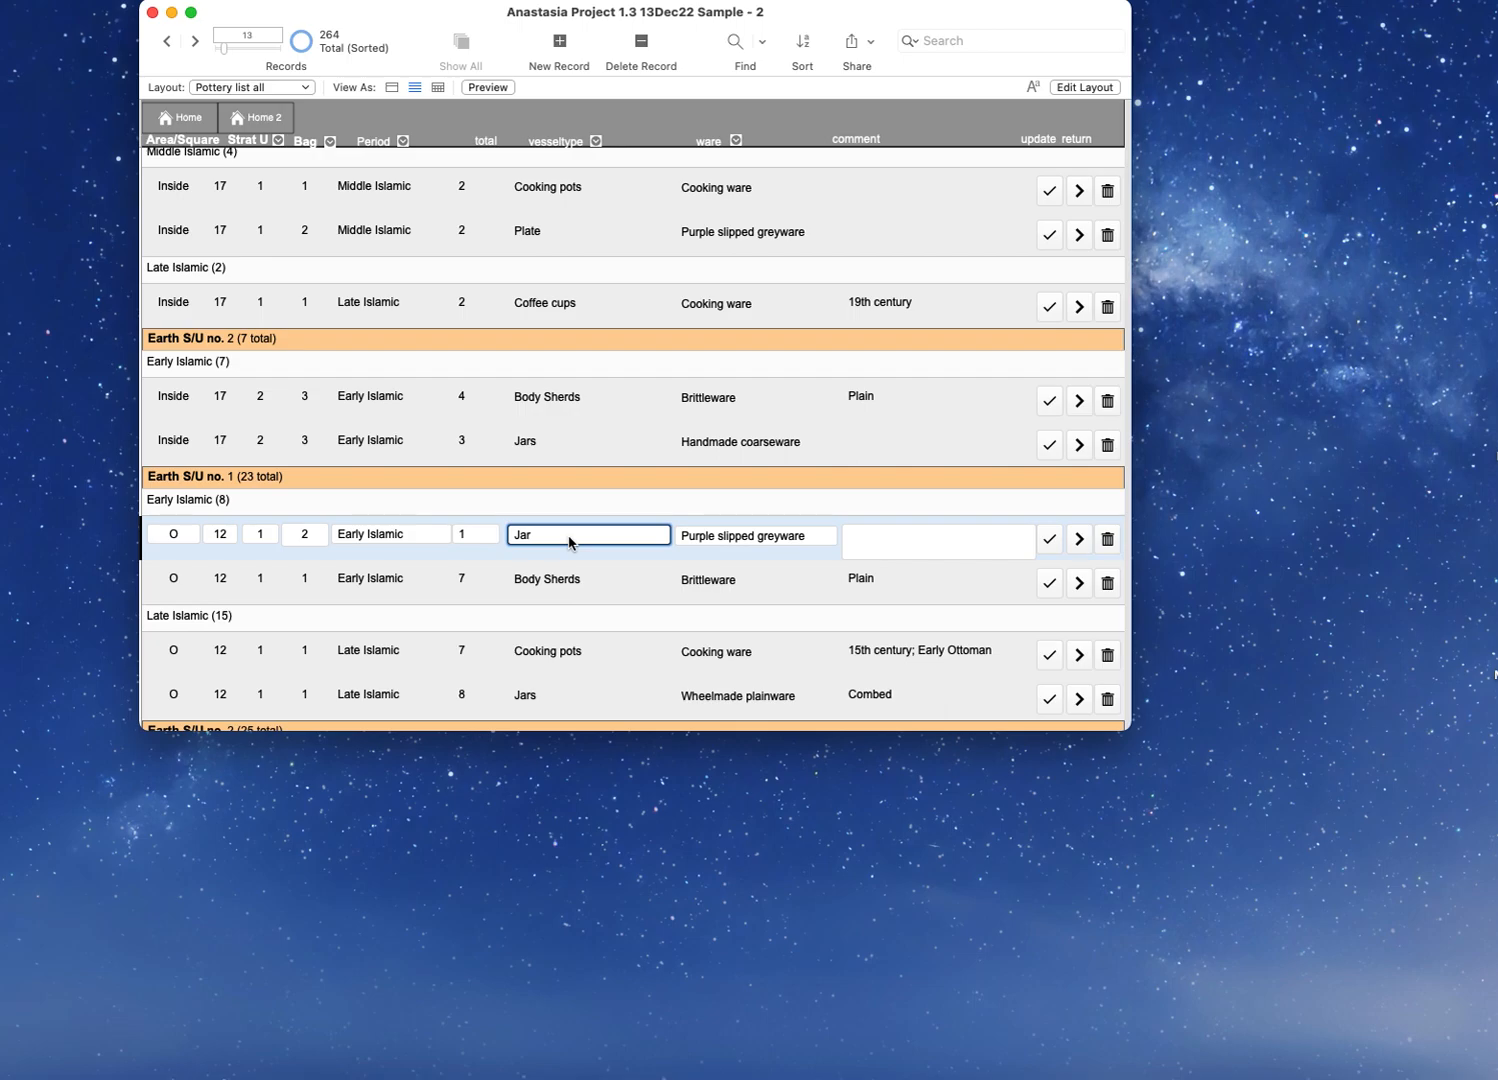
click(1079, 540)
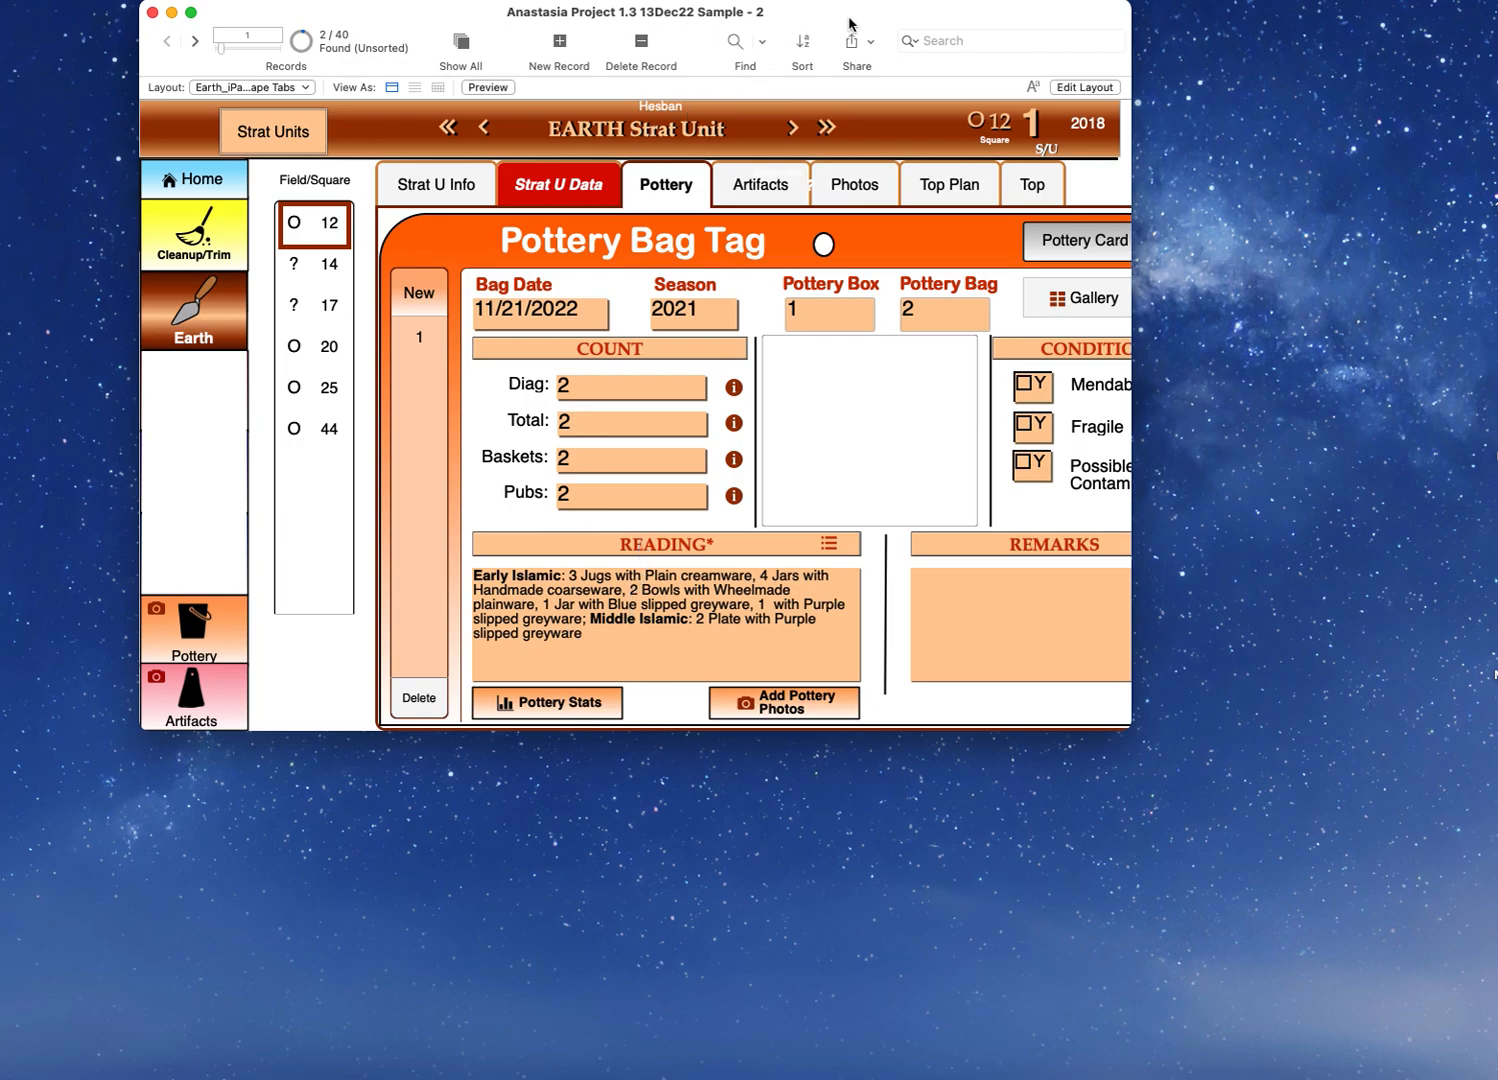
Step: Enlarge the window and refresh the reading for bag 2 through its Pottery Card, closing the card when done
drag(849, 21, 731, 23)
drag(1012, 727, 1198, 788)
click(963, 256)
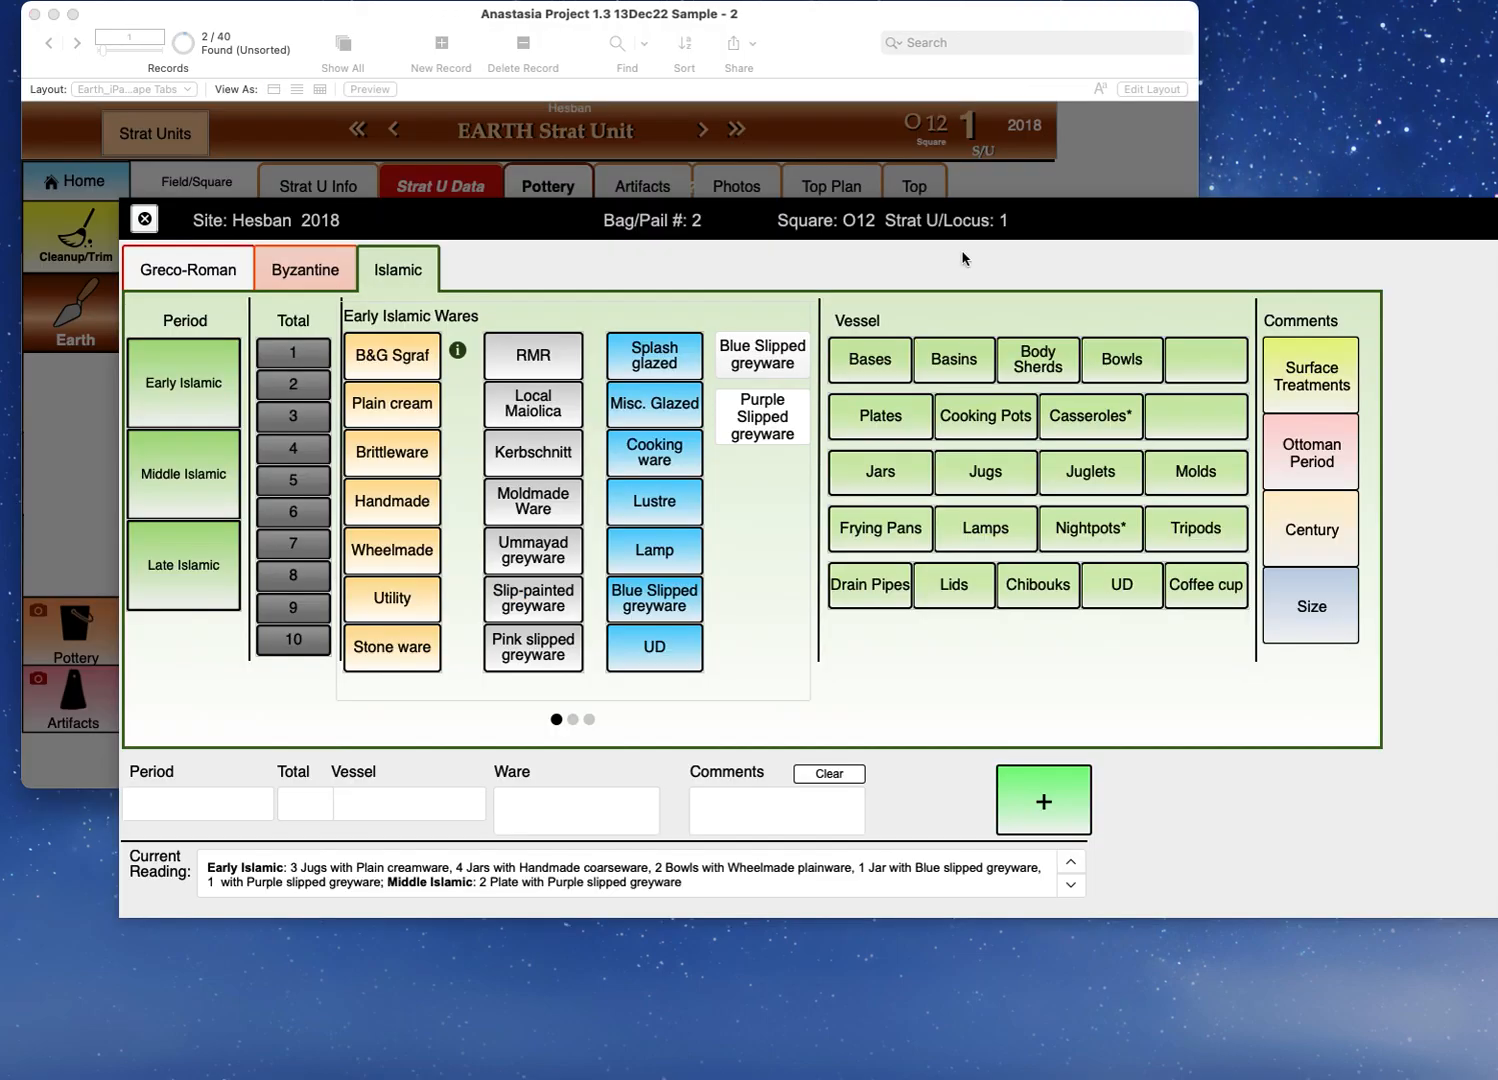
click(1045, 802)
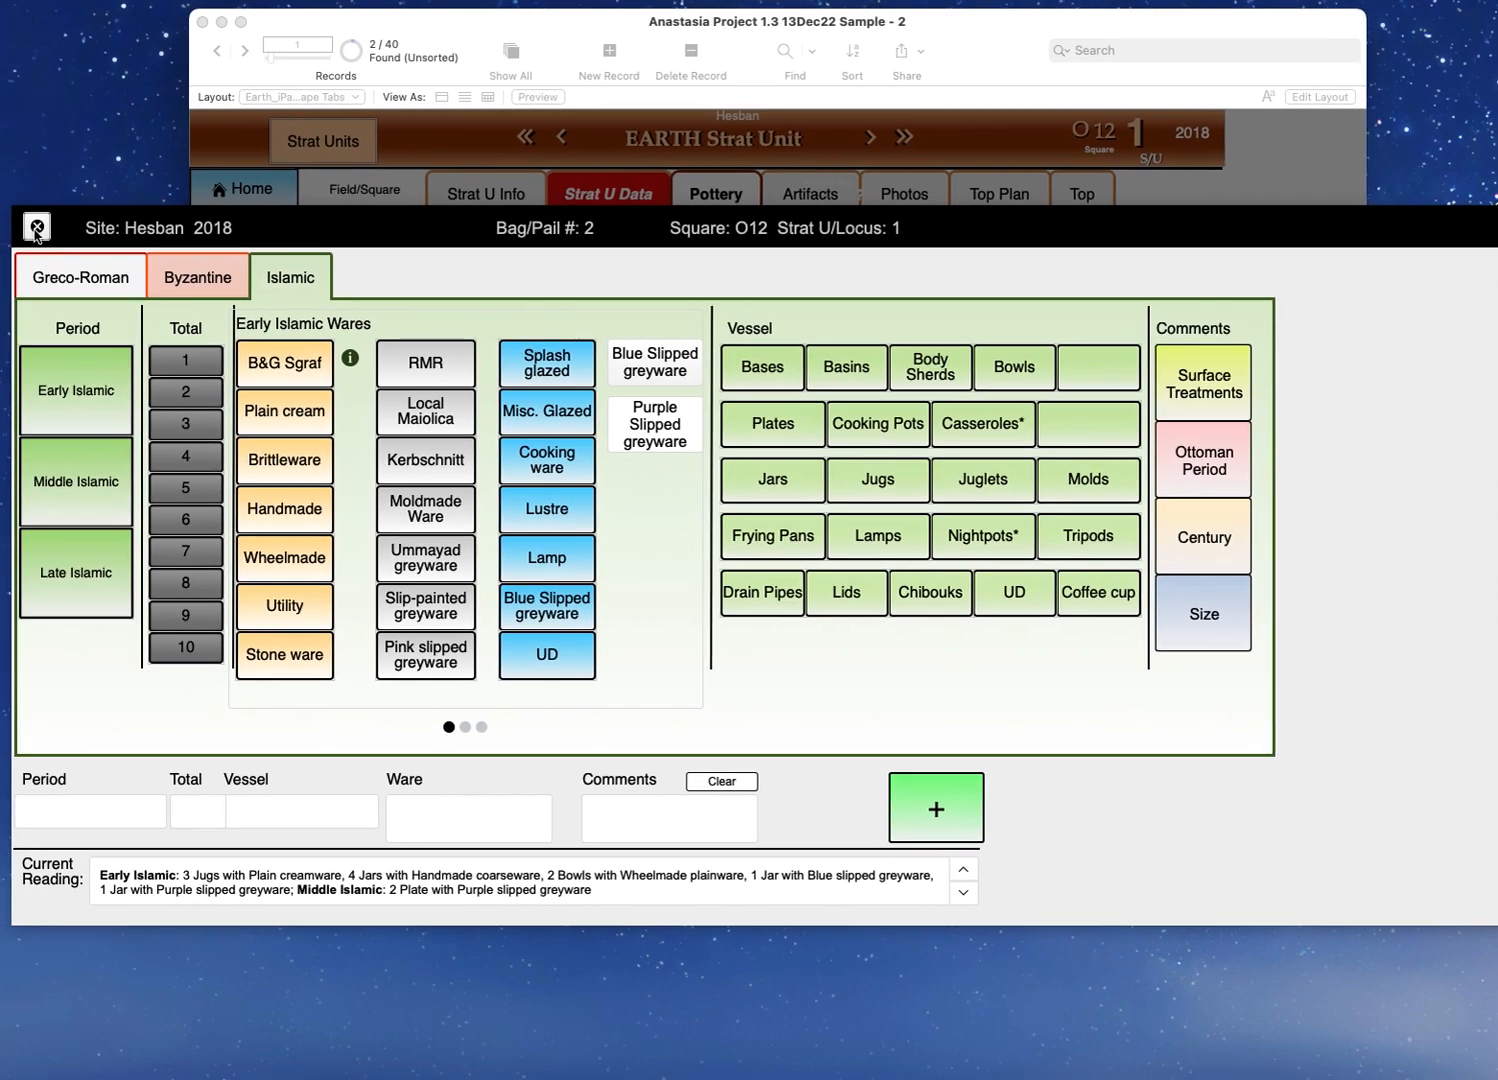
click(36, 228)
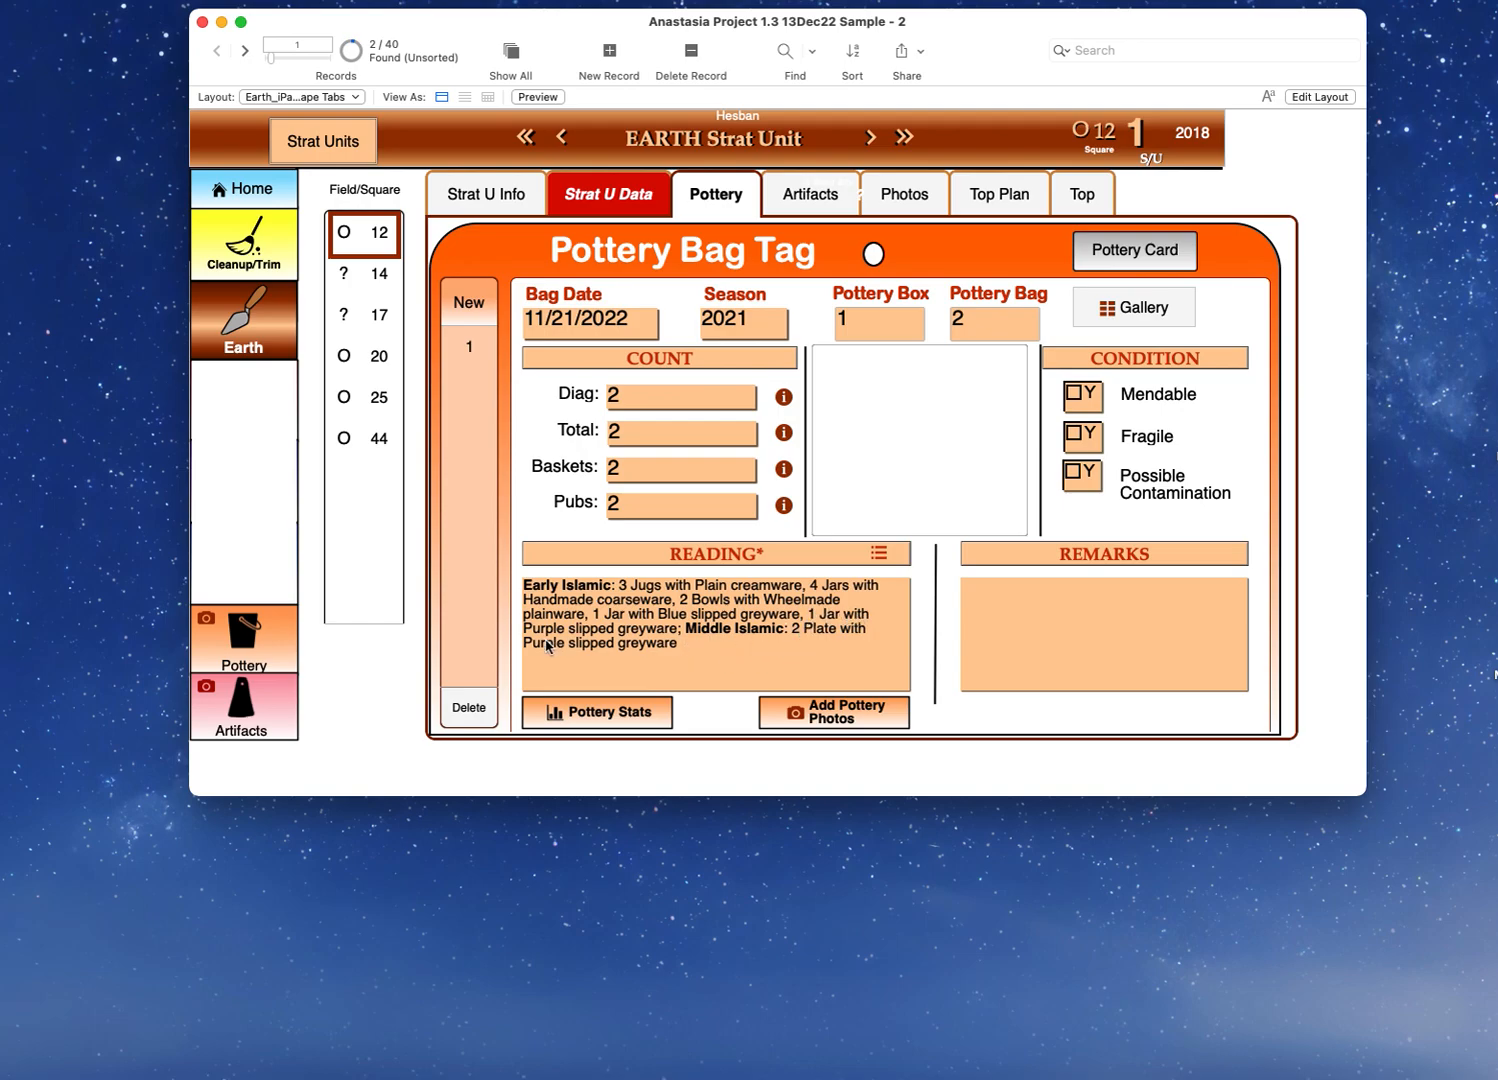
Step: Go through Home to the Home 2 screen and examine the Vessel Ware chart in the pottery charts
click(253, 199)
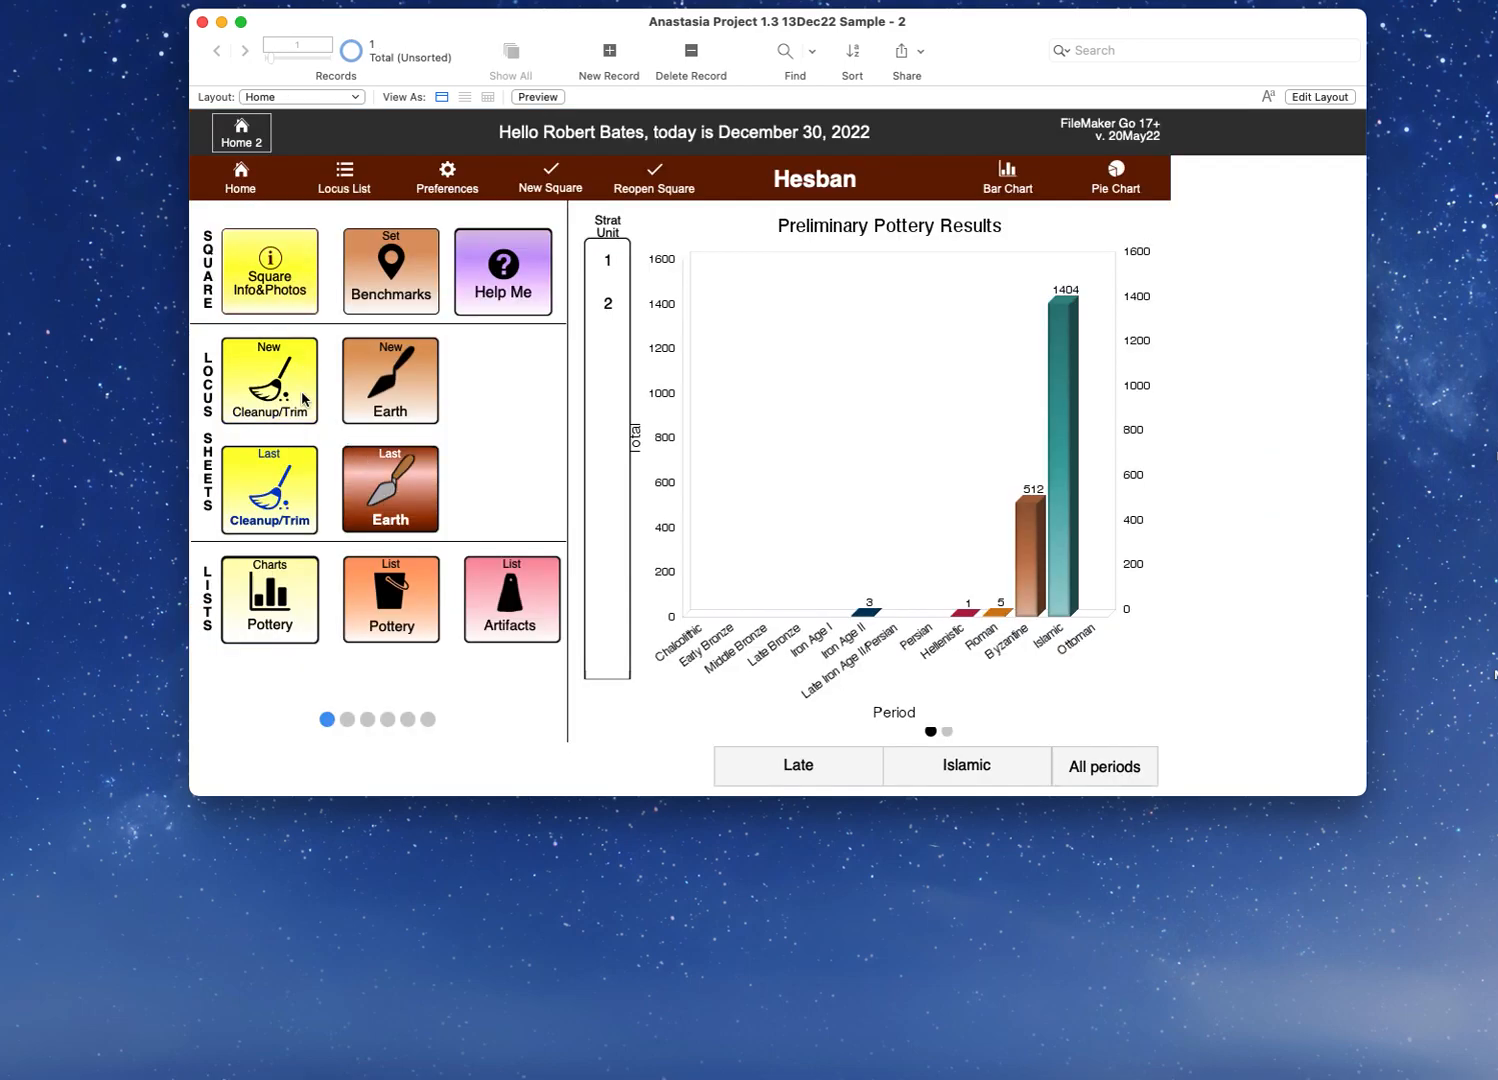
click(240, 132)
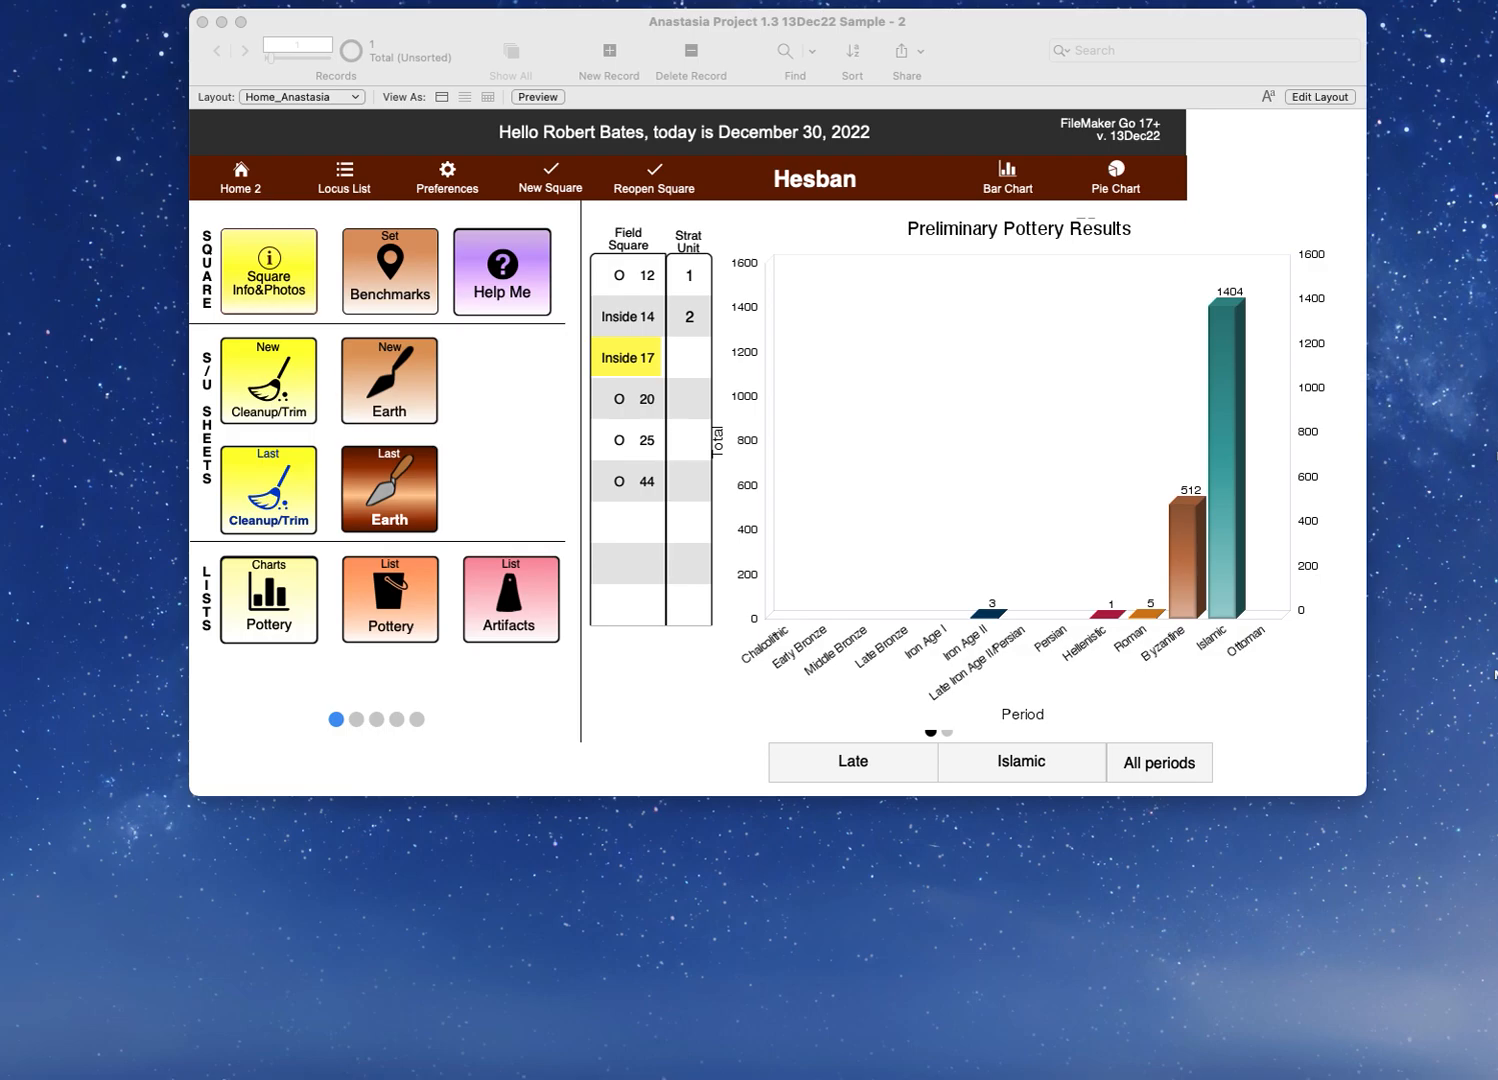
click(279, 617)
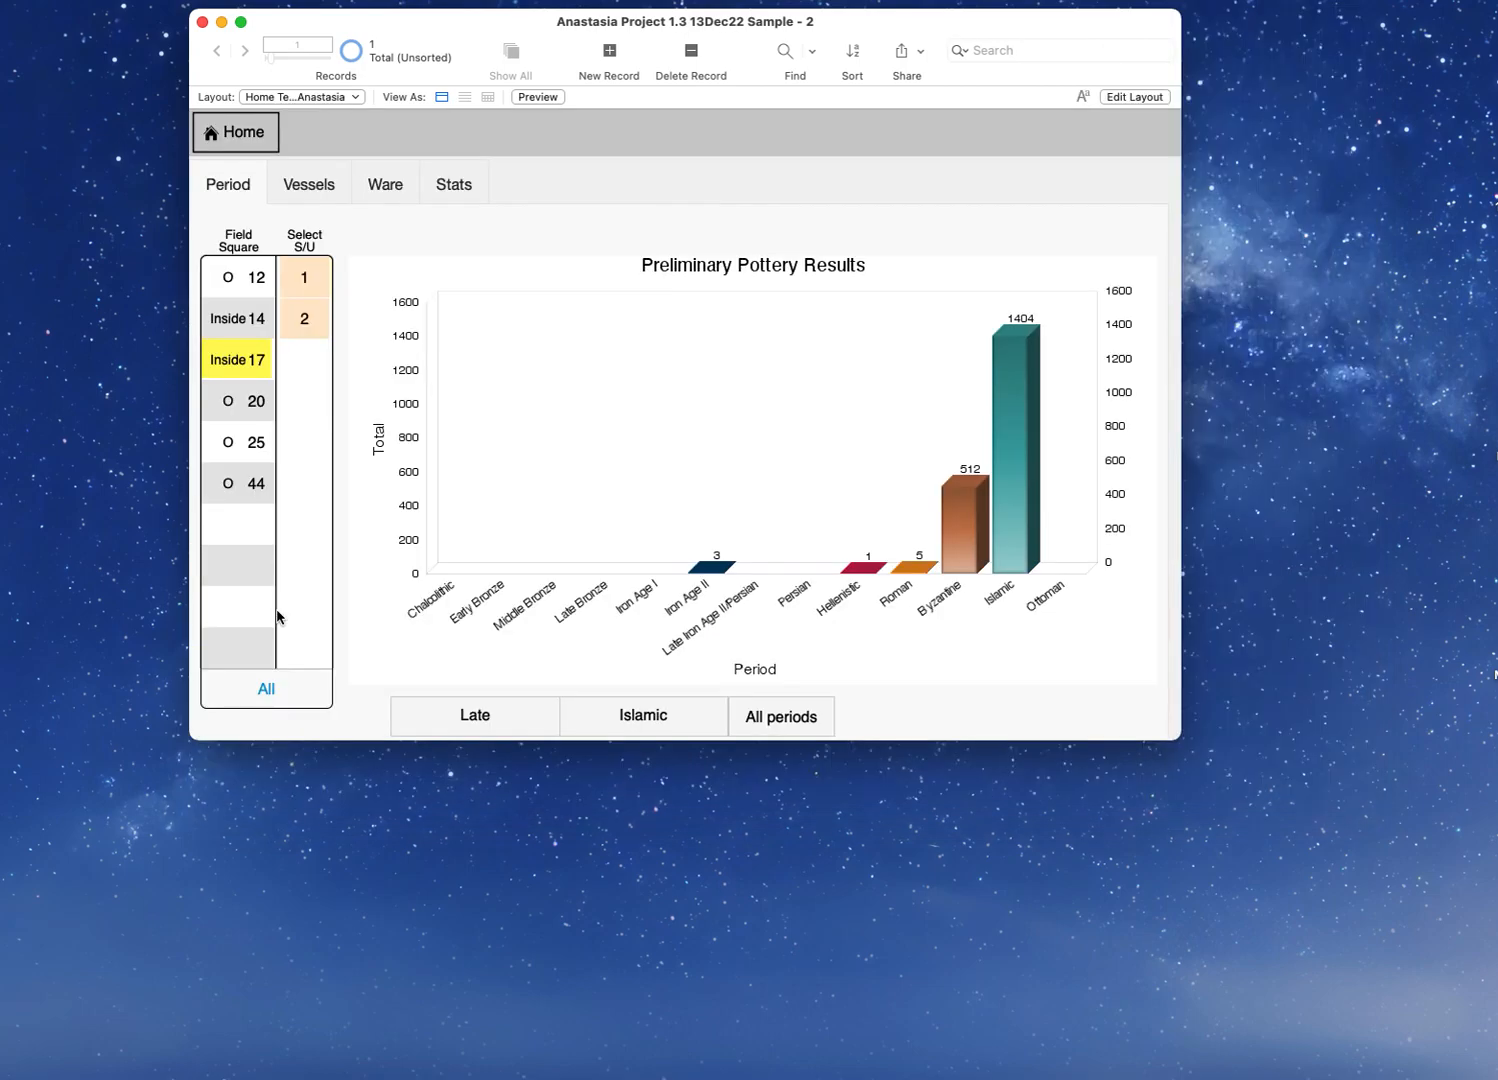
click(396, 191)
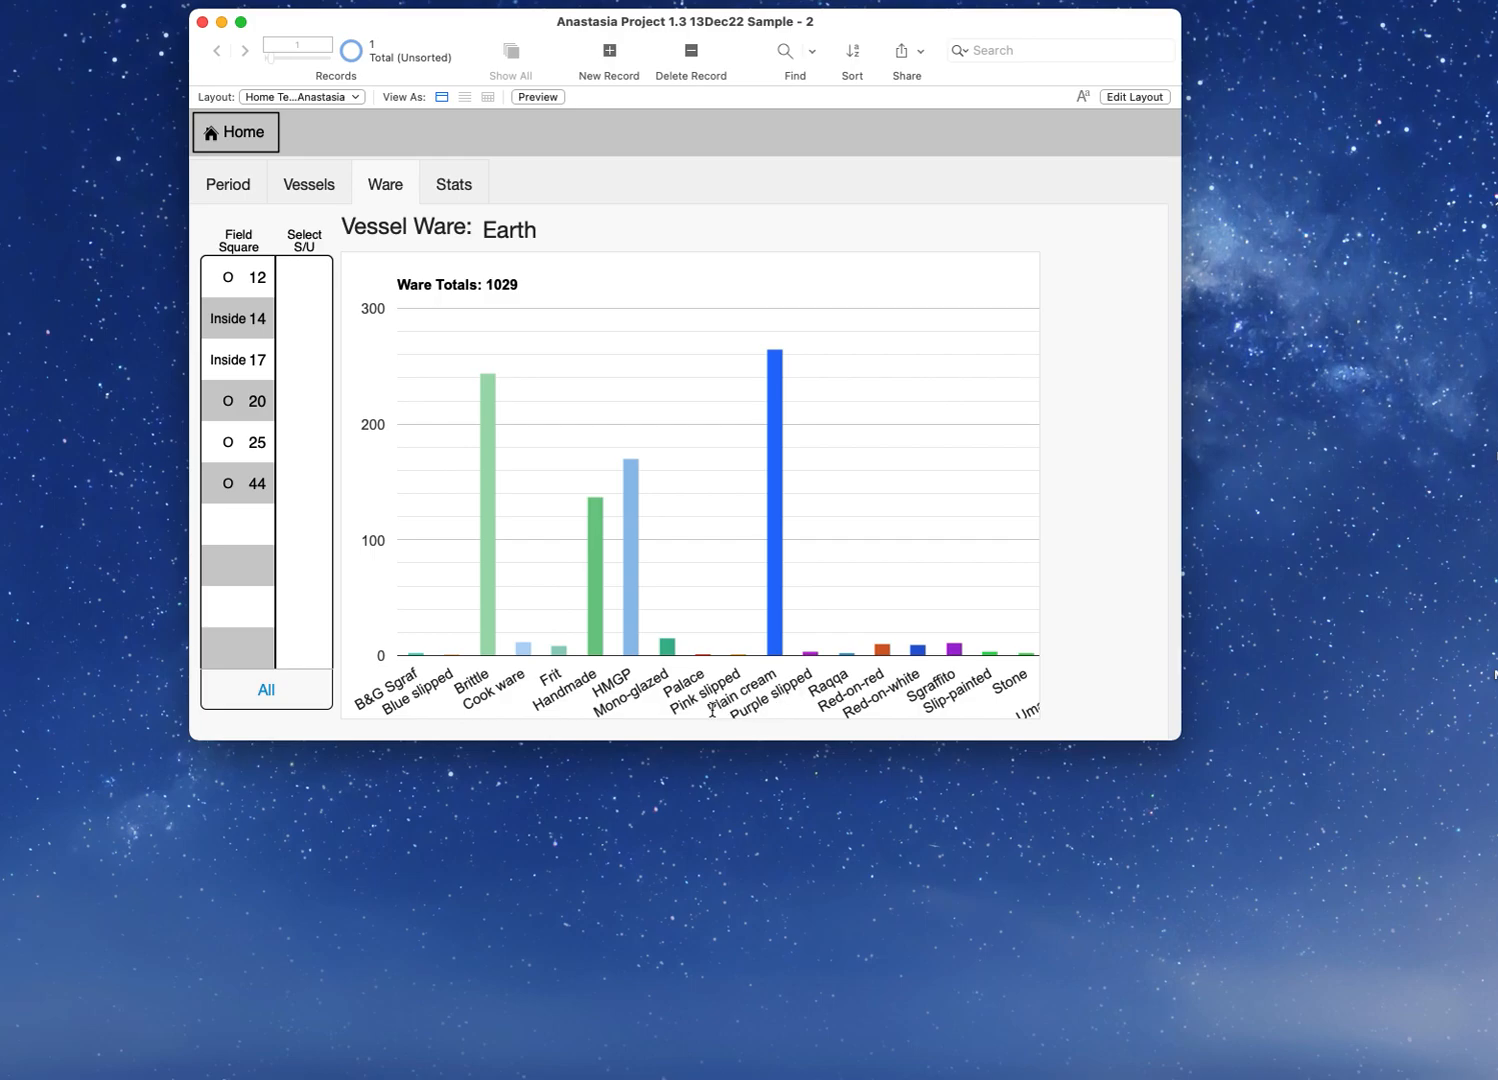
Step: Check the sherd statistics for strat unit 1 of square Inside 17, return to the home screen, and enlarge the window
click(452, 200)
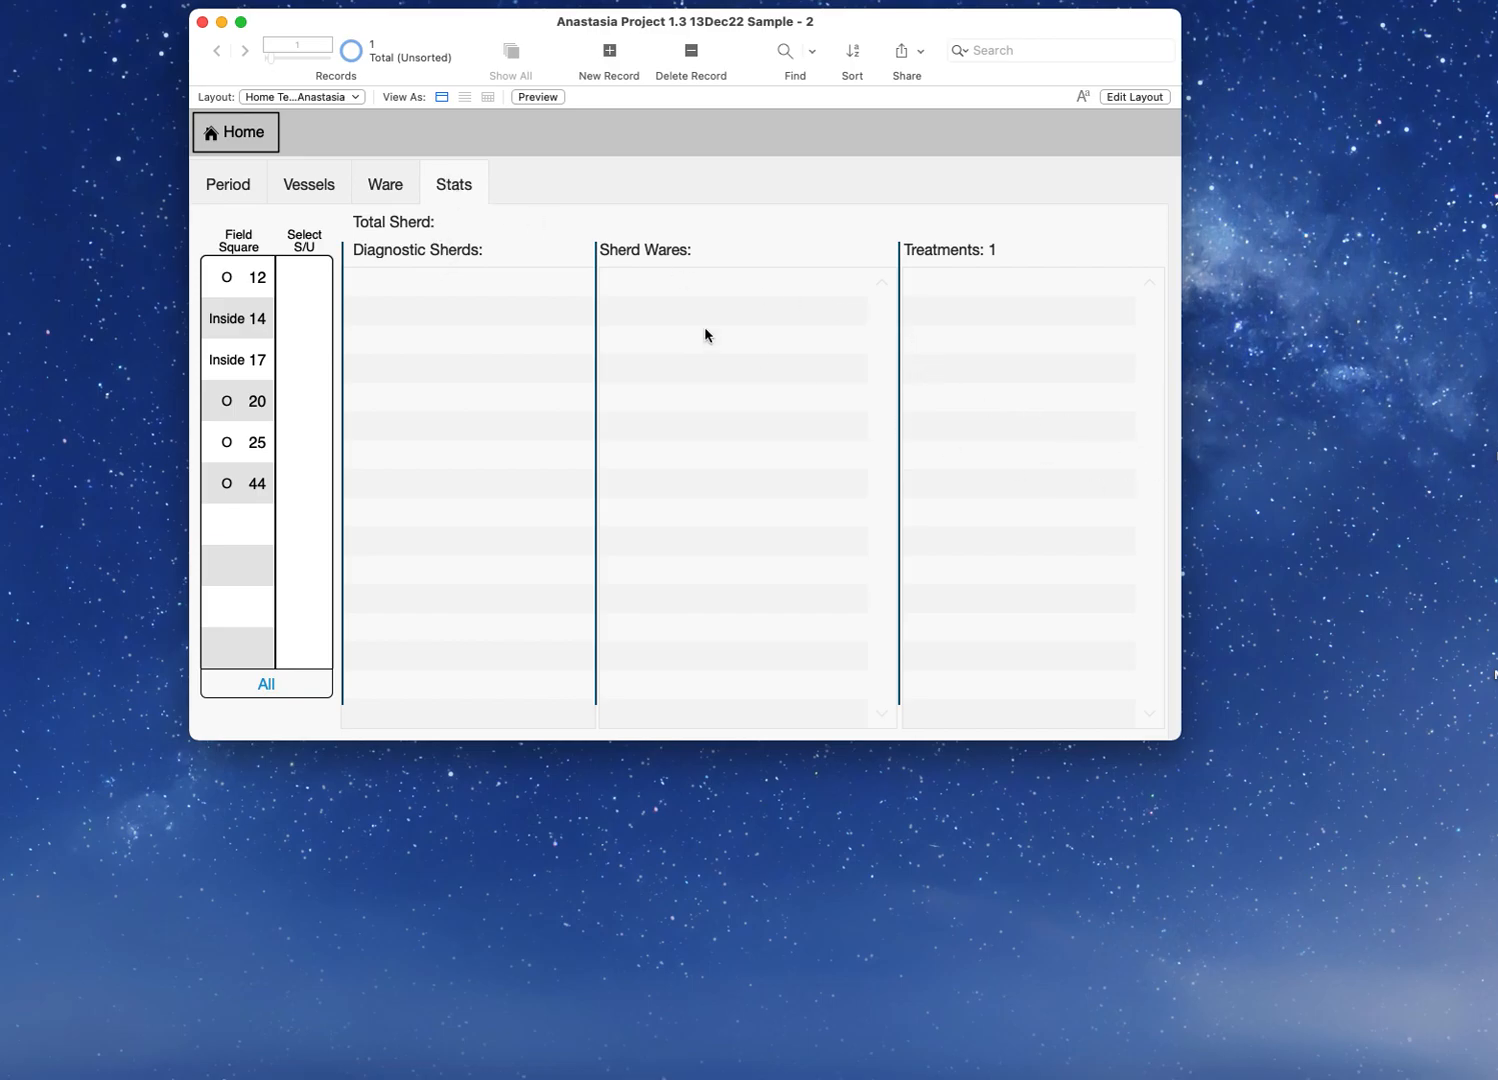
click(230, 355)
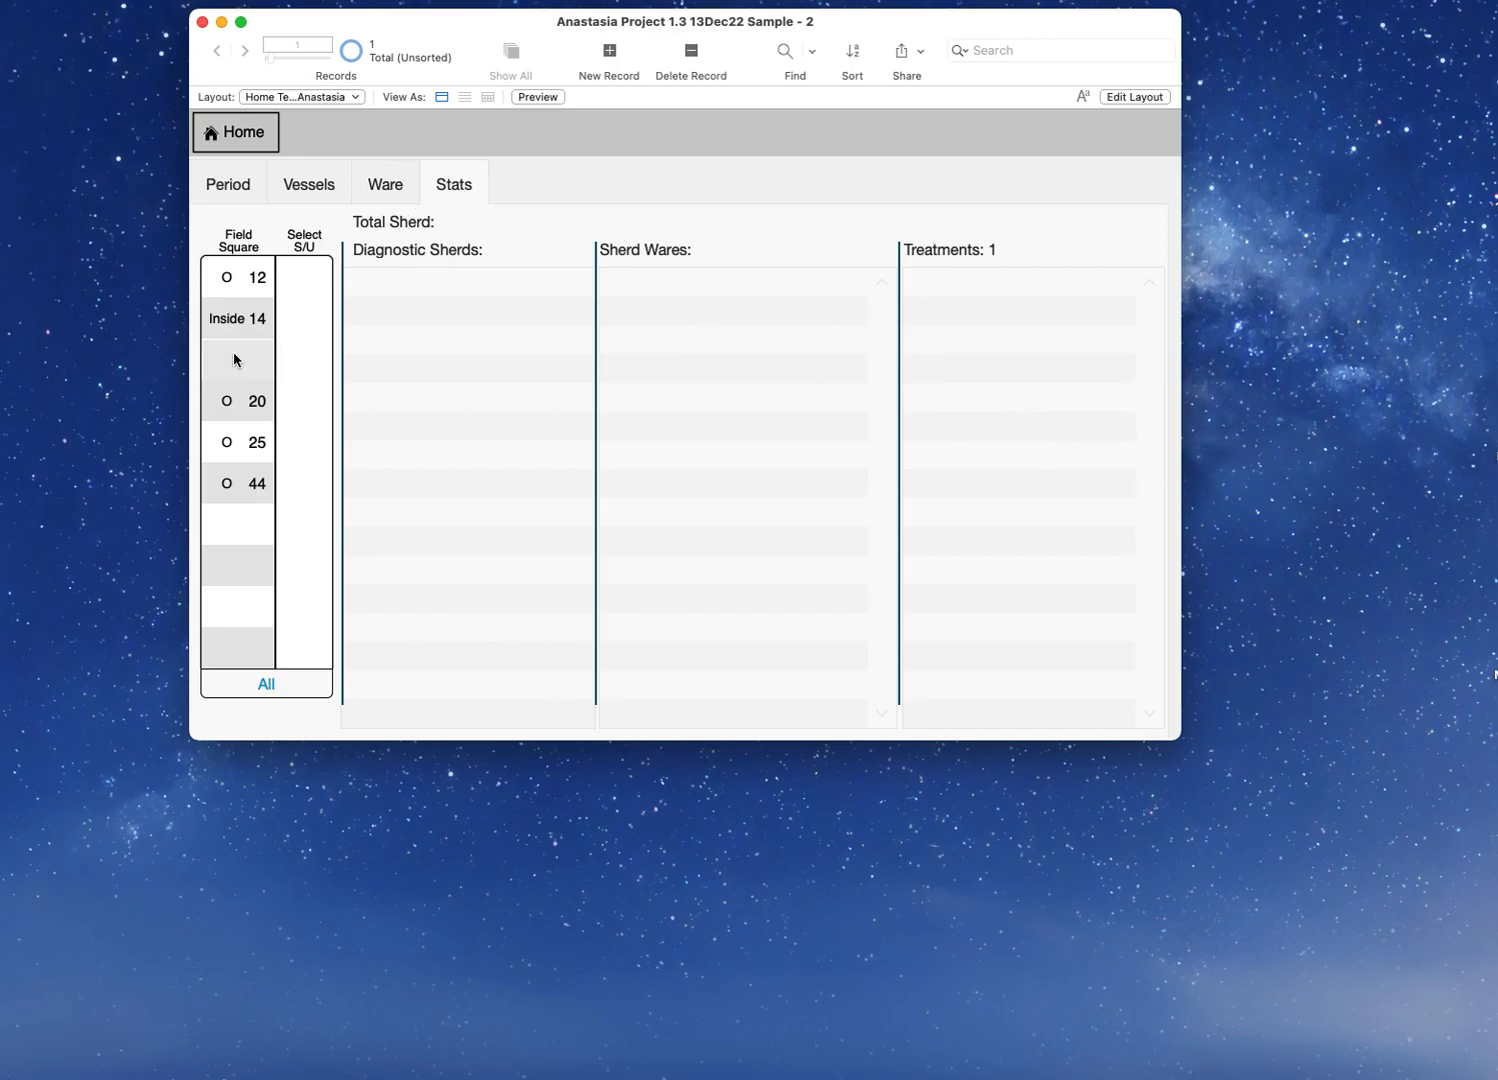
click(293, 284)
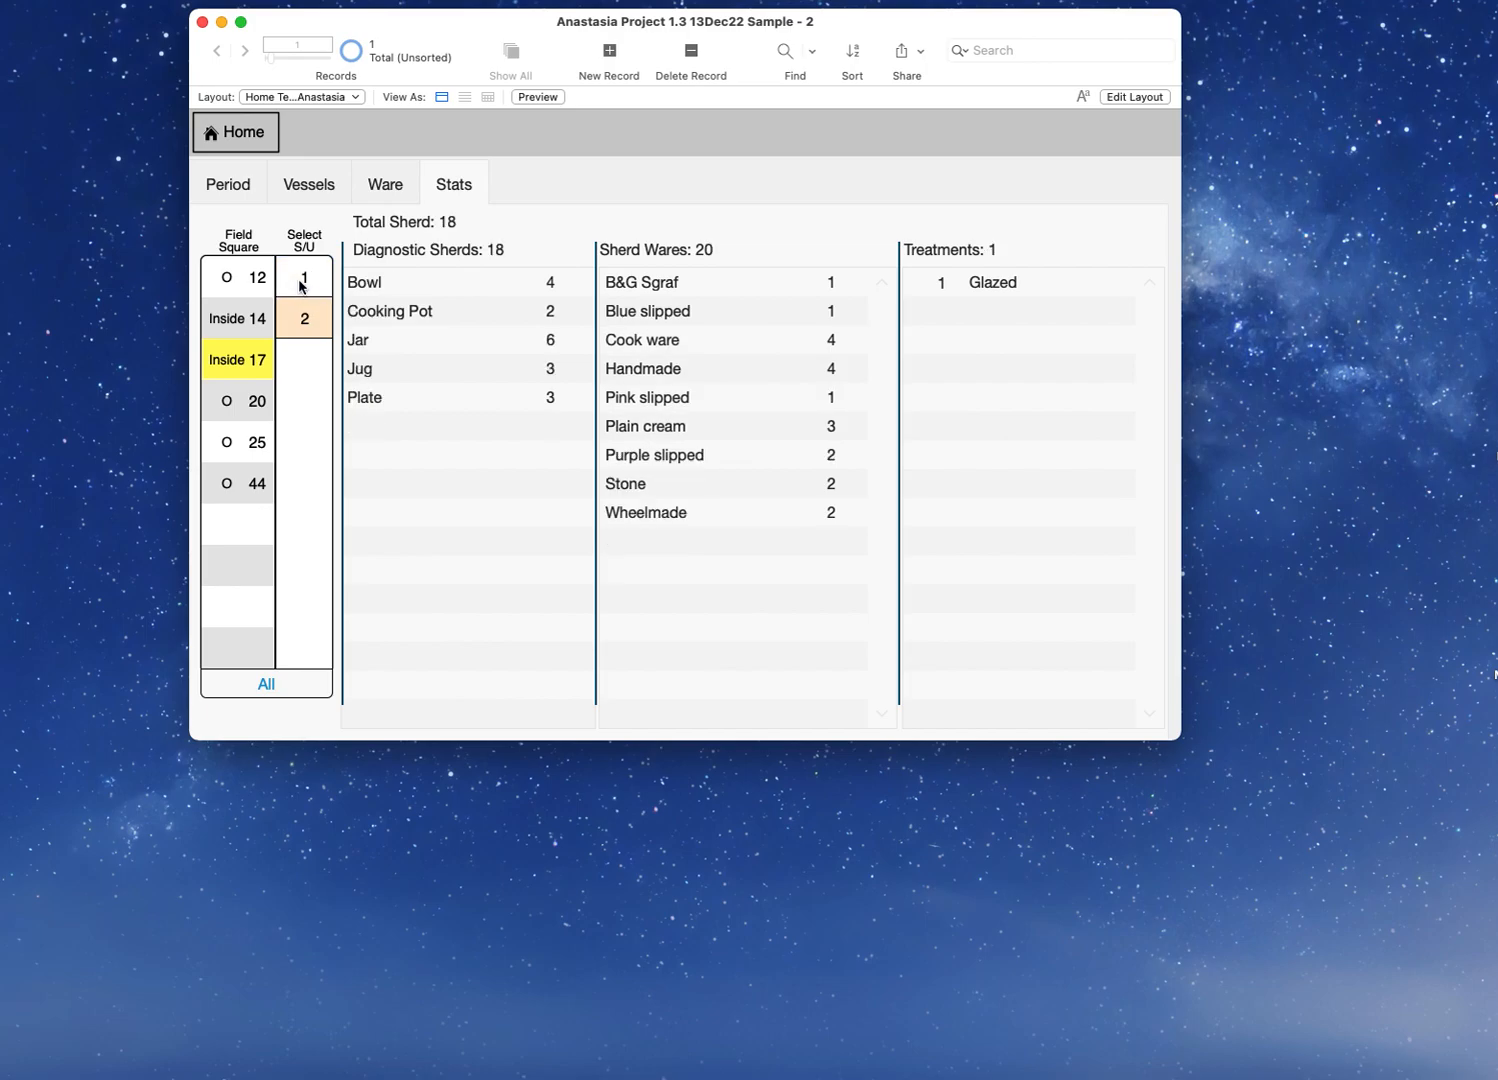
click(301, 284)
click(243, 134)
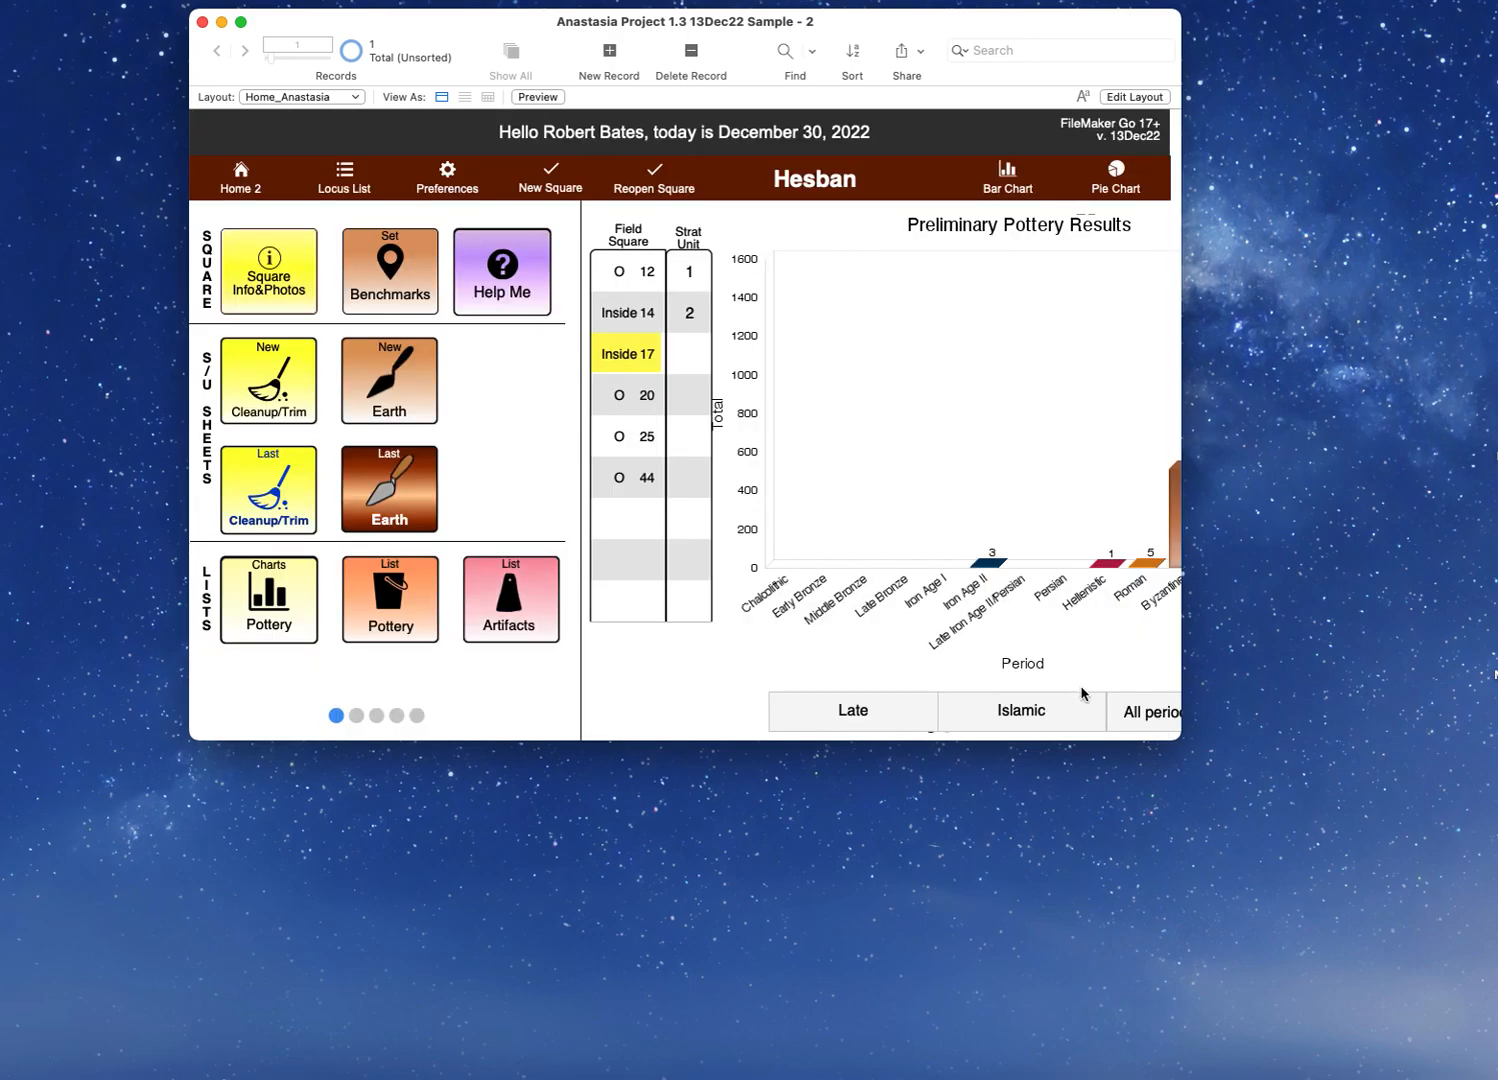
drag(1180, 733, 1371, 815)
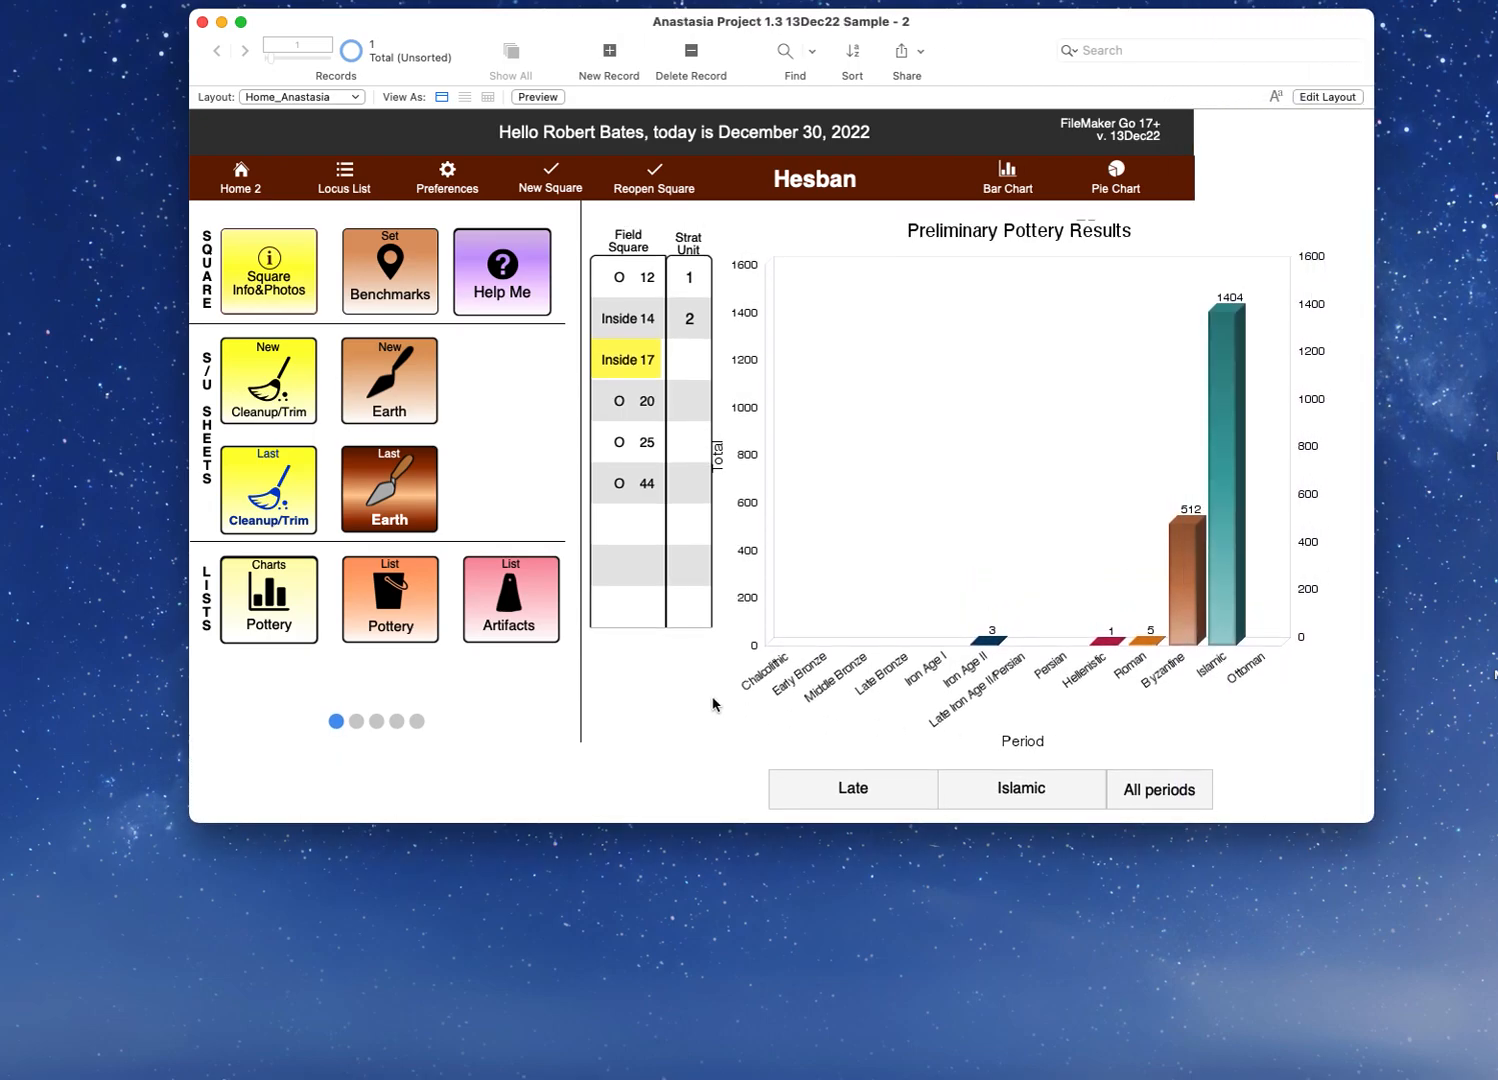